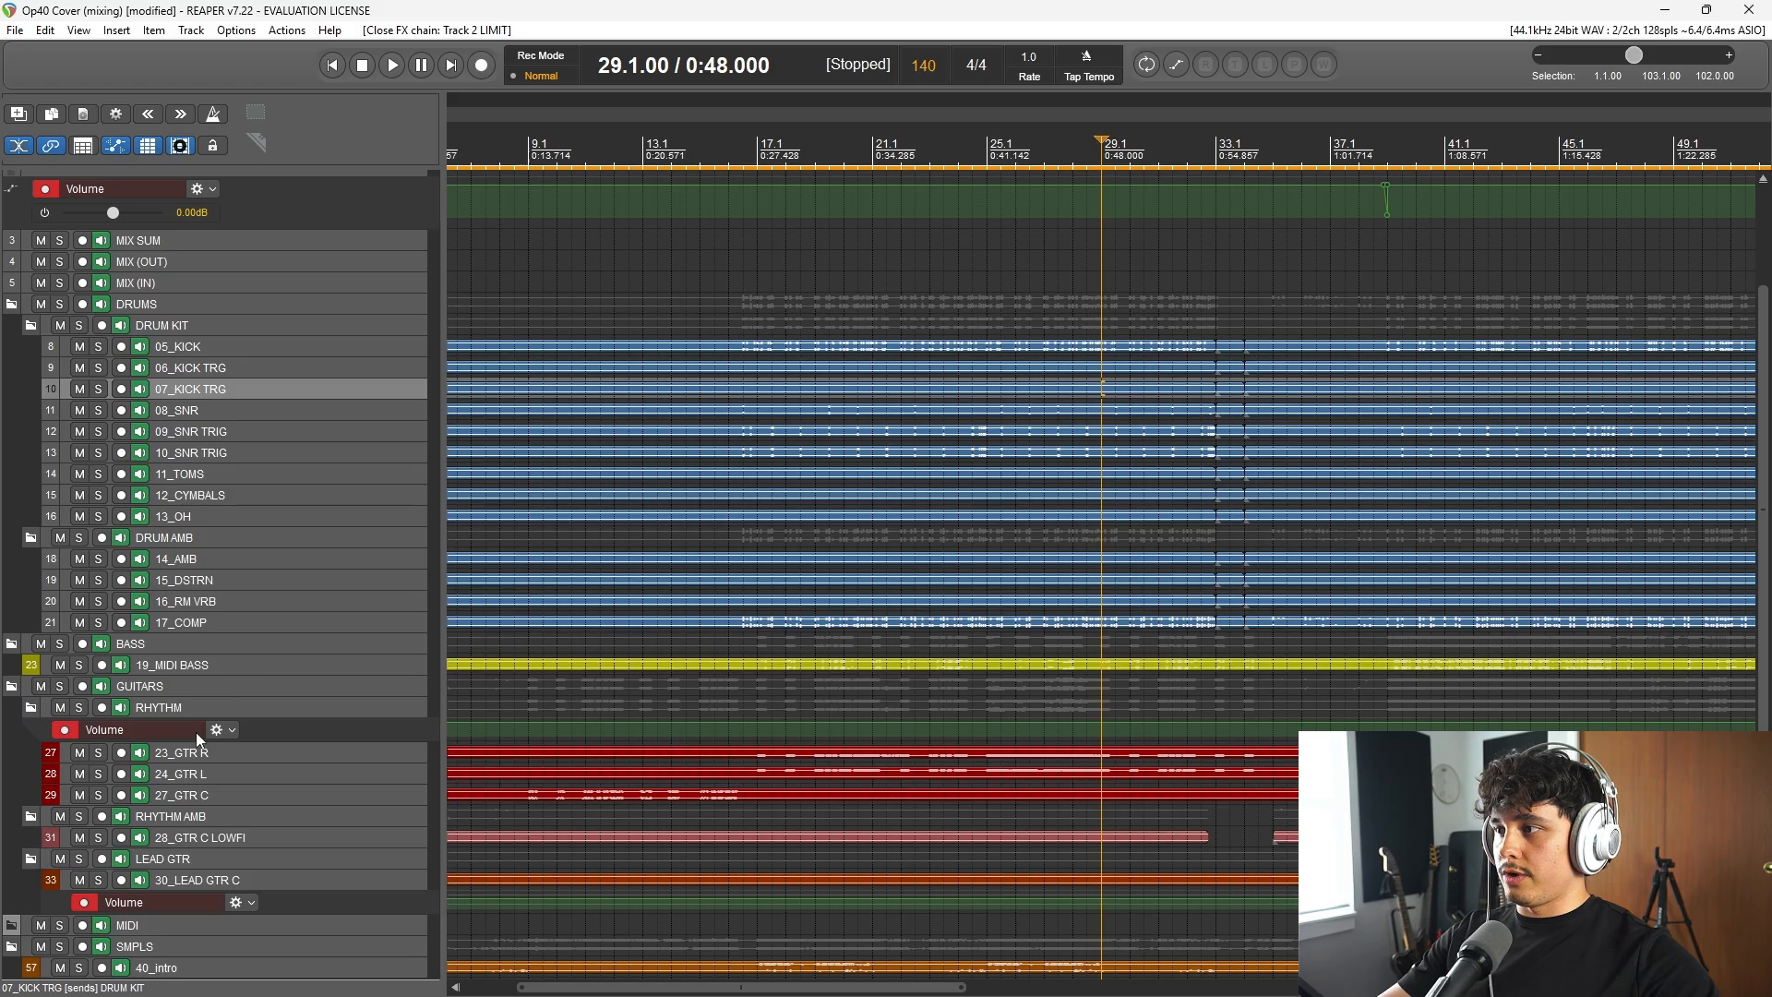
Step: Select the 19_MIDI BASS track
left_click(253, 661)
scroll(729, 668, "down", 3)
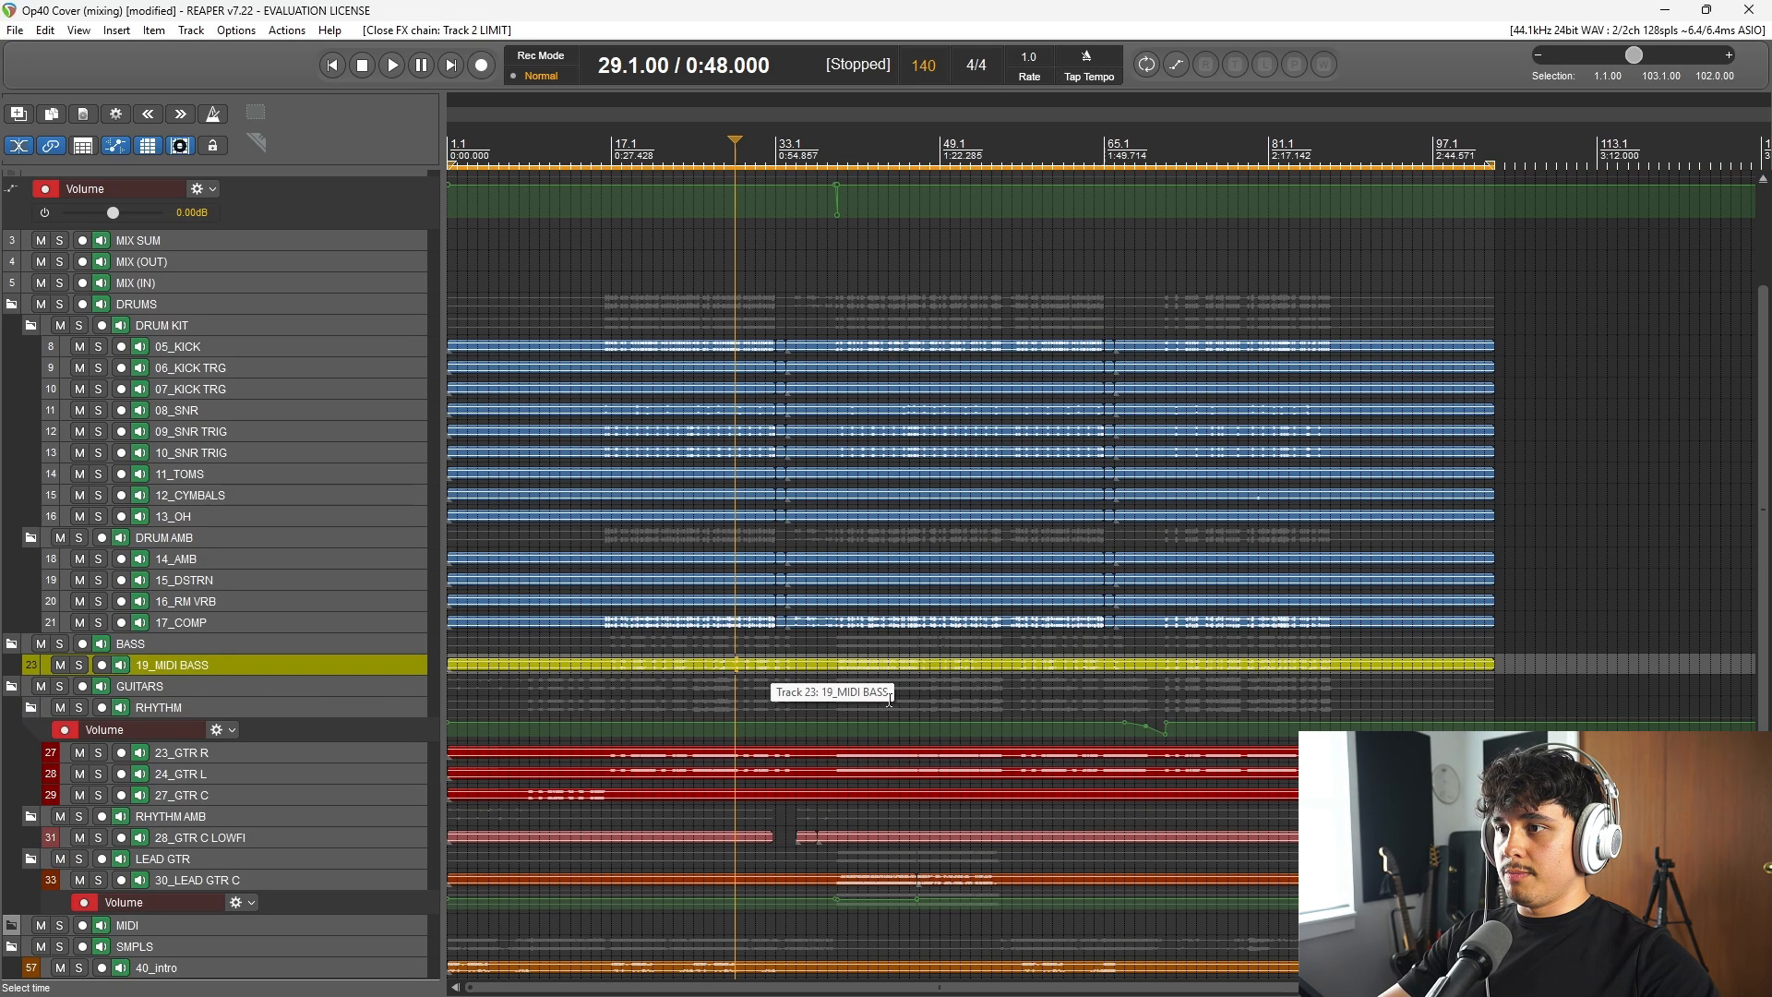
scroll(281, 706, "down", 4)
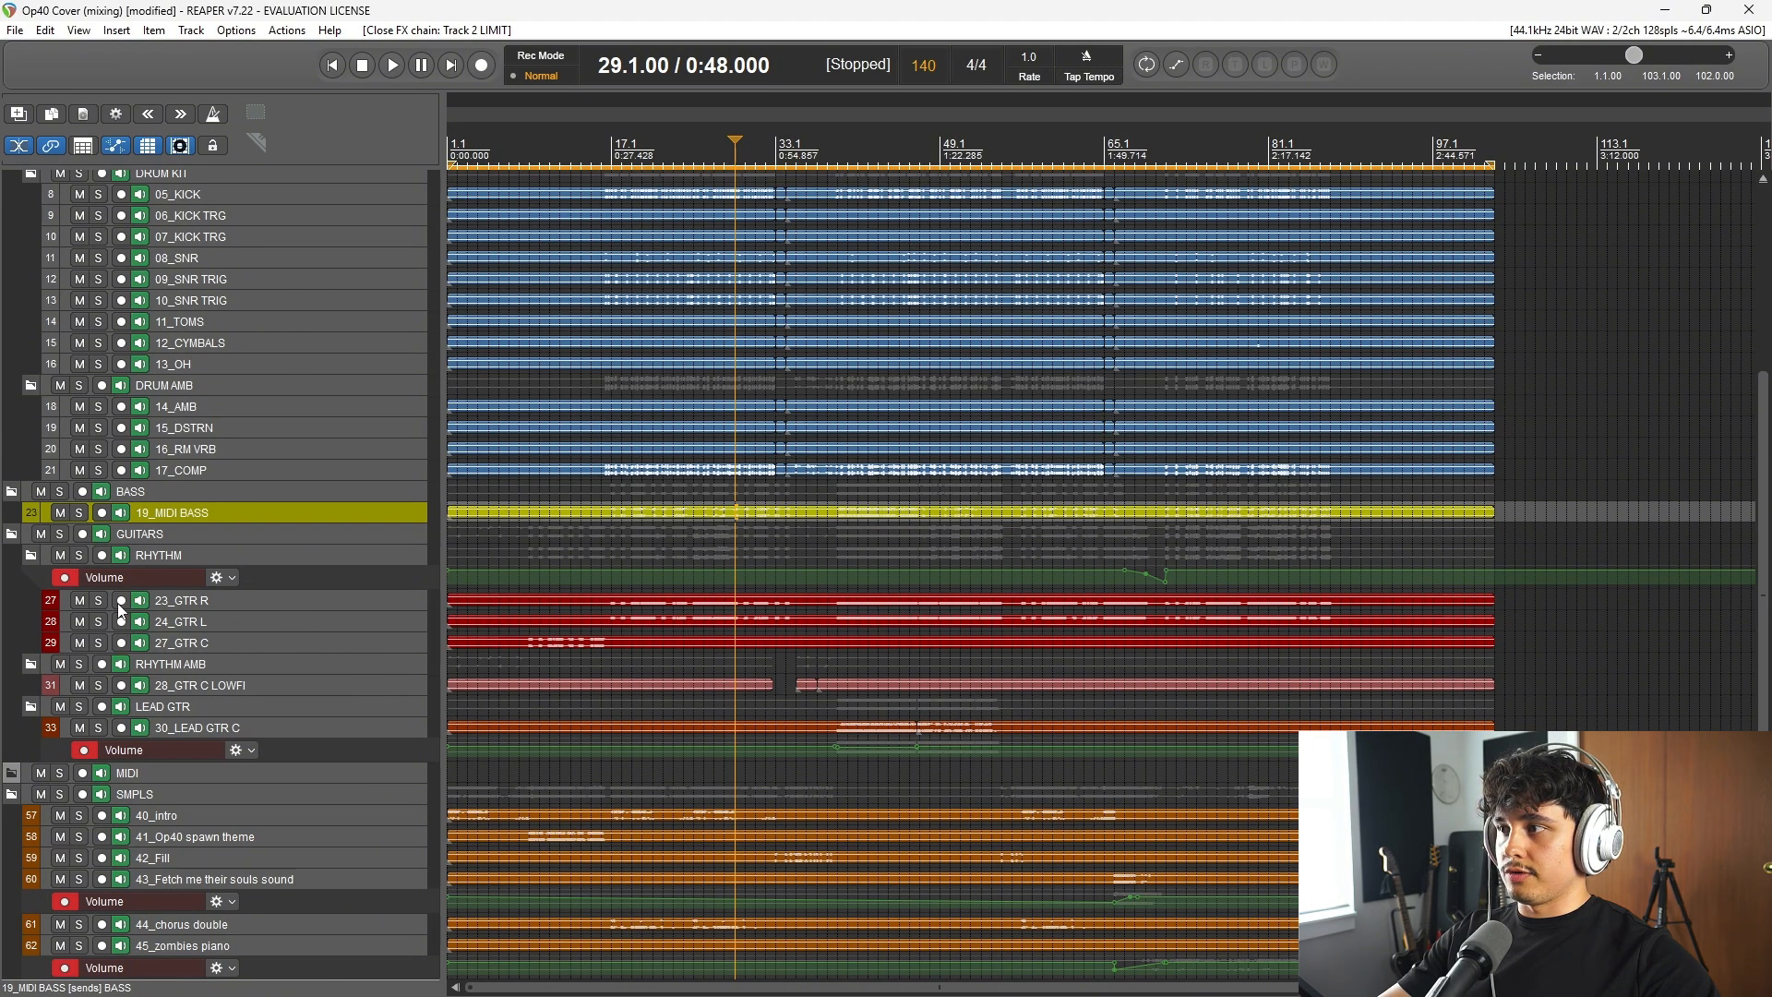
left_click(98, 600)
left_click(98, 621)
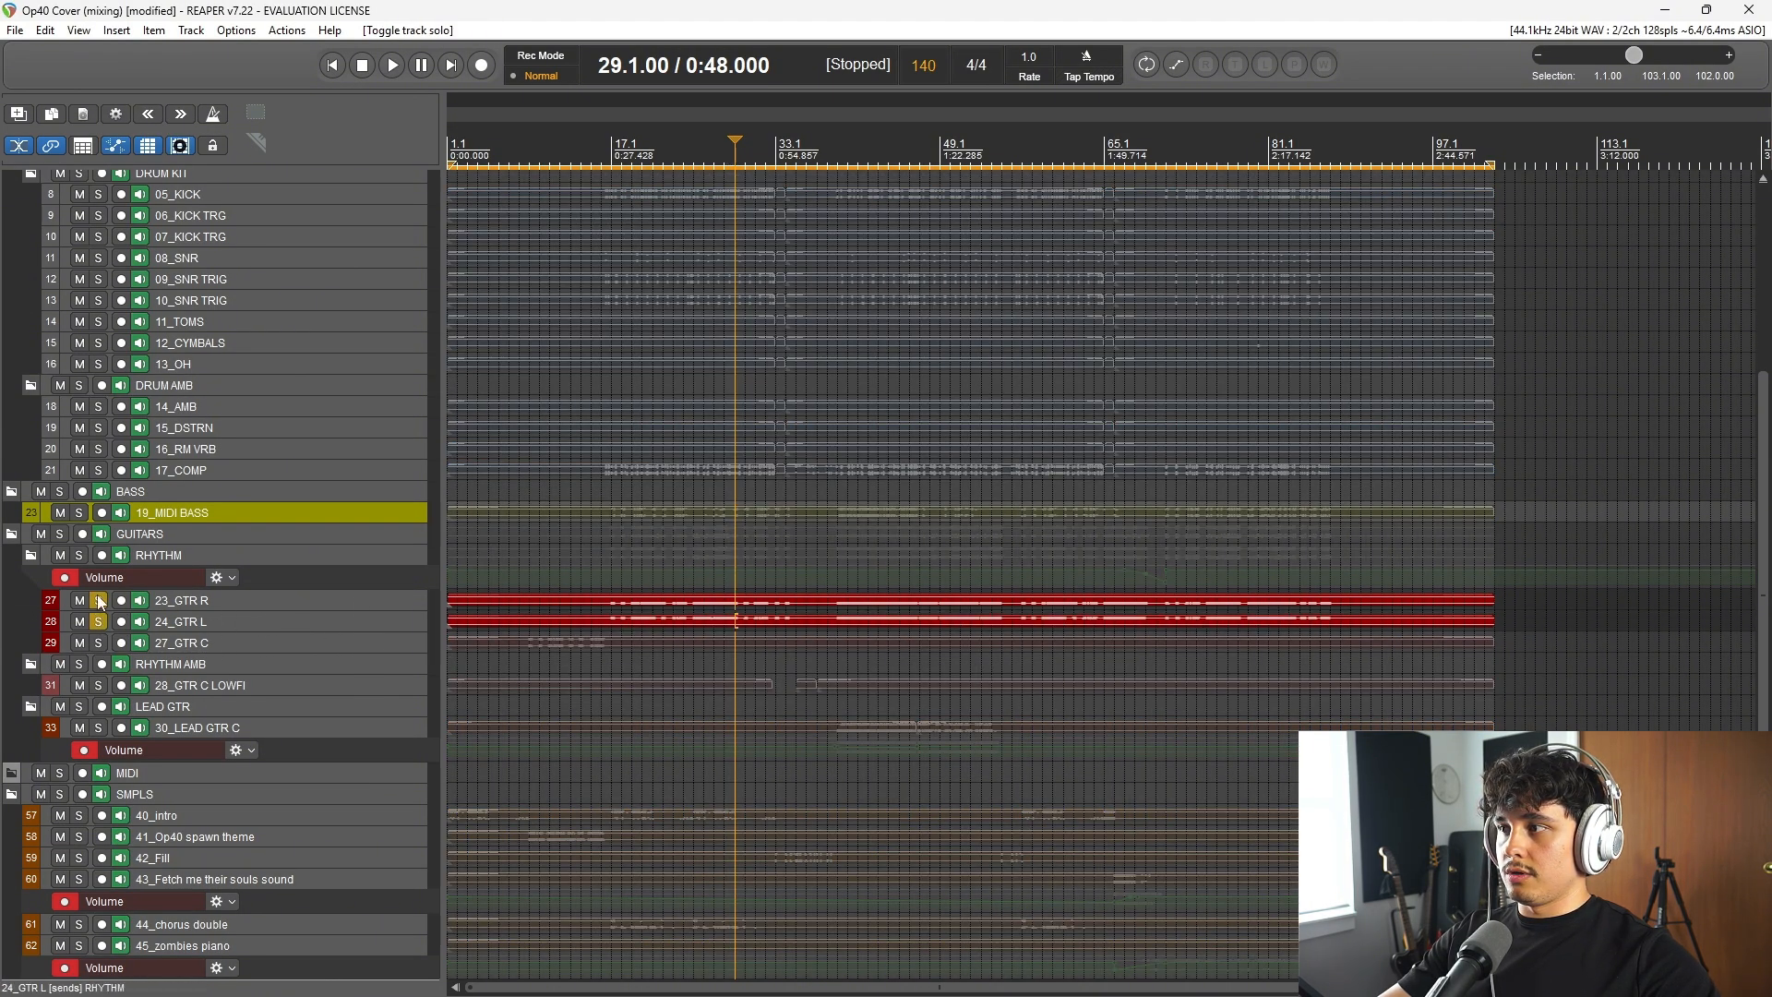
left_click(98, 601)
left_click(98, 621)
Step: Solo the DRUMS folder, listen to it from bar 21, and clear the solo
scroll(141, 341, "up", 2)
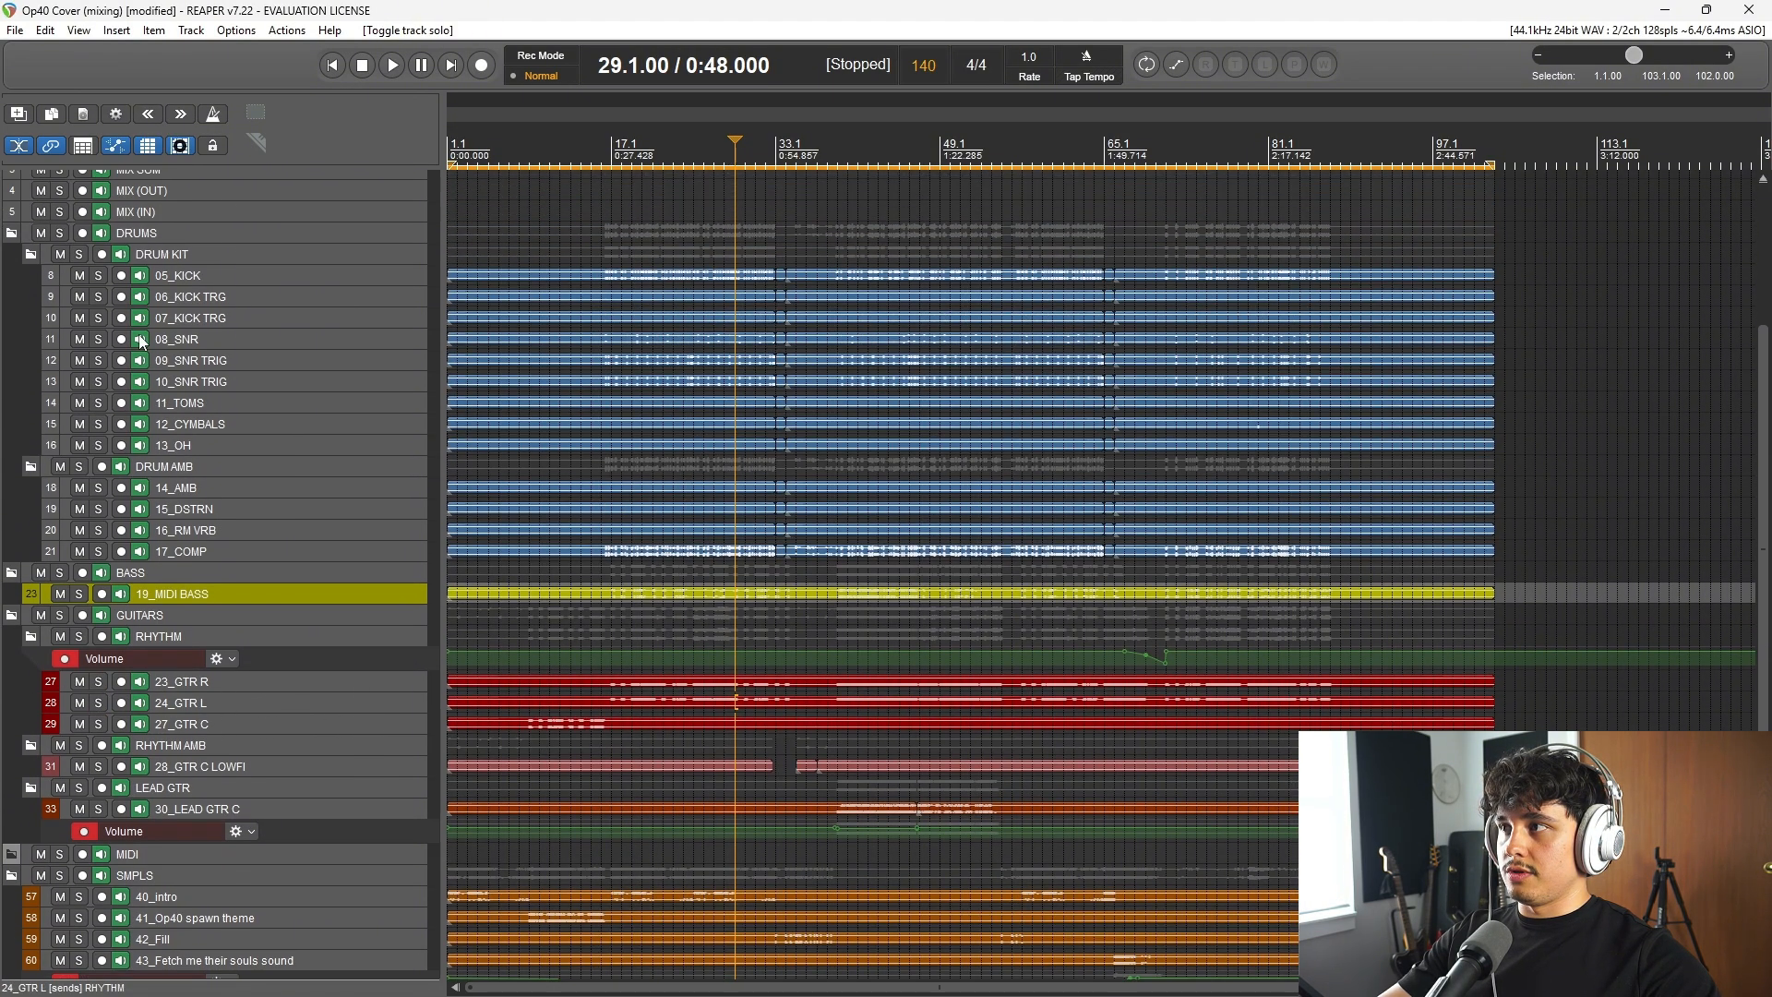
left_click(59, 234)
left_click(653, 157)
key("space")
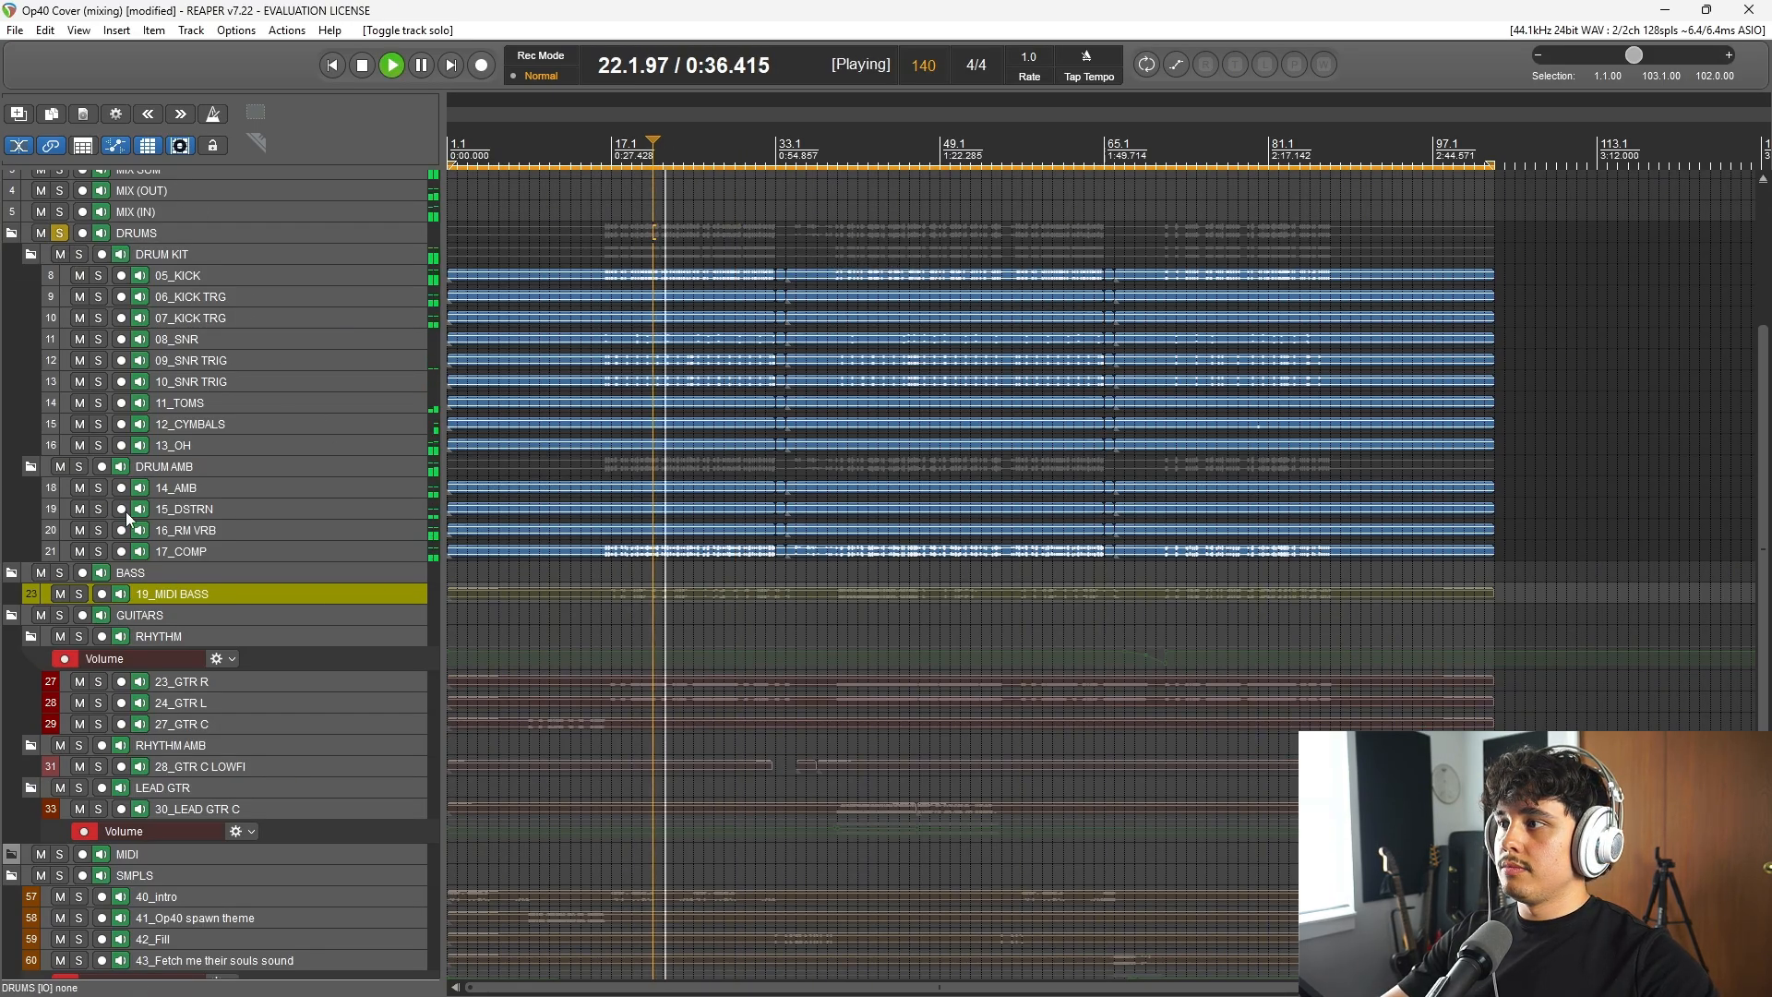
left_click(59, 232)
key("space")
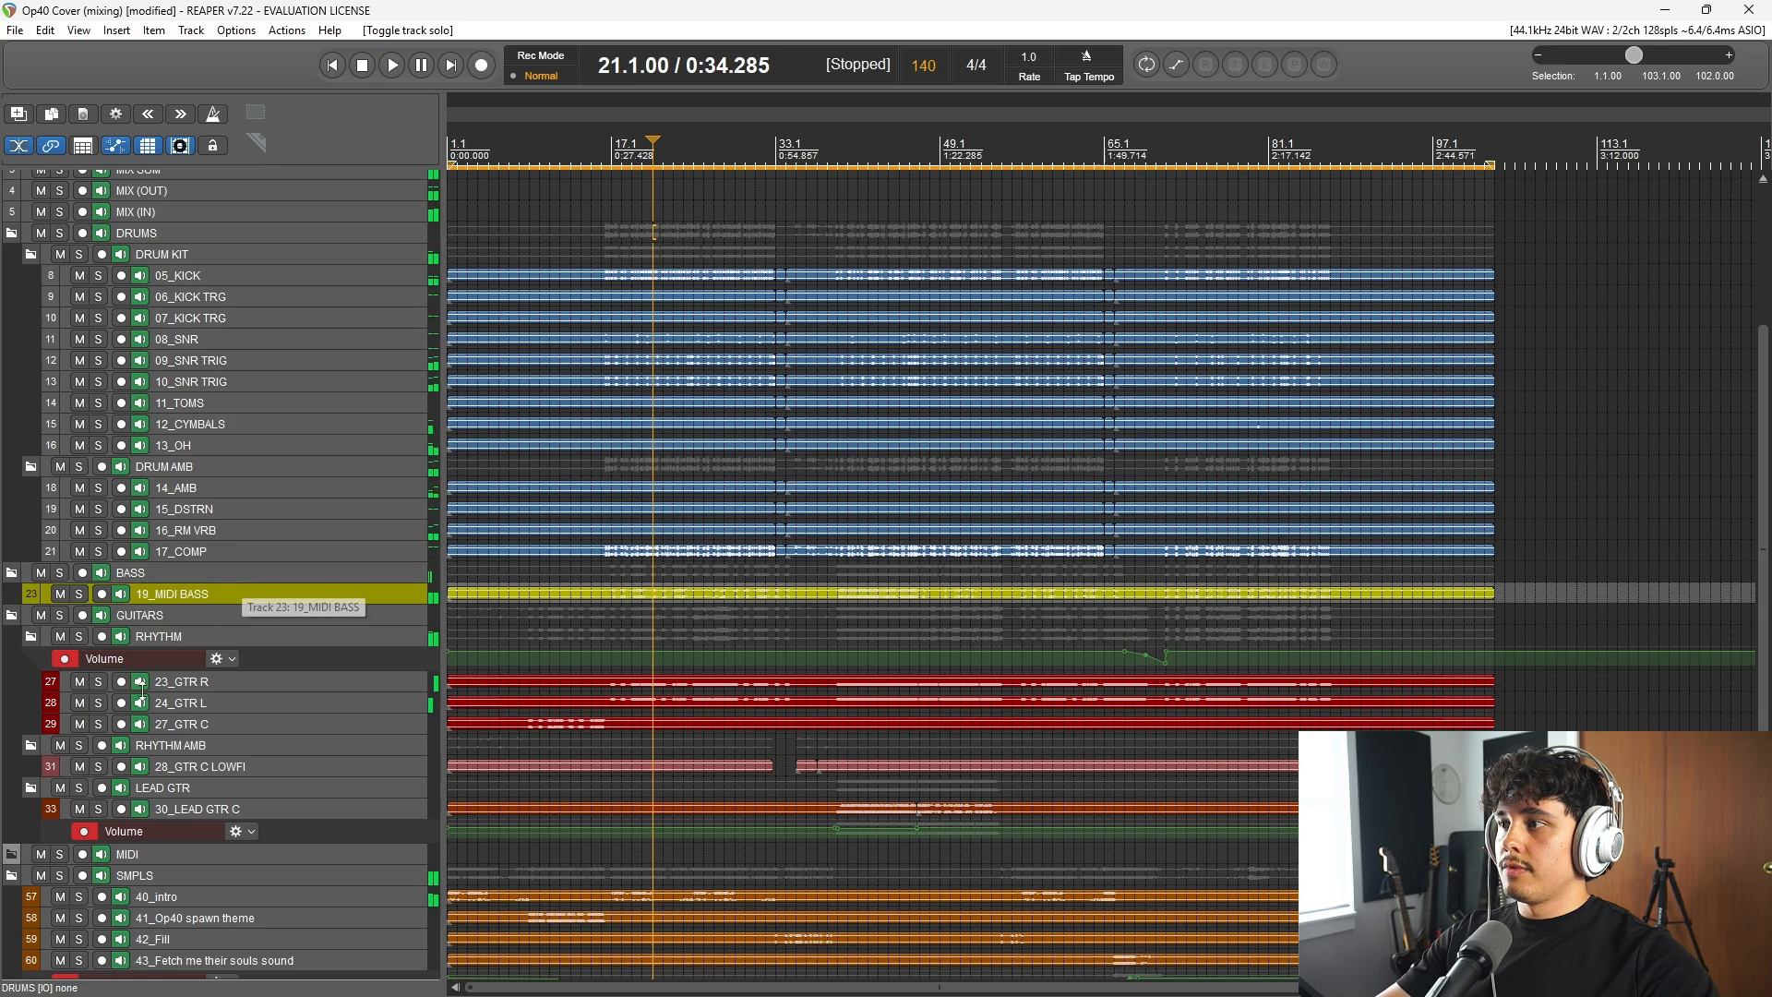
Step: Solo the RHYTHM guitar folder and listen to it from bar 21
scroll(244, 695, "down", 3)
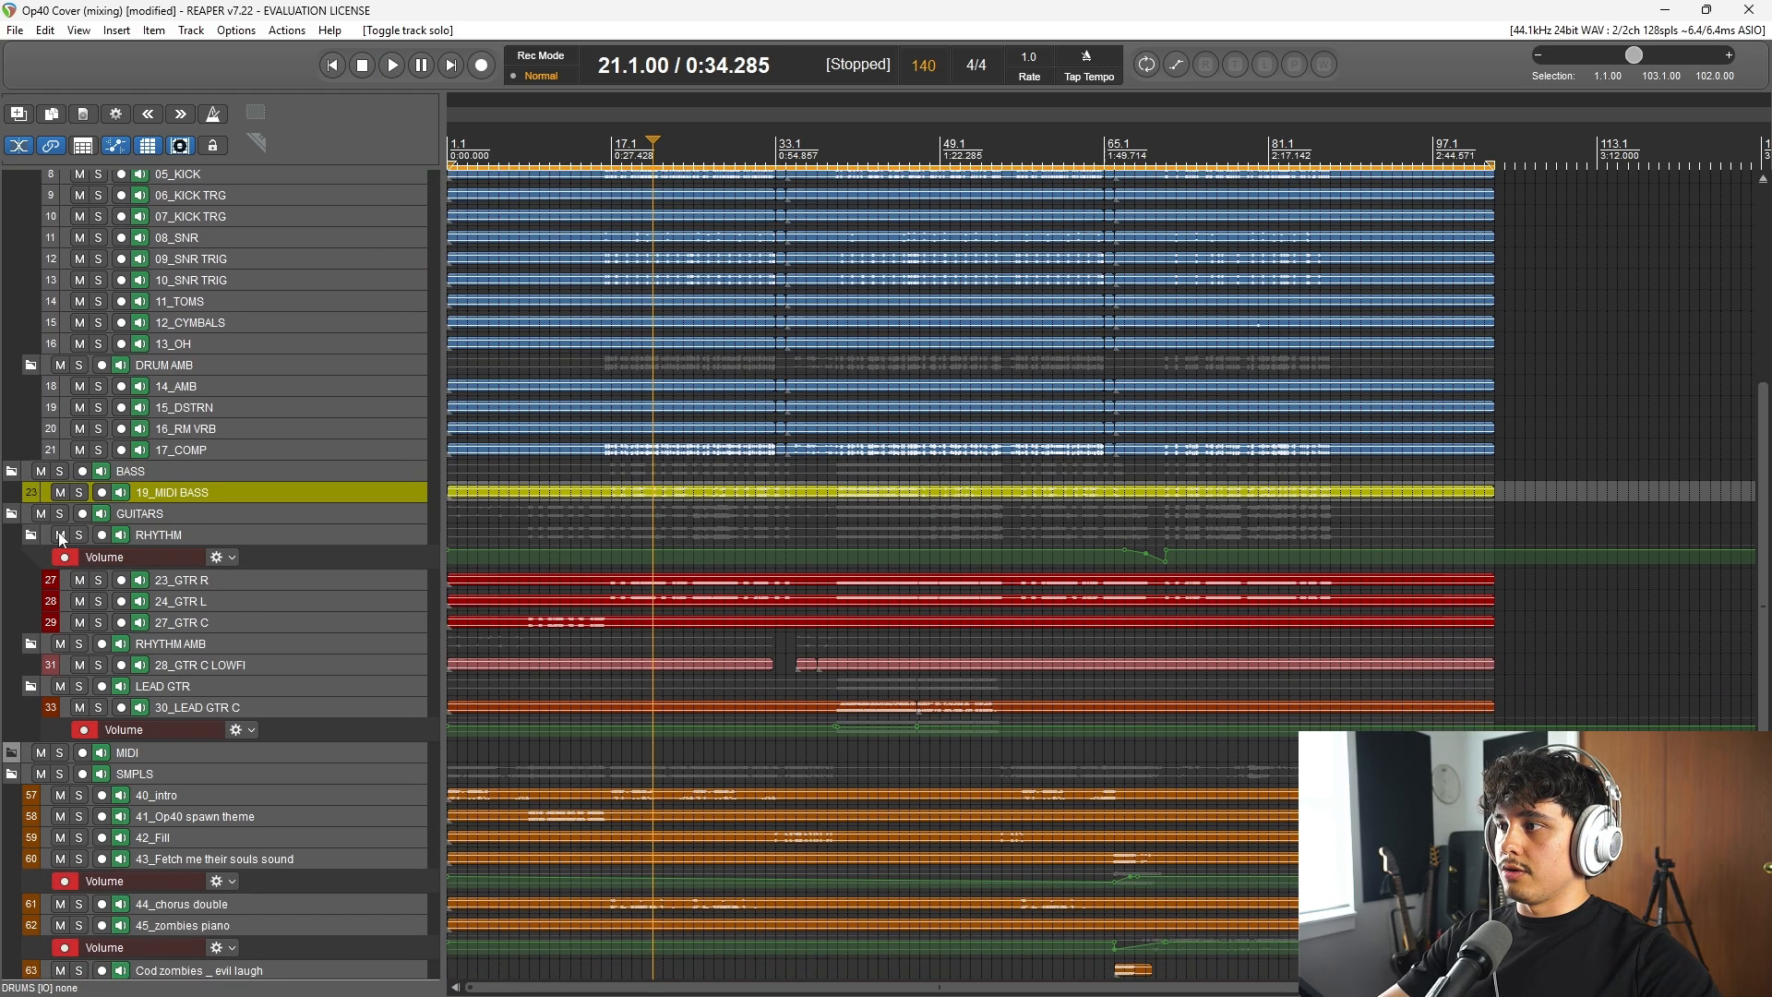
left_click(80, 535)
scroll(974, 746, "up", 5)
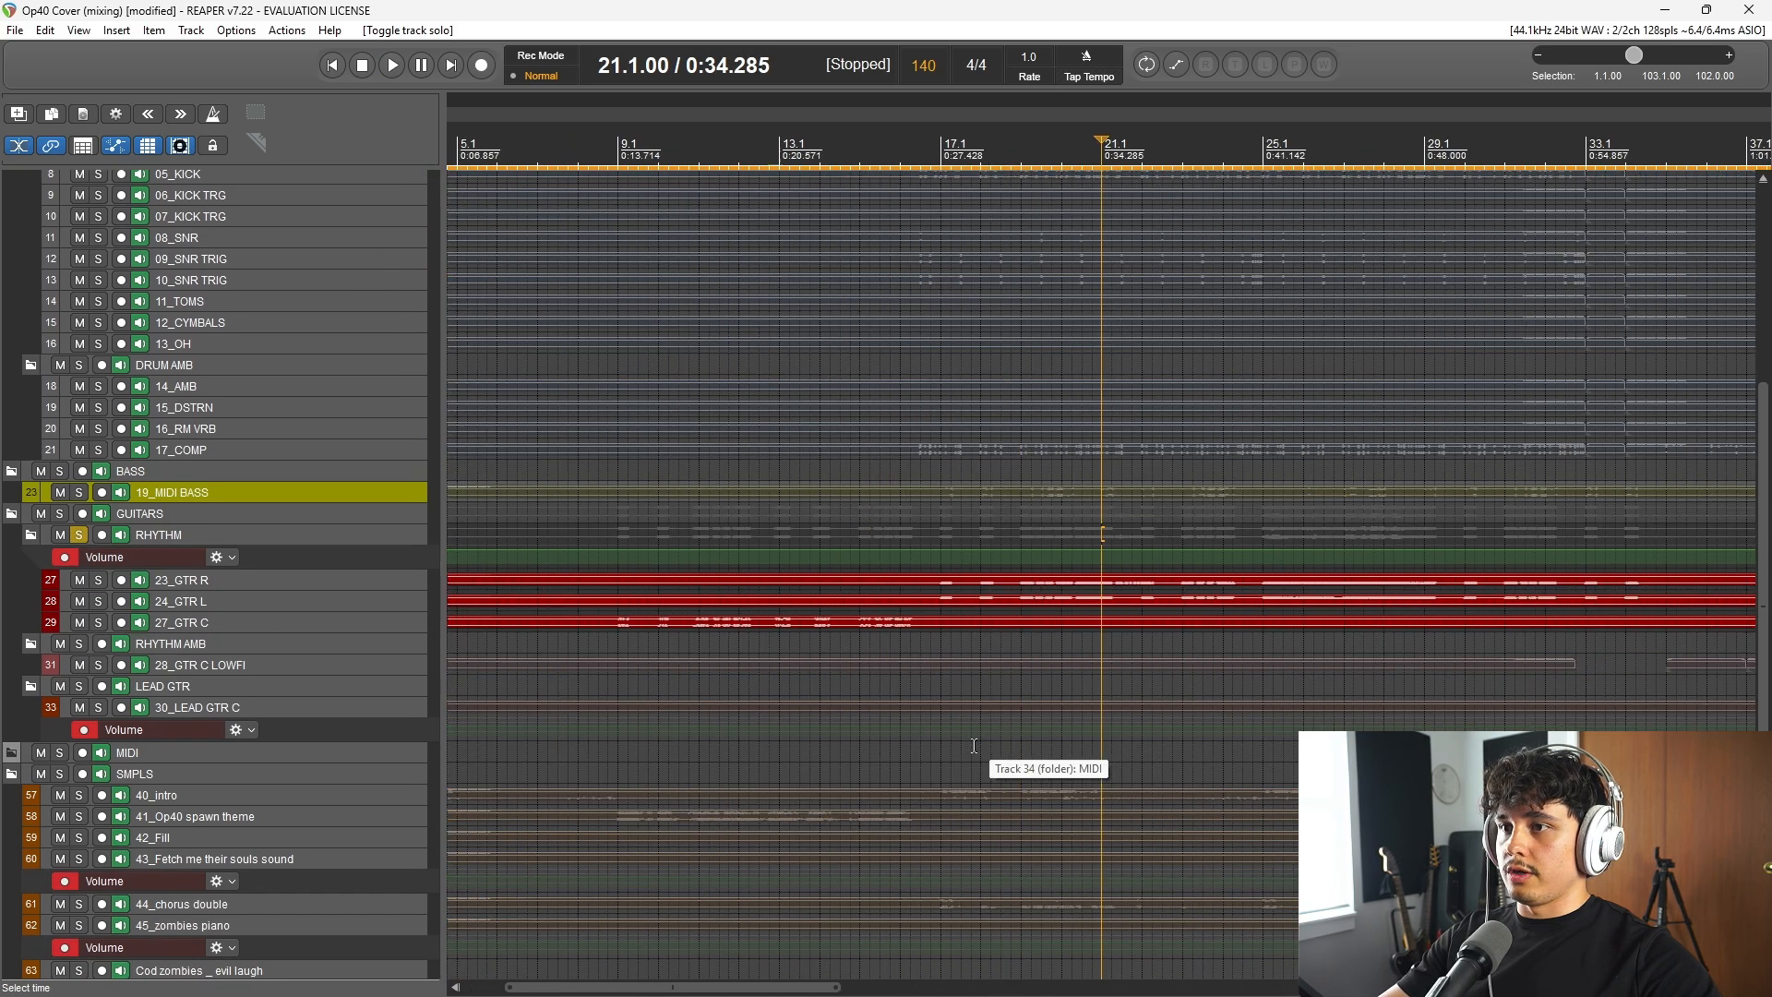
key("space")
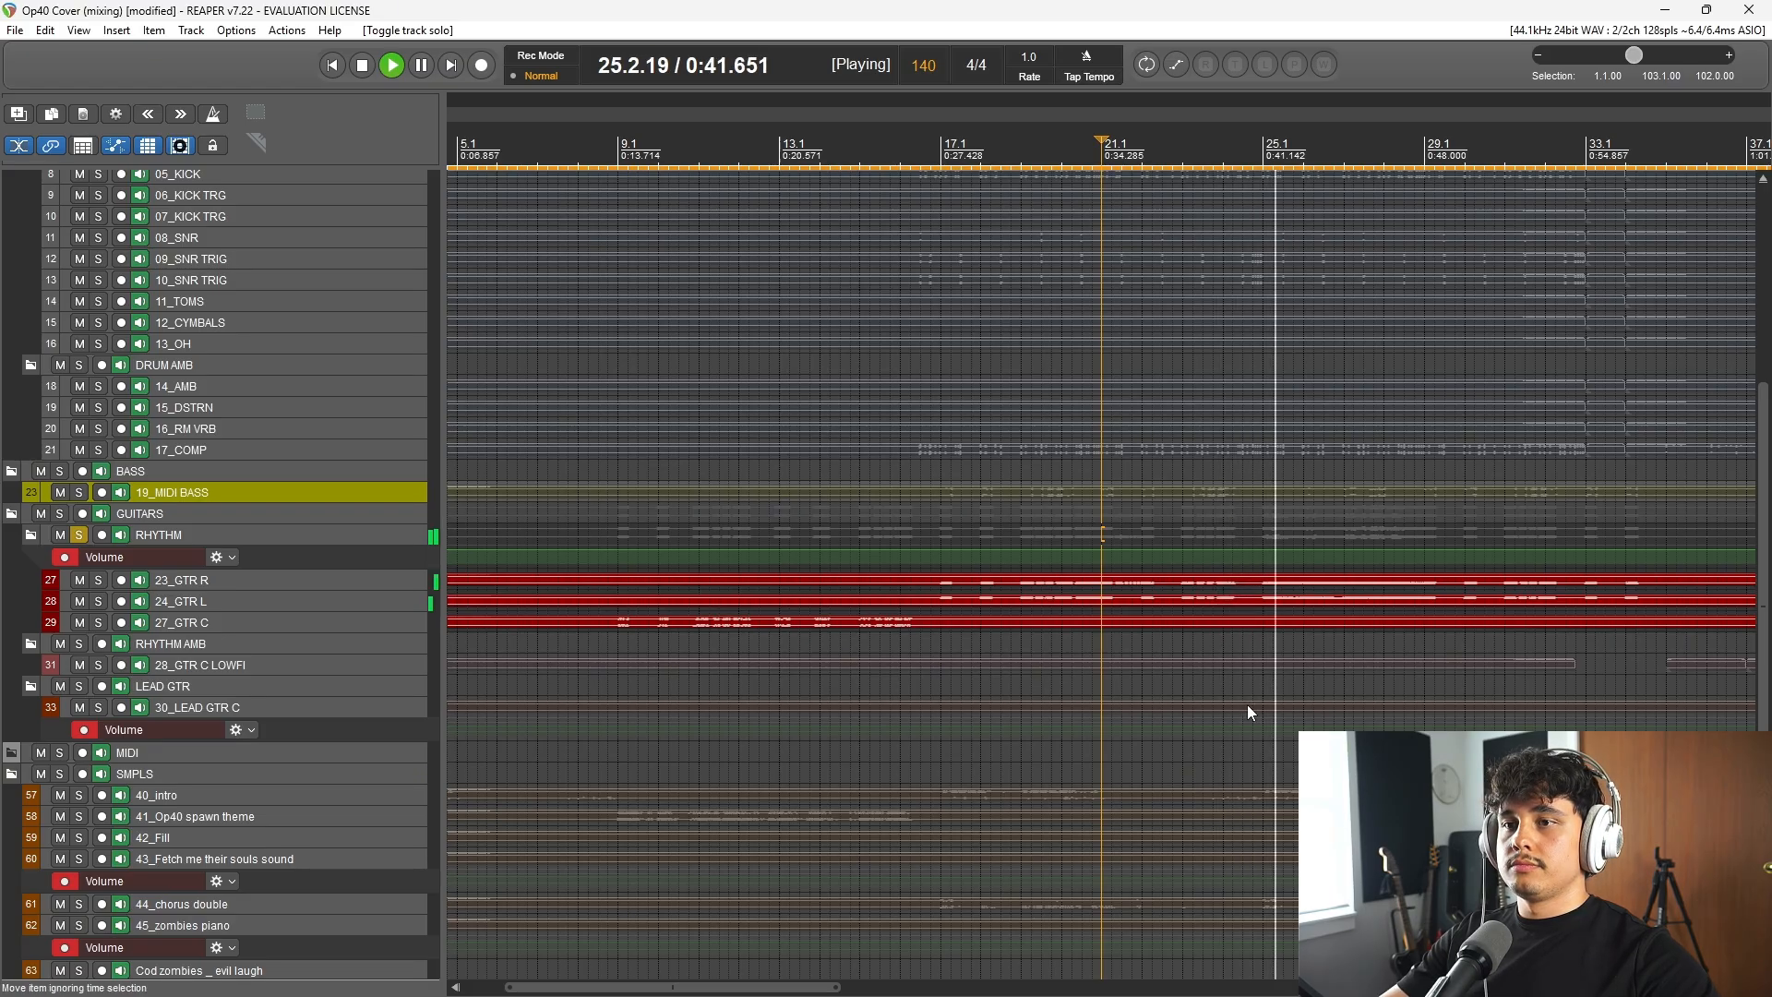
scroll(1248, 707, "down", 3)
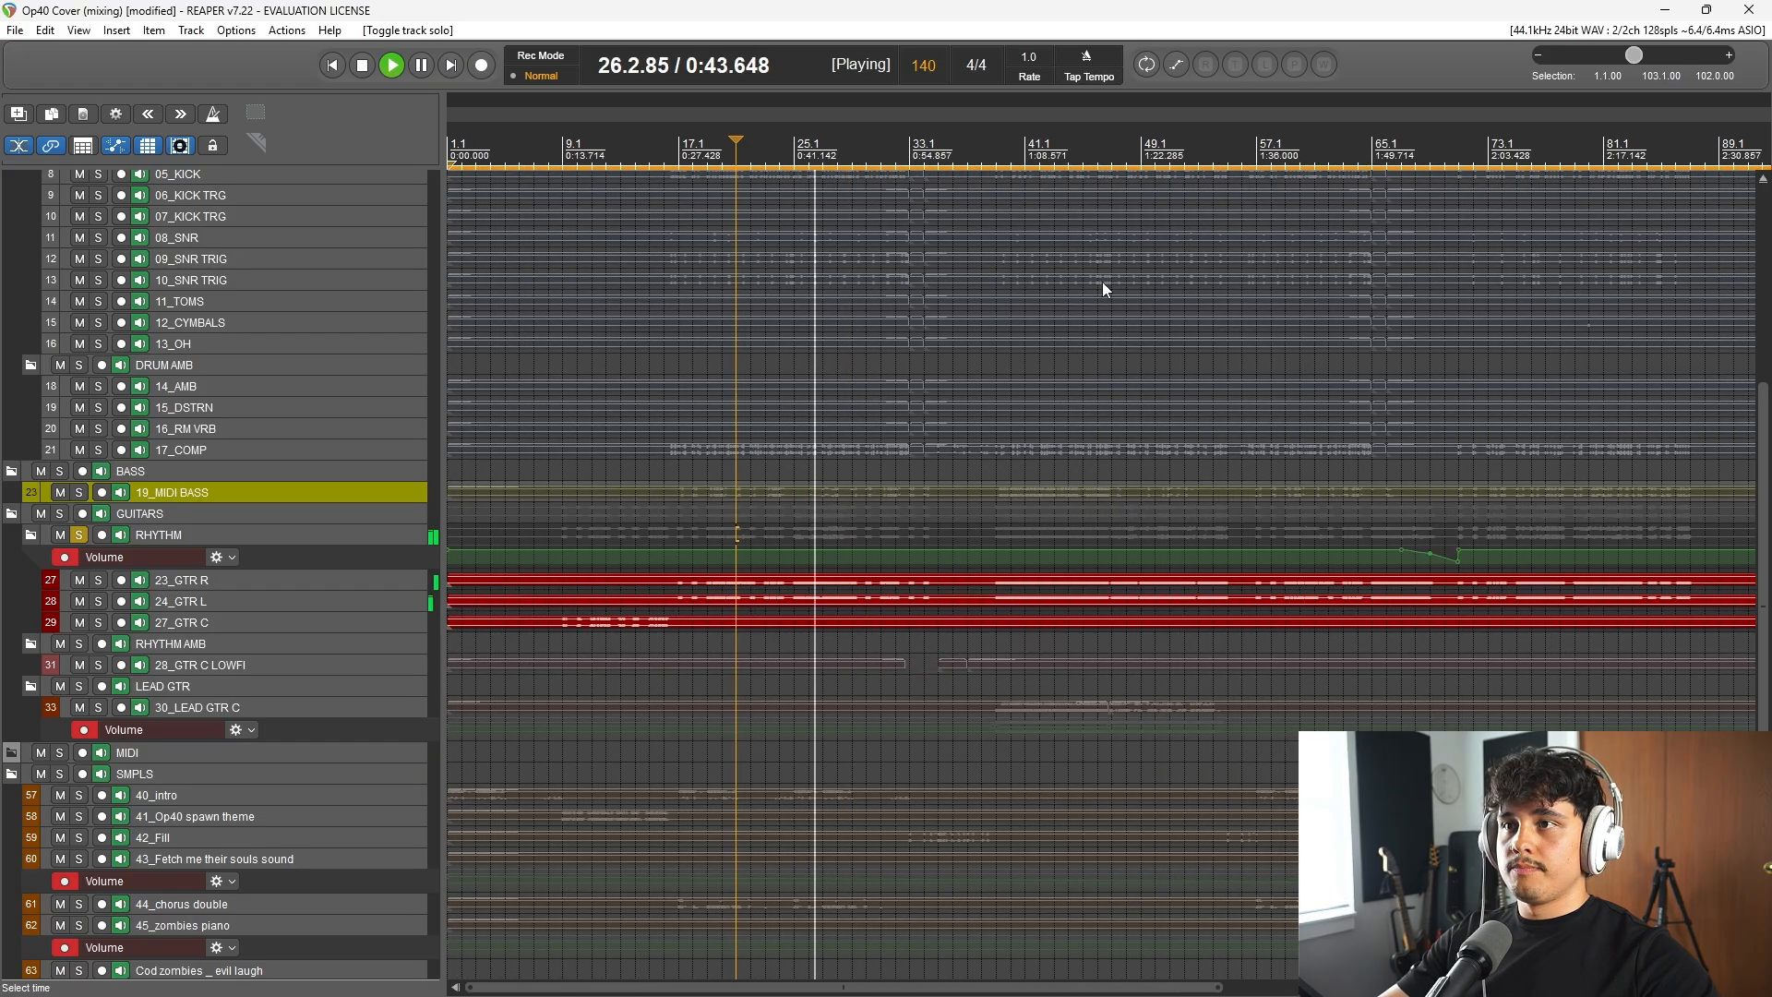
key("space")
Step: Listen to the soloed RHYTHM guitars from bar 40, and clear the folder's solo
left_click(1008, 151)
key("space")
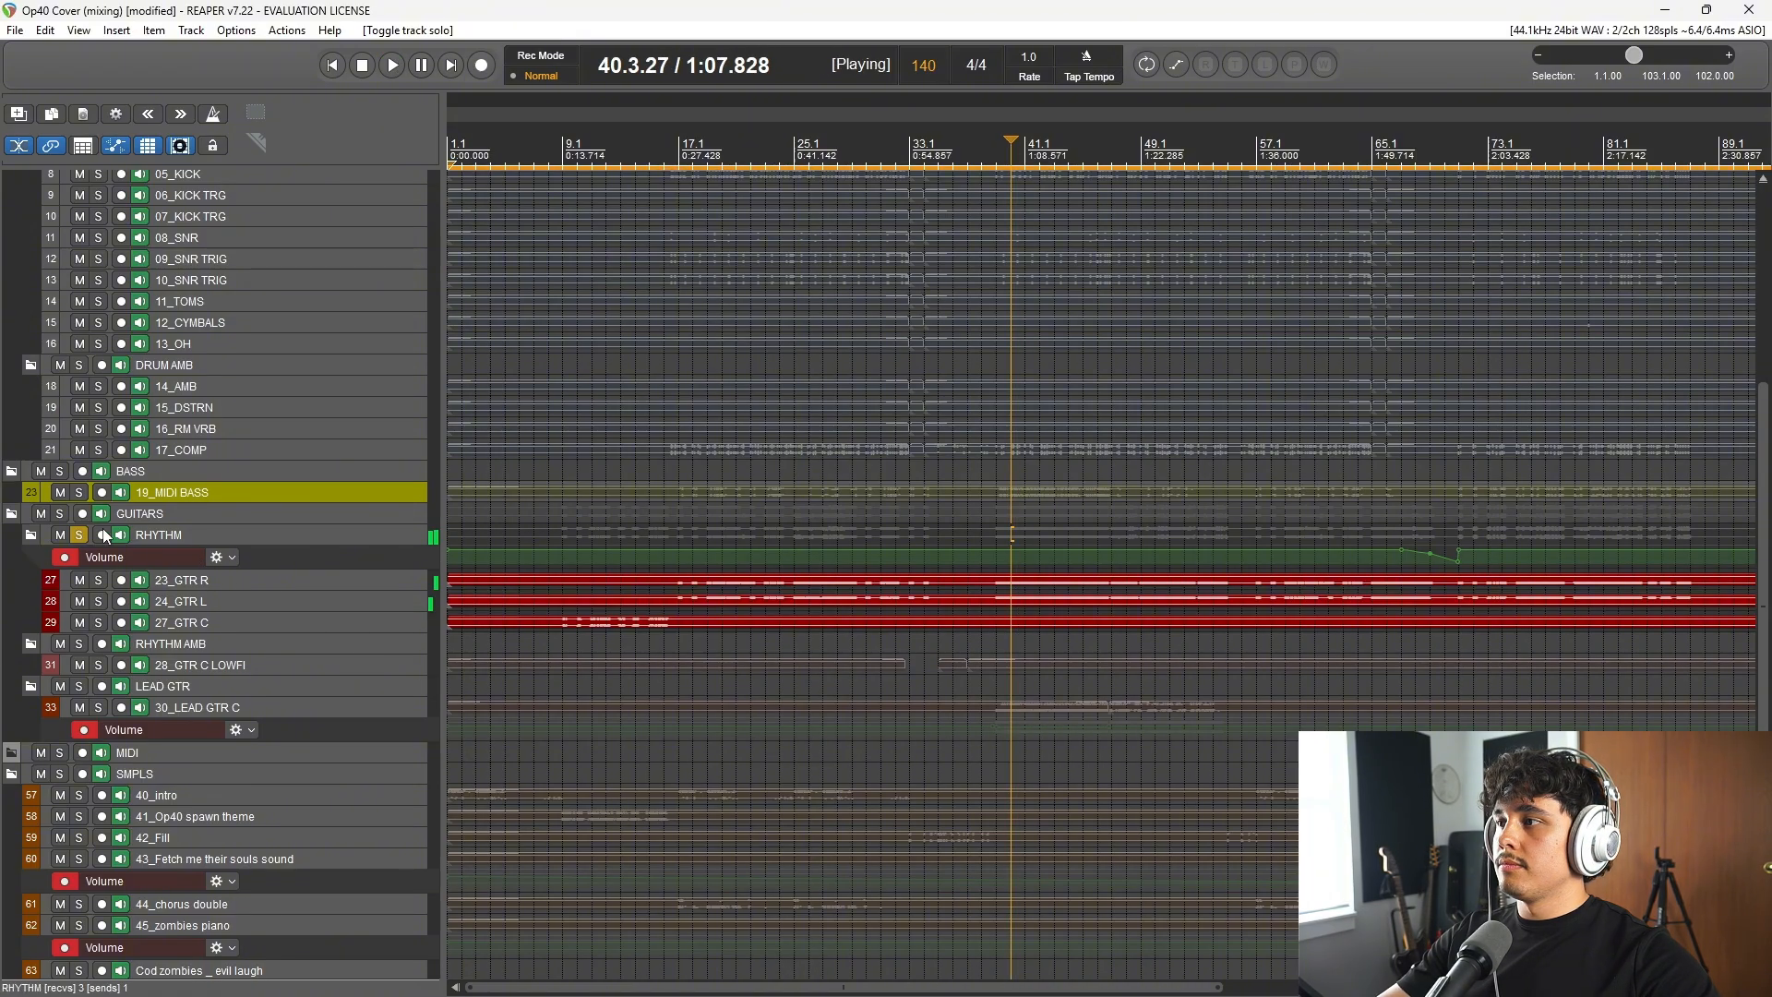
key("space")
left_click(79, 536)
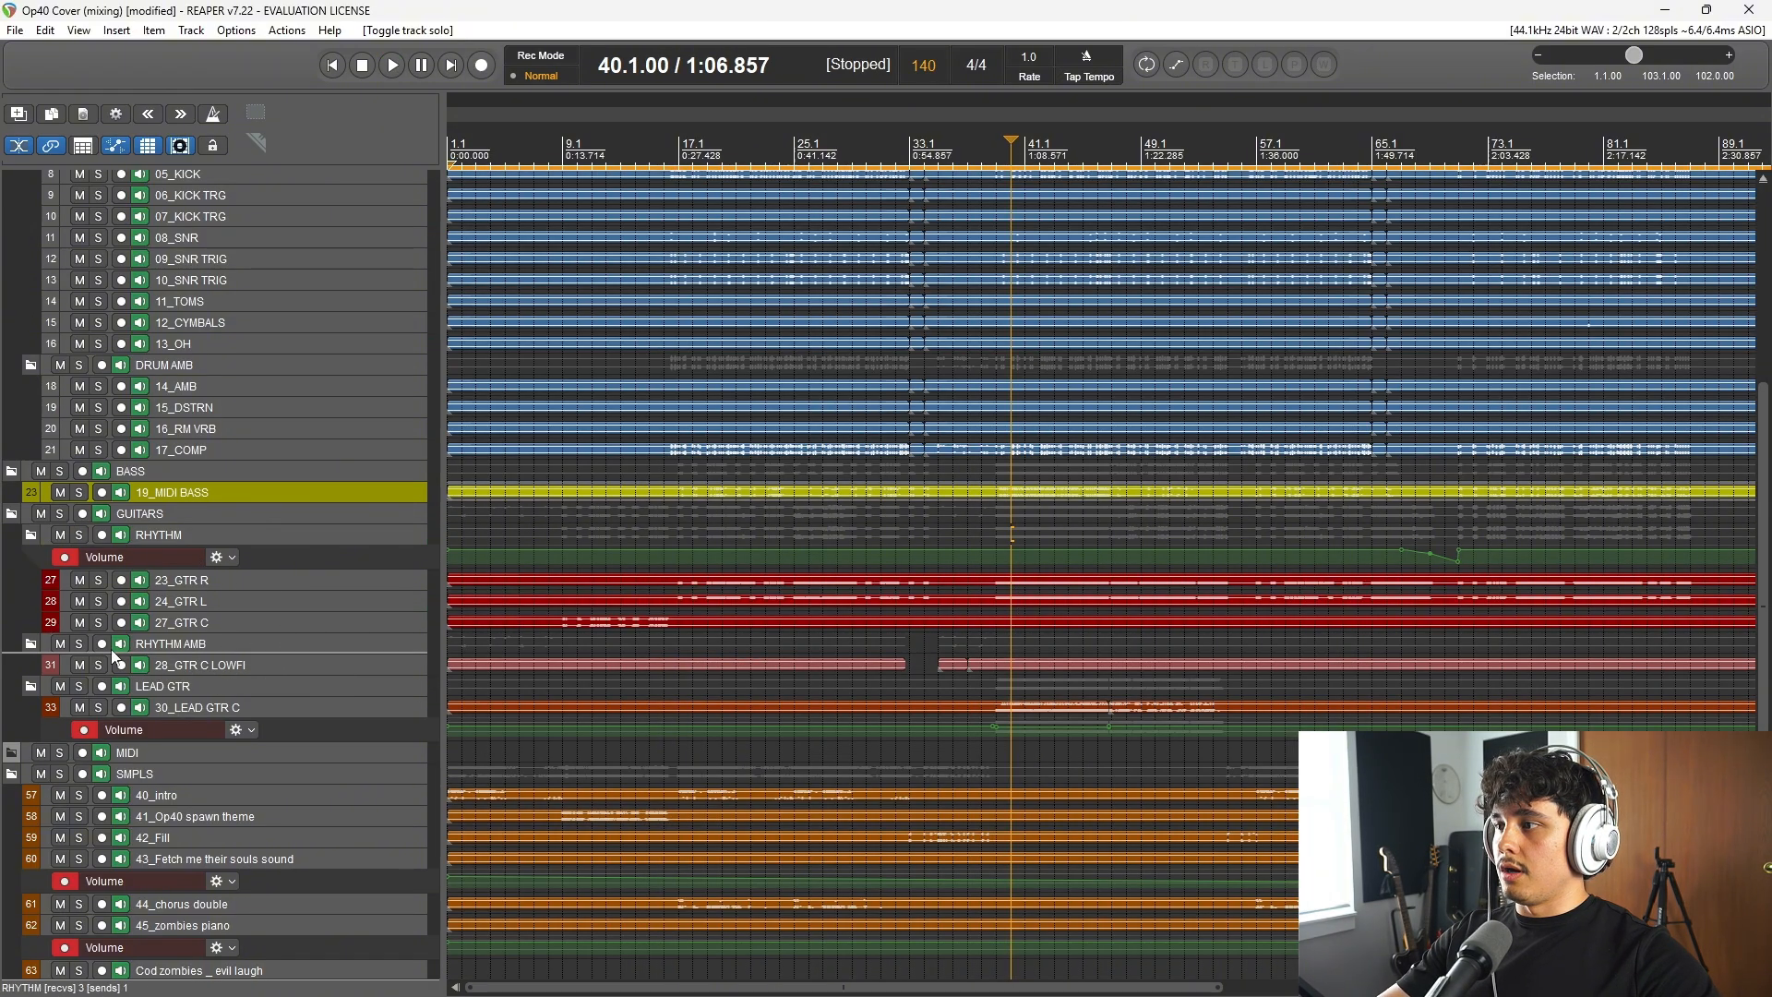
Step: Solo the 28_GTR C LOWFI track, listen to it from bar 37, and clear the solo
left_click(101, 665)
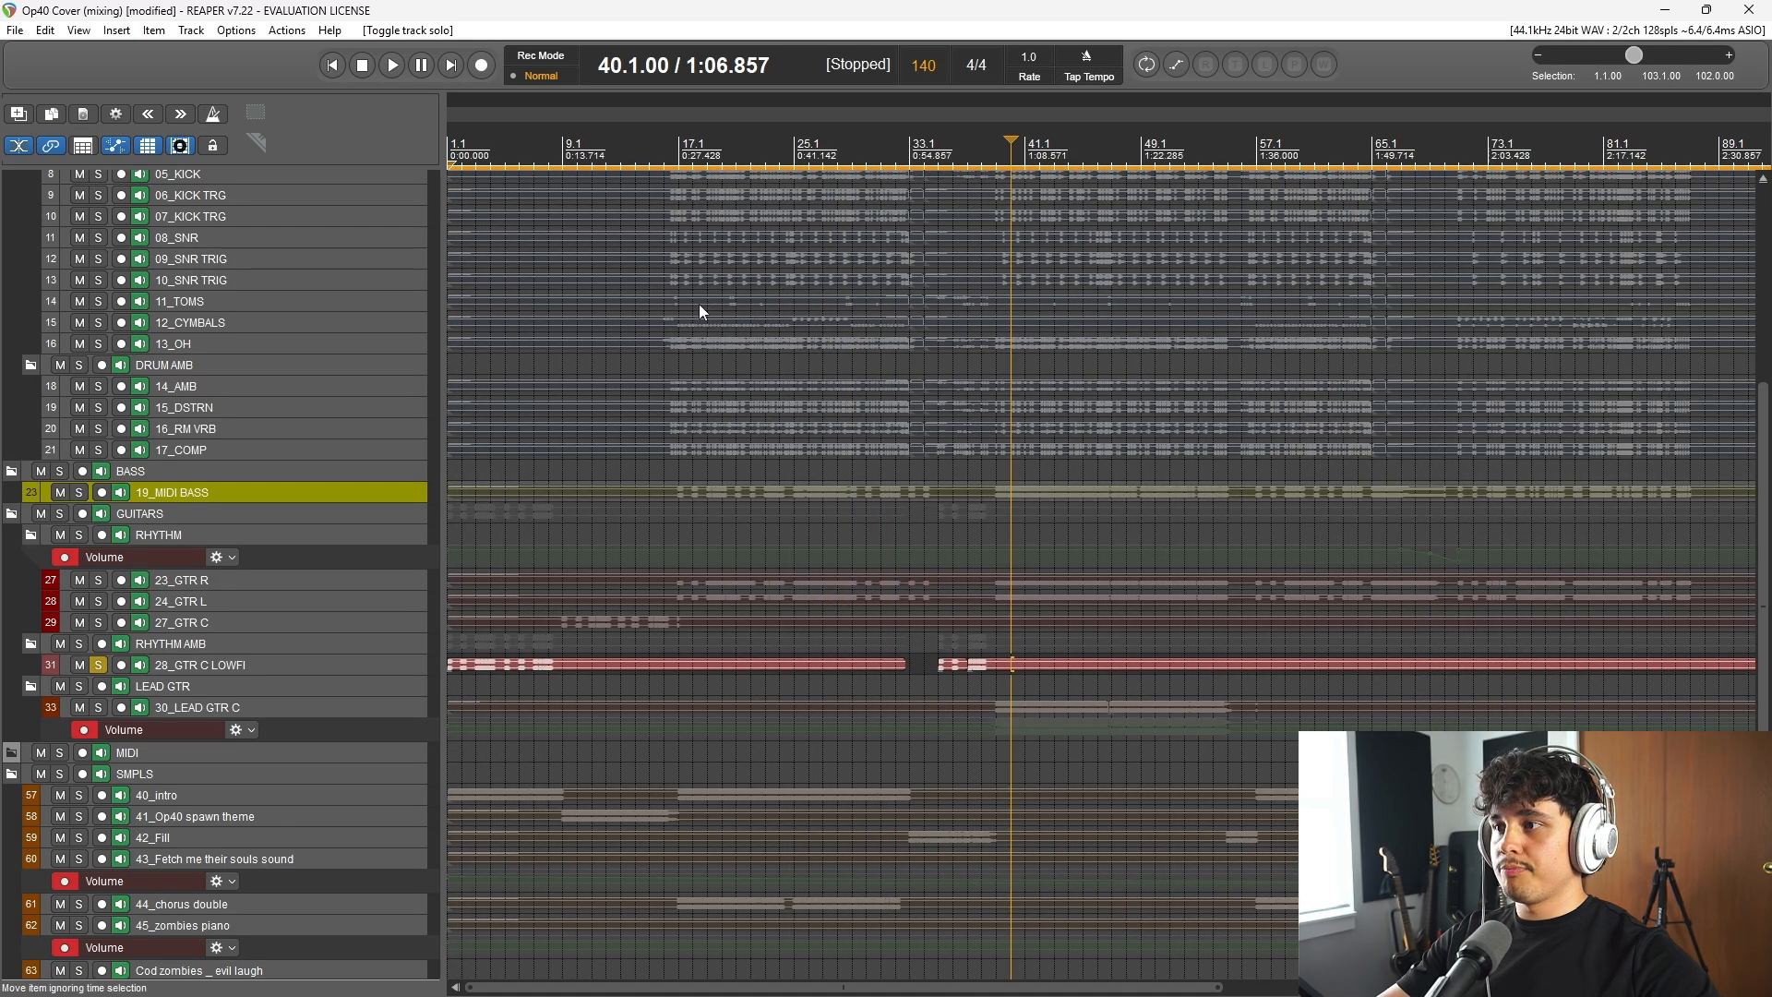
left_click(970, 148)
key("space")
scroll(1061, 683, "up", 5)
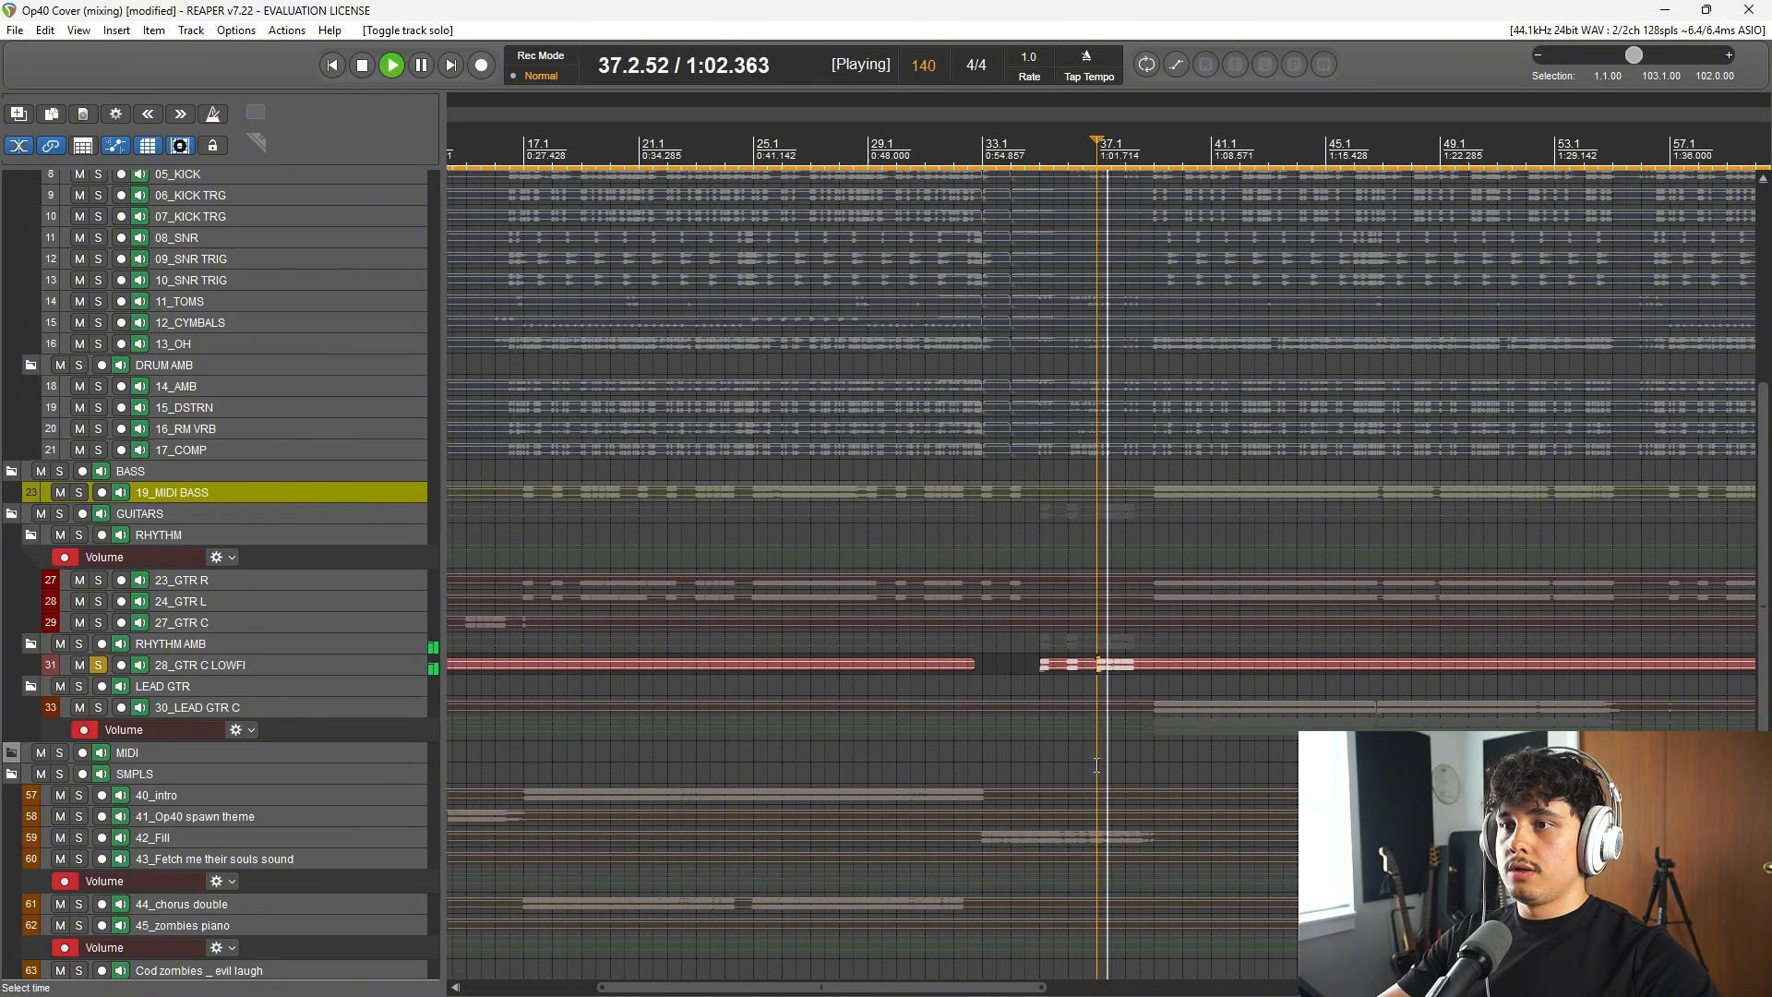
key("space")
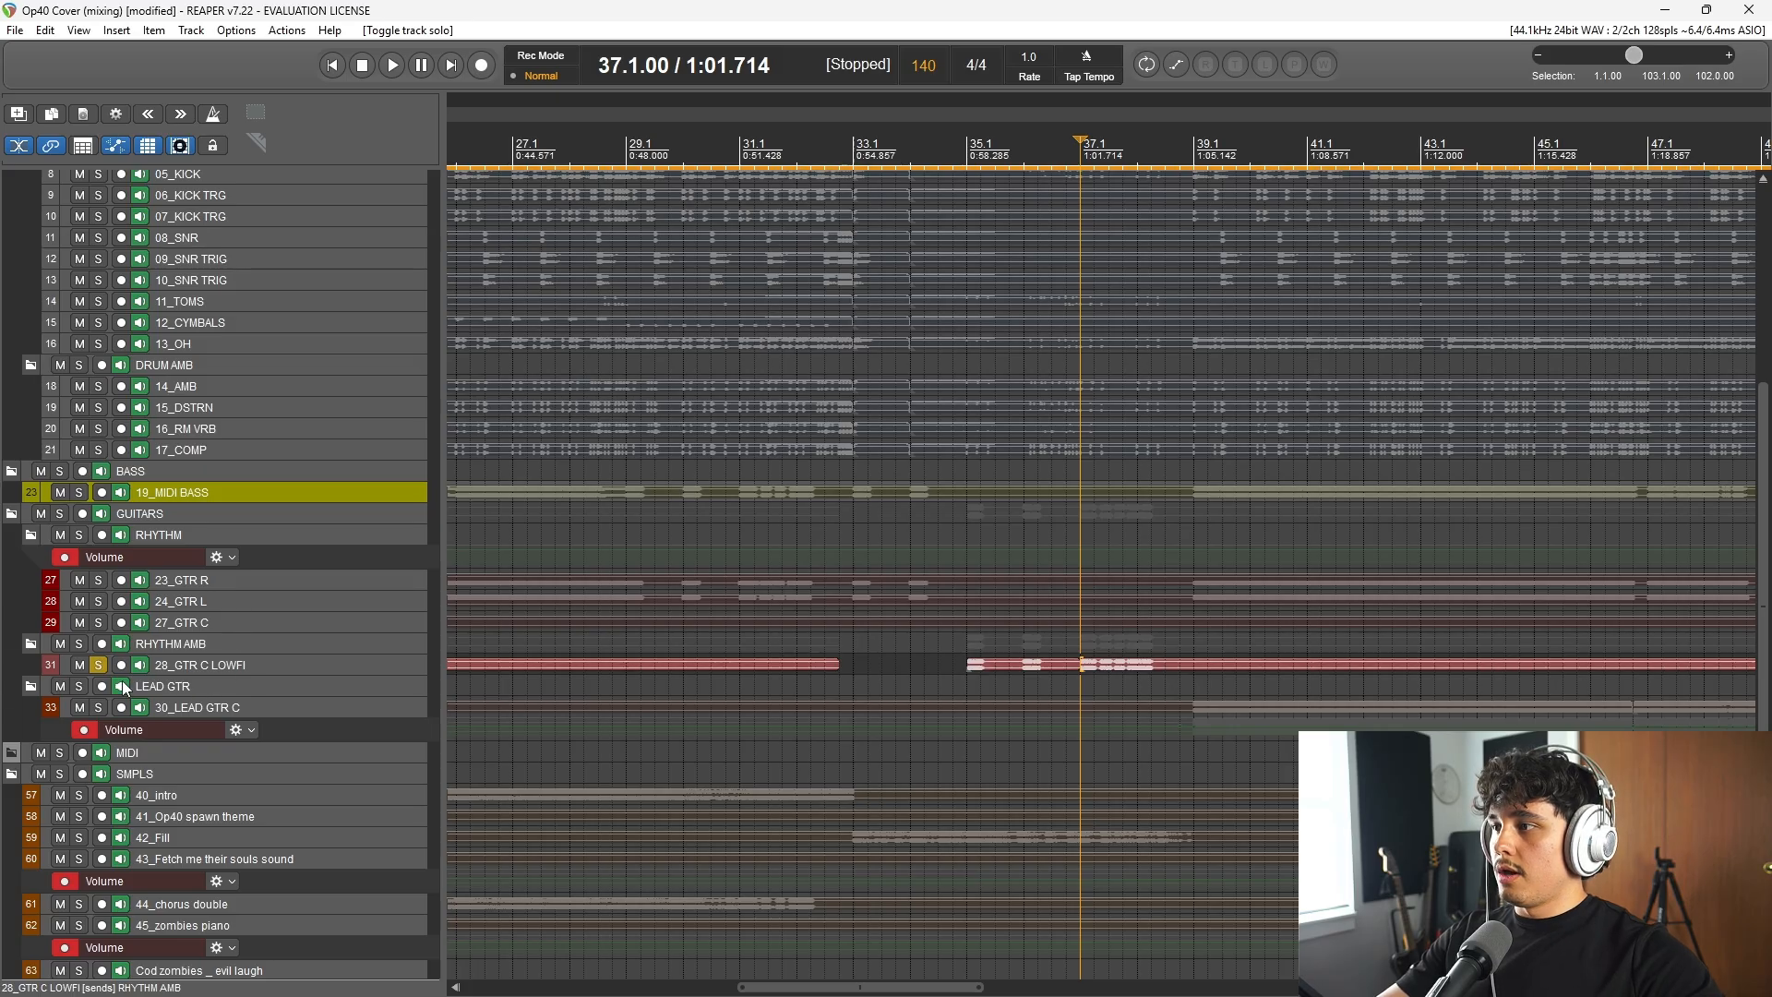
left_click(98, 664)
Step: Solo the 30_LEAD GTR C track, listen to it from bar 39, and clear the solo
left_click(99, 707)
scroll(1075, 651, "down", 3)
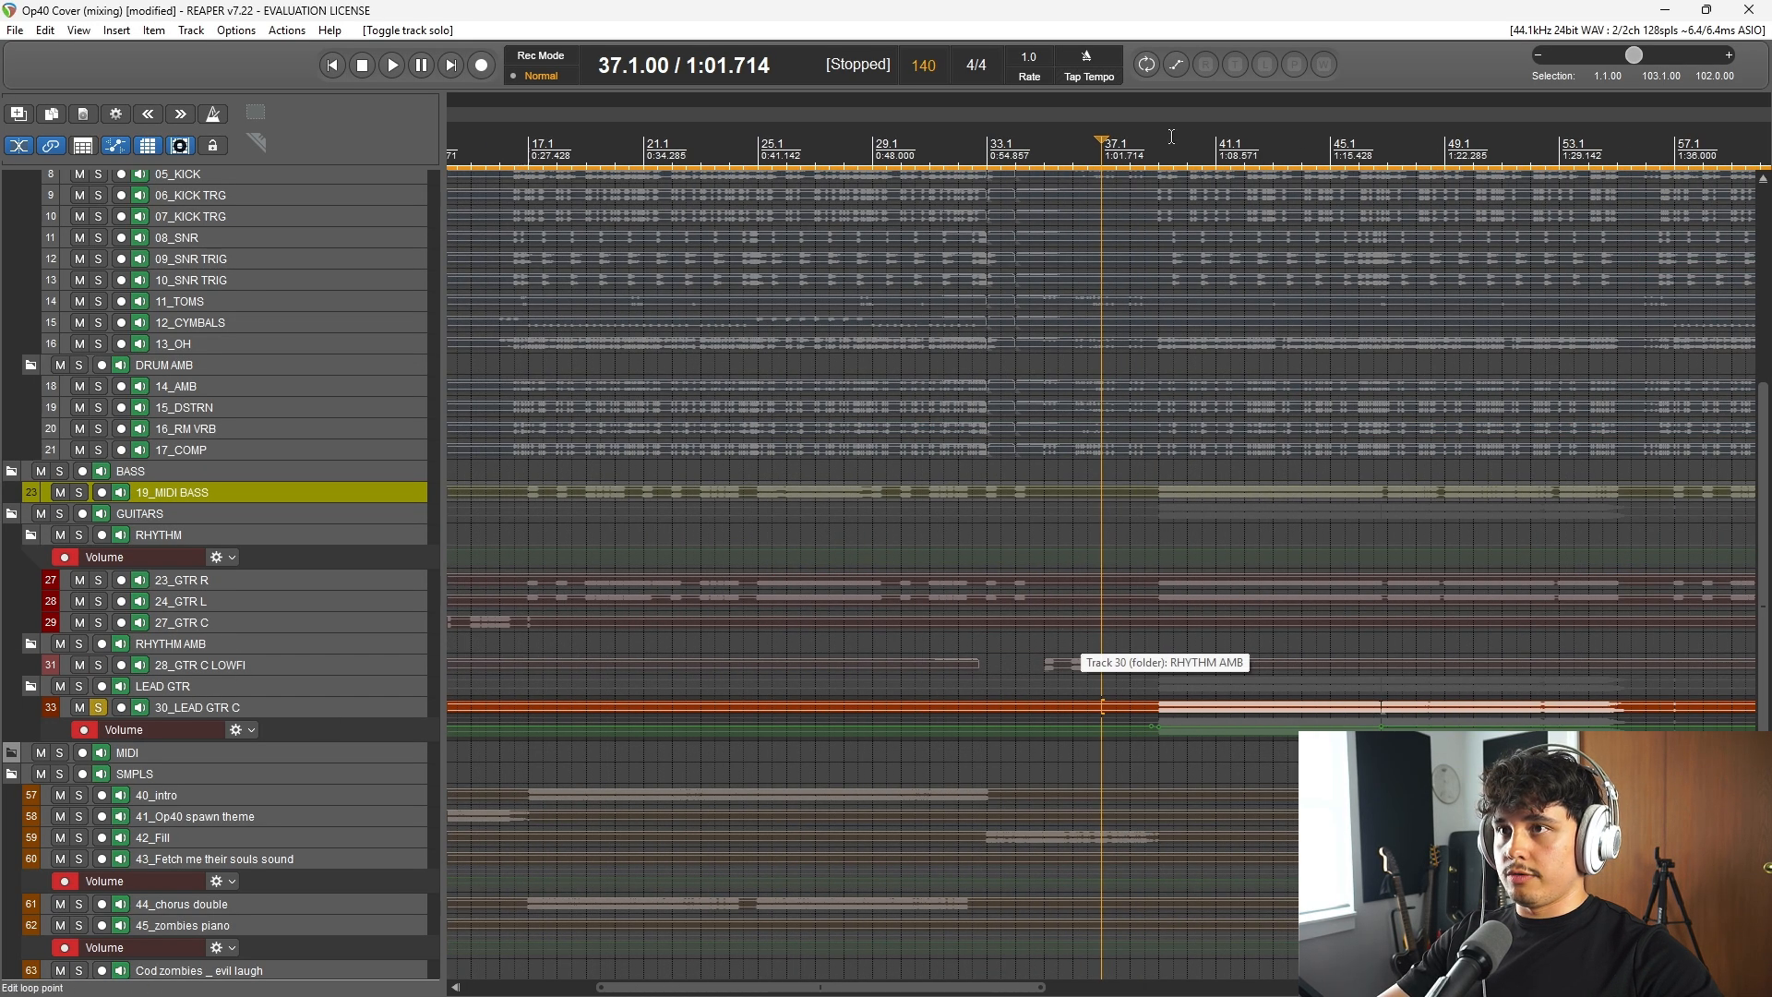
key("space")
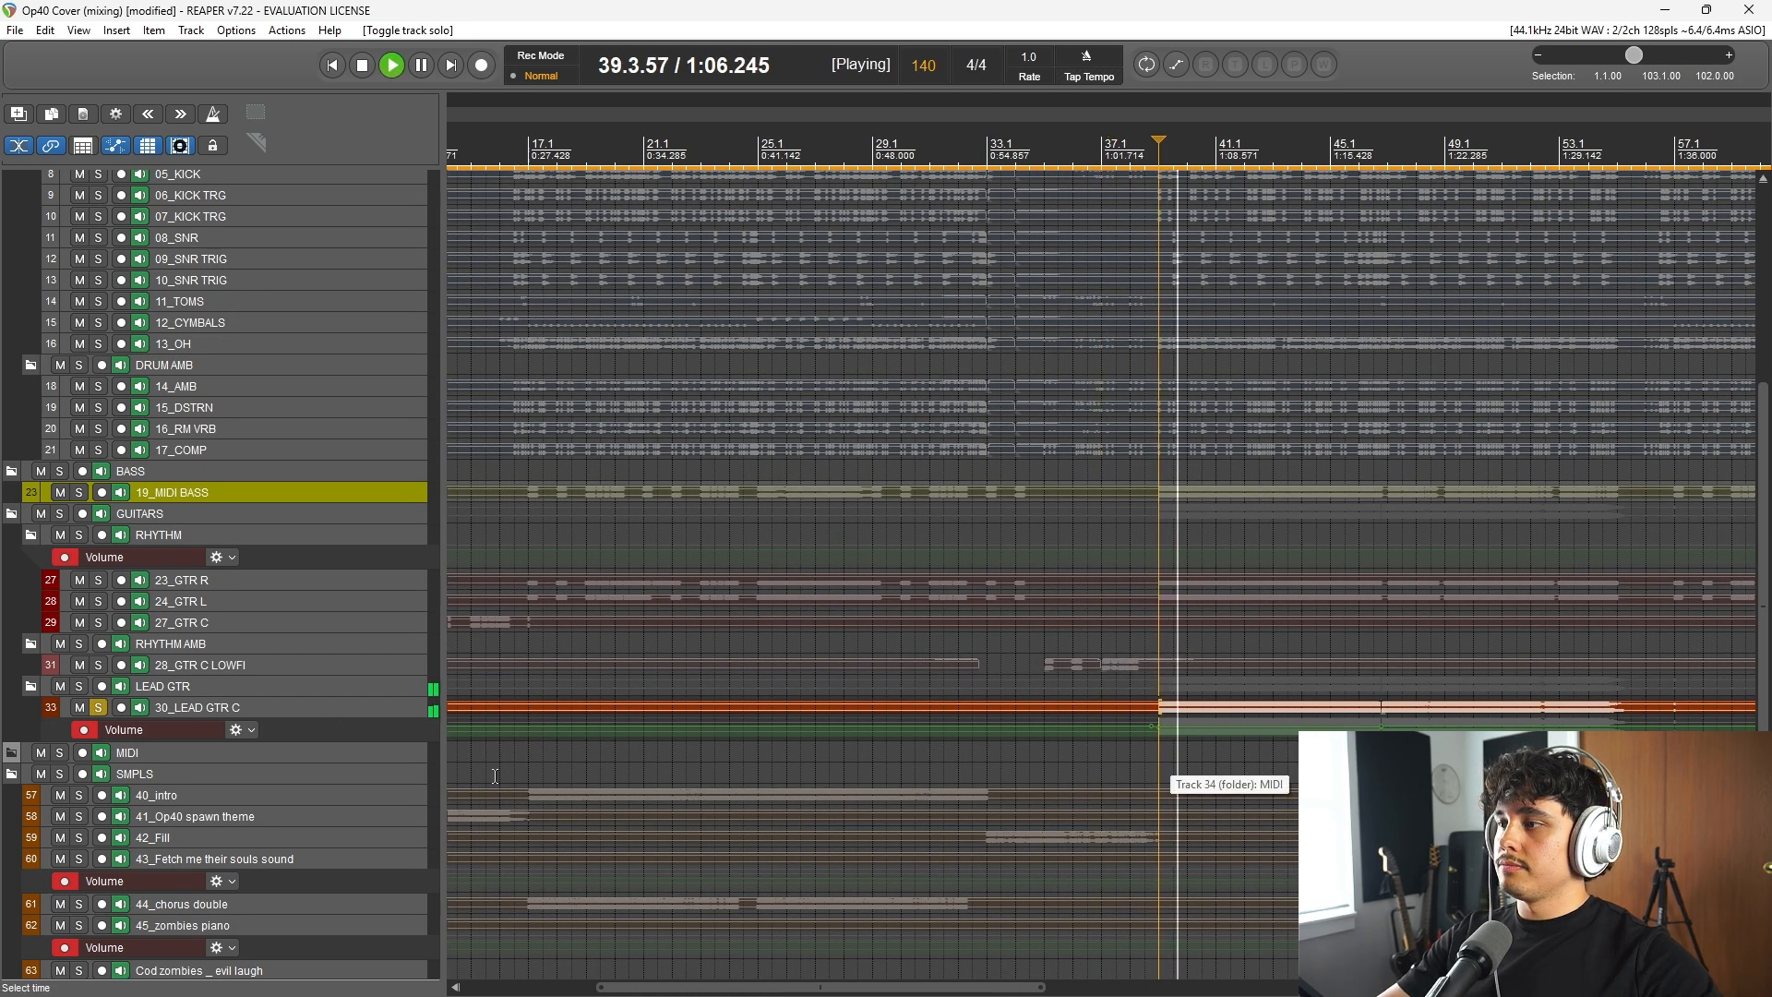
scroll(342, 729, "down", 1)
scroll(345, 735, "down", 3)
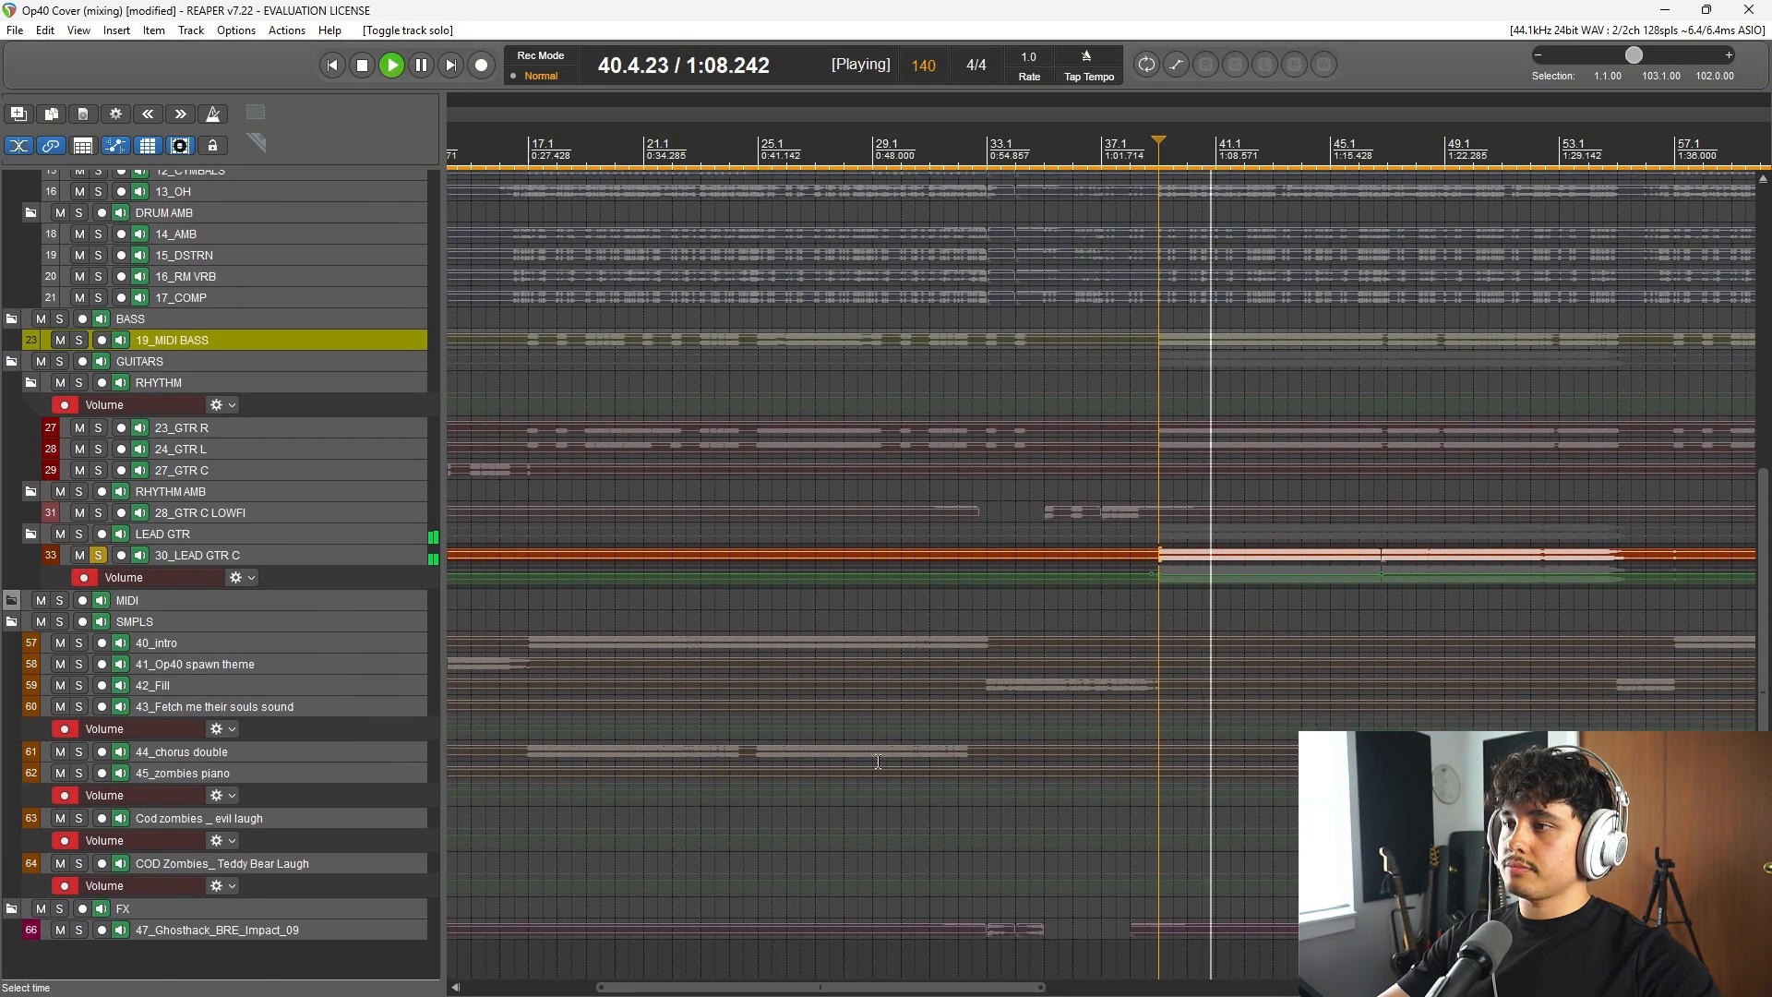
scroll(879, 762, "down", 6)
scroll(880, 761, "up", 3)
key("space")
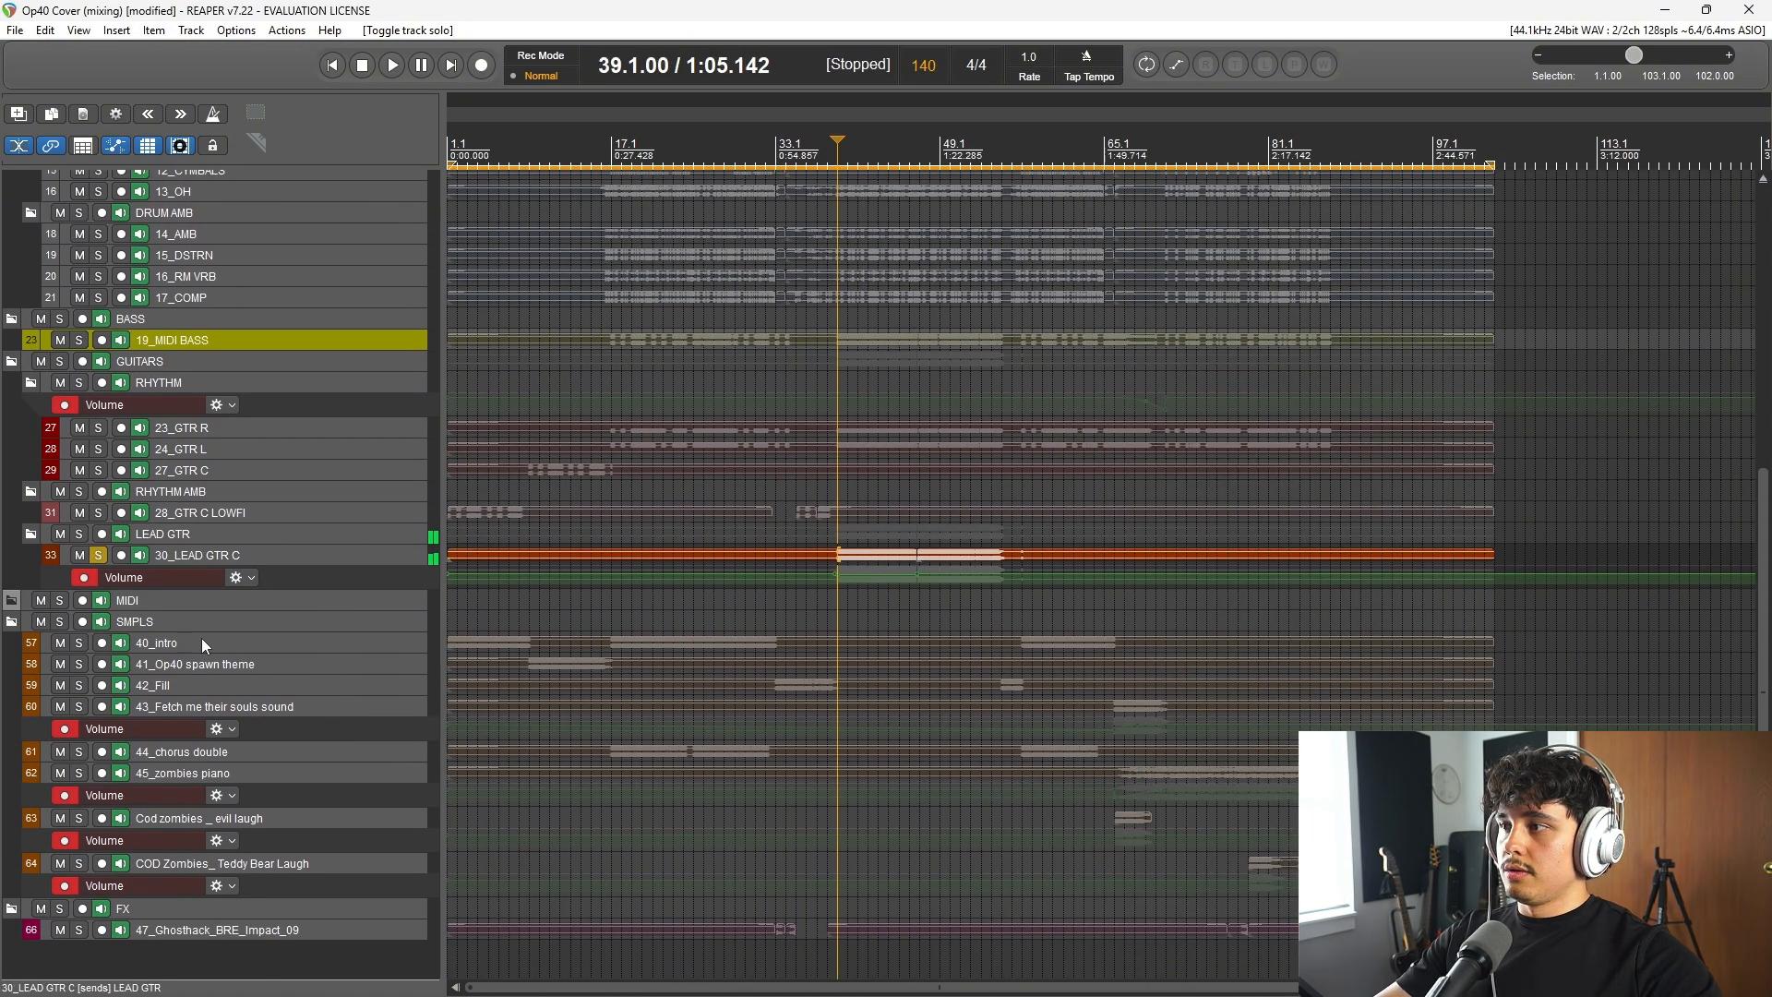
left_click(102, 554)
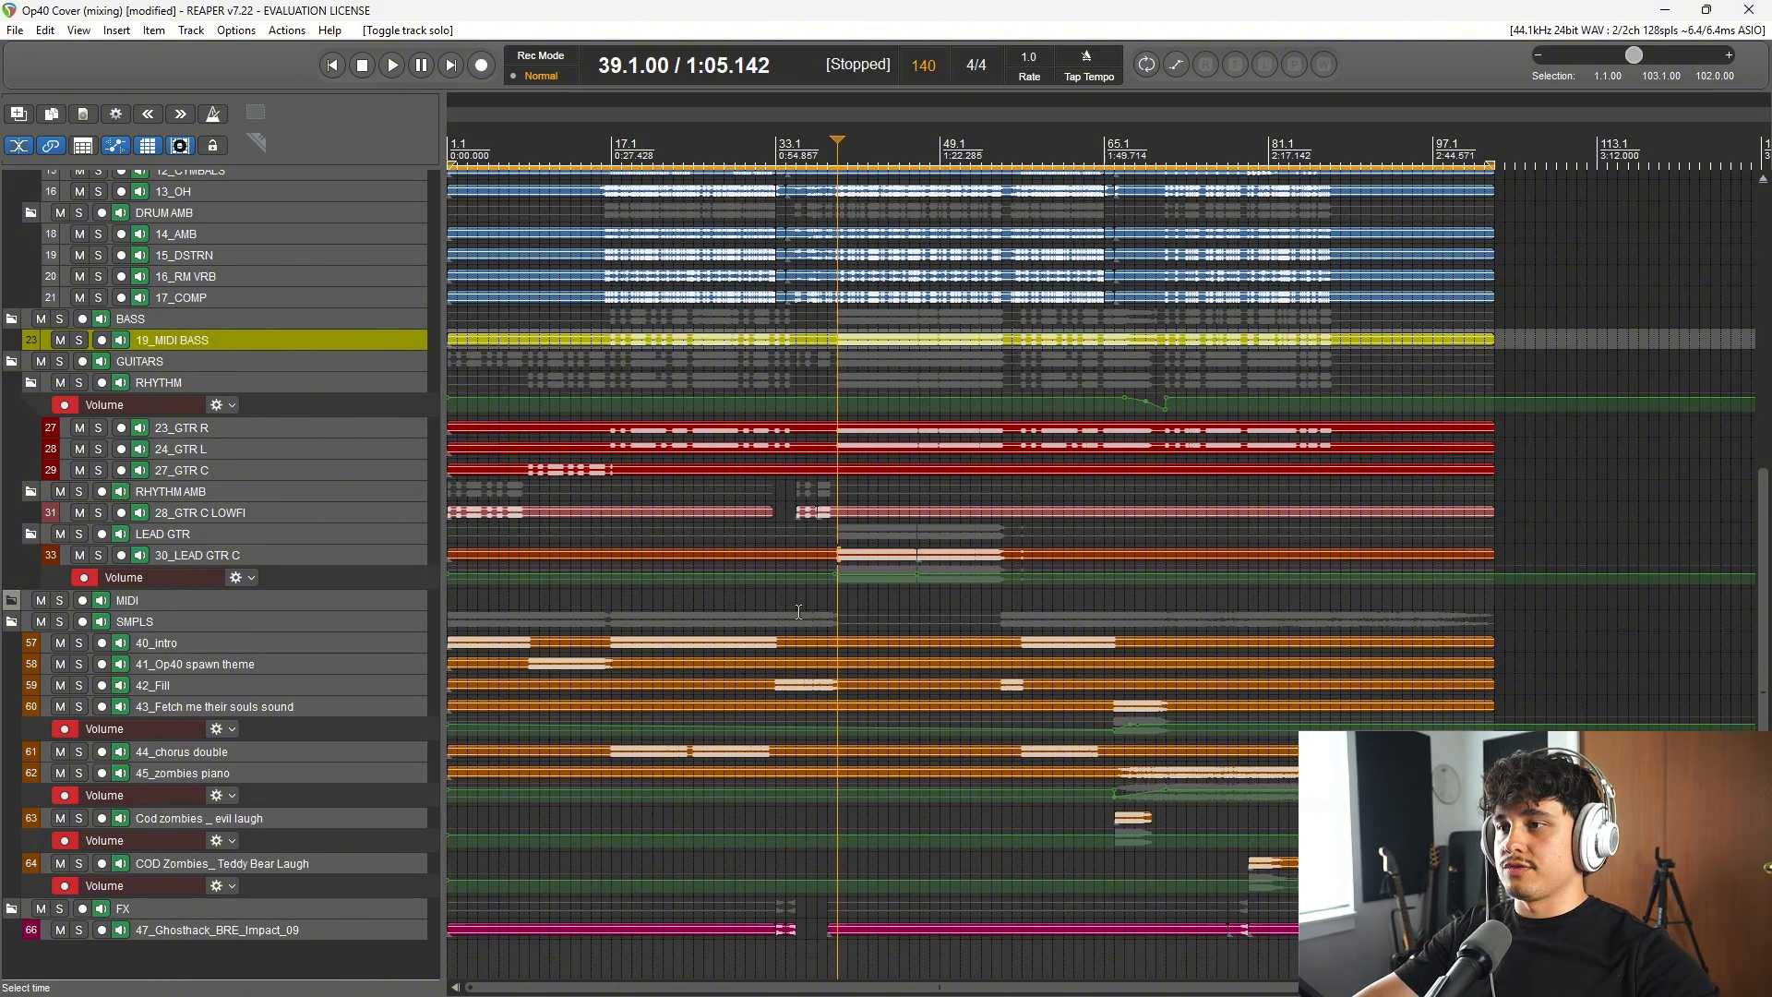
Step: Solo the SMPLS folder and listen to the samples from bar 17 and from bar 57
scroll(798, 611, "up", 3)
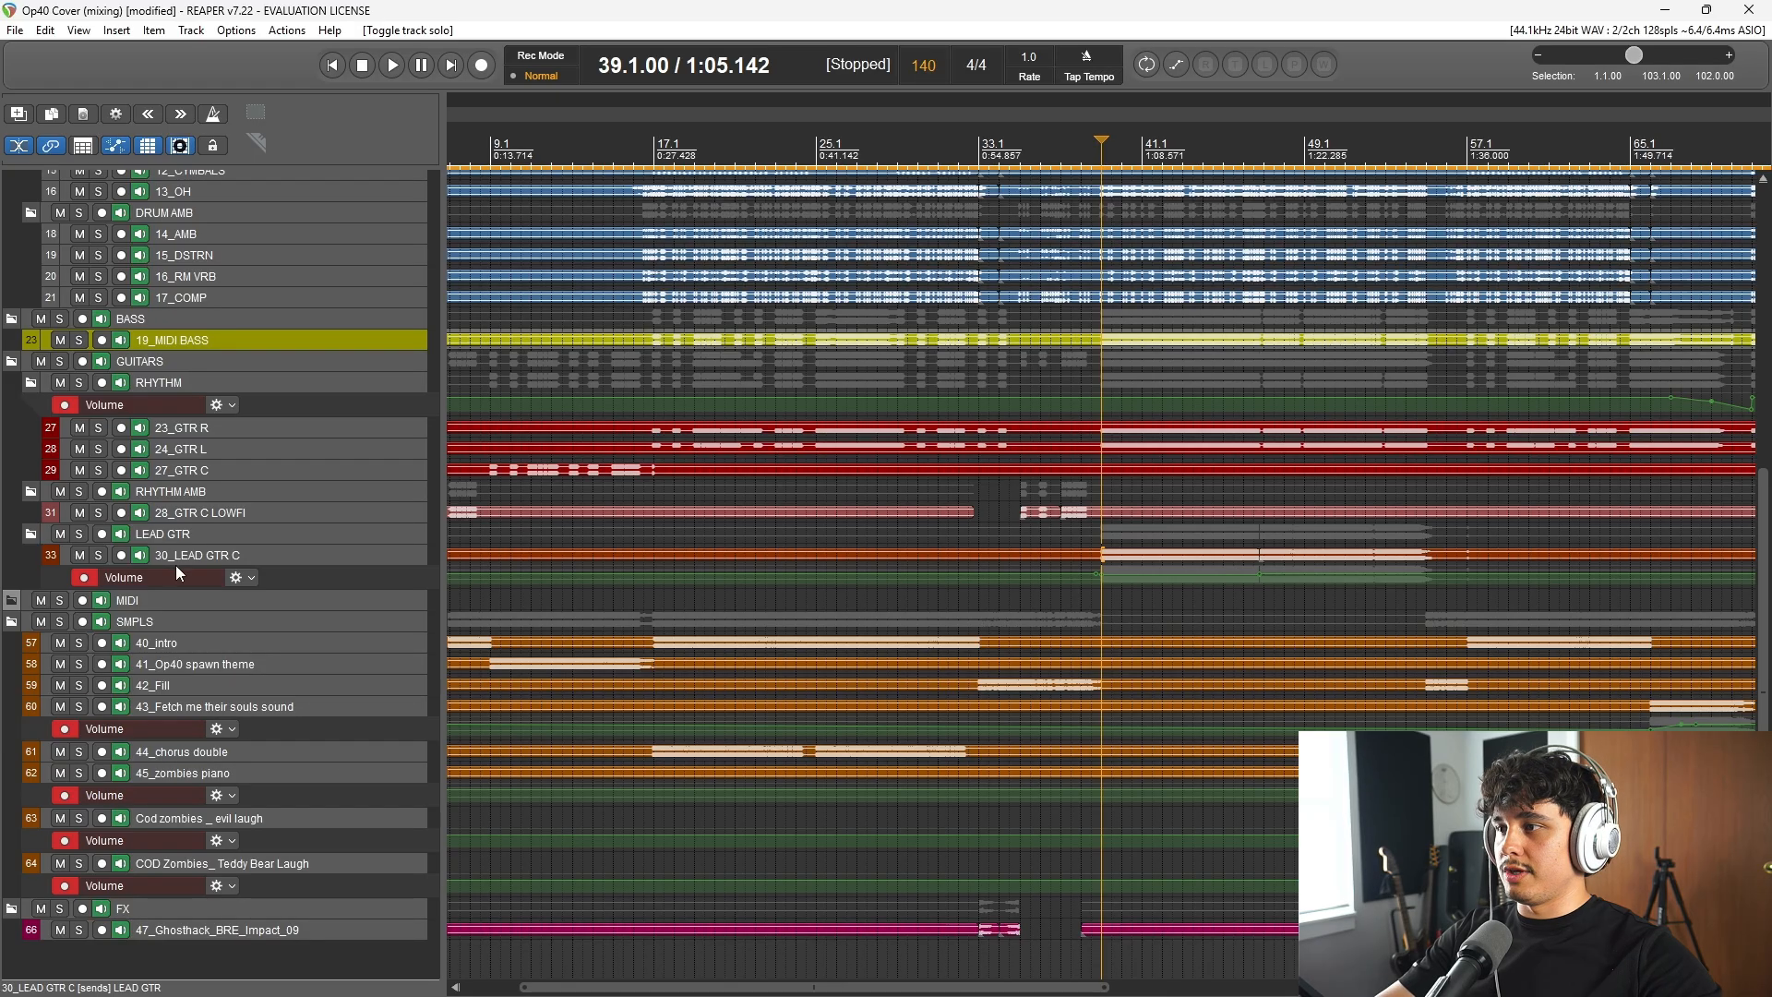
left_click(61, 622)
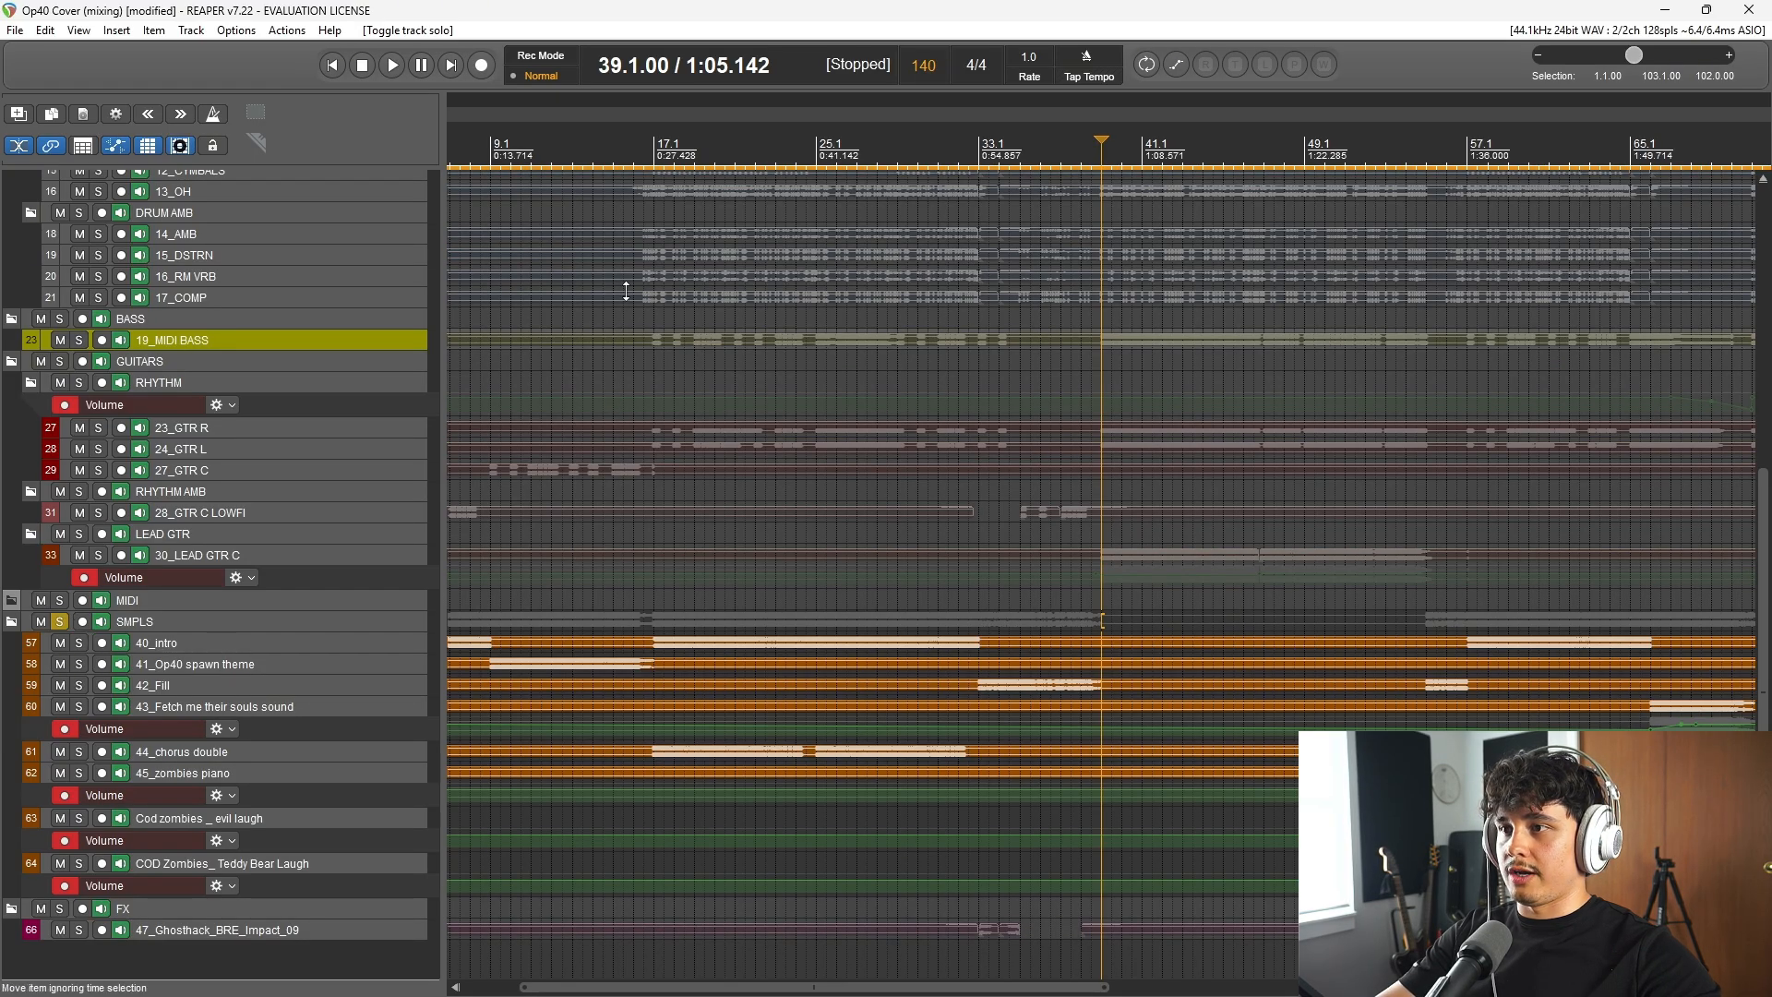
left_click(656, 162)
key("space")
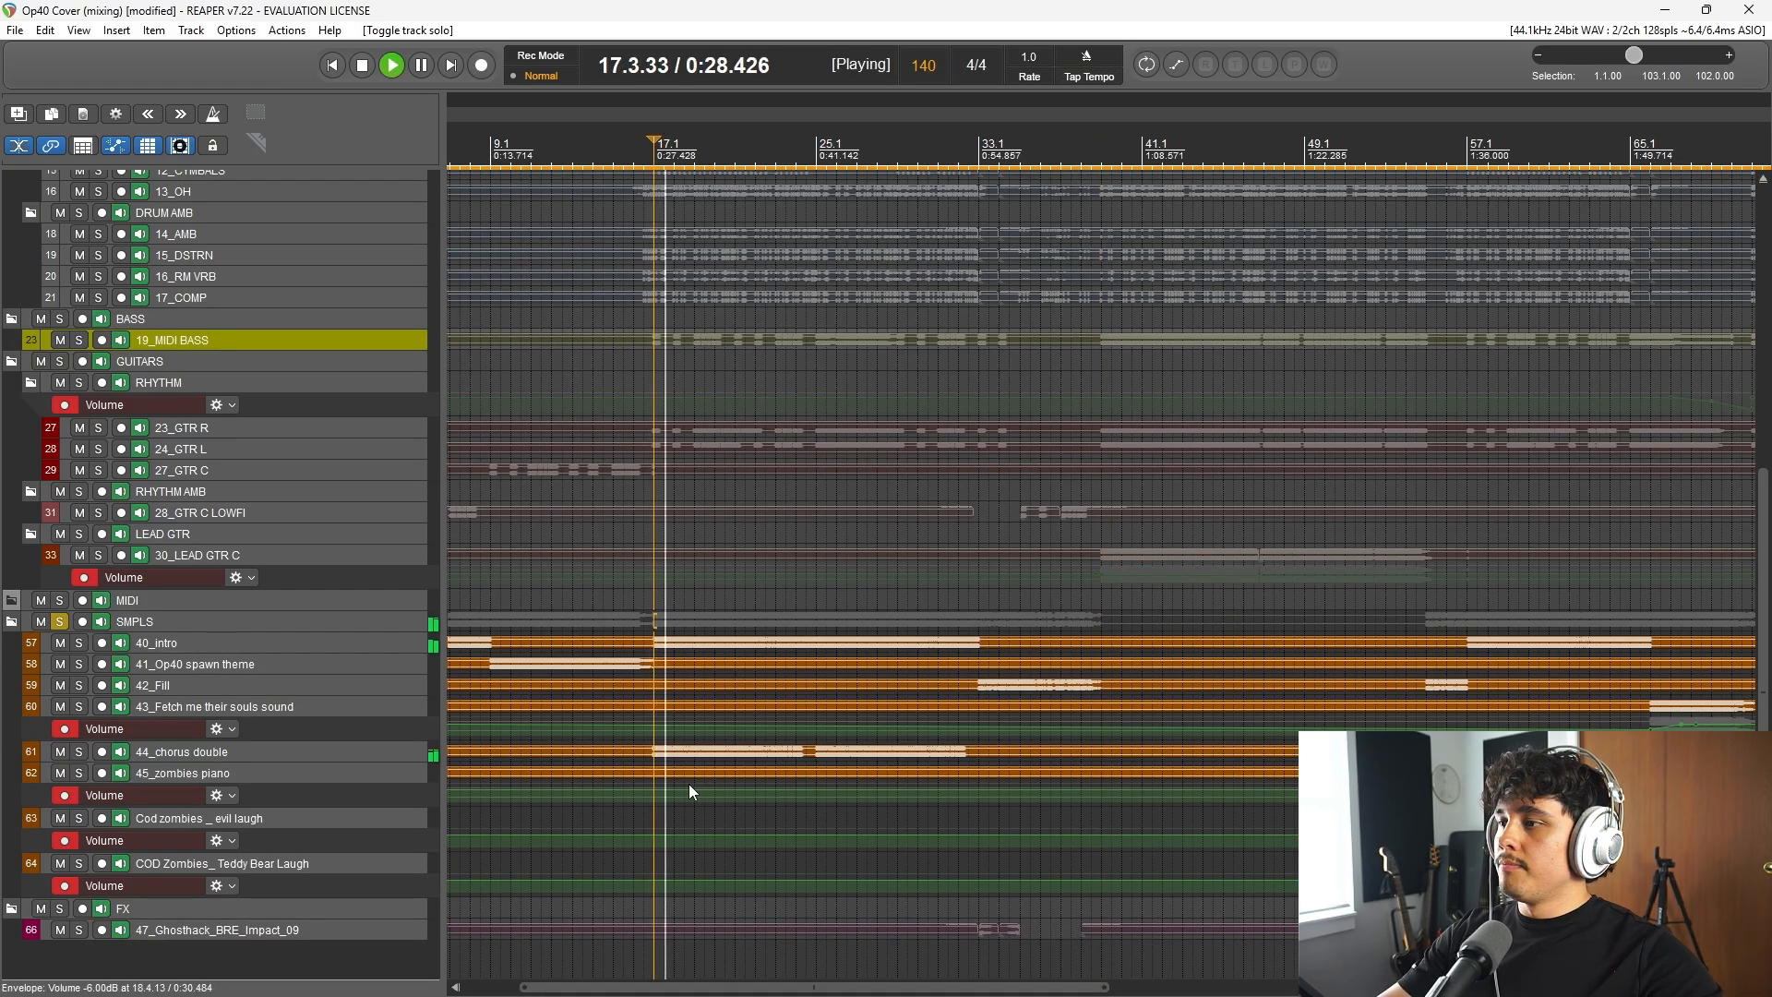
scroll(1325, 261, "down", 2)
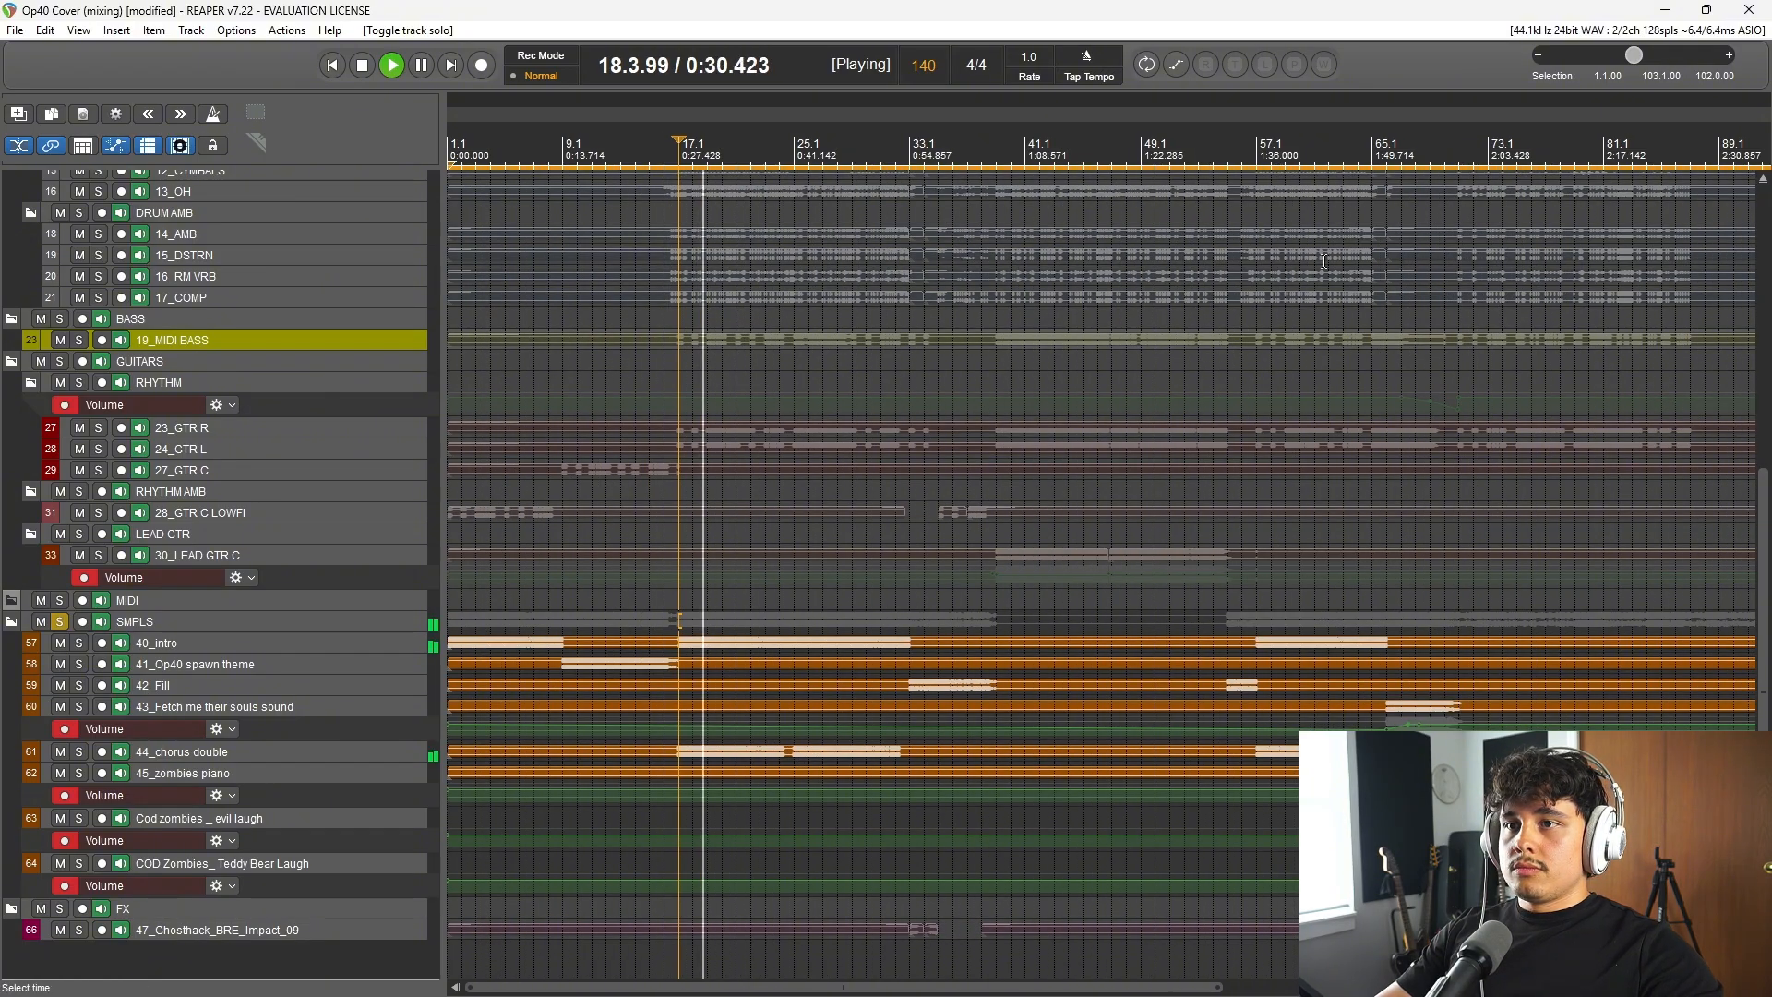
left_click(1257, 624)
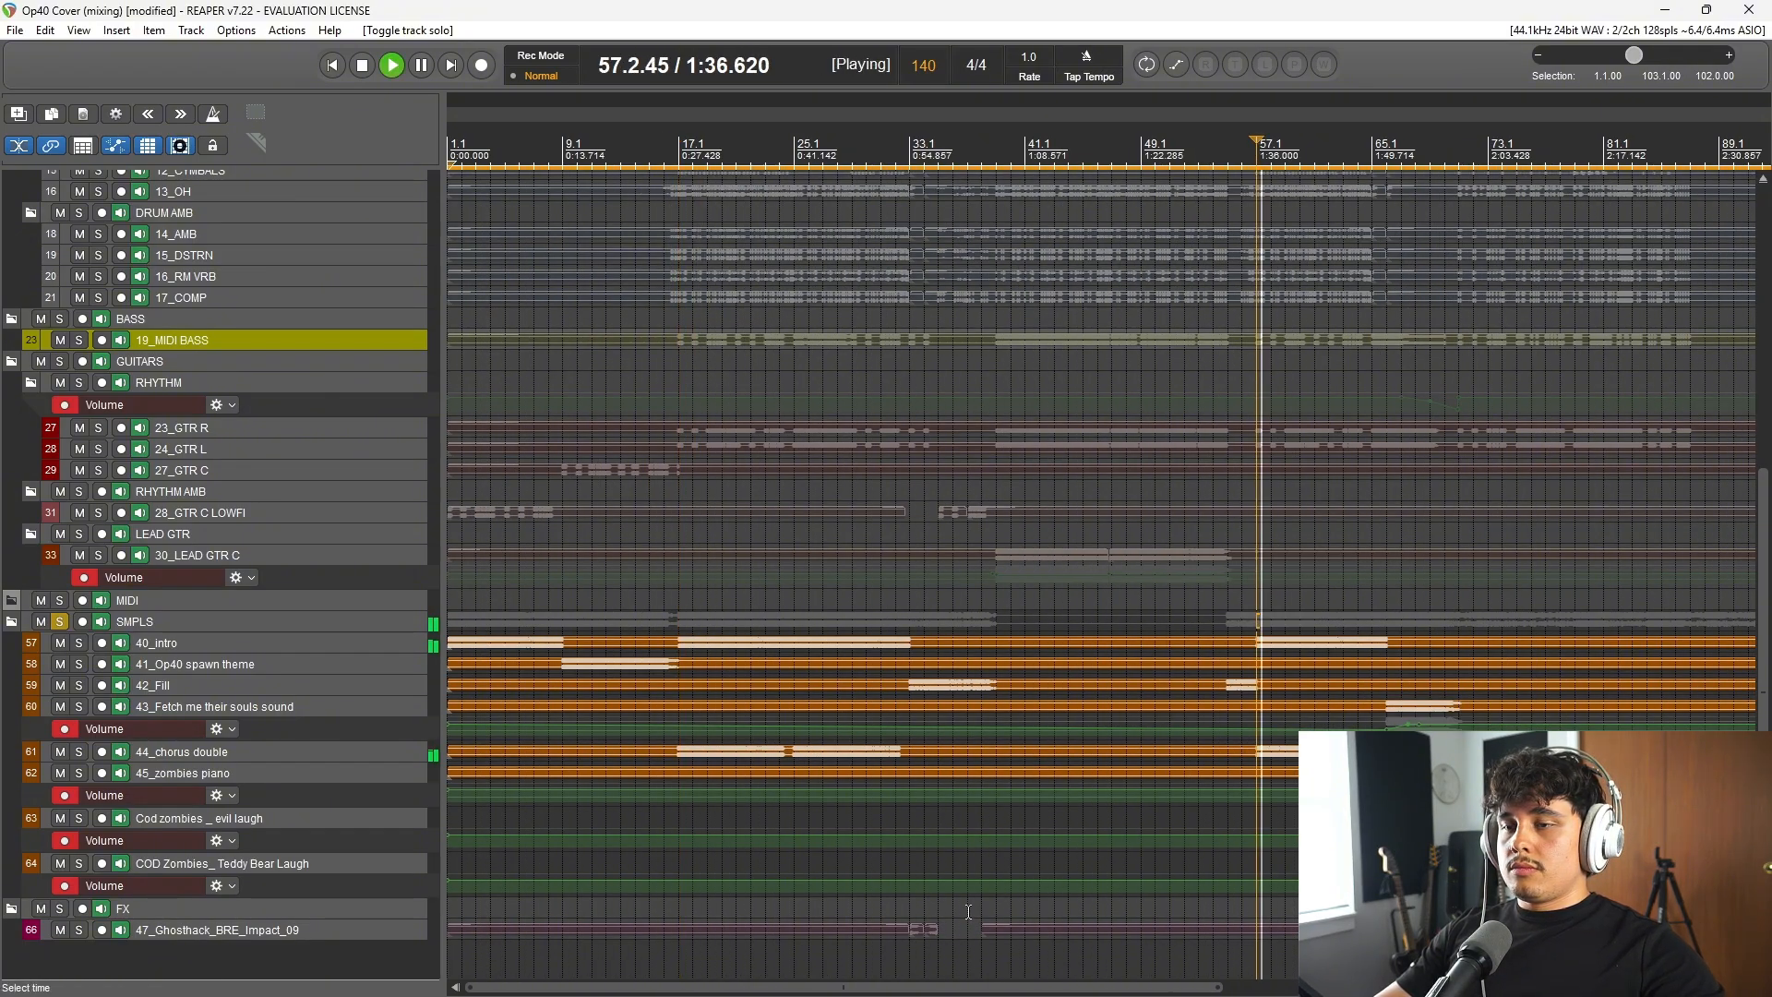
Step: Listen to the soloed samples from bar 33, and clear the SMPLS folder's solo
key("space")
left_click(910, 158)
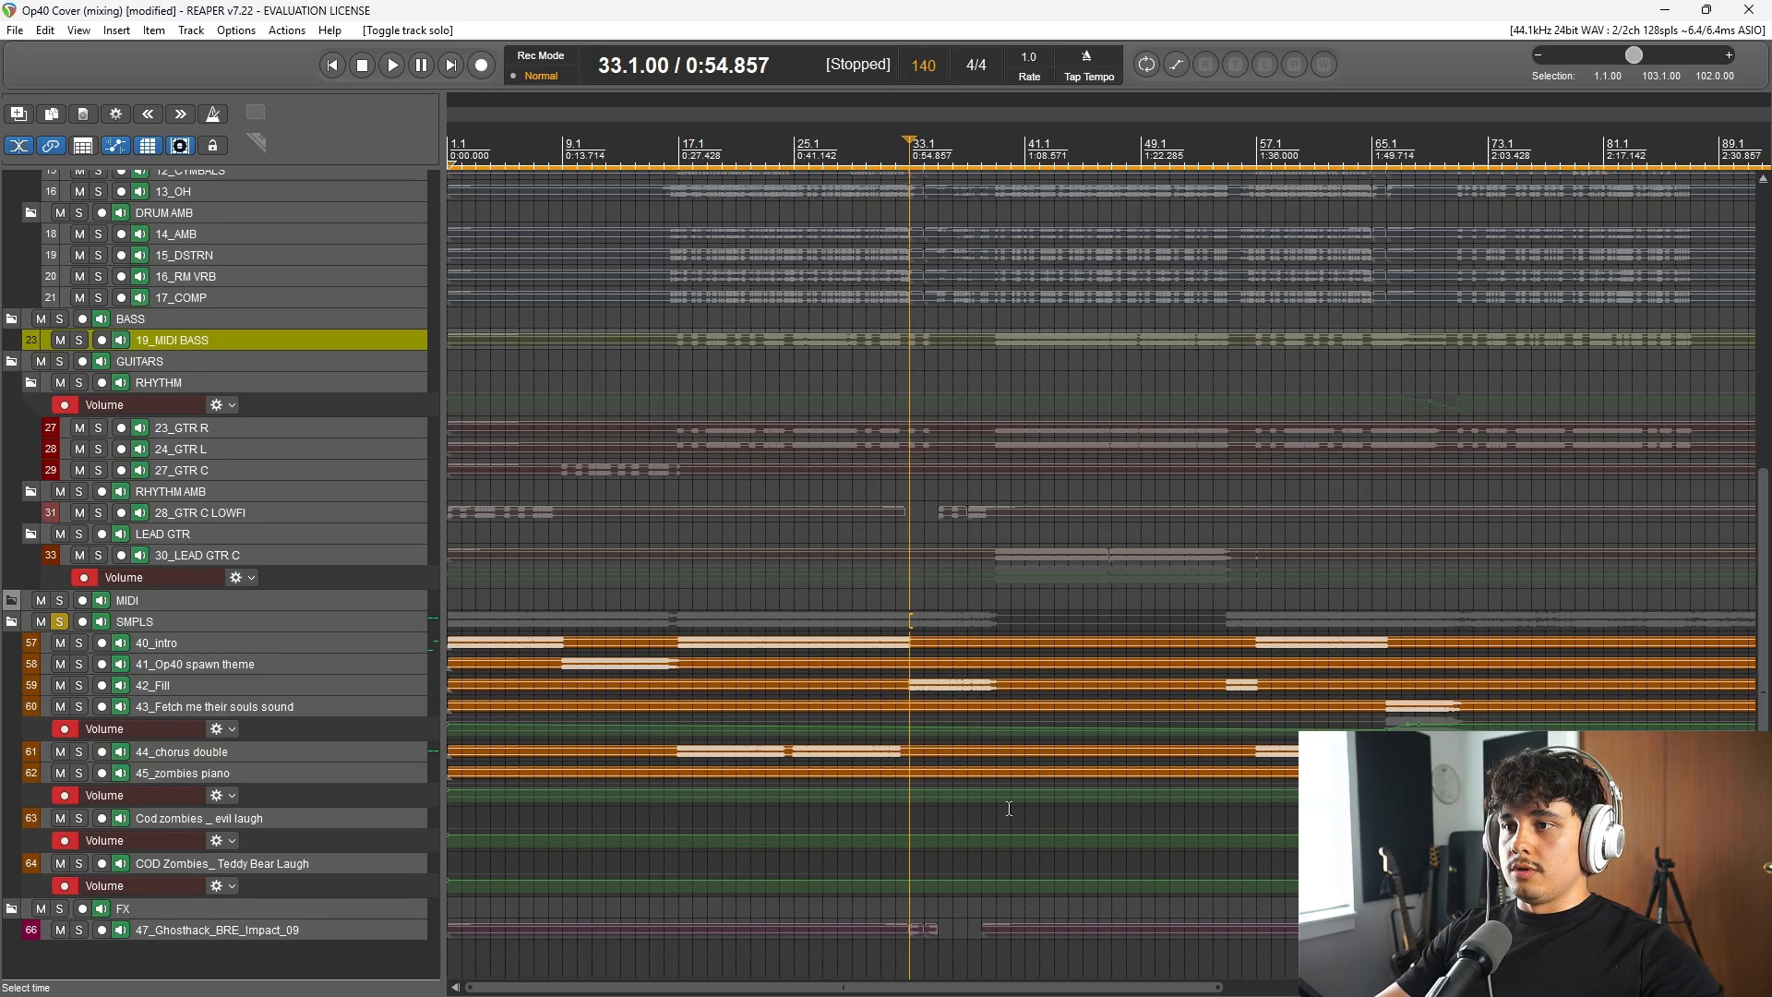
key("space")
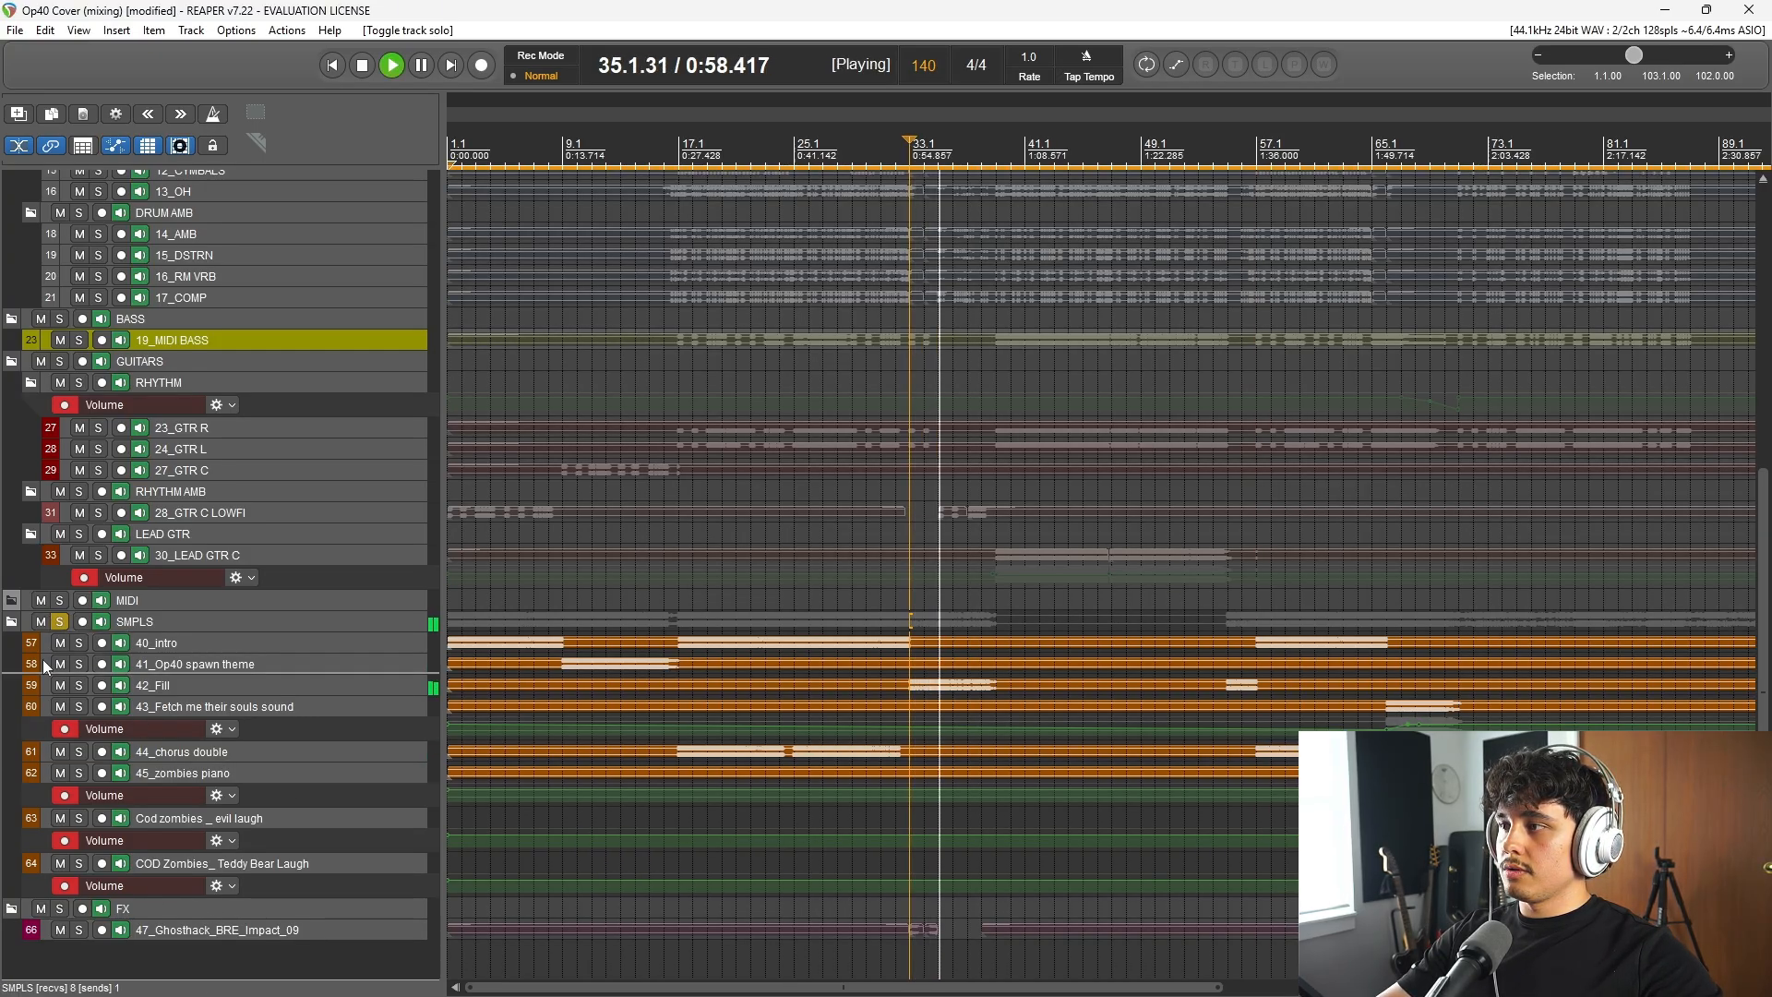
key("space")
left_click(59, 621)
Step: Solo the FX folder and listen to the impact effect from bar 33
scroll(325, 919, "down", 1)
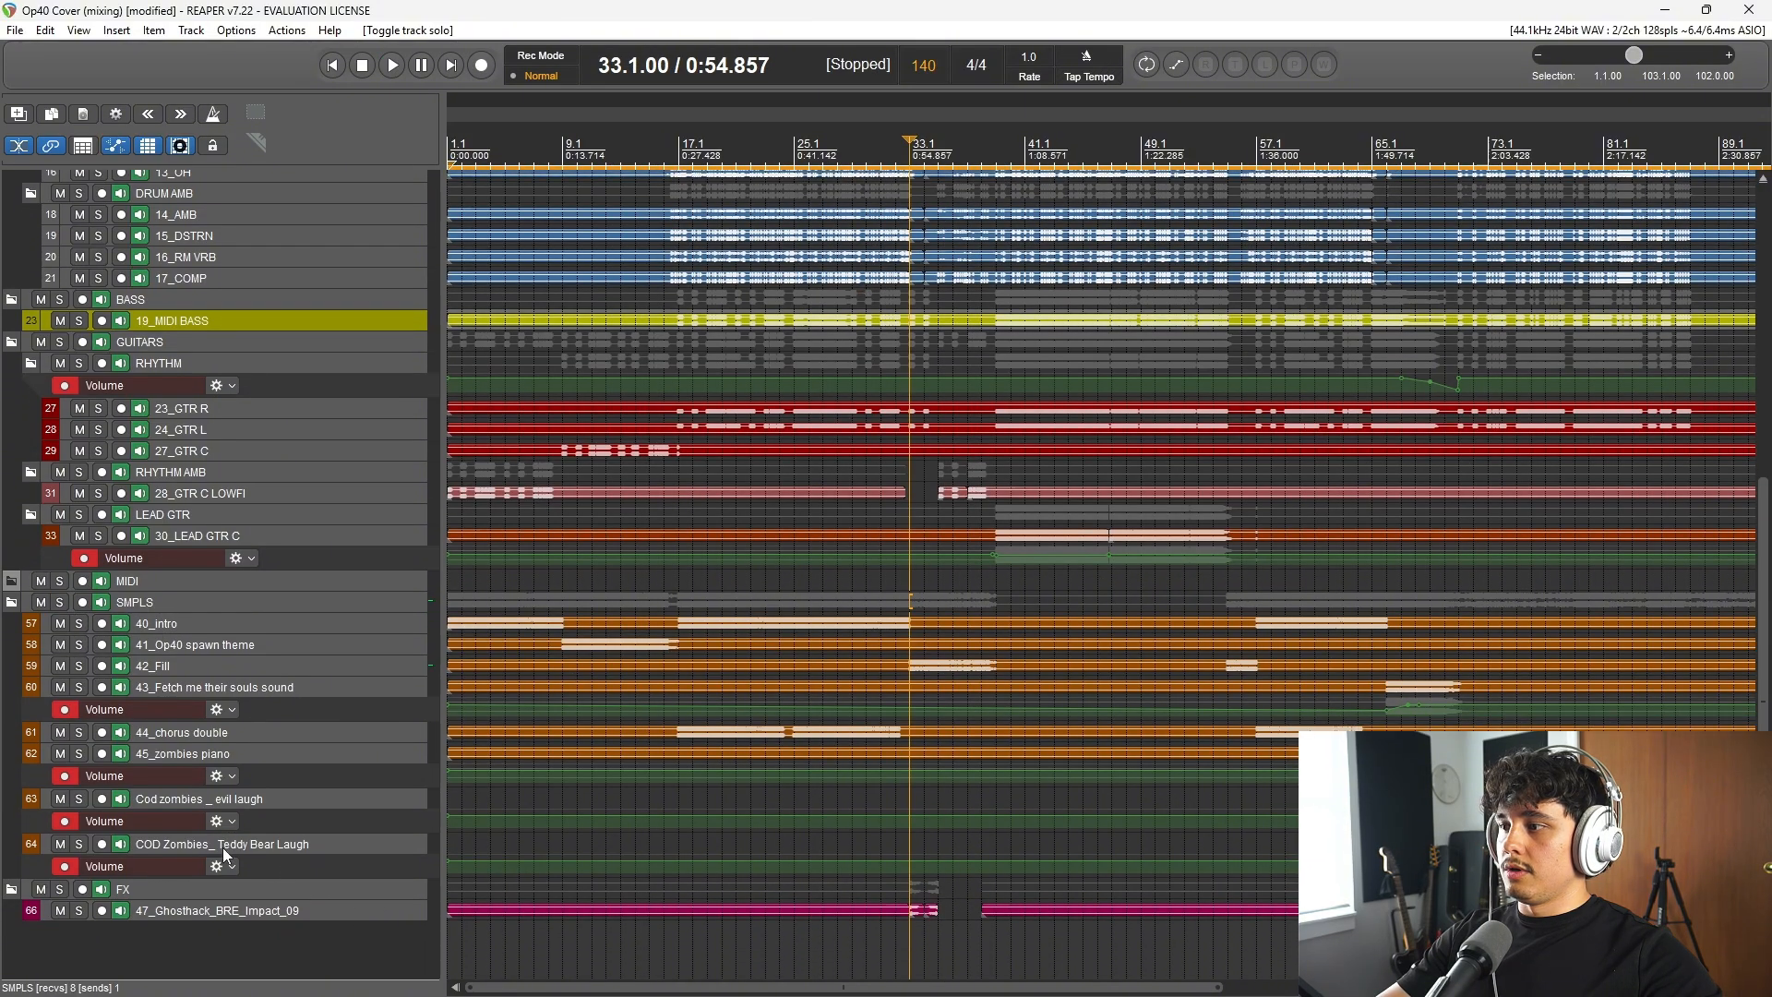
scroll(790, 911, "down", 2)
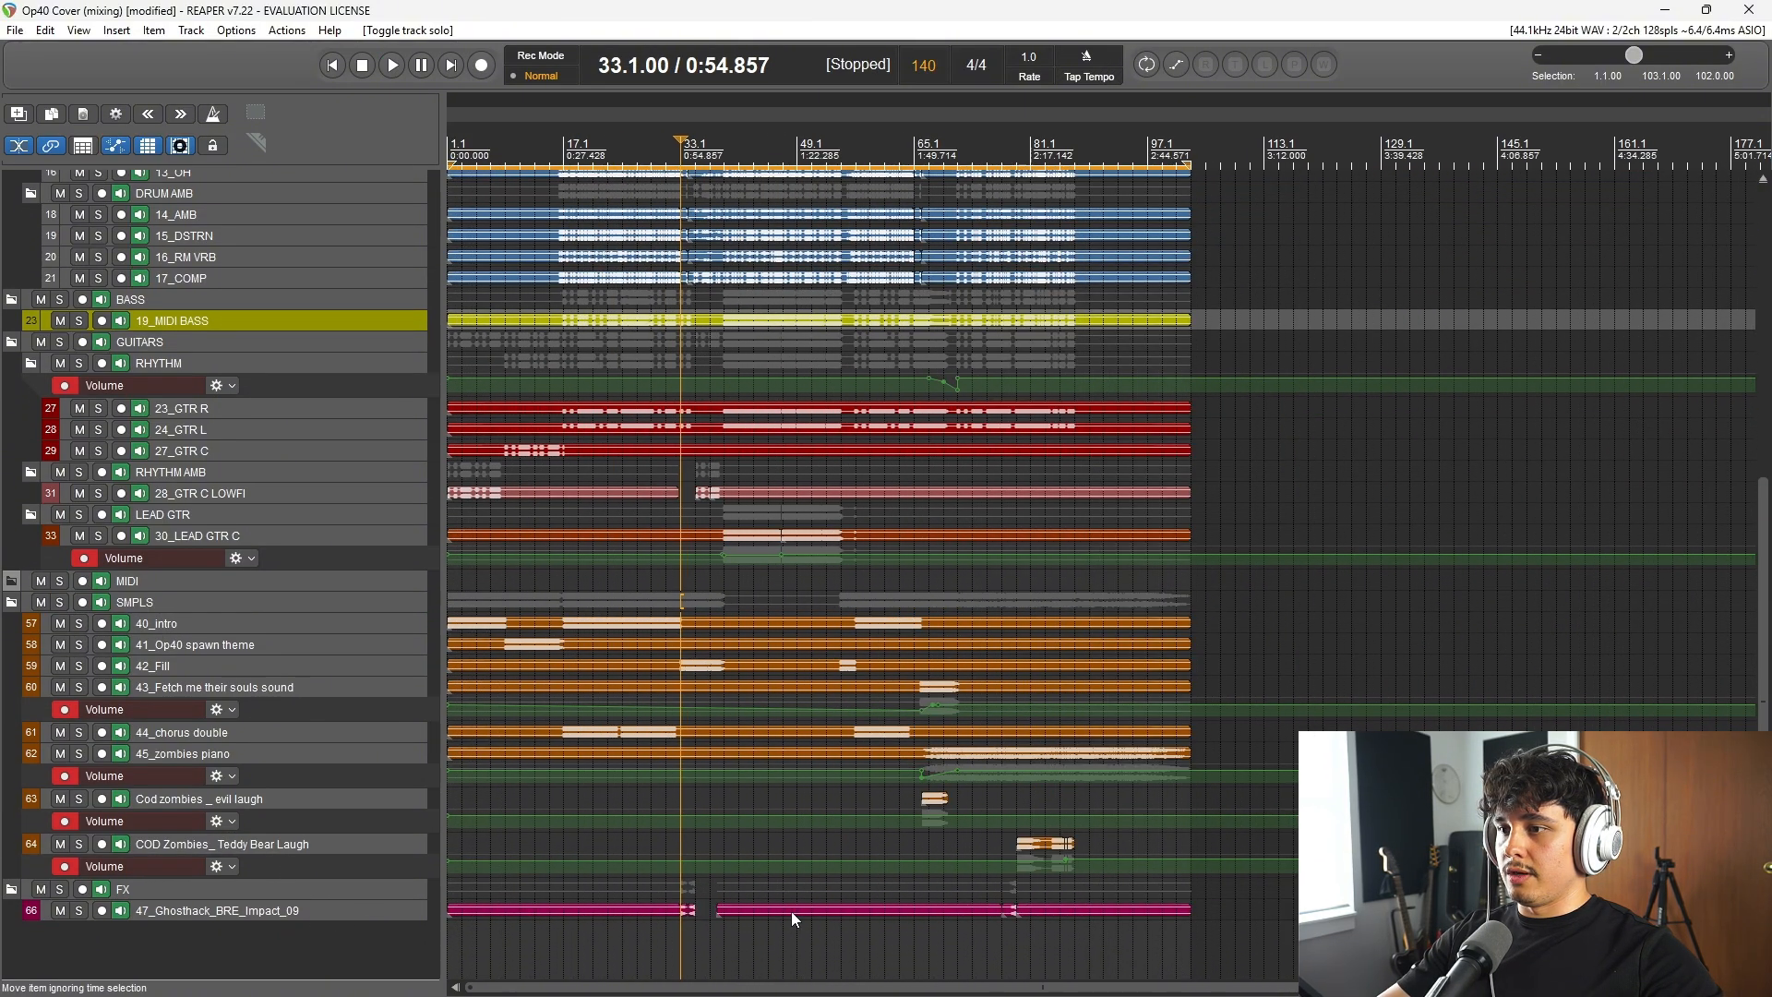
left_click(59, 888)
key("space")
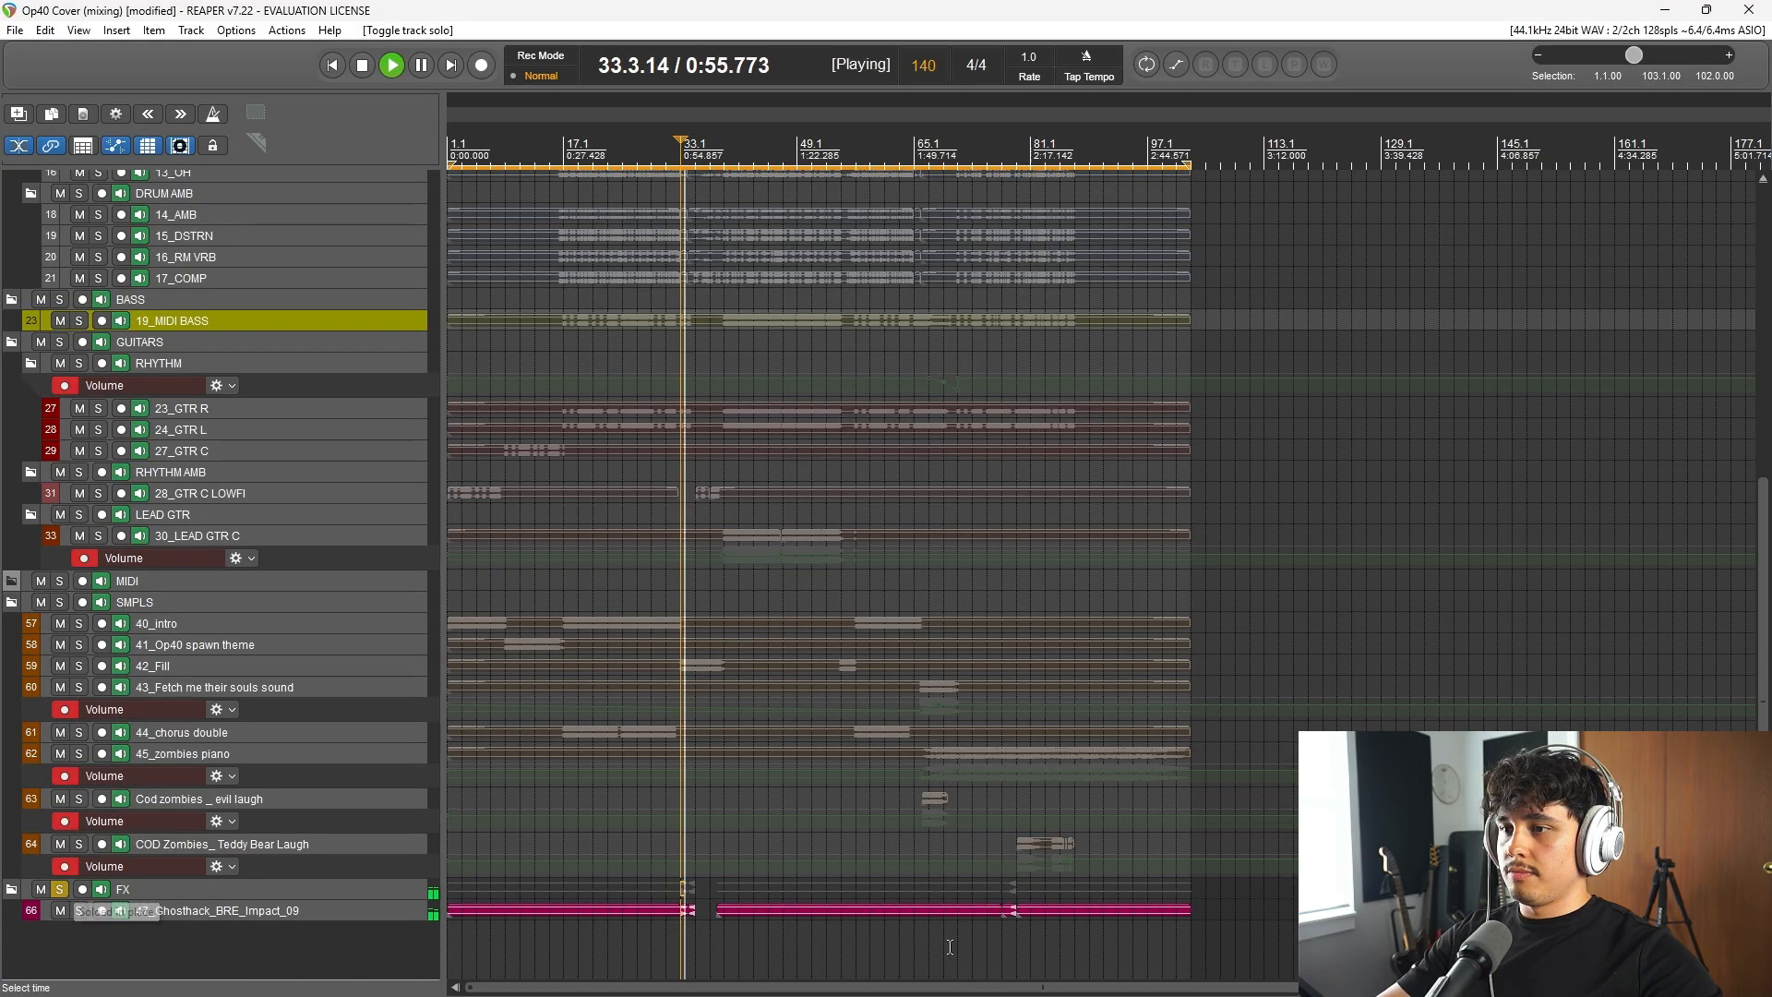
scroll(949, 946, "up", 2)
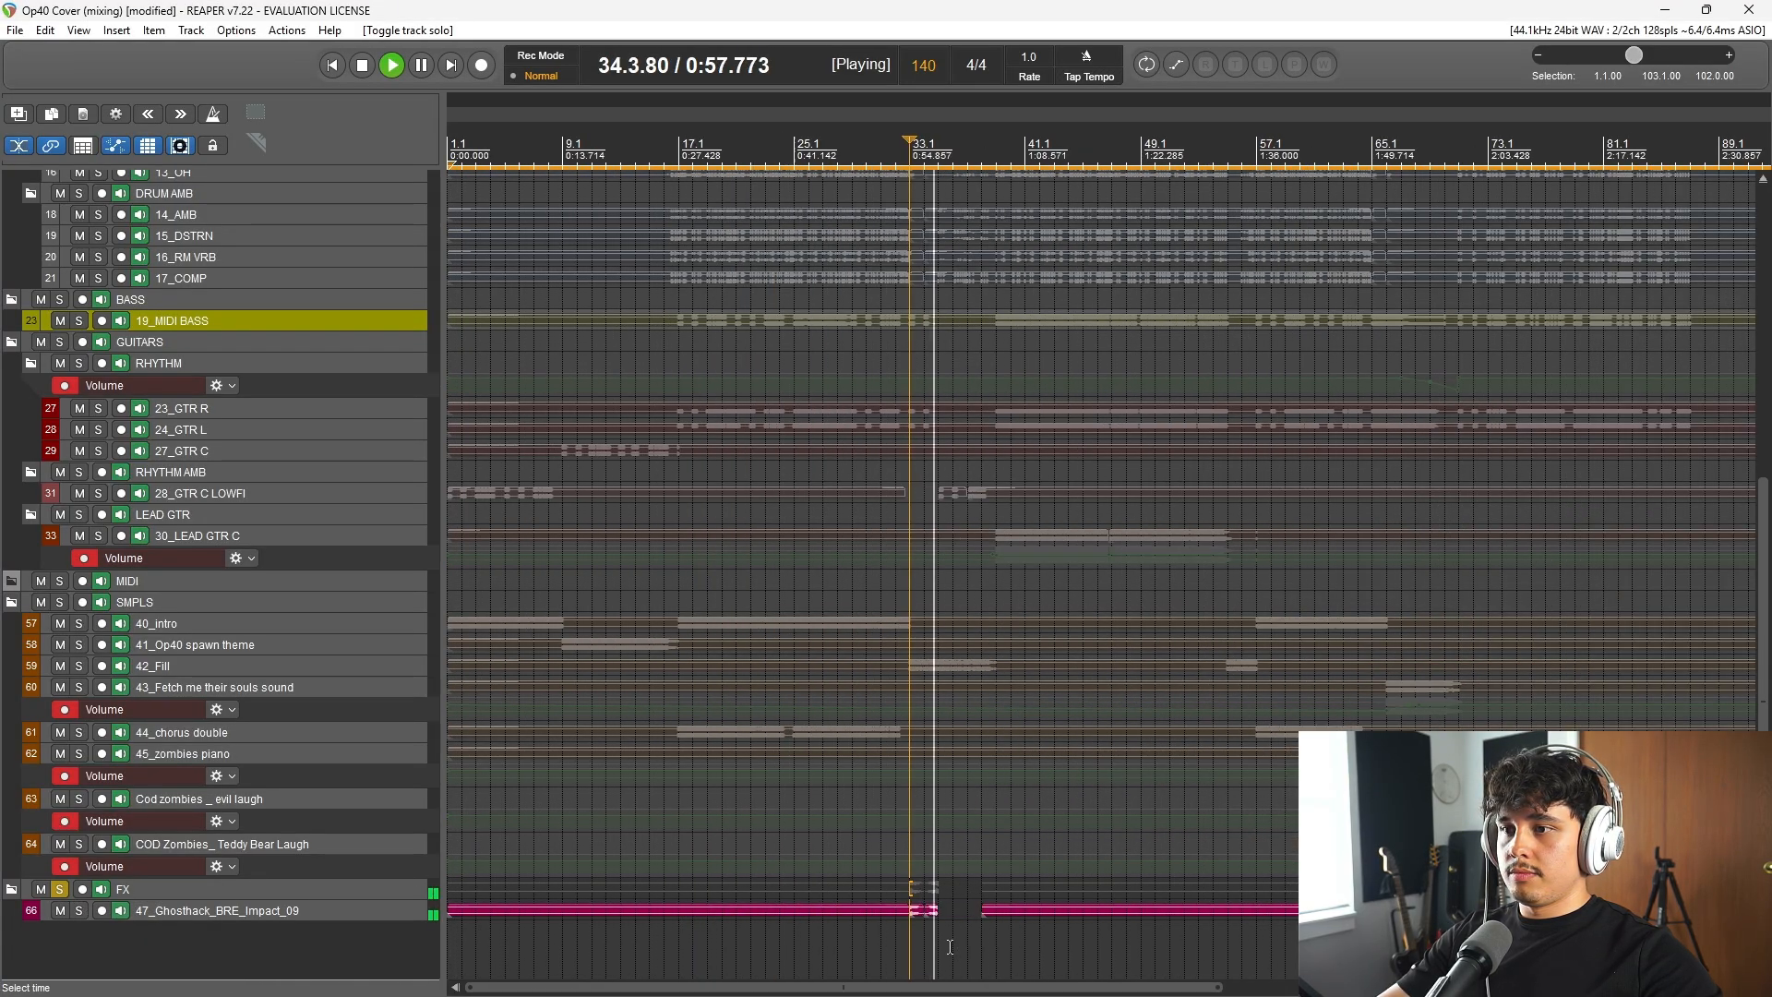
scroll(1027, 910, "down", 2)
key("space")
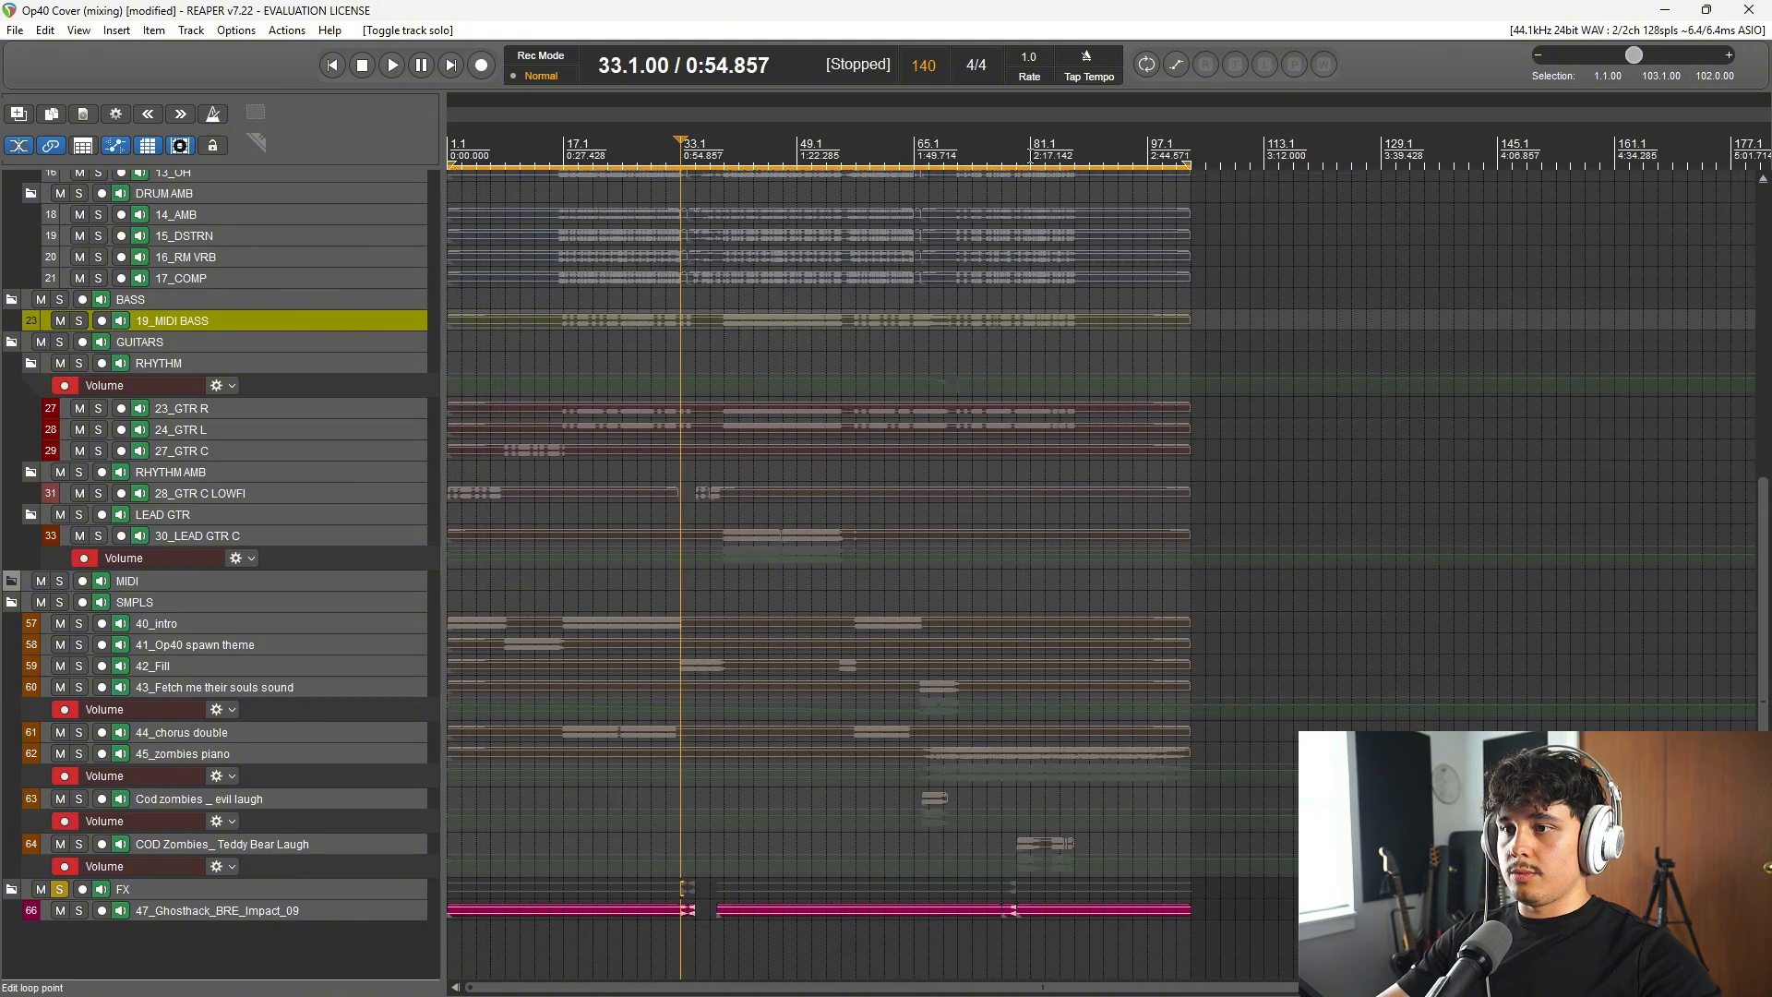
Step: Listen to the soloed FX folder from beat 77.3, and clear its solo
left_click(1028, 125)
left_click(1011, 125)
scroll(1150, 495, "up", 3)
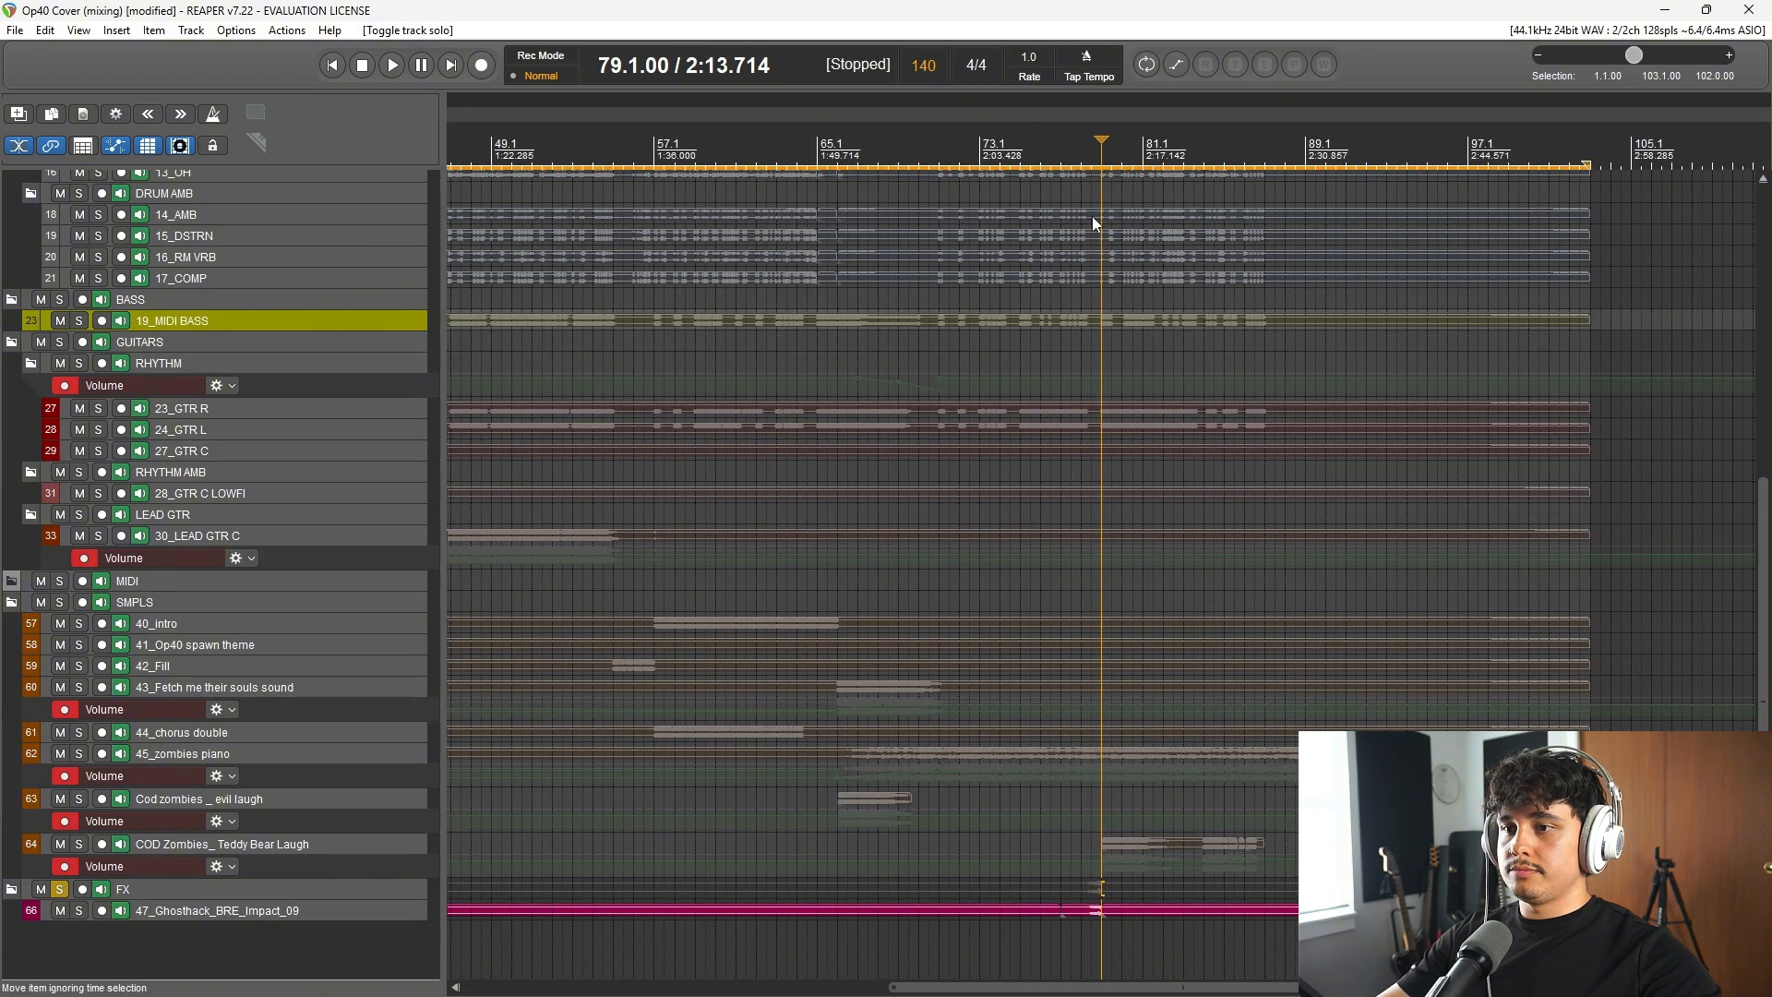
left_click(1071, 164)
key("space")
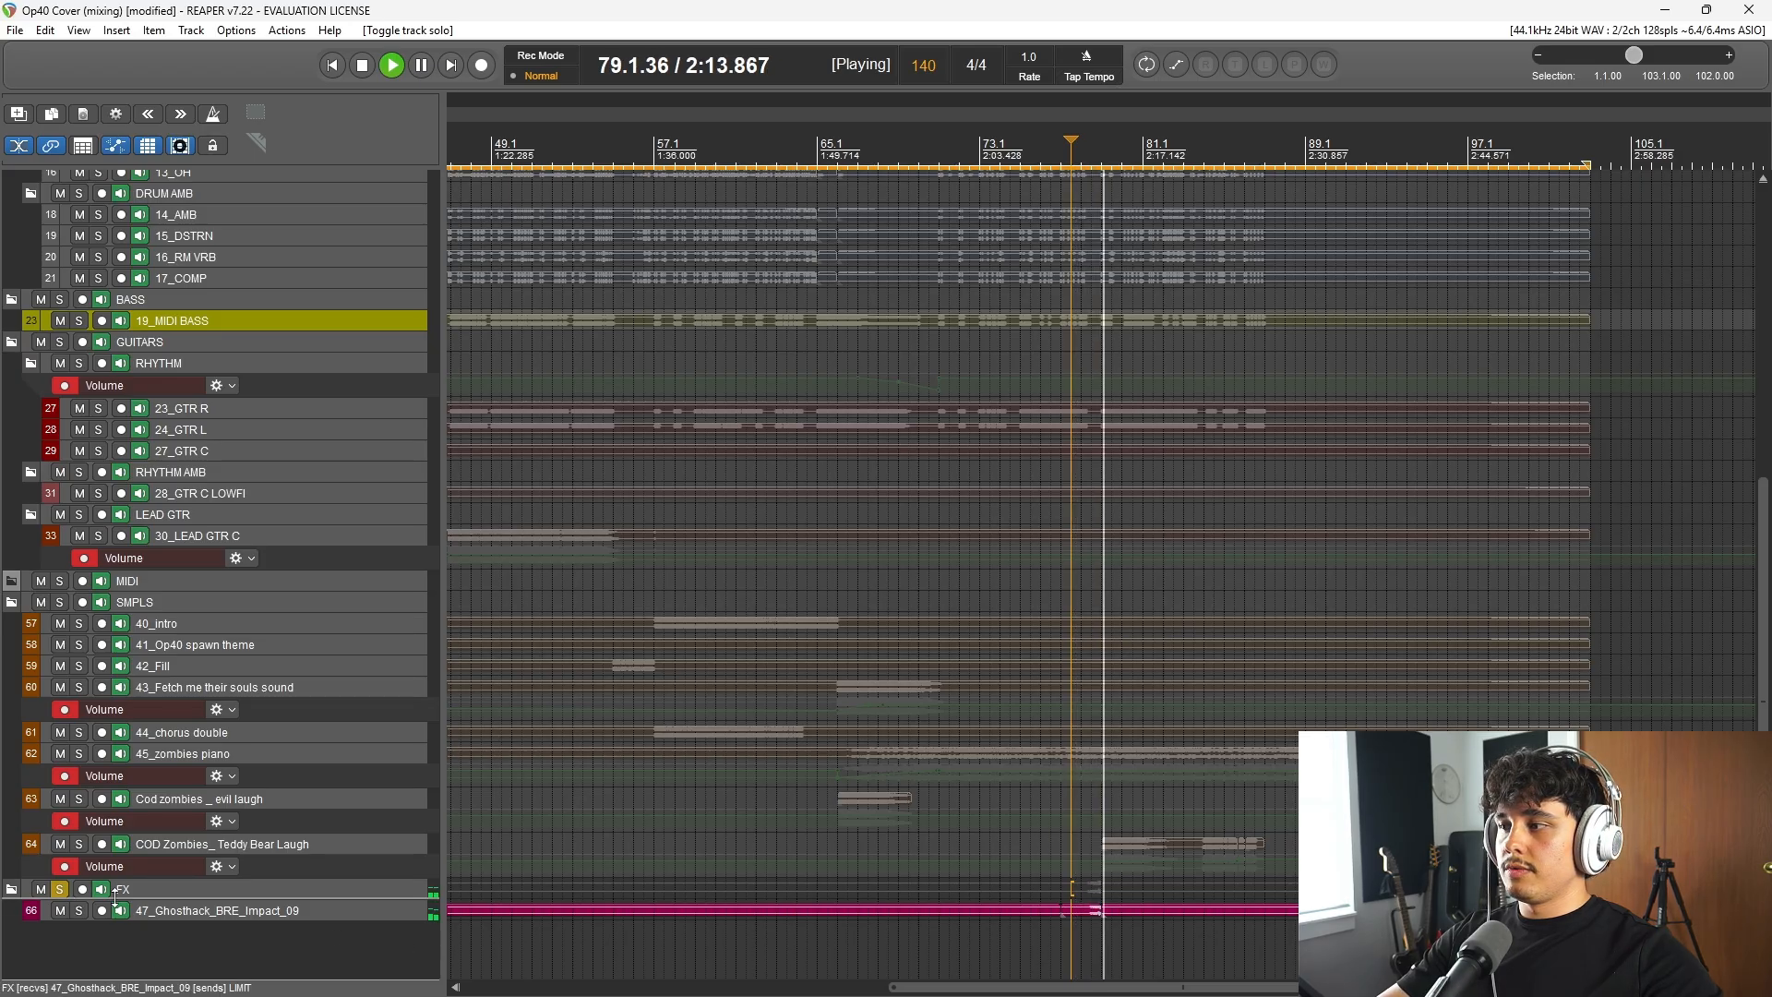
key("space")
left_click(60, 889)
scroll(301, 513, "up", 4)
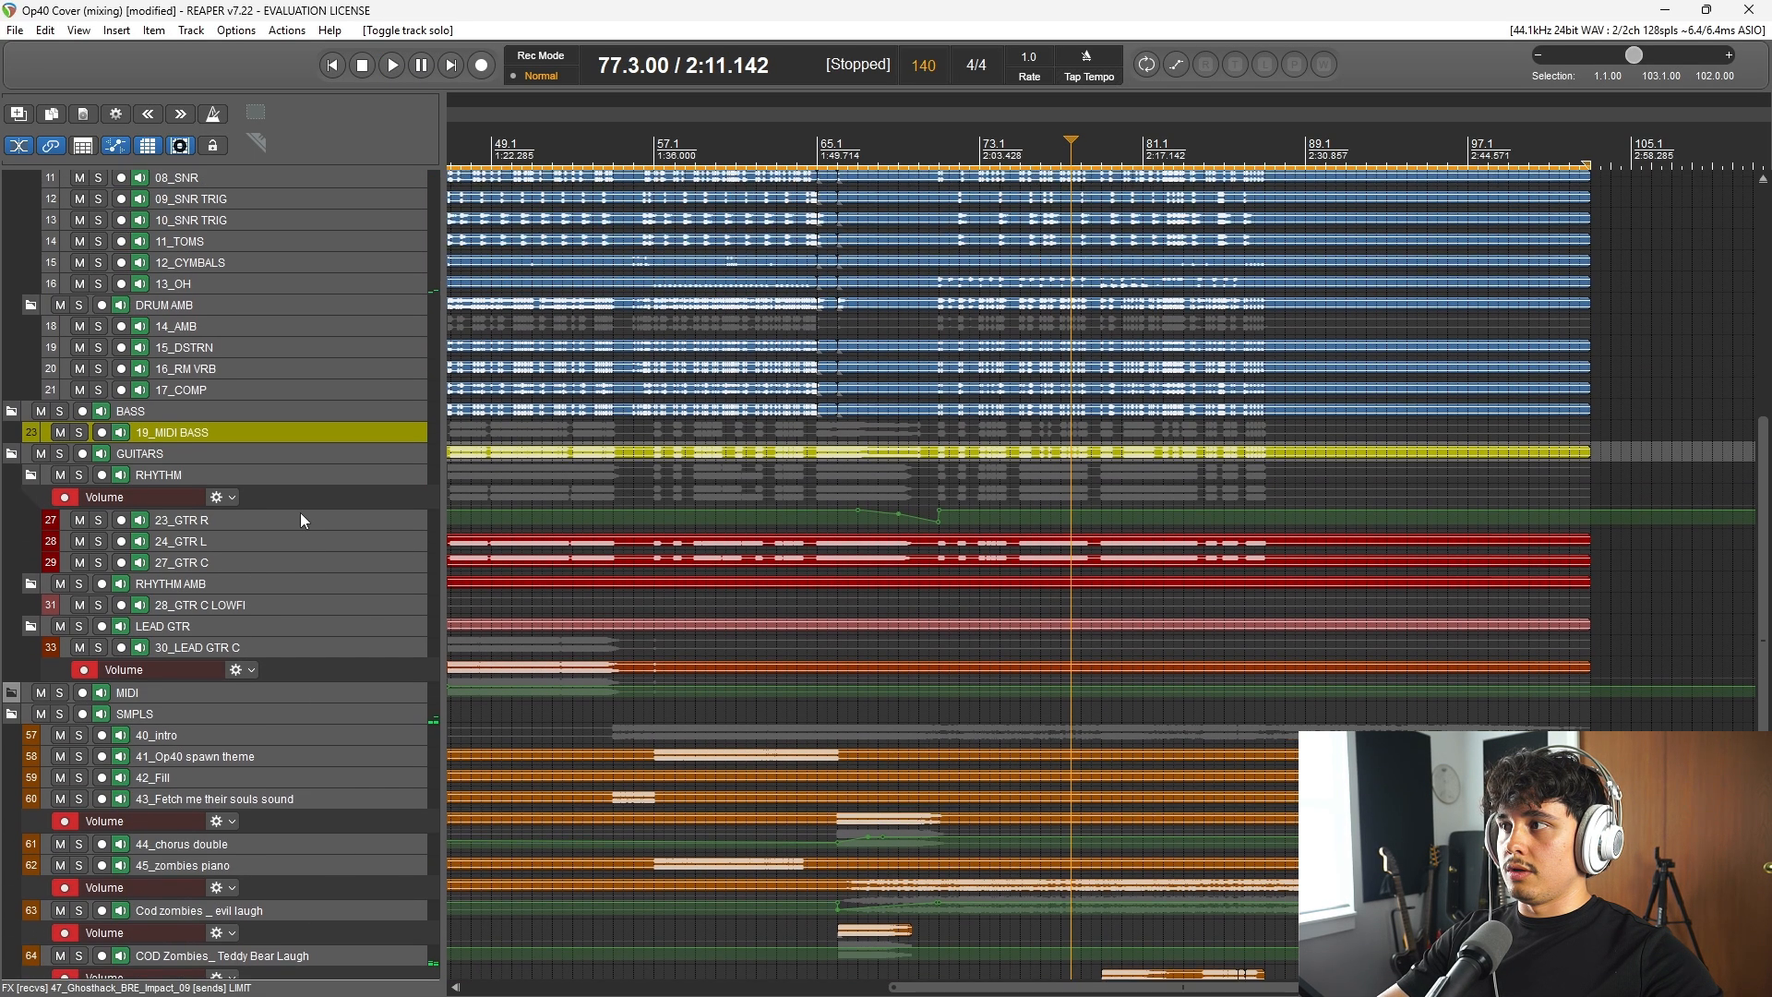
Step: Listen to the full mix from bar 19
scroll(301, 498, "up", 2)
scroll(1147, 541, "down", 4)
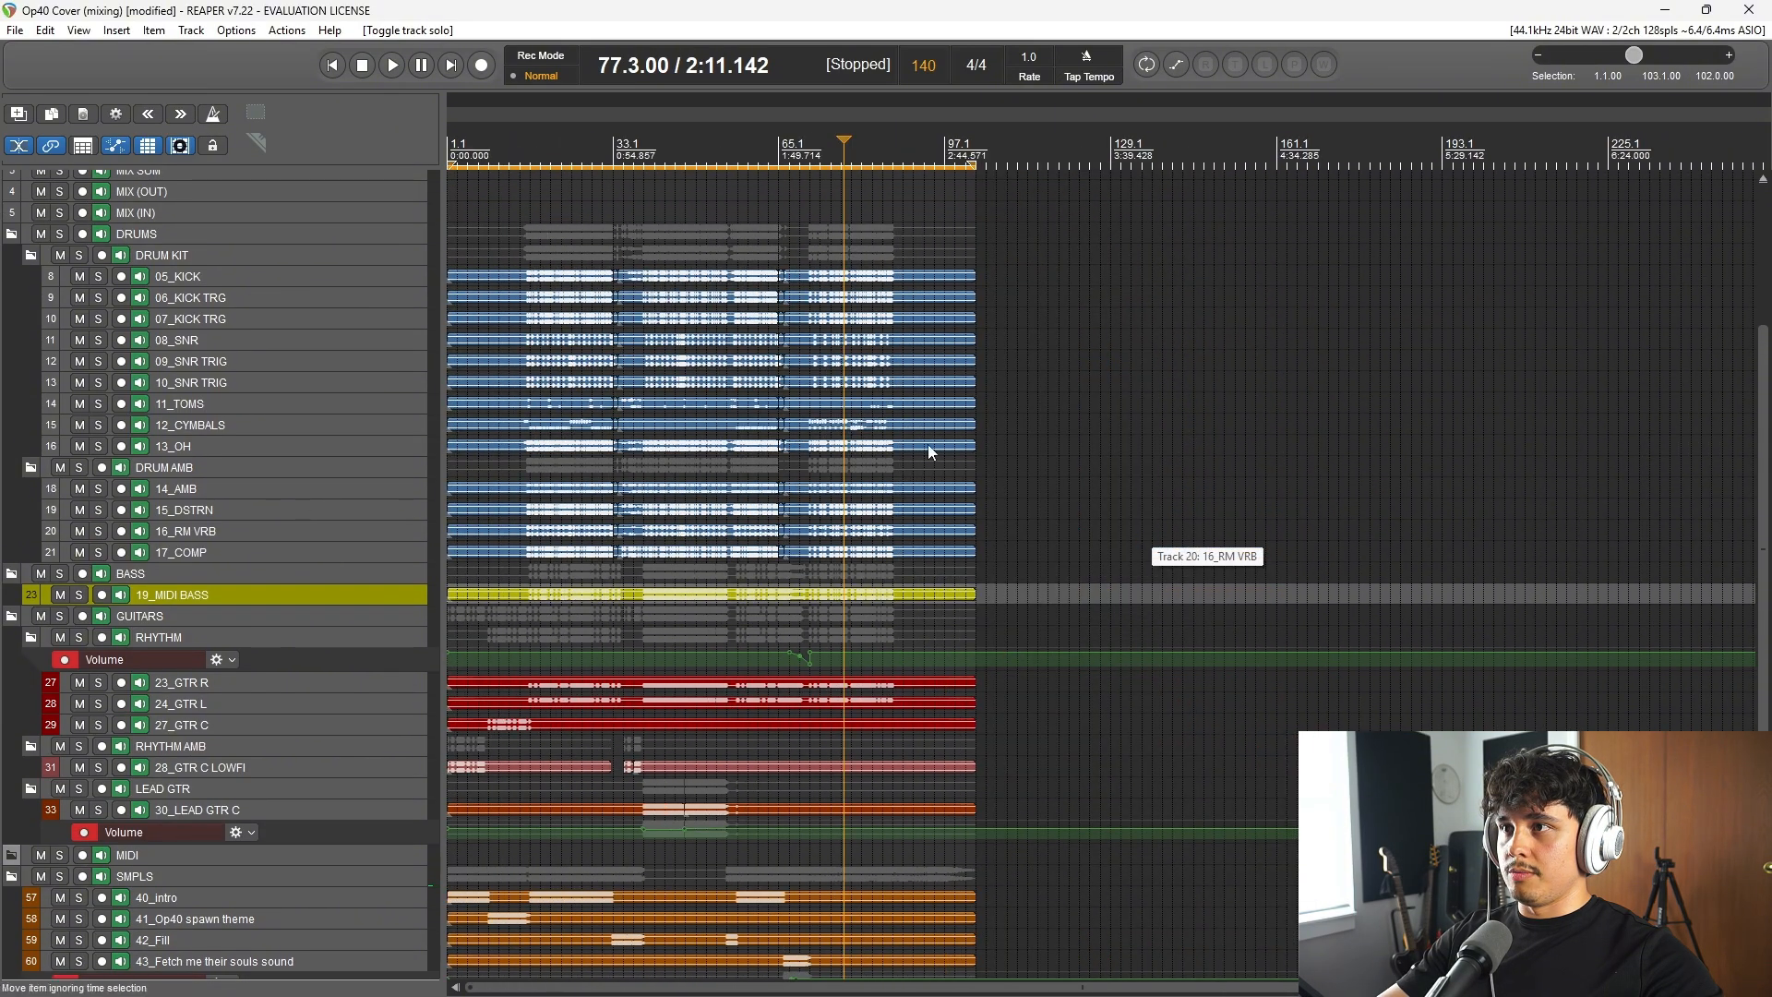
left_click(543, 145)
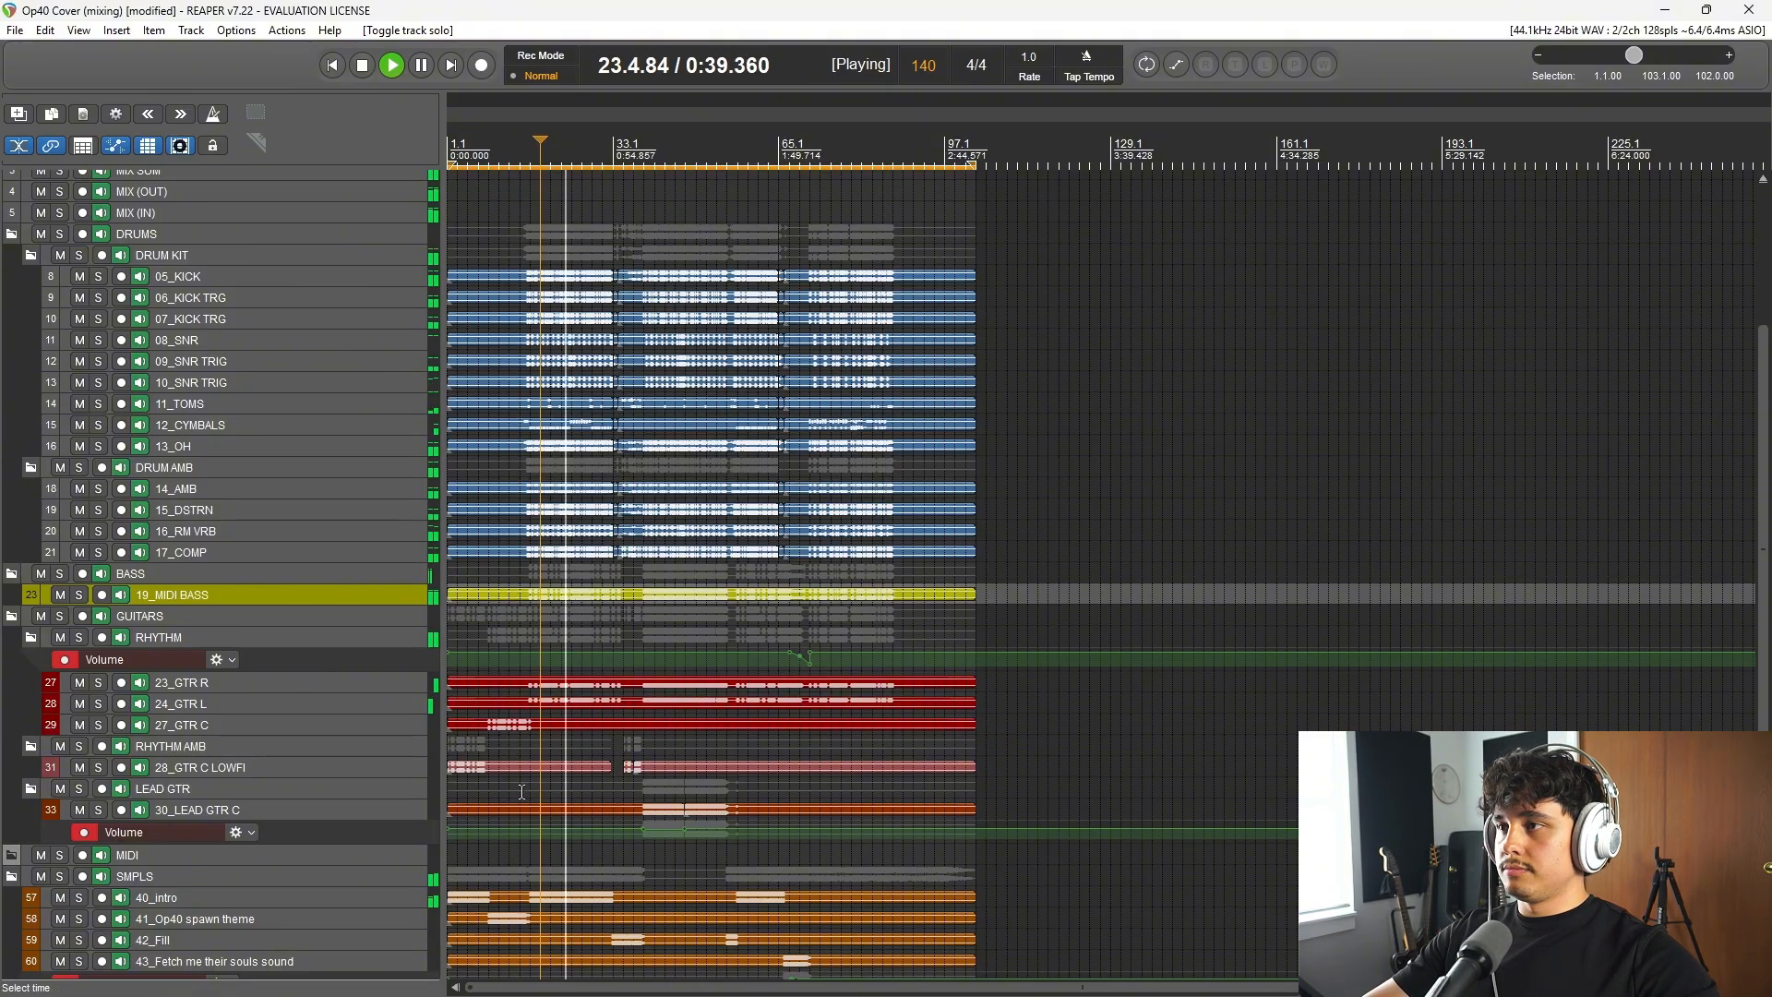
key("space")
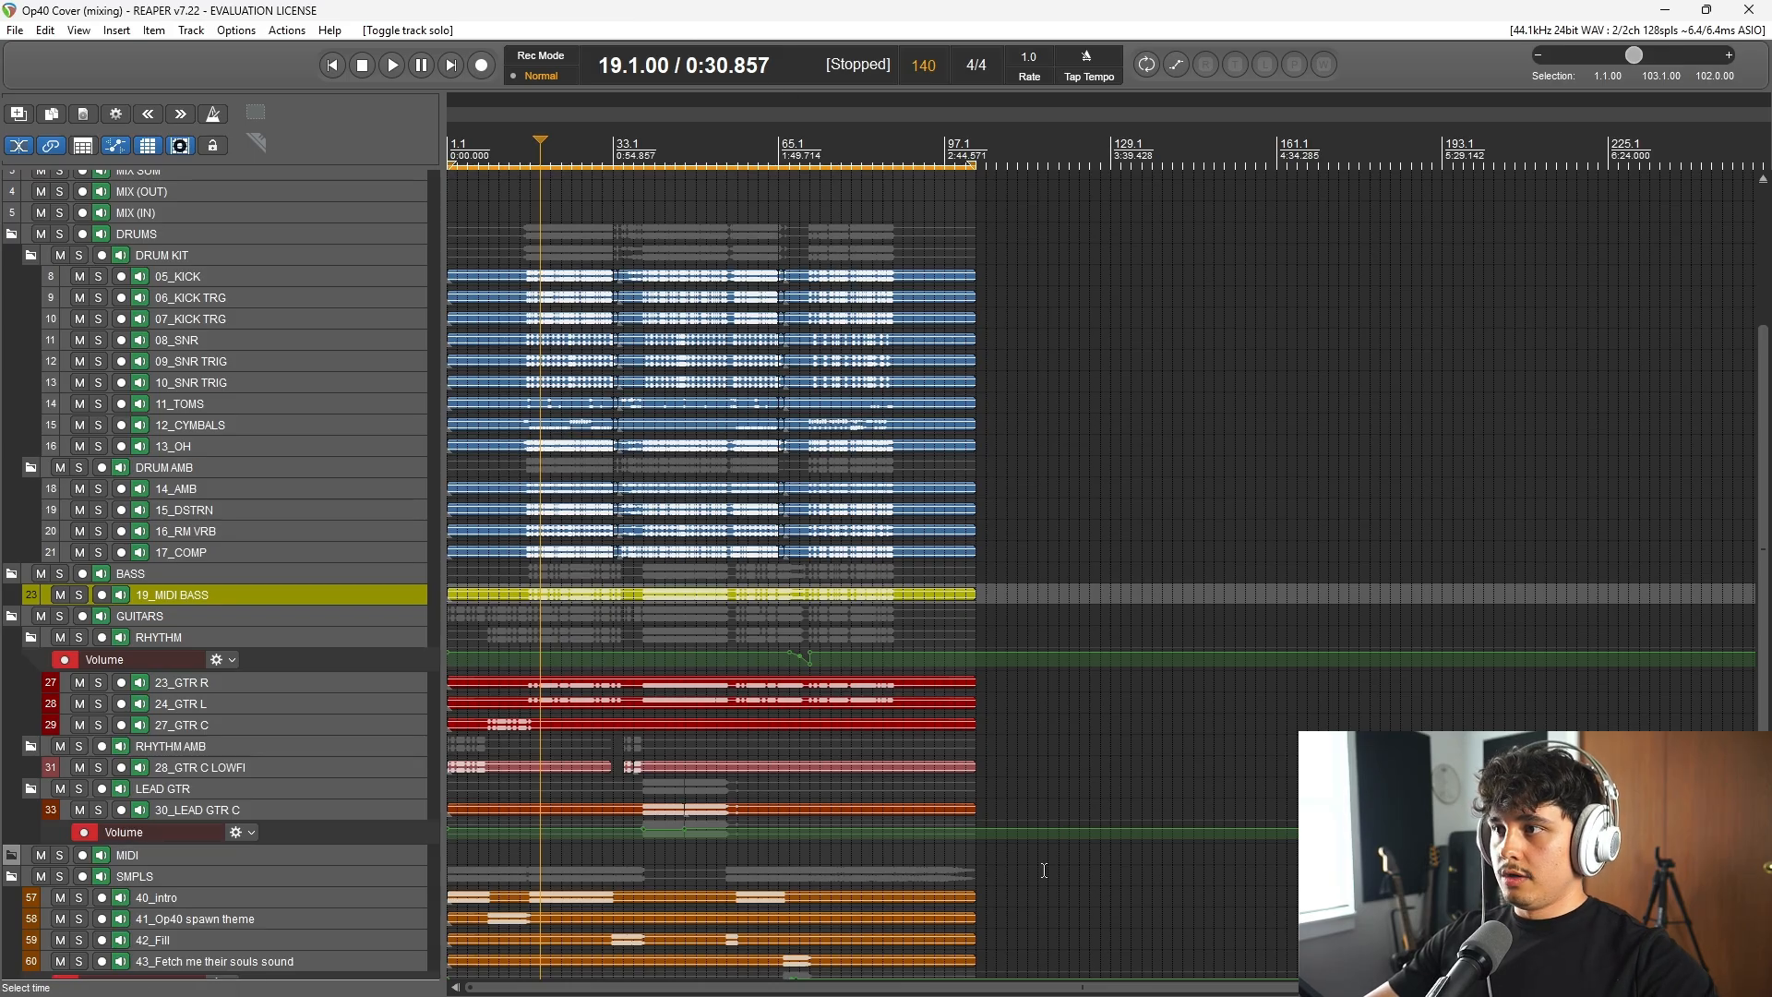
Step: Look over the session's whole track list, from the master and mix buses down to the FX folder
scroll(1034, 729, "up", 5)
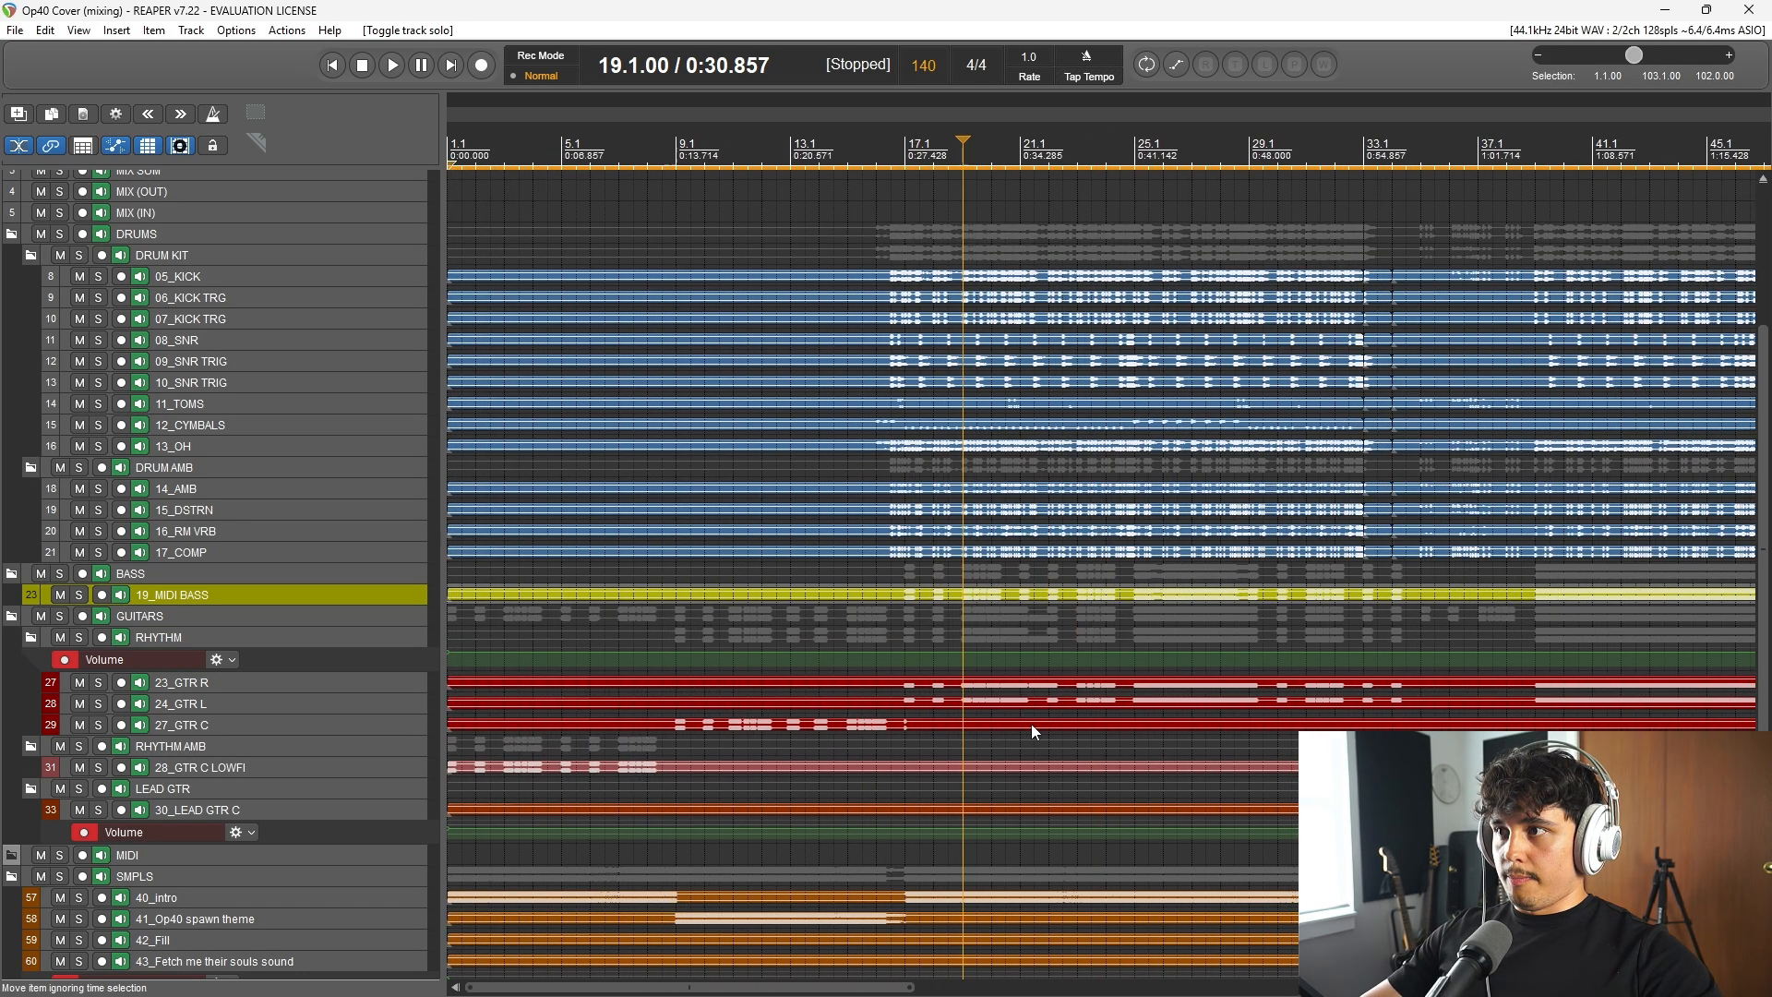
scroll(339, 628, "up", 1)
scroll(273, 773, "down", 4)
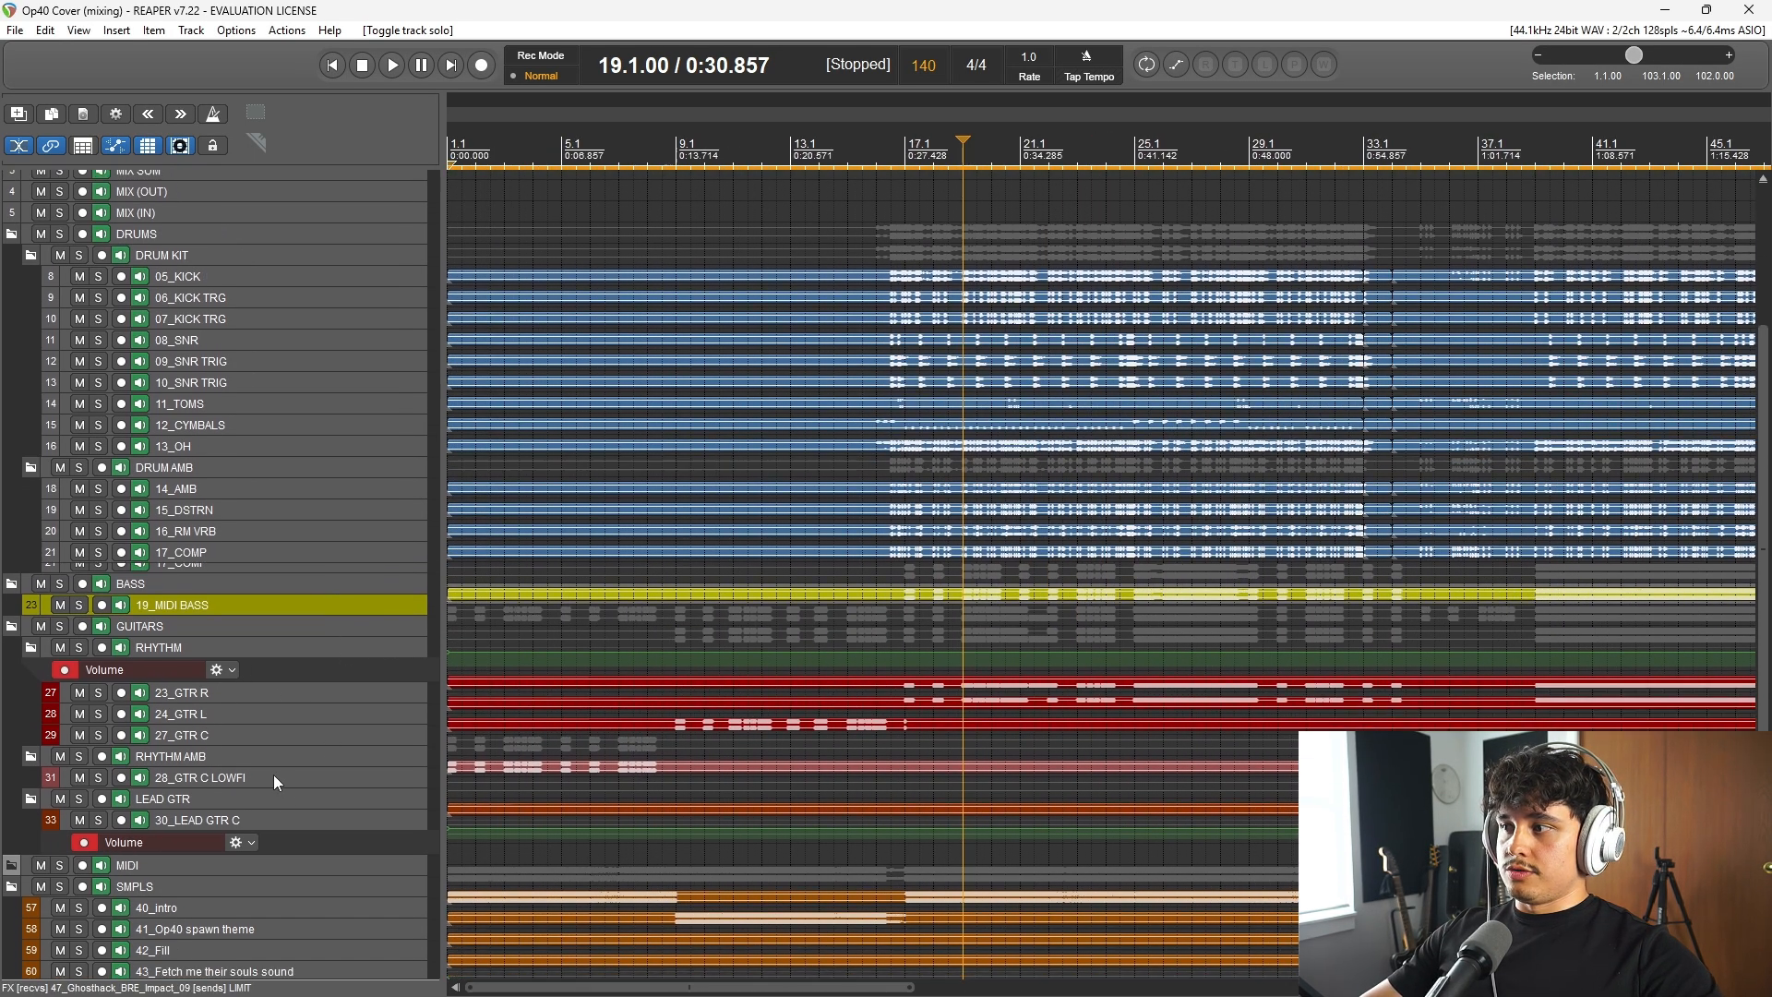
scroll(329, 812, "down", 2)
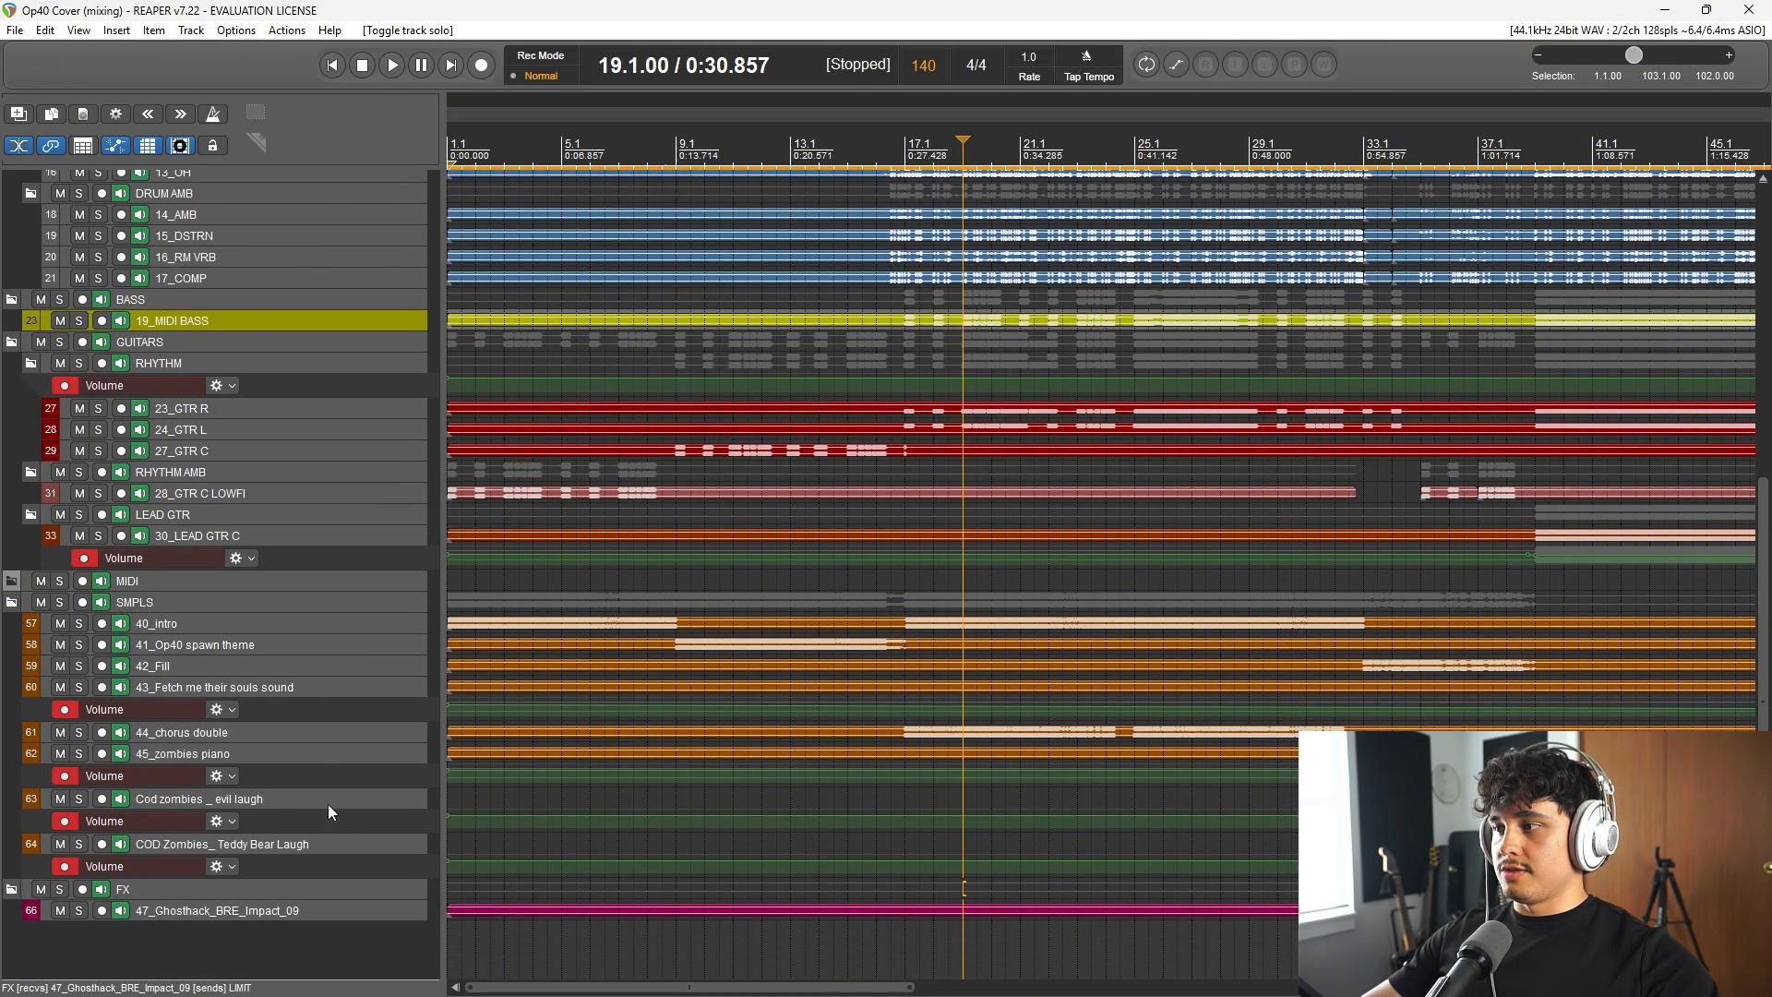
scroll(342, 775, "up", 8)
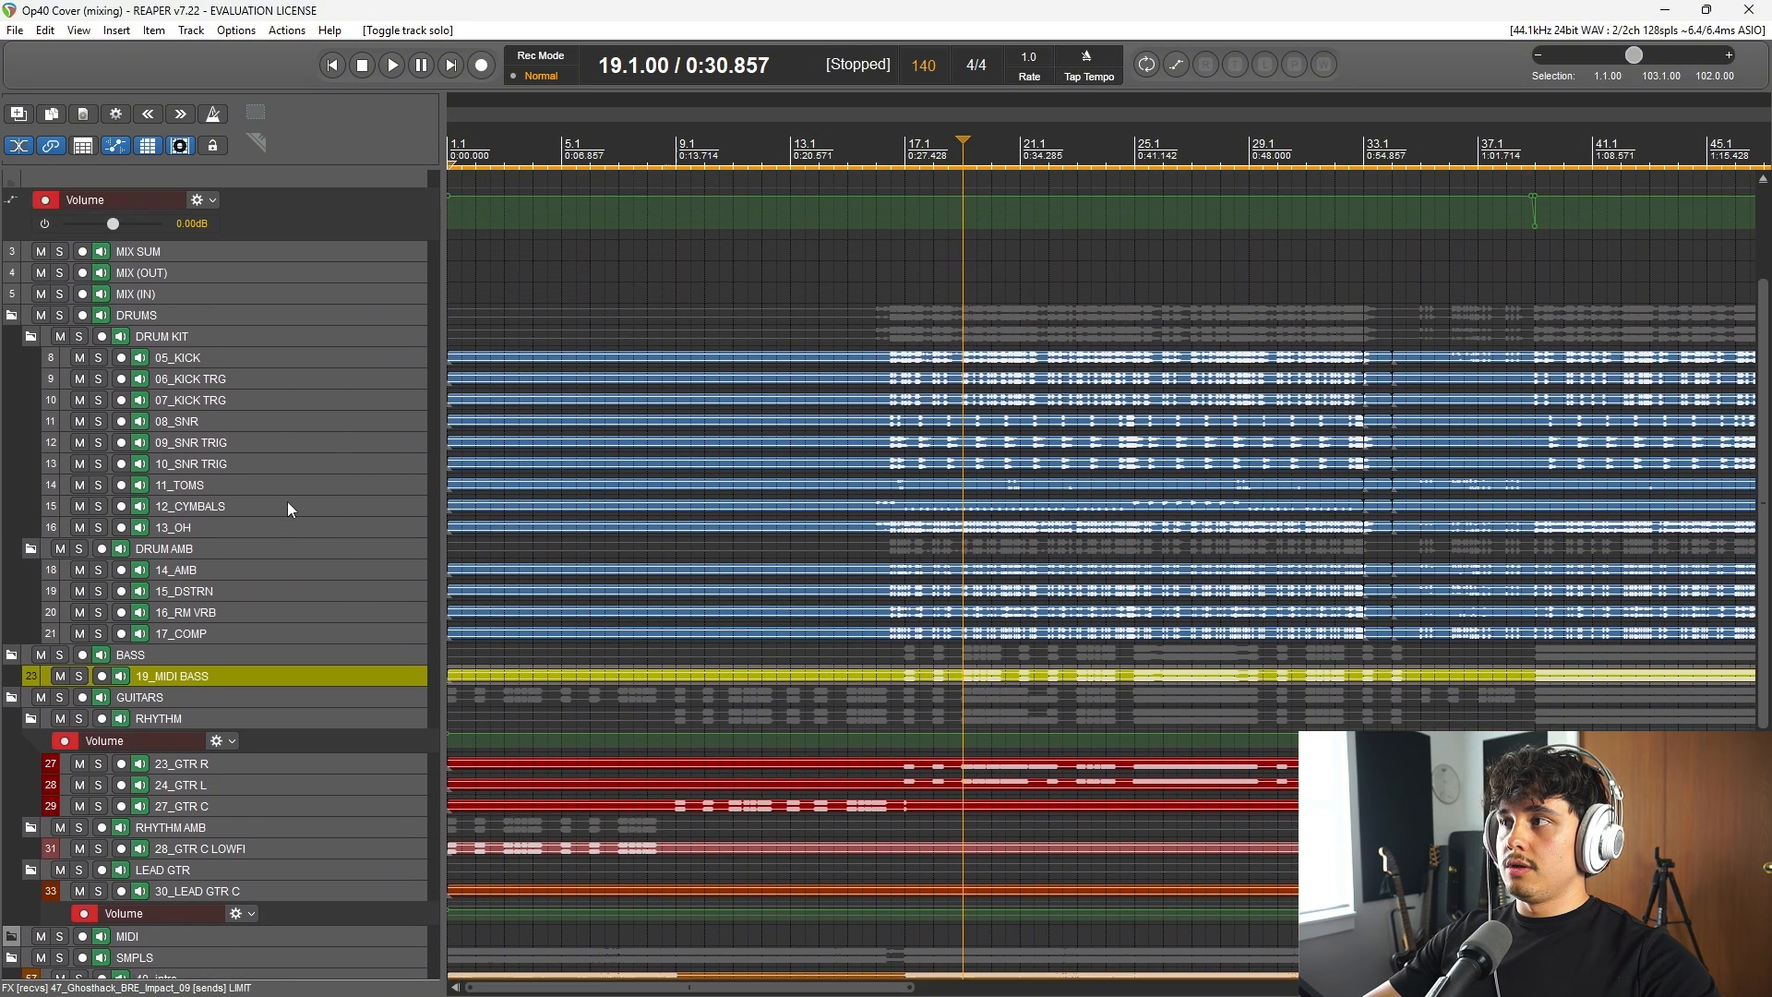
scroll(286, 501, "up", 4)
scroll(295, 329, "down", 2)
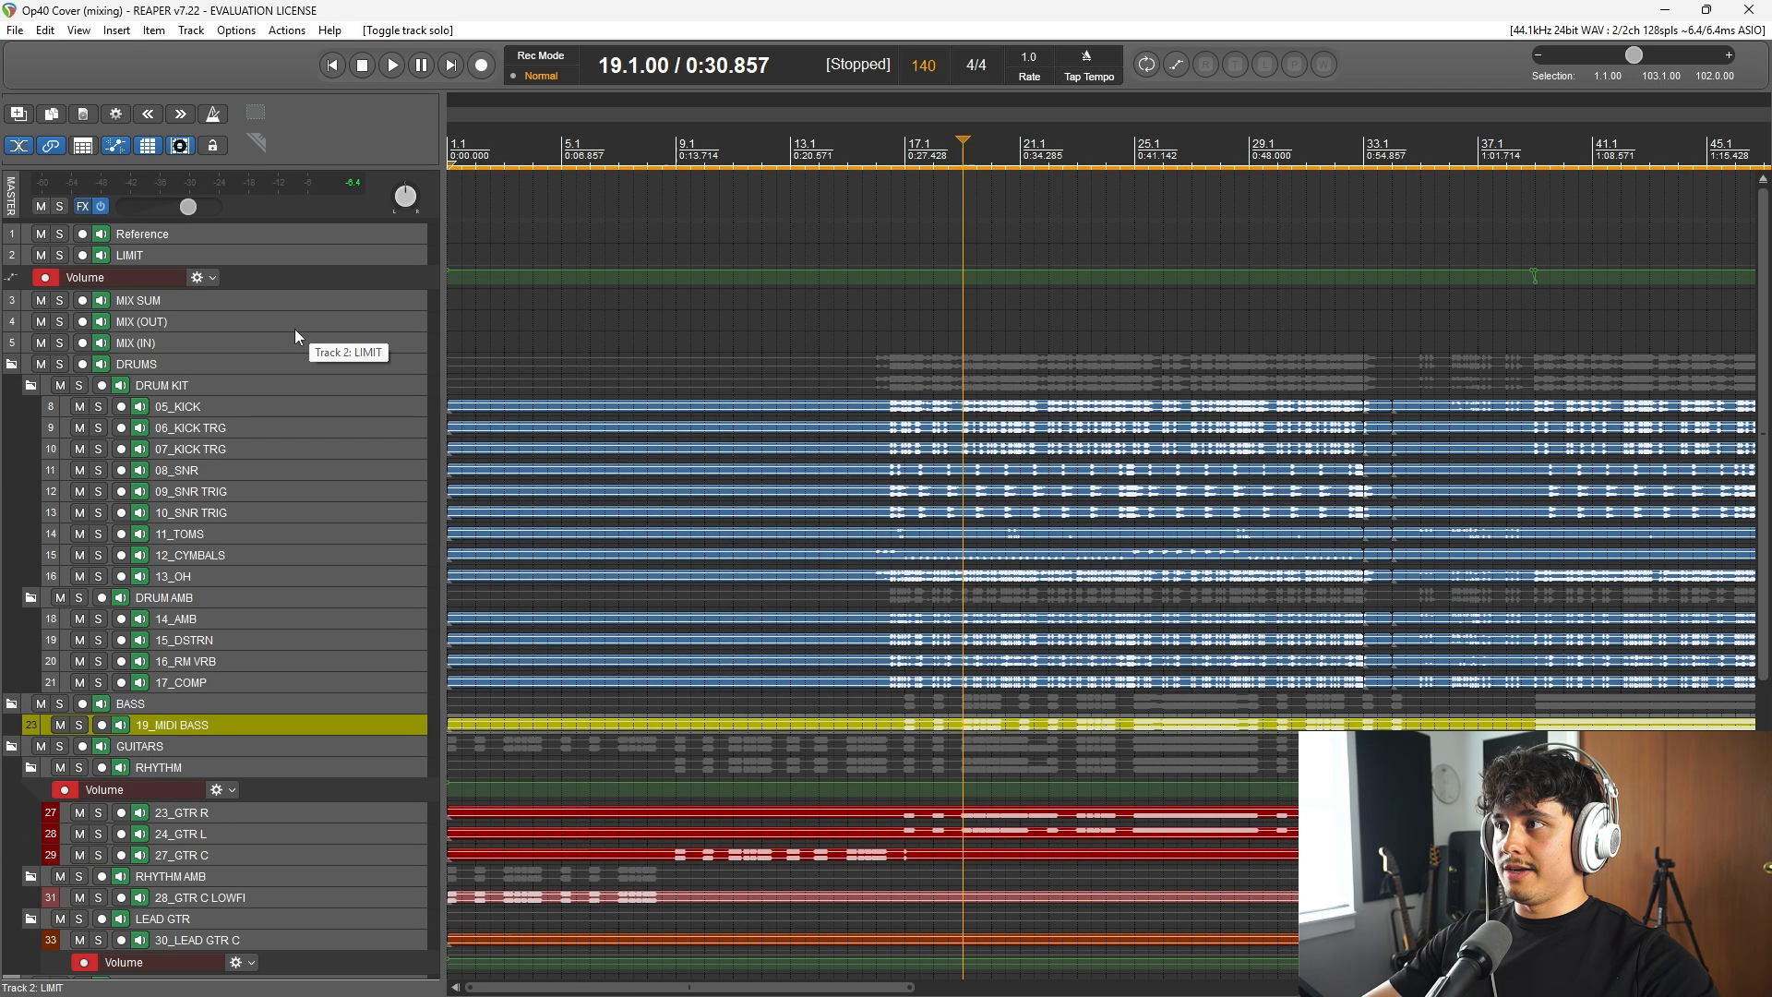
Step: Enlarge the track heights to show each track's FX and volume controls, and look over the drum, bass and guitar tracks
scroll(284, 482, "up", 5)
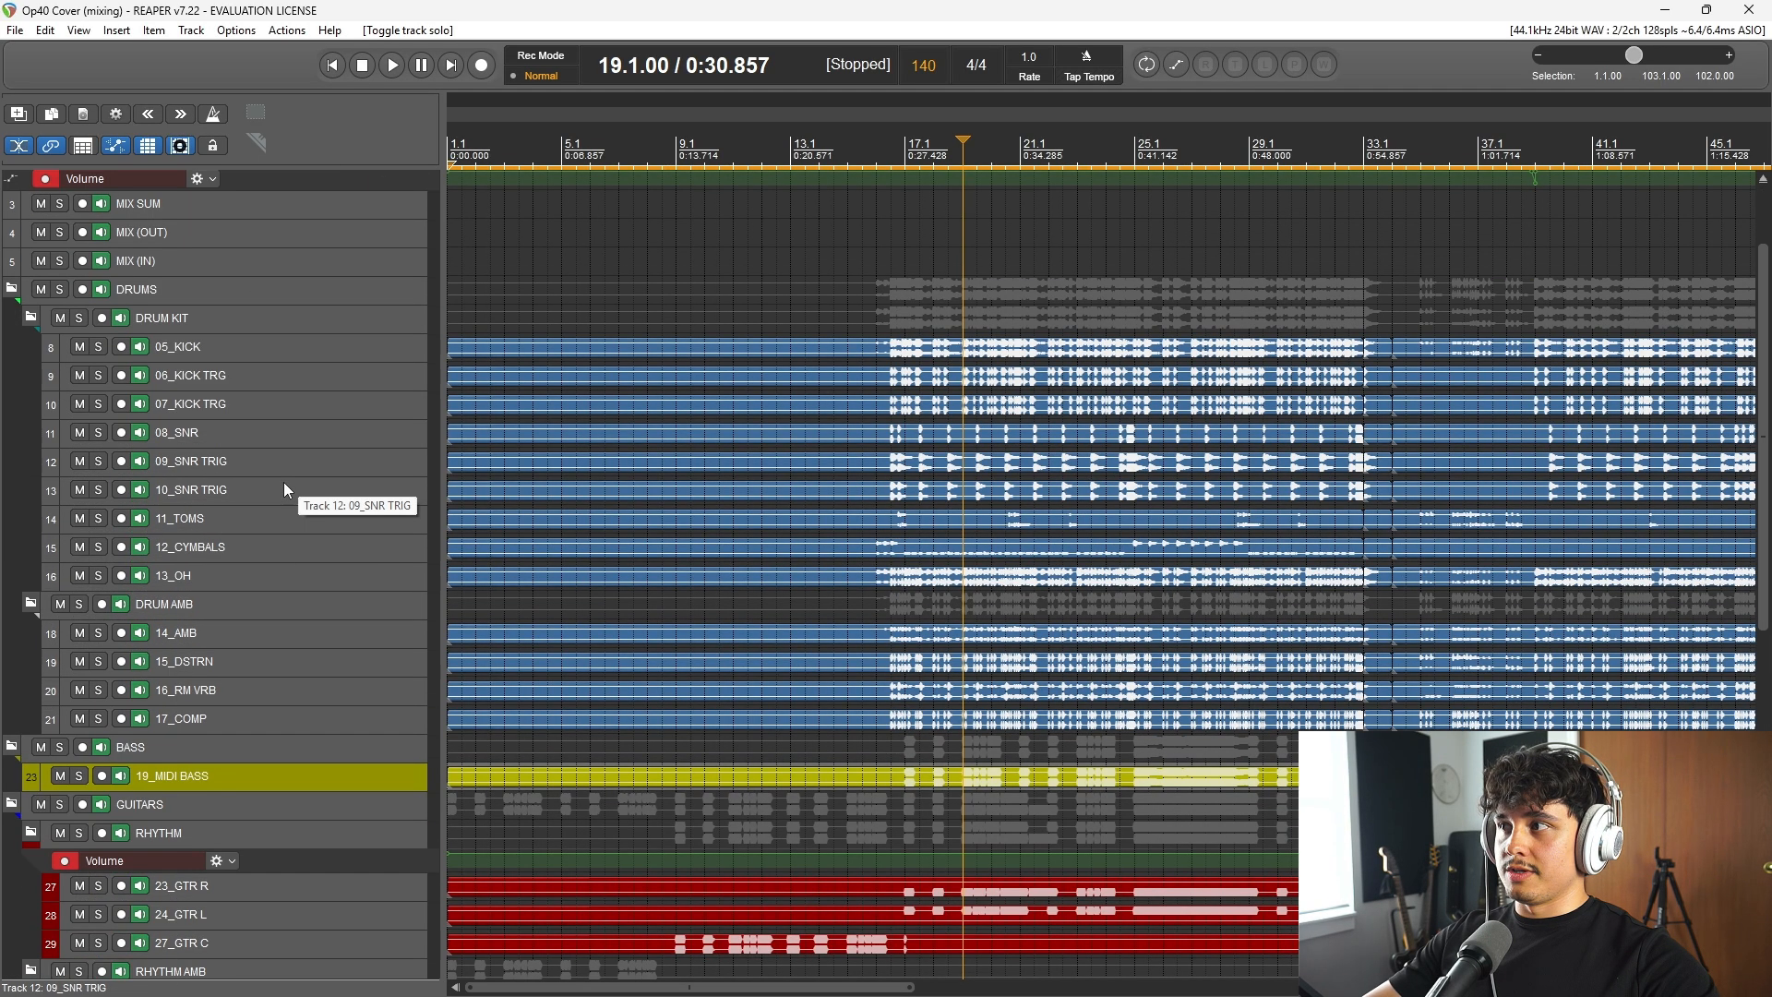
scroll(290, 513, "up", 2)
scroll(290, 513, "up", 7)
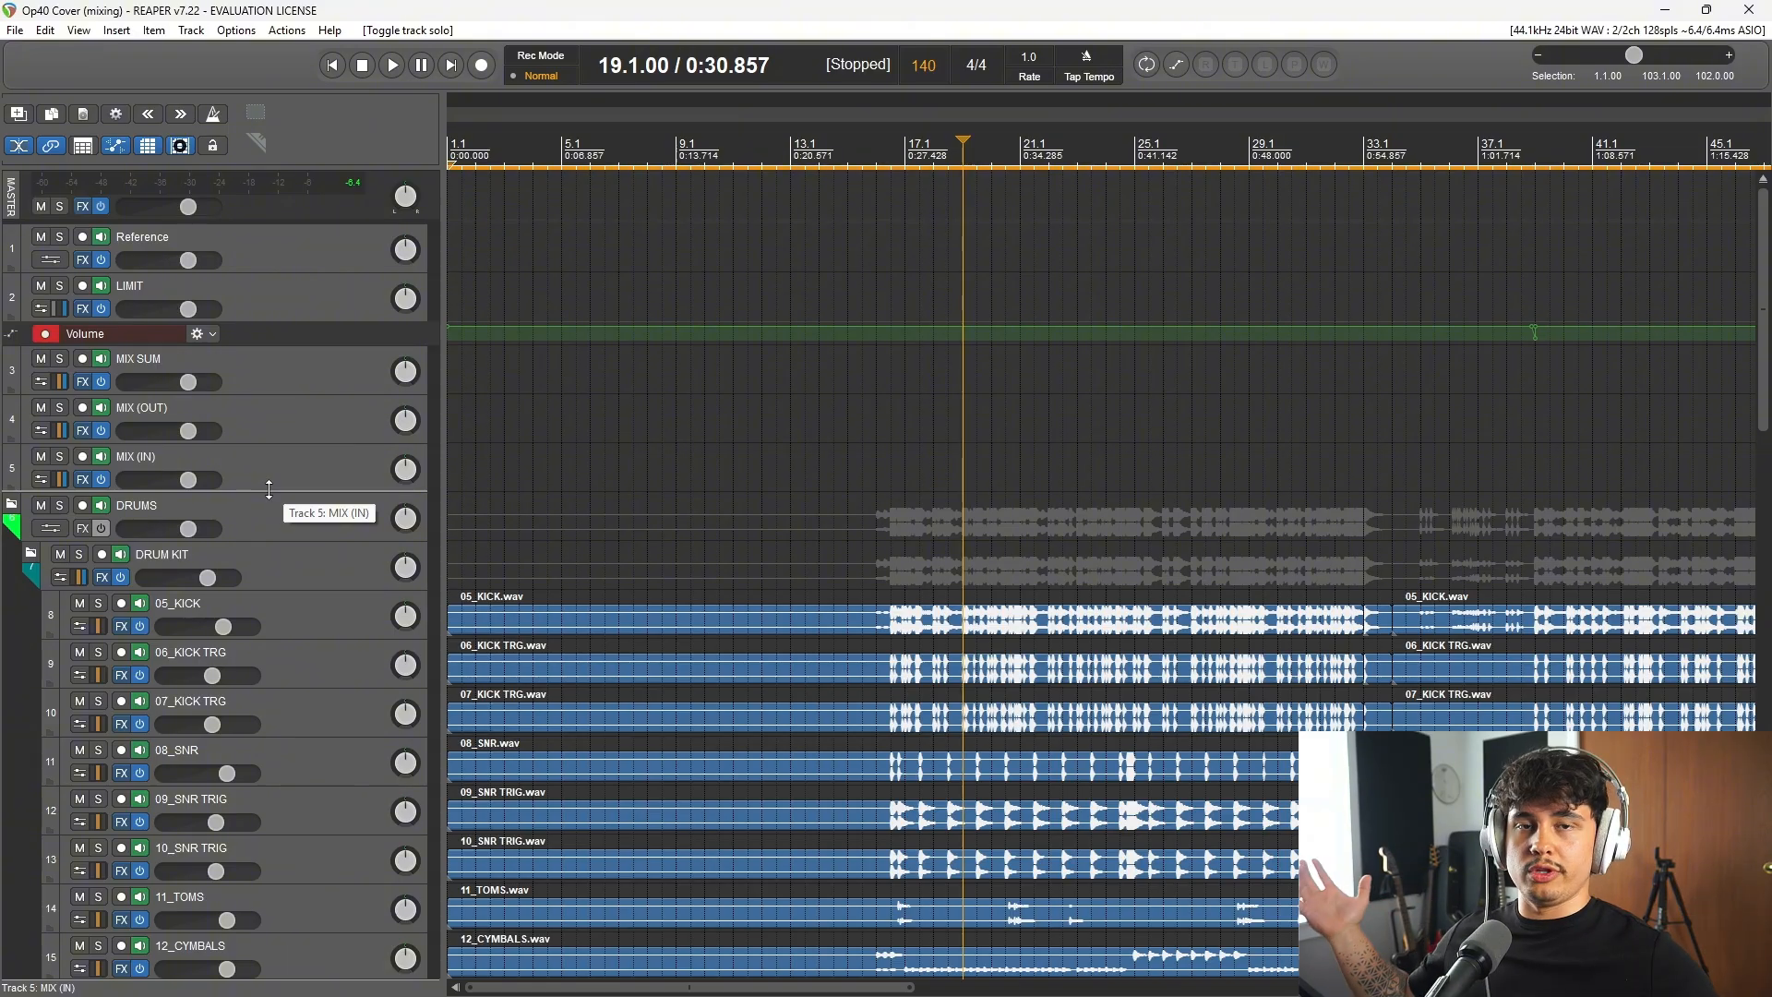
scroll(352, 659, "down", 4)
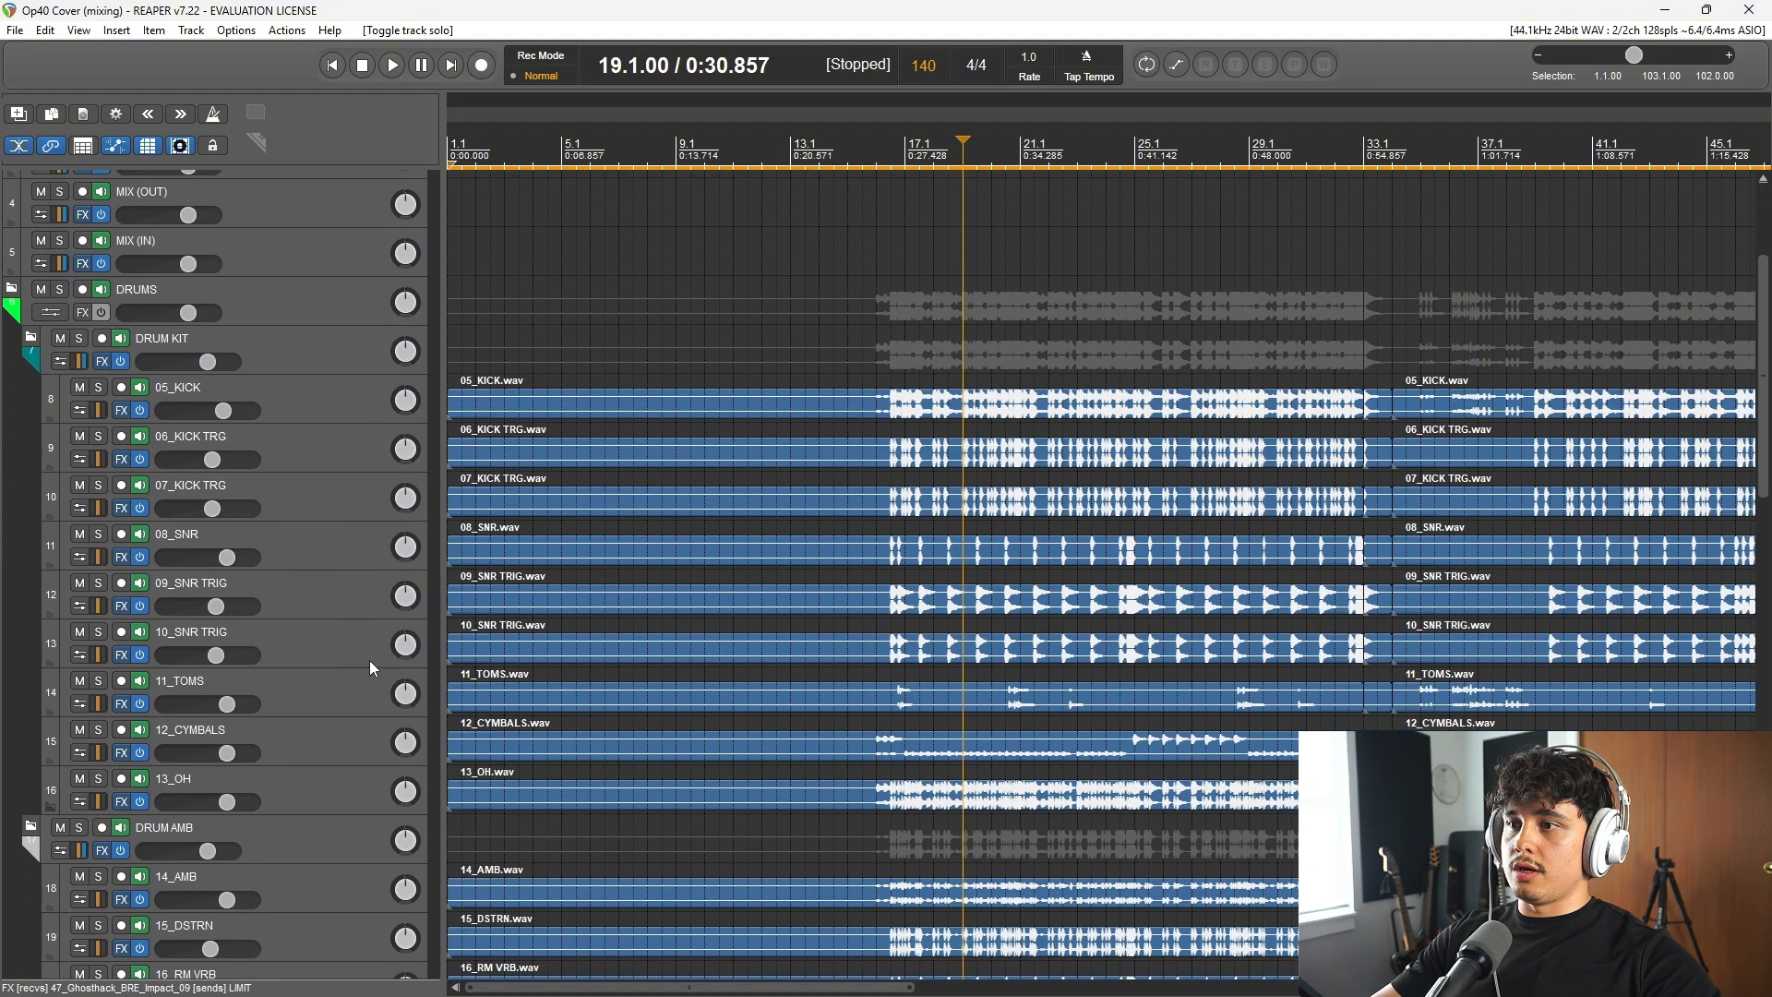
scroll(743, 663, "down", 4)
scroll(308, 530, "down", 10)
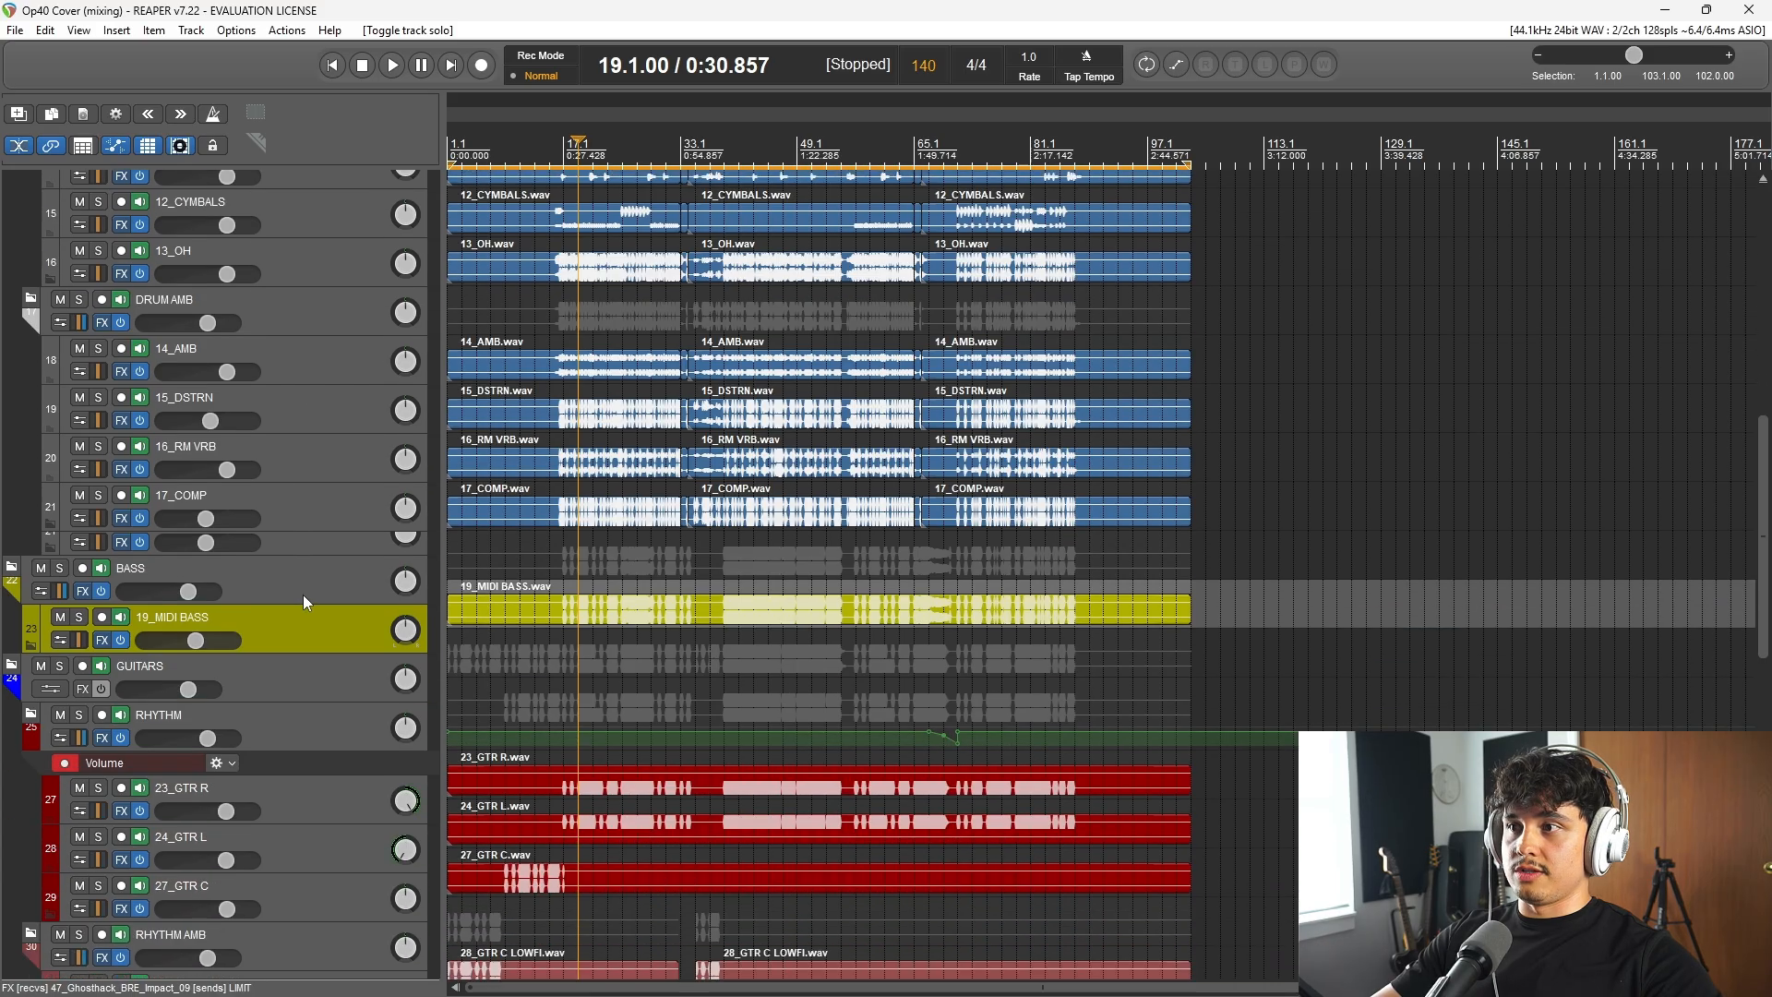
scroll(304, 591, "up", 15)
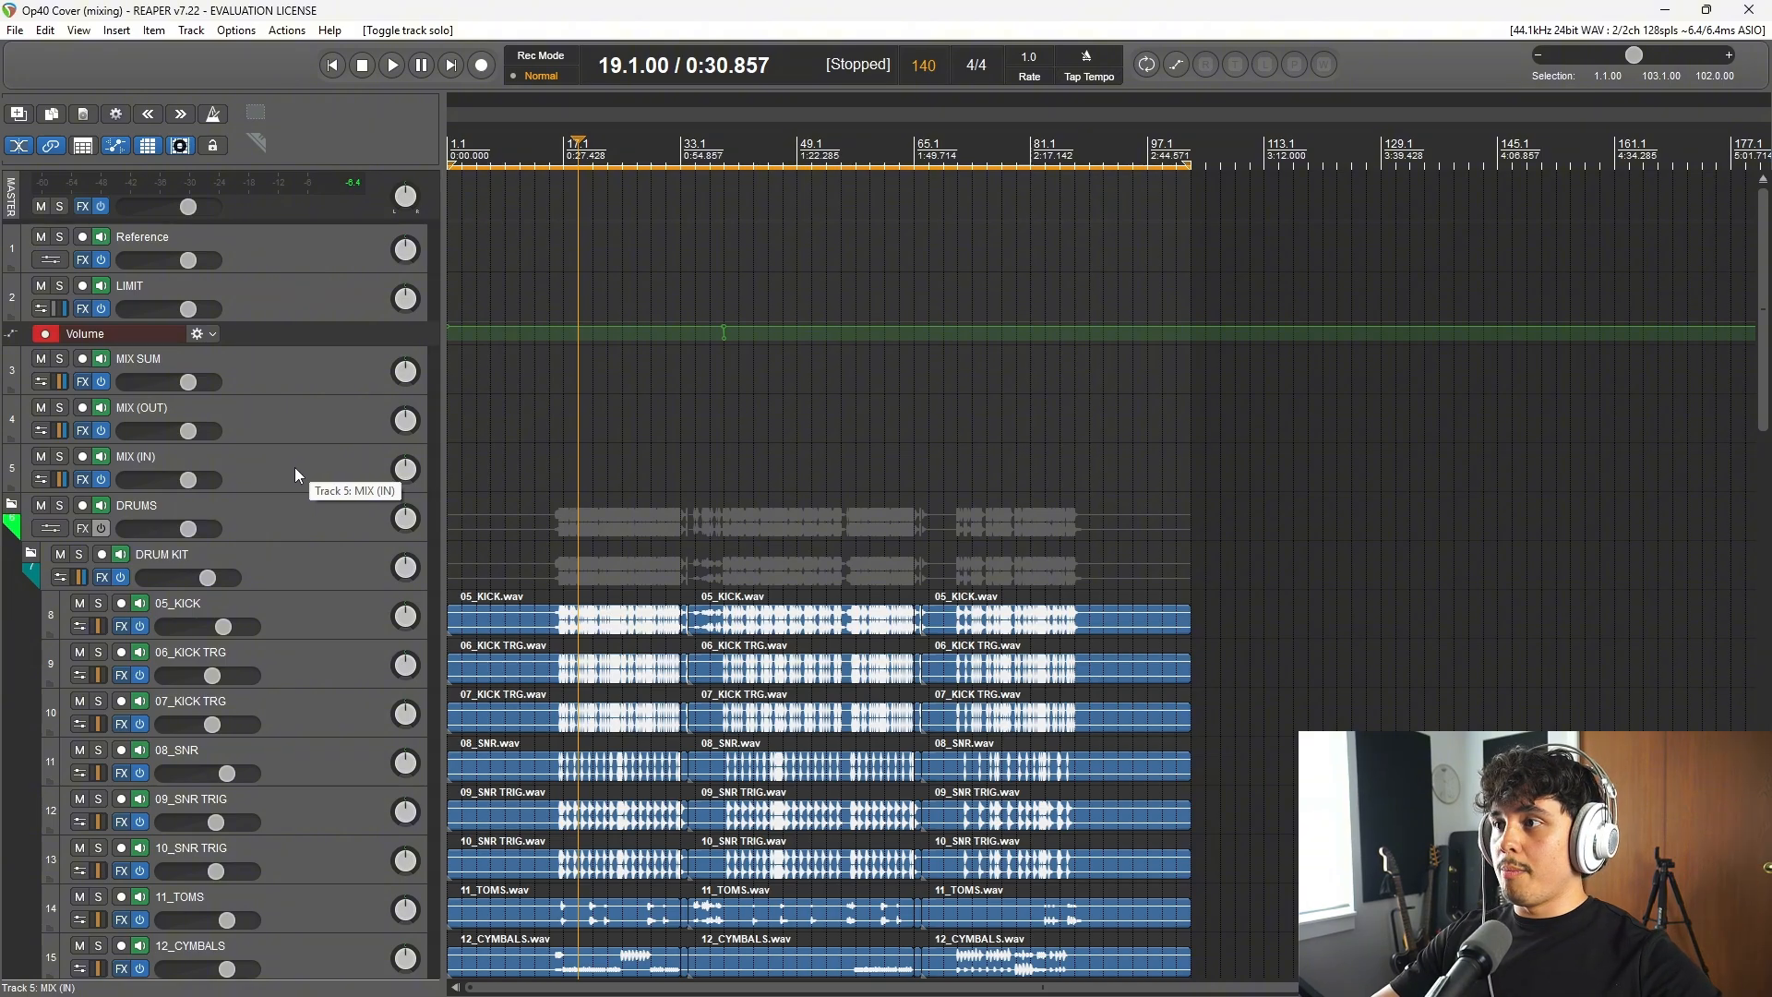
scroll(799, 535, "up", 4)
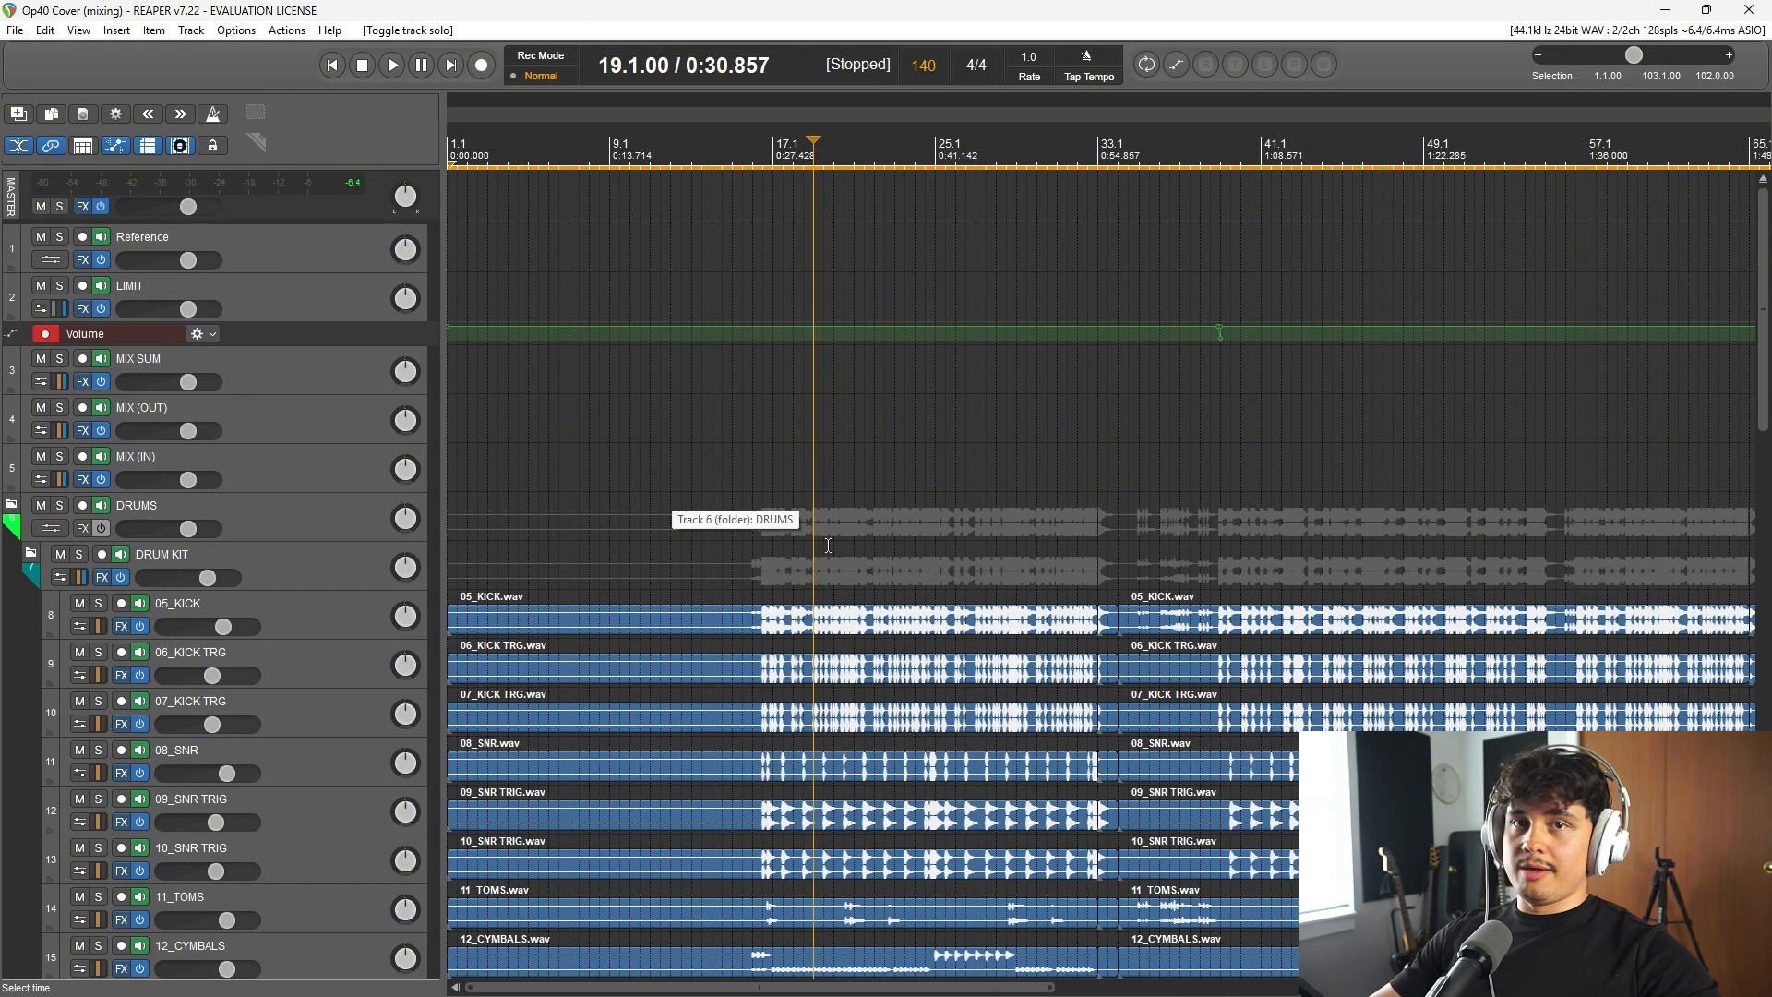
Step: Bypass the effects on the MIX SUM and MIX (OUT) buses
left_click(258, 464)
left_click(280, 422)
left_click(300, 378)
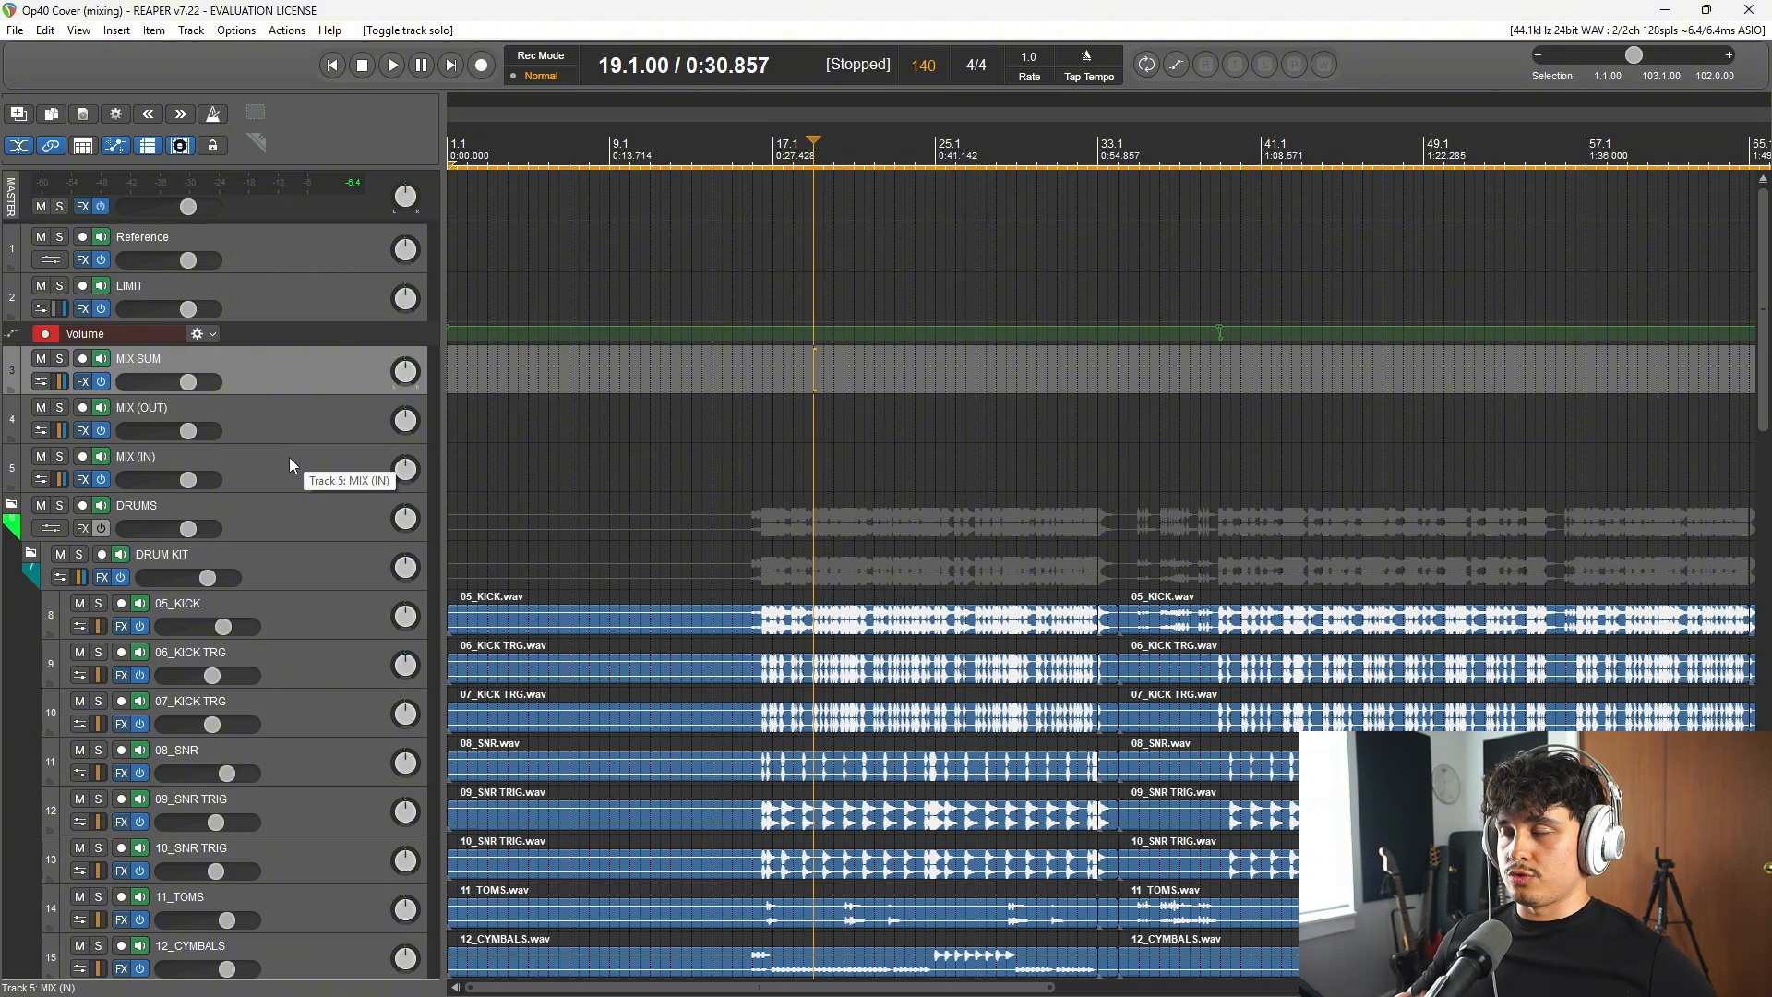
left_click(102, 430)
scroll(102, 455, "down", 1)
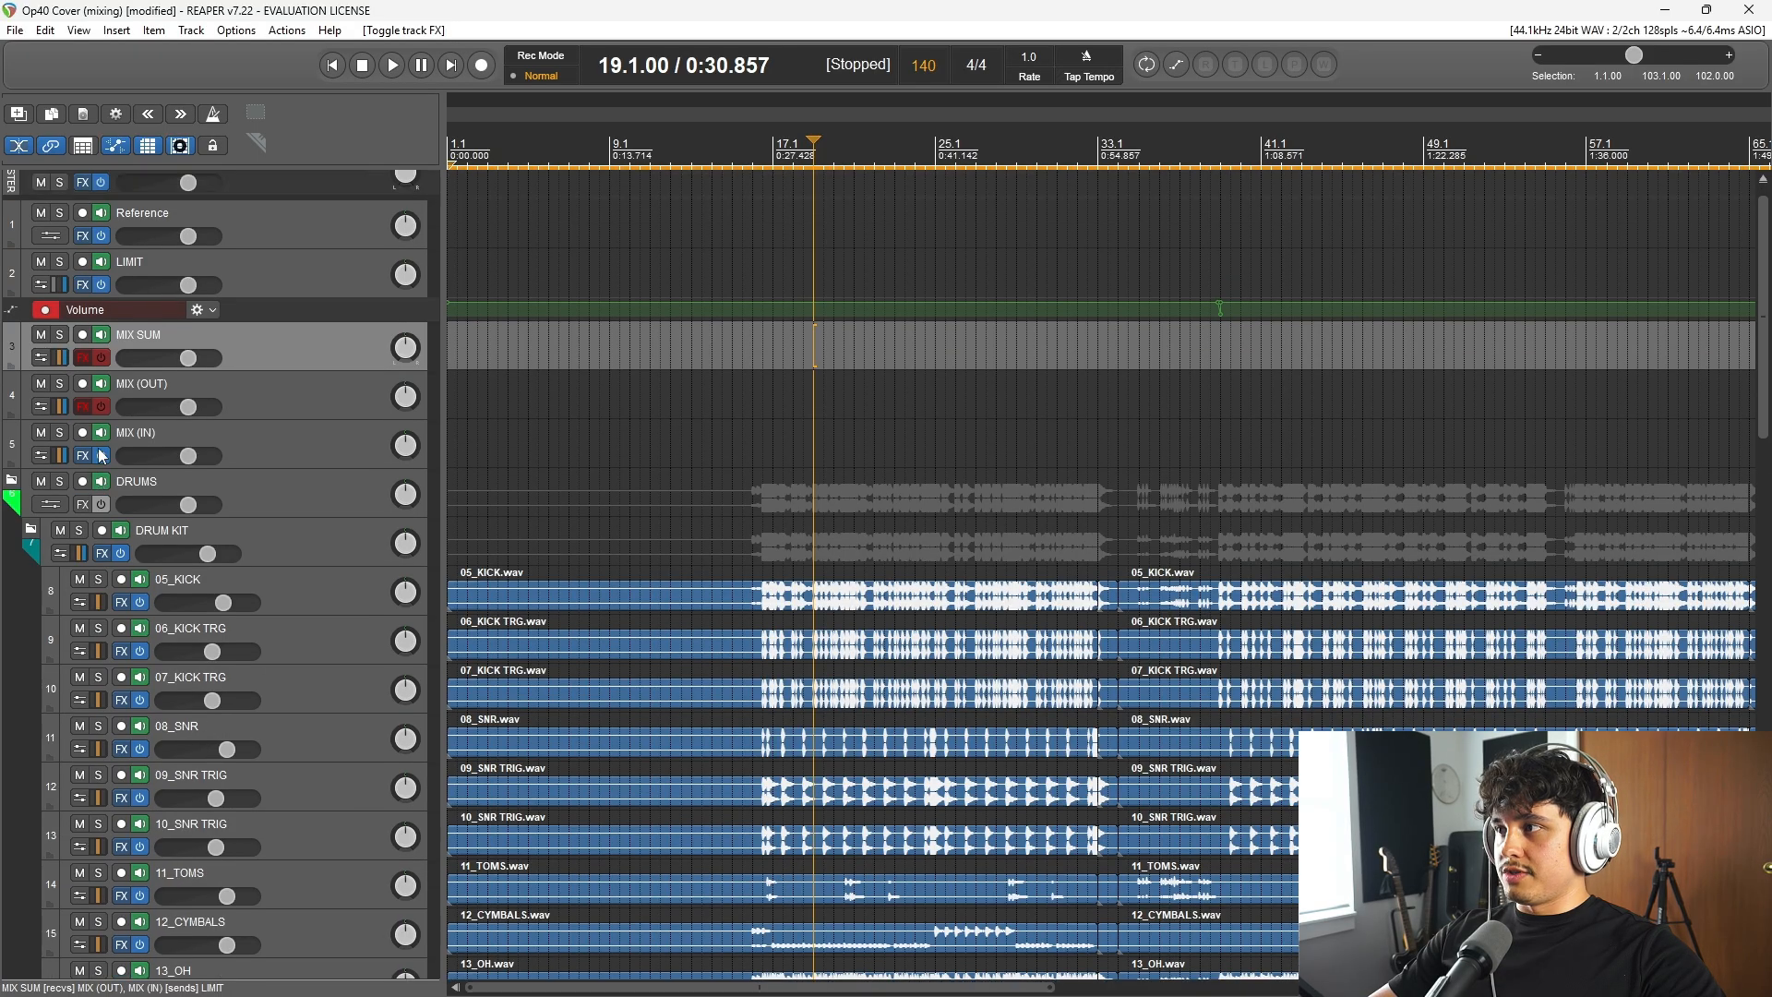
Step: Open the MIX (IN) bus's effects chain and its routing to examine the receives
left_click(83, 455)
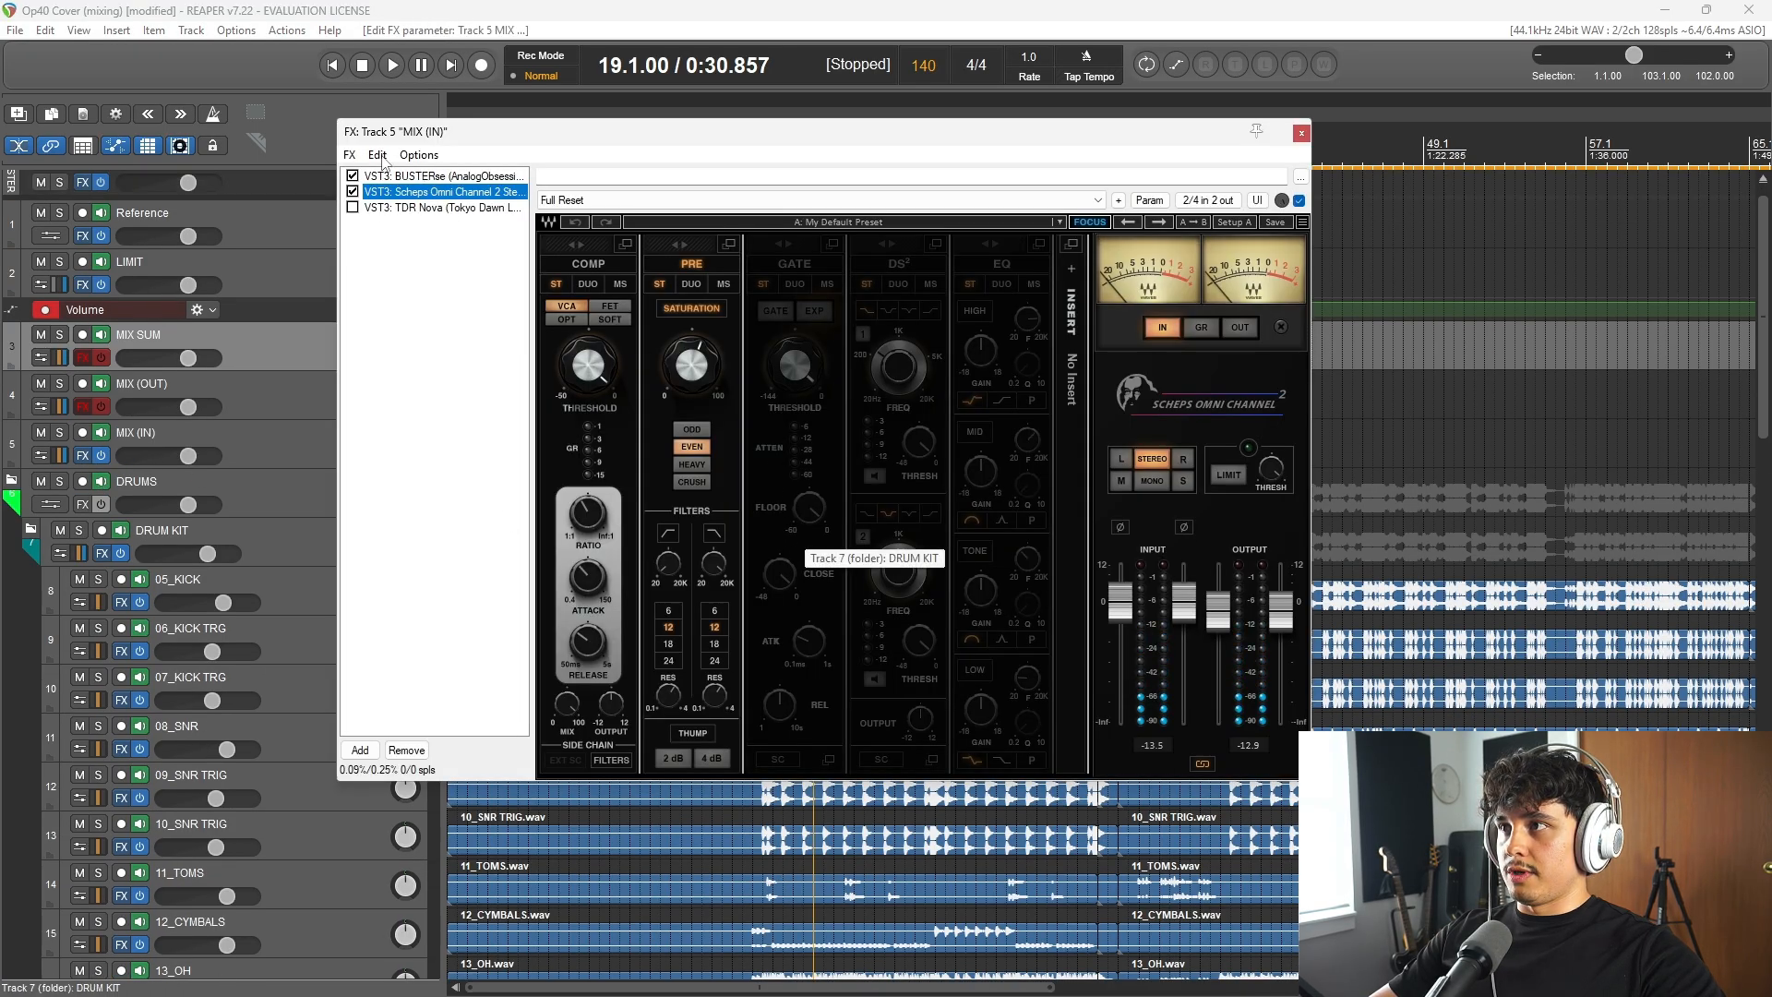
left_click_drag(418, 131, 471, 130)
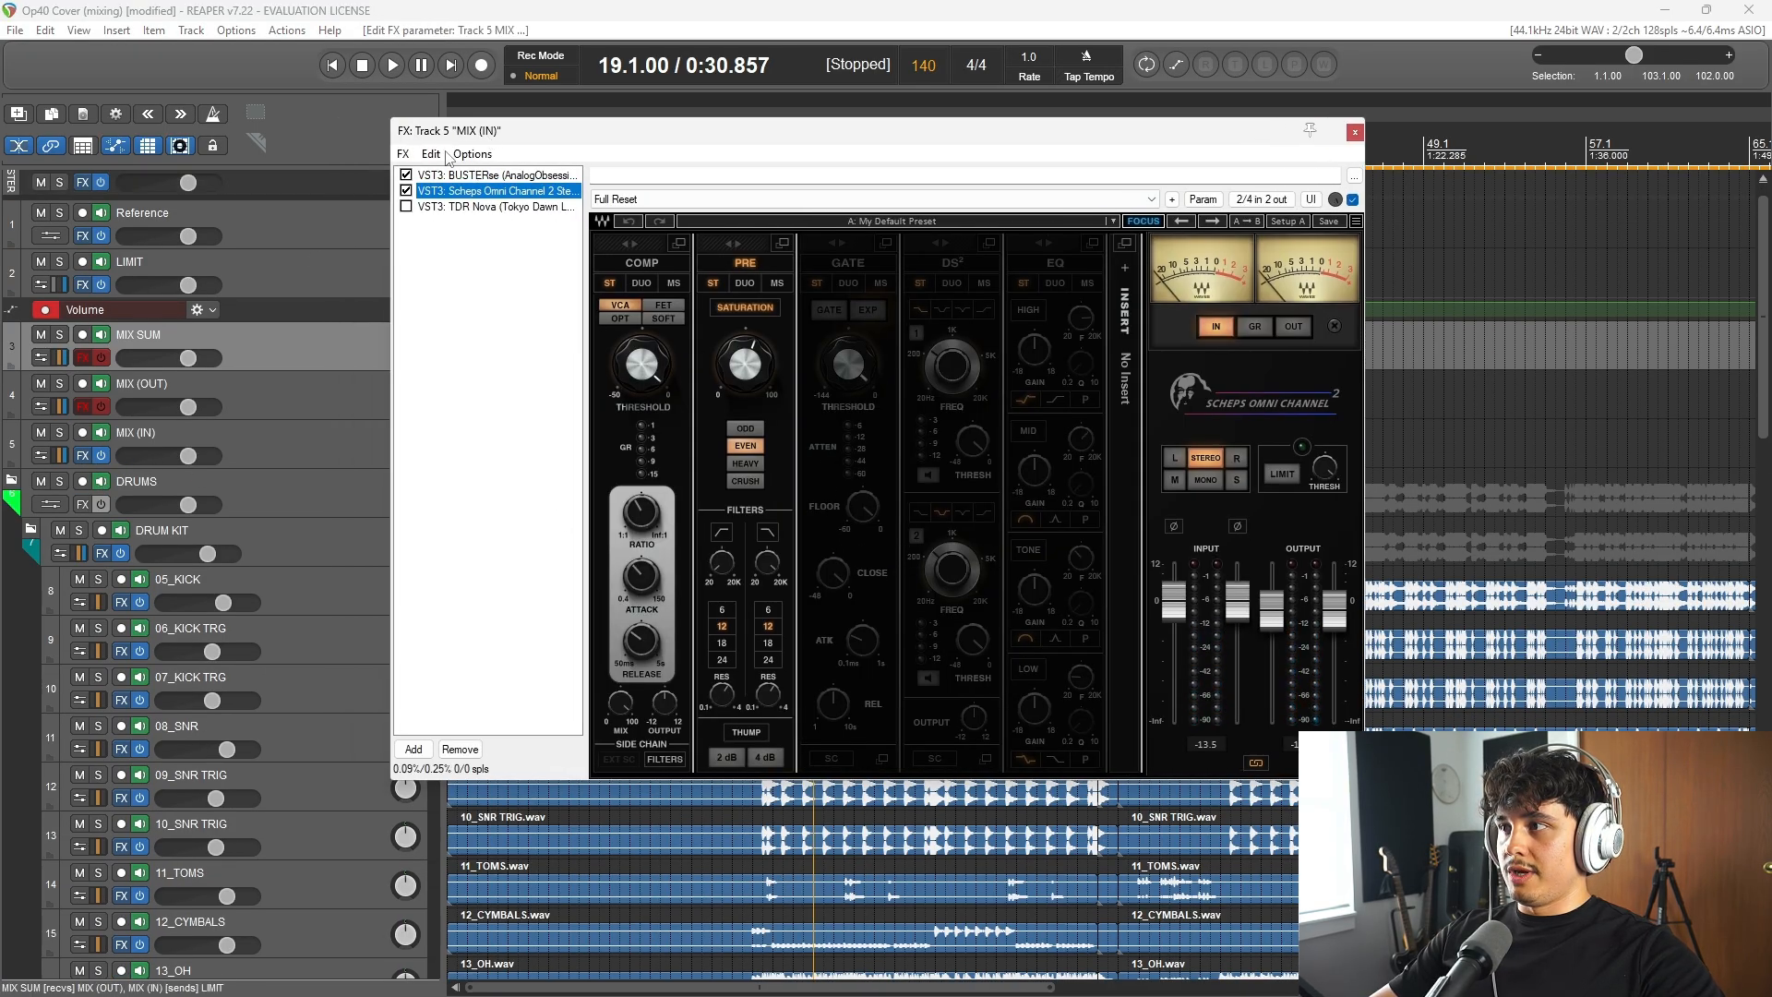
left_click(61, 453)
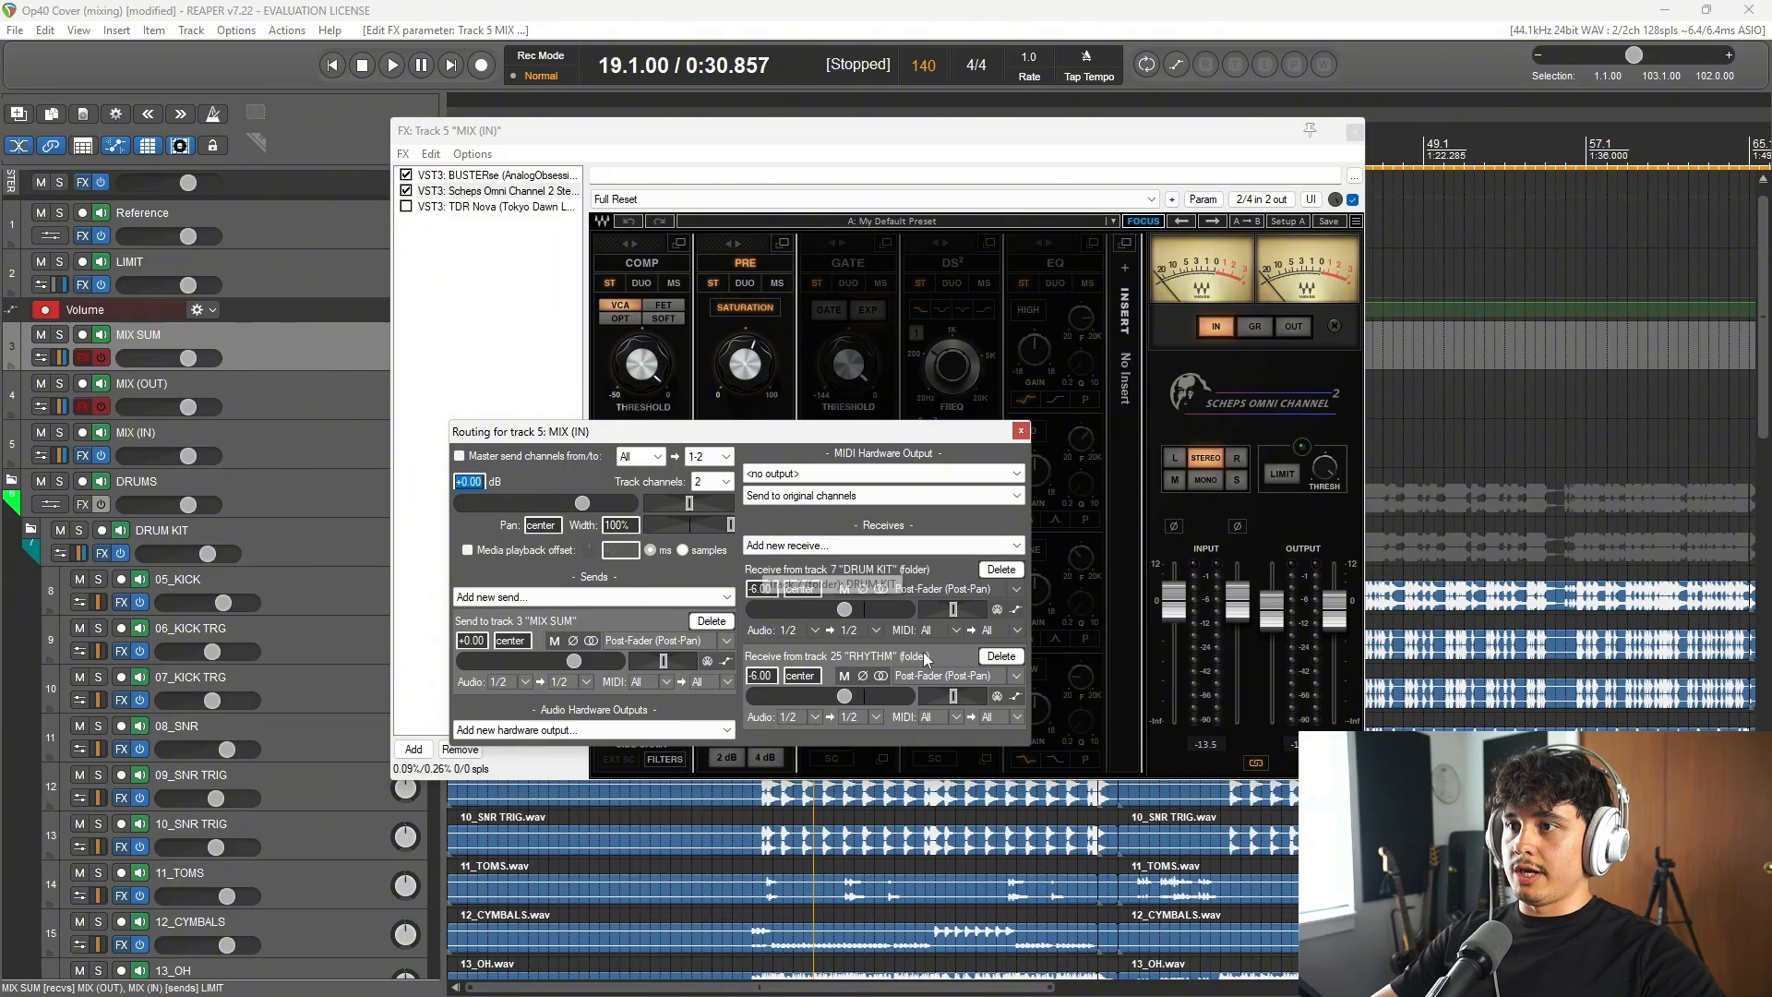
Step: Listen from bar 19 while examining the BUSTERse compressor and Scheps Omni Channel 2 on MIX (IN)
left_click(489, 175)
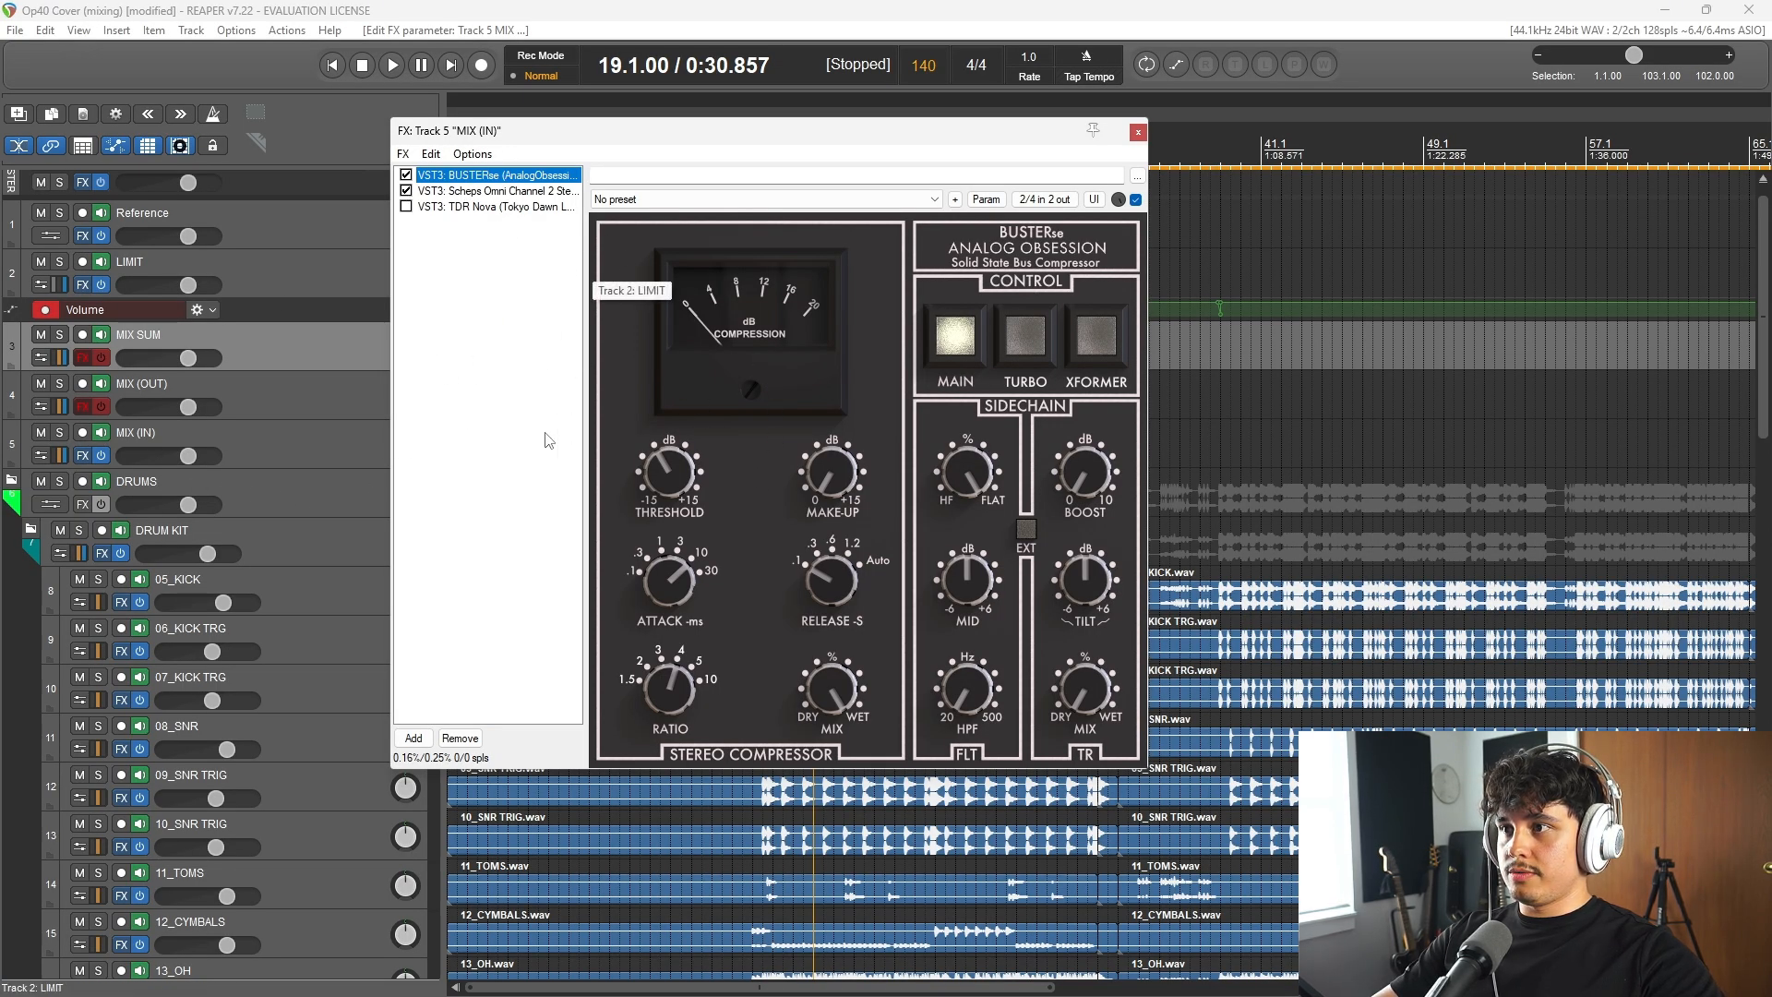
key("space")
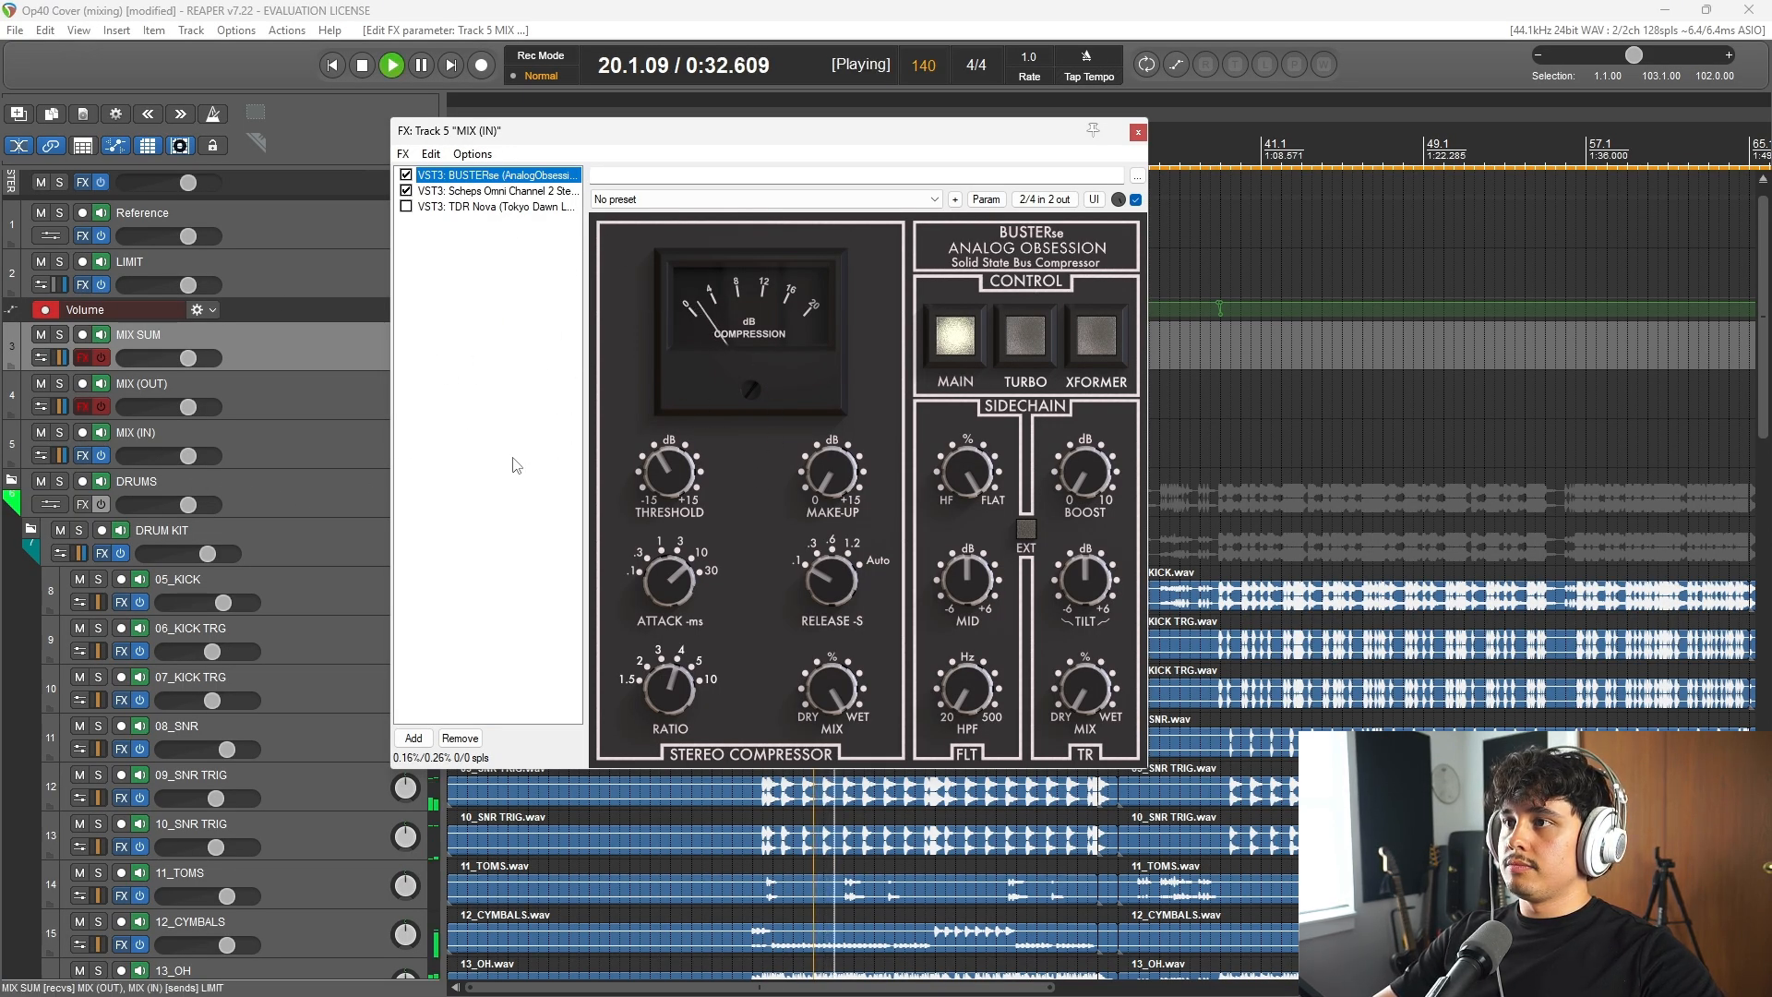
left_click(494, 190)
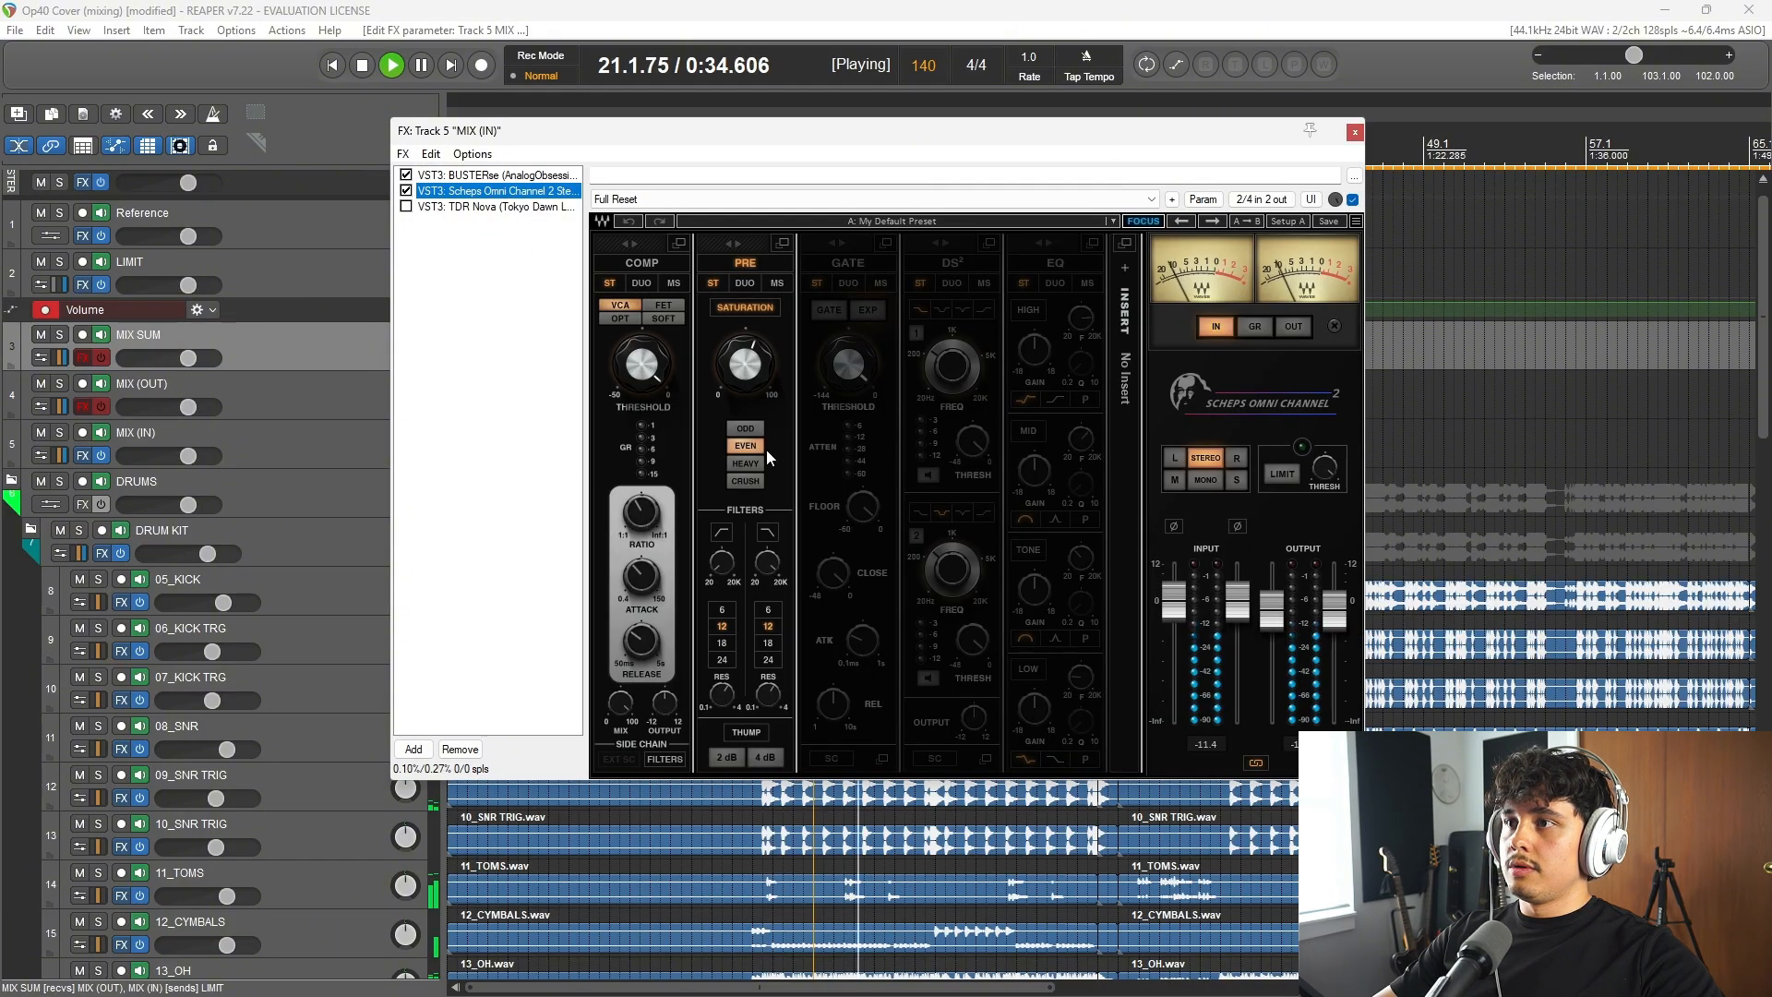
key("space")
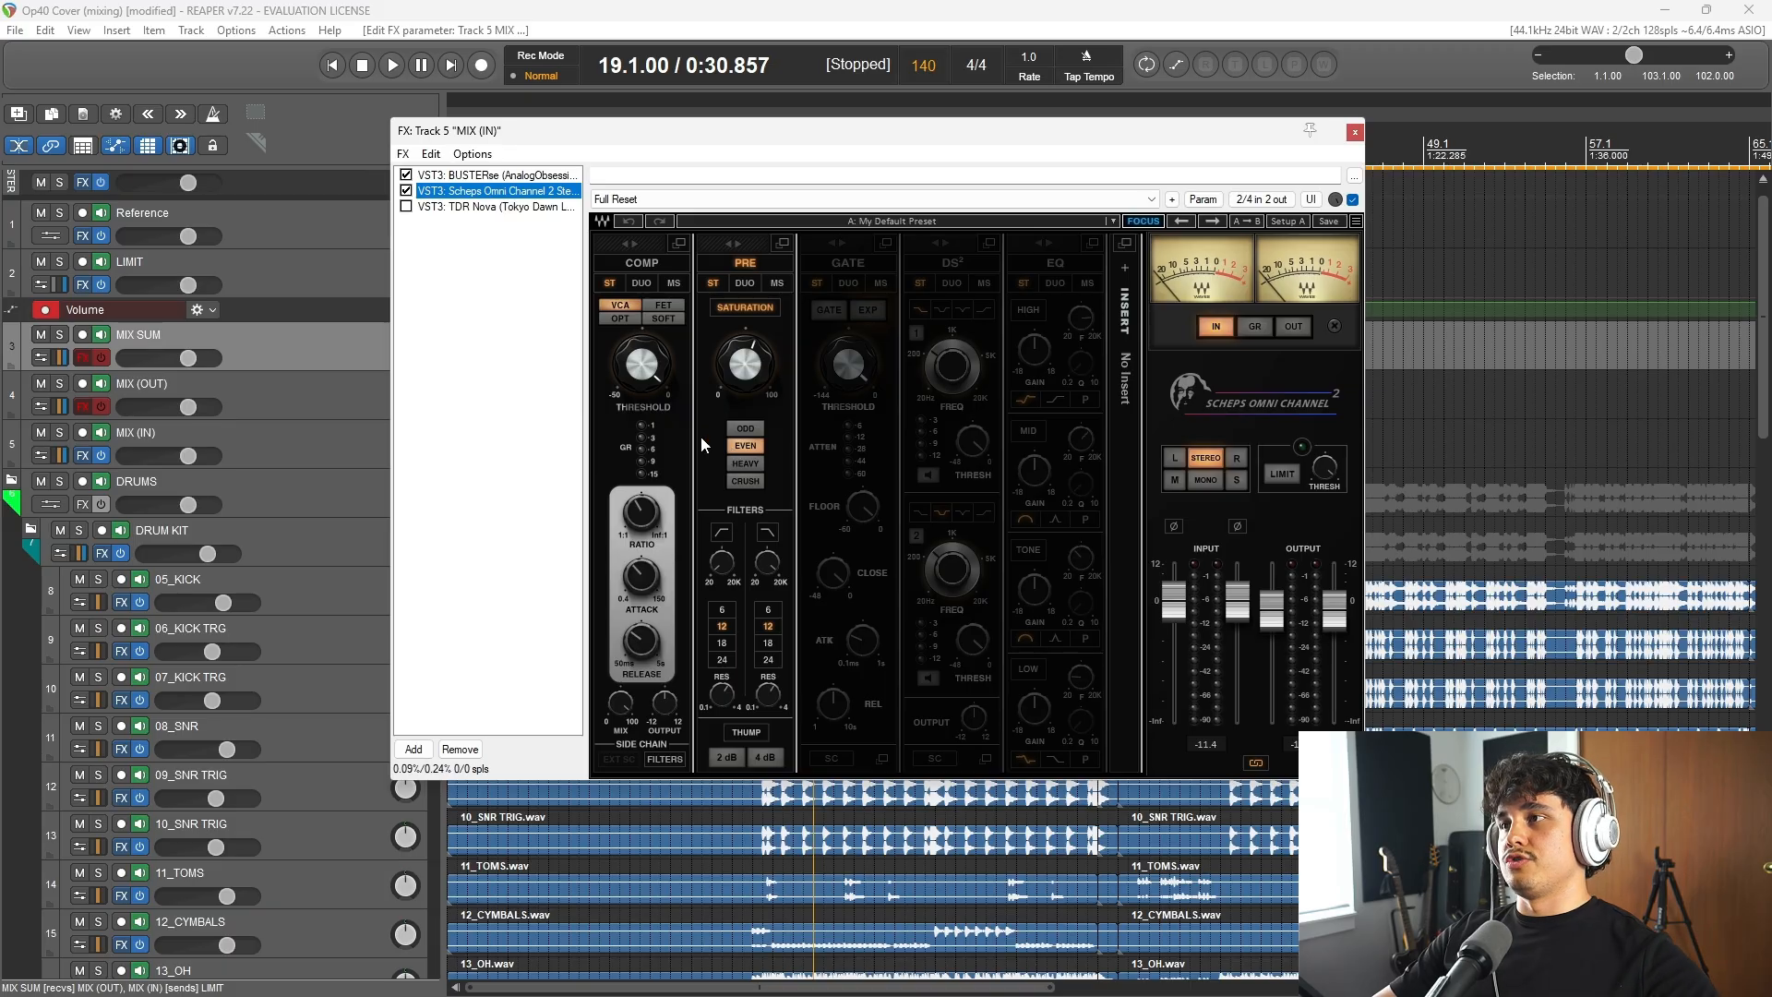
Step: Replay from bar 19 to compare BUSTERse with Scheps Omni Channel 2, and close the MIX (IN) effects chain
left_click(484, 176)
key("space")
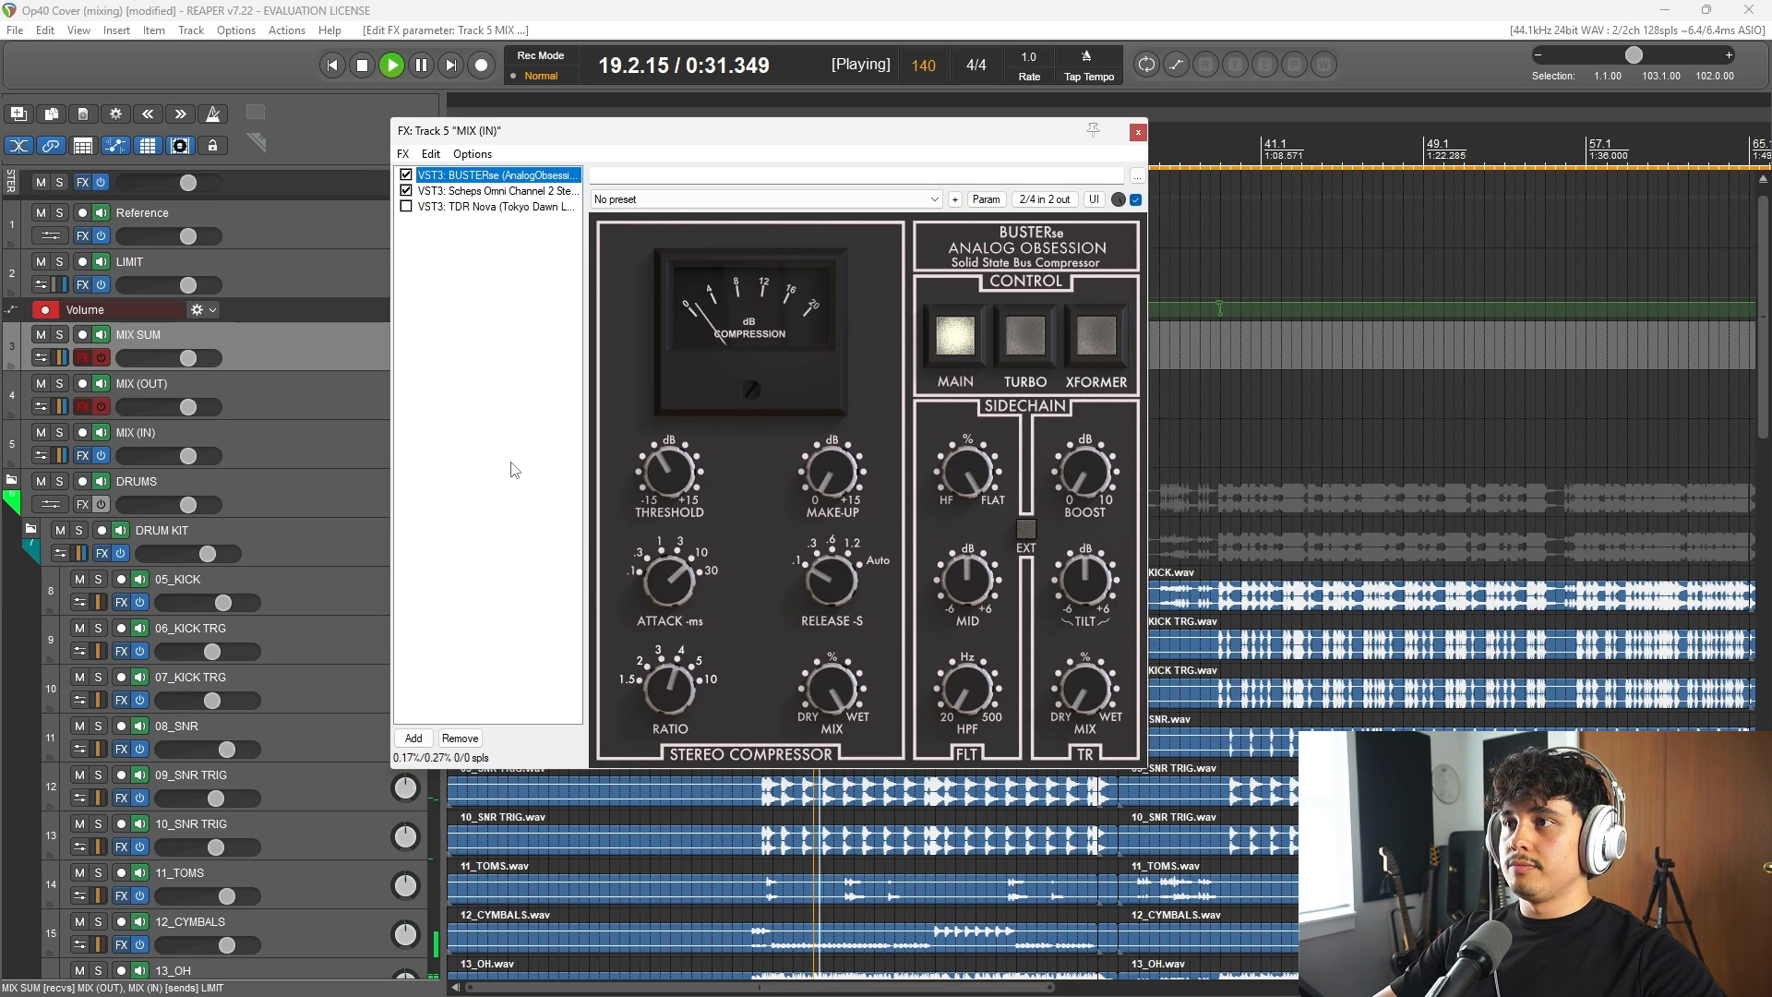
key("Down")
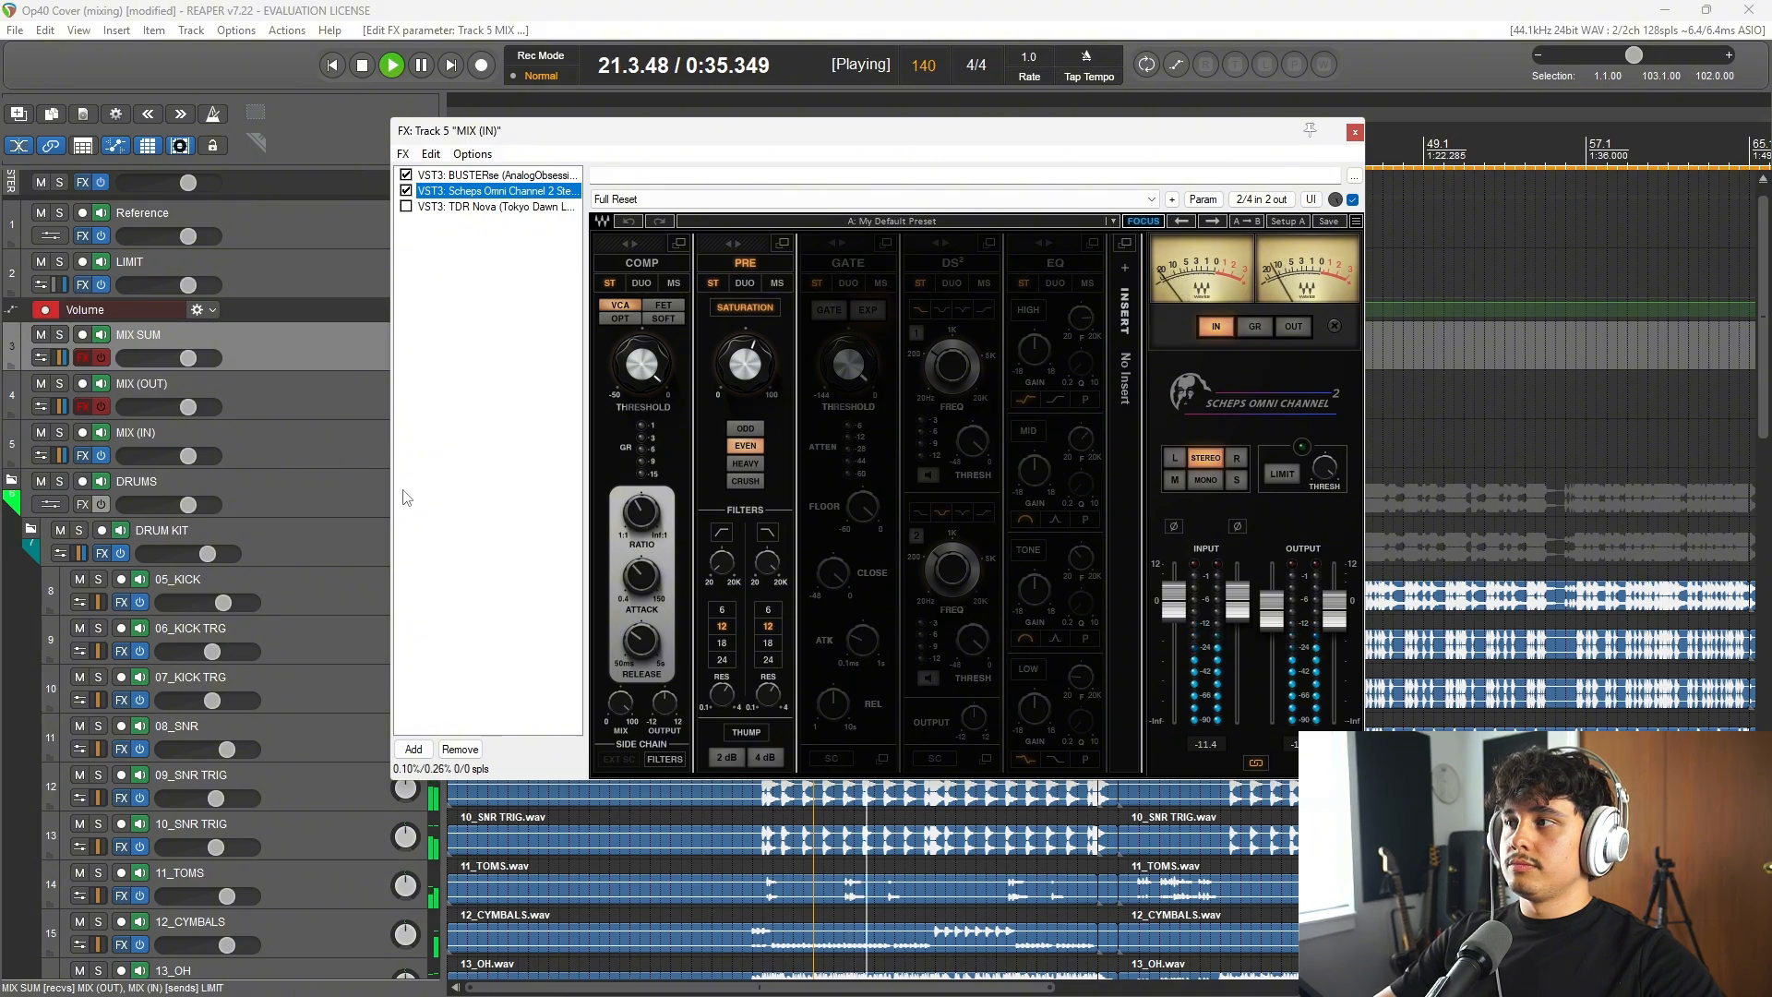
key("space")
left_click(1354, 132)
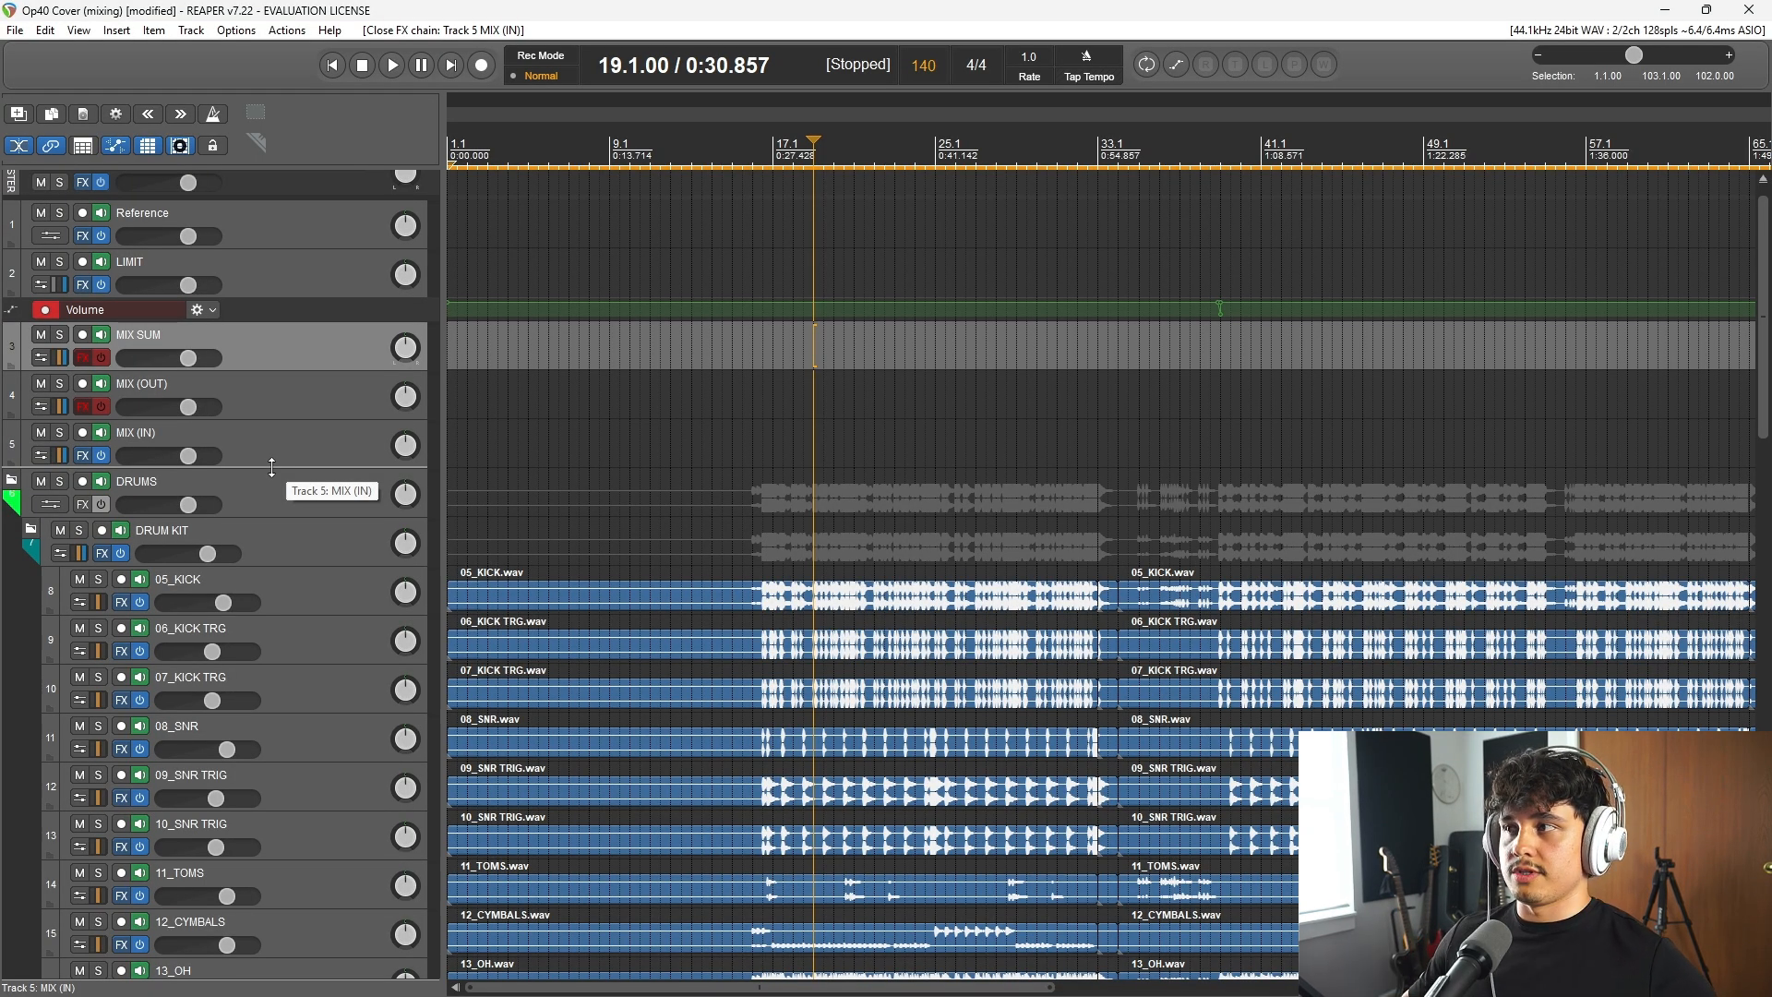
Step: Re-enable the MIX (OUT) bus's effects, and open its effects chain and routing to examine the receives
left_click(284, 404)
left_click(82, 406)
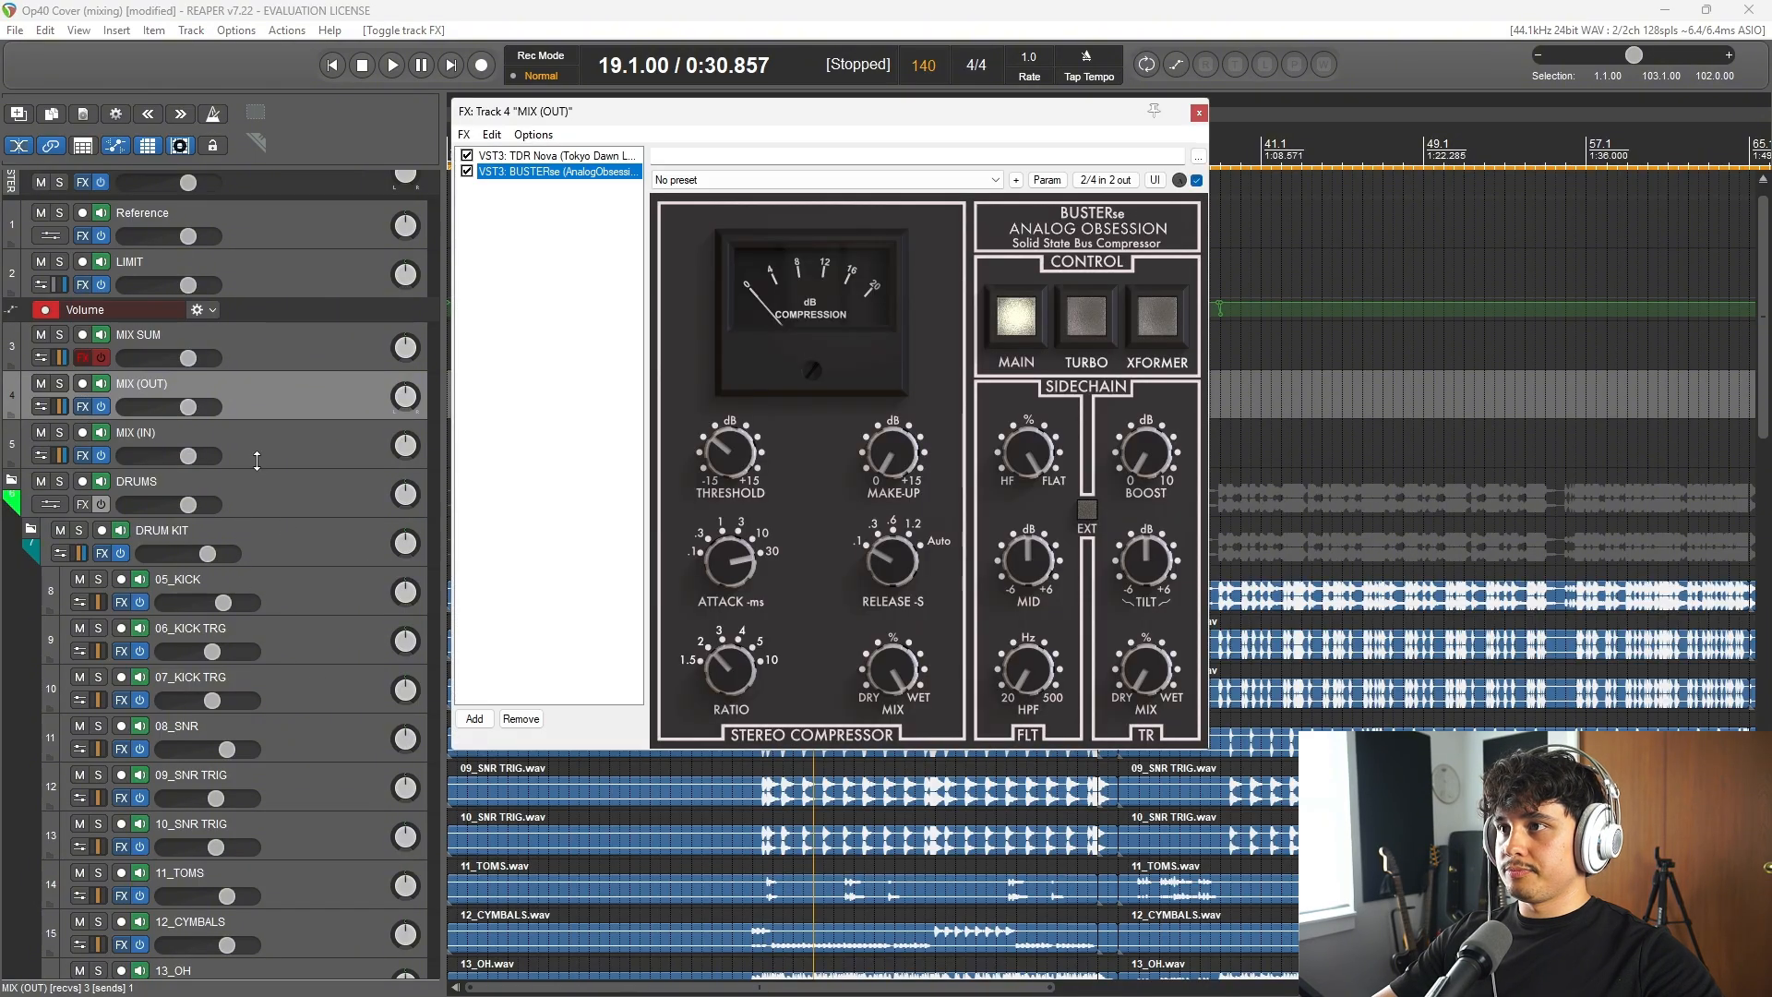
left_click(61, 407)
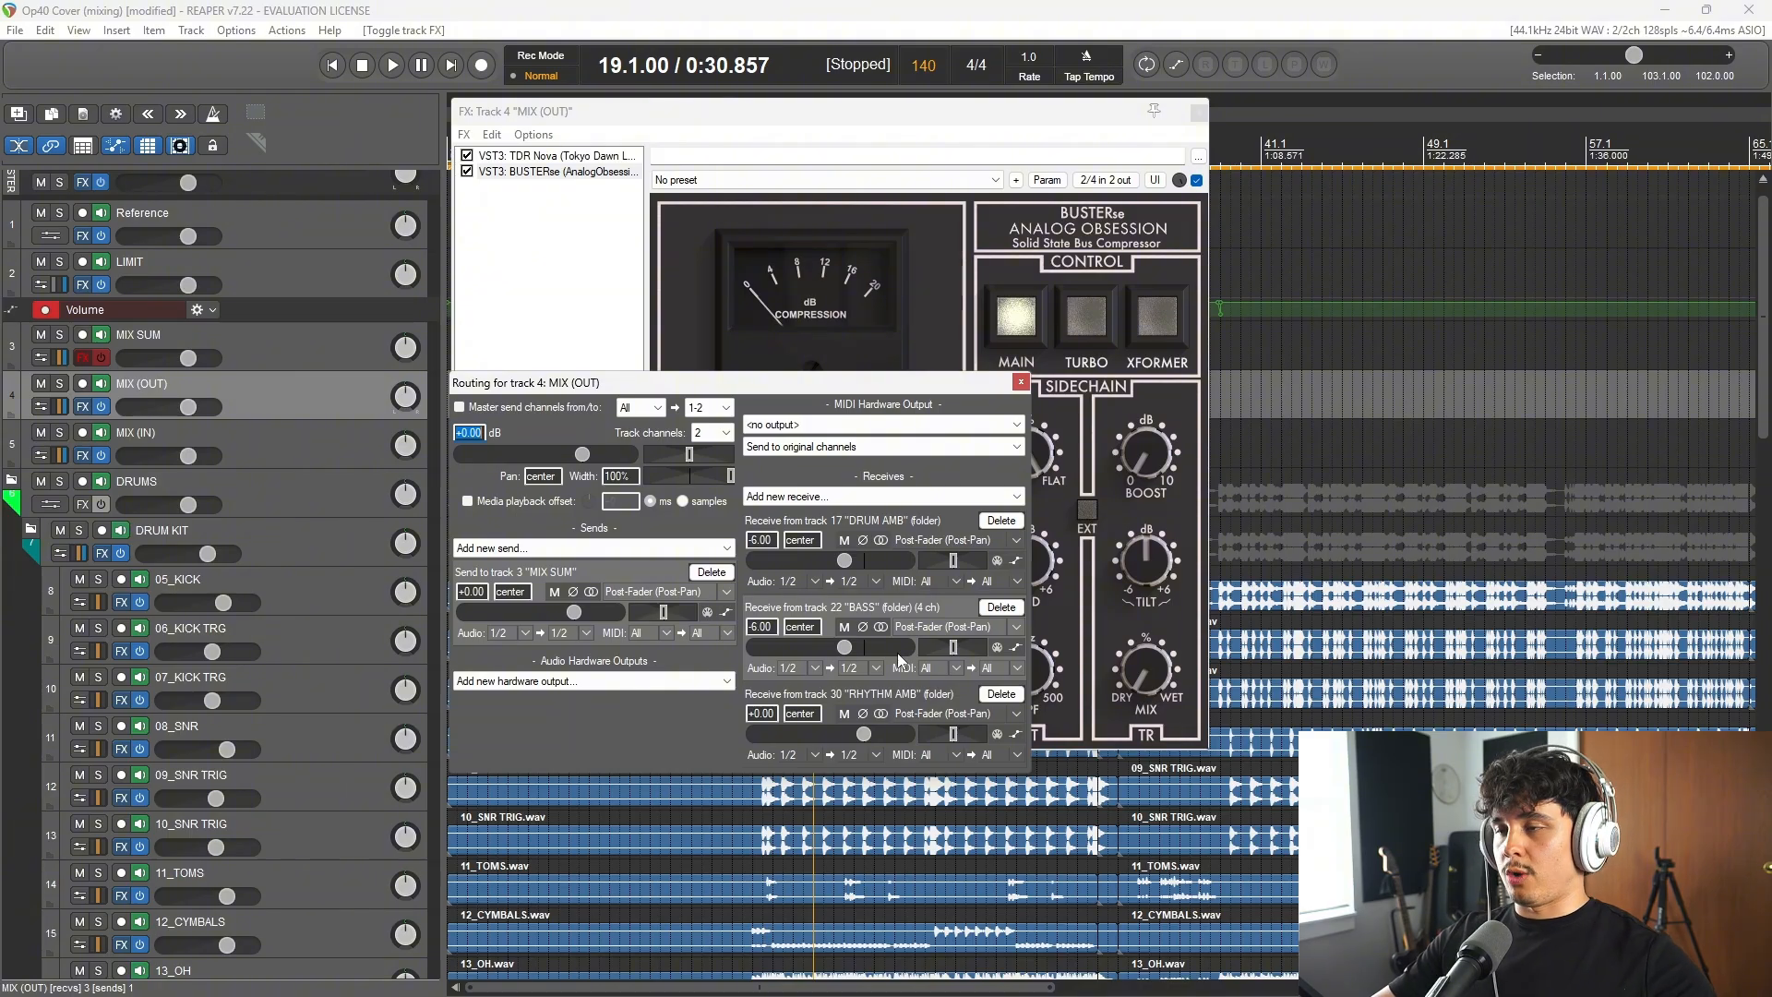
scroll(414, 661, "down", 10)
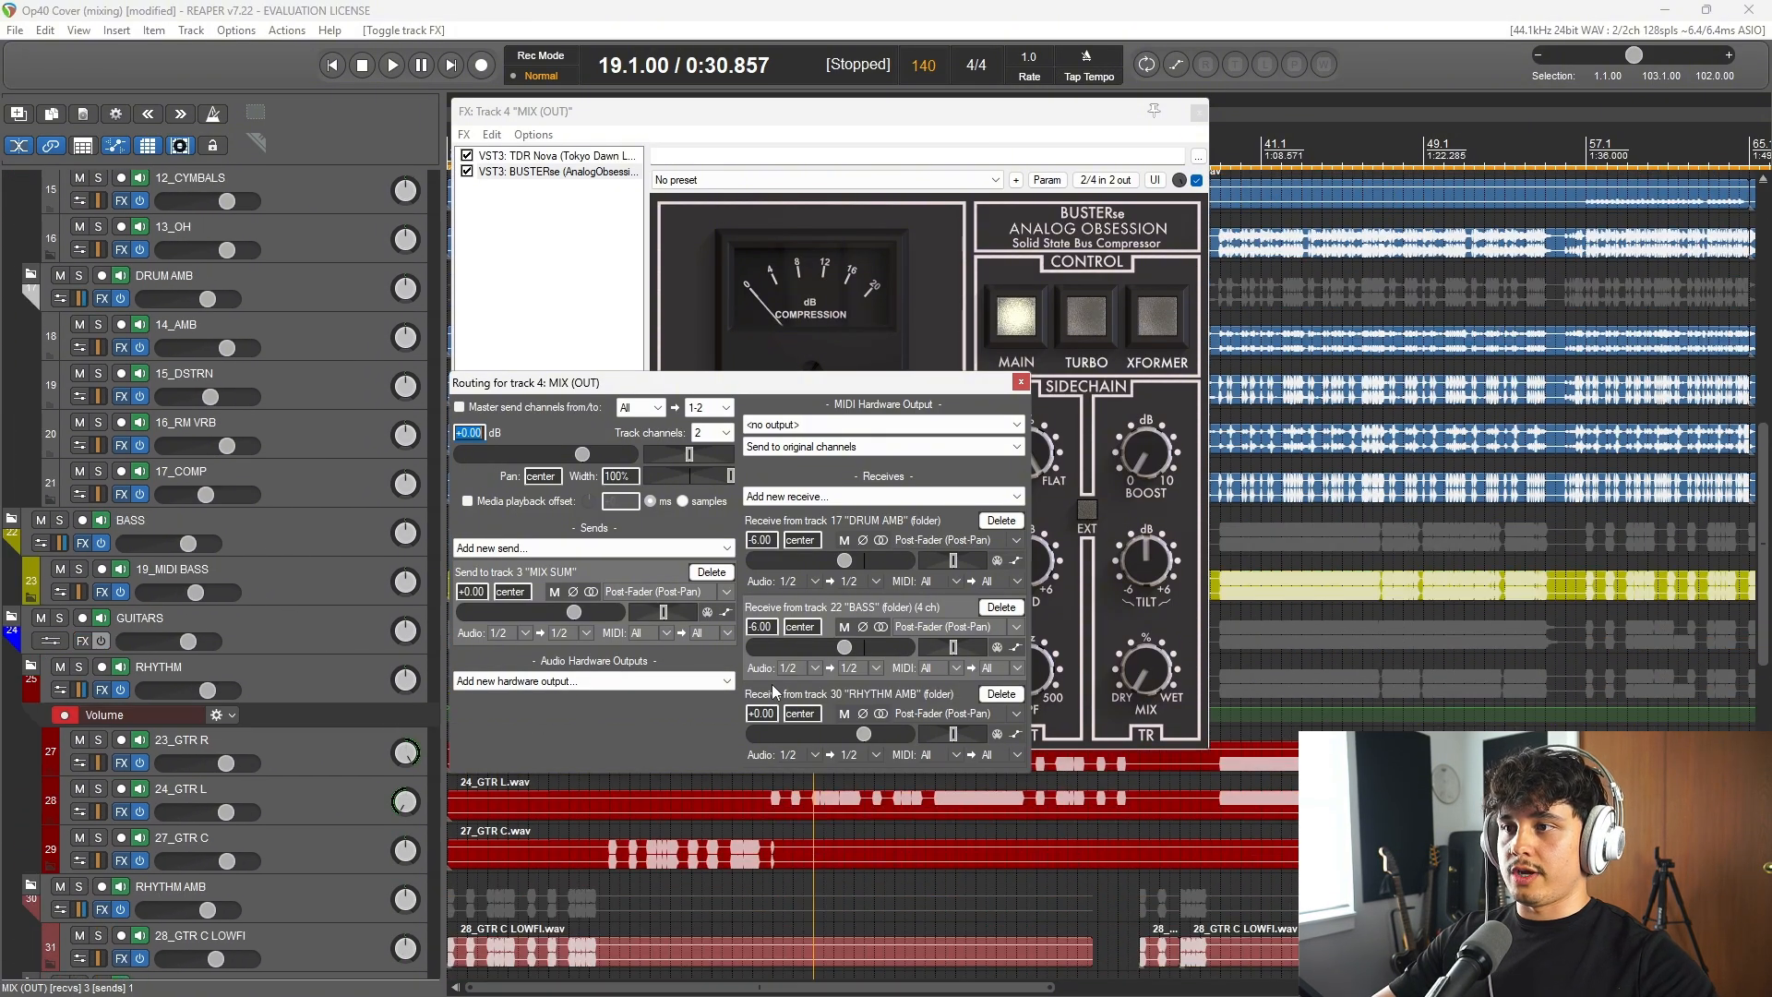
scroll(335, 486, "up", 7)
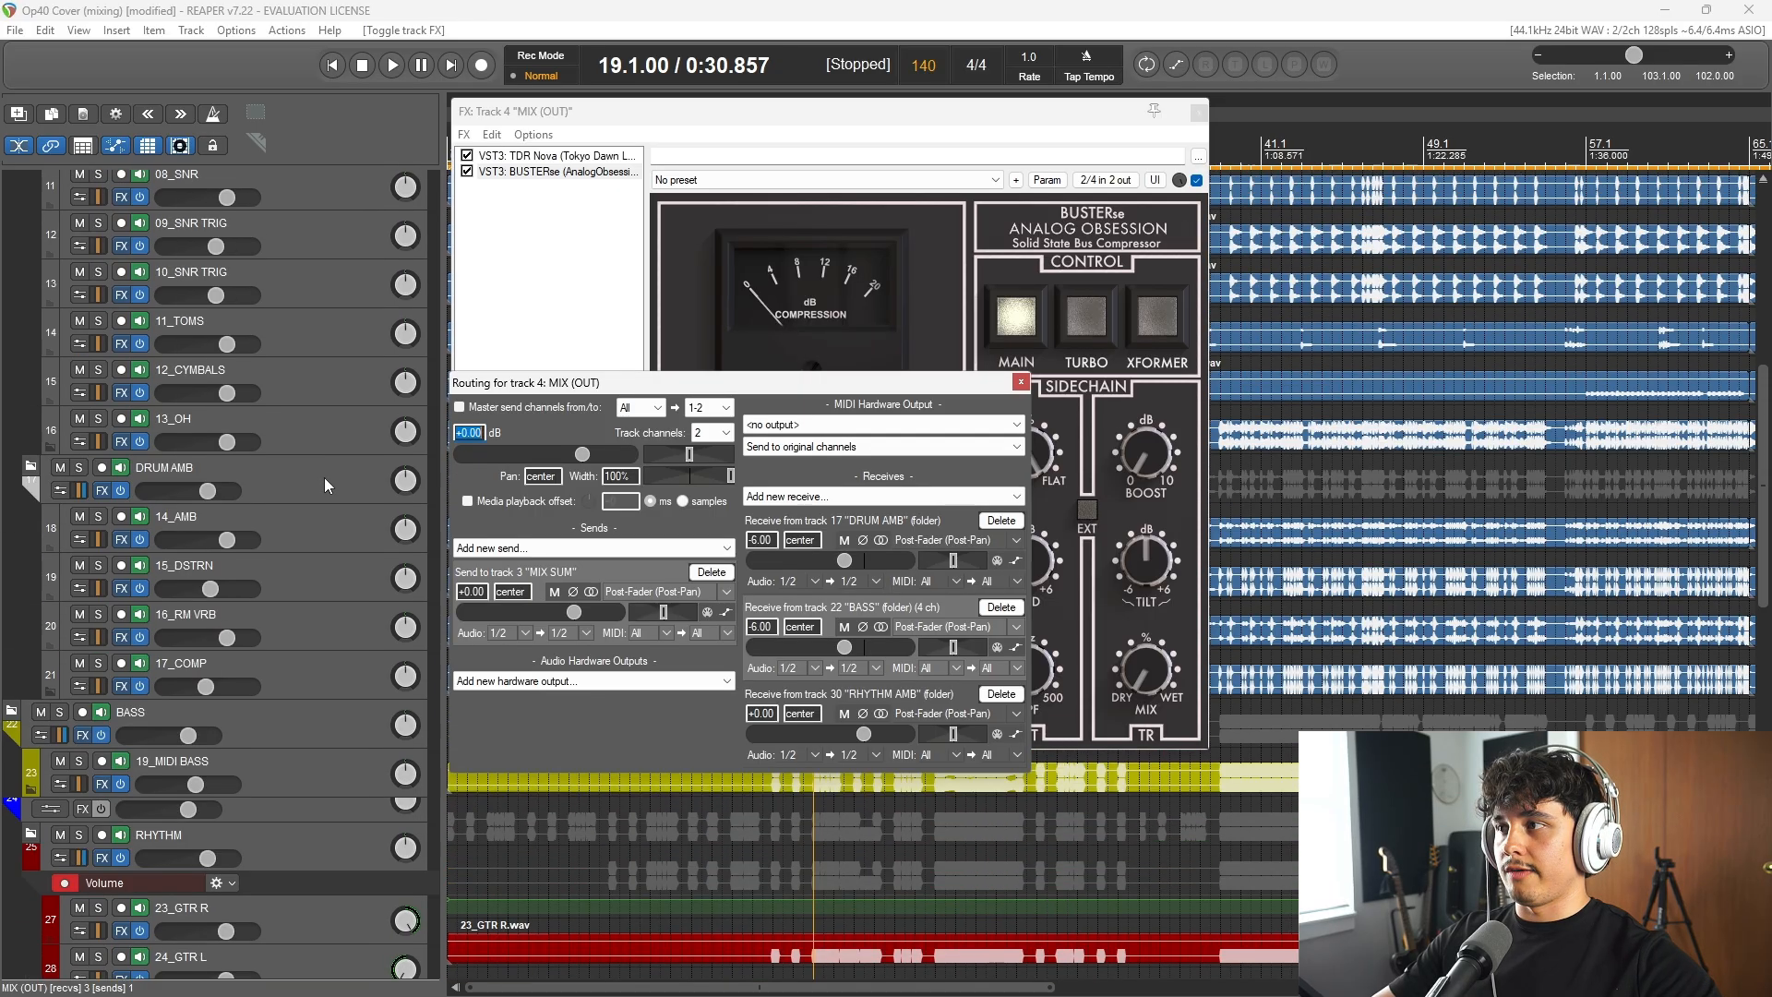
scroll(335, 487, "up", 3)
Step: Listen from bar 19 while examining TDR Nova on MIX (OUT), and bring up that bus's BUSTERse compressor
left_click(553, 172)
left_click(554, 155)
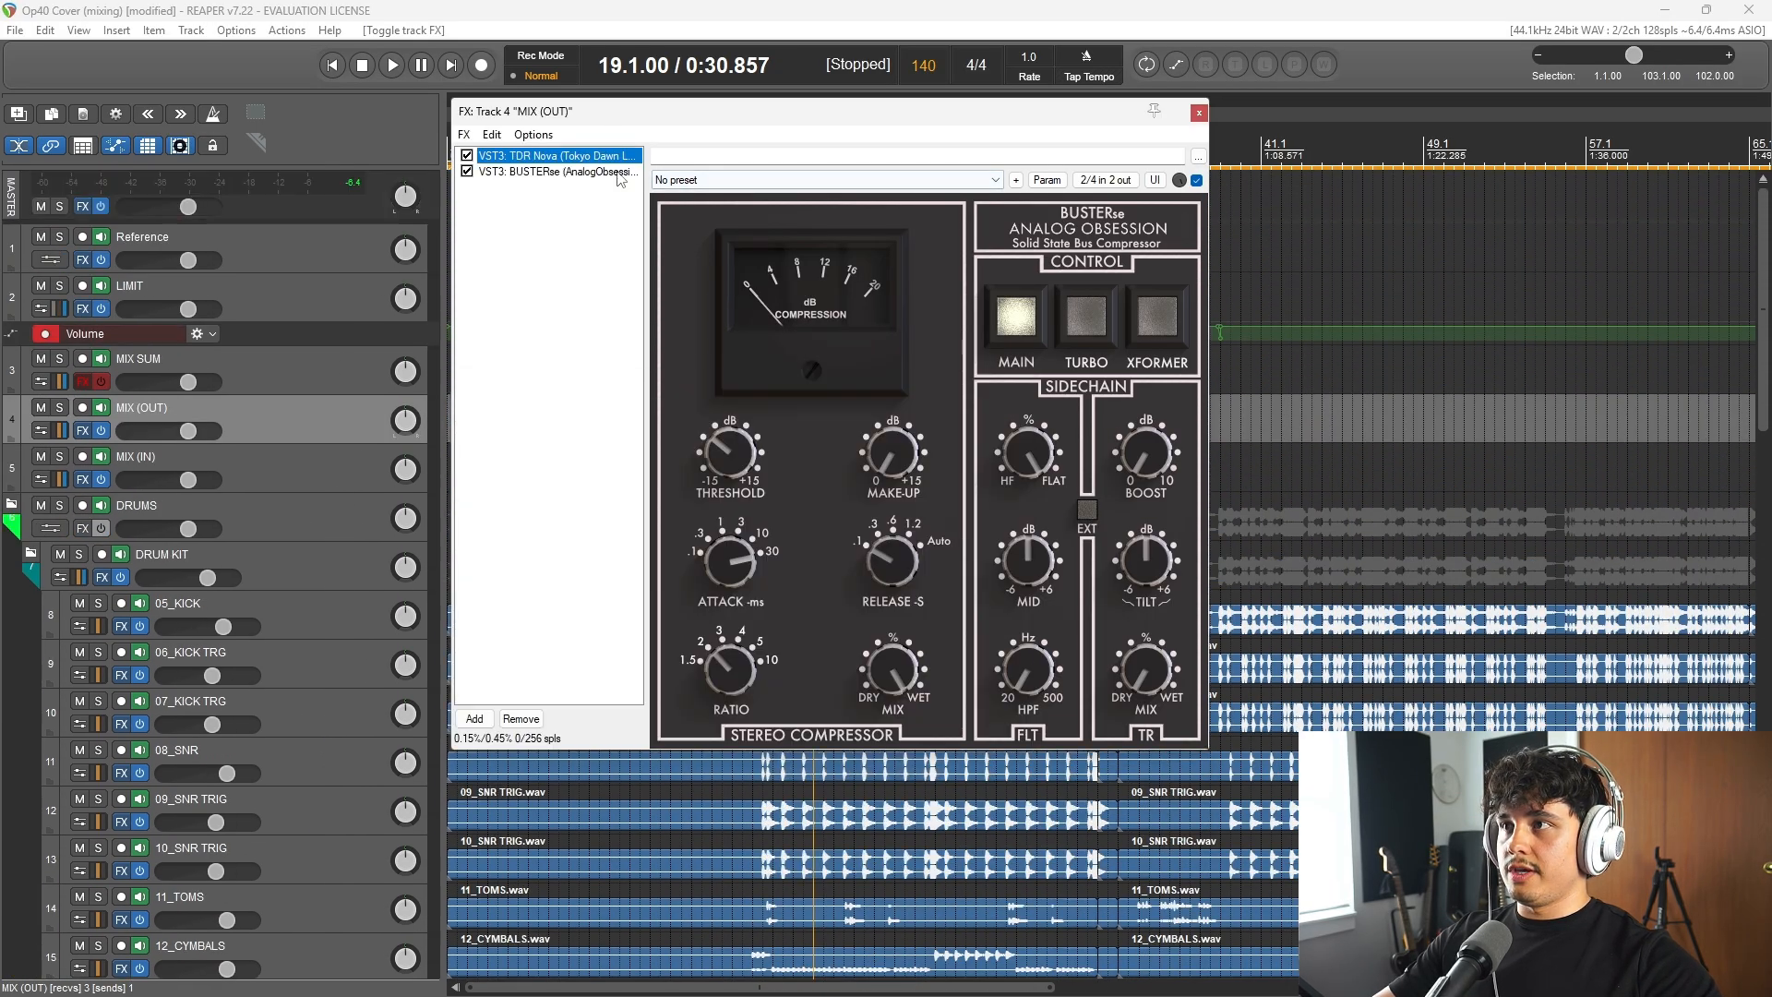
left_click(667, 3)
key("ctrl+s")
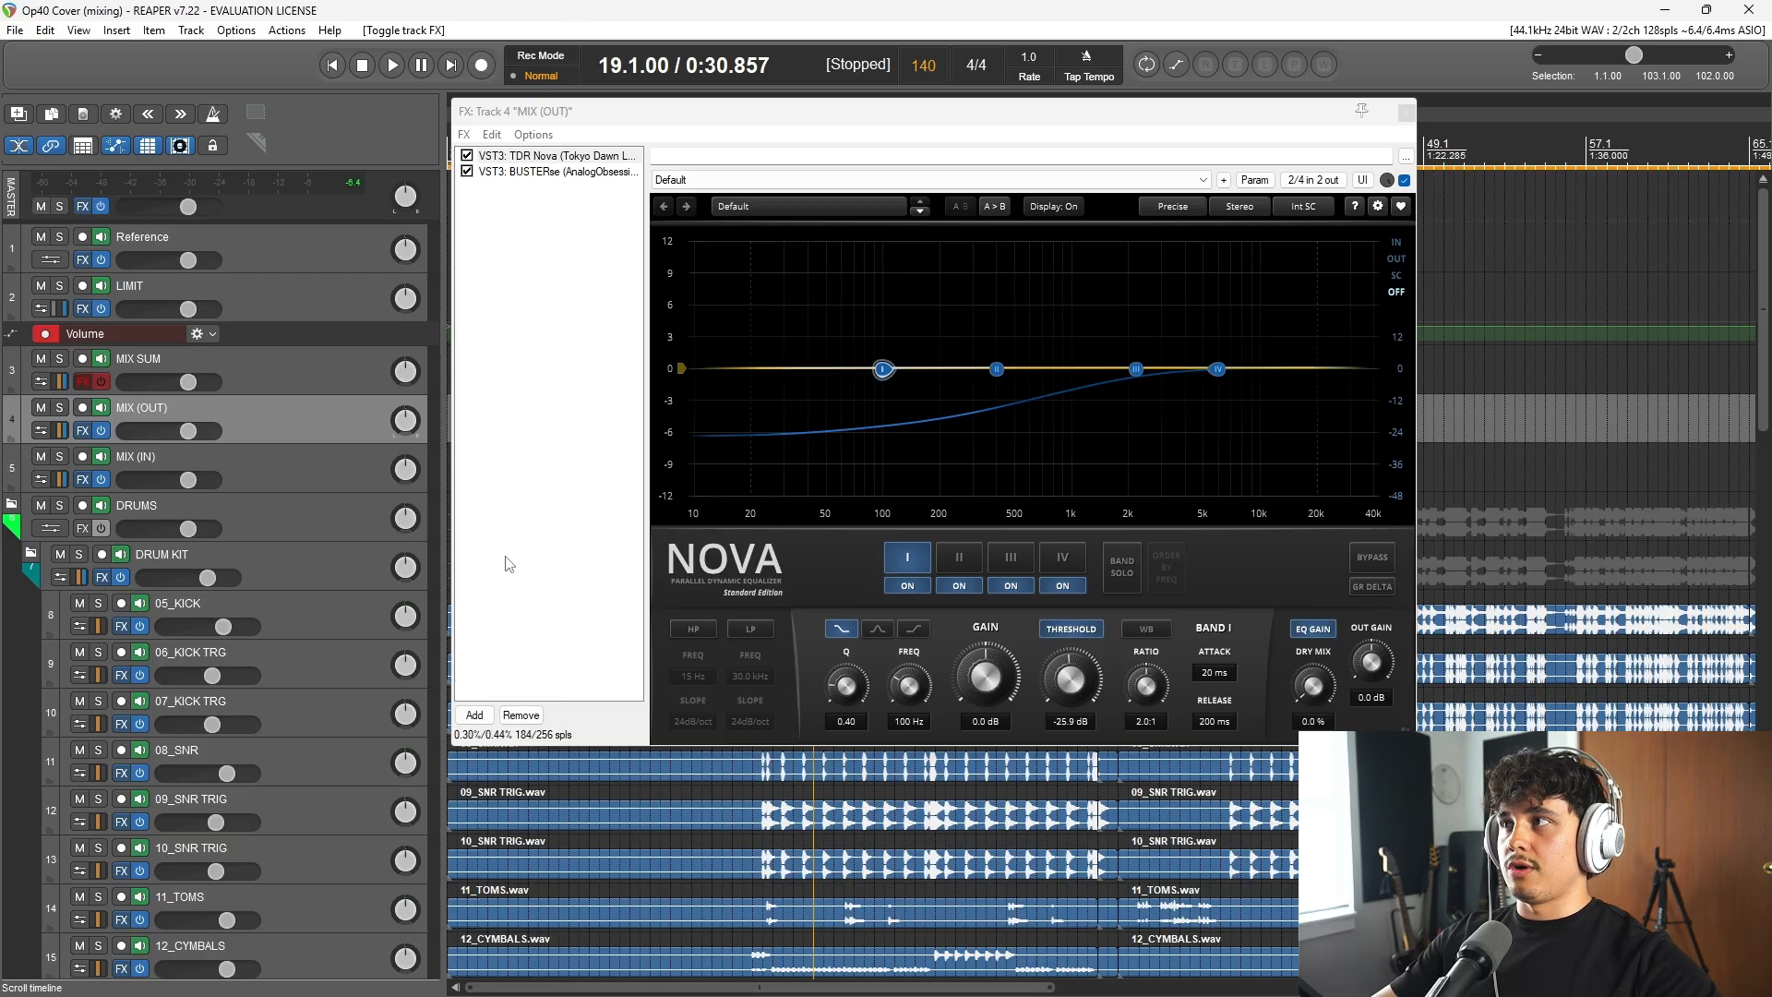
key("space")
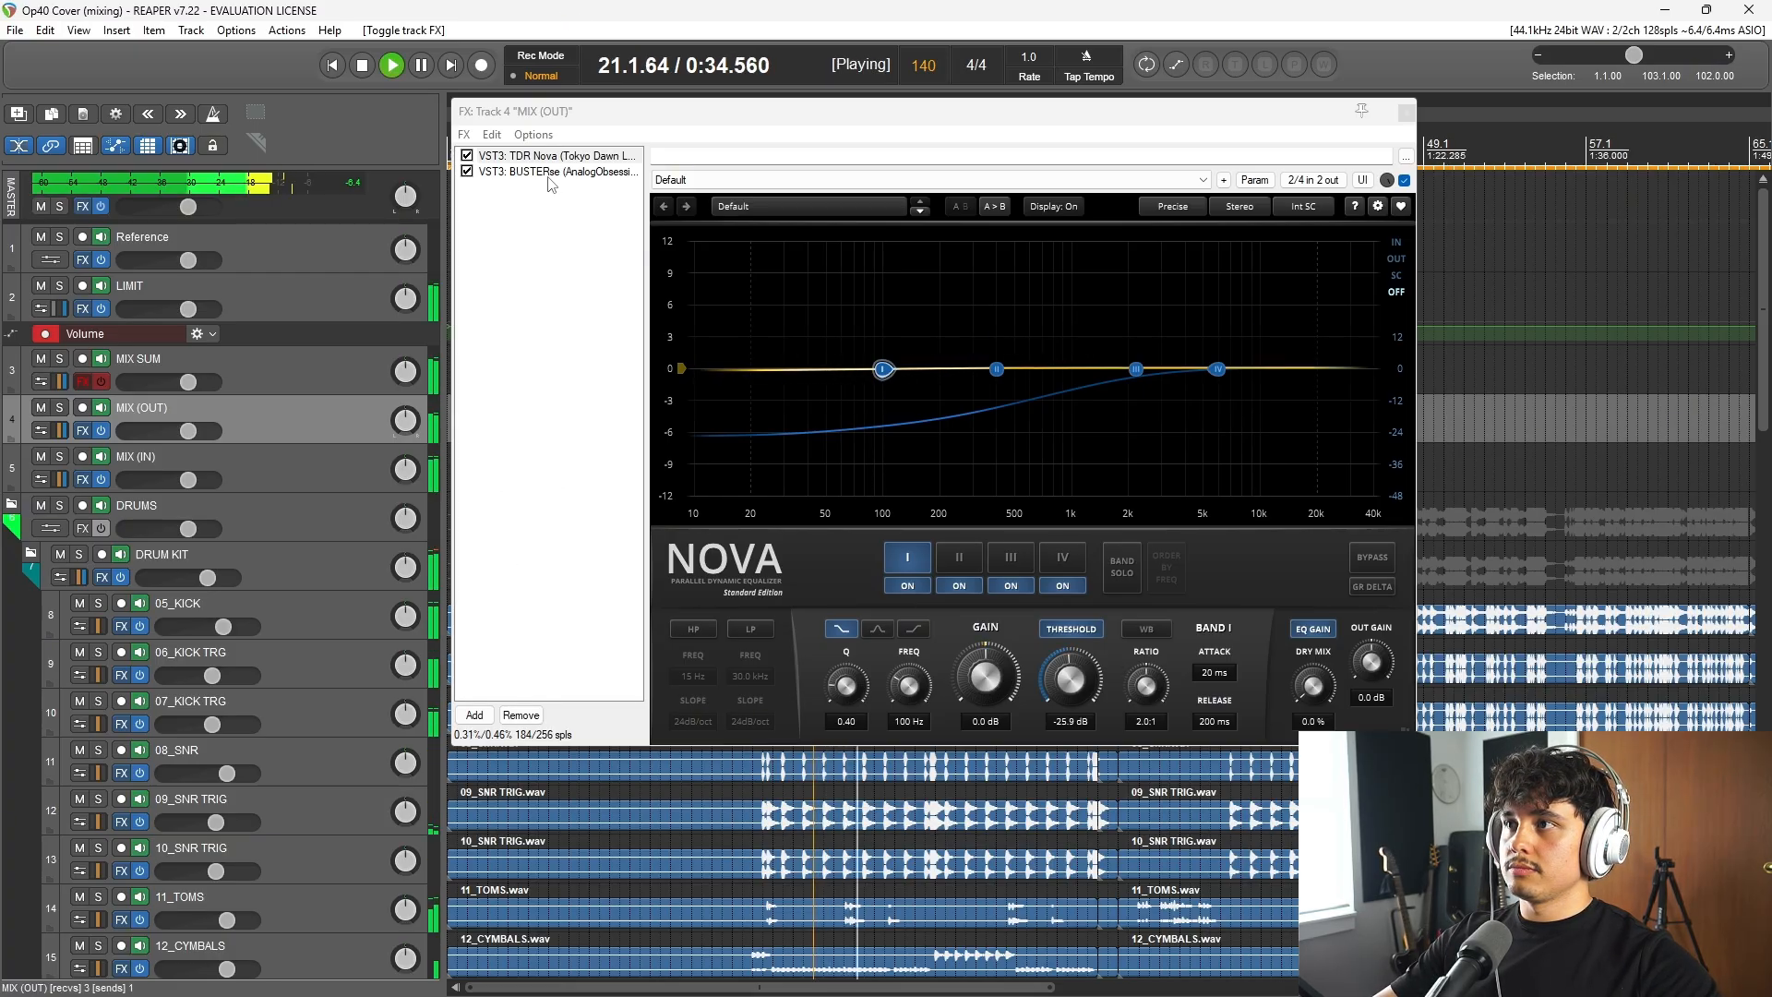
key("space")
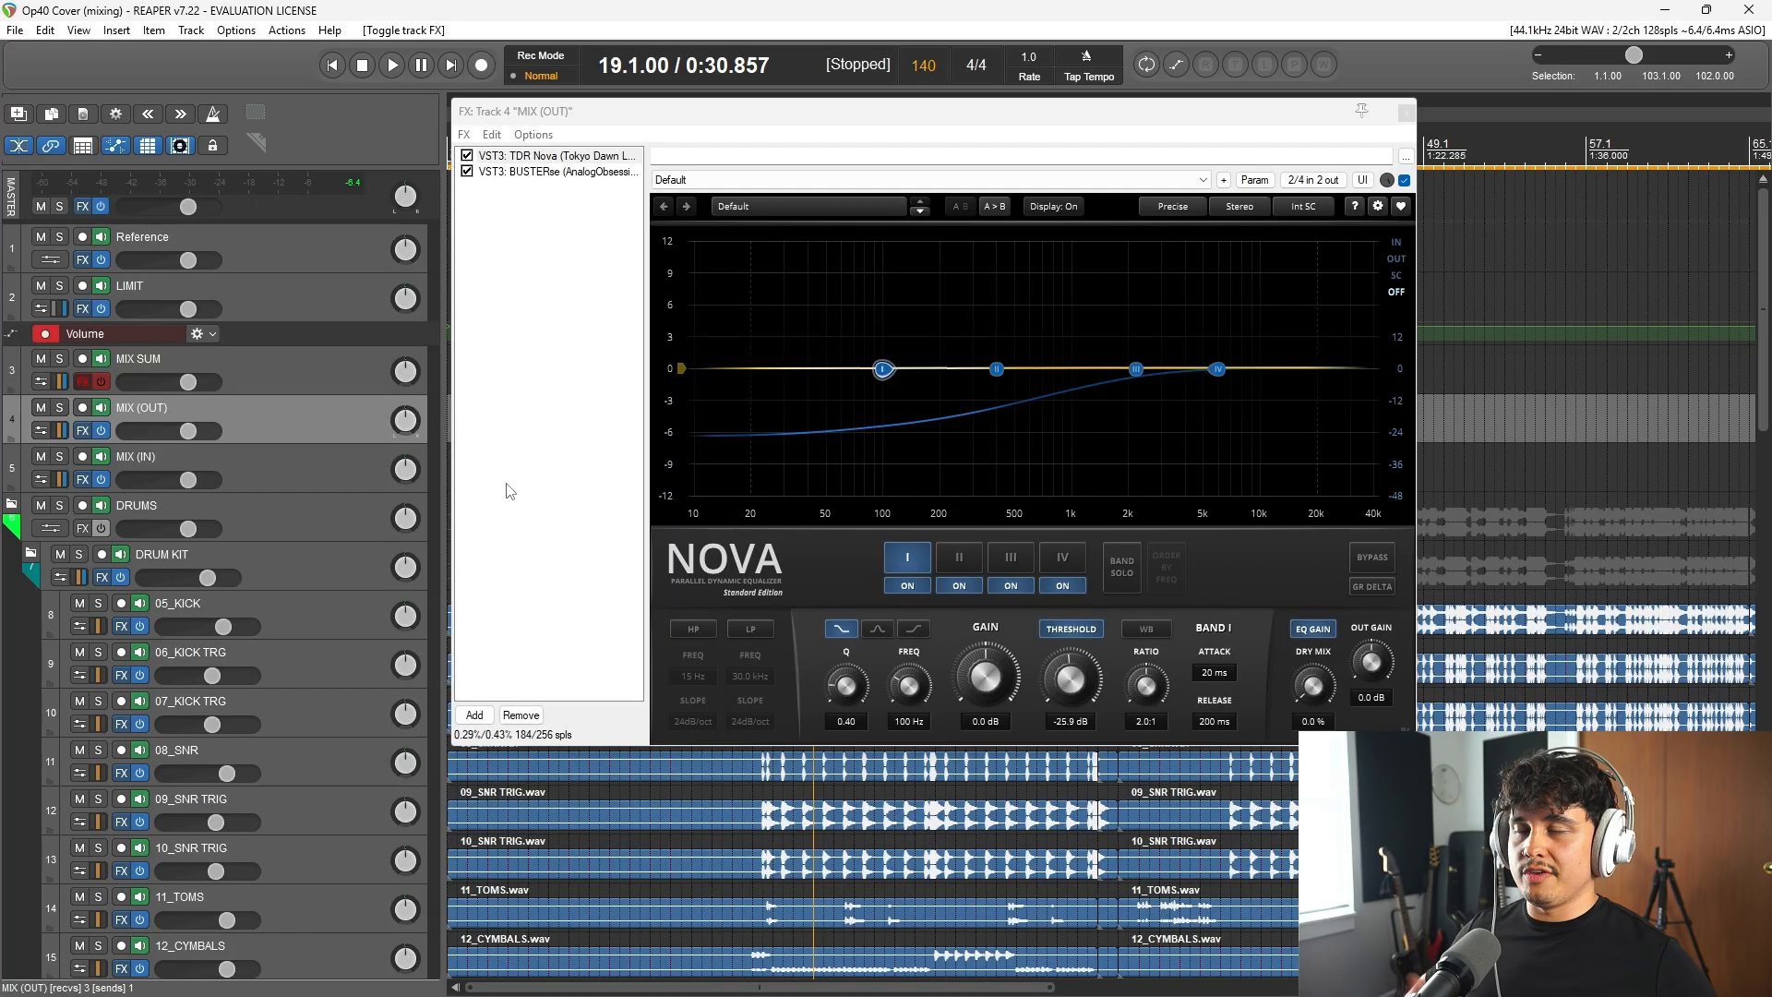
left_click(545, 173)
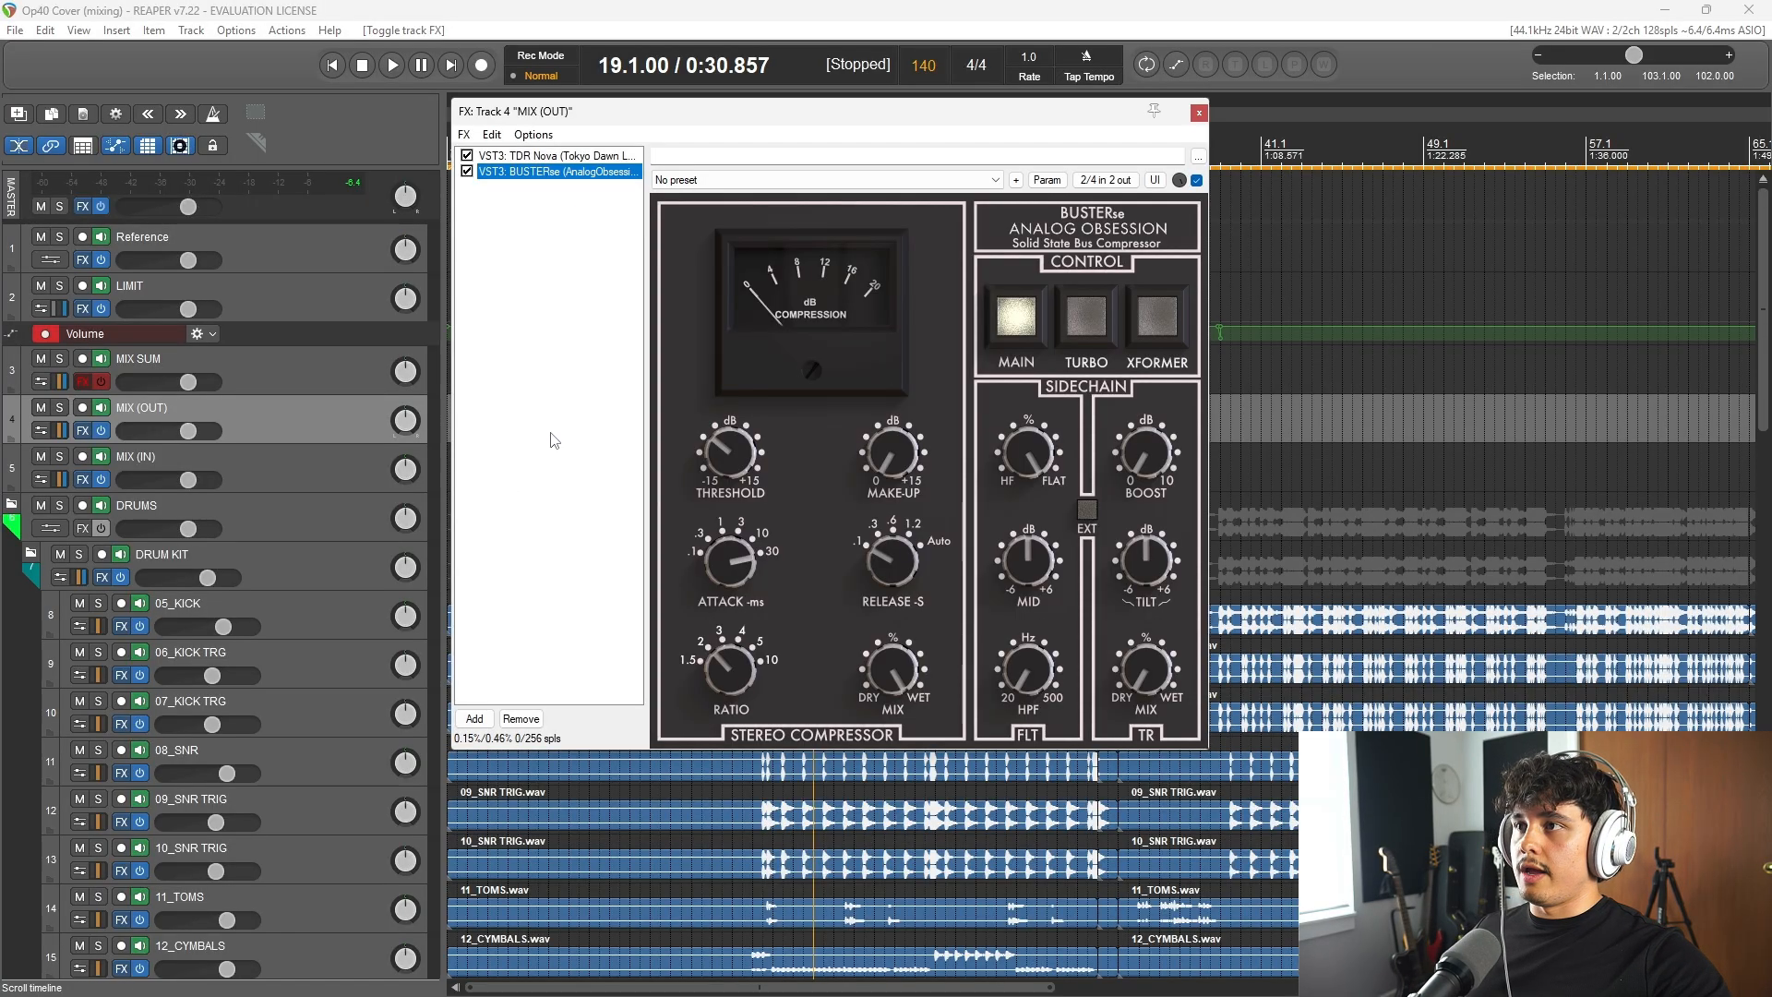
Step: Listen from bar 19 while examining BUSTERse on MIX (OUT), and close the bus's effects chain
left_click(661, 8)
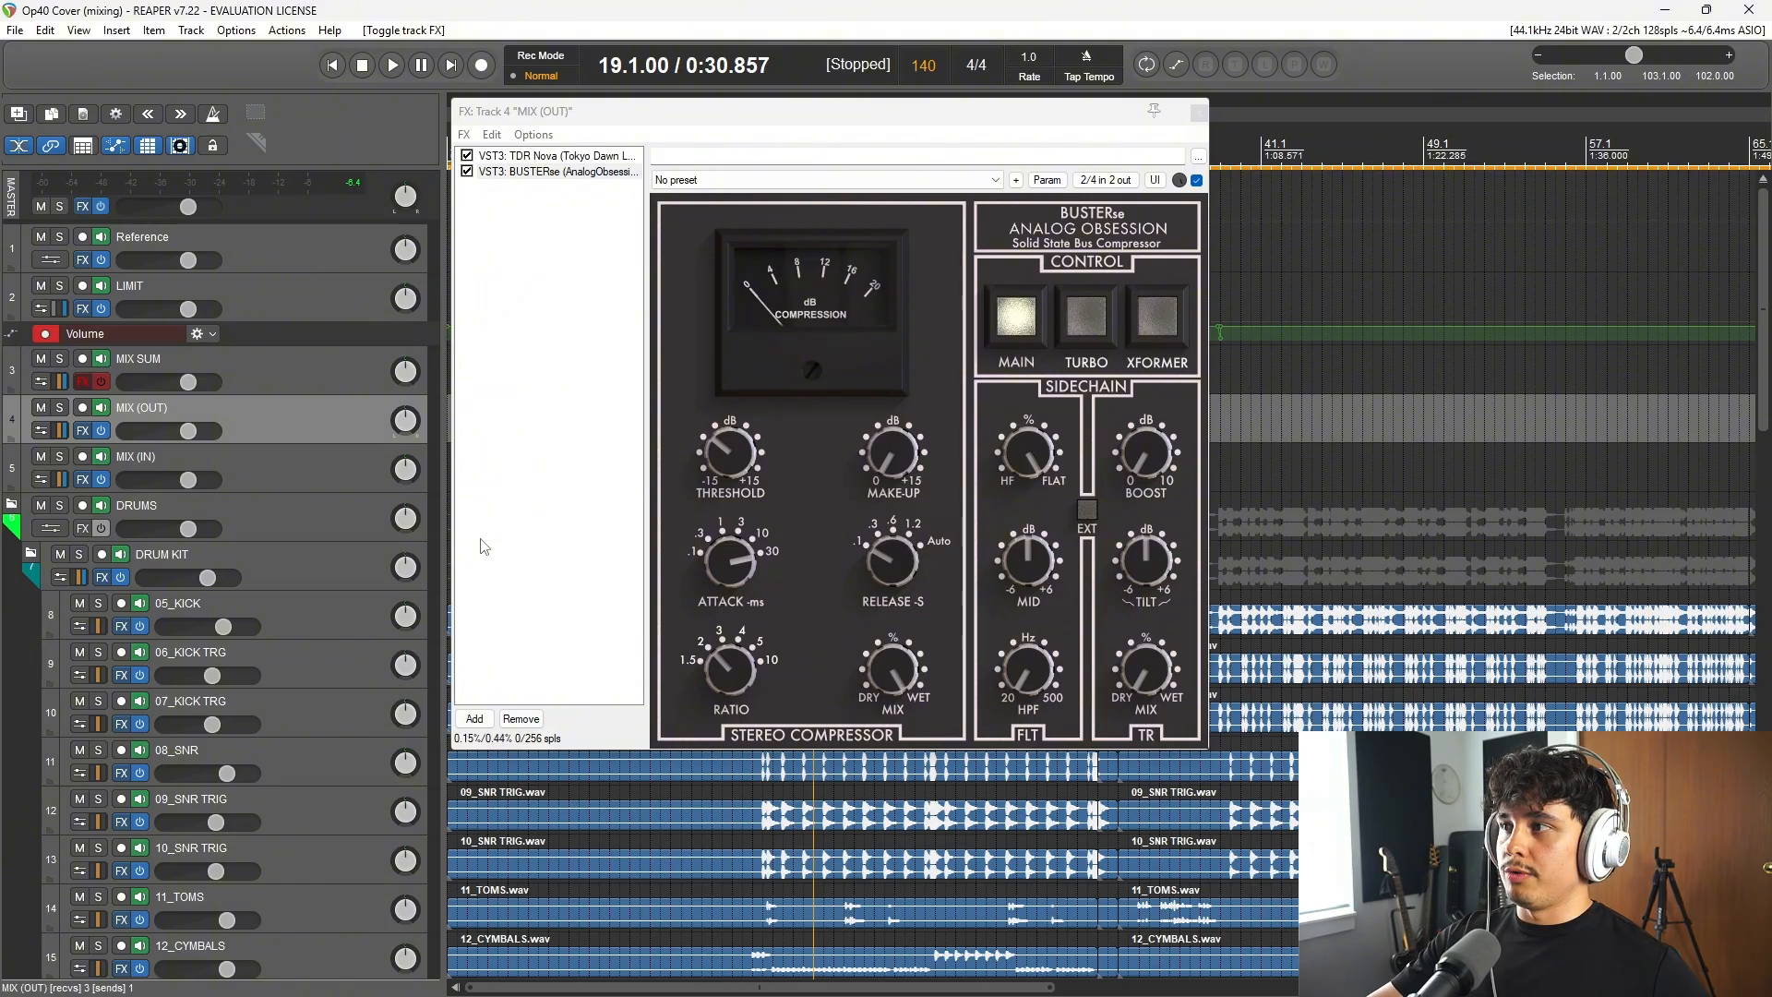
key("space")
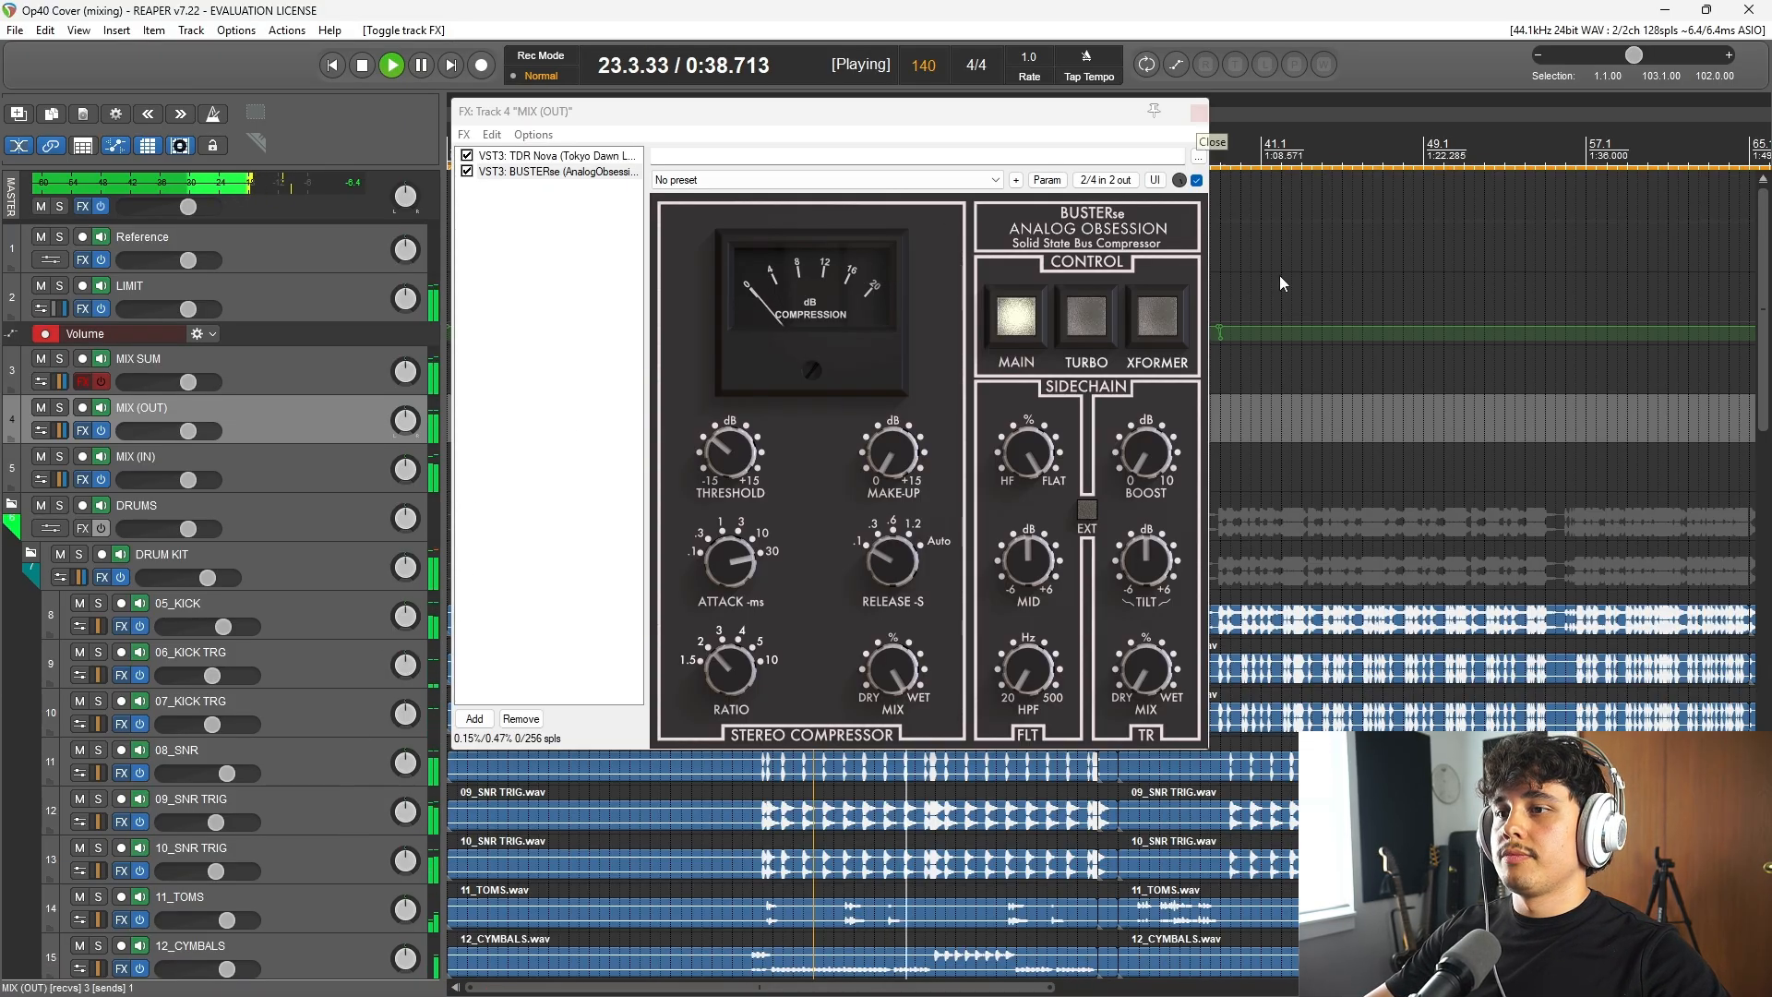
scroll(1280, 284, "down", 3)
key("space")
left_click(1199, 113)
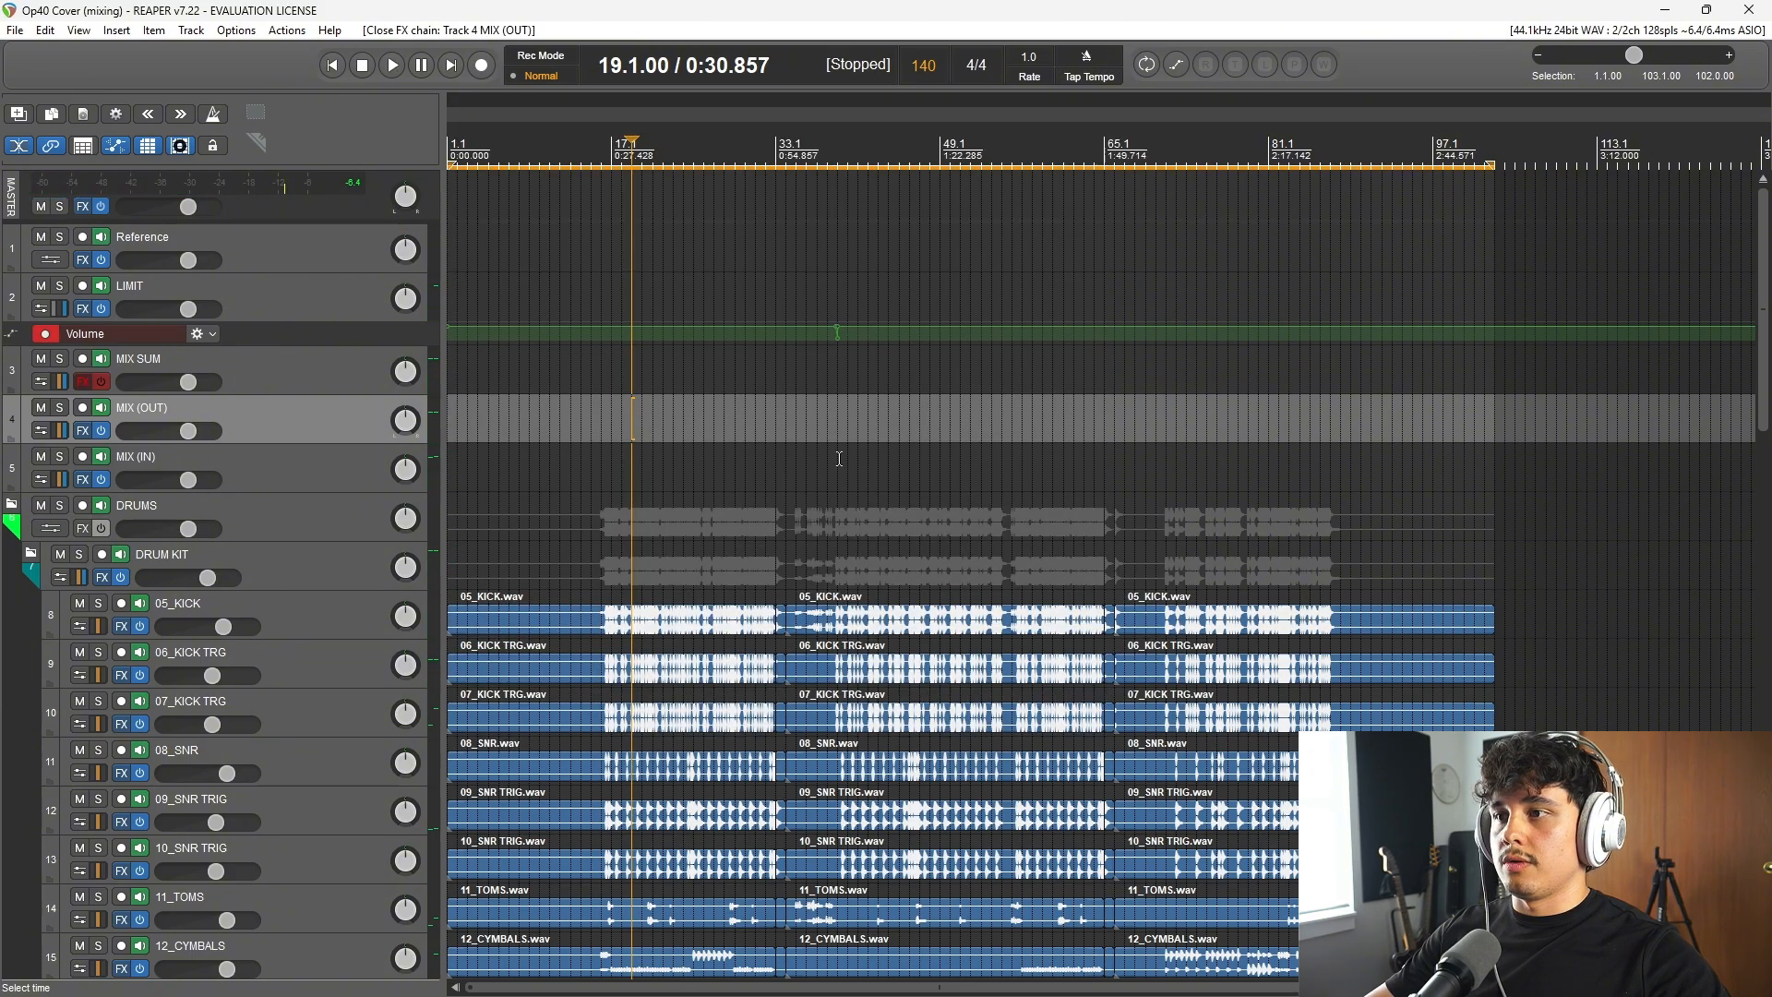
Step: Place the edit cursor at bar 39 and listen to the mix from there, selecting the MIX SUM track
left_click(847, 169)
scroll(1098, 323, "up", 4)
left_click(1090, 150)
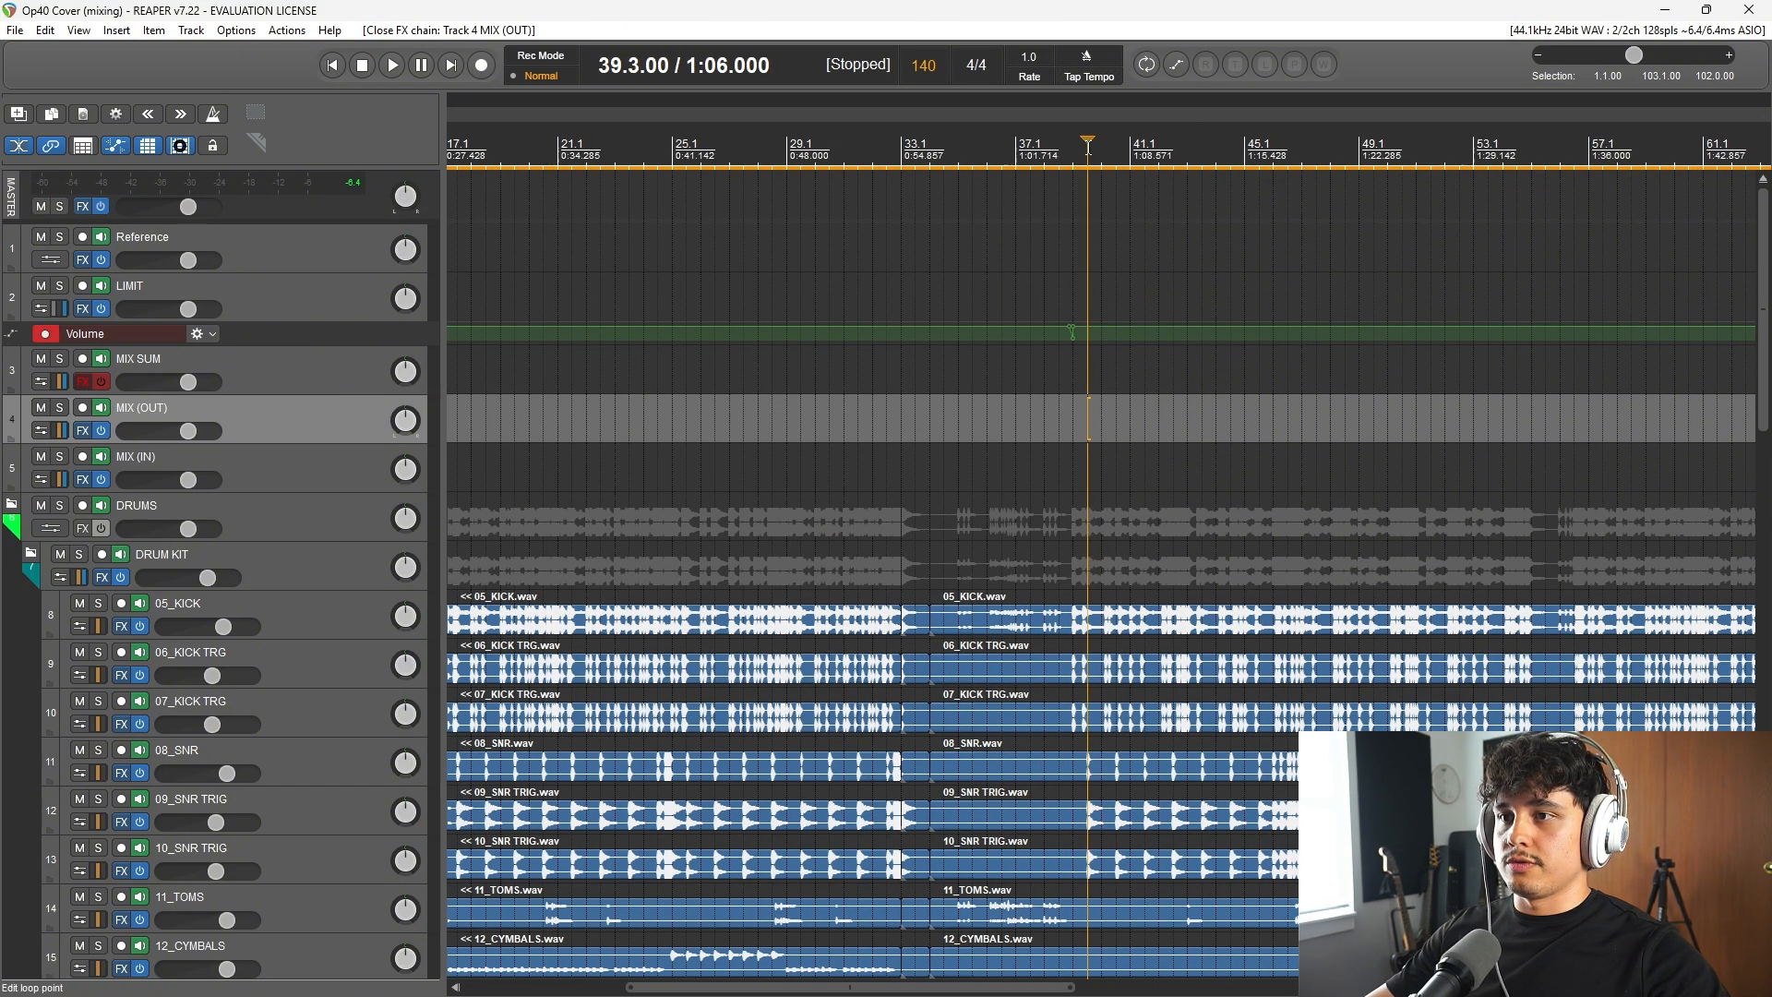
left_click(1073, 150)
key("space")
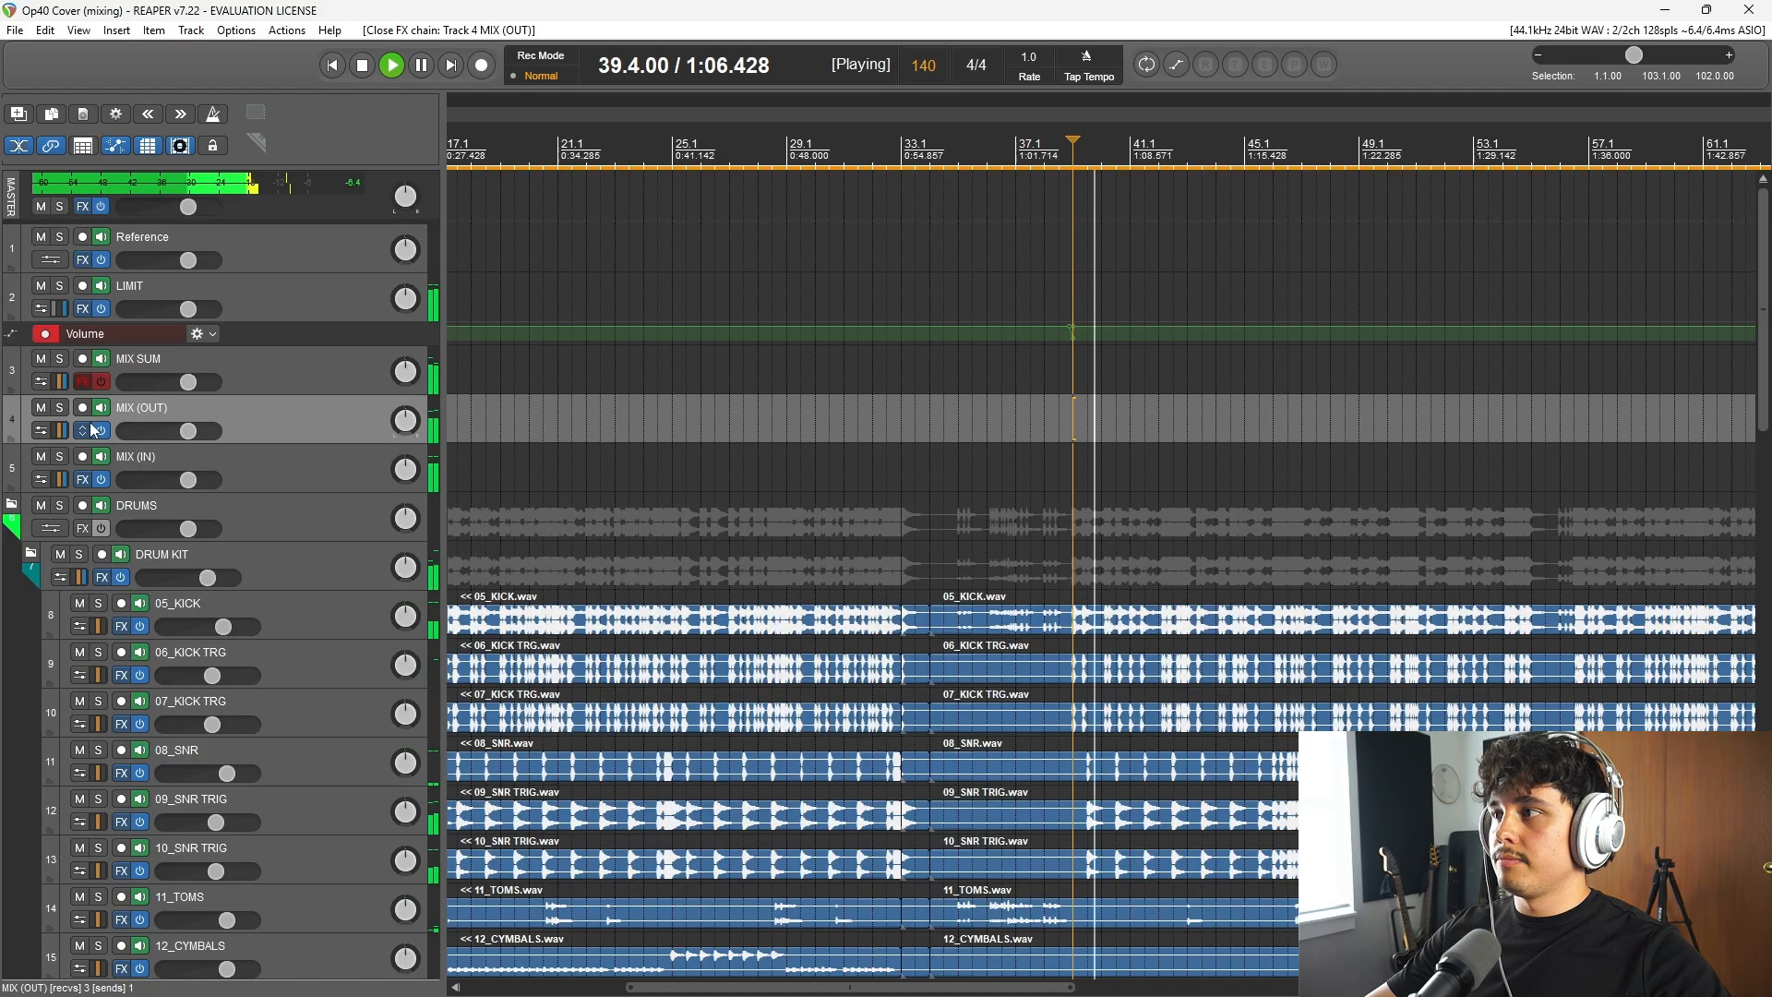
left_click(305, 374)
key("space")
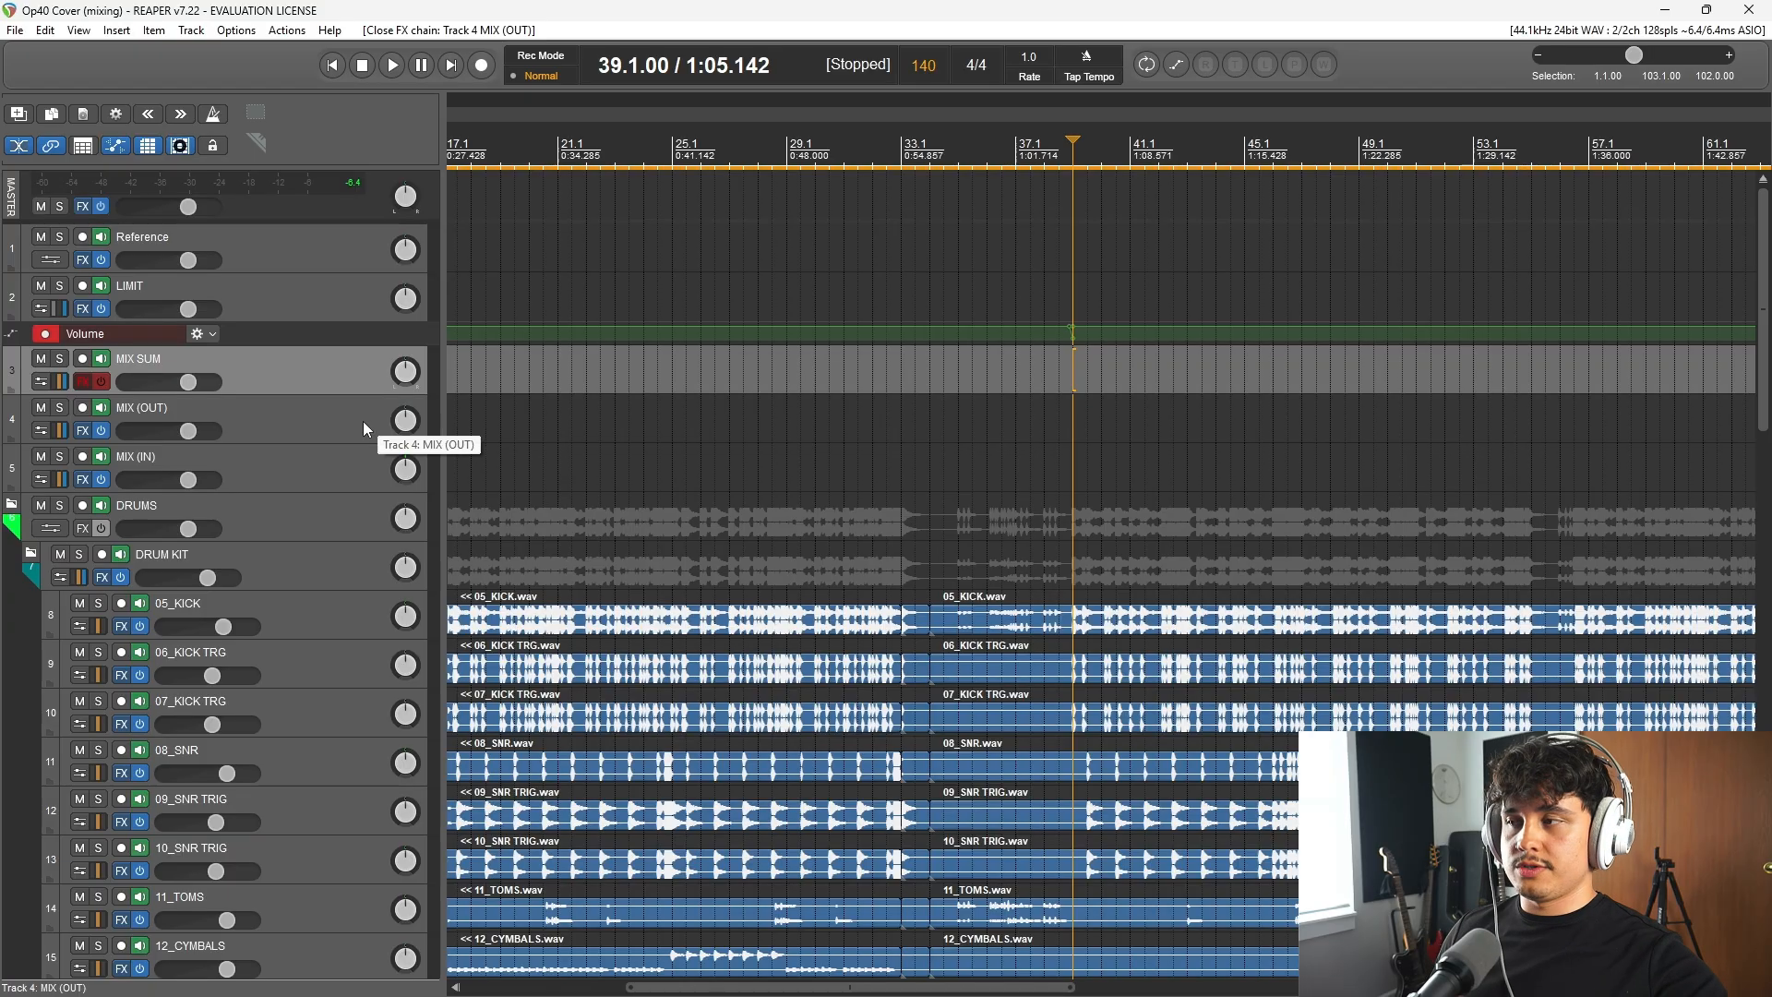
Step: Open the MIX SUM routing to examine its receives from MIX (OUT) and MIX (IN), and close it
mouse_move(1766, 330)
left_mouse_down()
mouse_move(1763, 519)
mouse_move(1763, 308)
left_mouse_up()
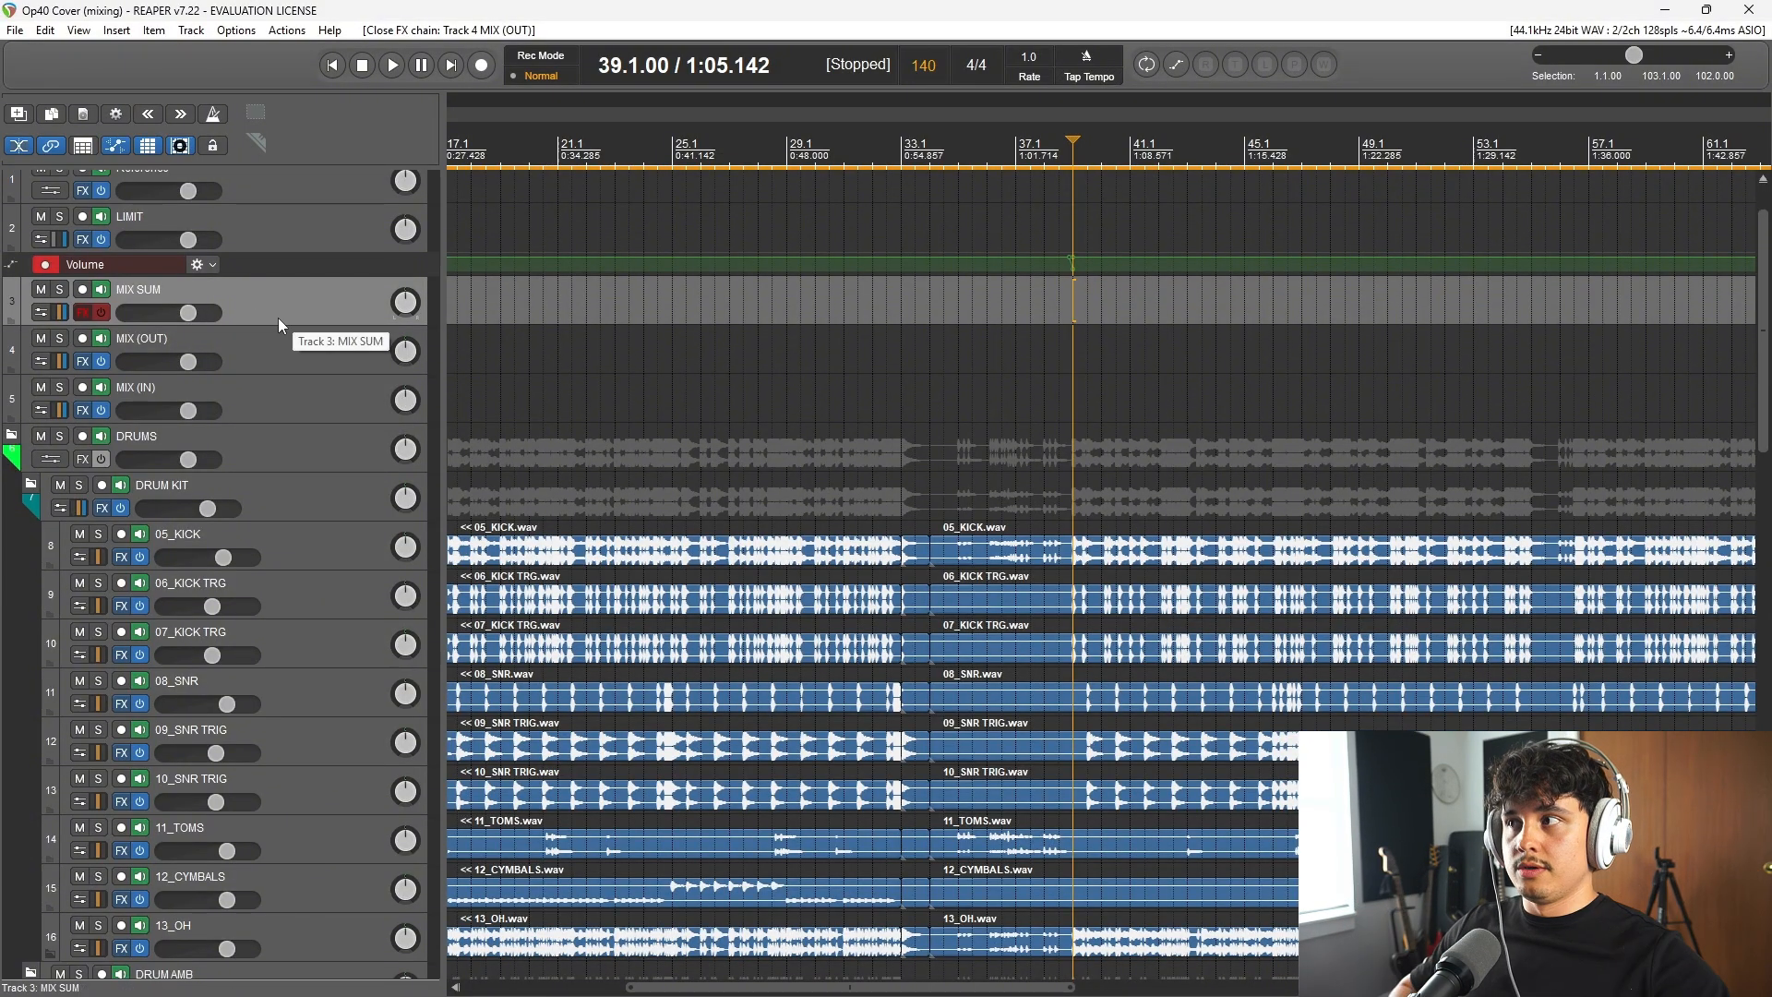
left_click(63, 312)
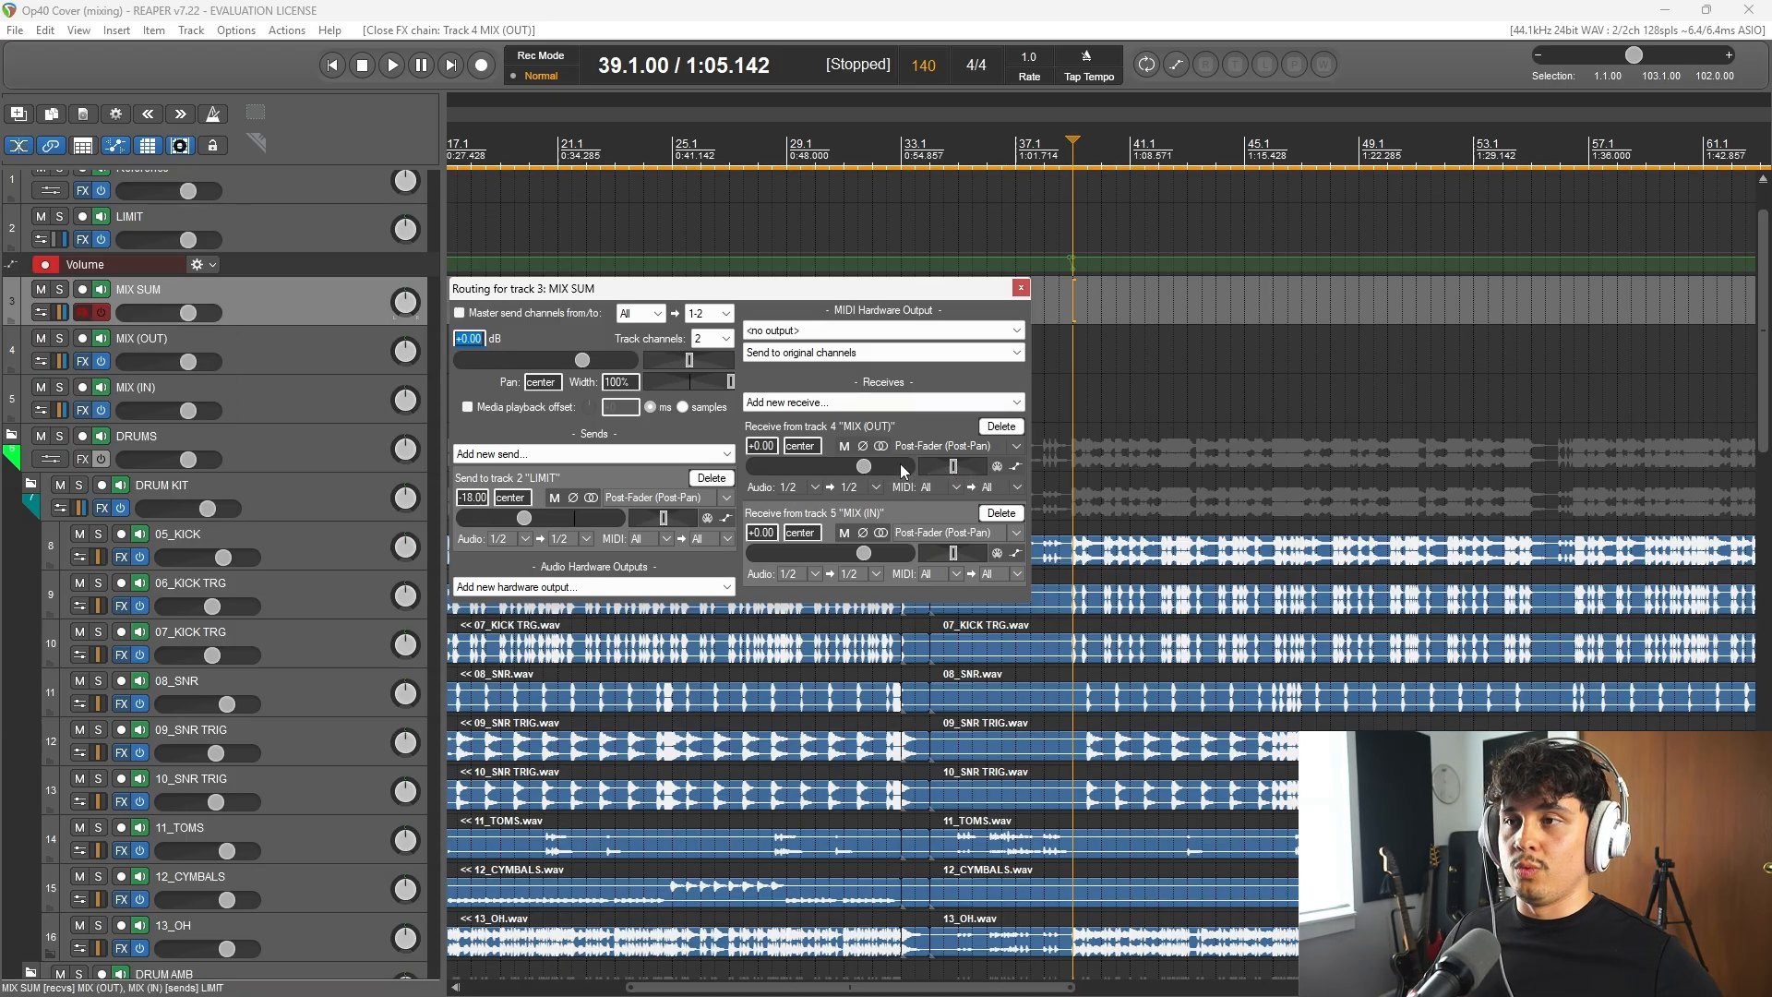
left_click(1021, 288)
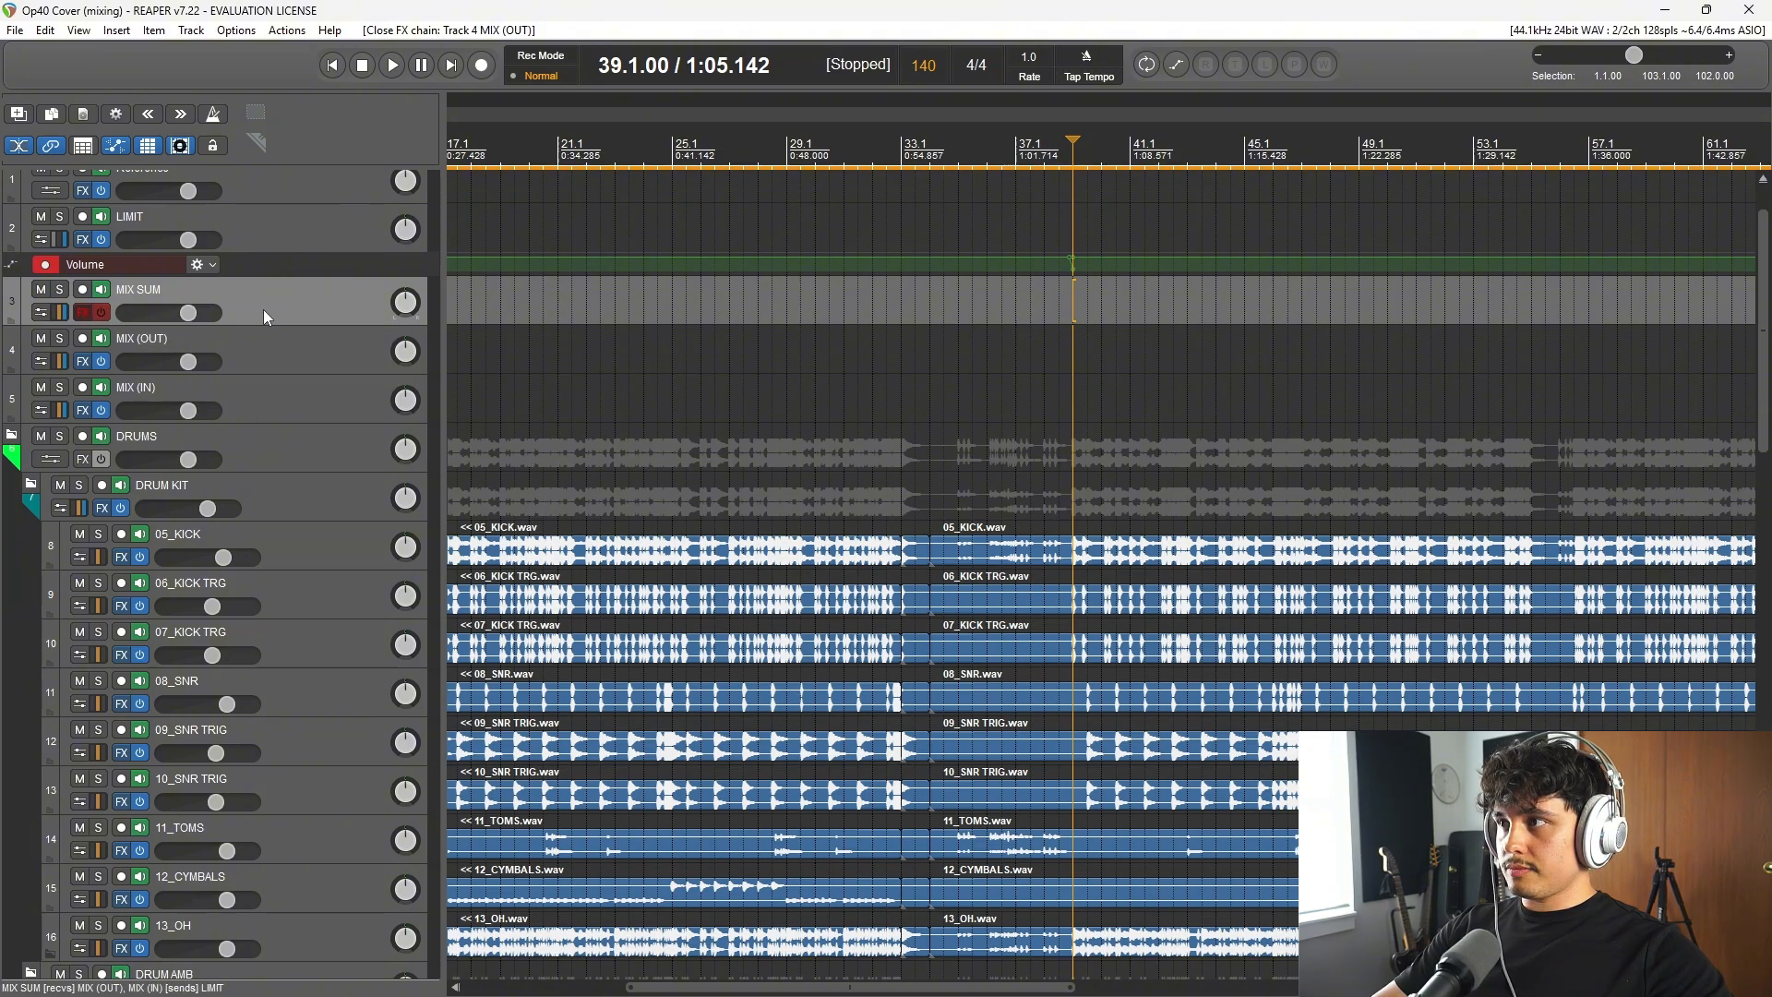
Step: Turn on MIX SUM's effects and remove the unused Initial Clipper, ReaEQ and both TDR Nova instances from its chain
left_click(102, 313)
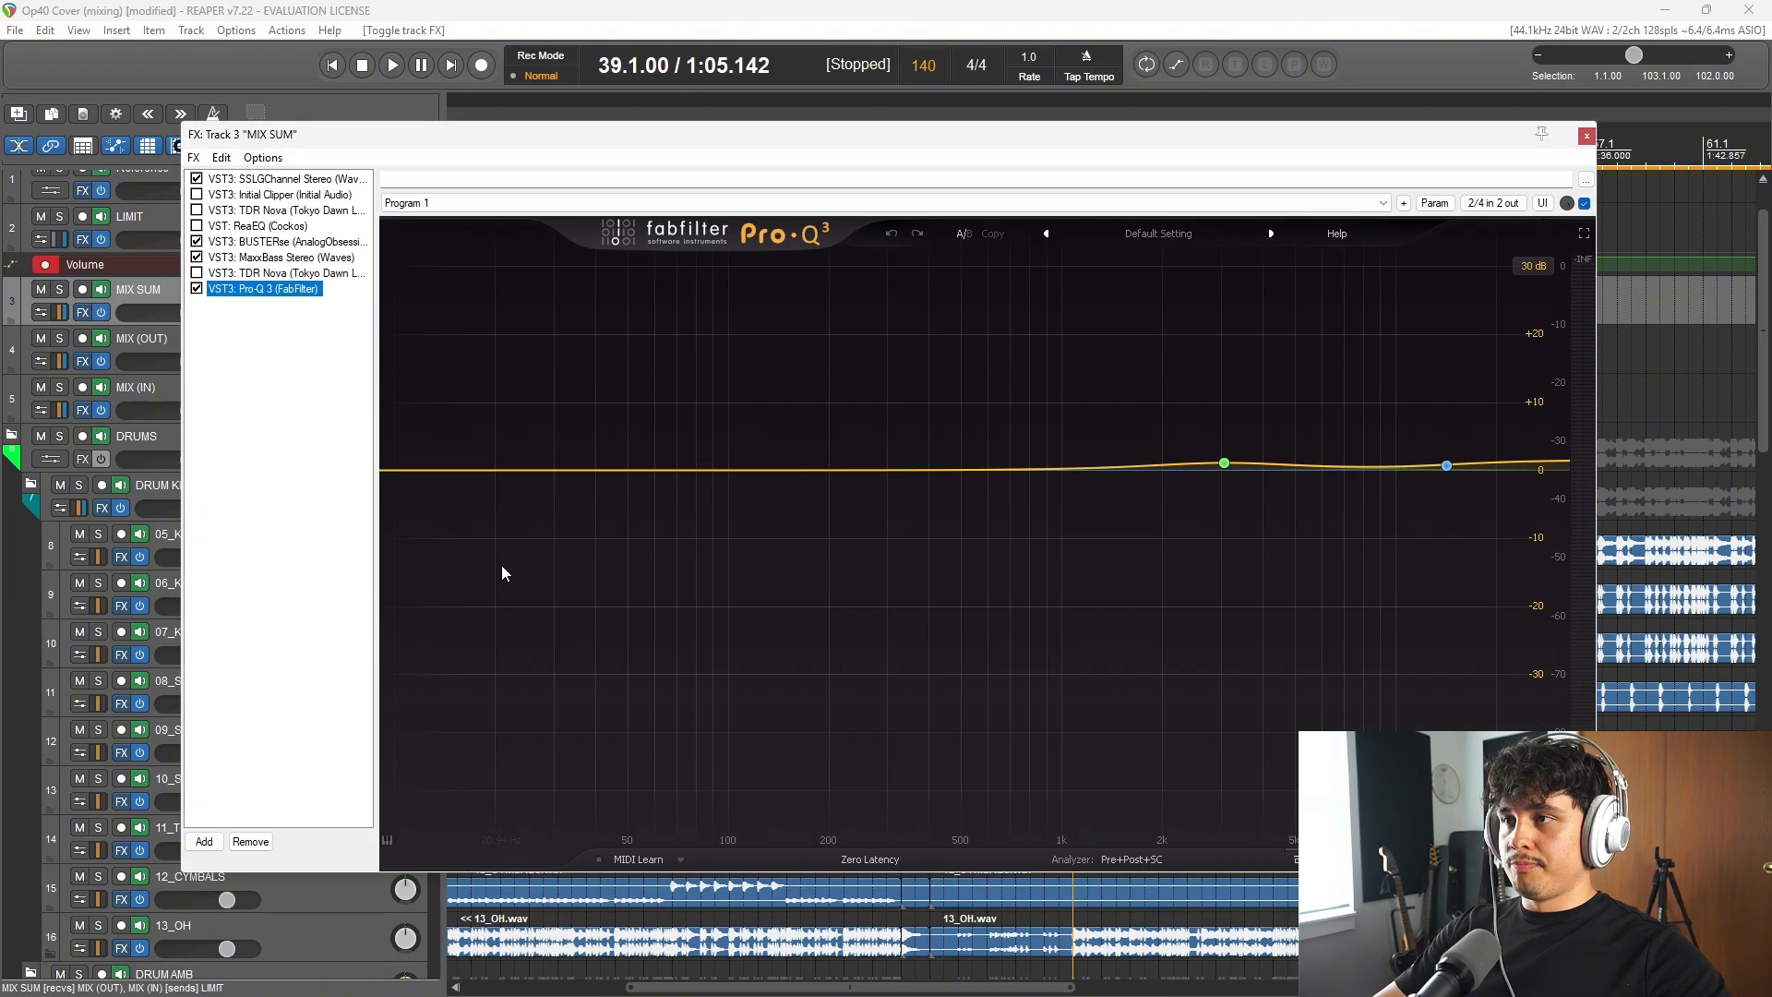
left_click(271, 196)
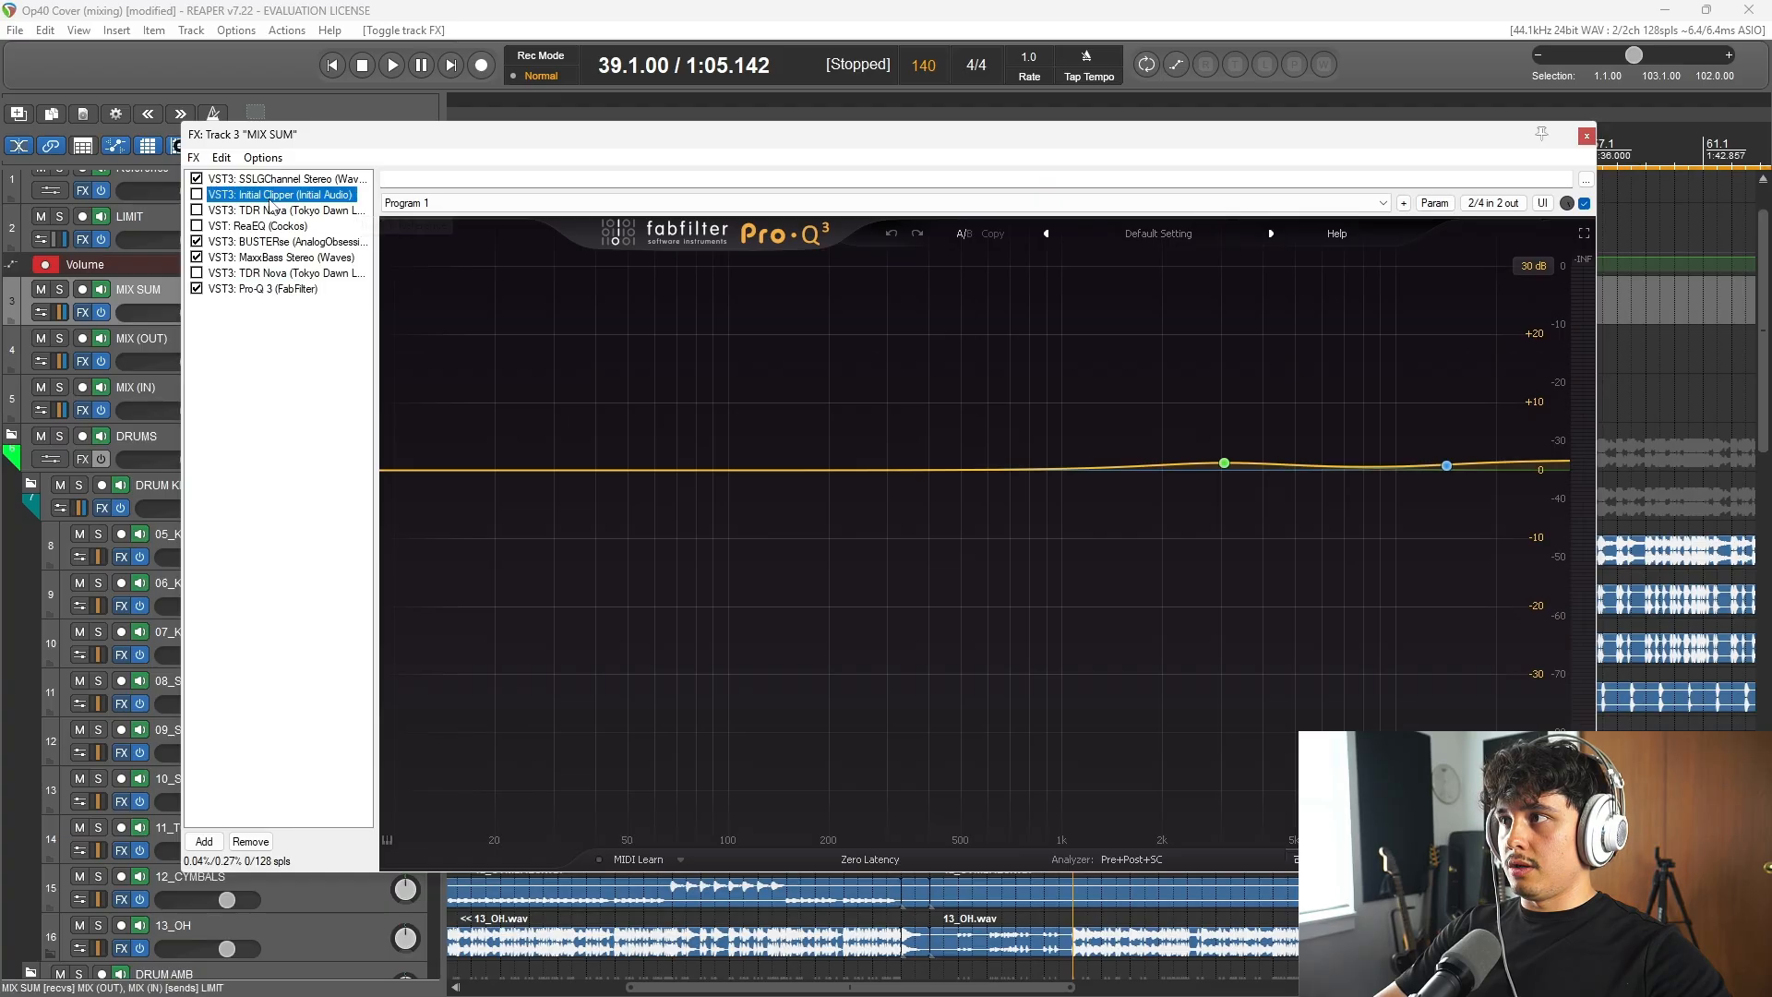
key("Delete")
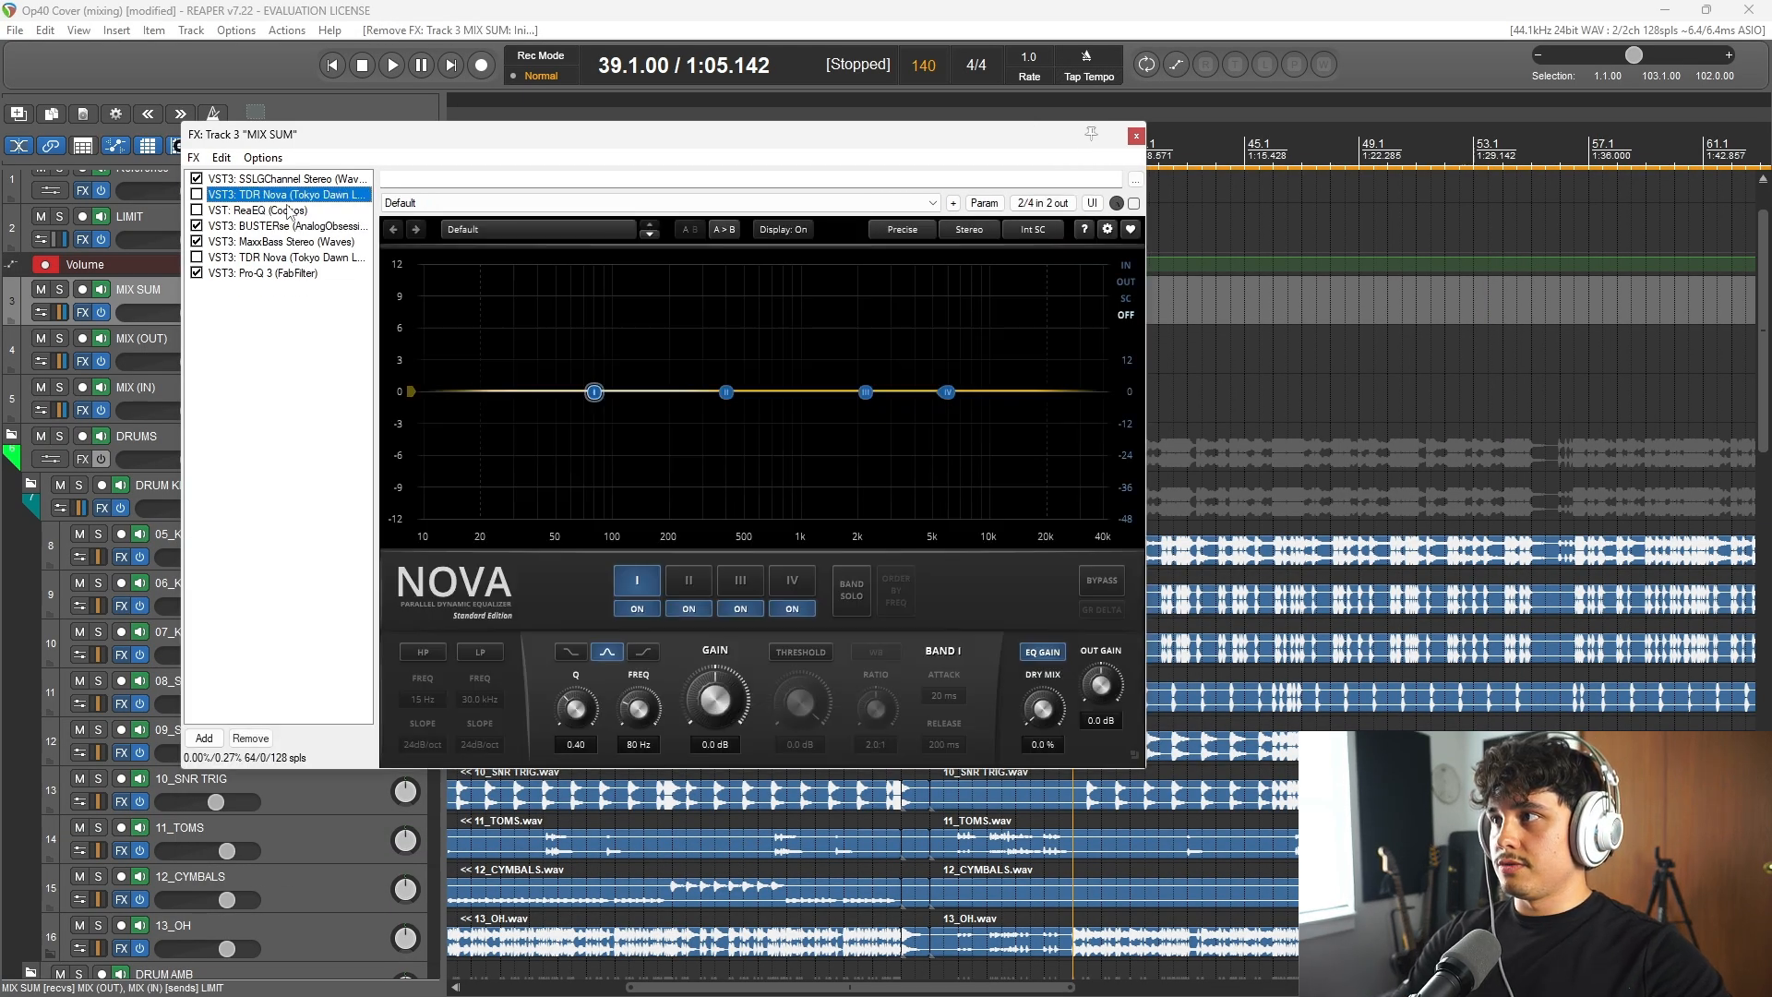
key("Delete")
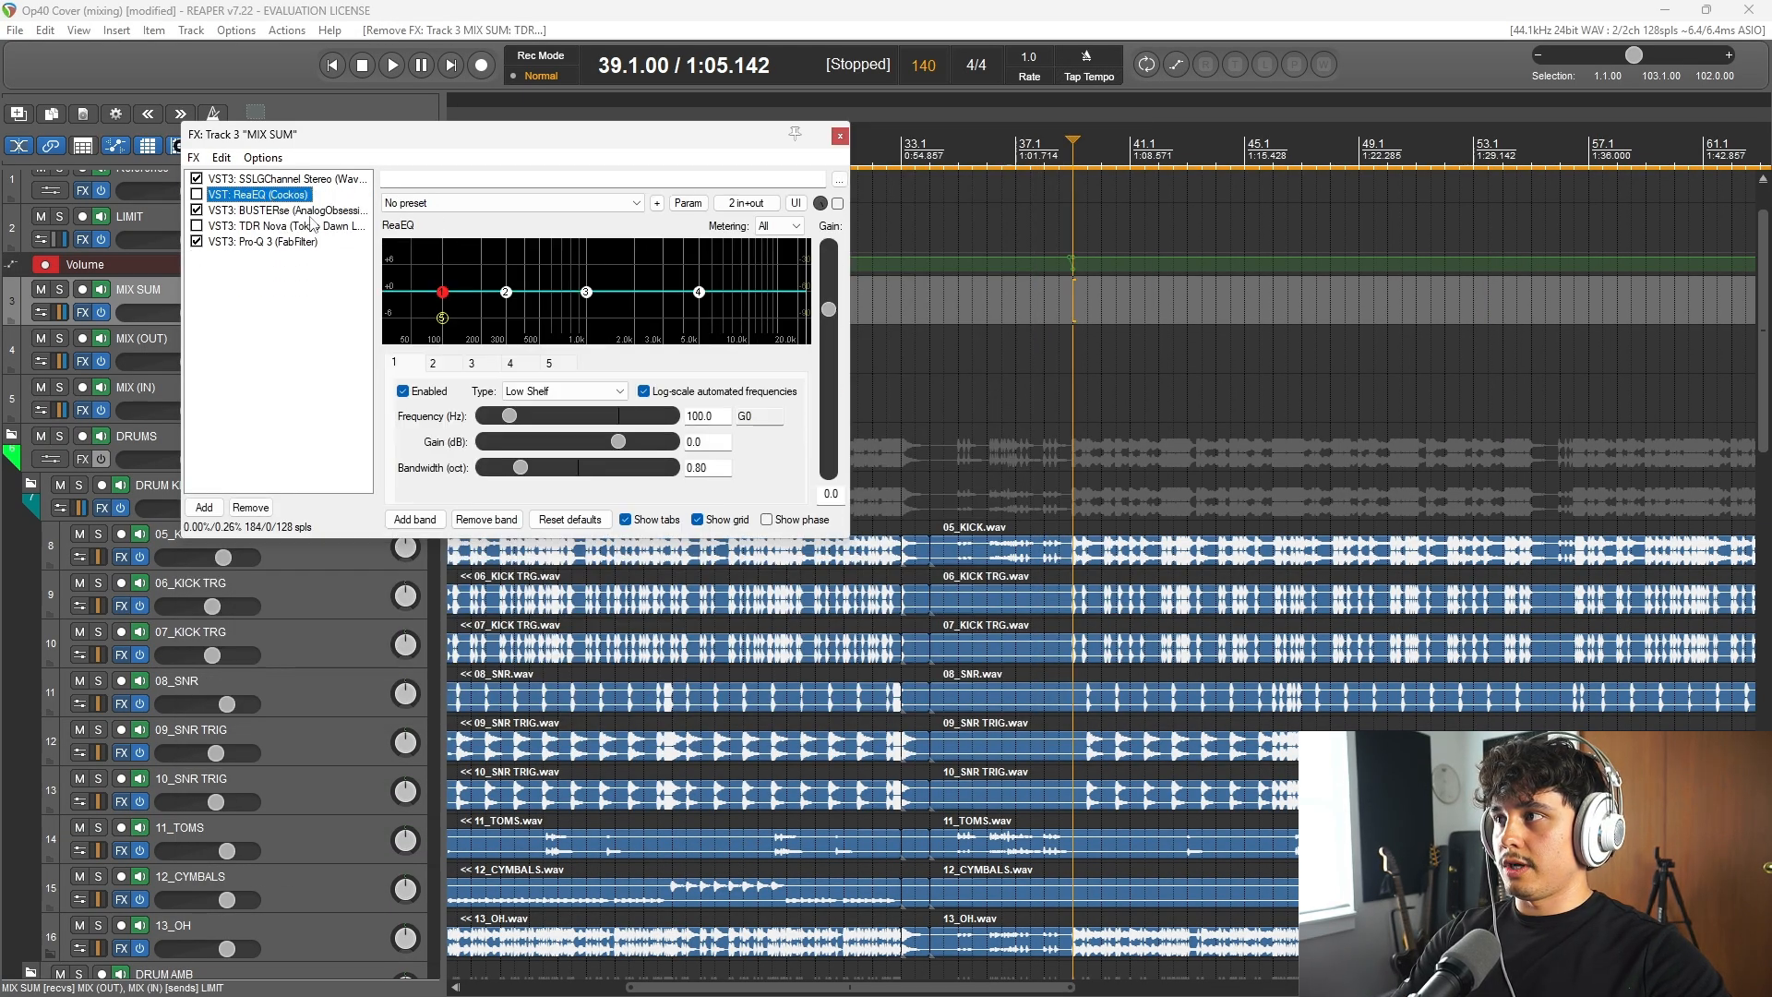
key("Delete")
left_click(272, 226)
key("Delete")
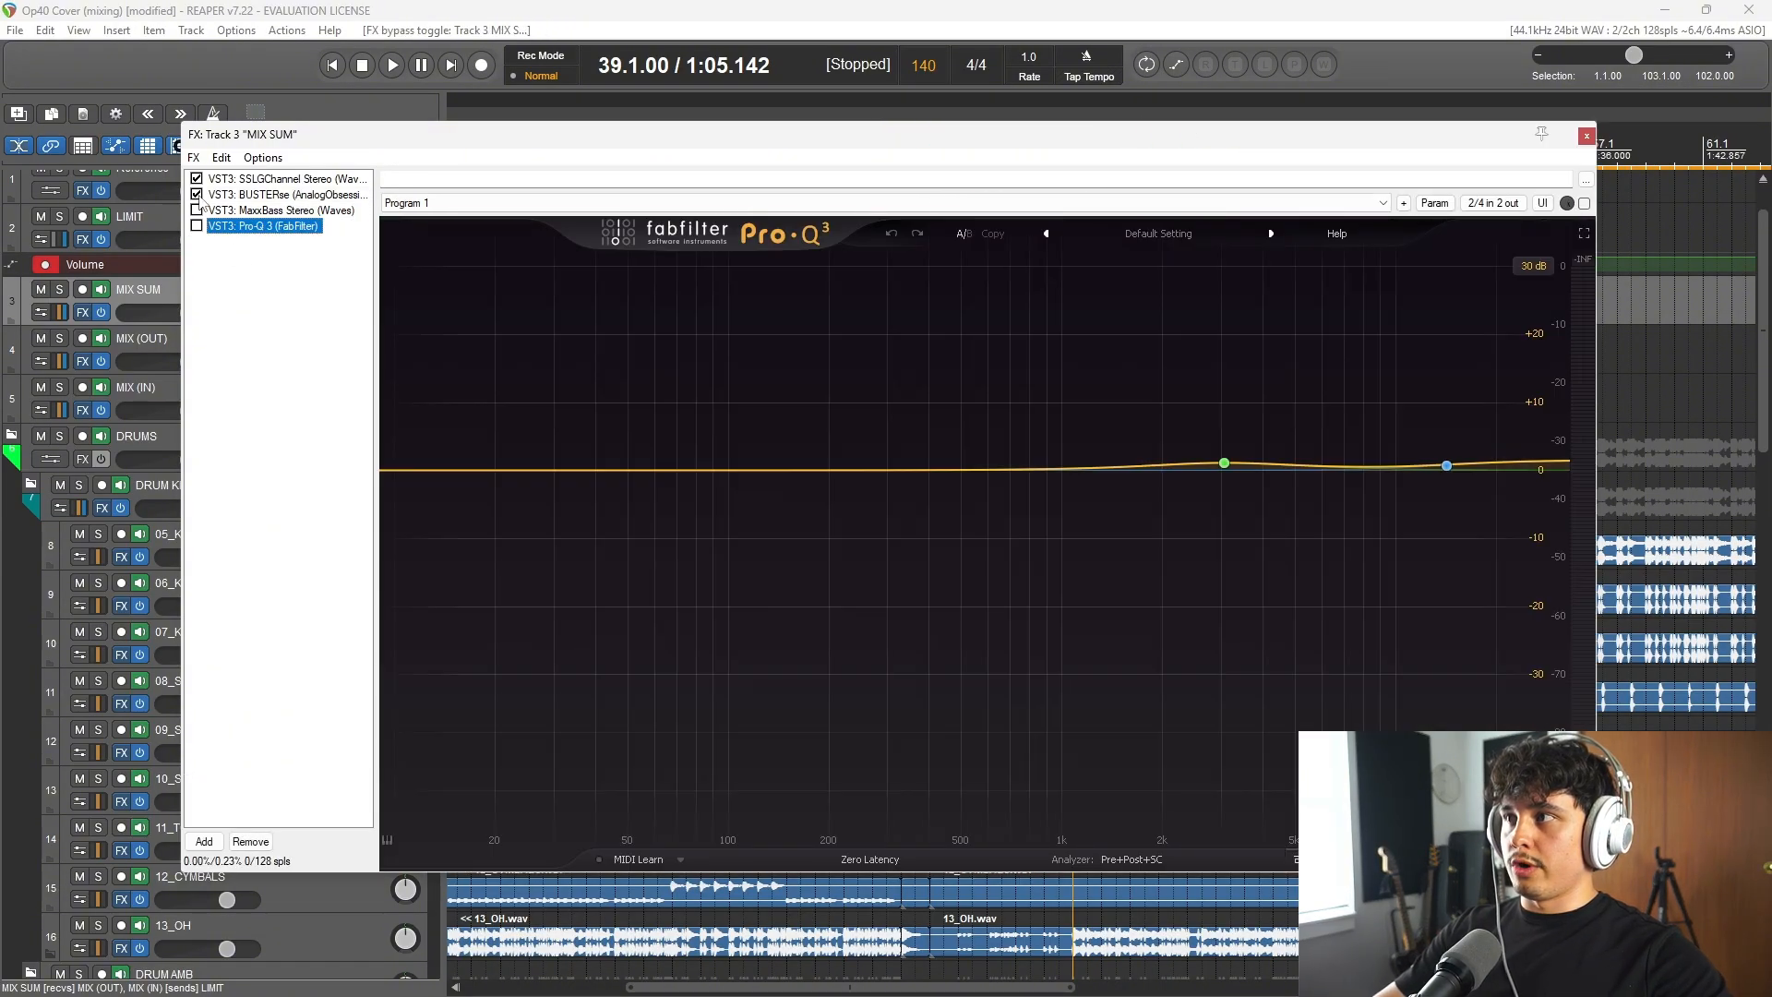
Step: Bypass MIX SUM's remaining plugins, and play from bar 39 while switching only SSLGChannel on and off, leaving it on
left_click(242, 180)
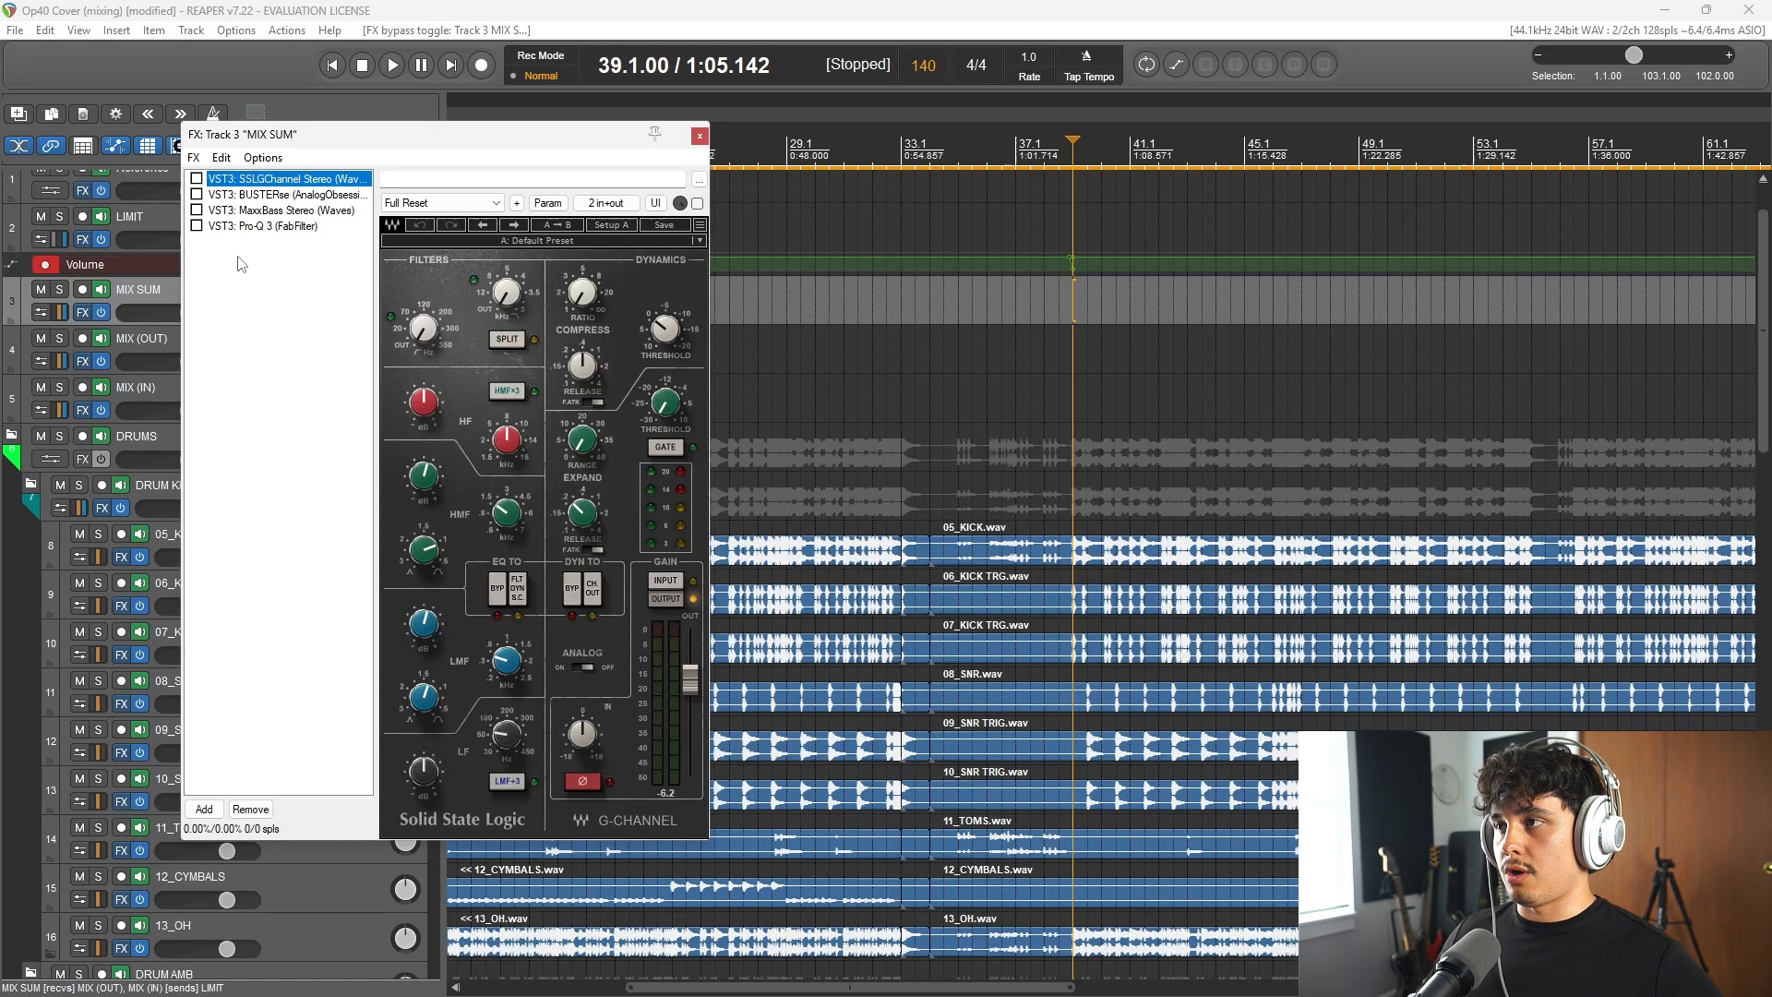
left_click(481, 6)
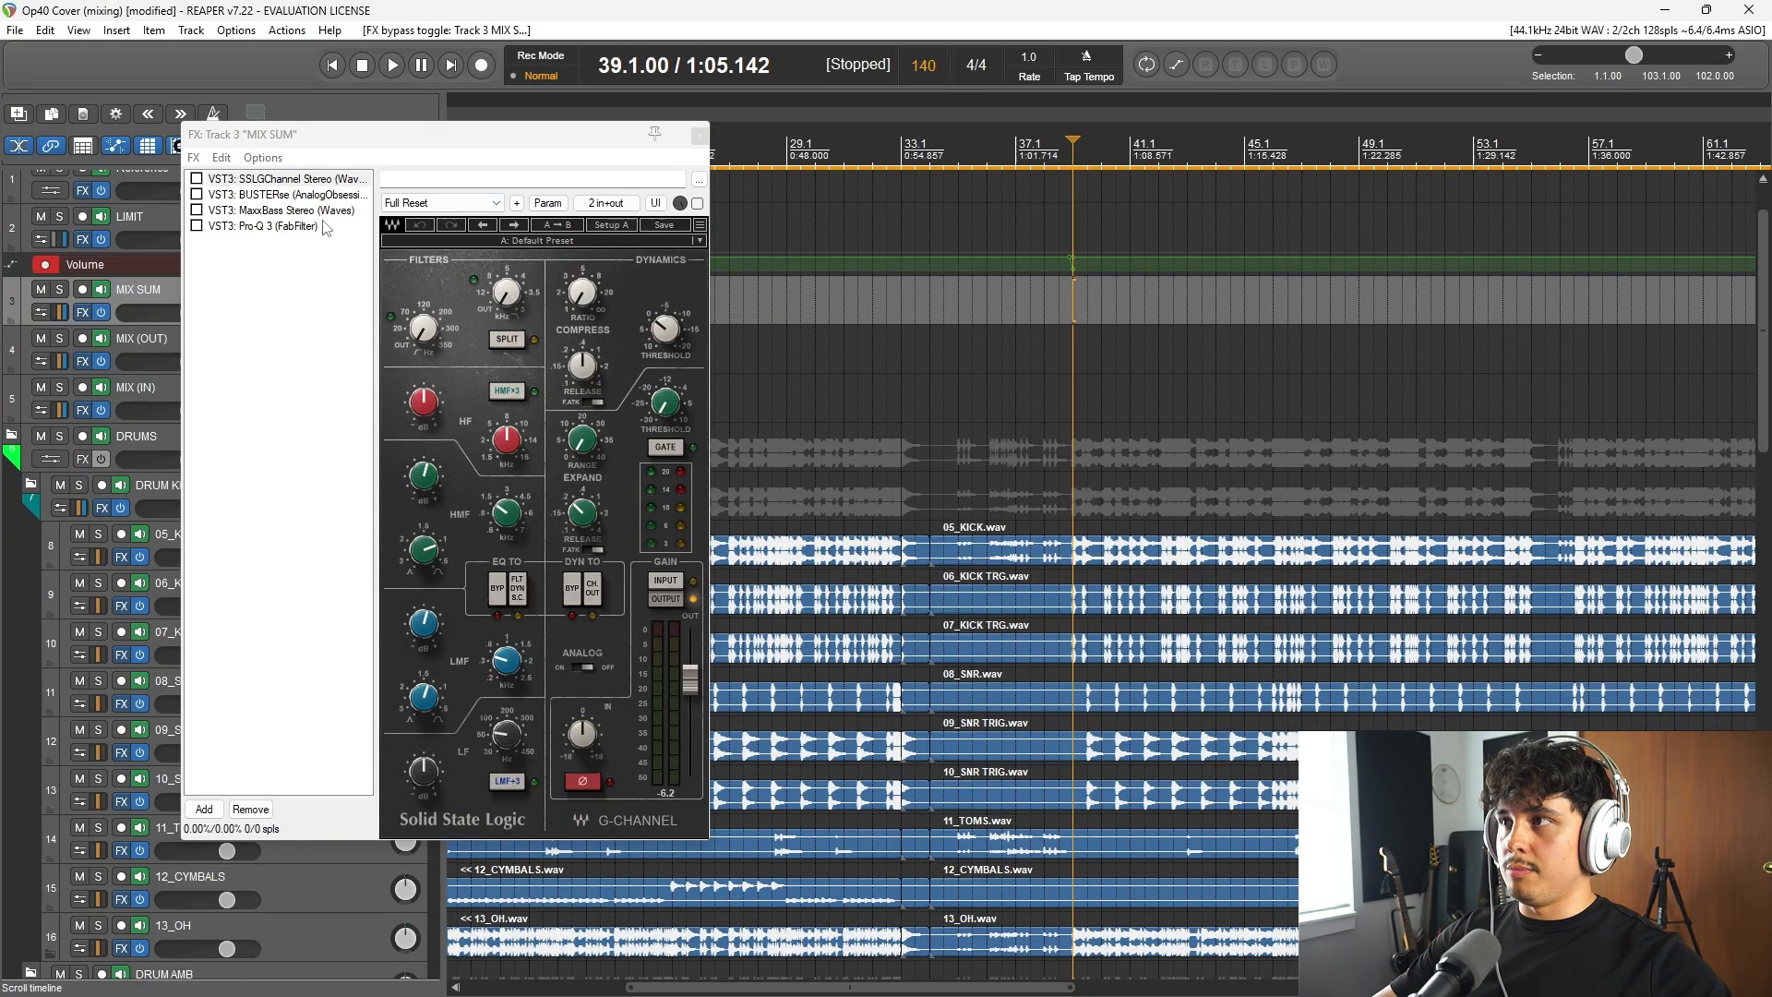
key("space")
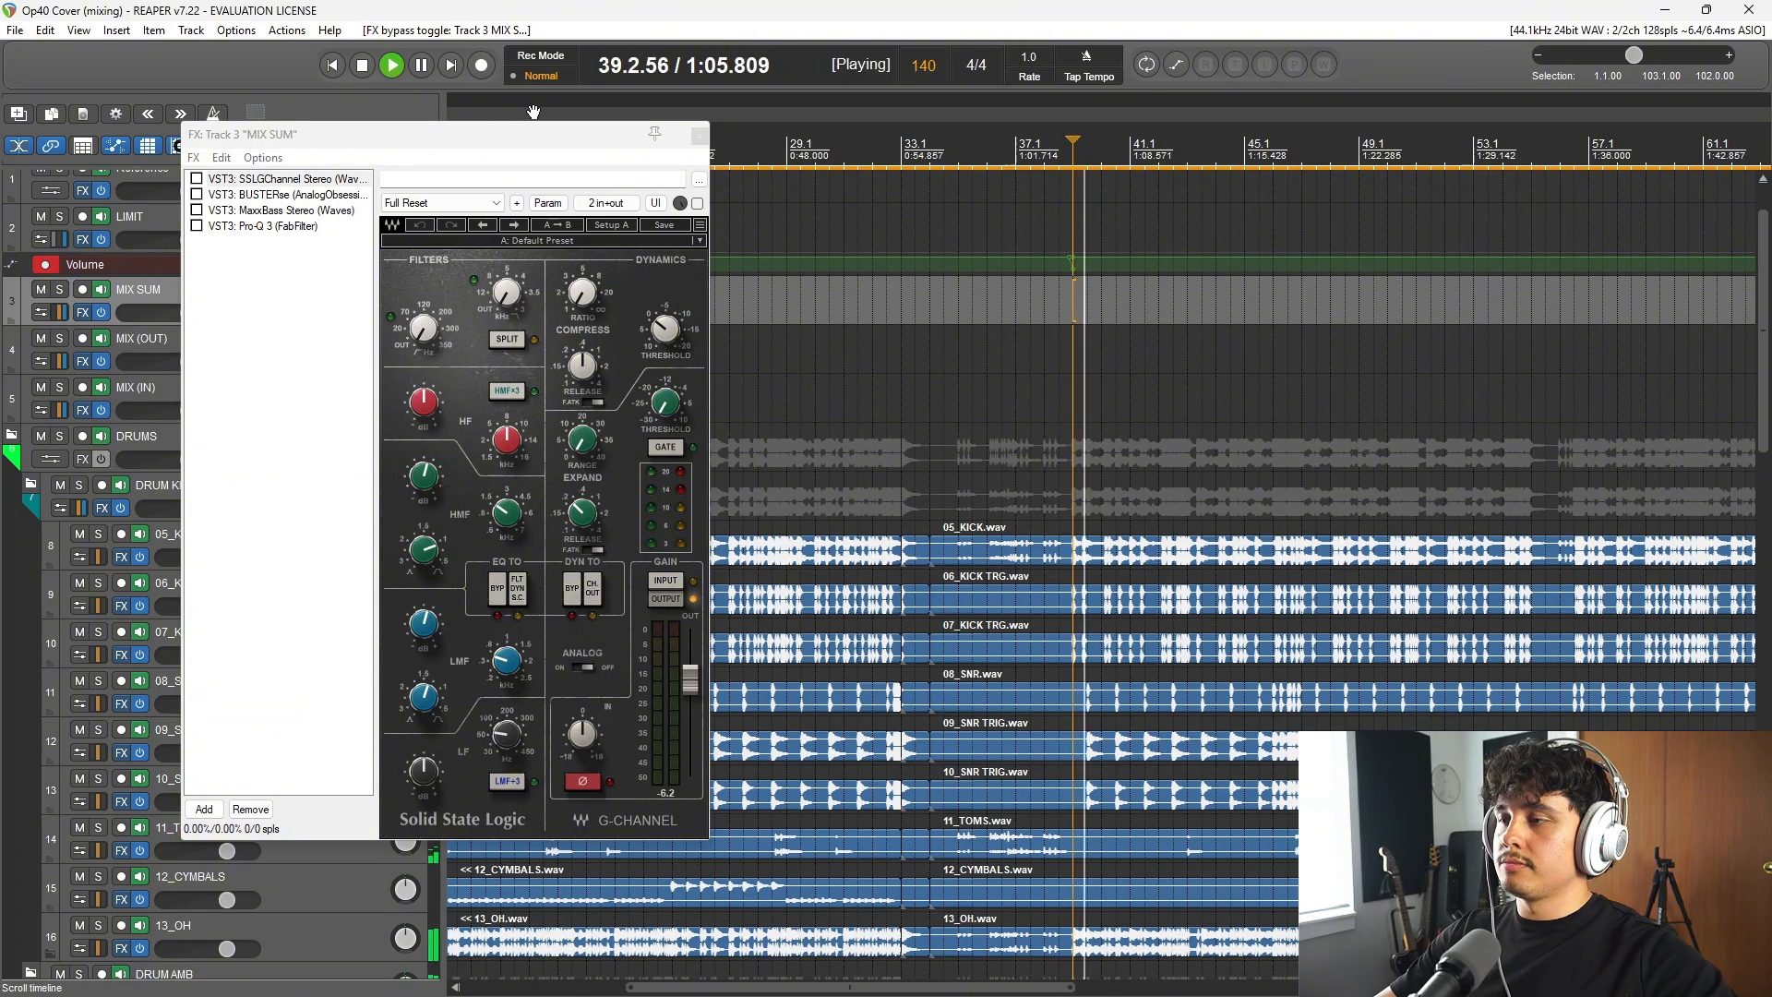
left_click_drag(482, 146, 807, 138)
left_click(522, 169)
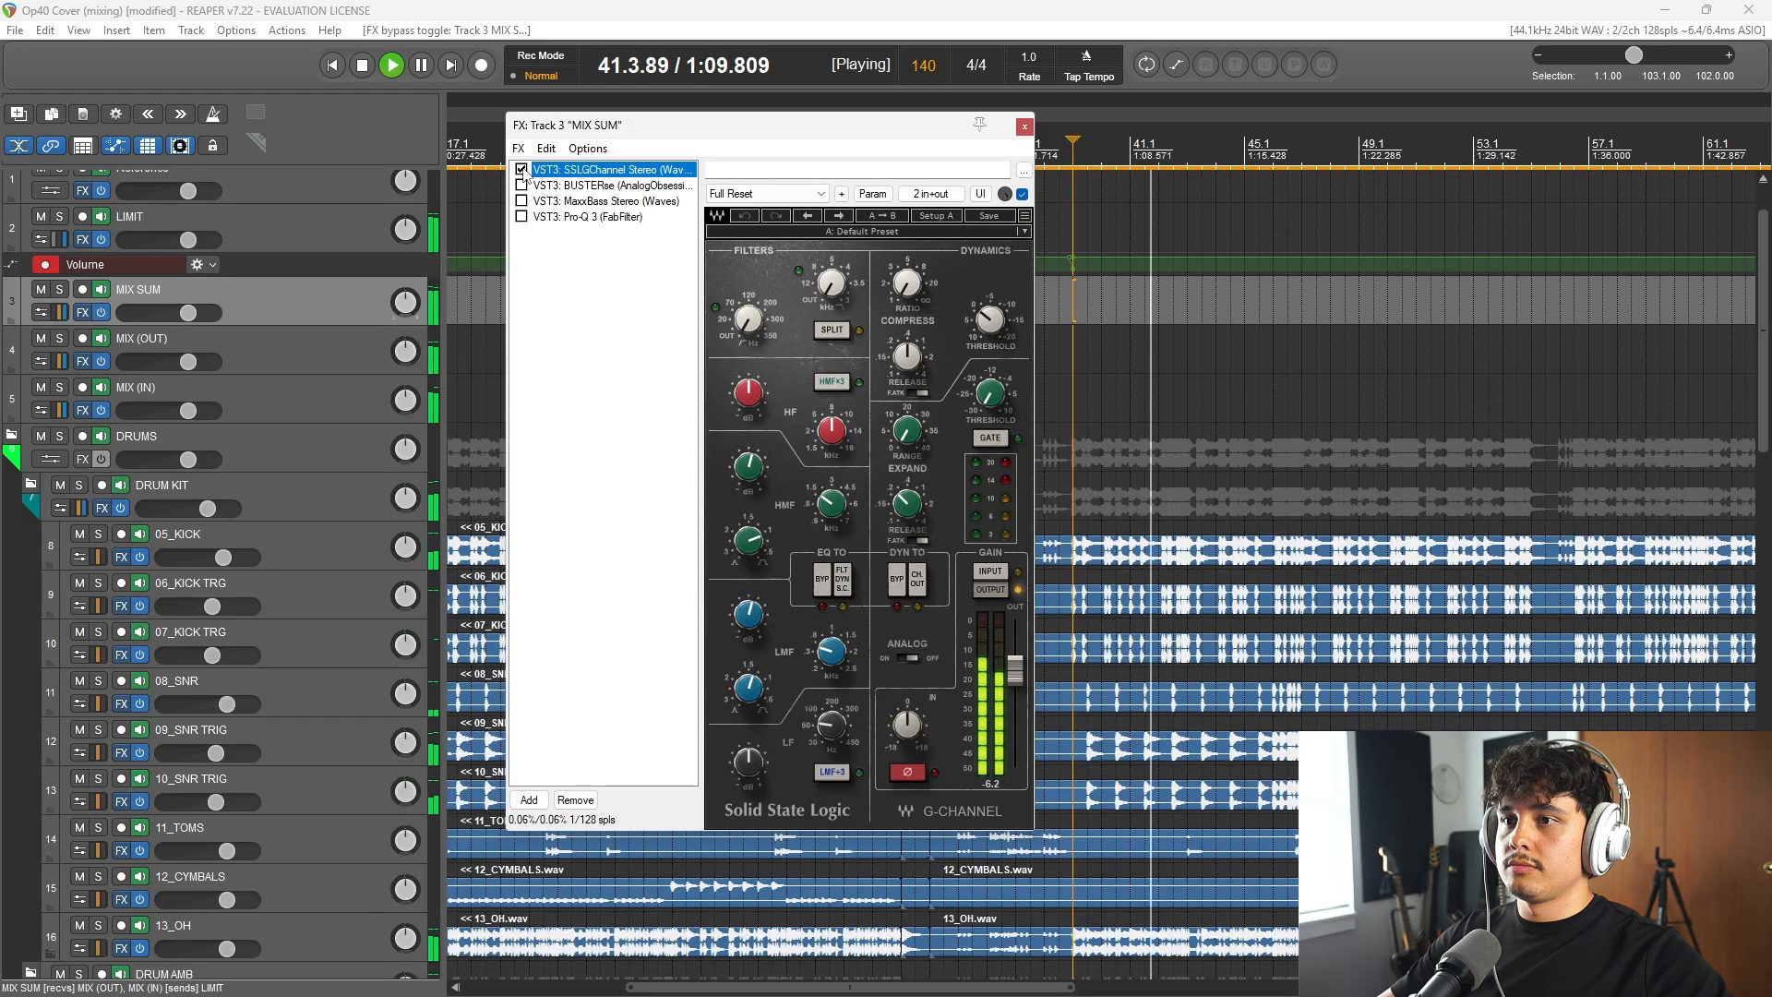
left_click(521, 170)
left_click(522, 169)
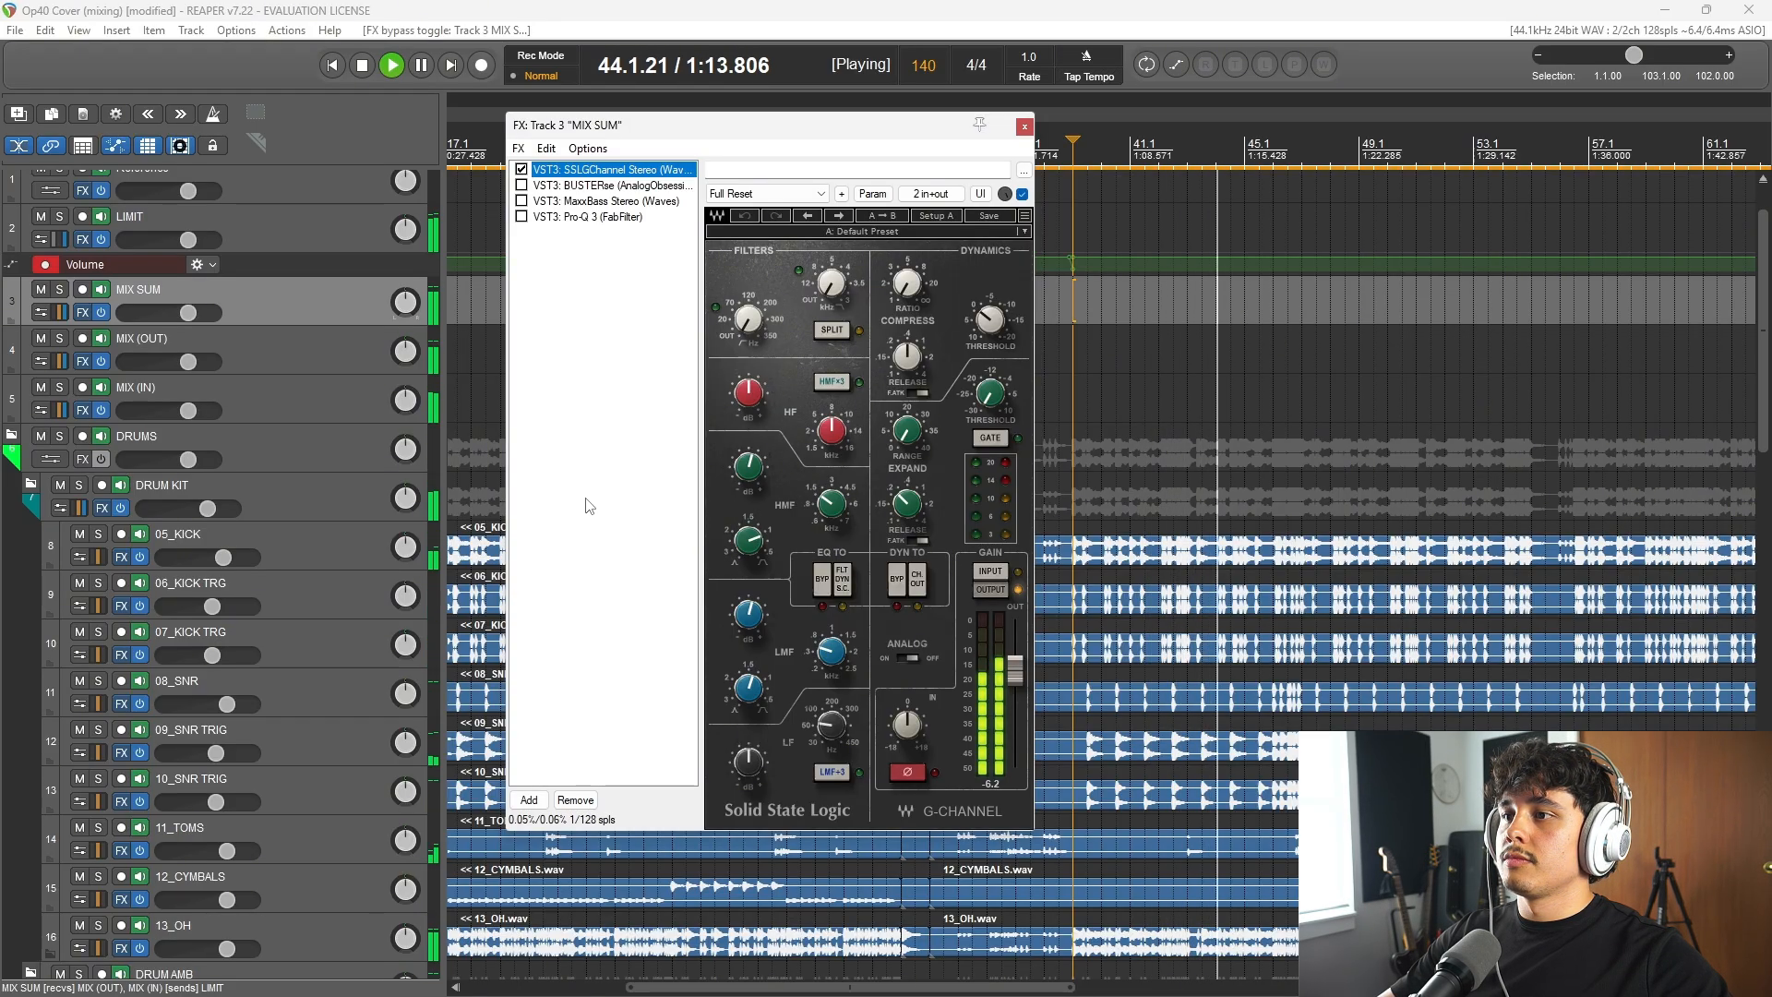
key("space")
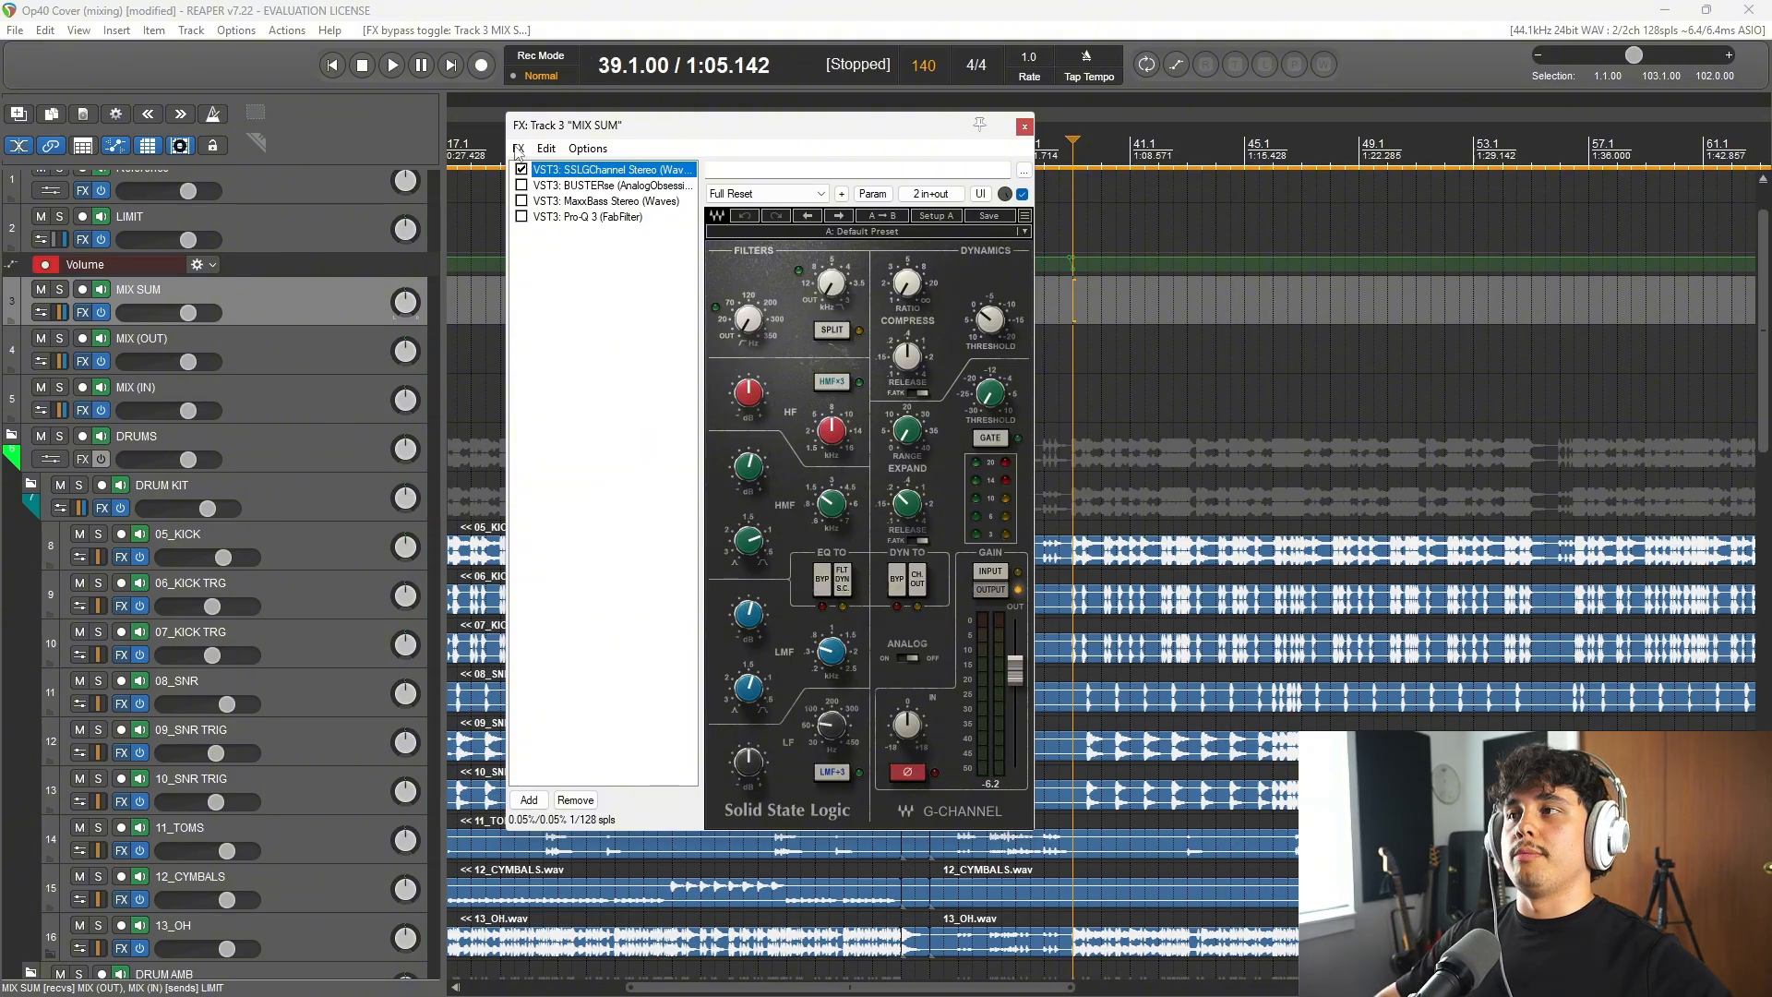
Step: Replay from bar 39 to compare the mix with SSLGChannel bypassed and active while examining its EQ controls
left_click(659, 82)
key("space")
left_click(521, 169)
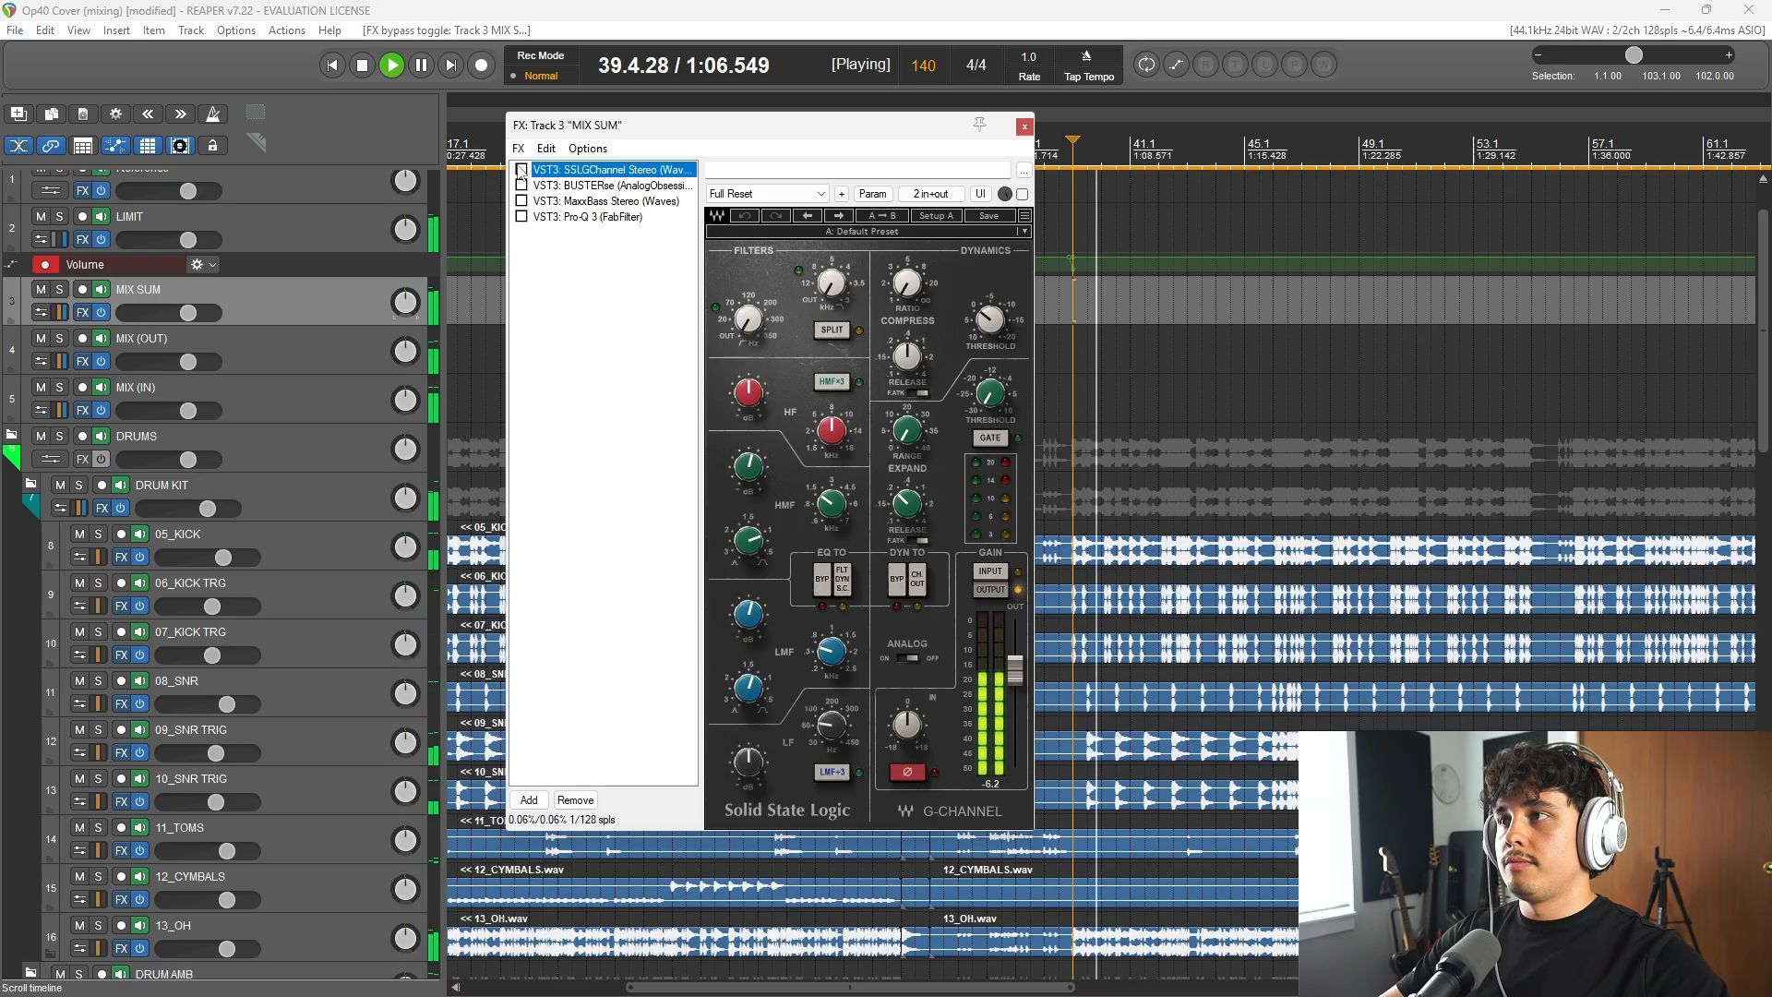
left_click(521, 170)
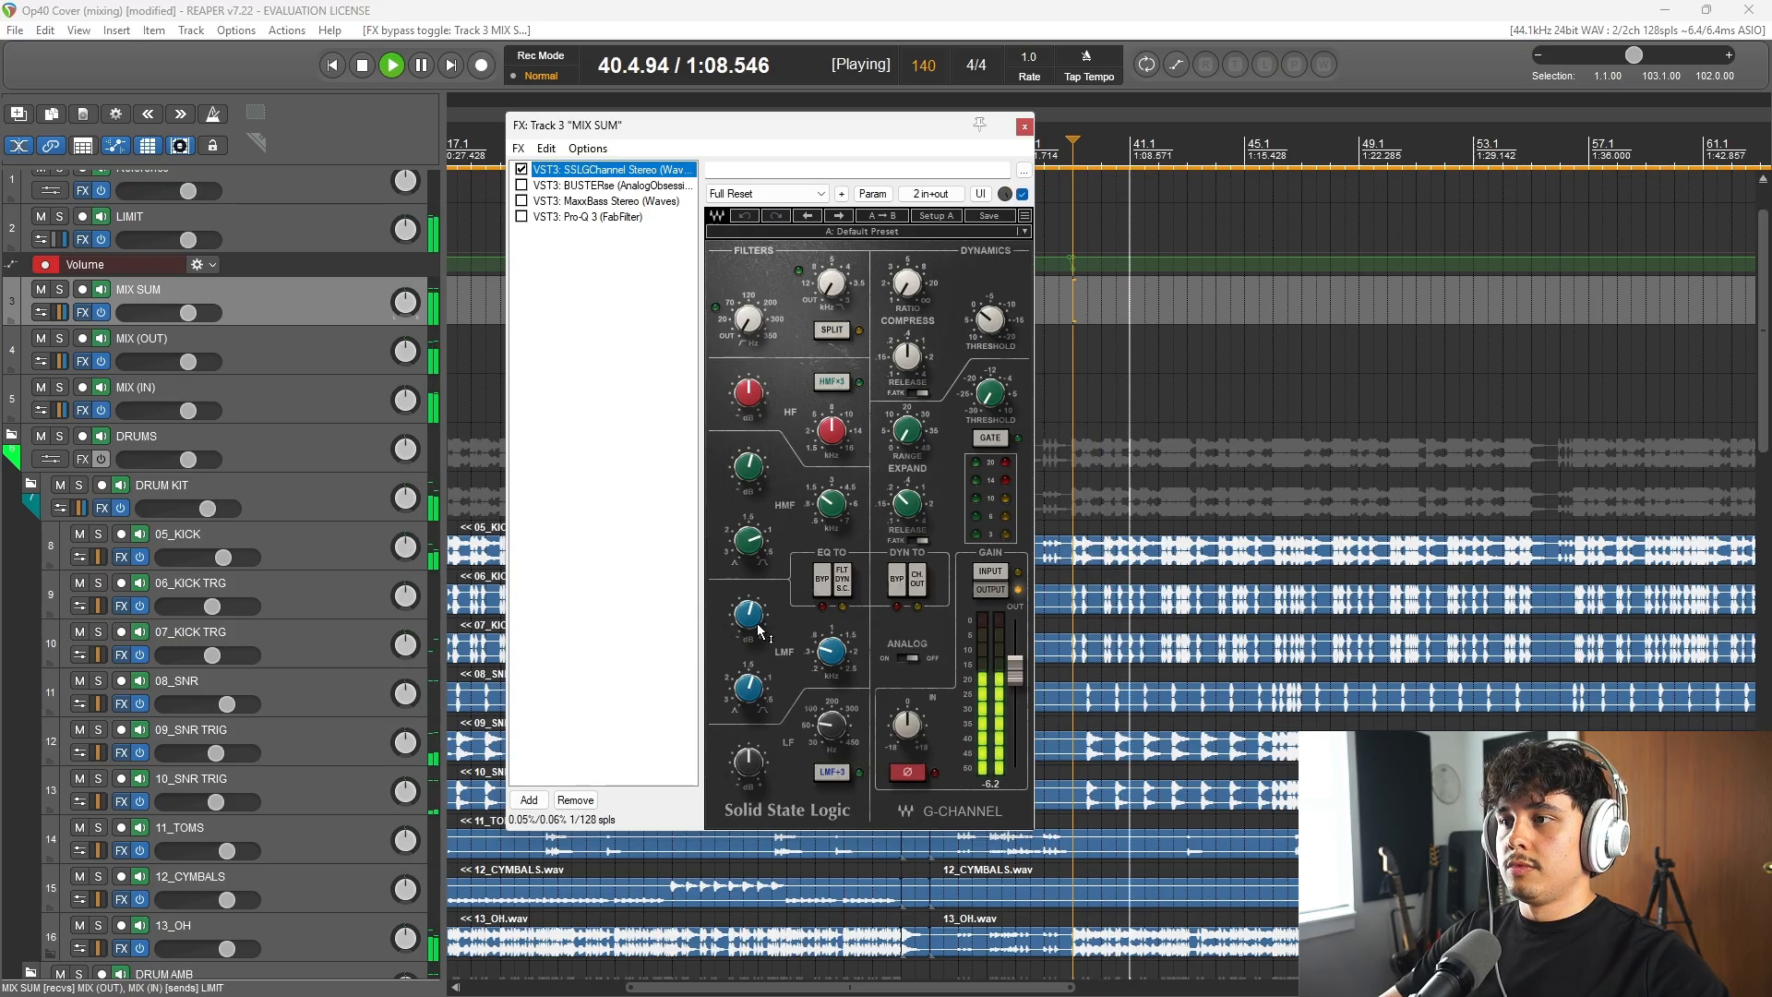
key("space")
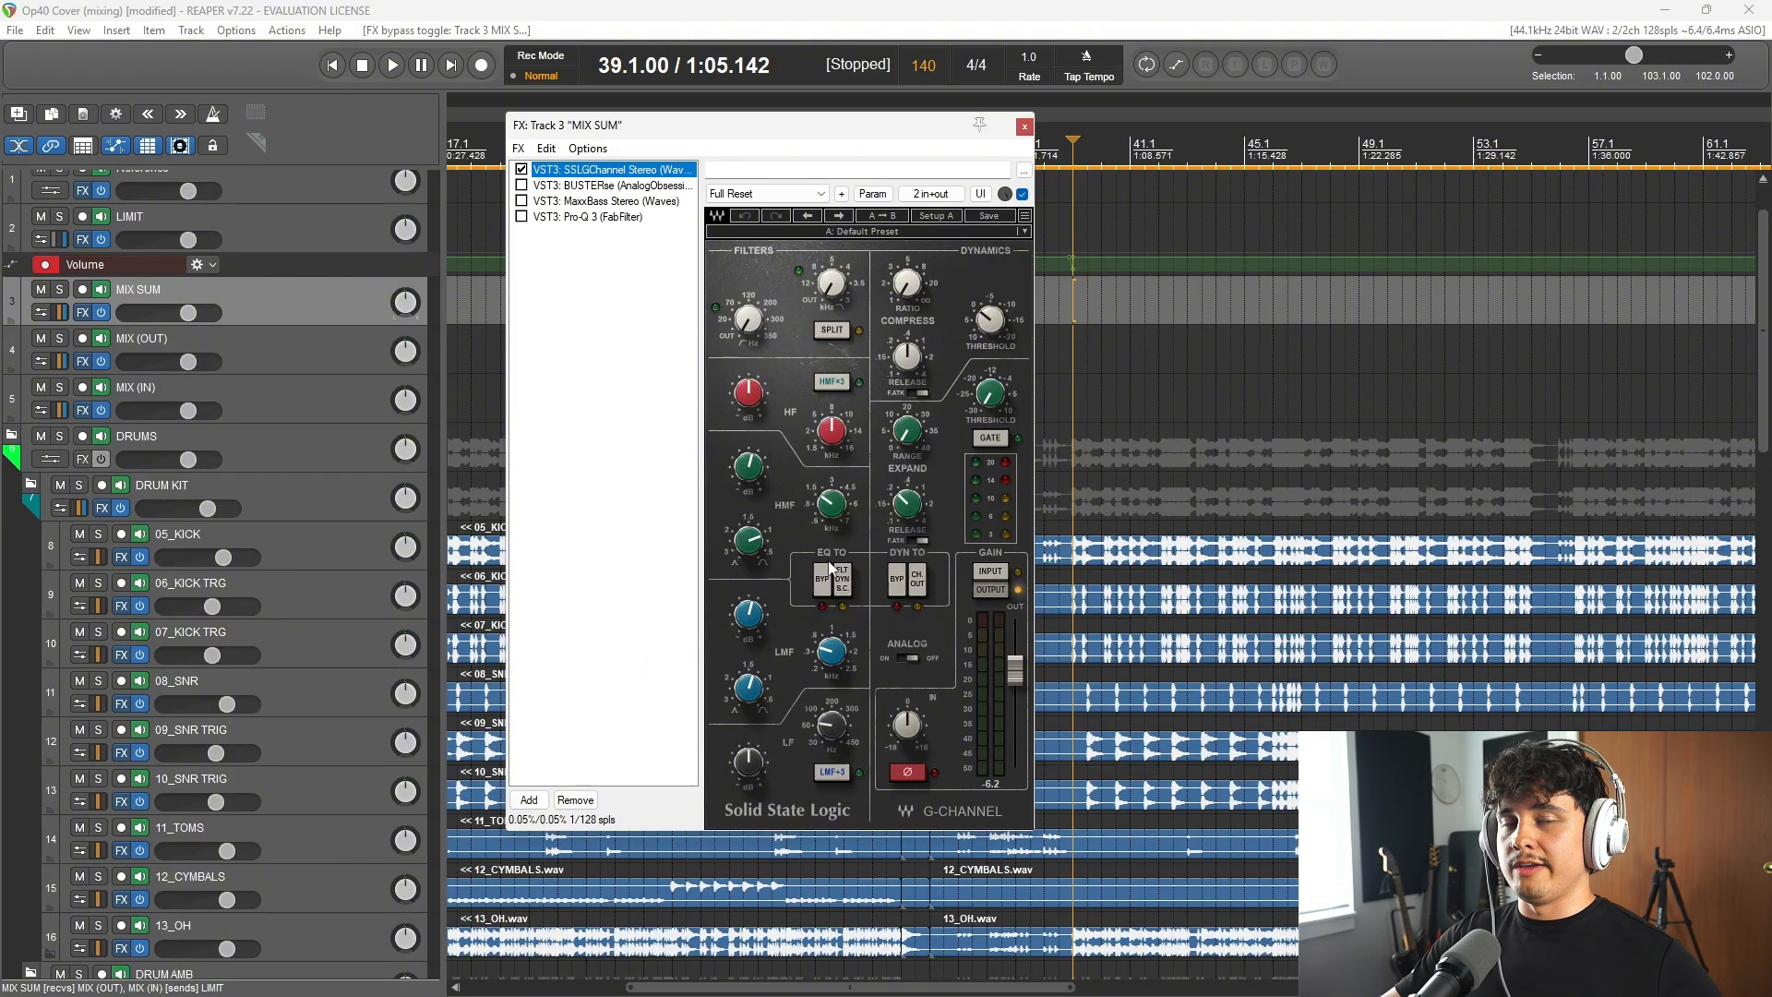
Step: Re-enable SSLGChannel on MIX SUM during playback, and replay the passage from bar 39 with it active
left_click(546, 9)
key("space")
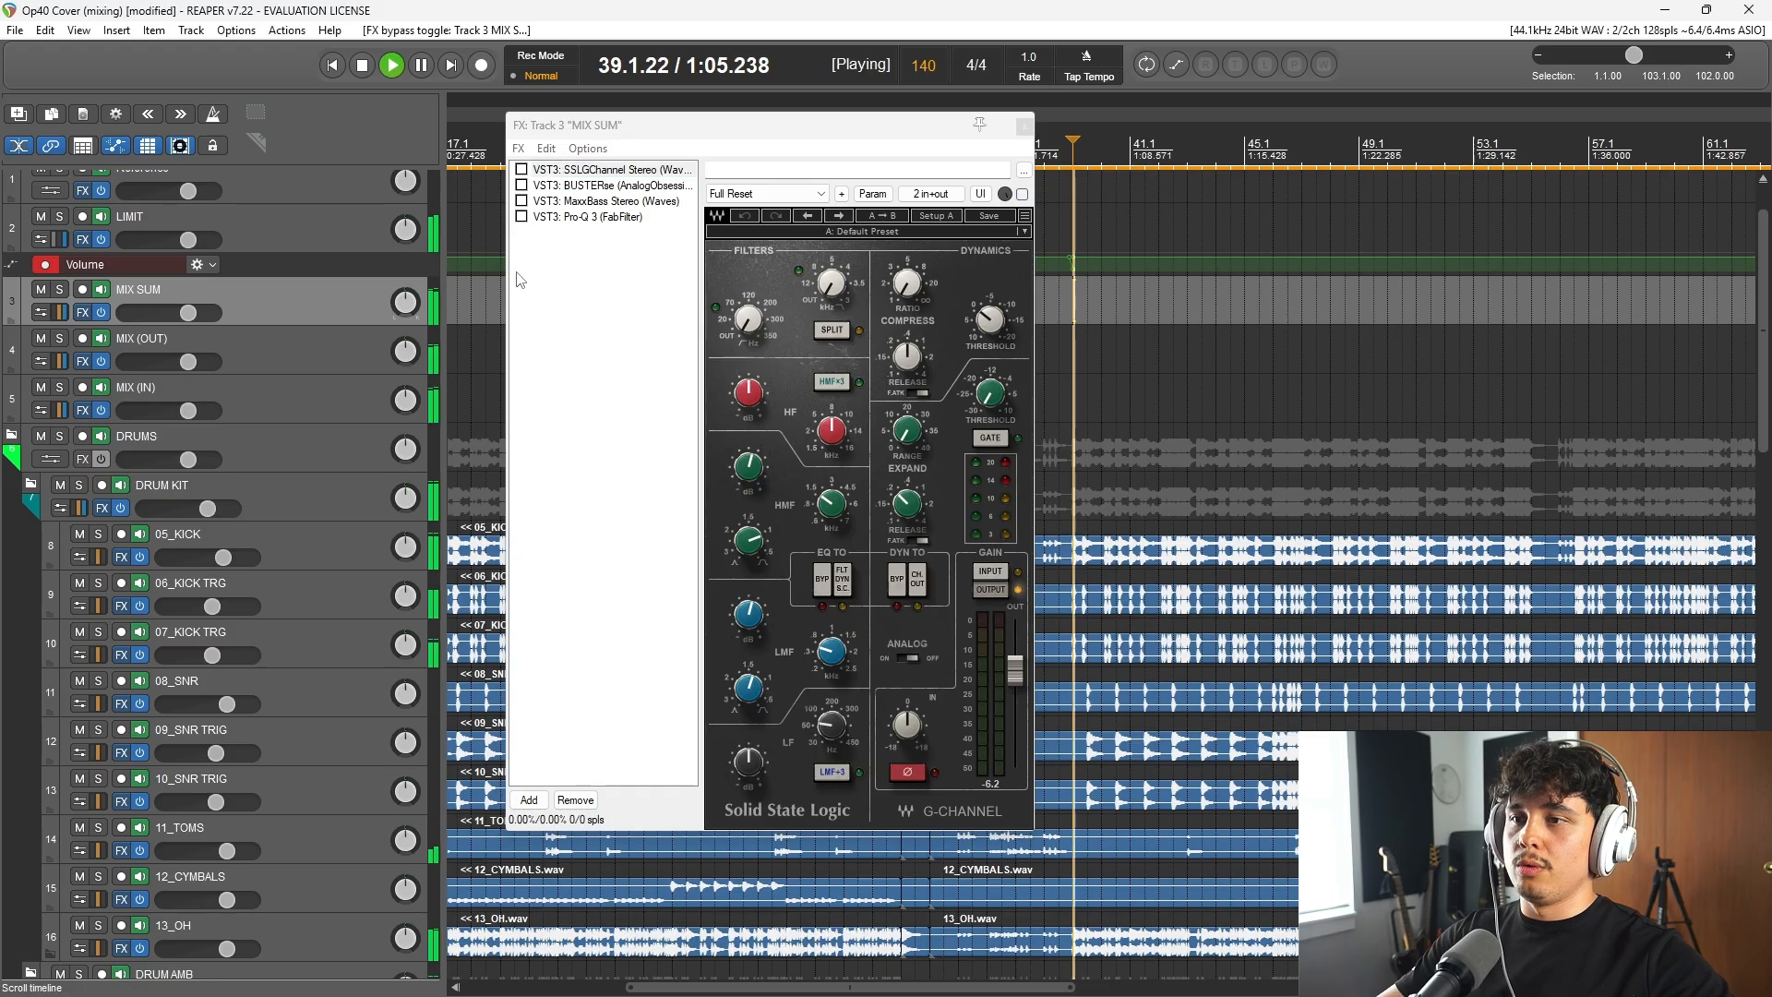
left_click(521, 170)
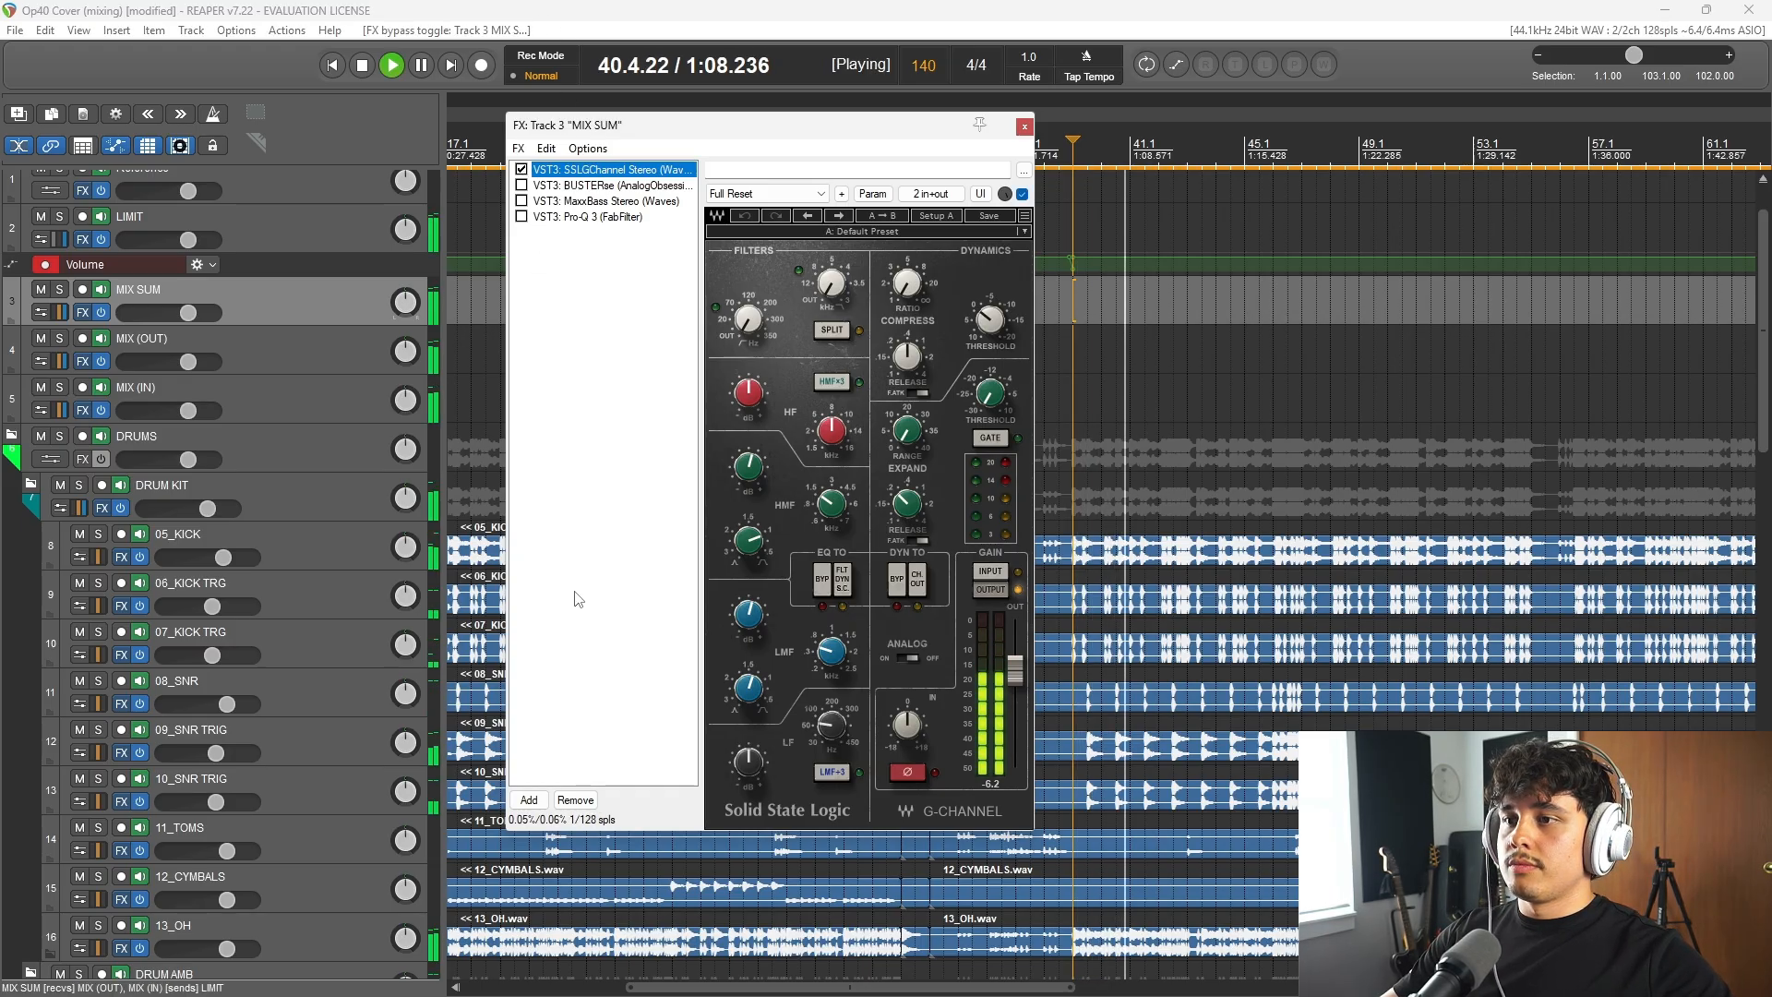
key("space")
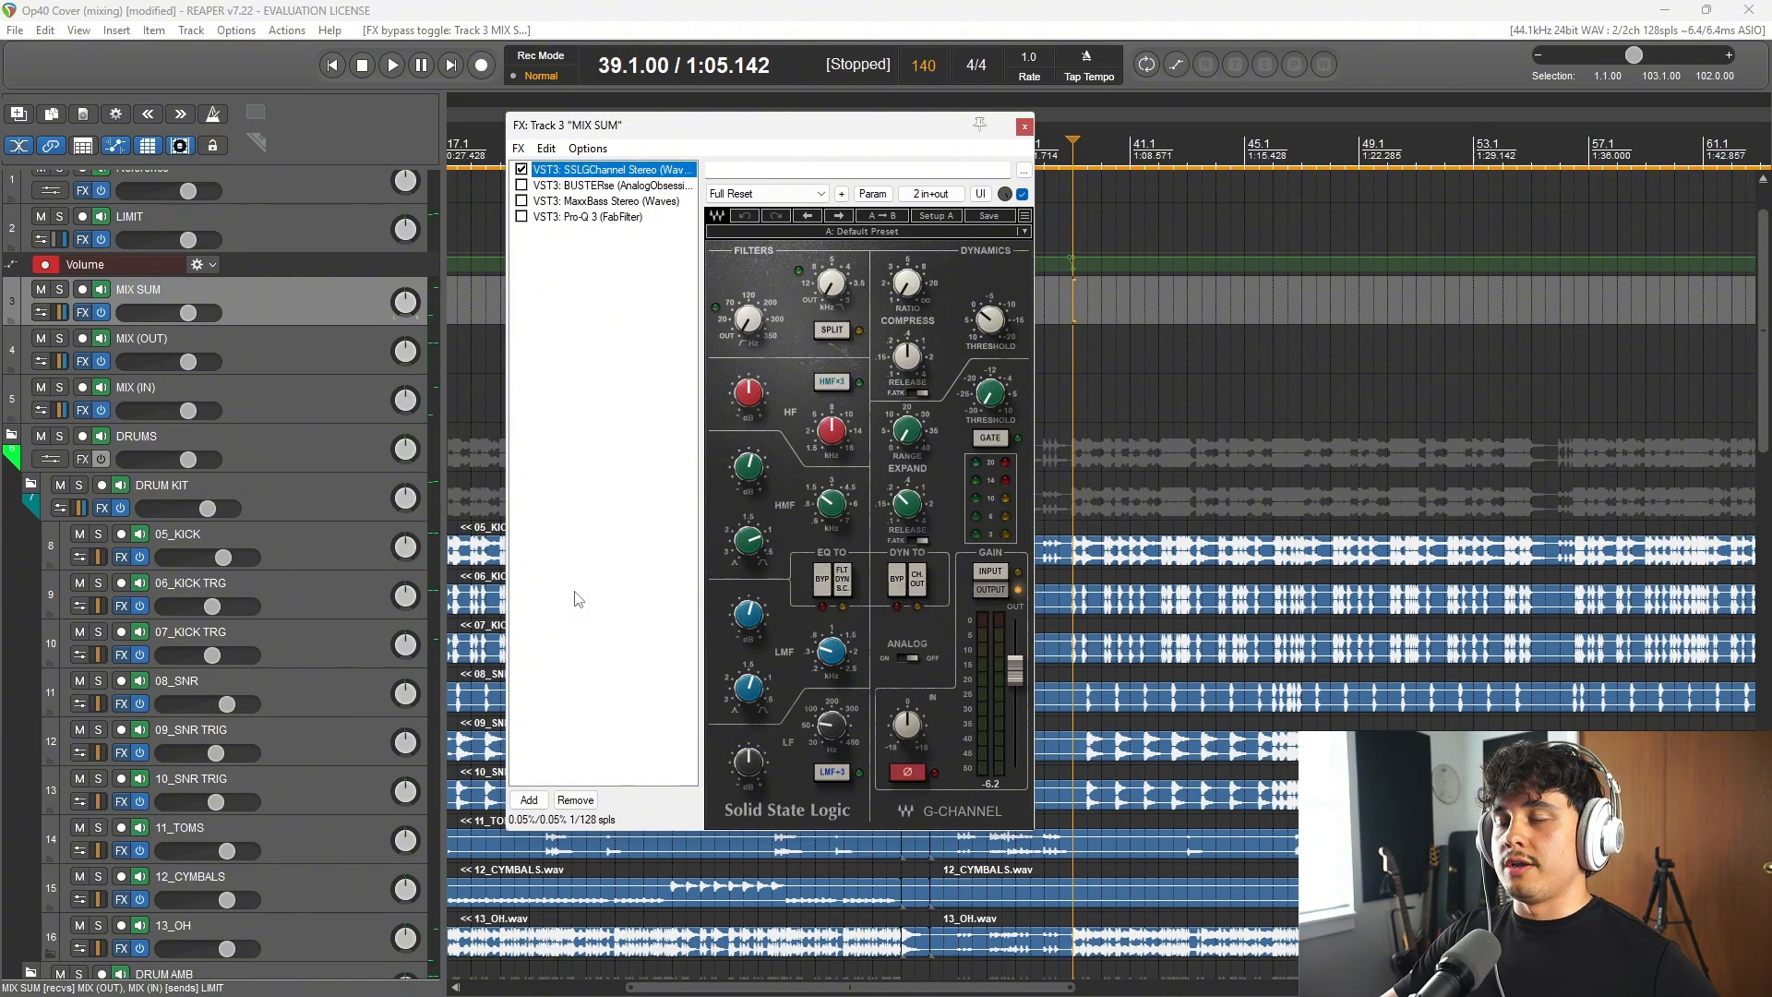
key("space")
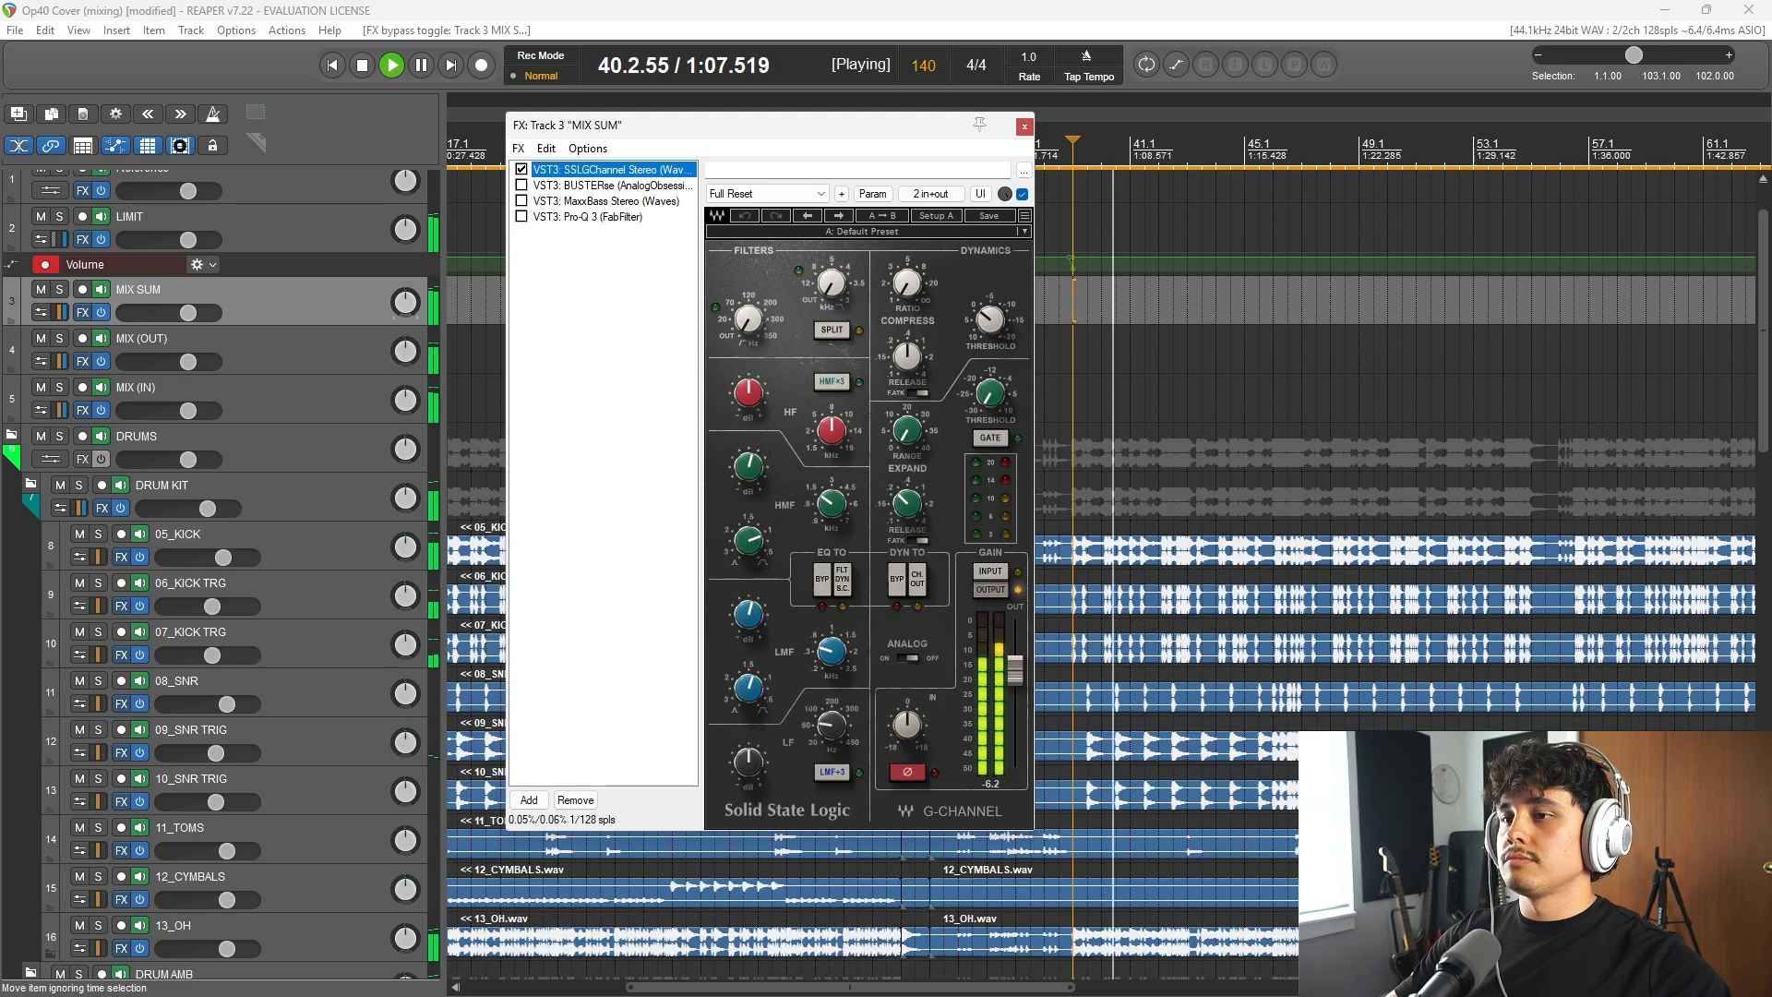
scroll(1200, 553, "down", 1)
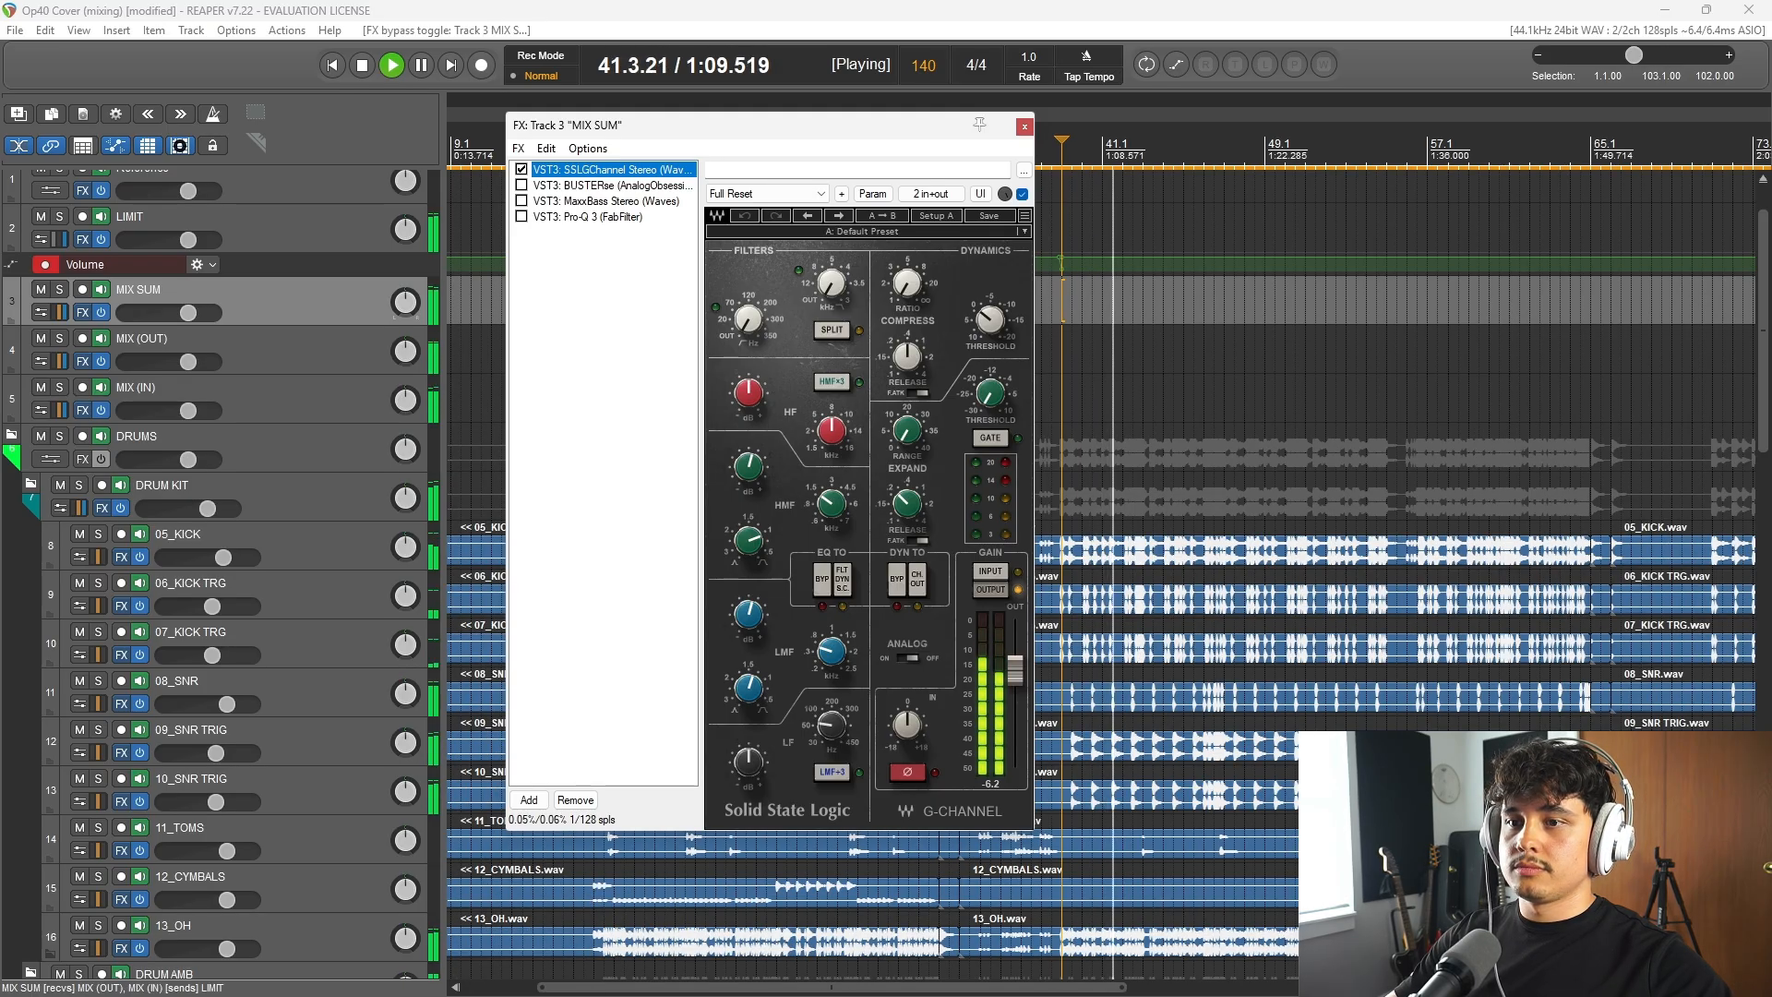
key("space")
Step: Enable BUSTERse on MIX SUM, and play from 46.3 while switching the compressor off and back on to compare
left_click(1184, 151)
scroll(1184, 153, "down", 1)
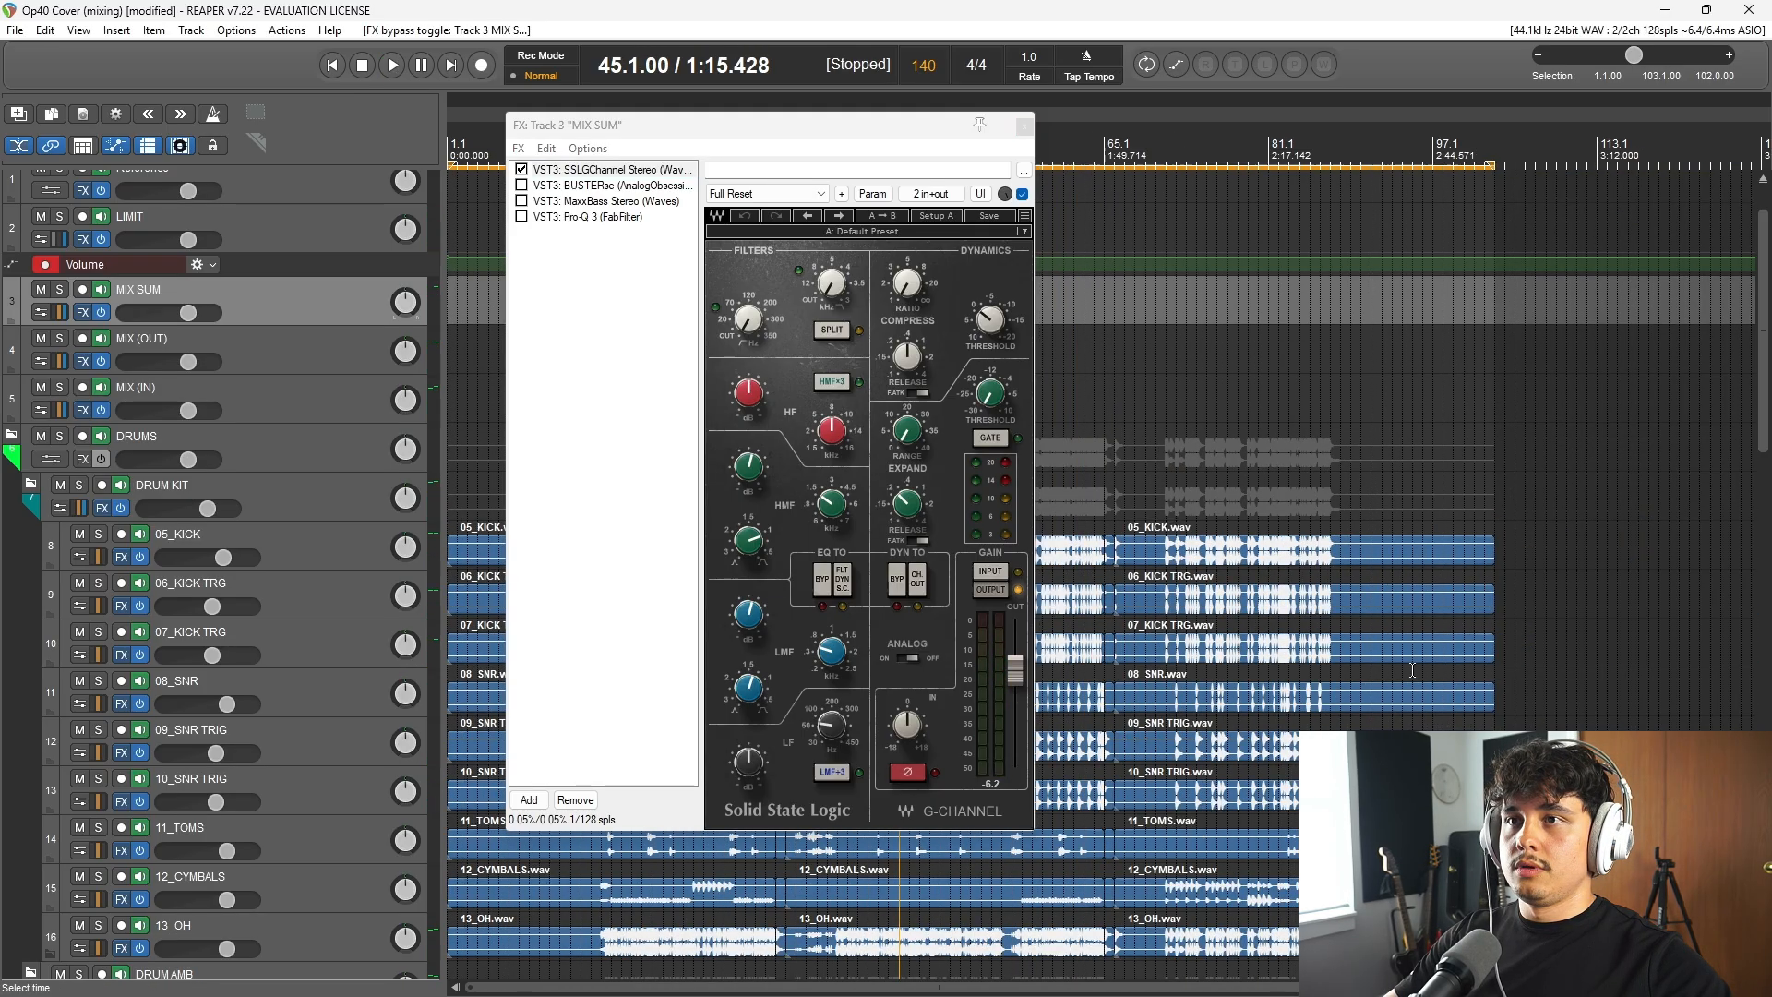
scroll(1103, 145, "up", 1)
left_click(1128, 145)
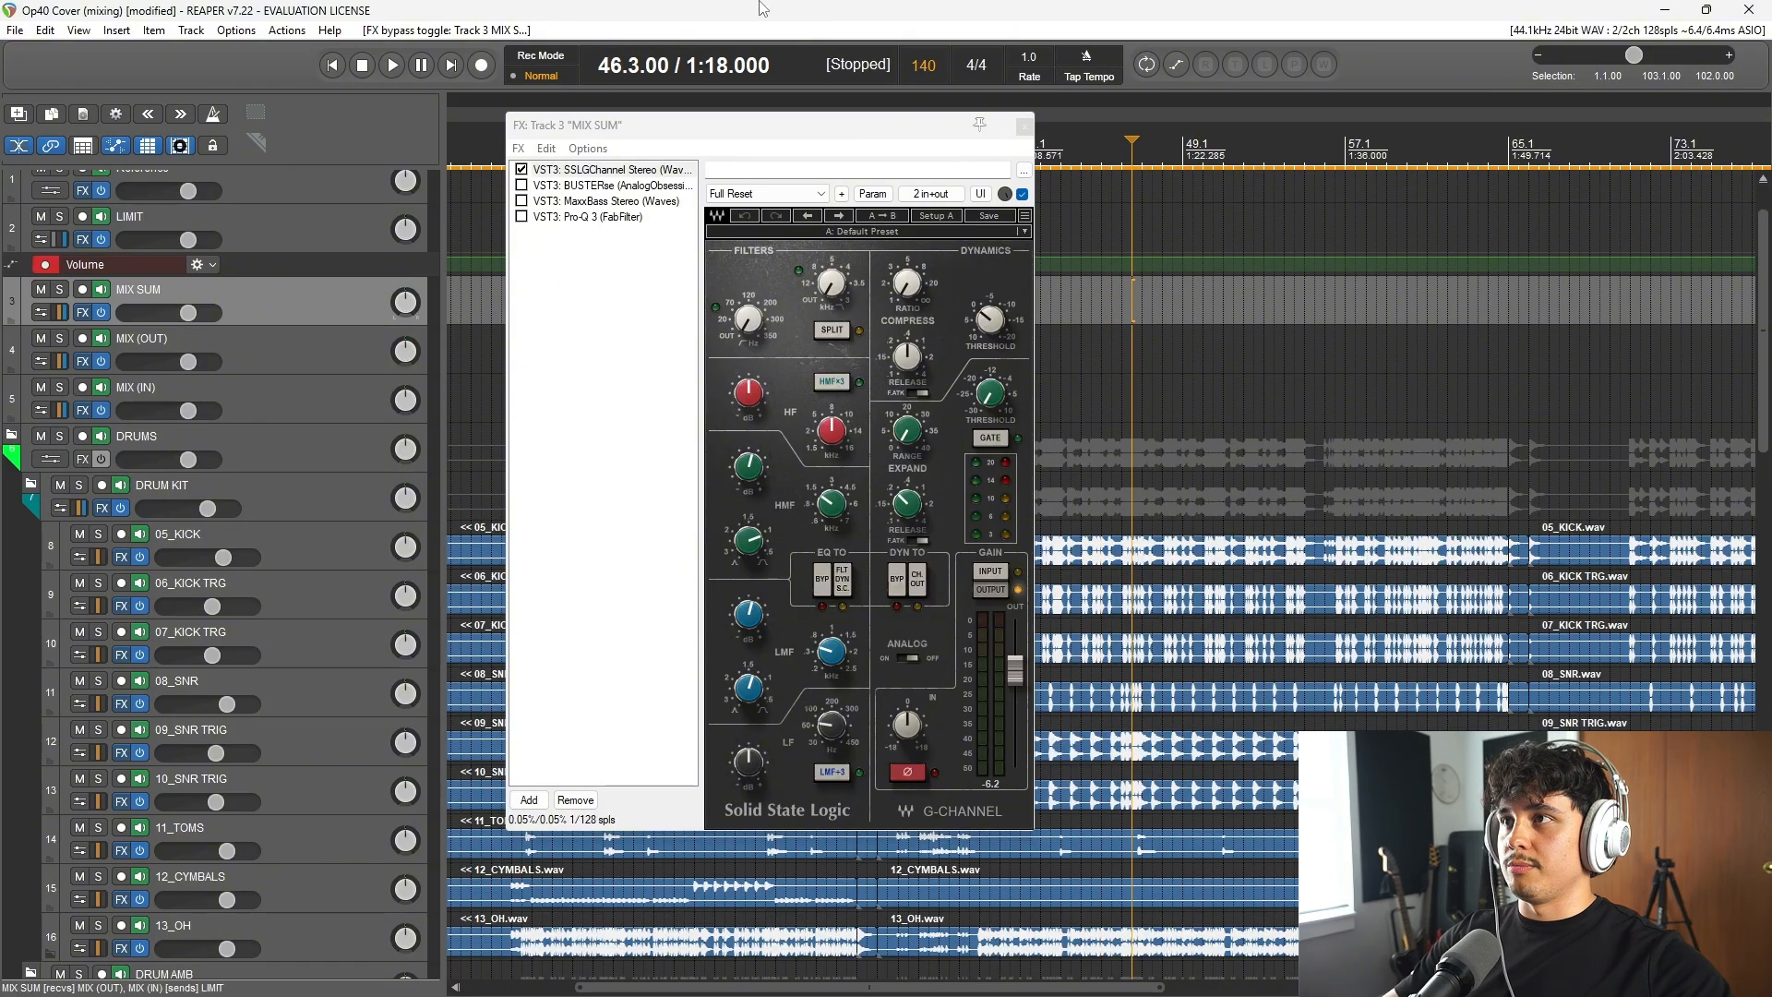
left_click(595, 186)
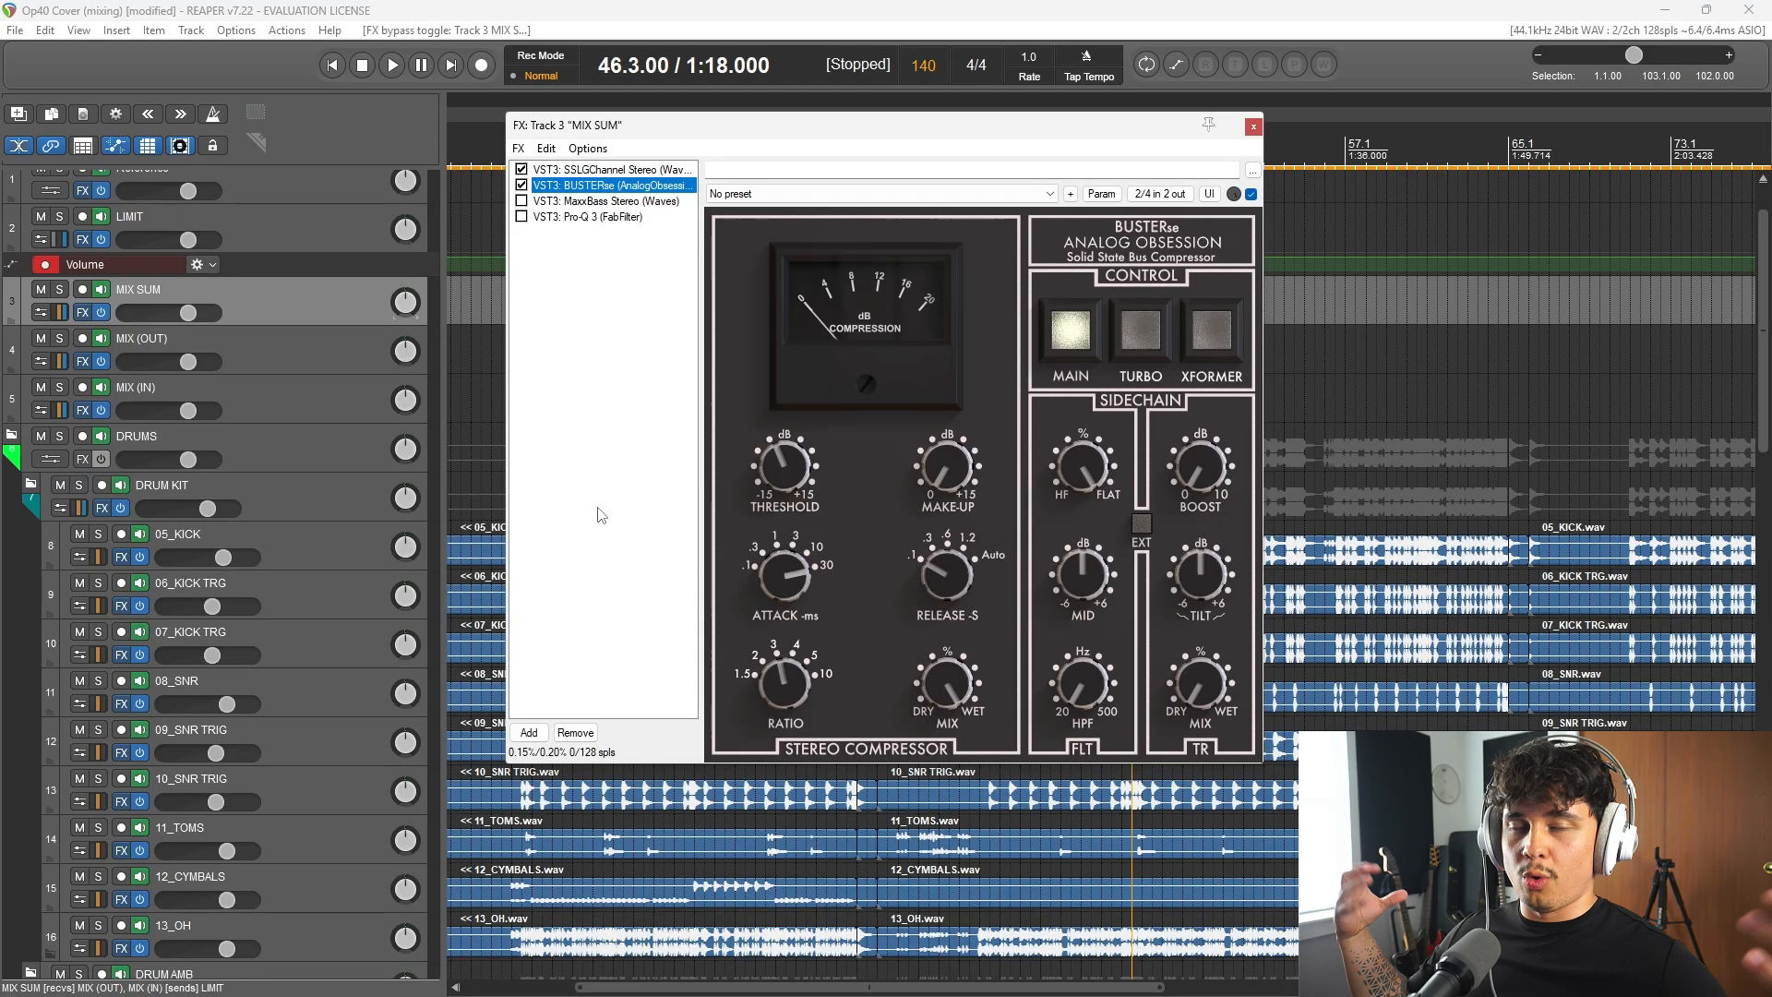
left_click(815, 9)
key("space")
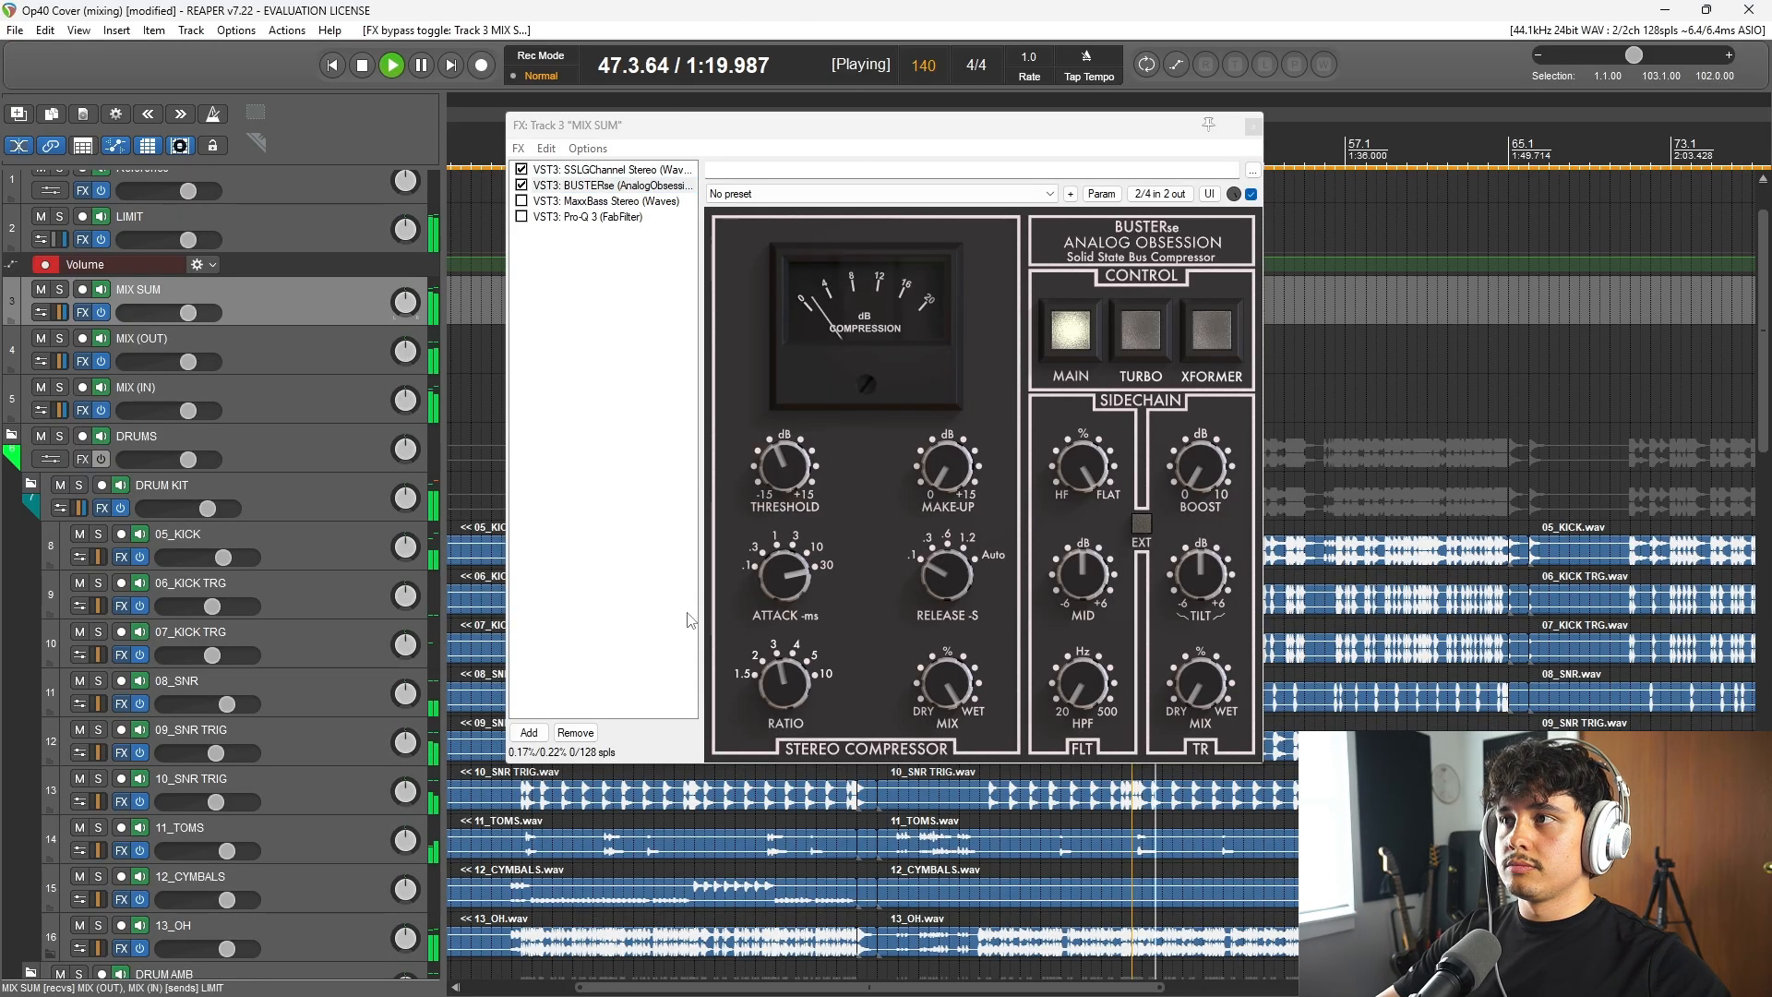
left_click(522, 186)
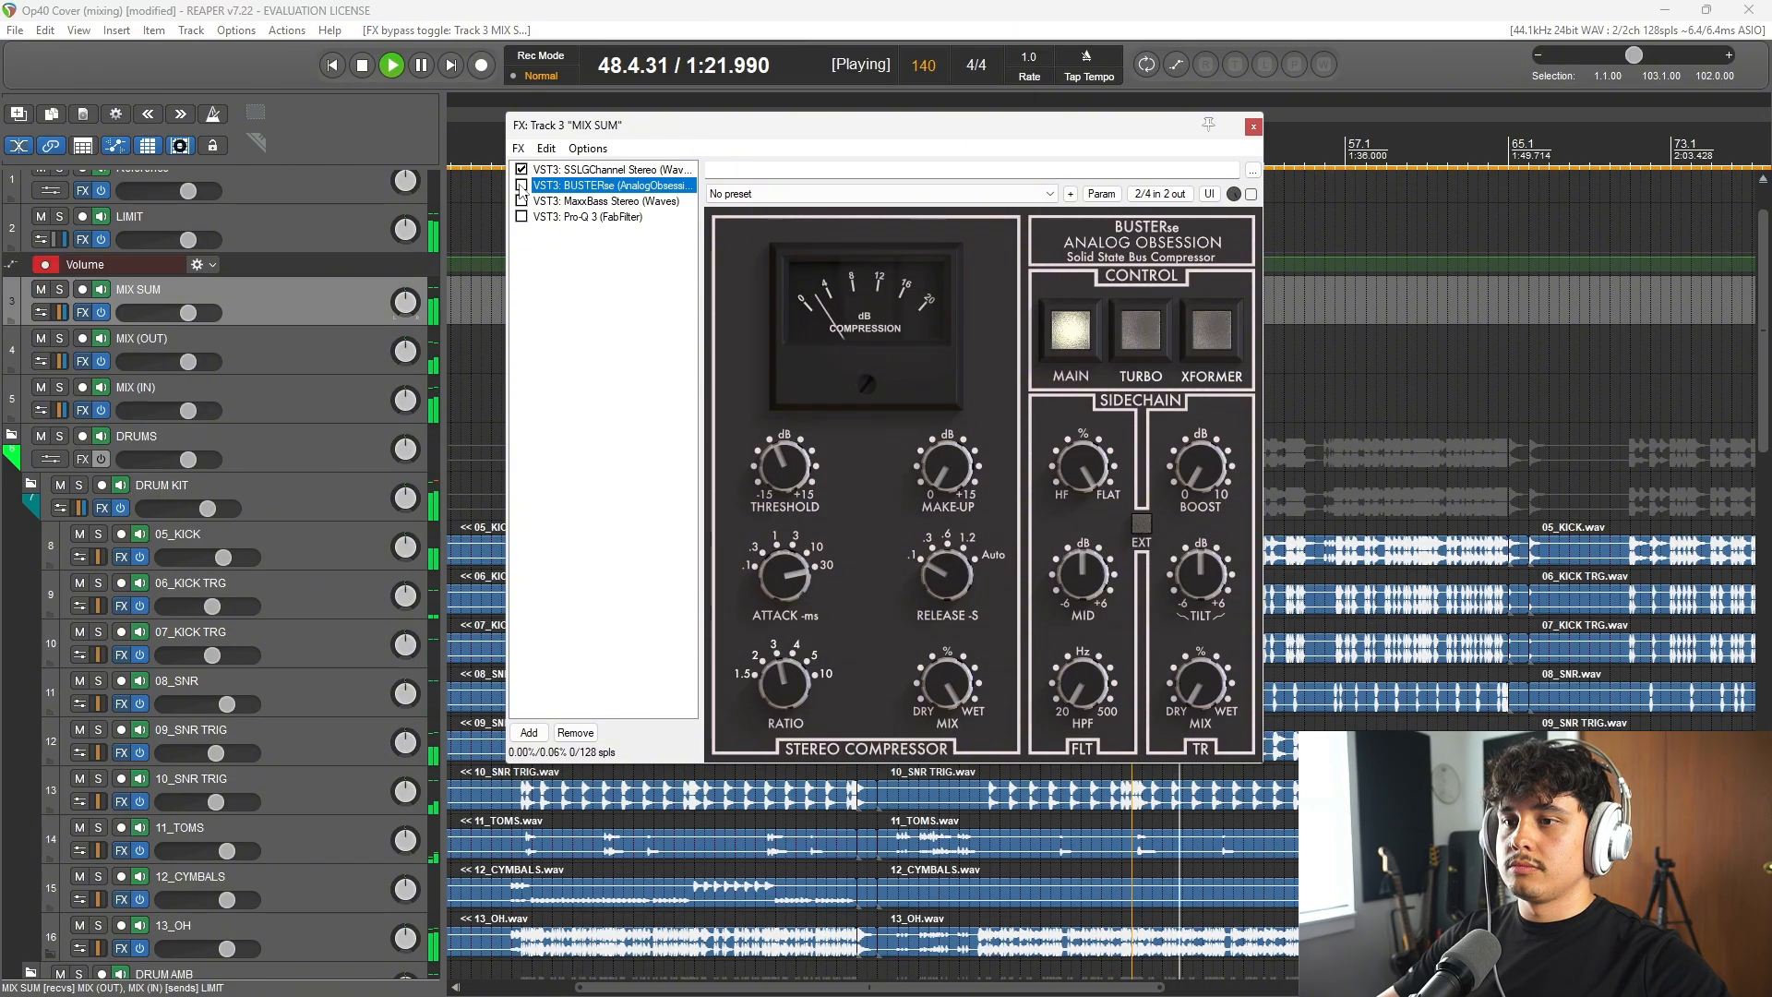
left_click(521, 186)
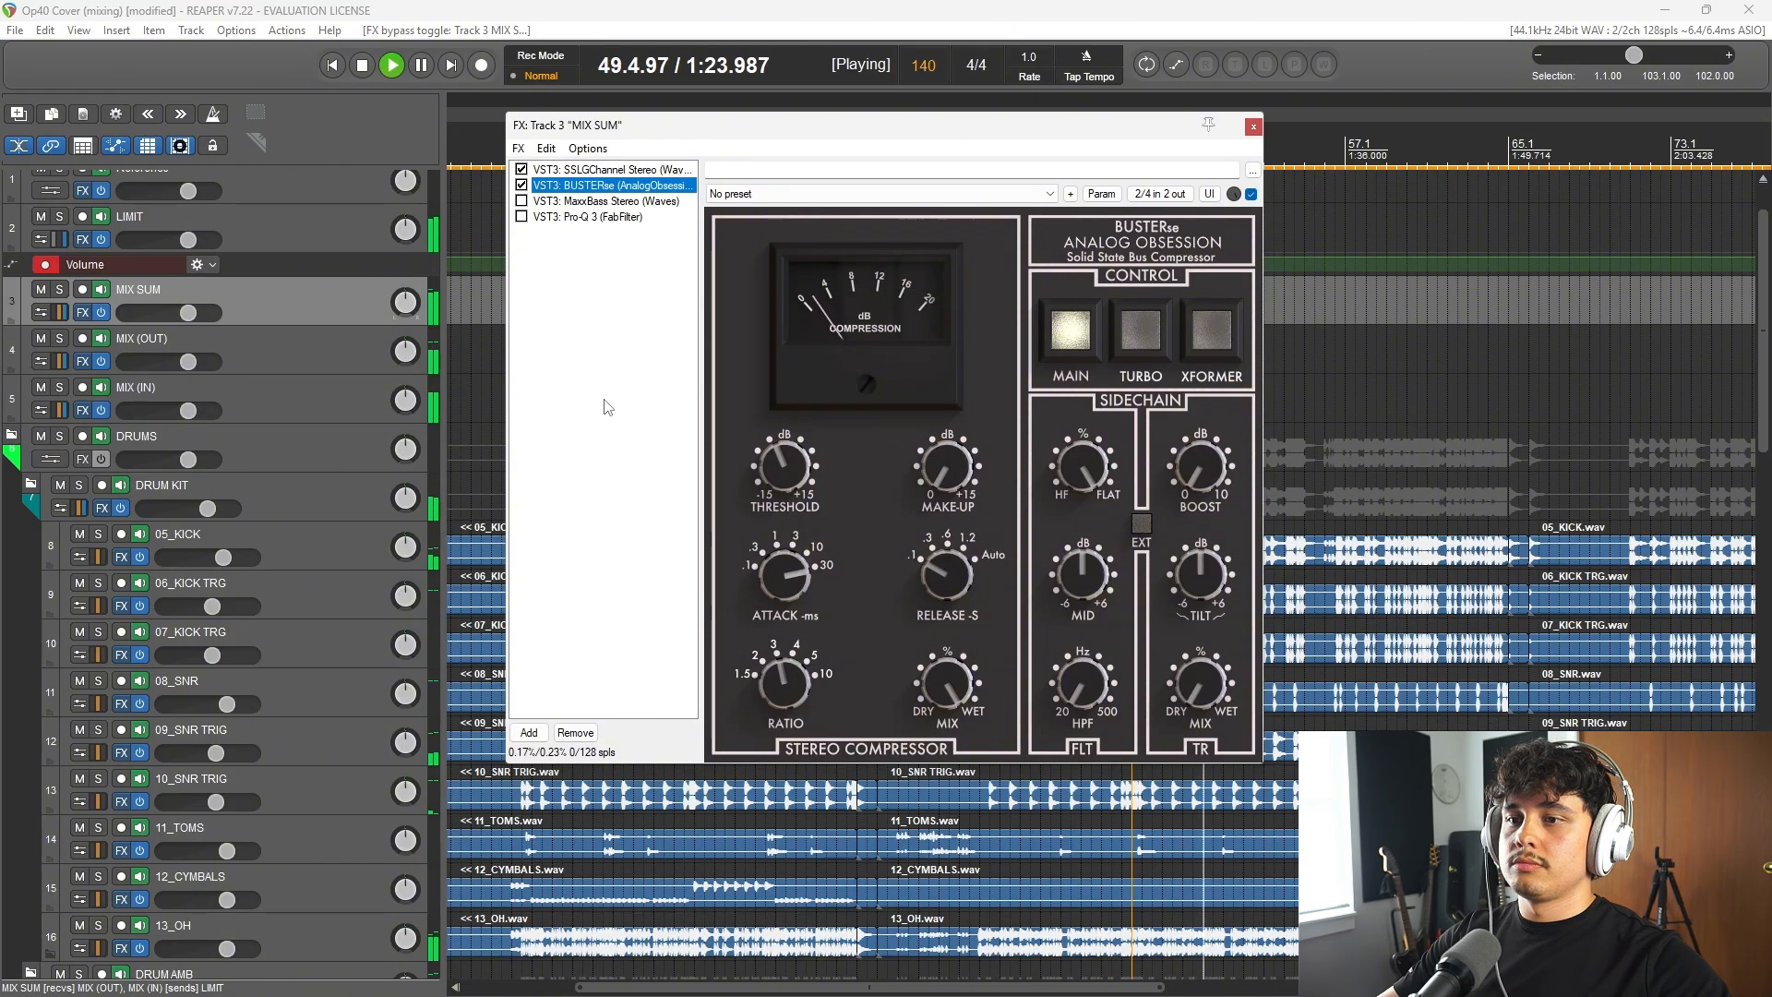
key("space")
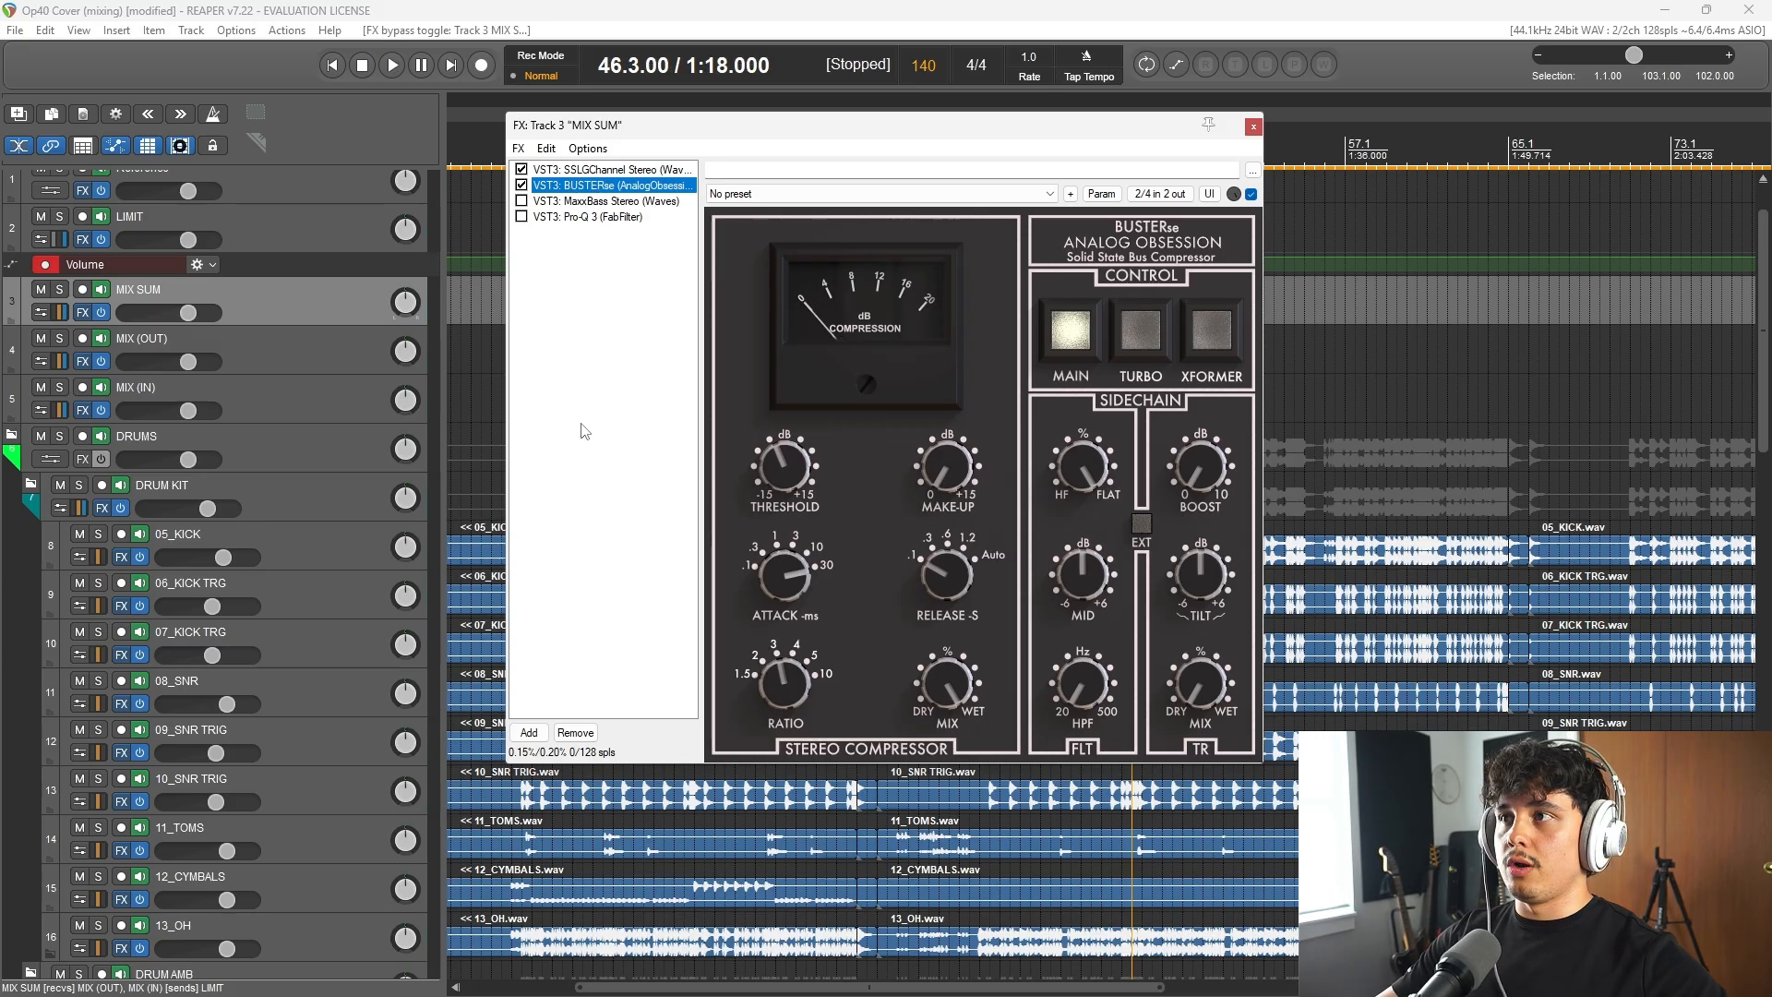
Step: Review the SSLGChannel and BUSTERse plugins on MIX SUM, and open MaxxBass with its window moved clear
left_click(591, 170)
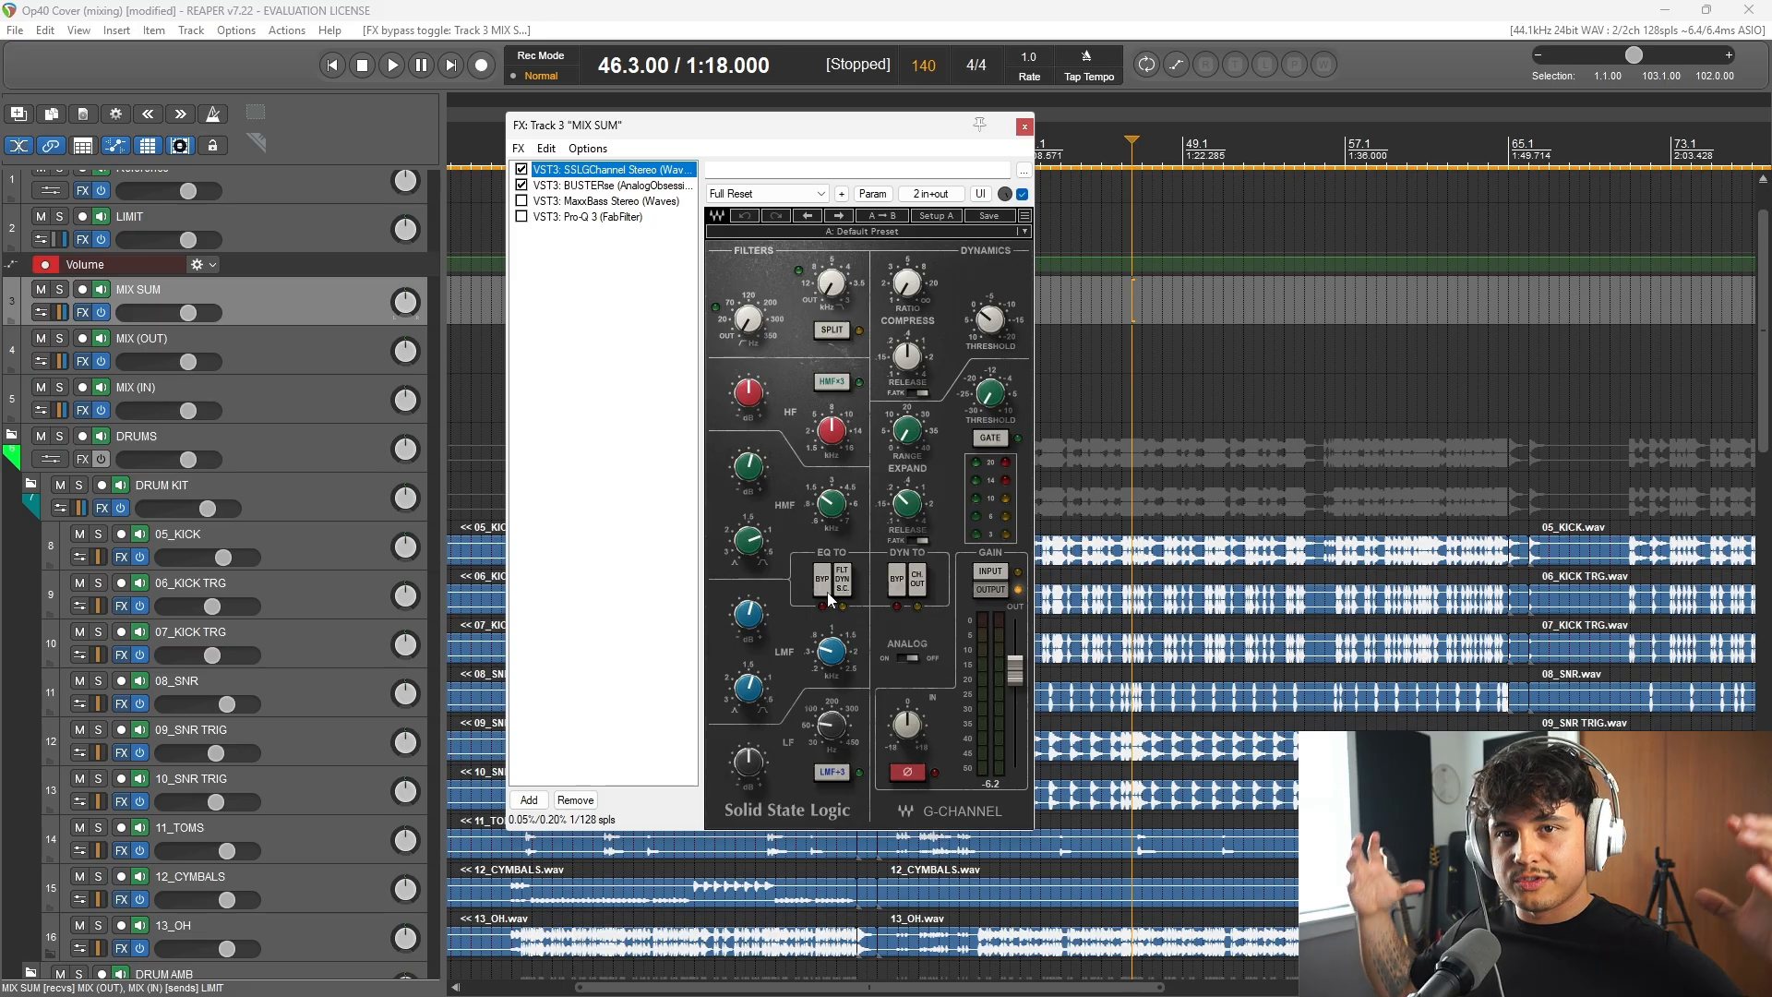
left_click(603, 187)
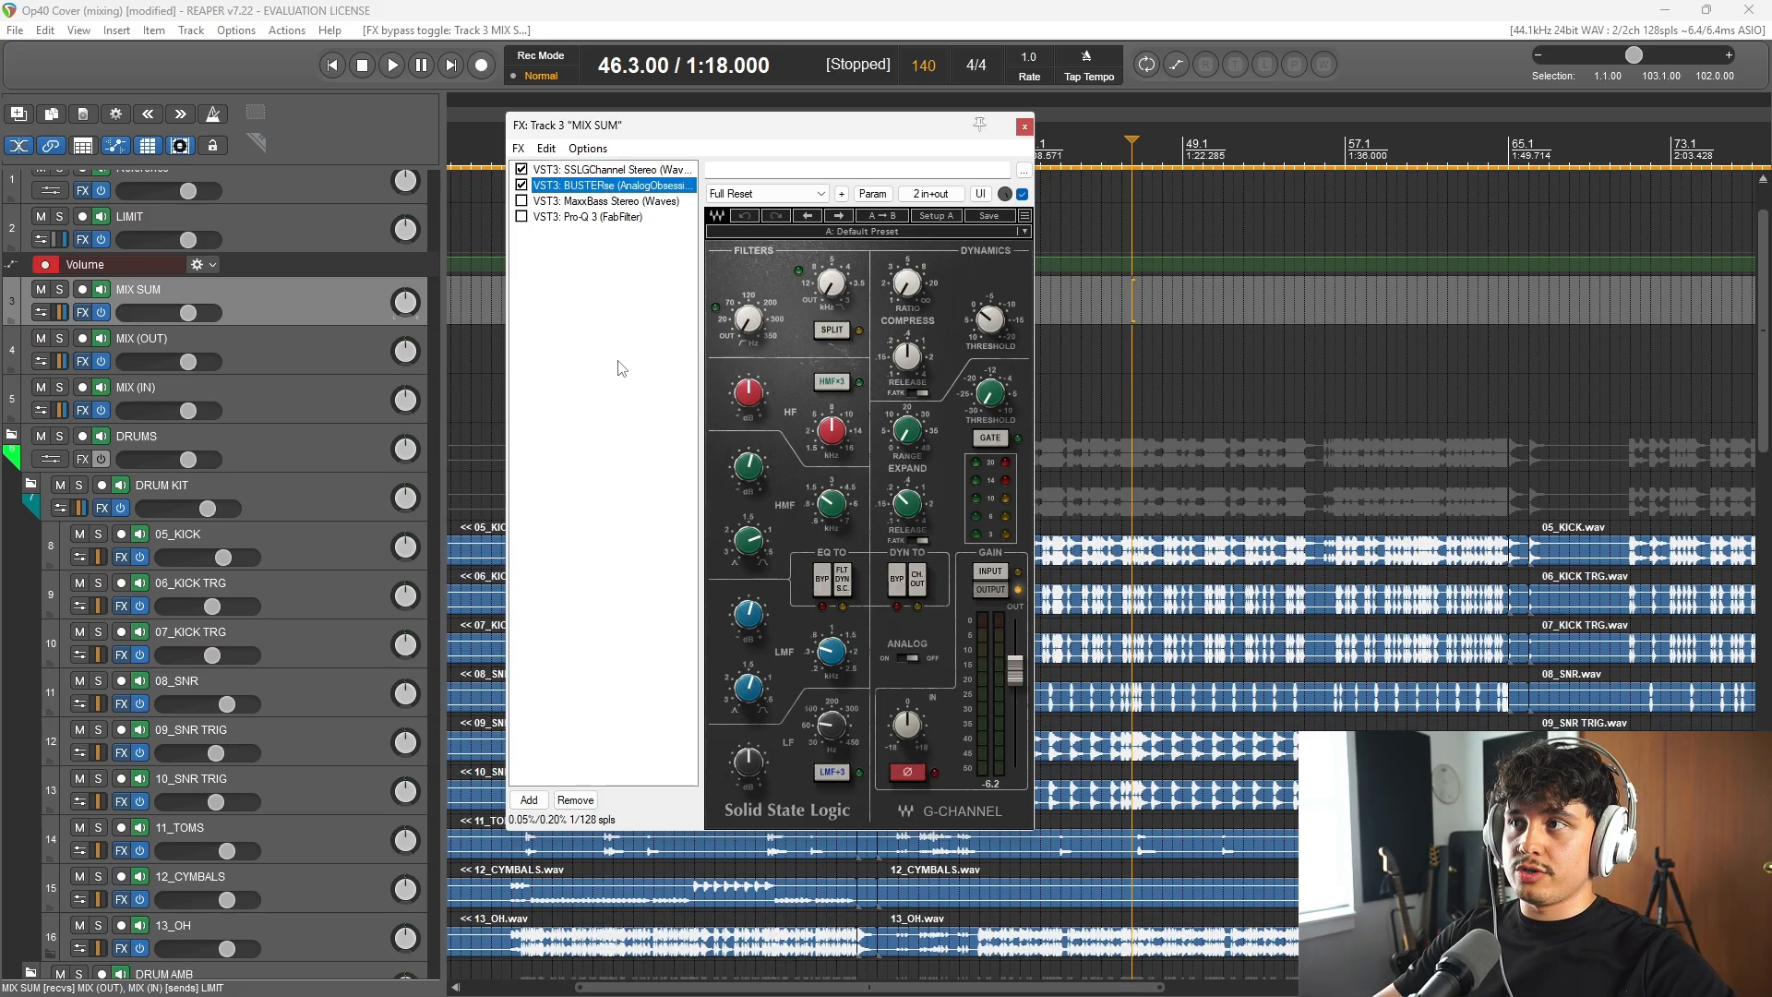
left_click(600, 201)
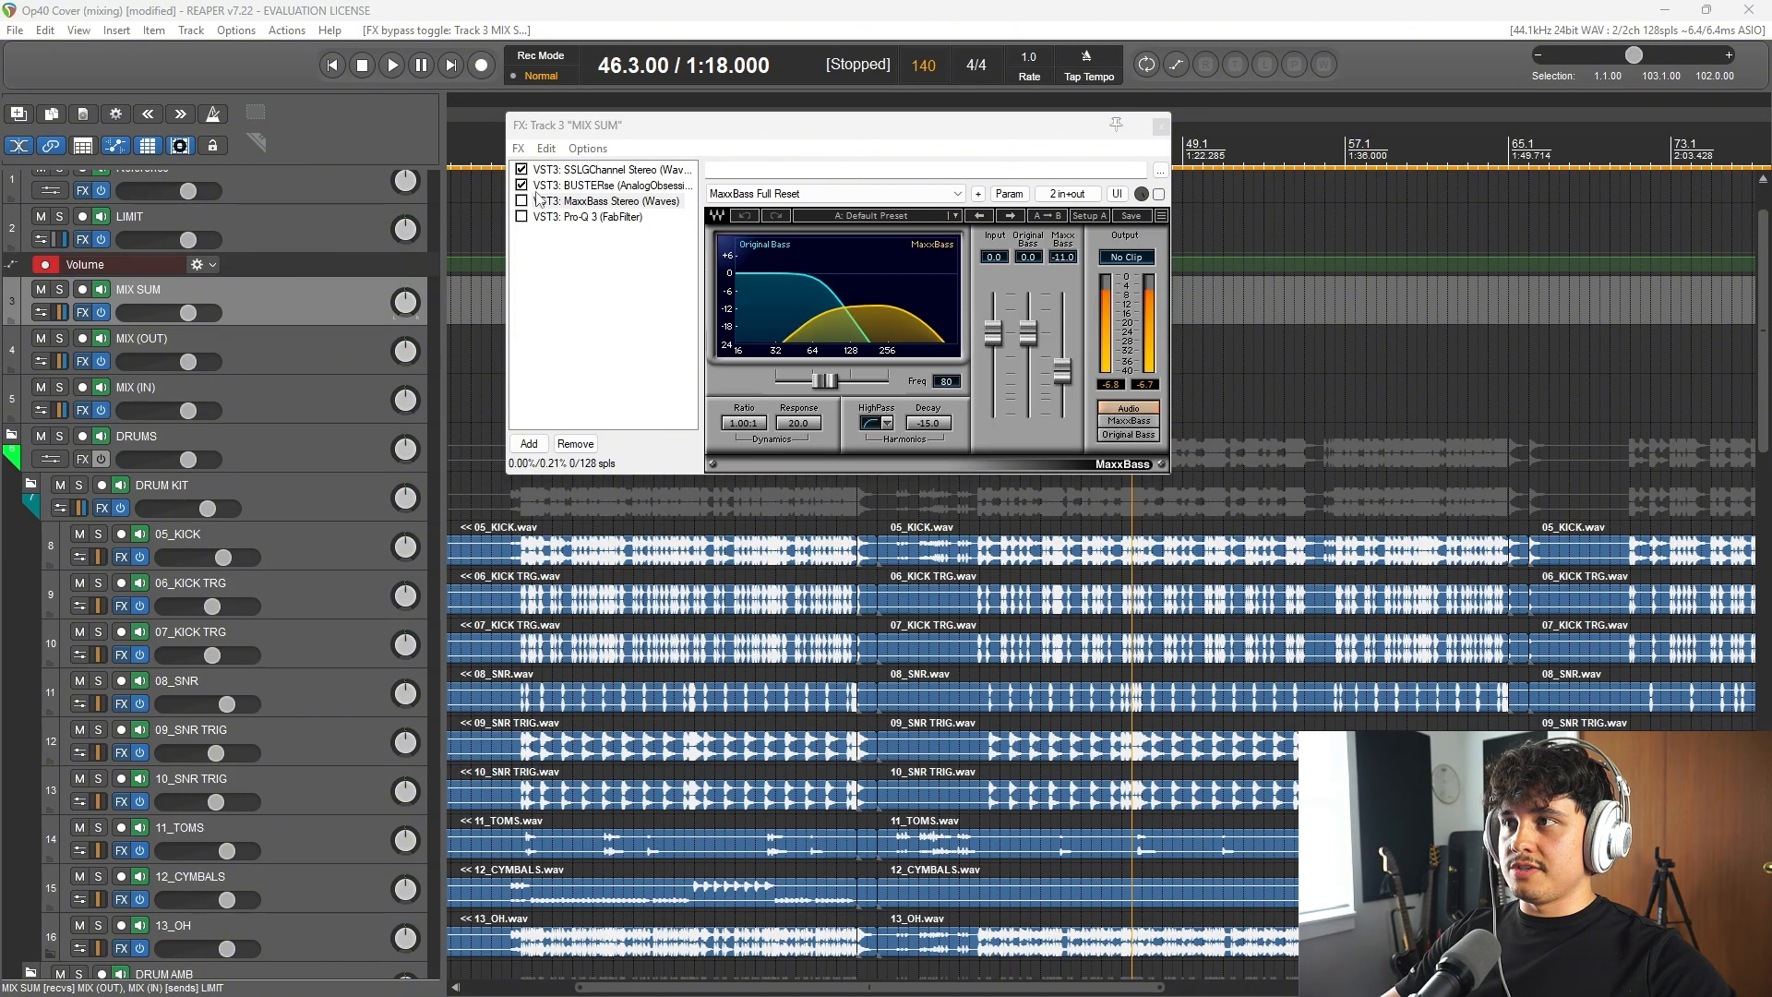
left_click_drag(667, 130, 686, 214)
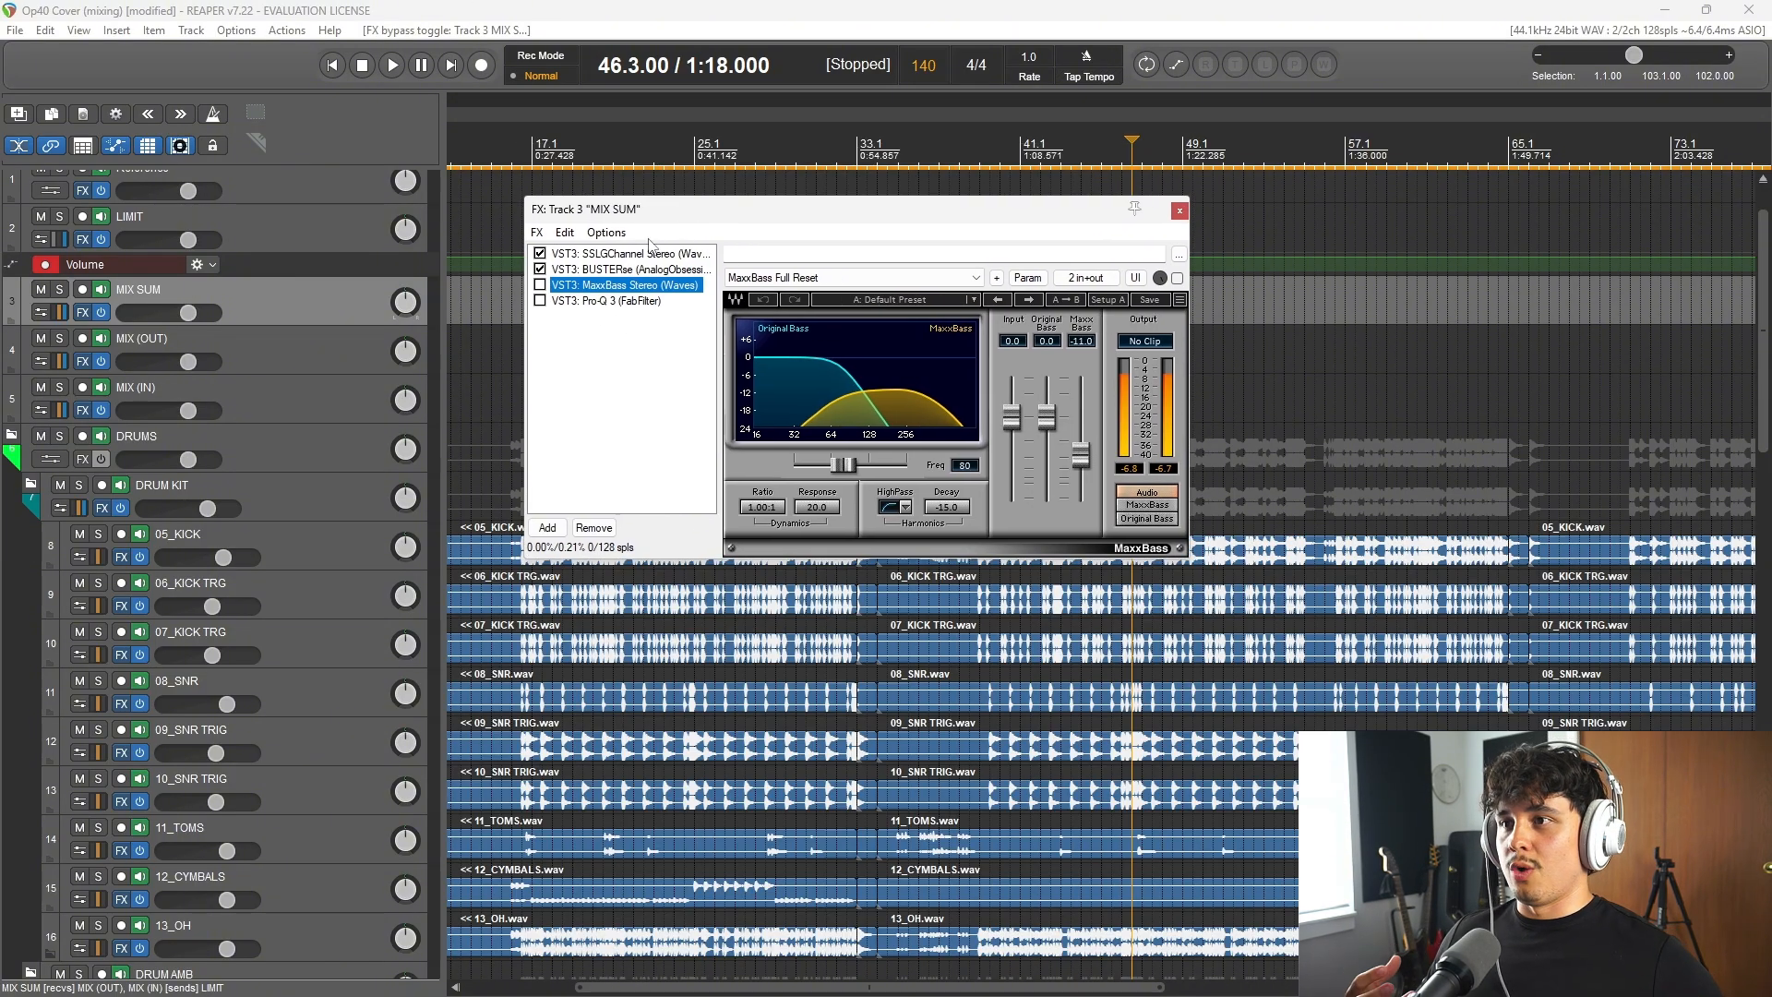
left_click_drag(684, 211, 659, 203)
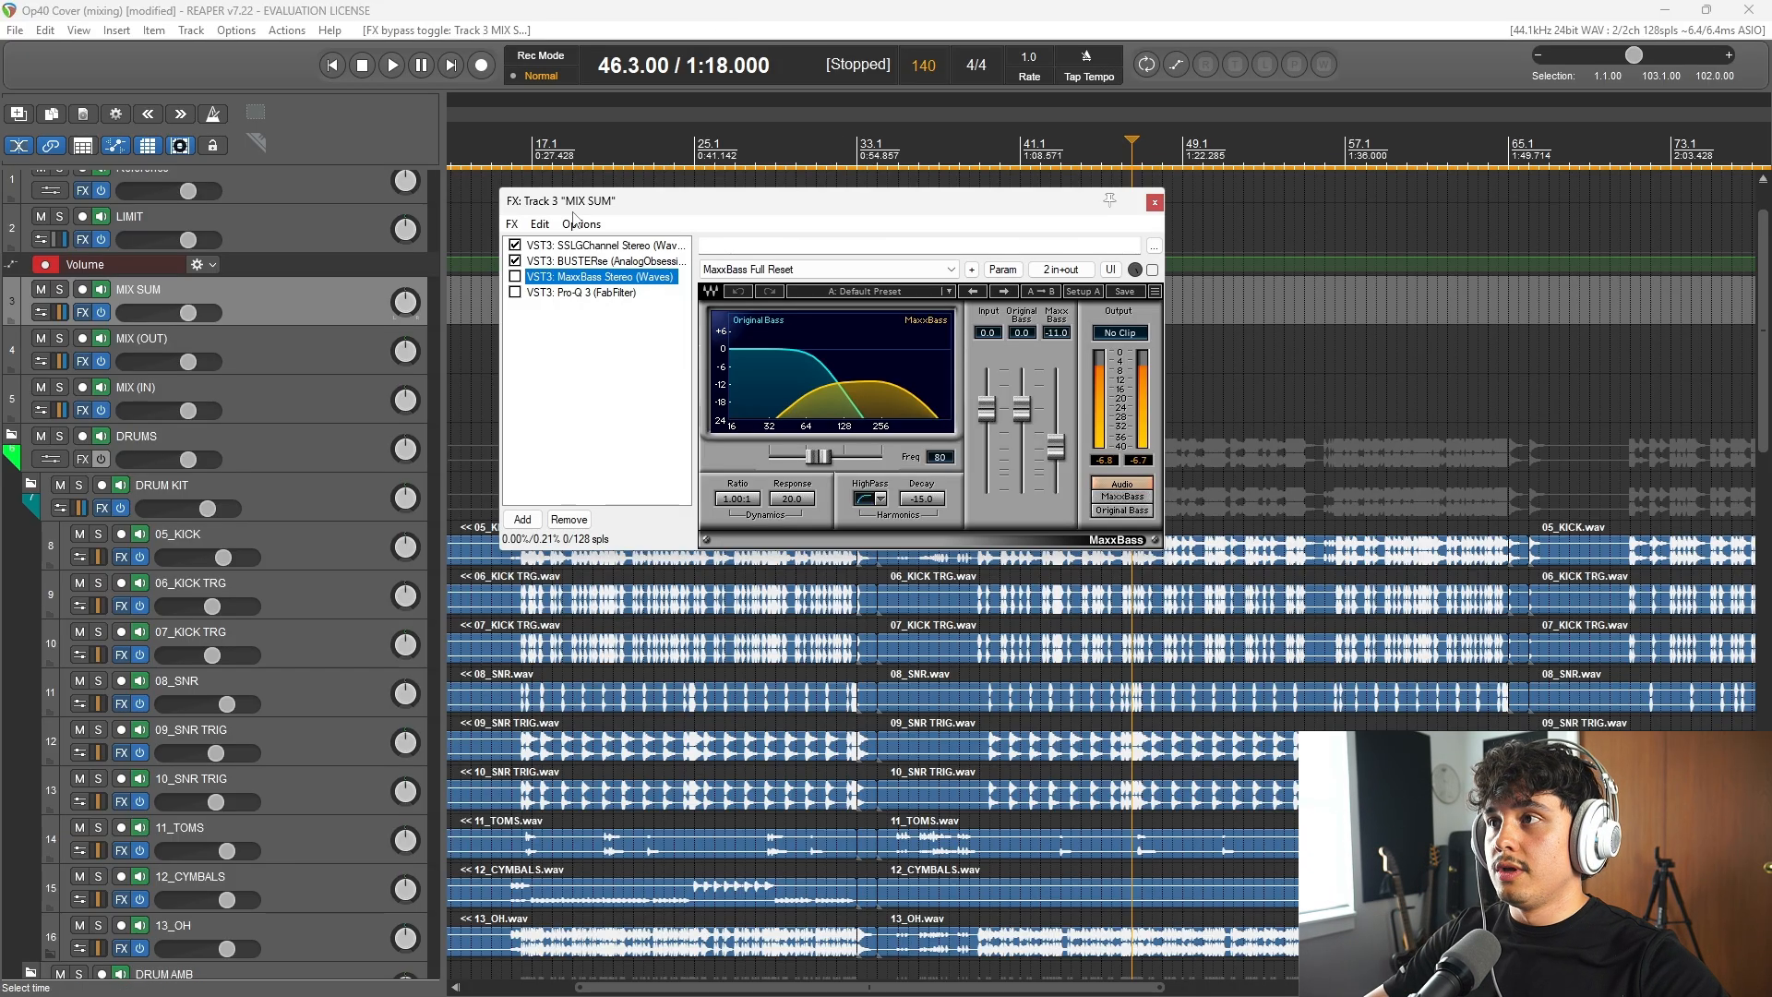
Step: Play from 46.3 while switching MaxxBass on and off on MIX SUM to compare, leaving it enabled
left_click(646, 27)
key("space")
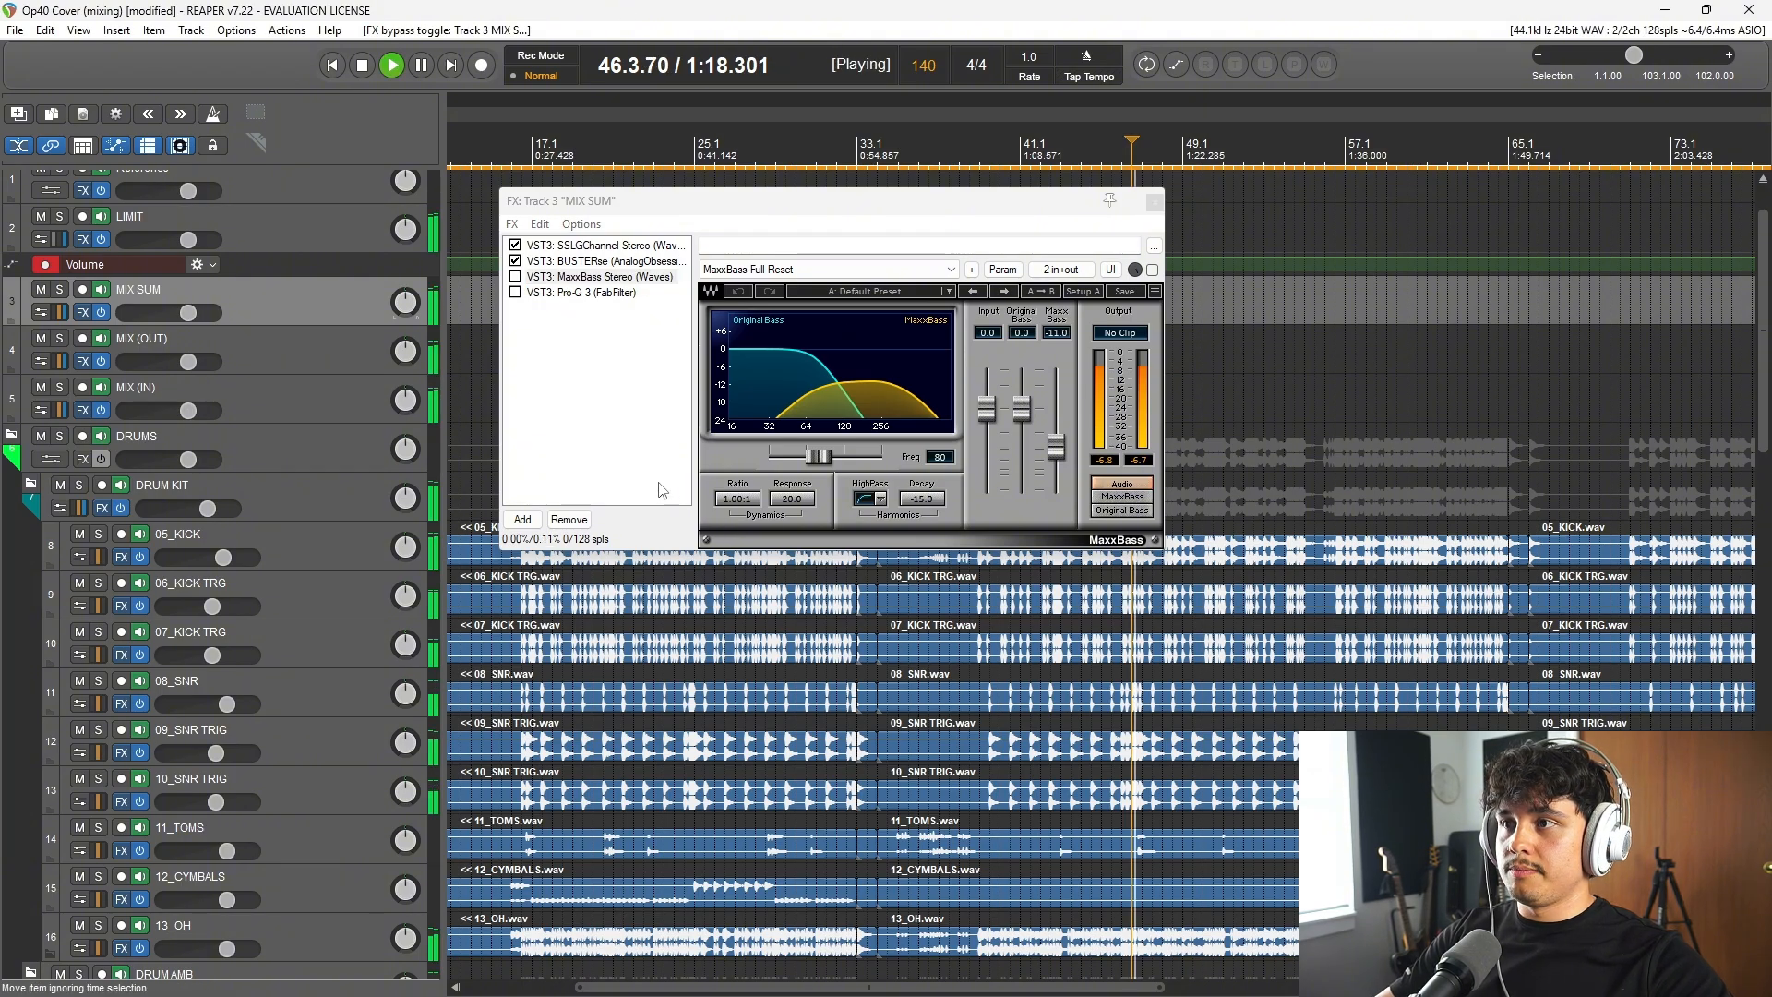
left_click(516, 277)
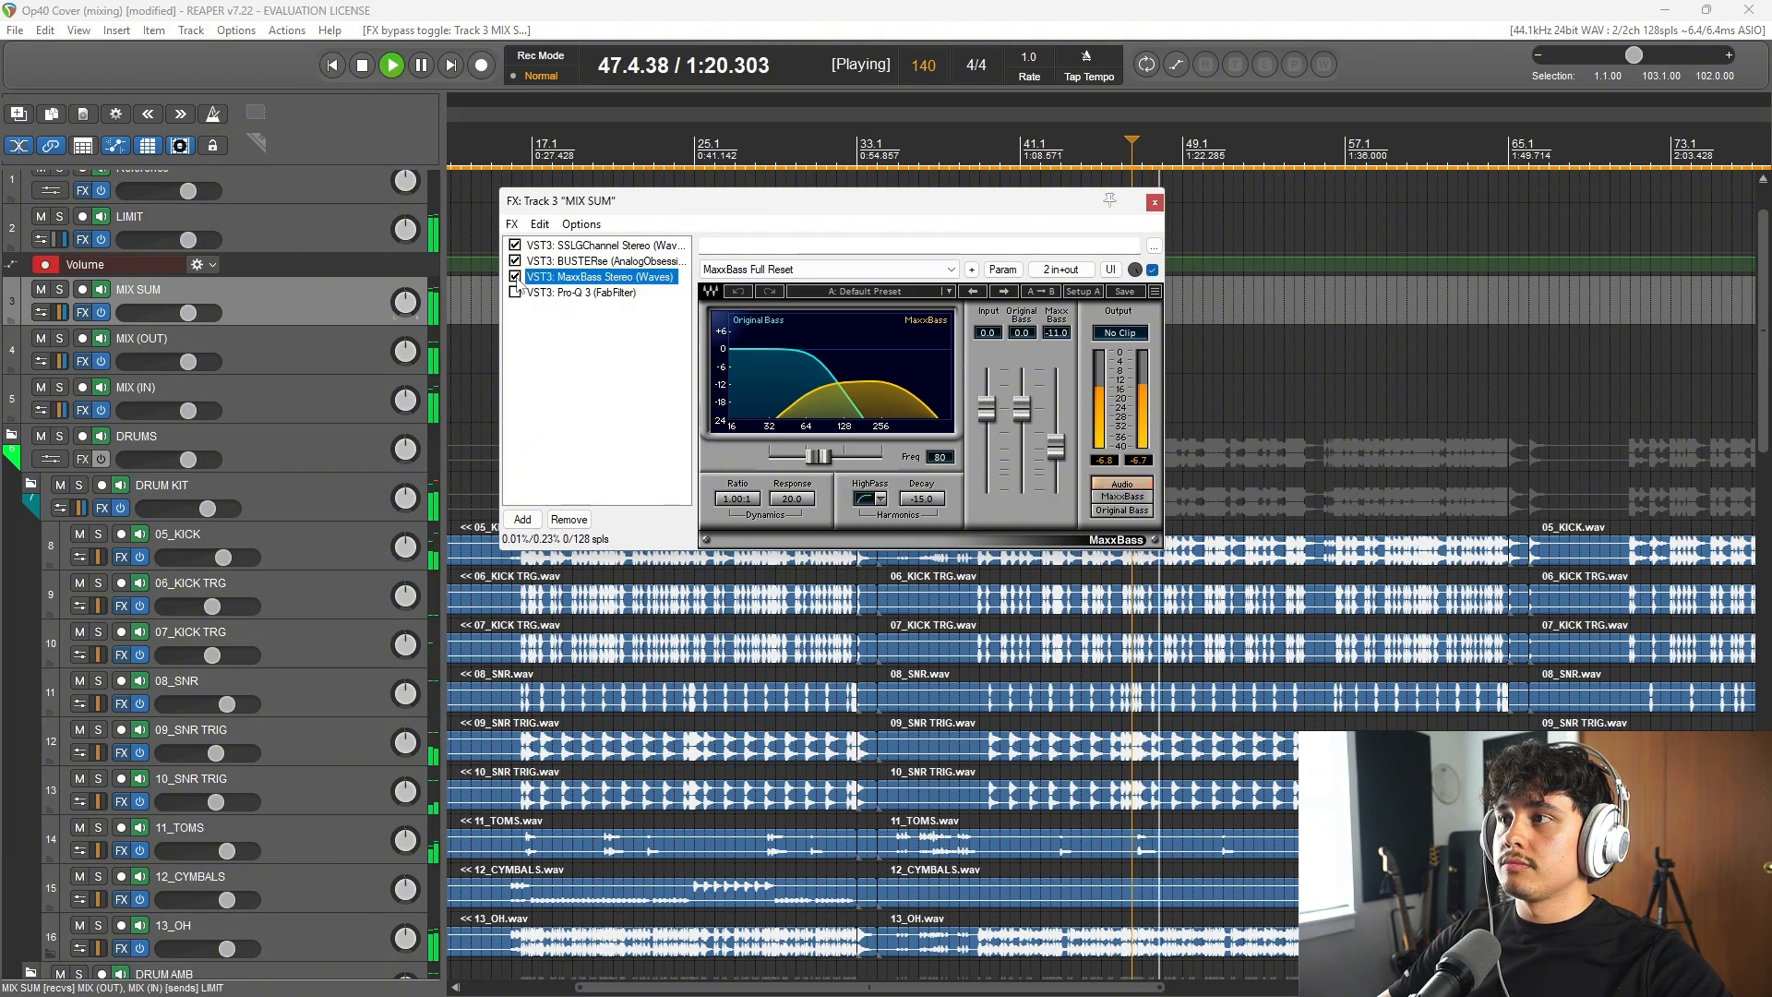
left_click(515, 277)
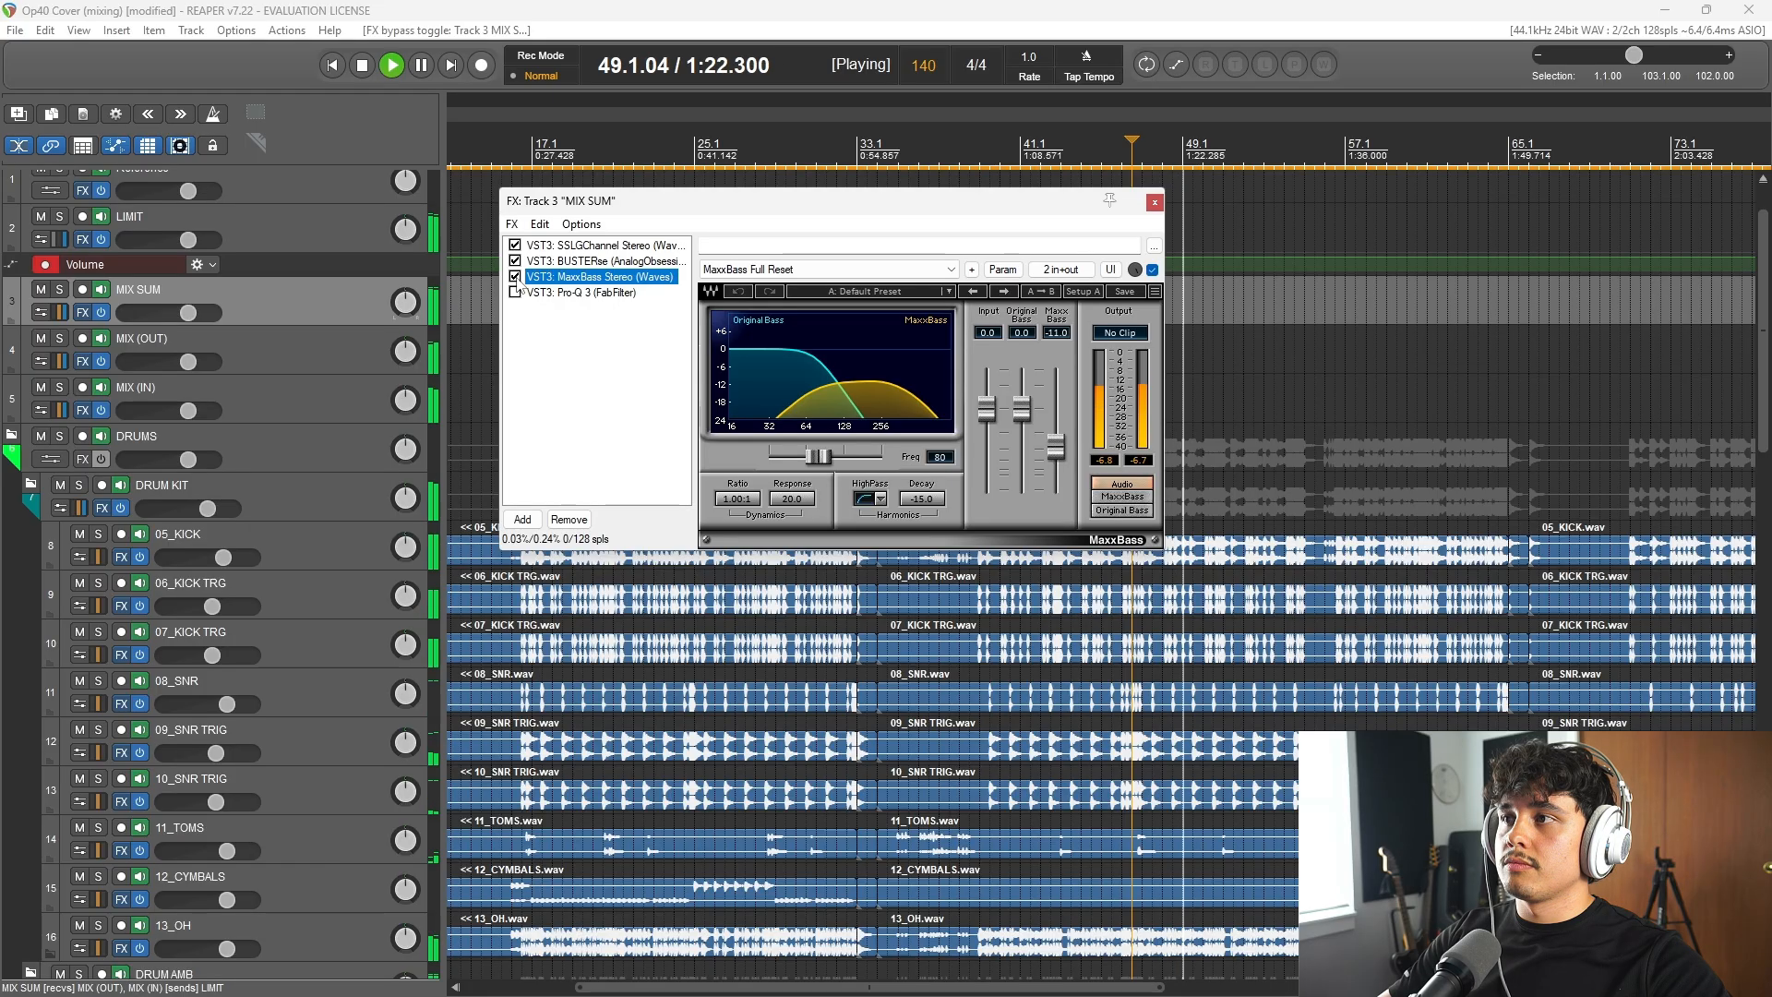
left_click(515, 277)
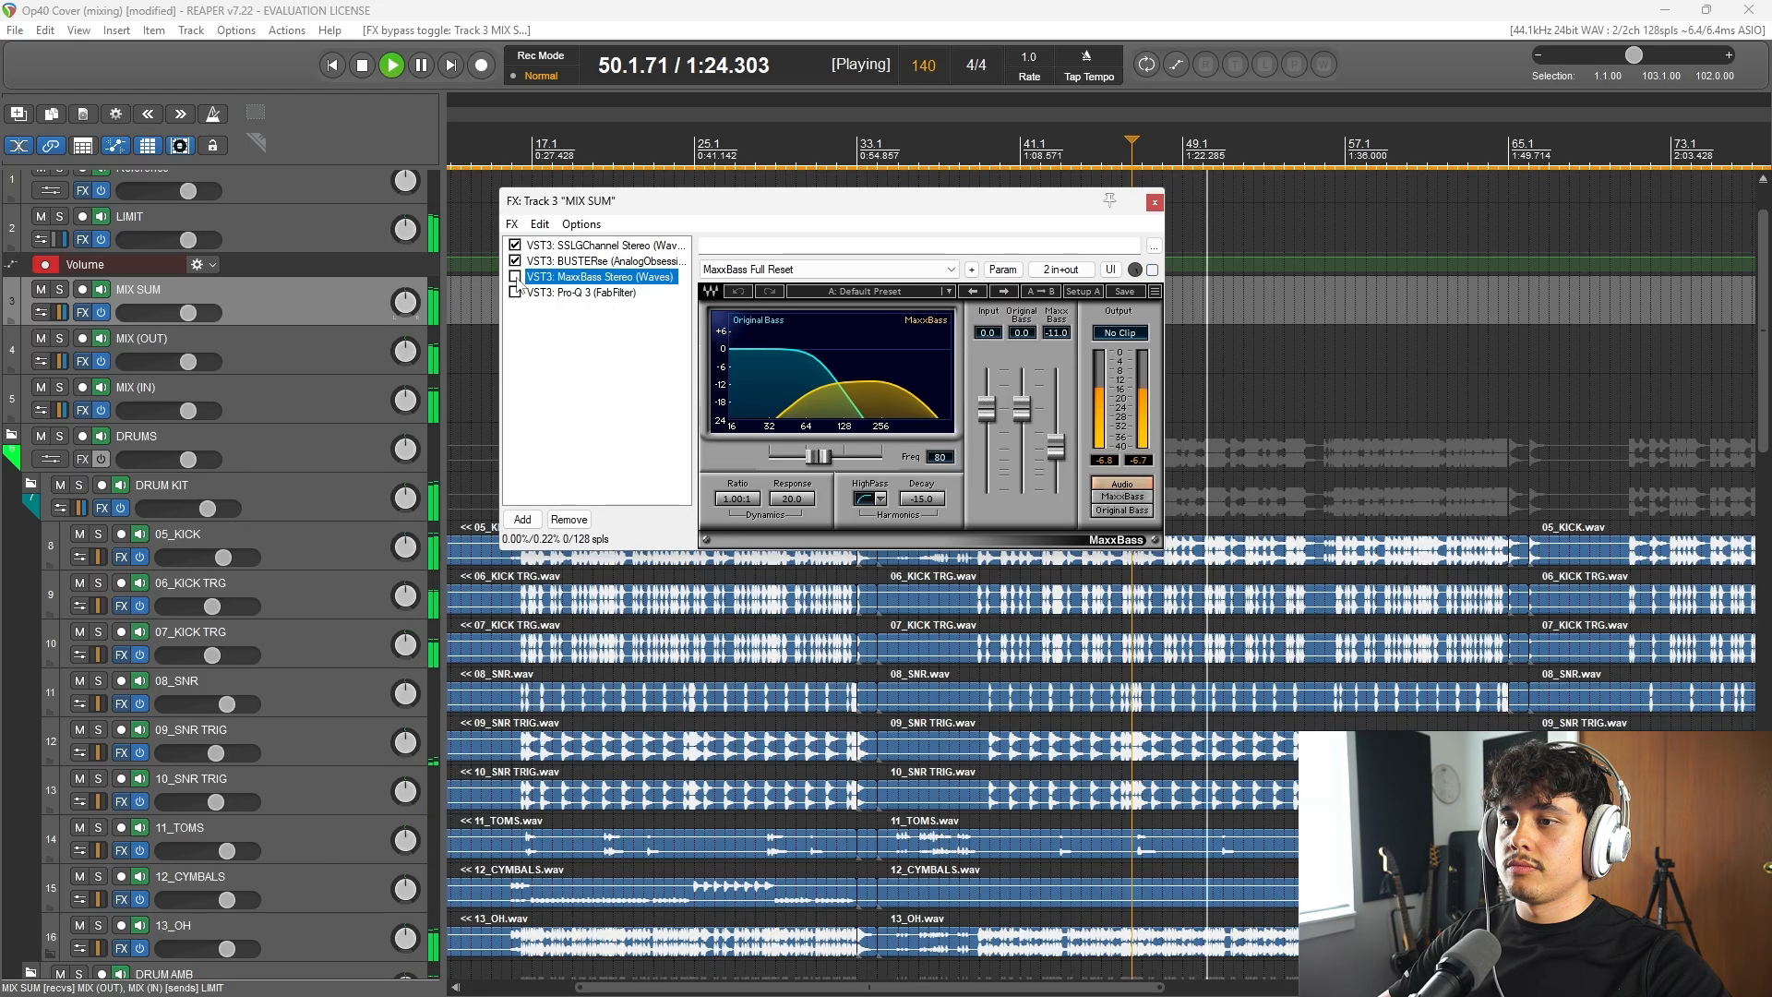
key("space")
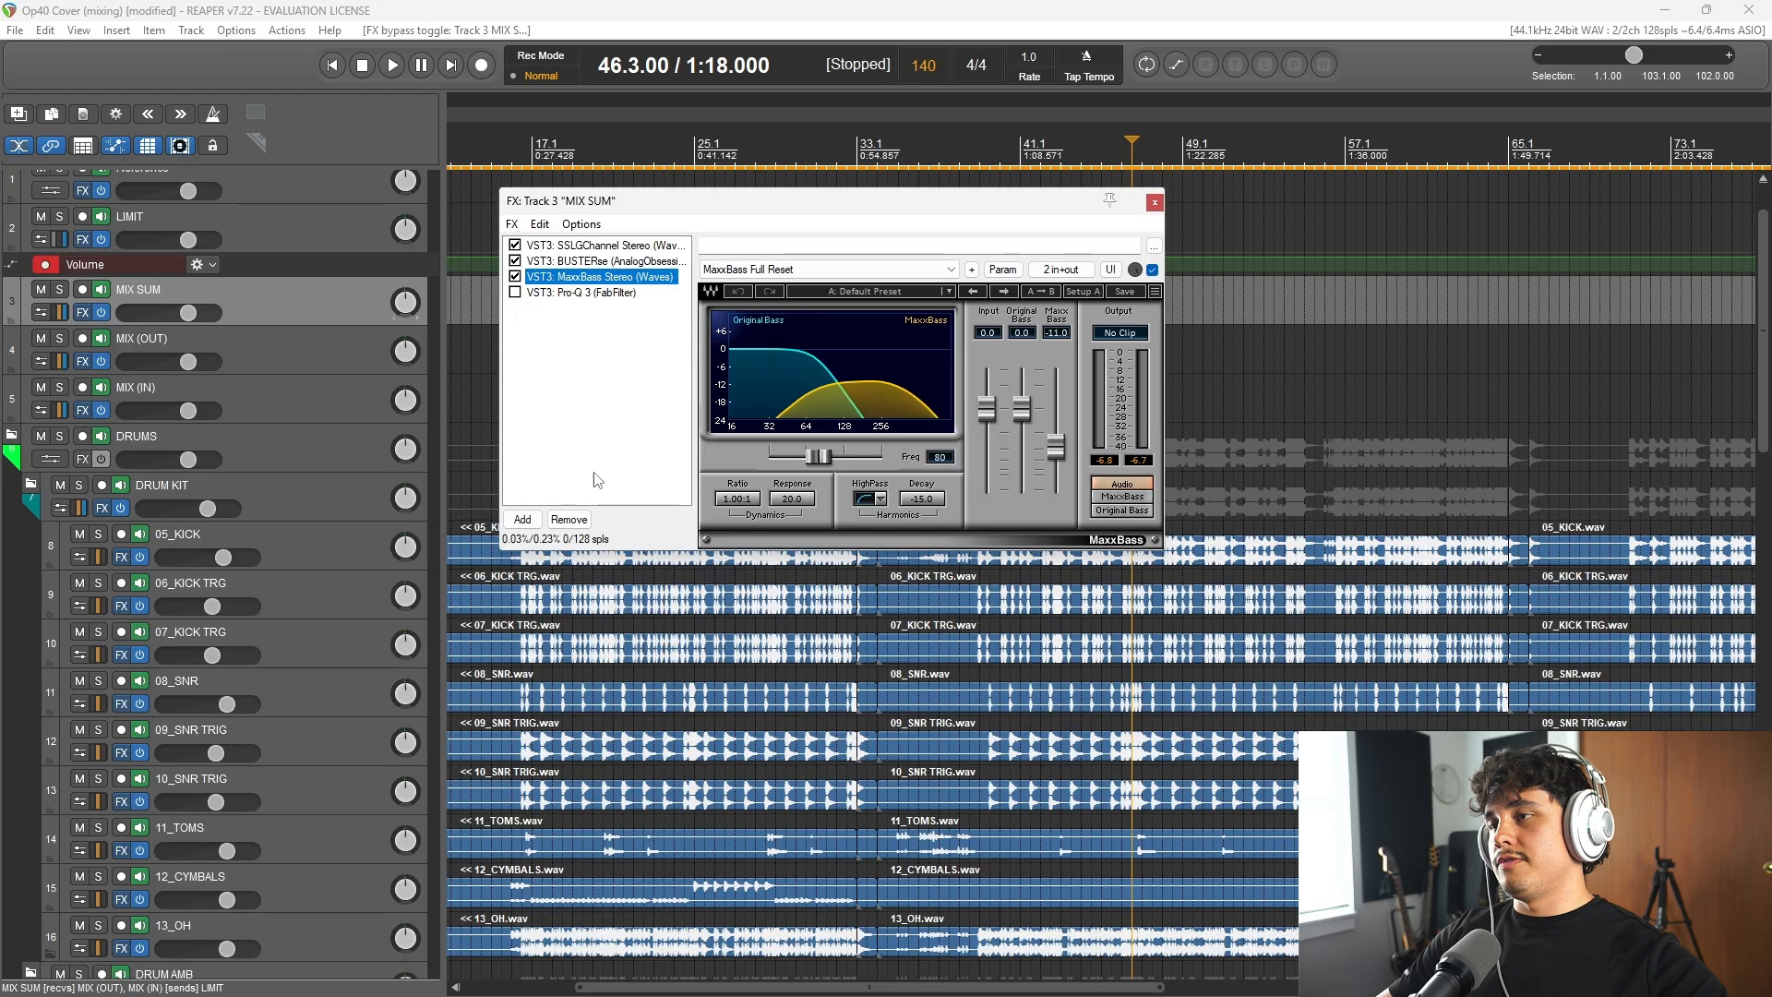
Step: Open Pro-Q 3 on MIX SUM and examine its upper-mid and high-frequency boost bands
left_click(579, 293)
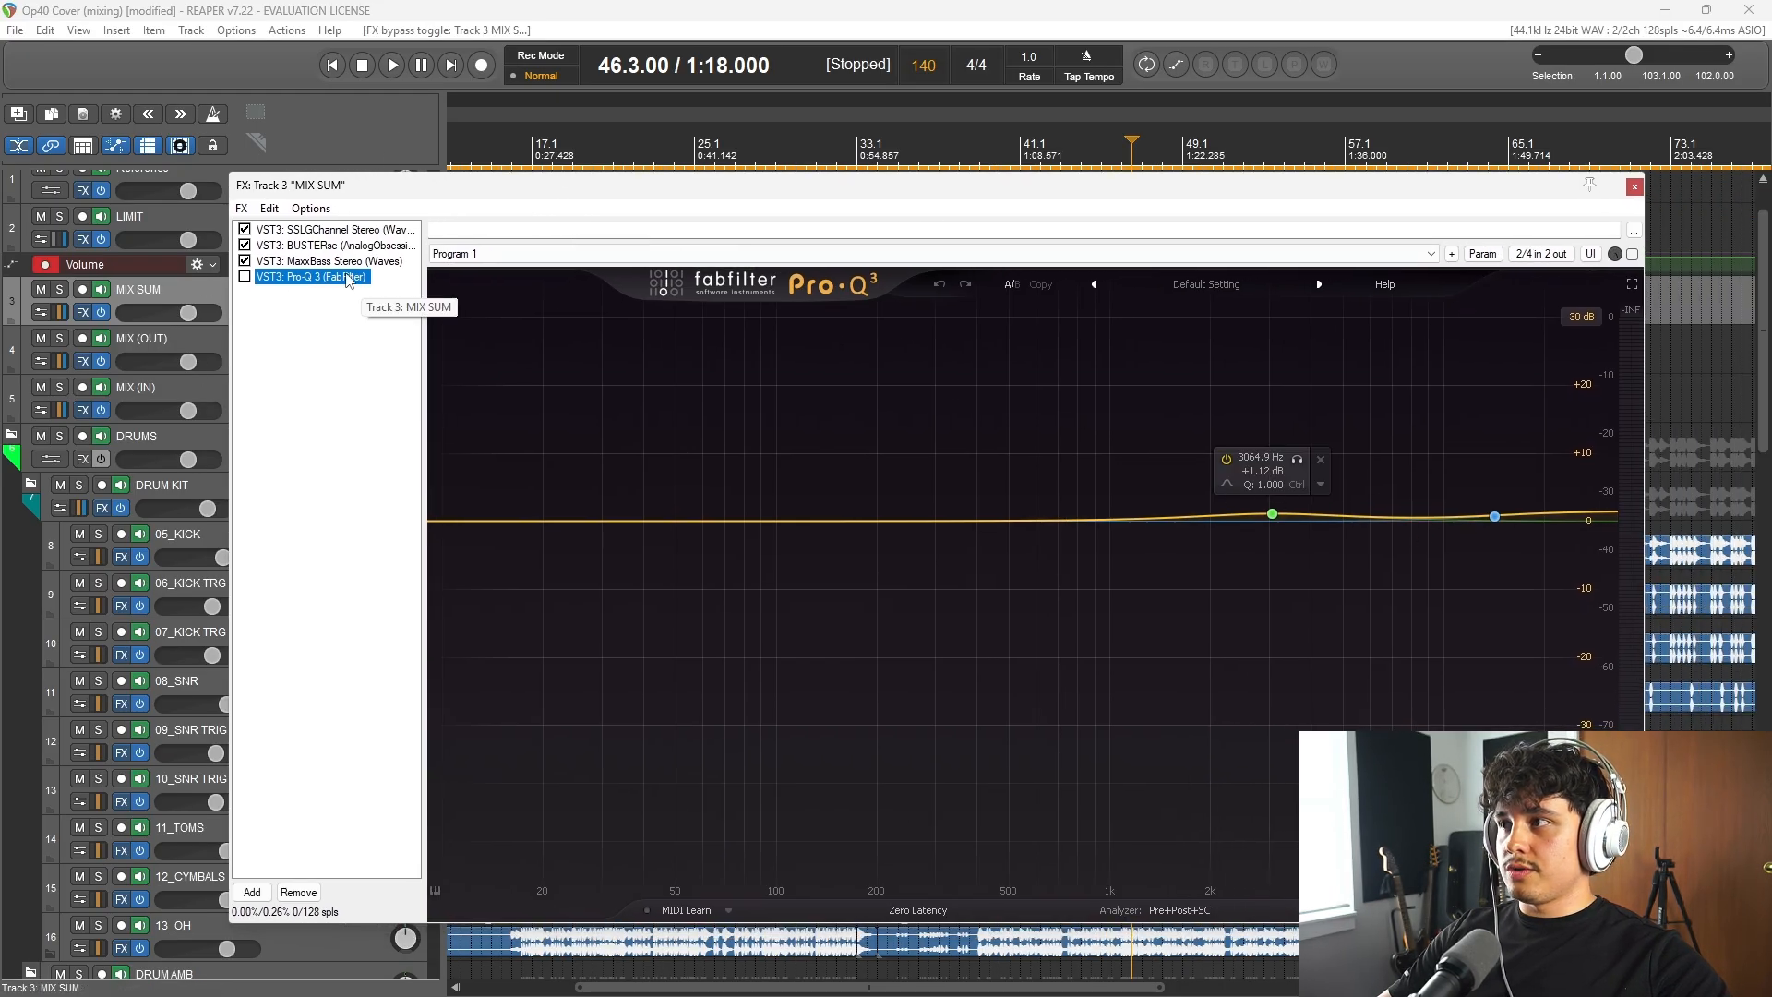
left_click_drag(269, 194, 230, 190)
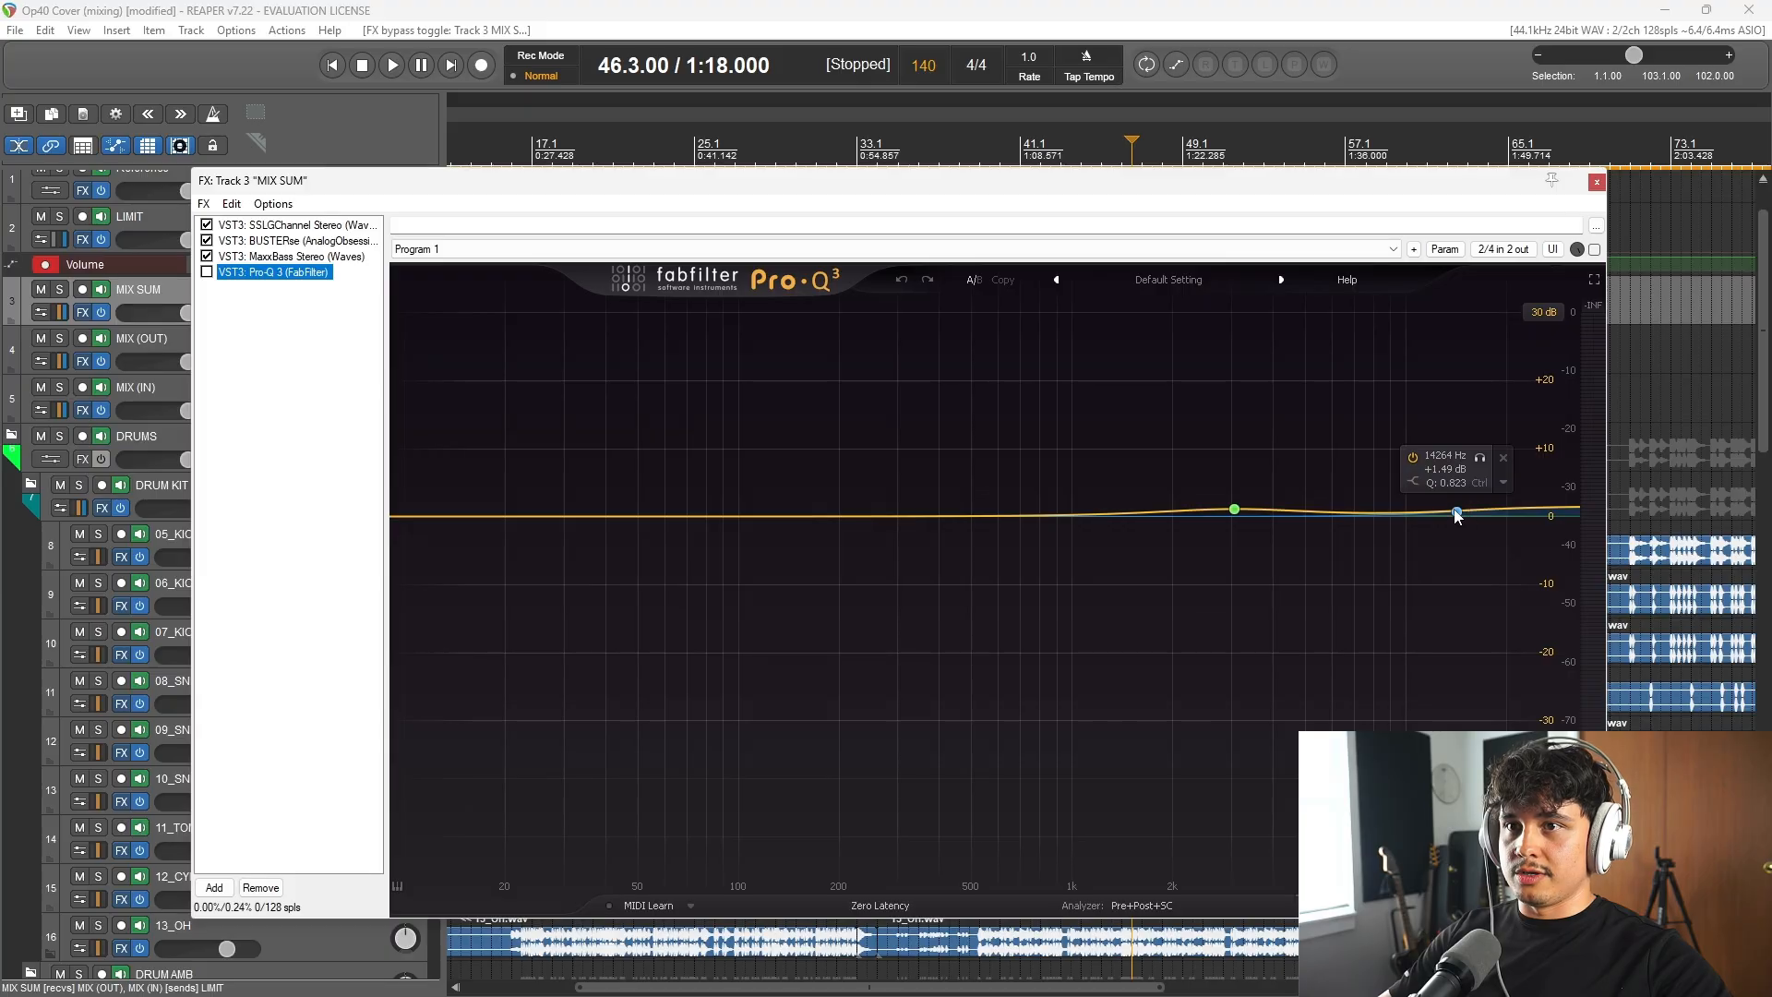
left_click(339, 9)
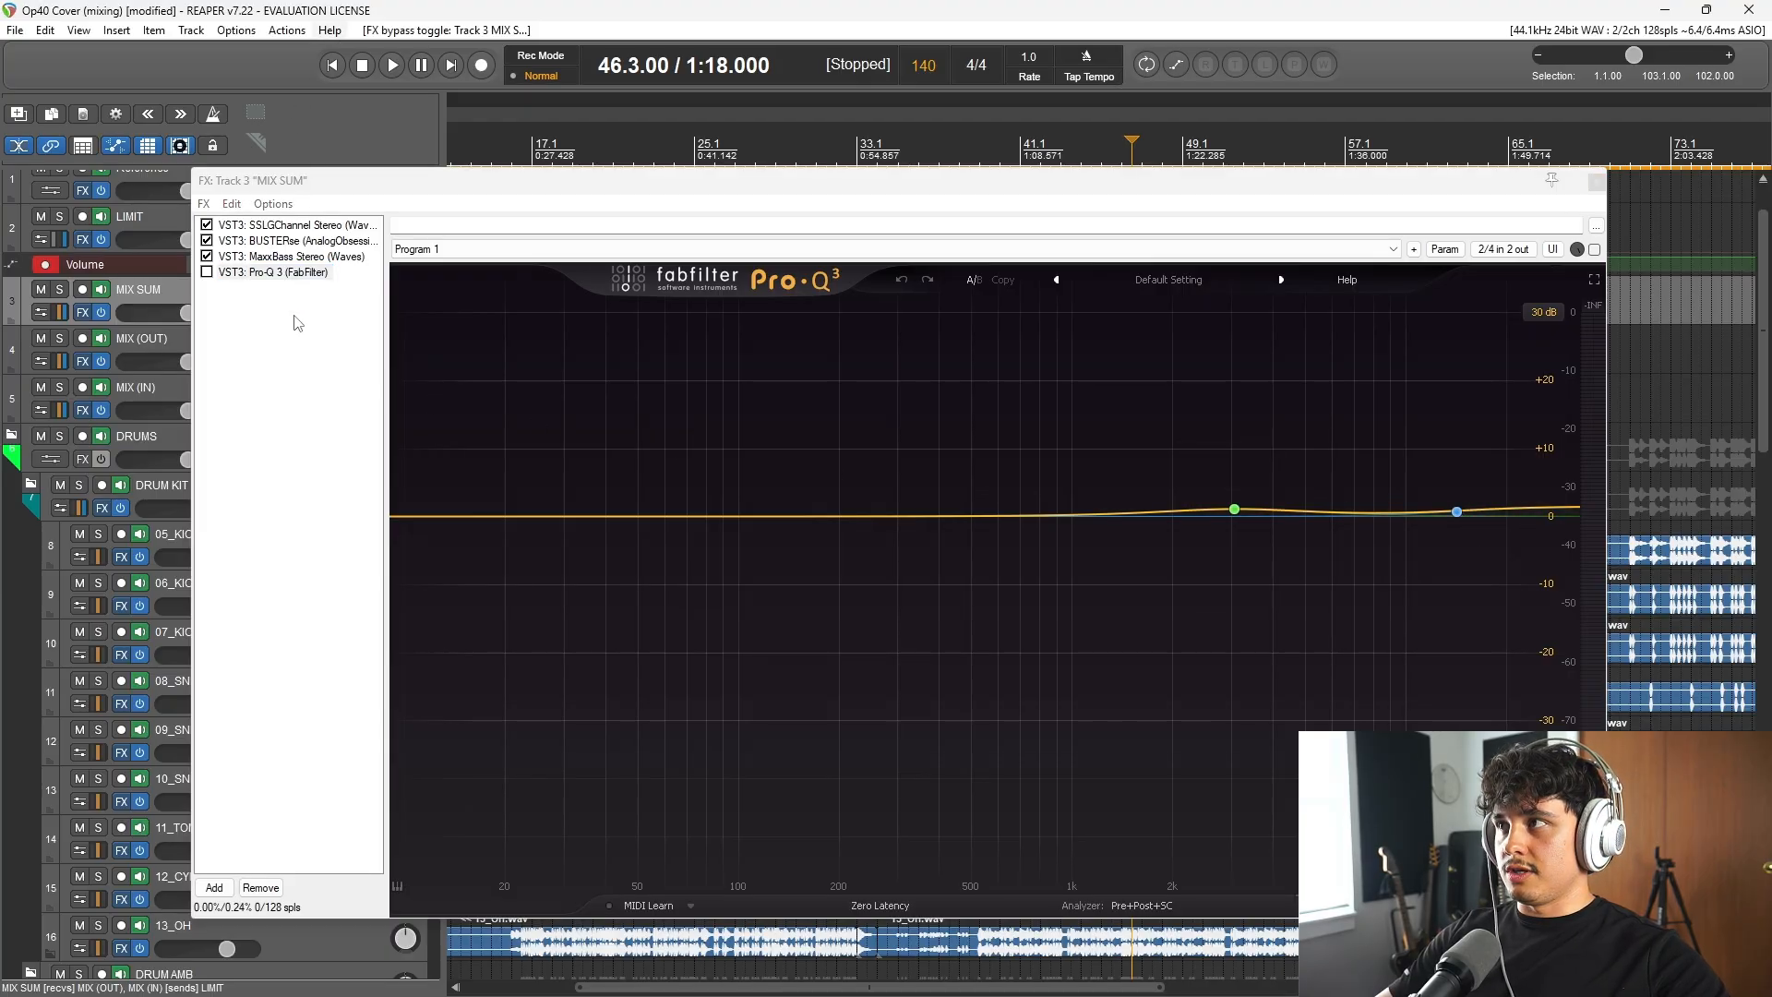
Step: Enable Pro-Q 3 on MIX SUM, and play from 46.3 while switching it off and back on to compare
key("ctrl+s")
left_click(207, 272)
key("space")
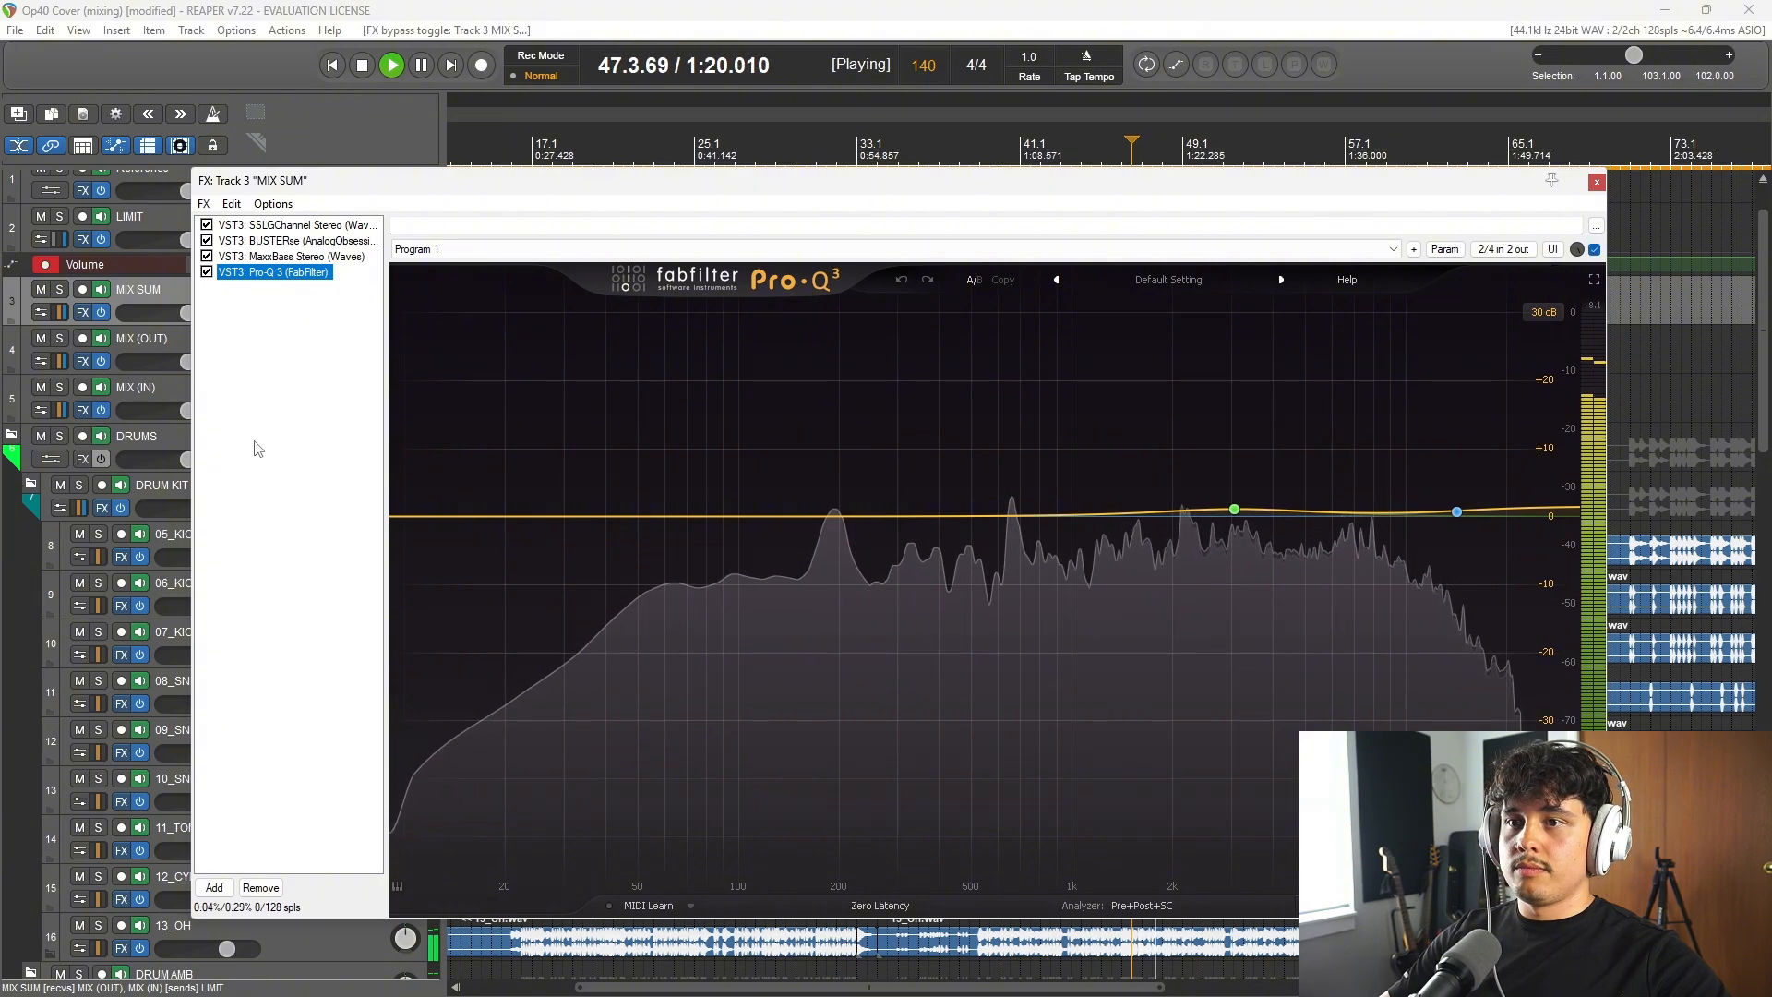
left_click(207, 272)
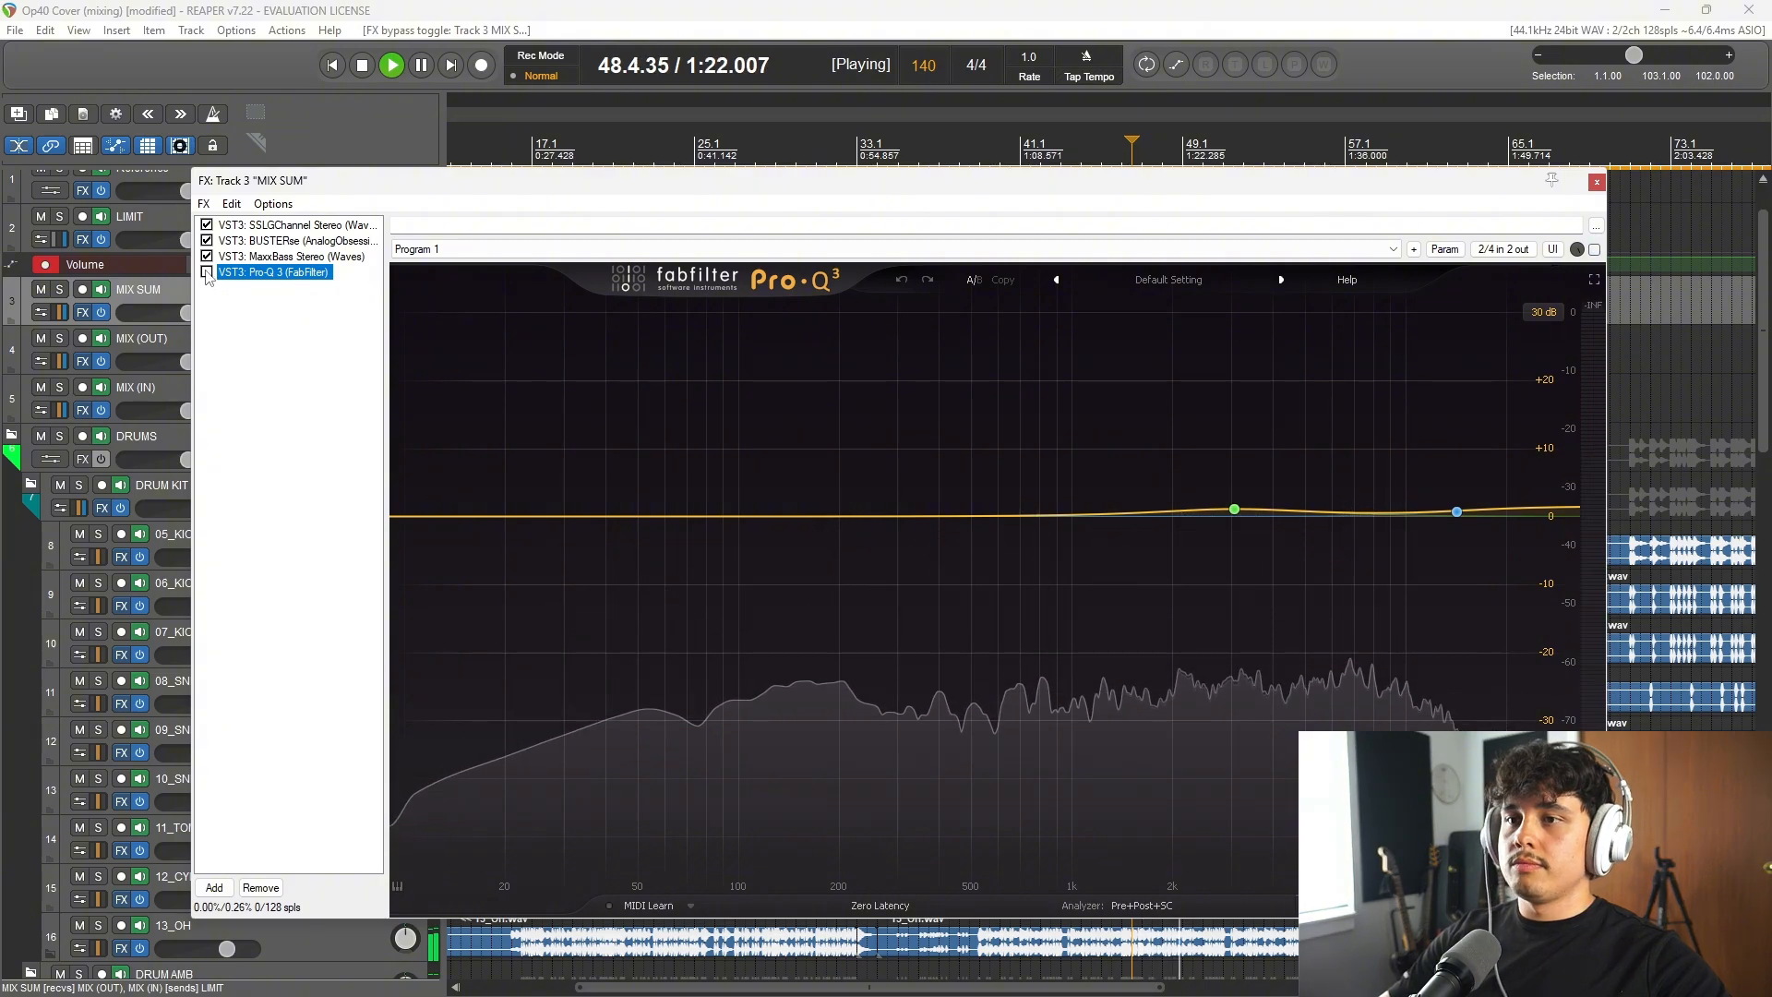
left_click(207, 272)
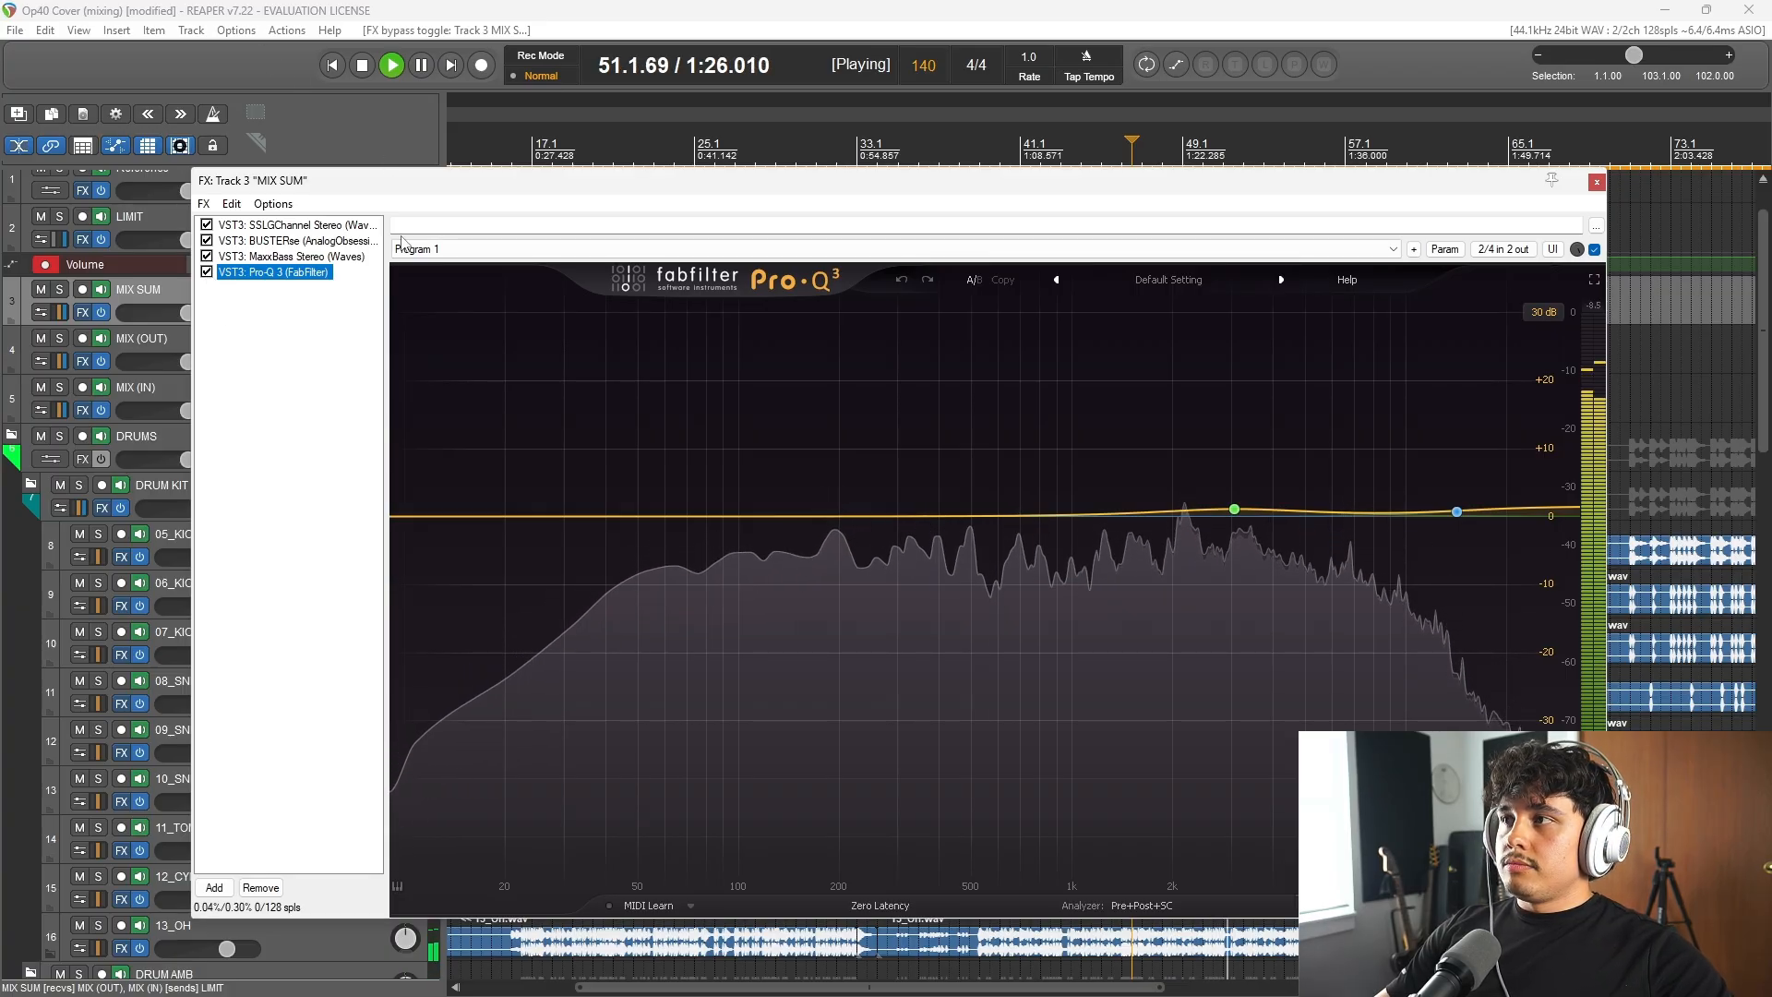
Step: Close MIX SUM's plugin window and stop playback
left_click_drag(1515, 182, 1415, 179)
left_click(1497, 179)
scroll(1247, 566, "down", 3)
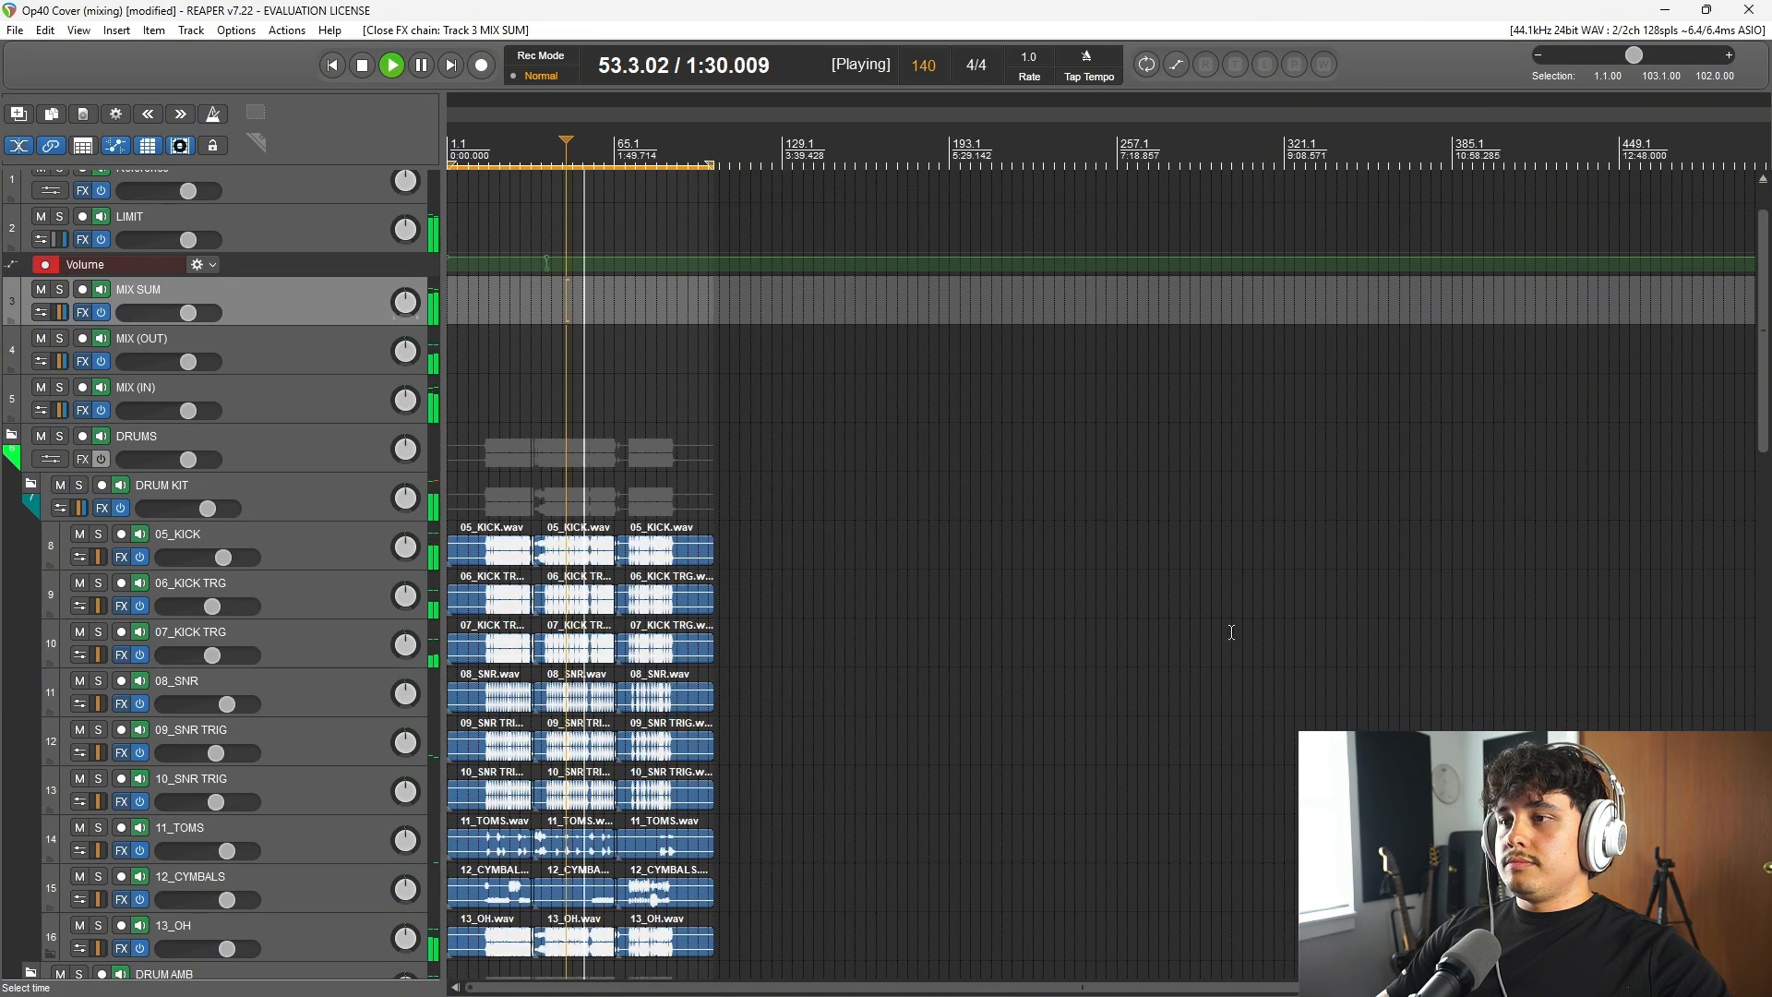
key("space")
Step: Inspect the plugin chains of DRUM KIT, 05_KICK and 06_KICK TRG, closing each window after checking it
scroll(281, 477, "down", 2)
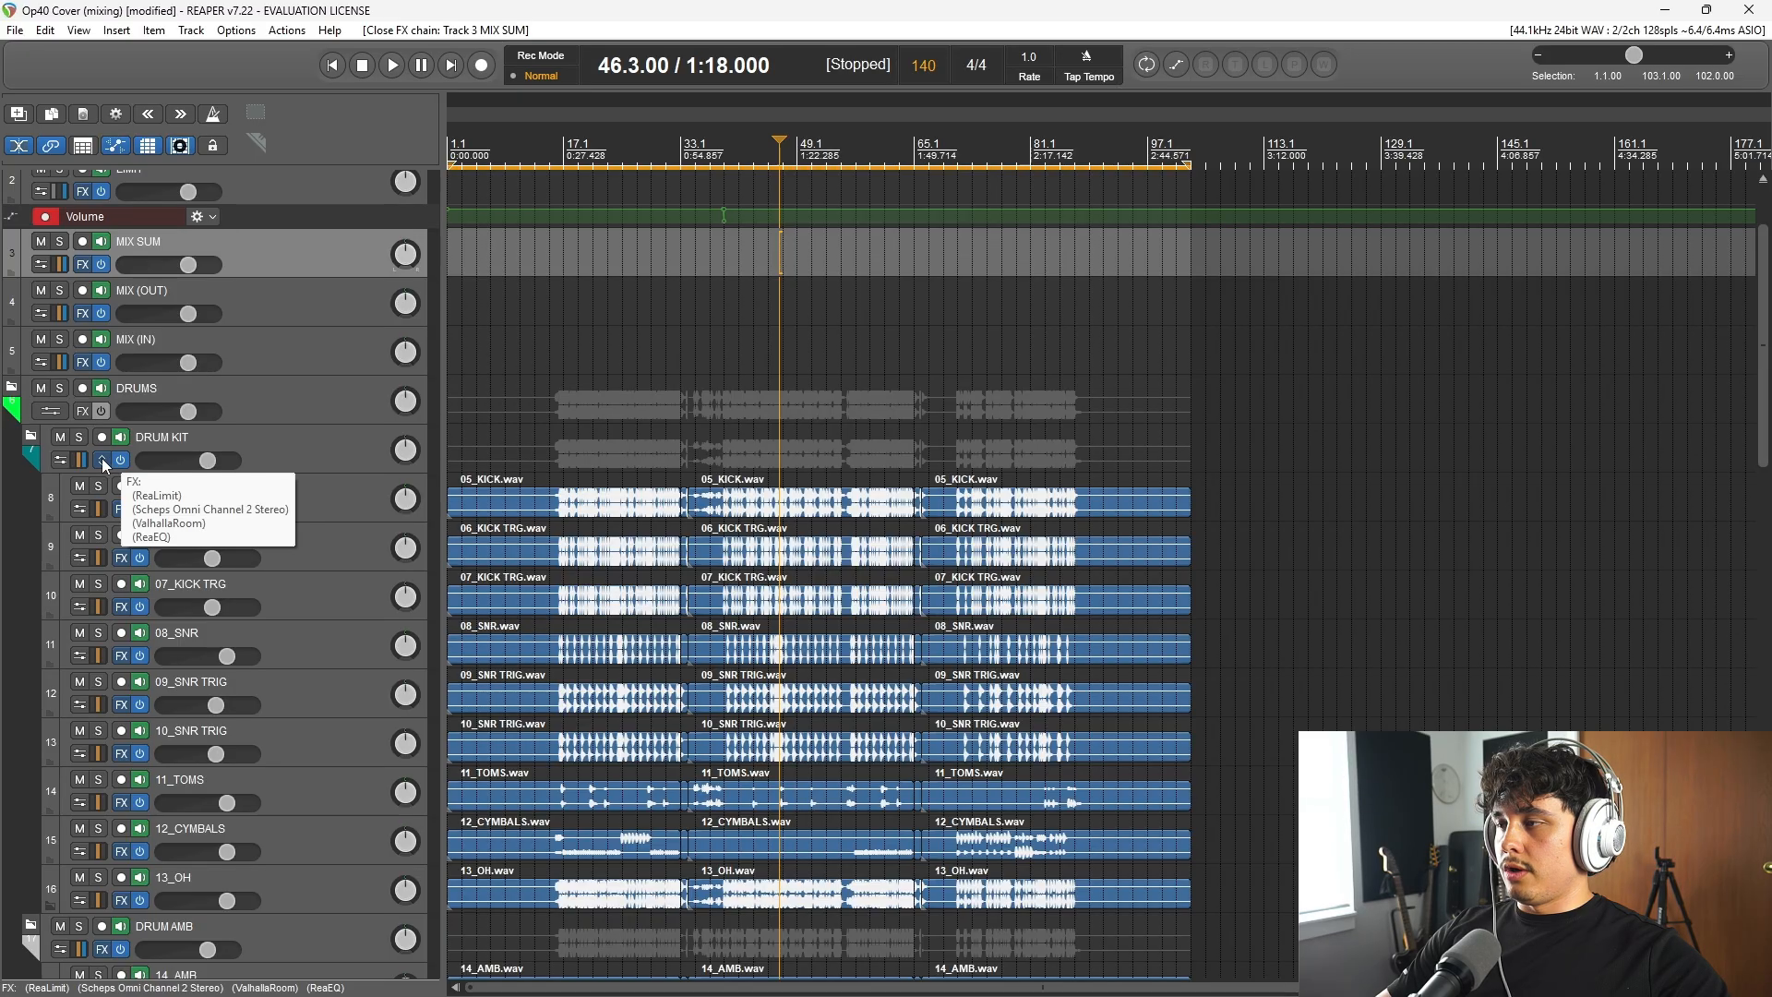
left_click(101, 458)
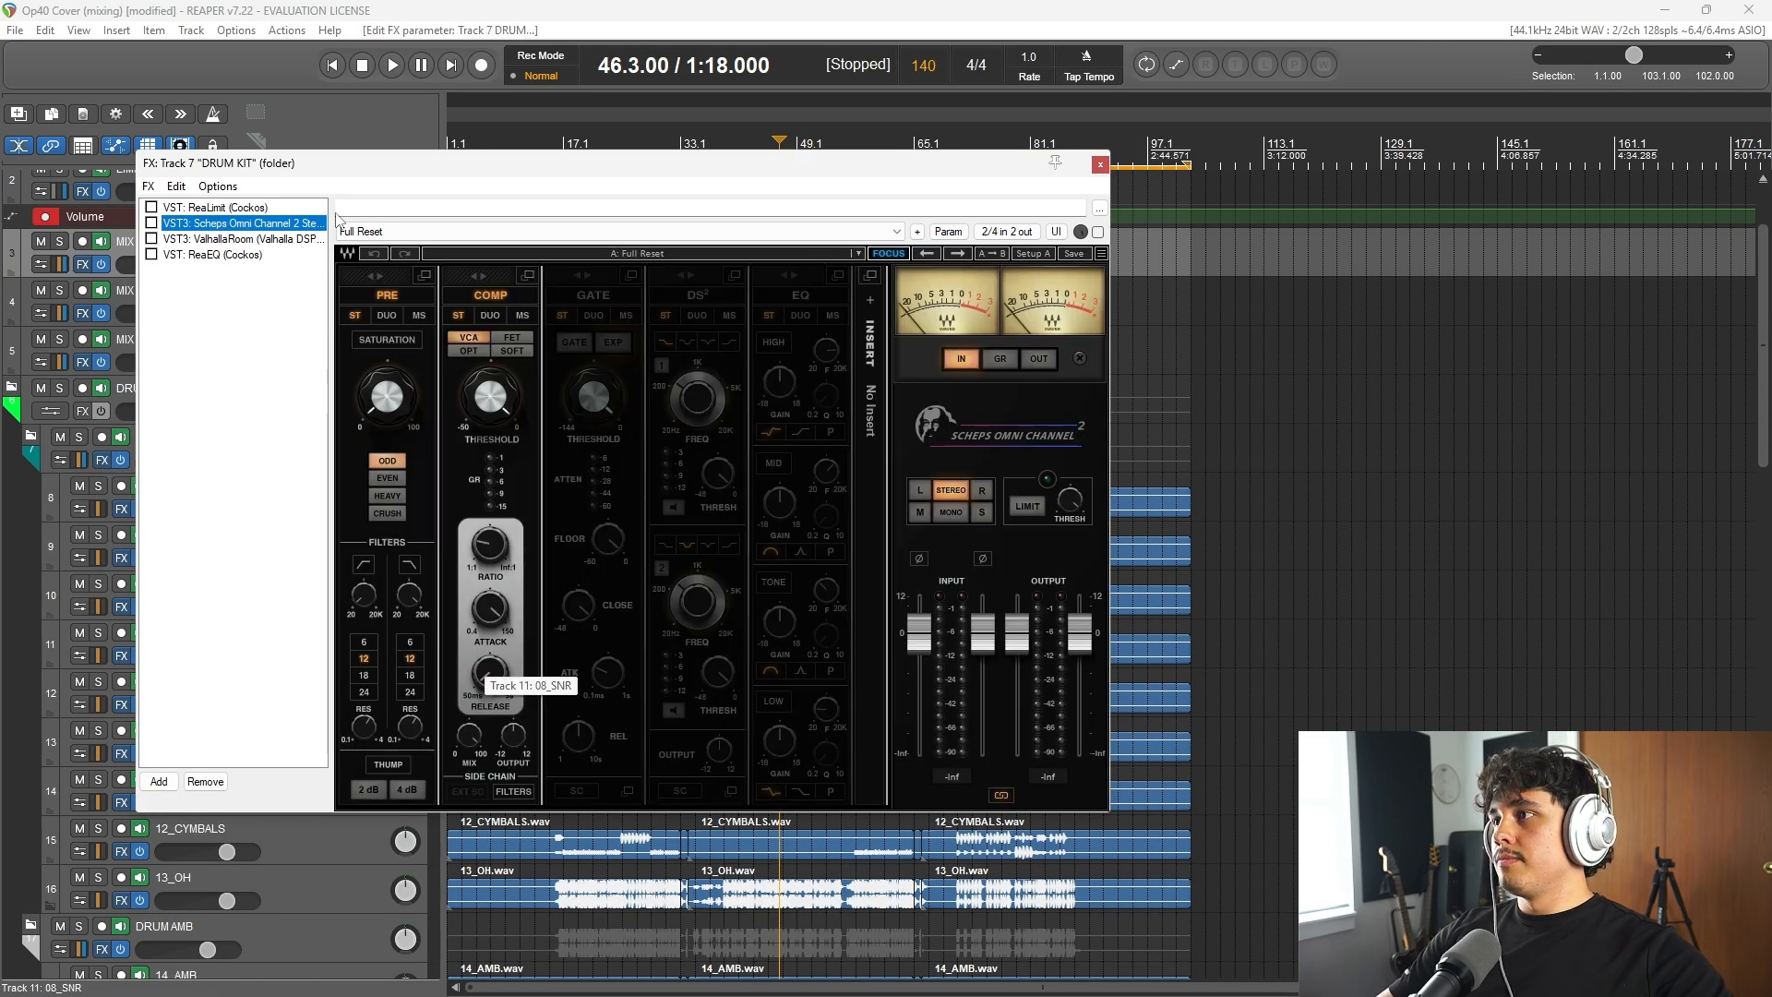
left_click_drag(288, 164, 673, 166)
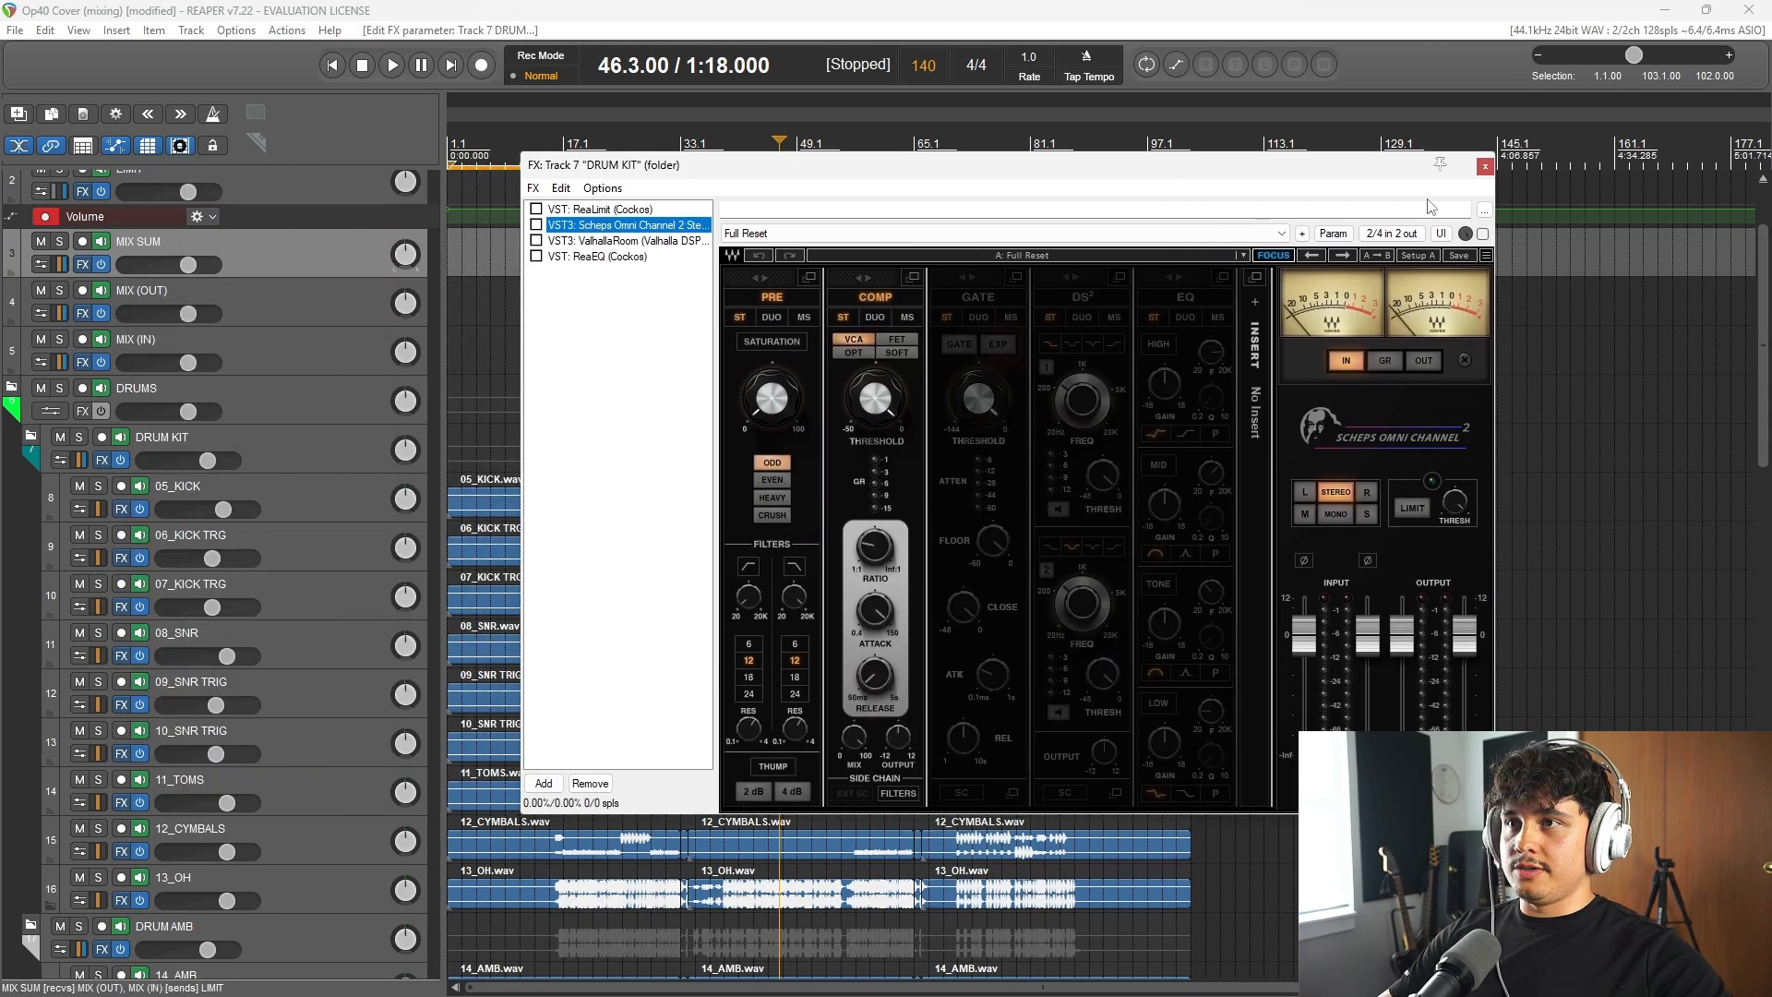
left_click(1485, 166)
left_click(121, 508)
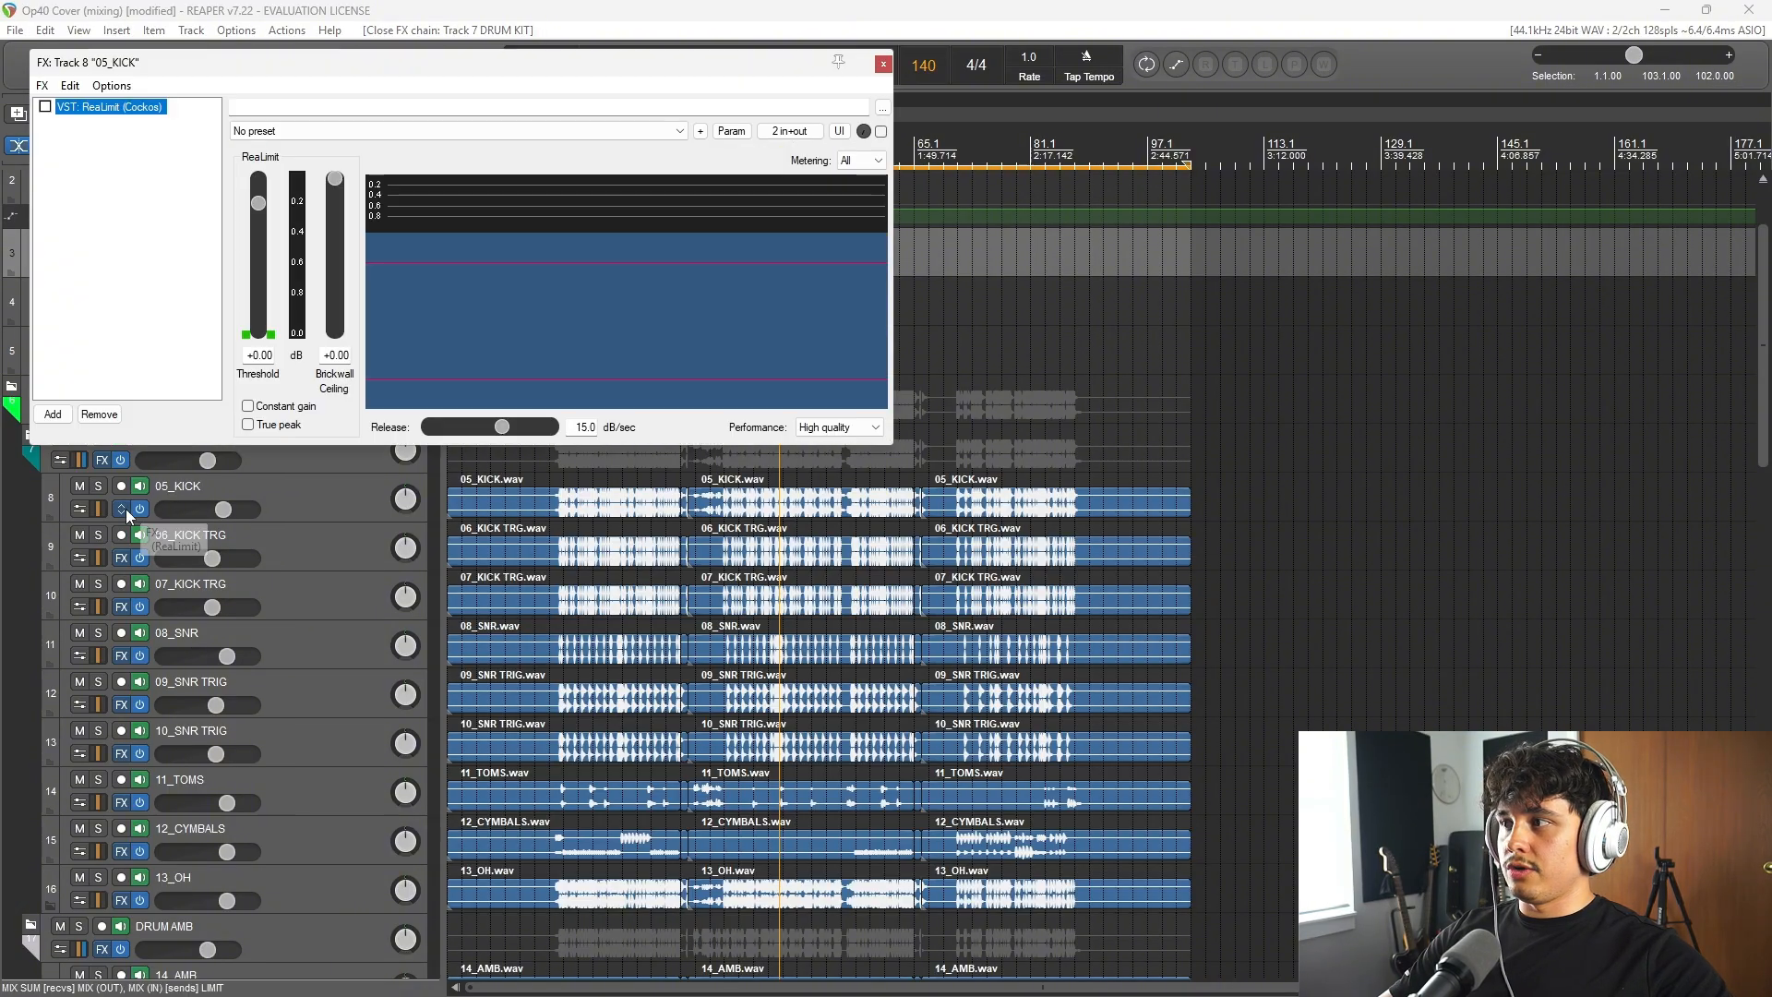
key("Escape")
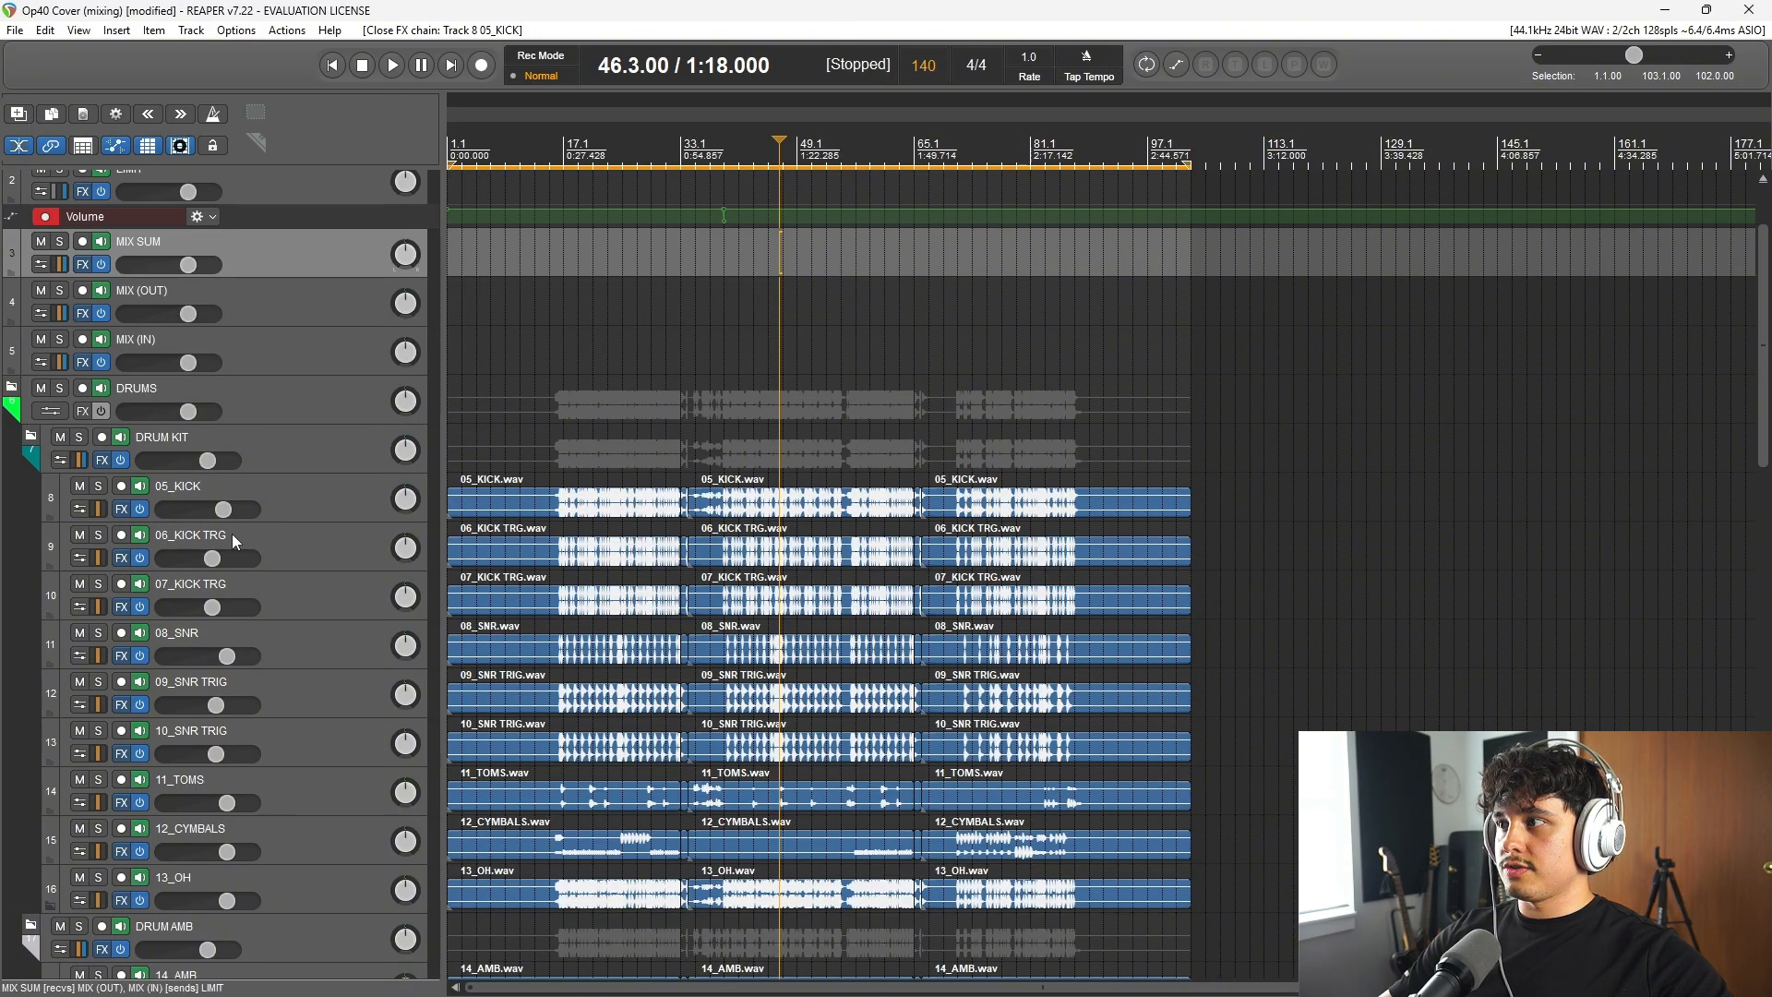
left_click(122, 559)
left_click(884, 64)
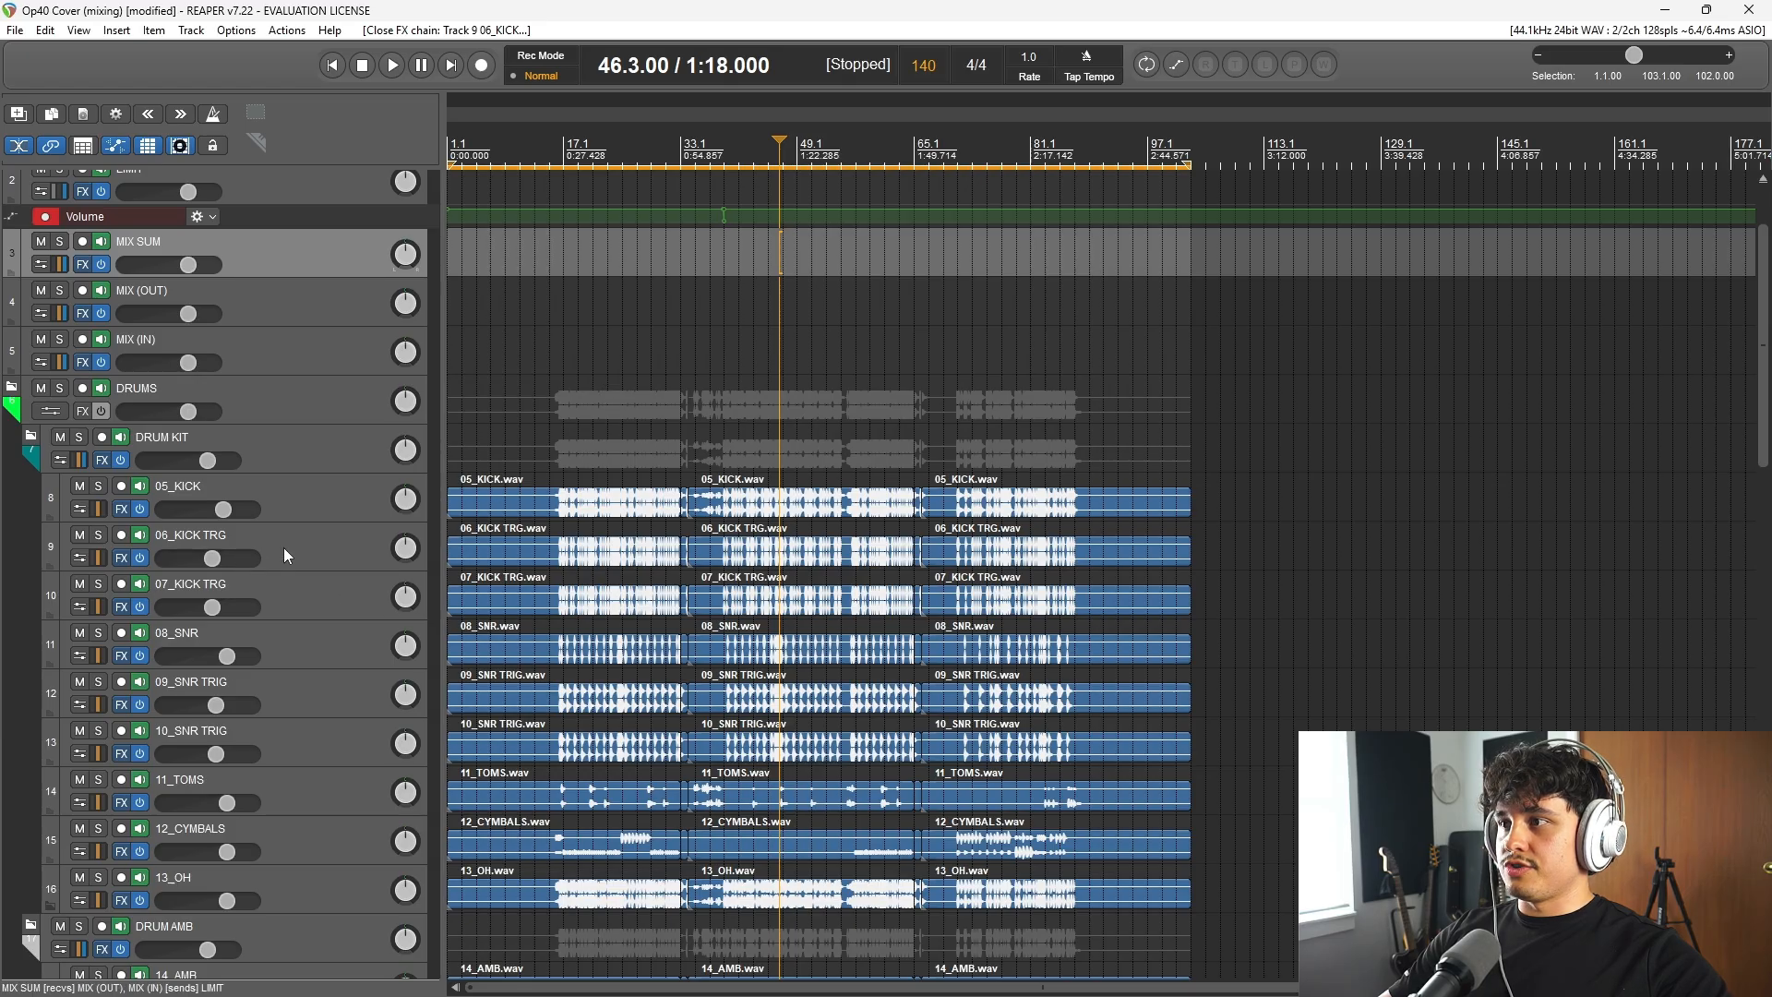
Step: Solo 05_KICK and play it from bar 21
left_click(99, 486)
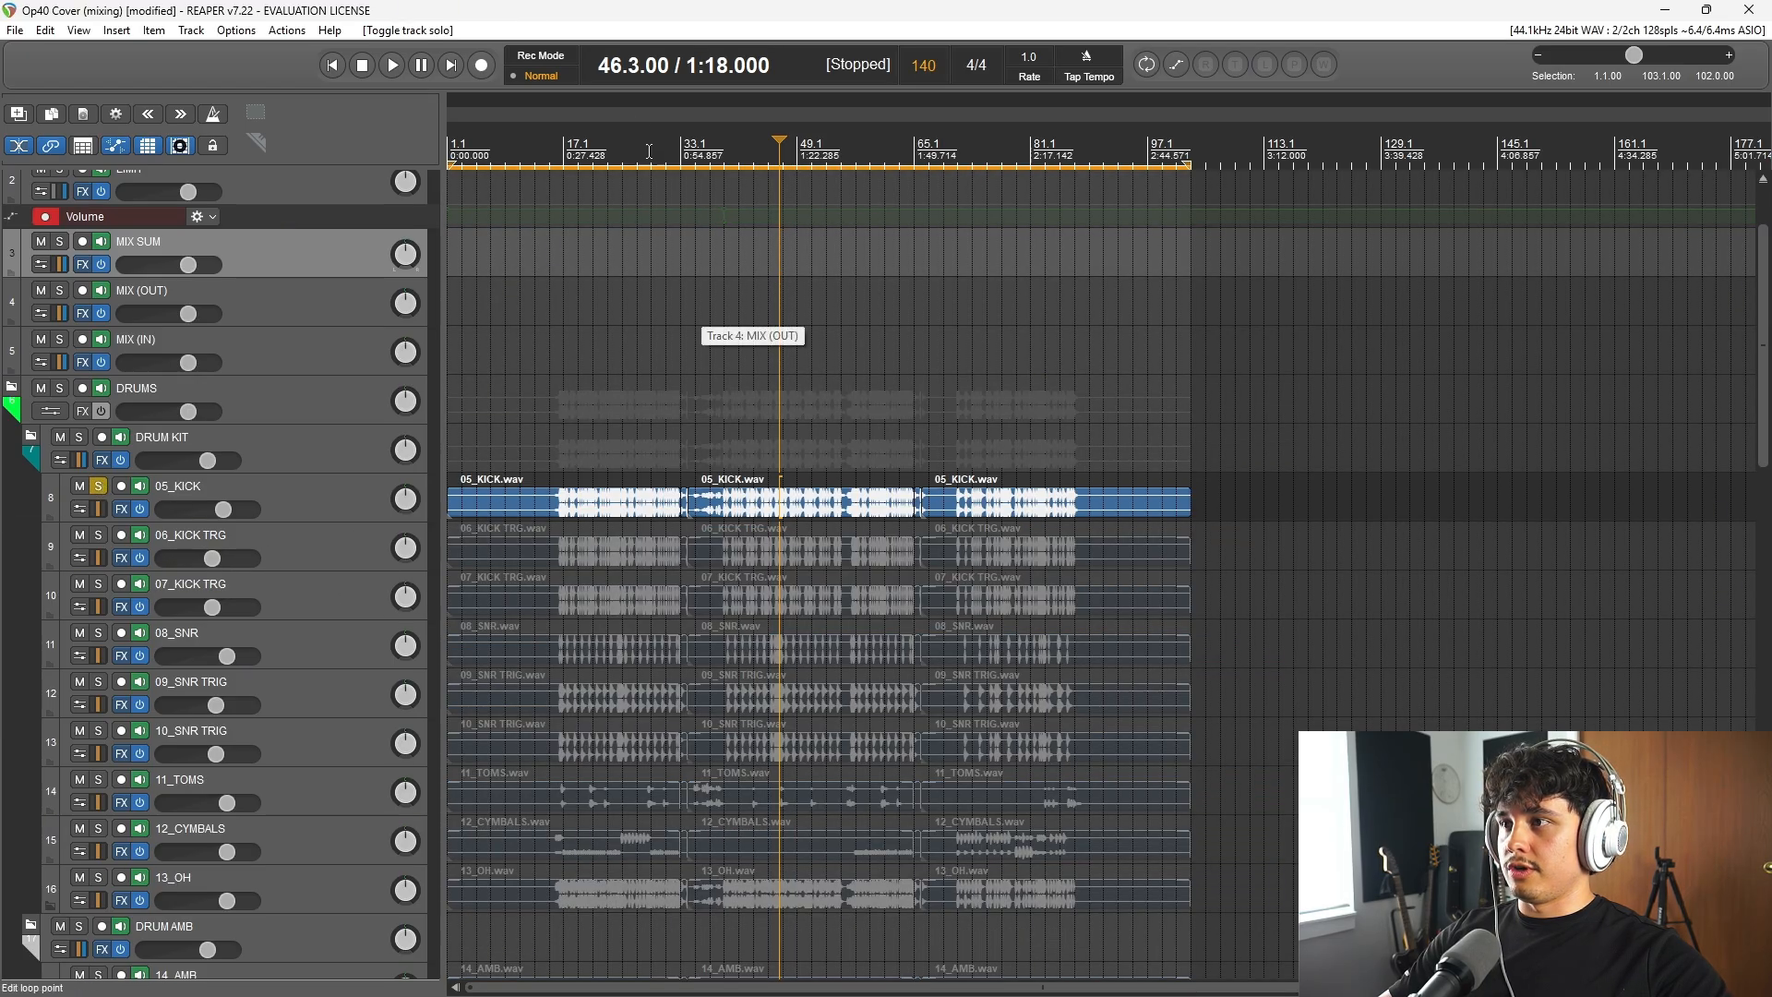
left_click(593, 147)
scroll(1182, 698, "up", 5)
scroll(1183, 696, "up", 3)
key("space")
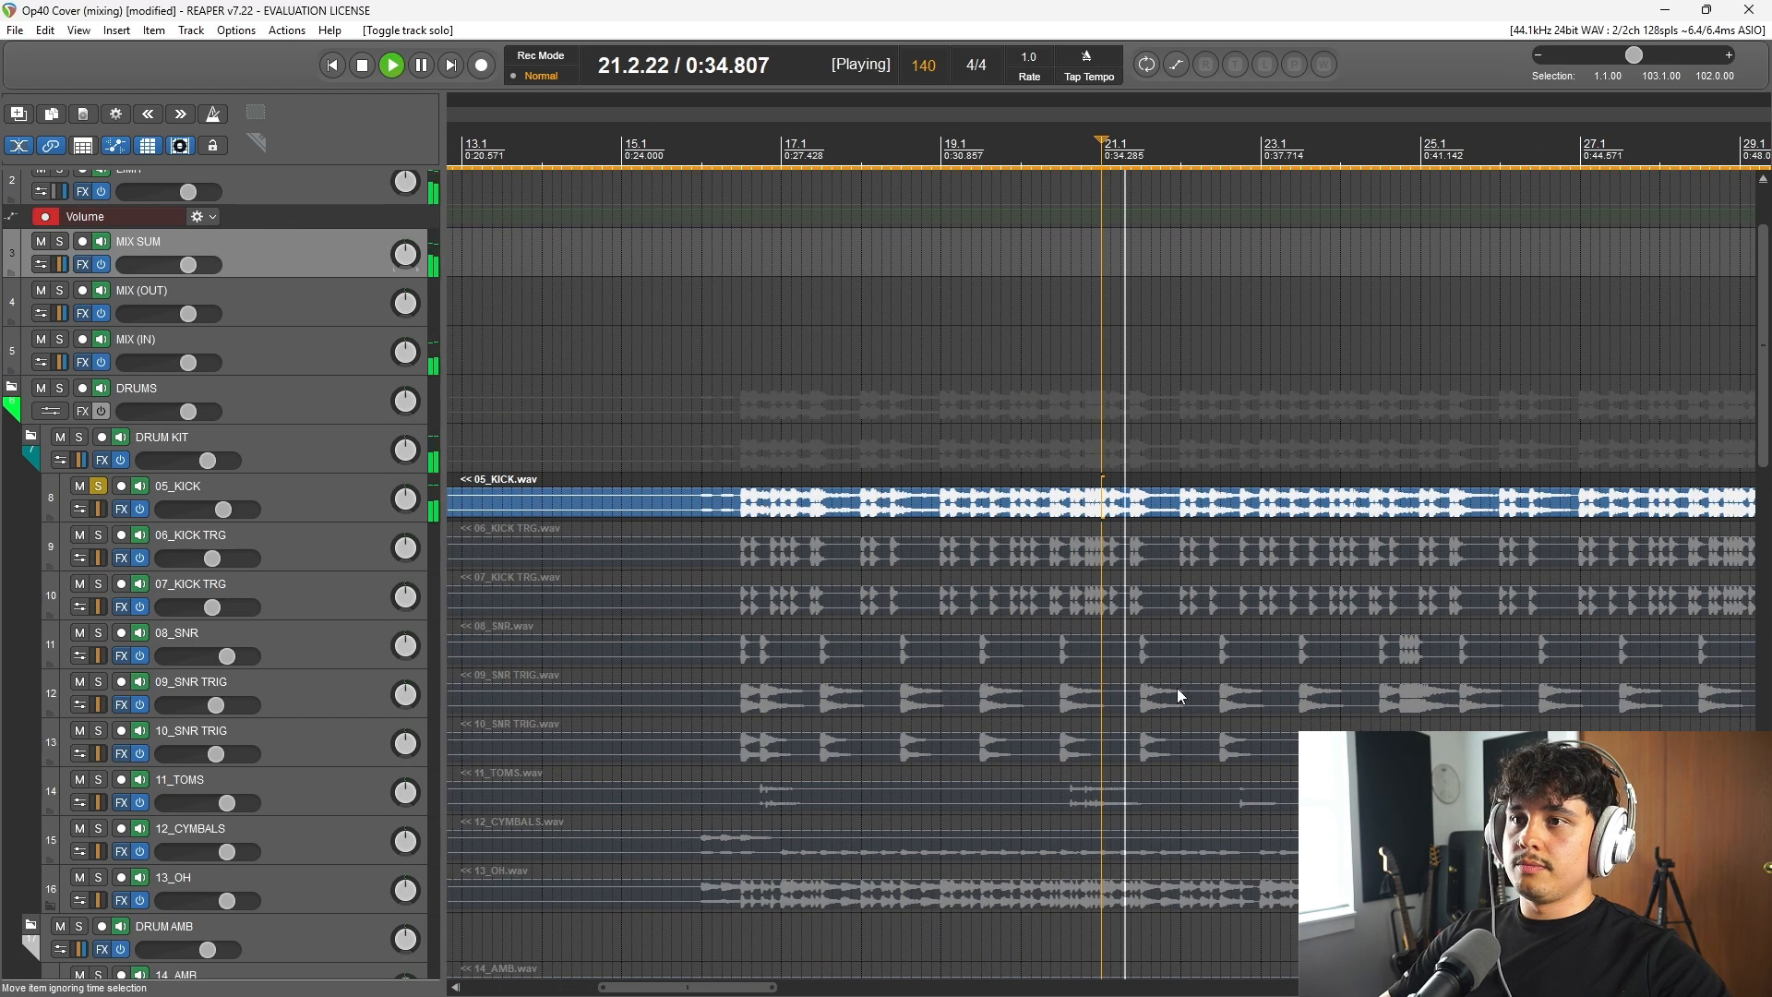
Step: Add 06_KICK TRG and 07_KICK TRG to the solo, and replay the kick tracks together from bar 21
left_click(99, 535)
key("space")
left_click(99, 584)
key("space")
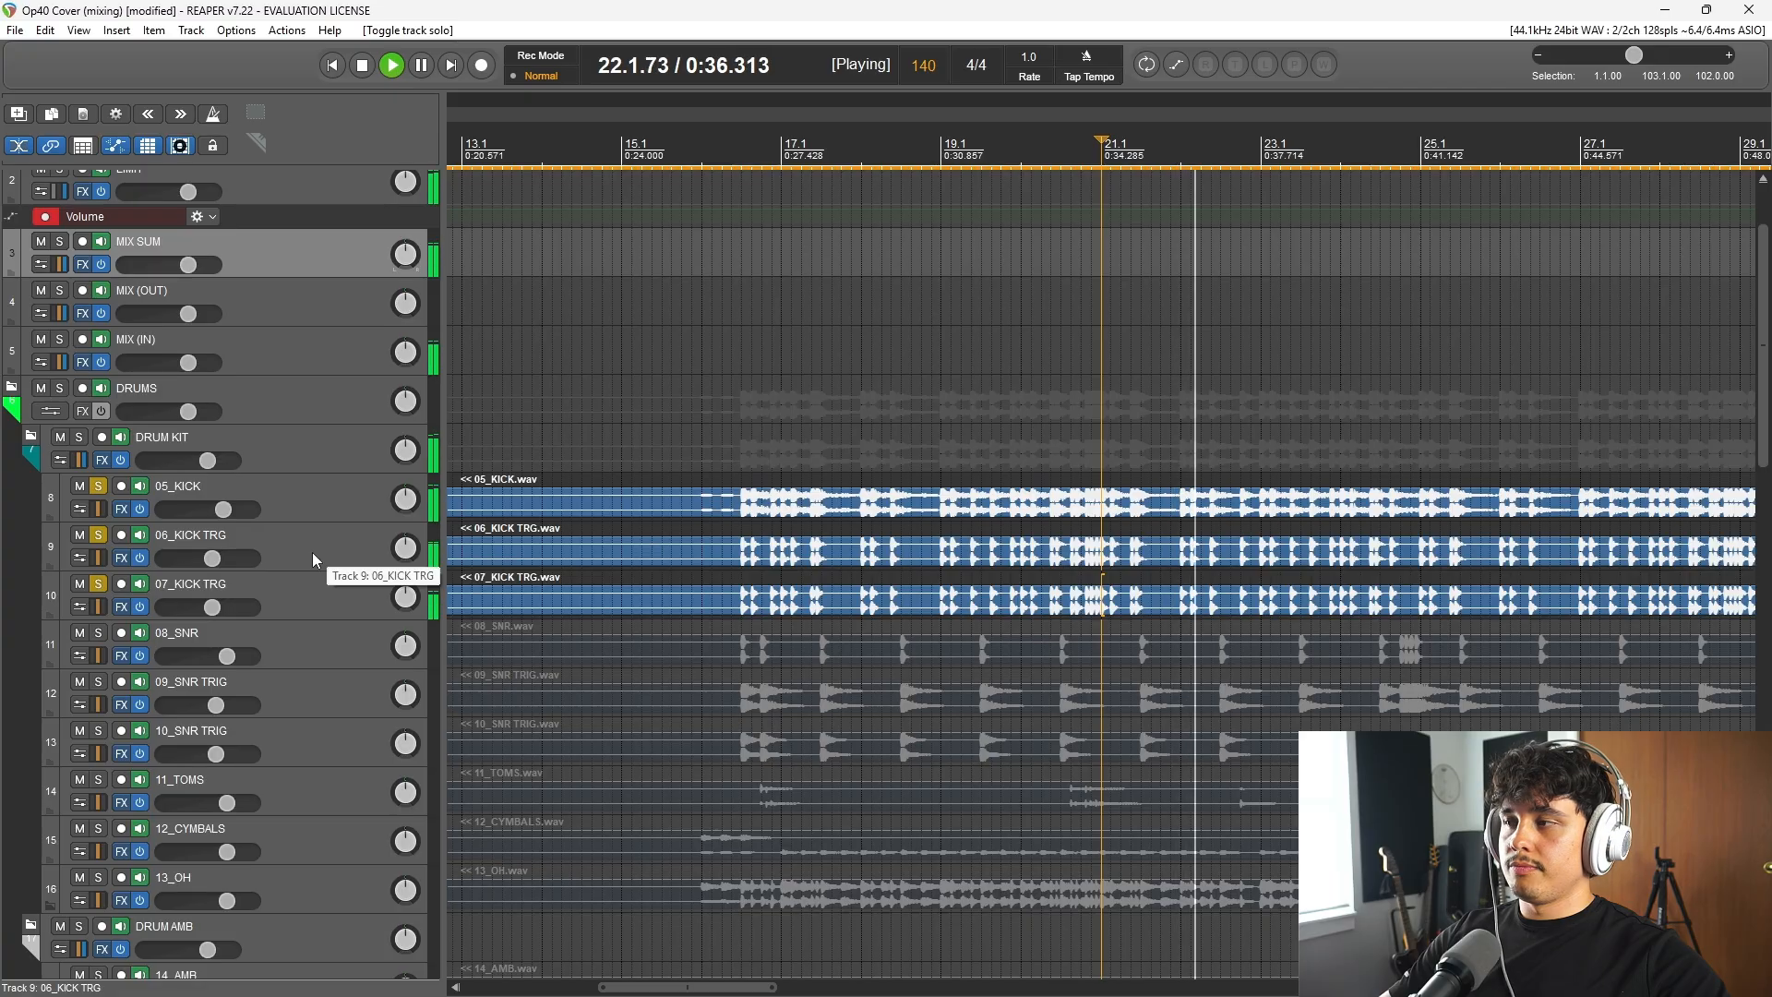
Step: Select both kick trigger tracks, switch their solo off and back on during playback to compare, and stop
left_click(292, 555)
left_click(292, 601, "ctrl")
left_click(99, 535)
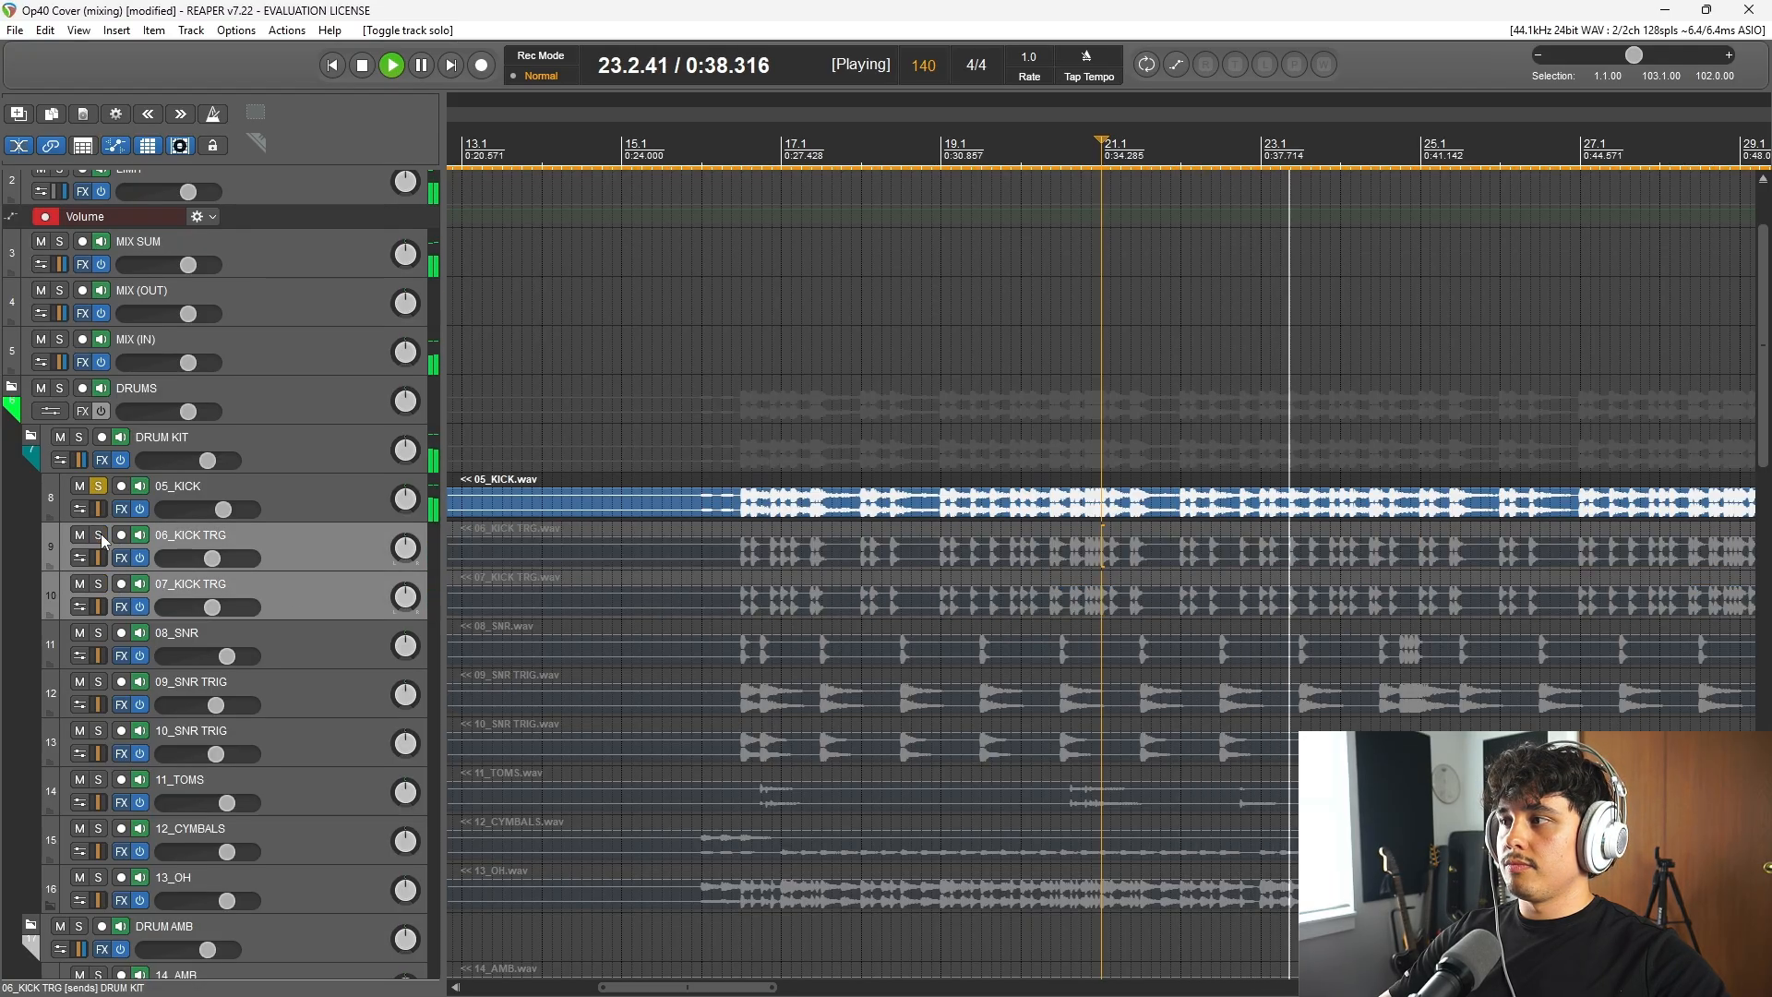
left_click(99, 535)
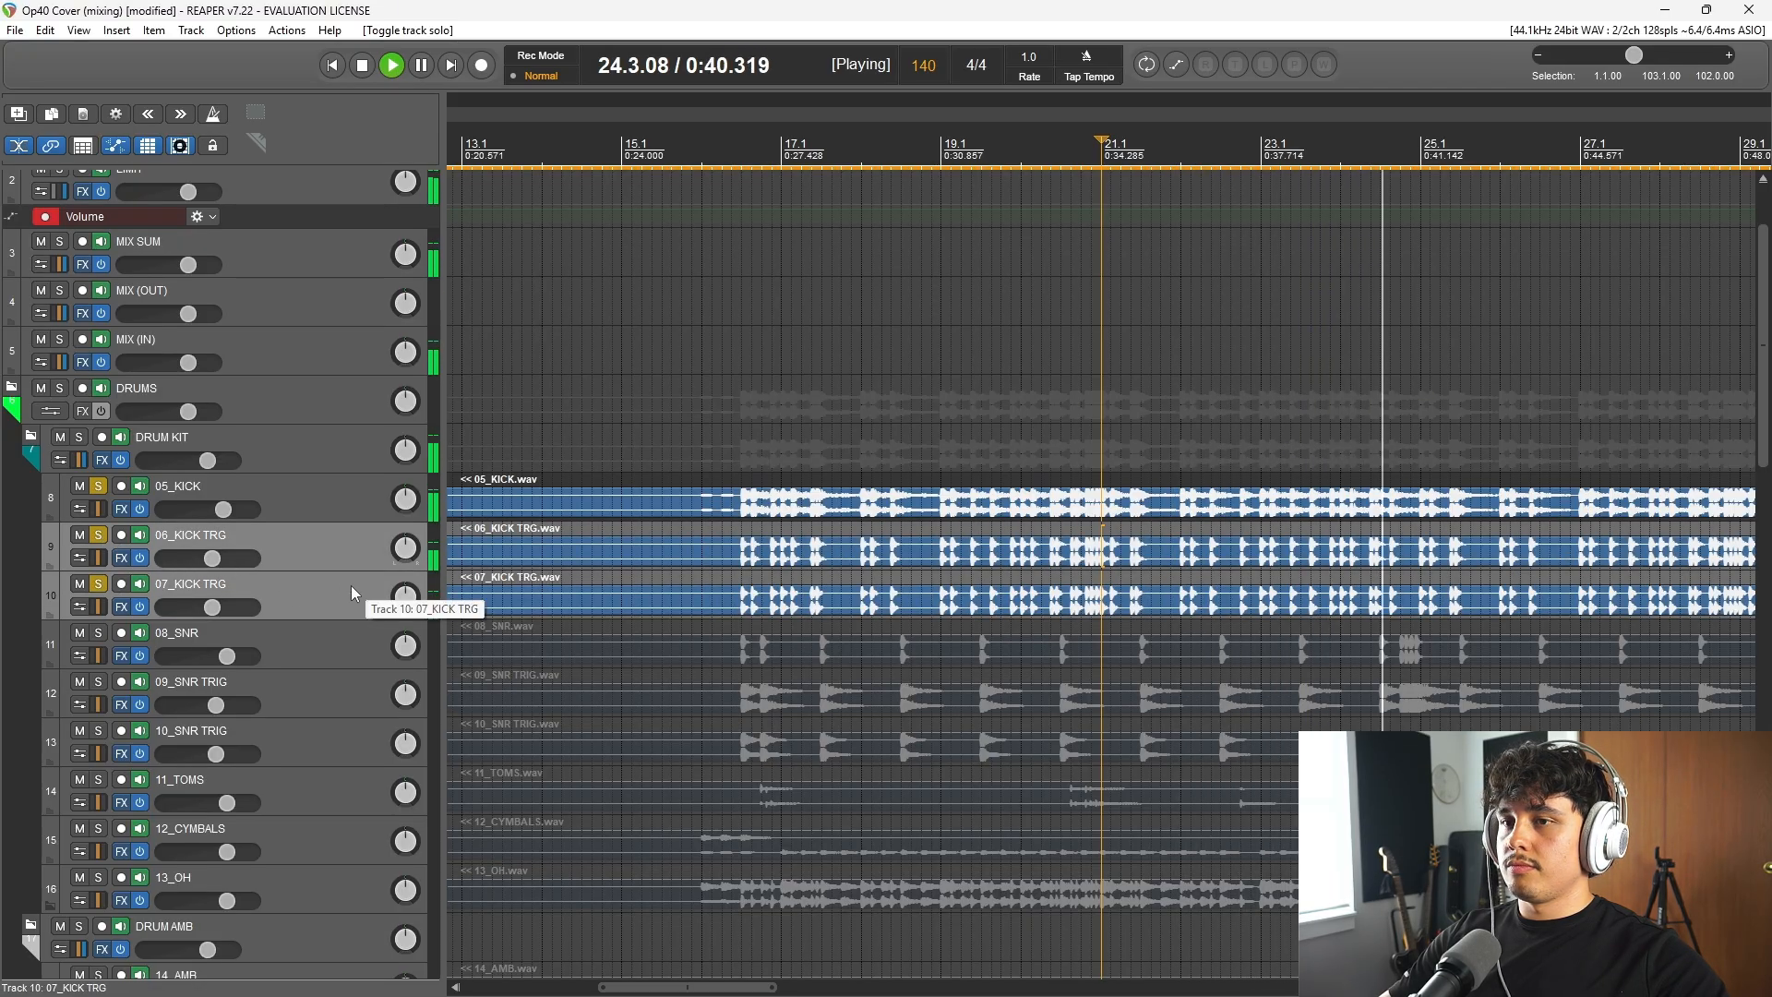
key("space")
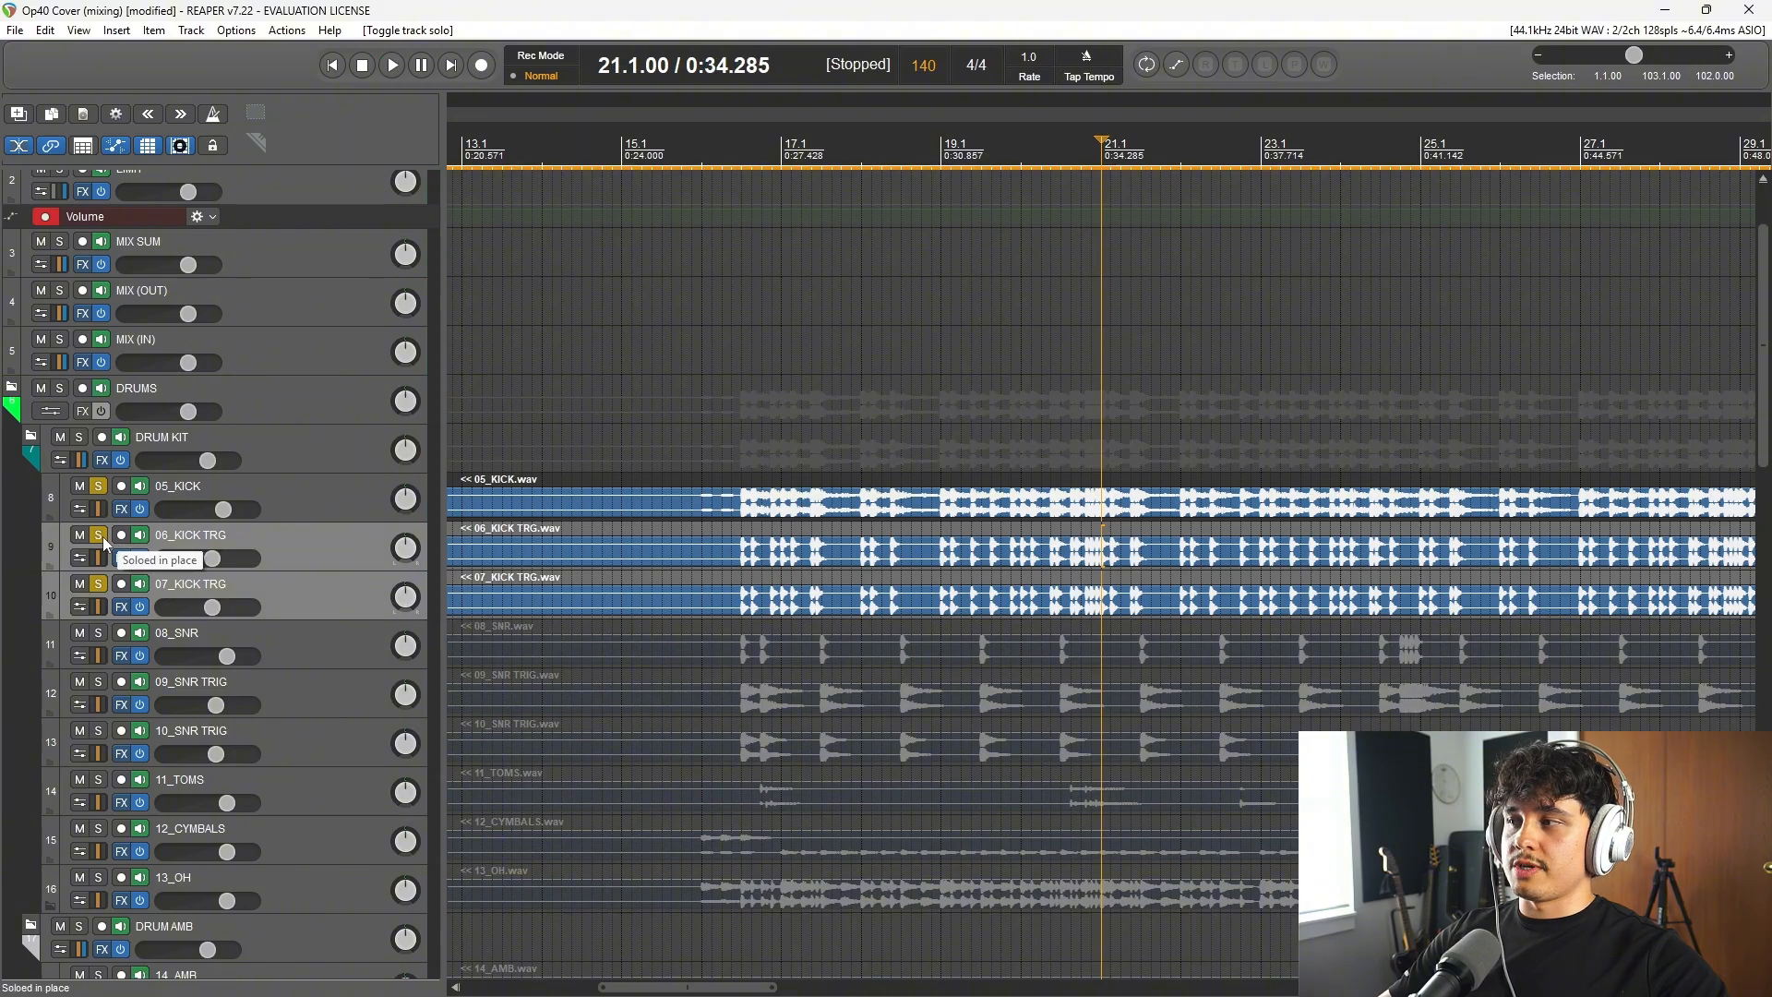
Step: Unsolo all the kick tracks
left_click(98, 536)
left_click(104, 579)
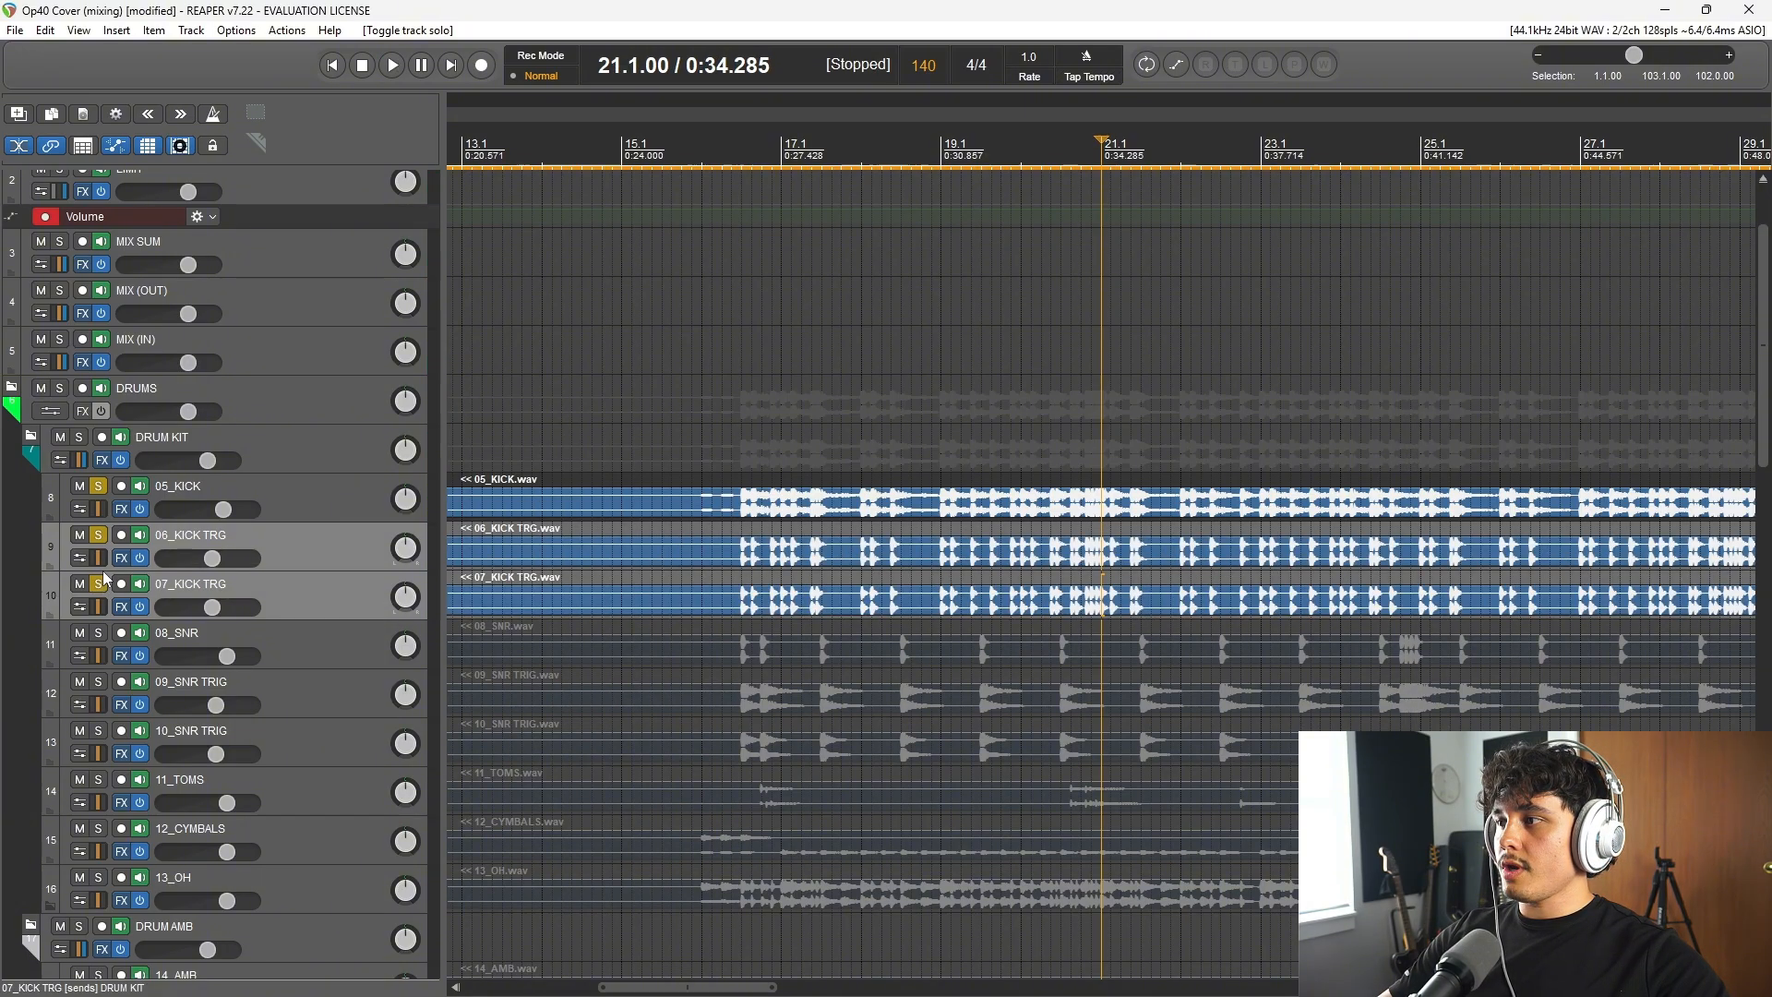
left_click(98, 489)
left_click(101, 537, "ctrl")
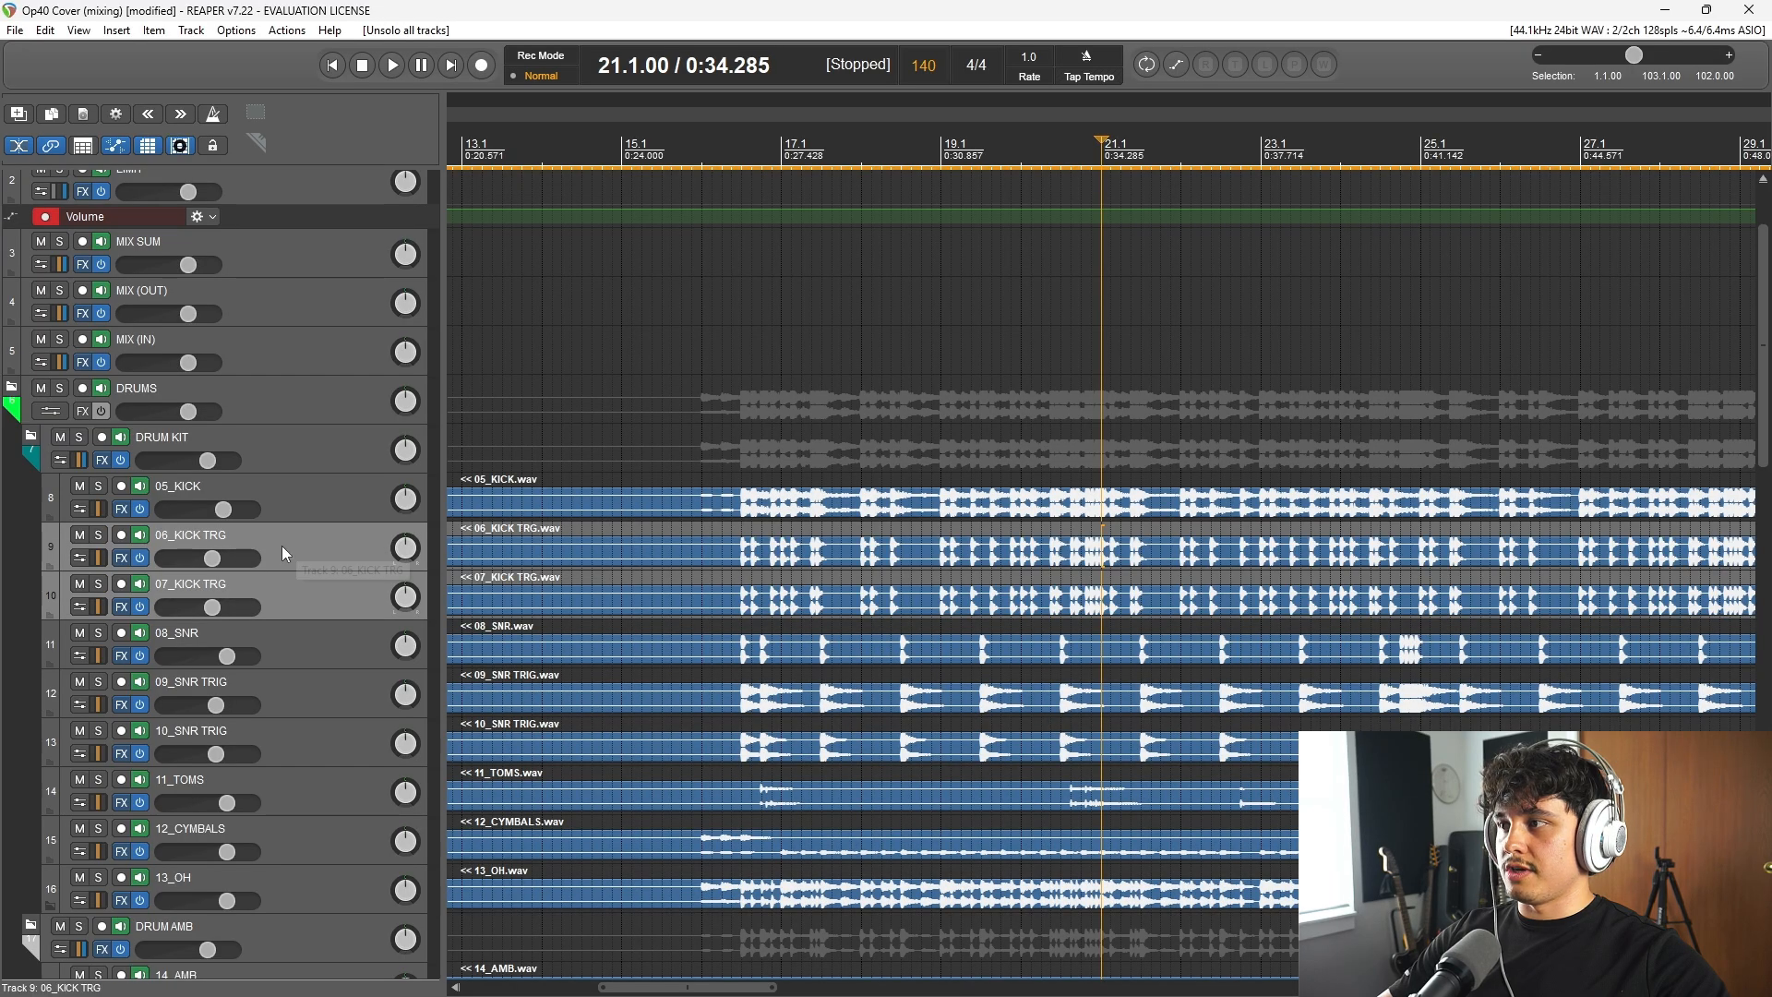
Step: Solo 08_SNR and play from bar 21, adding 09_SNR TRIG and 10_SNR TRIG to the solo during playback
left_click(306, 649)
left_click(98, 633)
key("space")
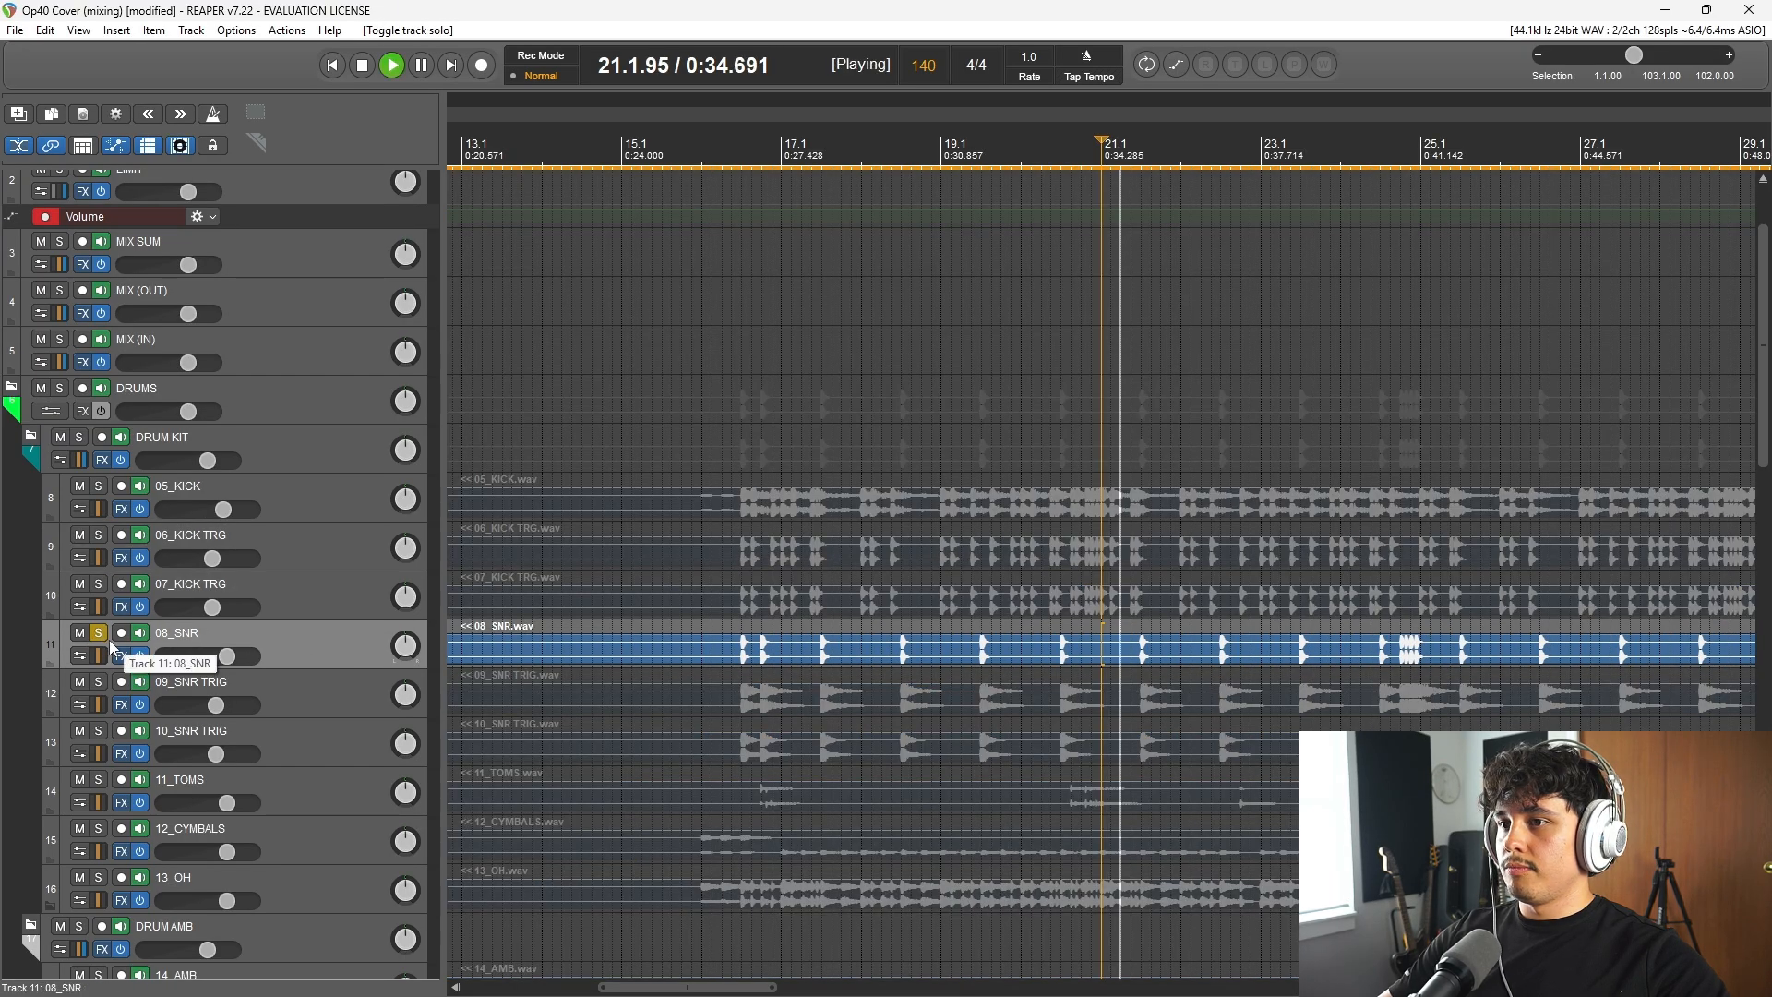
scroll(1103, 783, "down", 1)
scroll(1104, 782, "down", 2)
left_click(101, 682)
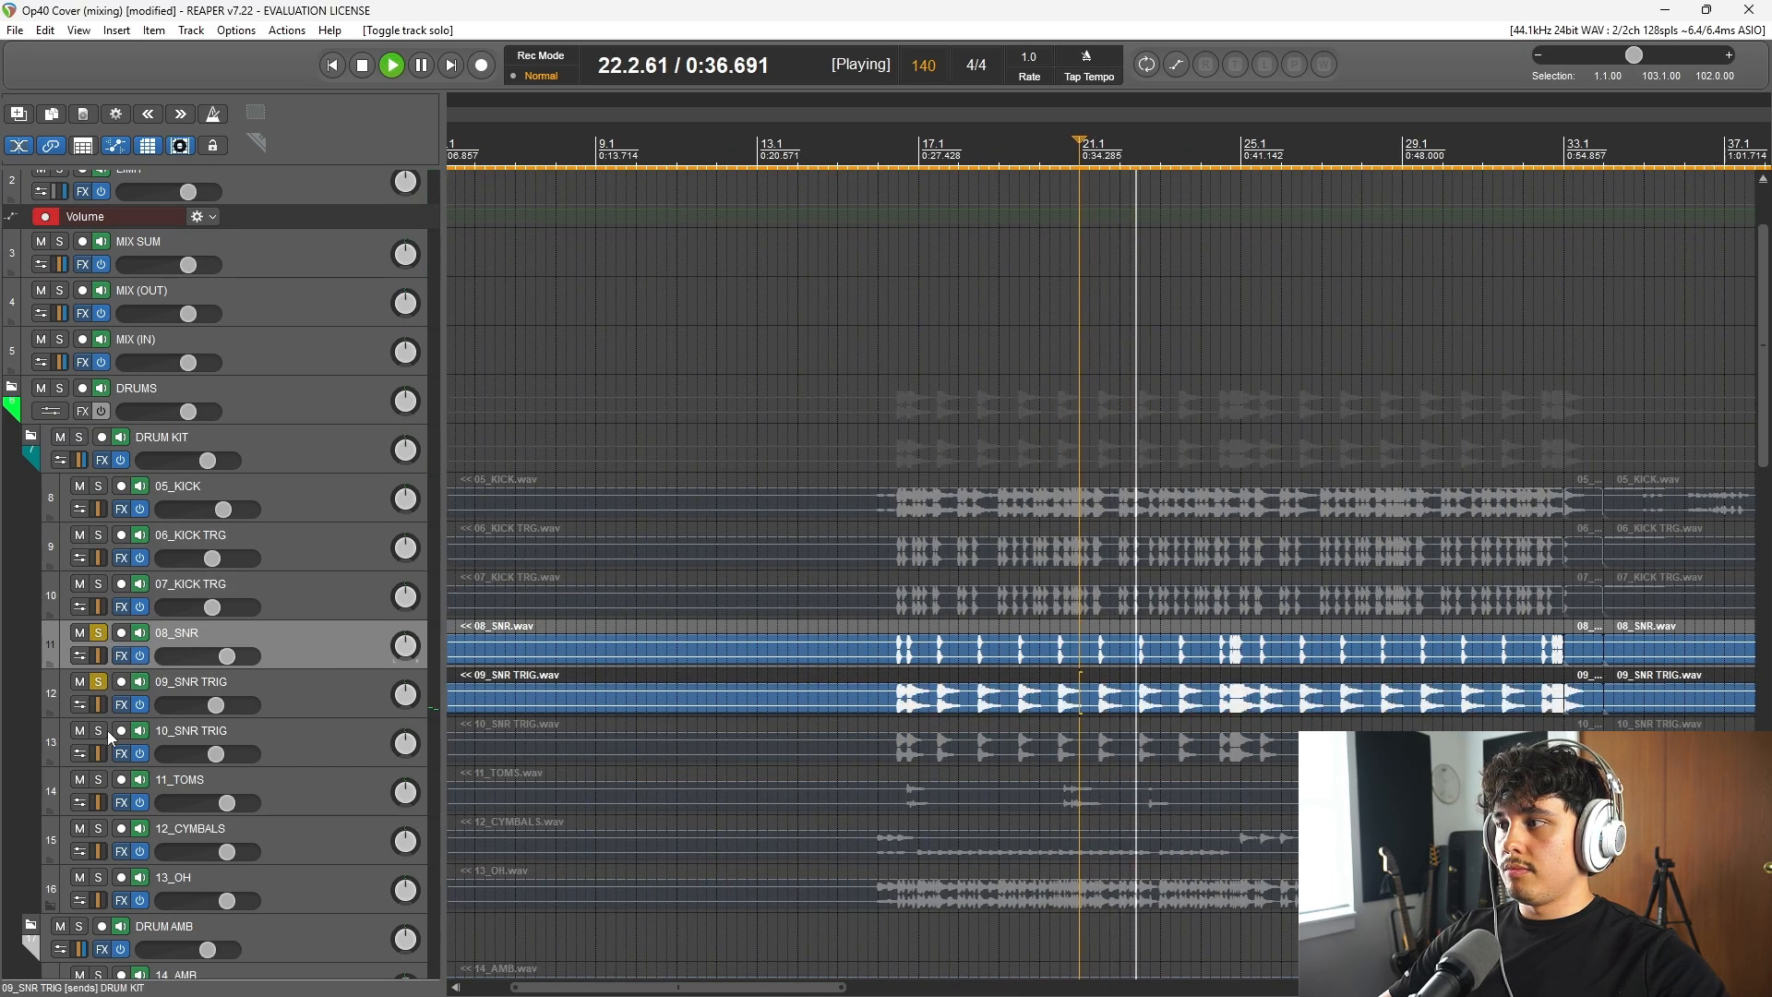
left_click(100, 730)
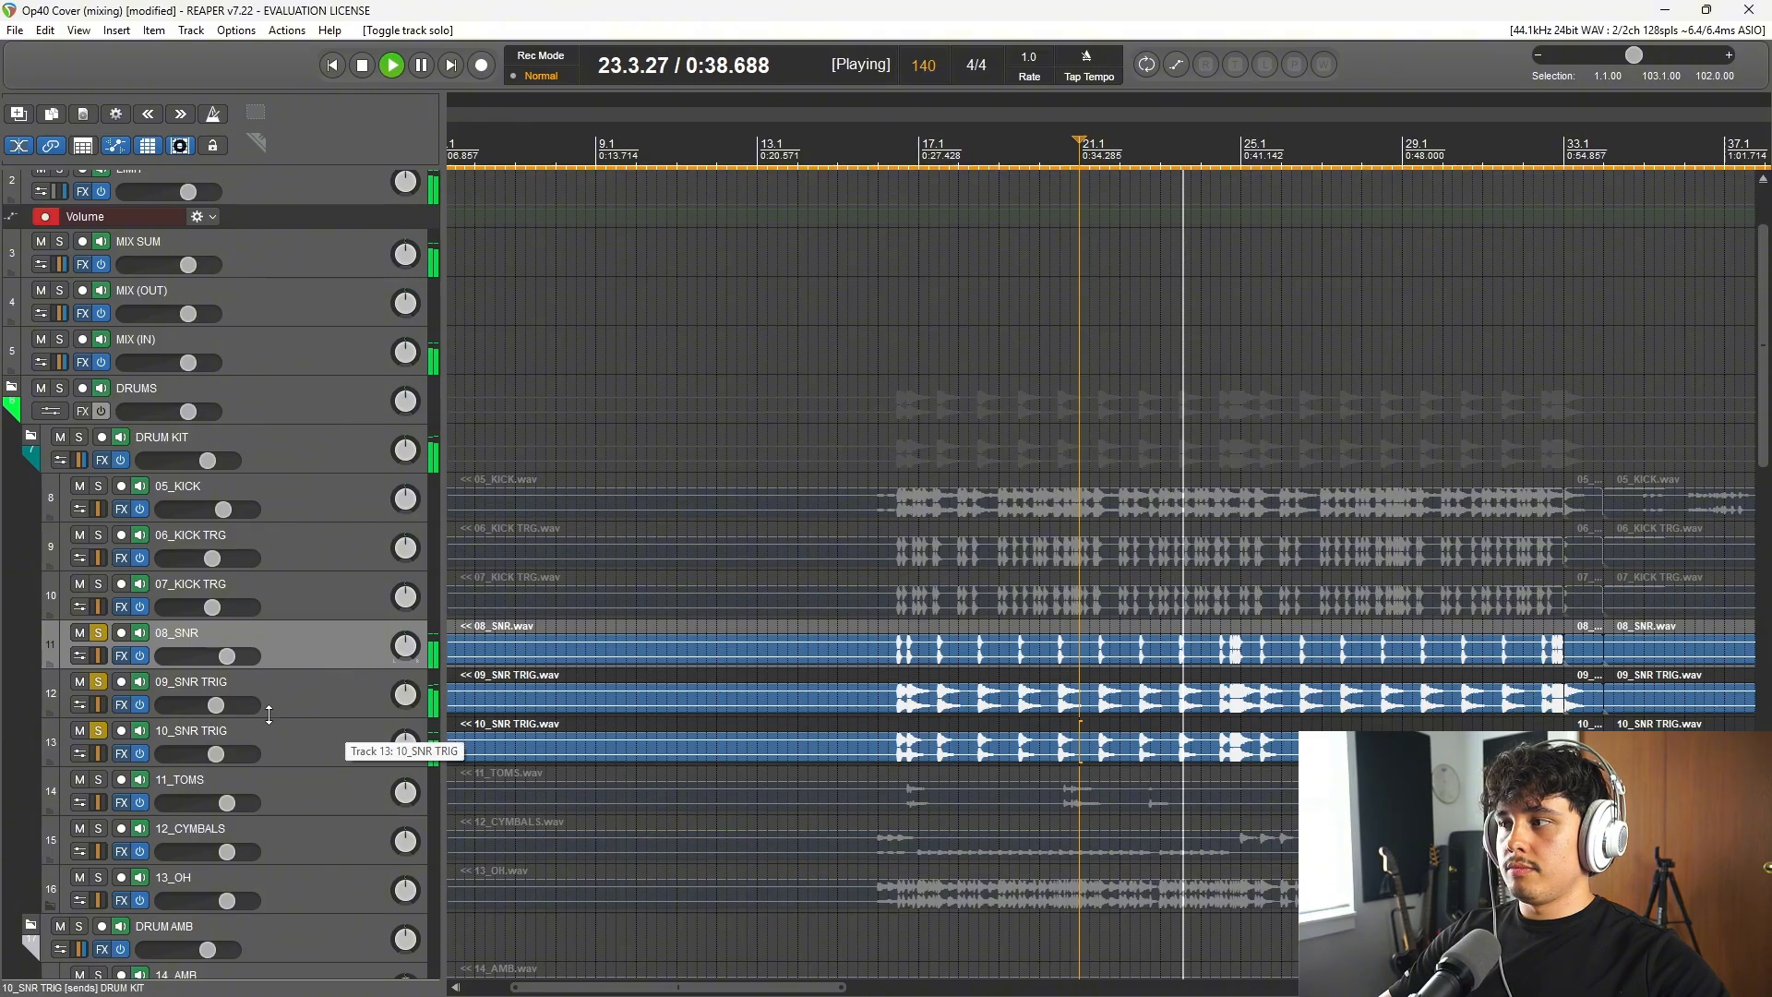
Step: Select 09_SNR TRIG and 10_SNR TRIG, switch their solo off and back on during playback to compare, and stop
left_click(179, 694)
left_click(291, 733, "shift")
left_click(102, 681)
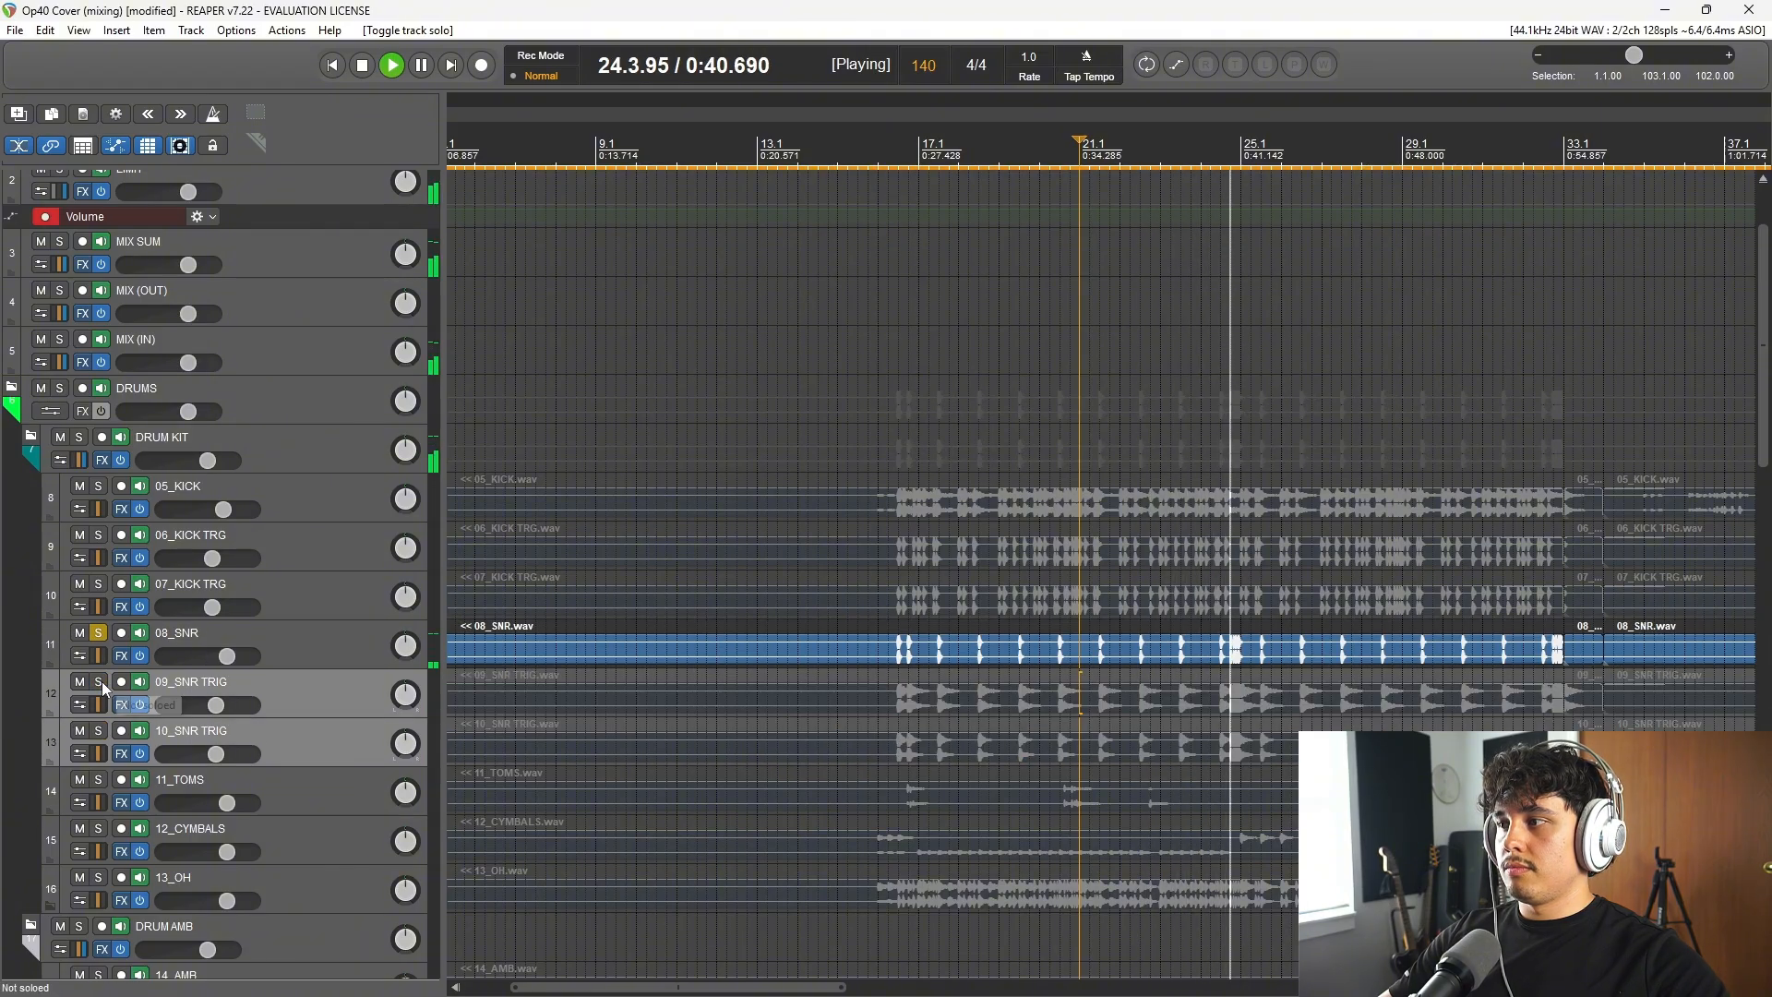
left_click(102, 681)
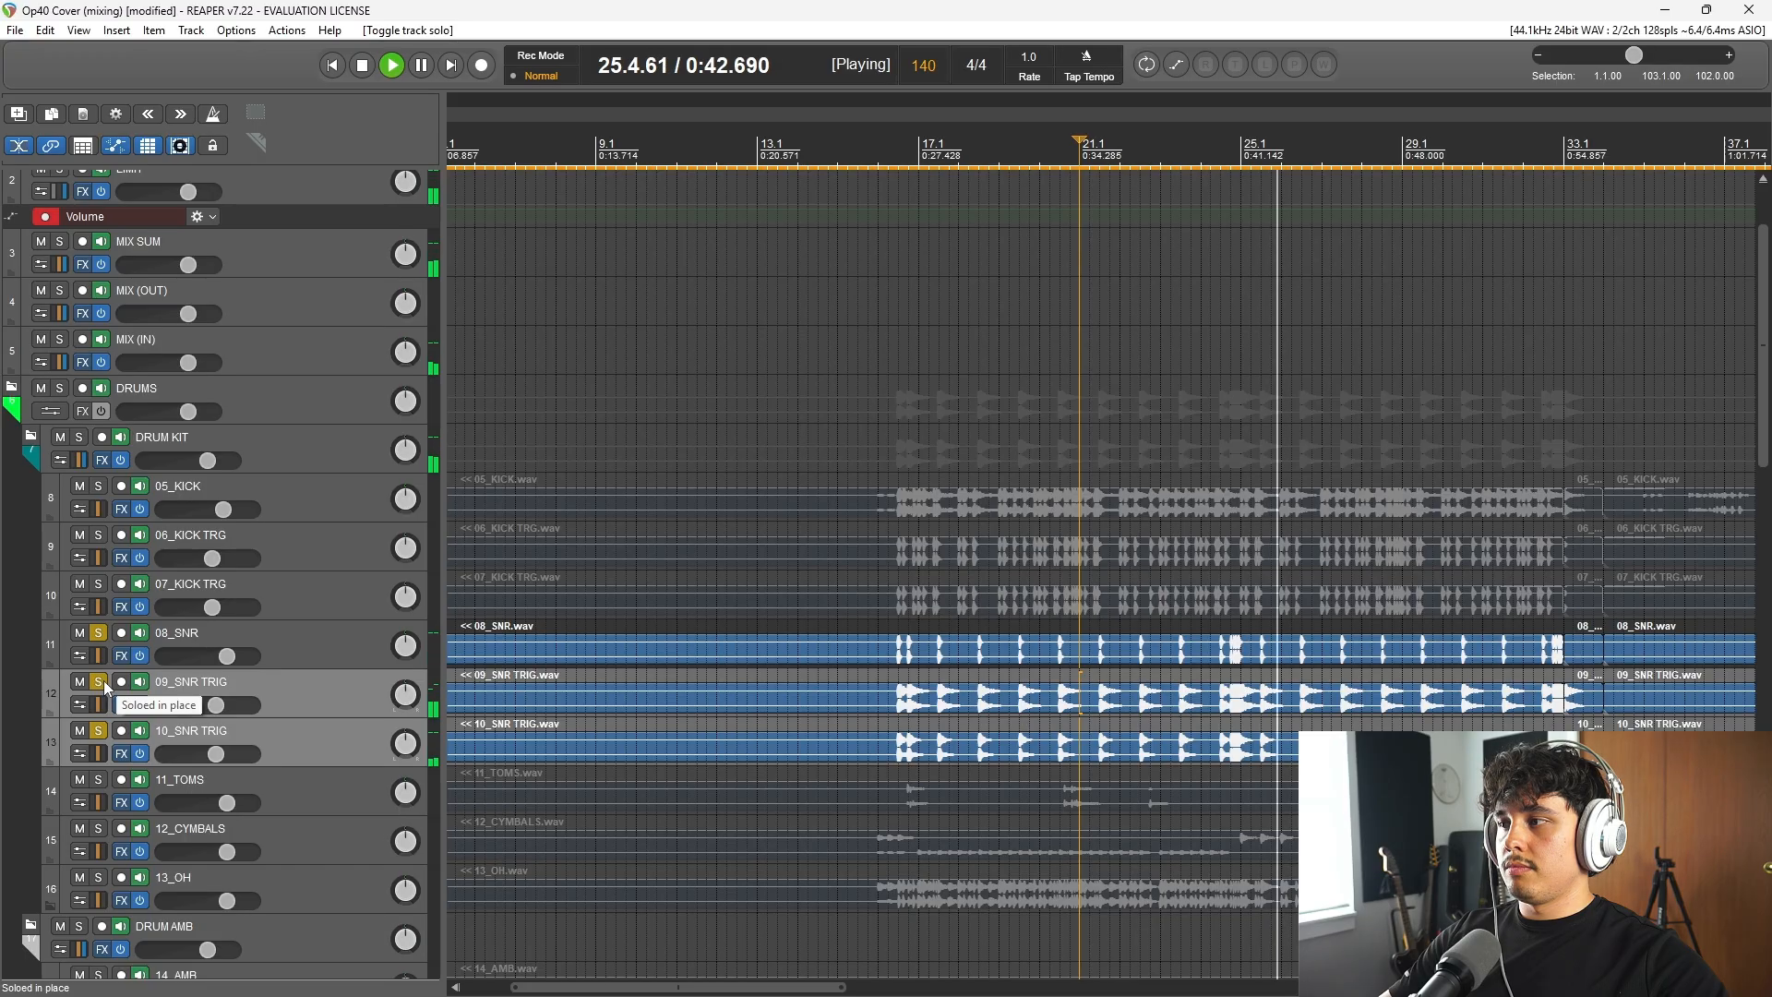
key("space")
Step: Unsolo all the snare tracks and check the effects chain of 08_SNR
left_click(316, 655)
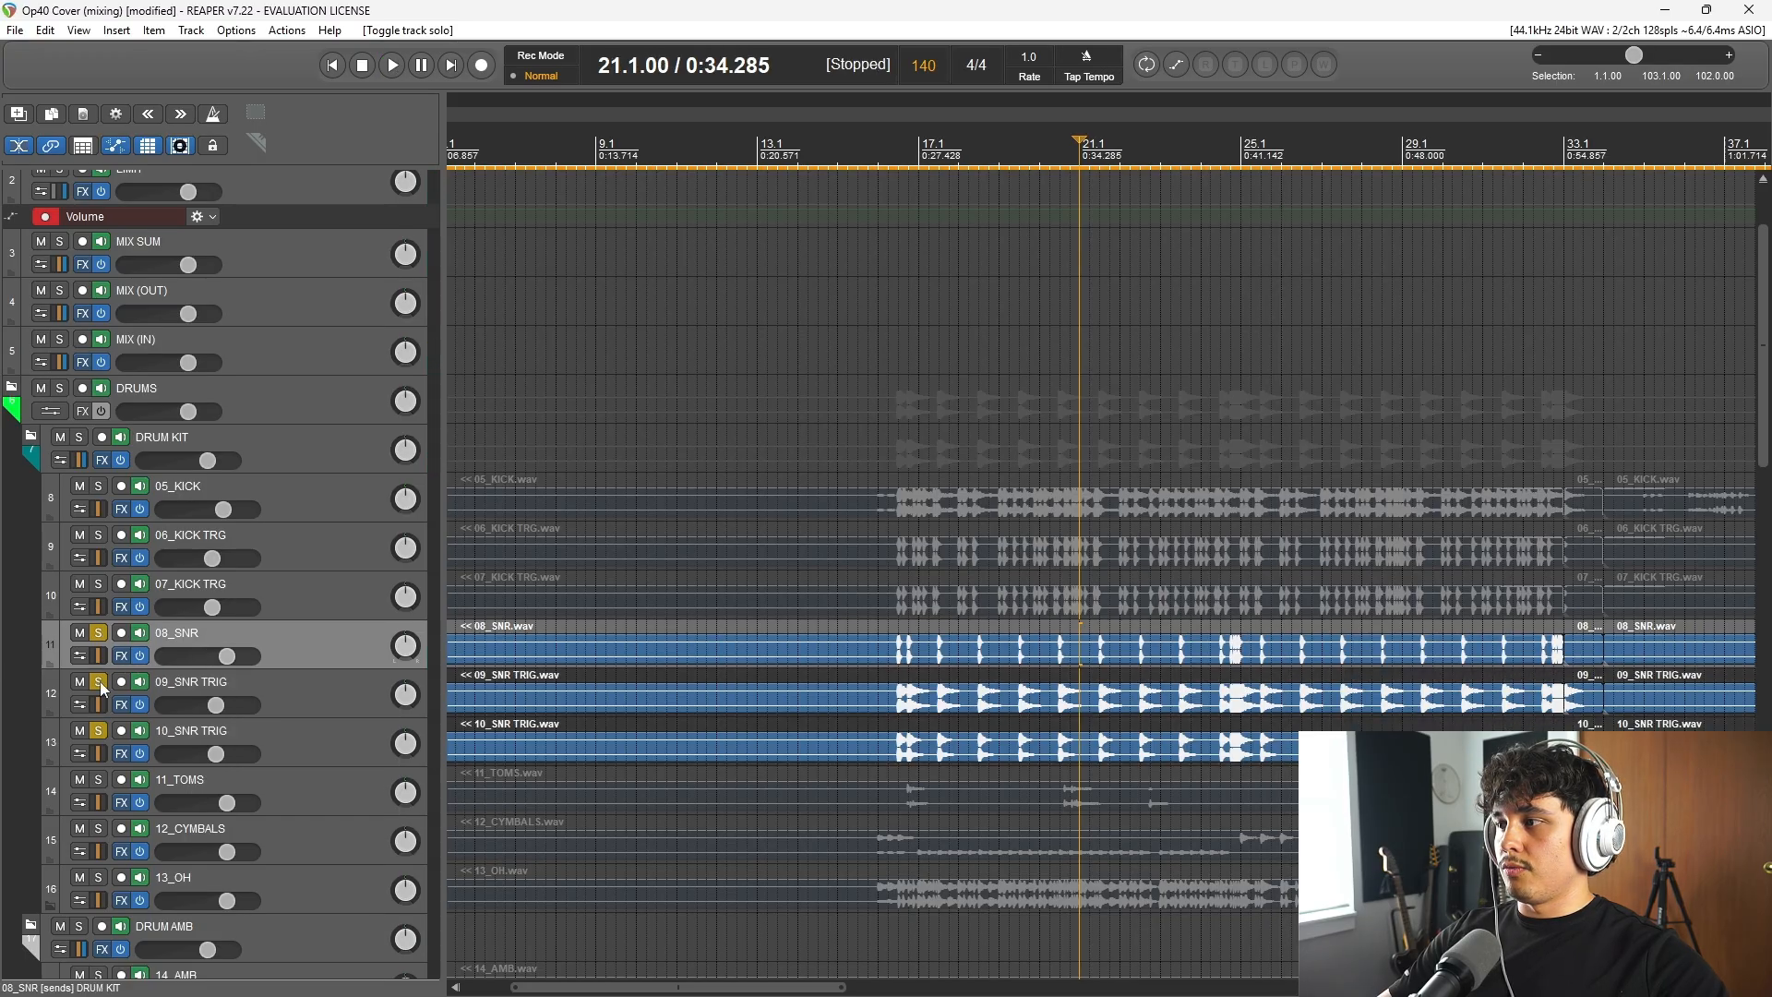
left_click(101, 683, "ctrl")
left_click(123, 656)
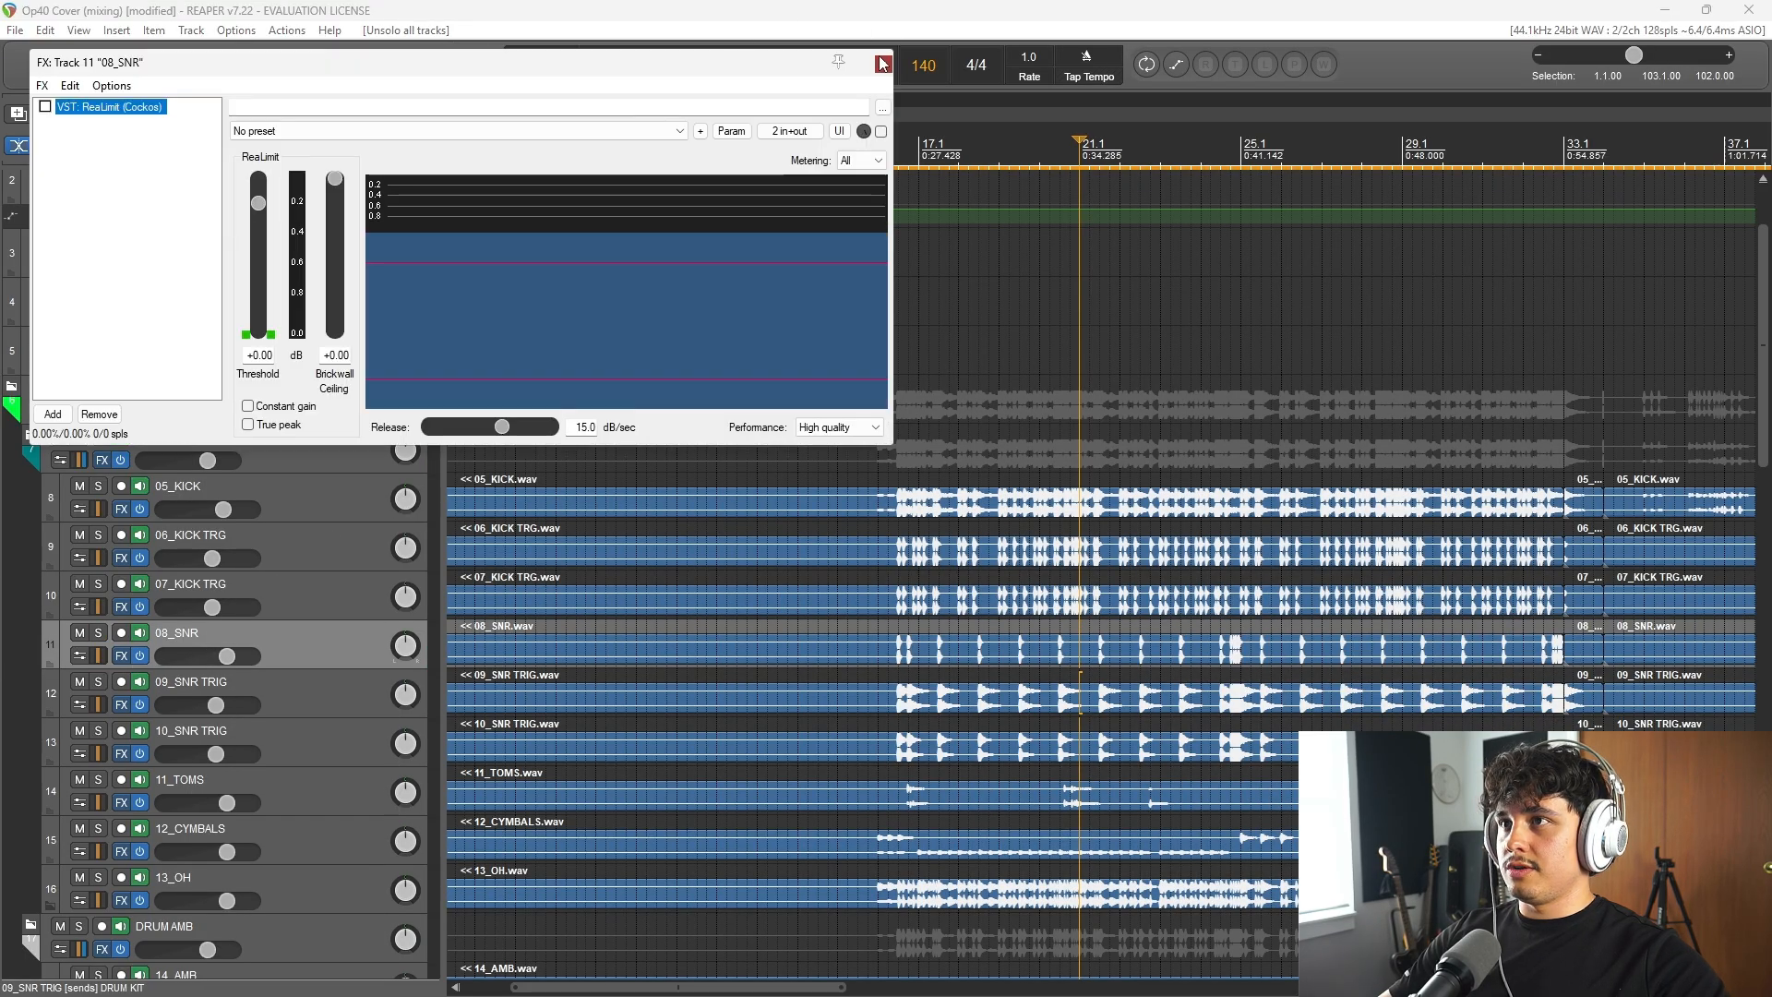
left_click(881, 63)
Step: Inspect the effects chains of 12_CYMBALS, 13_OH and 11_TOMS, closing each one after viewing
scroll(292, 616, "down", 1)
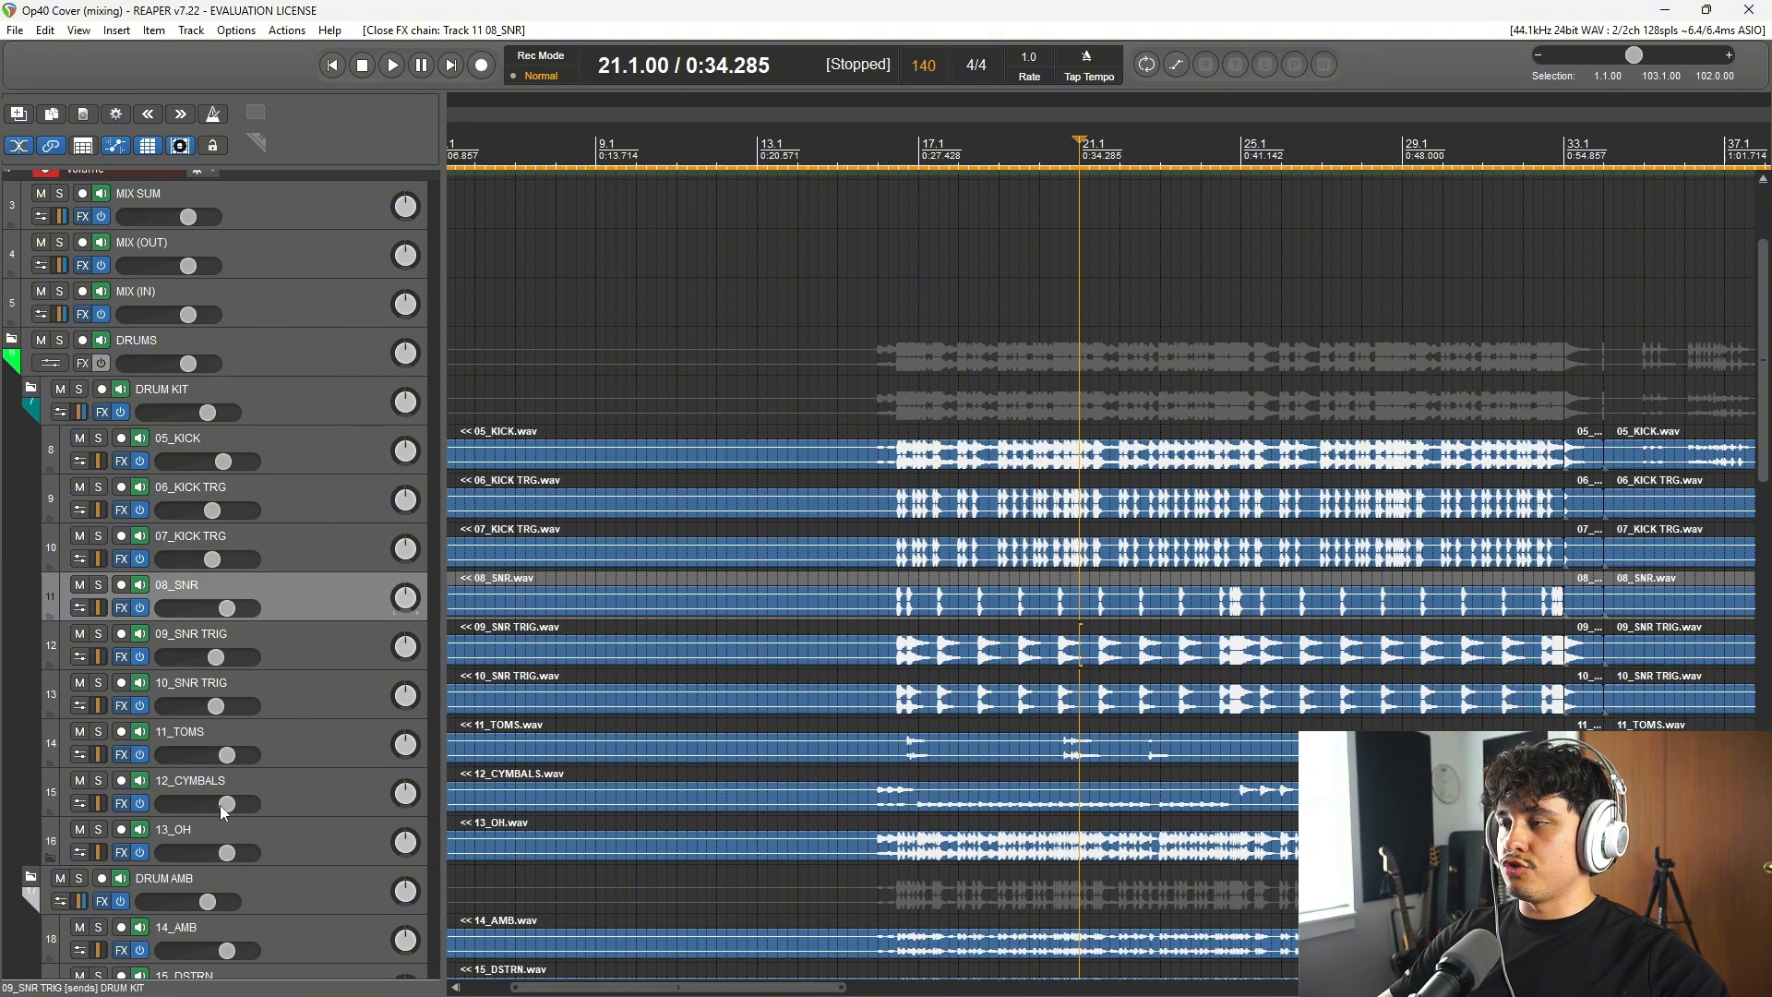
left_click(132, 806)
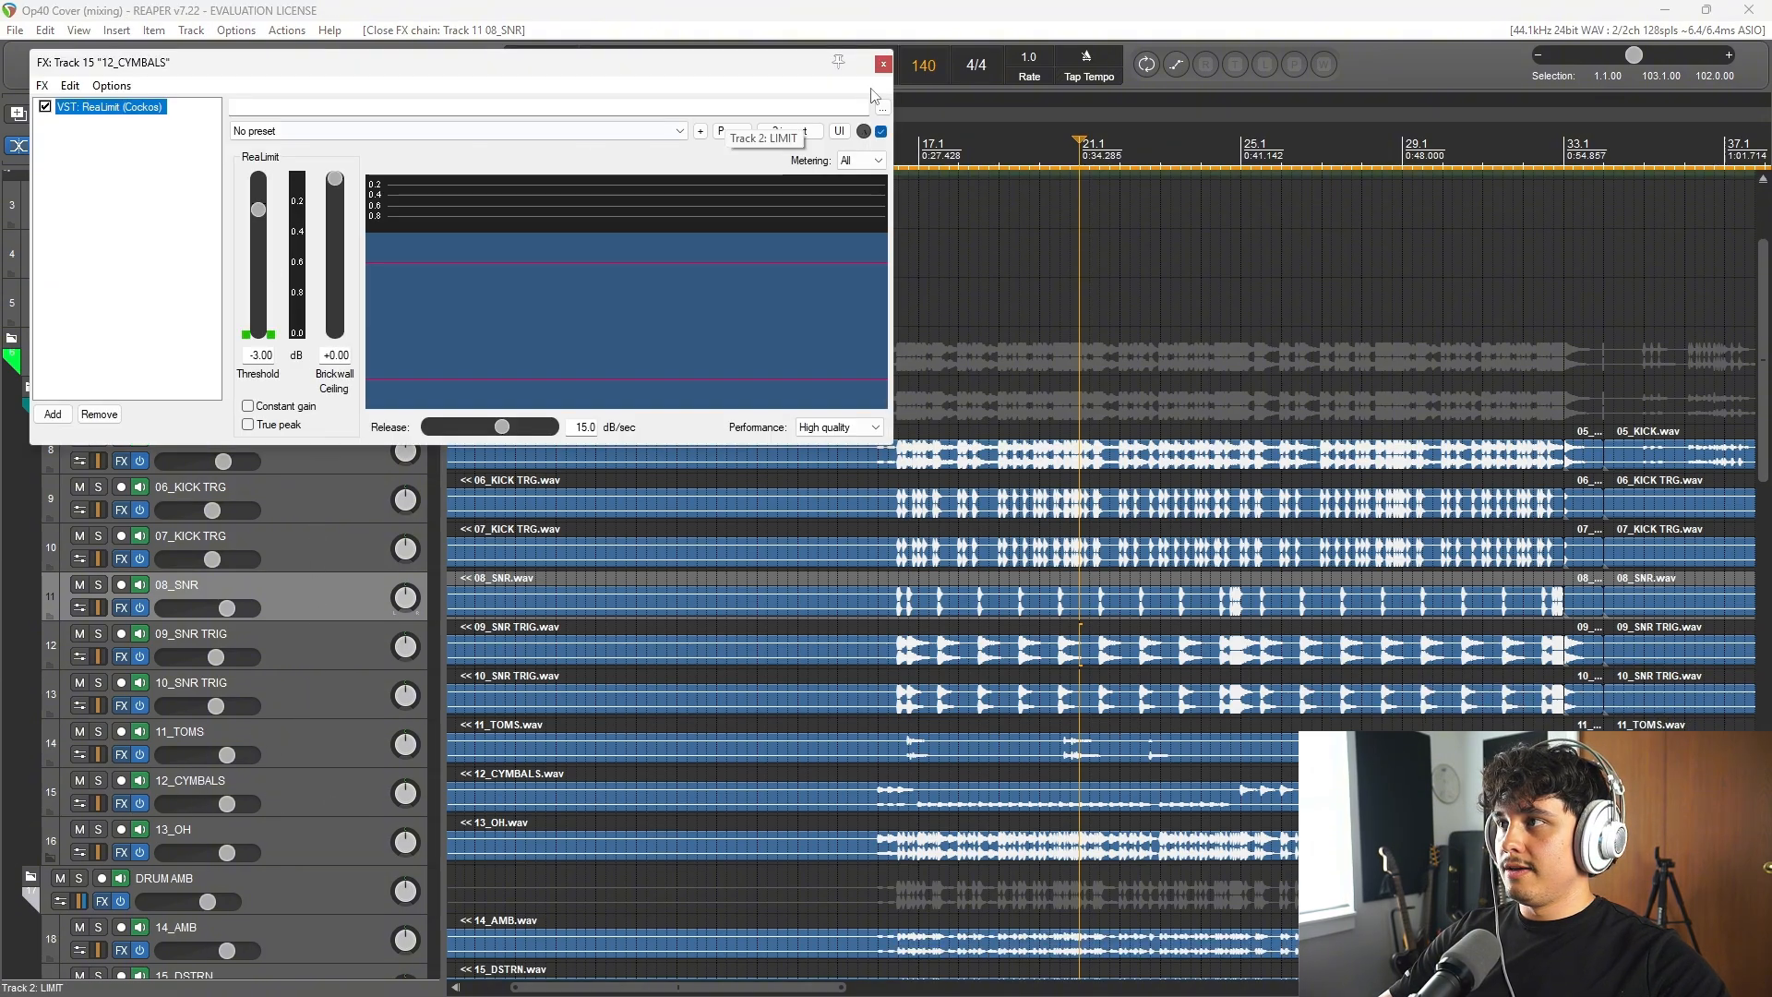
left_click(881, 63)
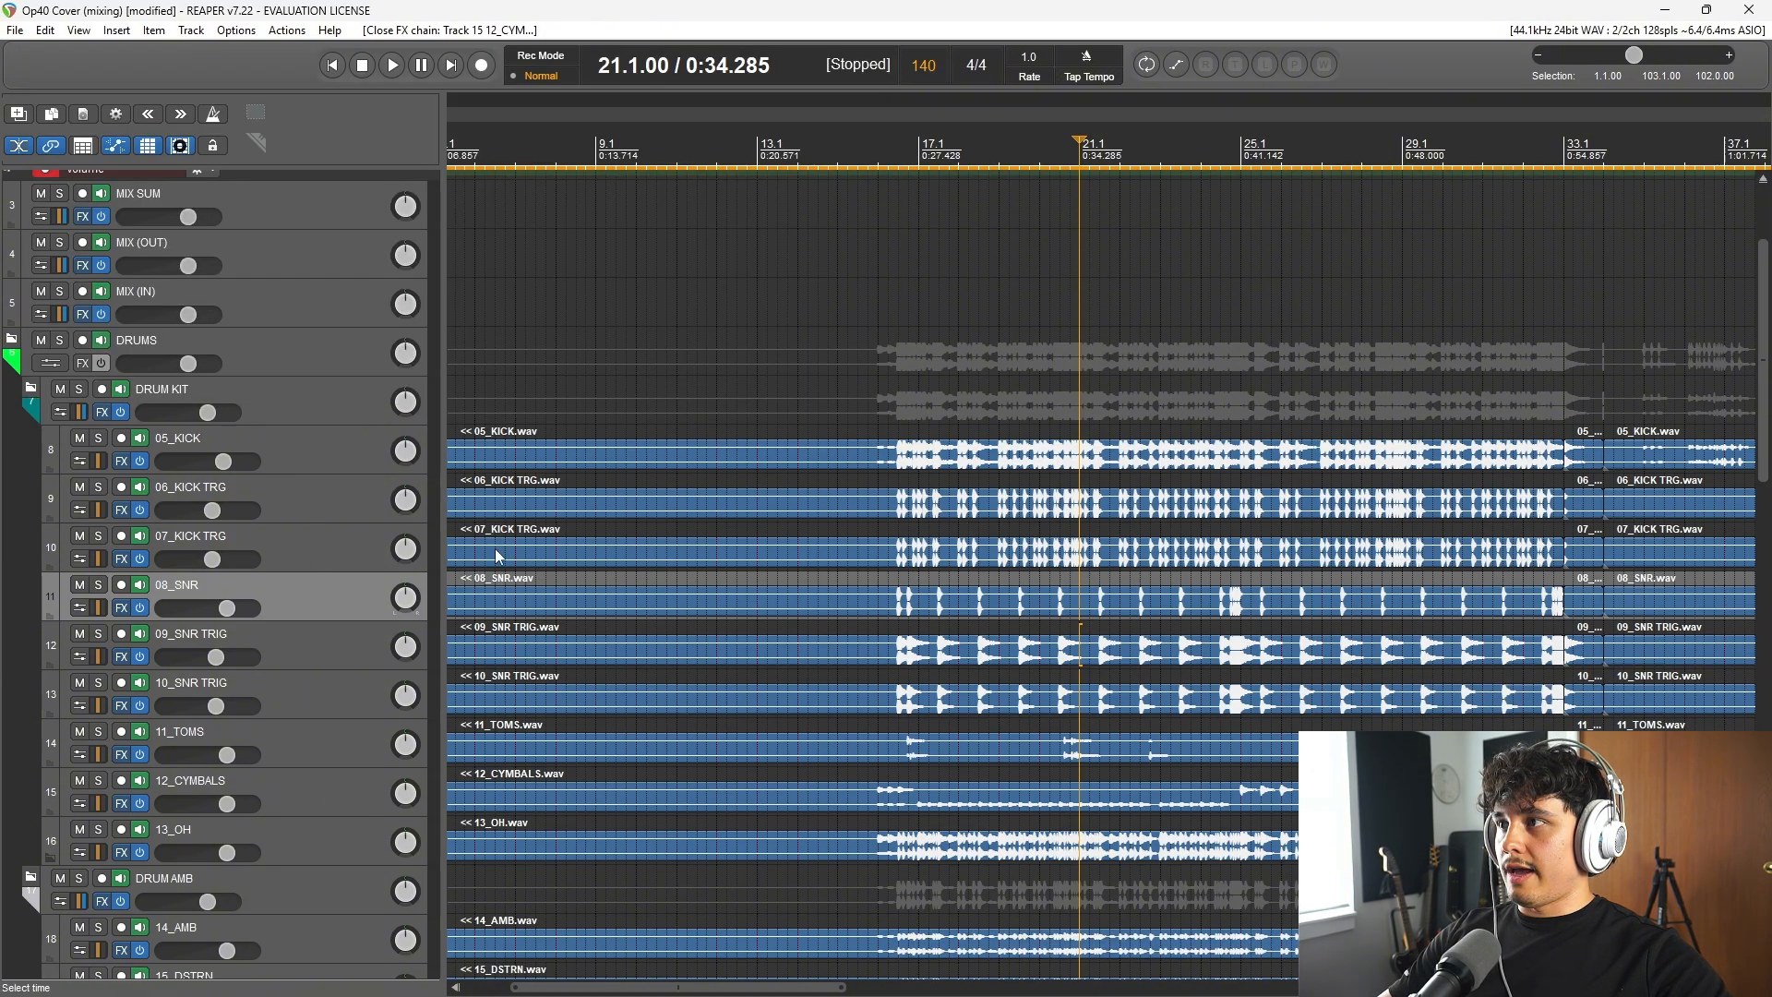
left_click(121, 851)
left_click(881, 61)
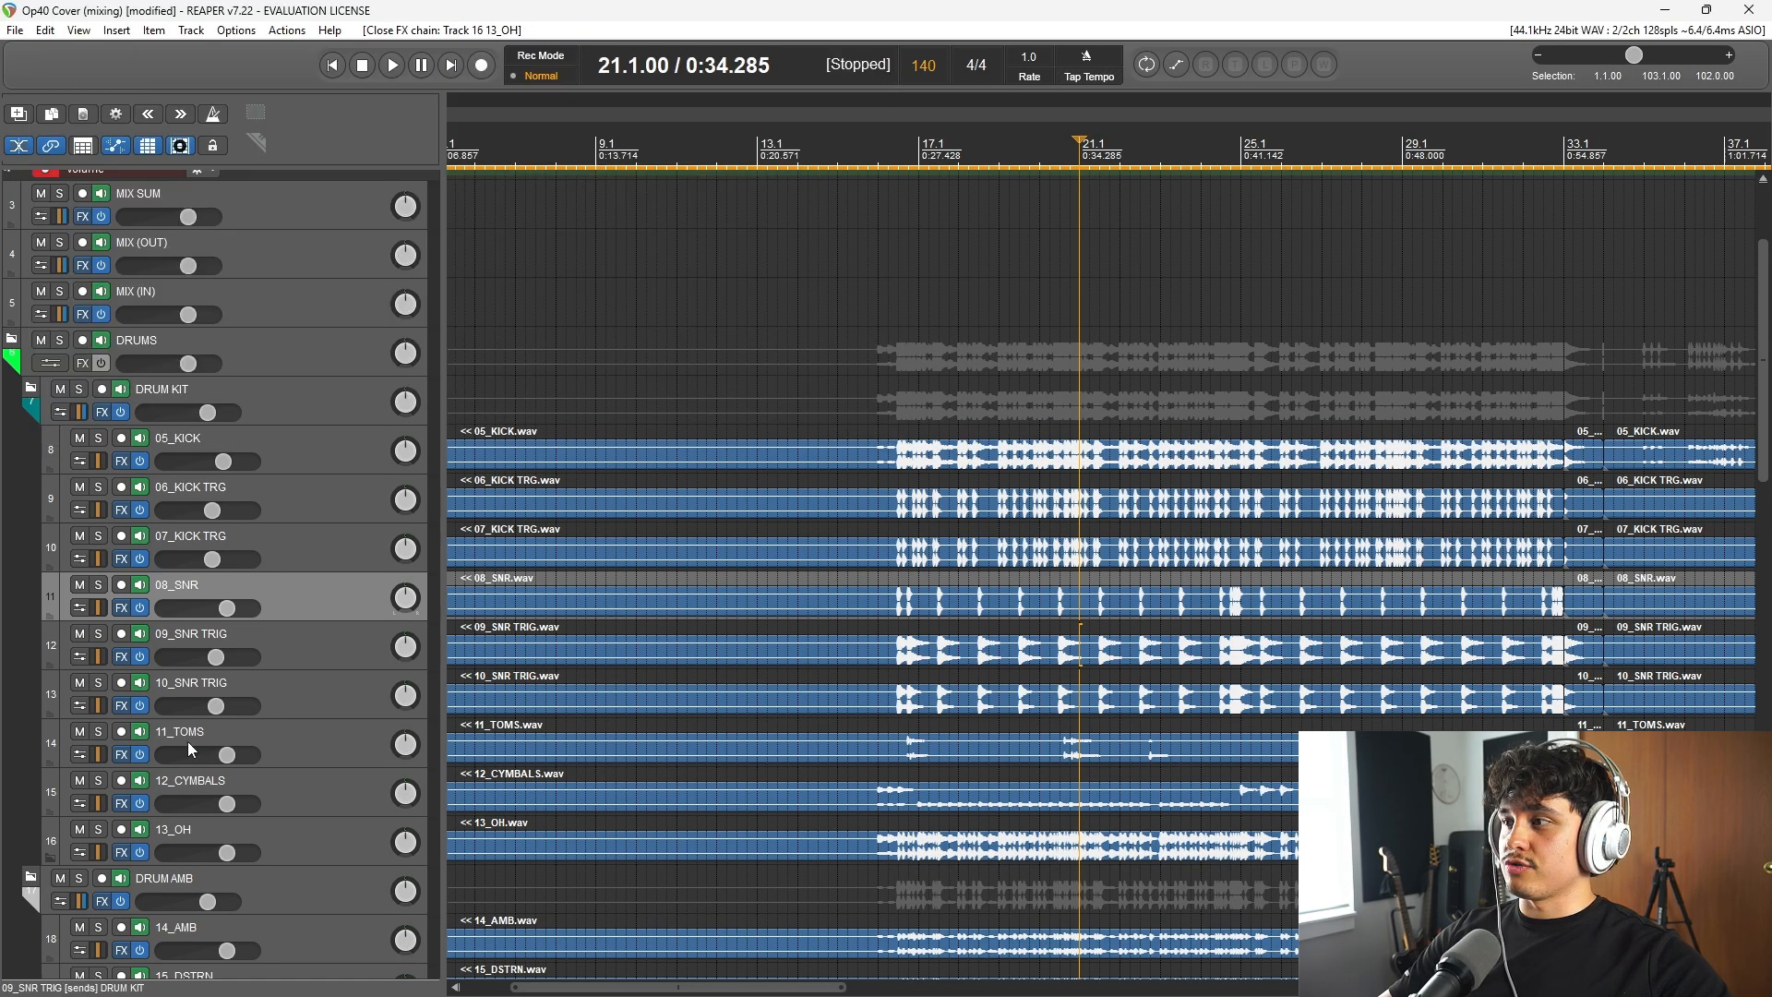
left_click(119, 754)
left_click(883, 64)
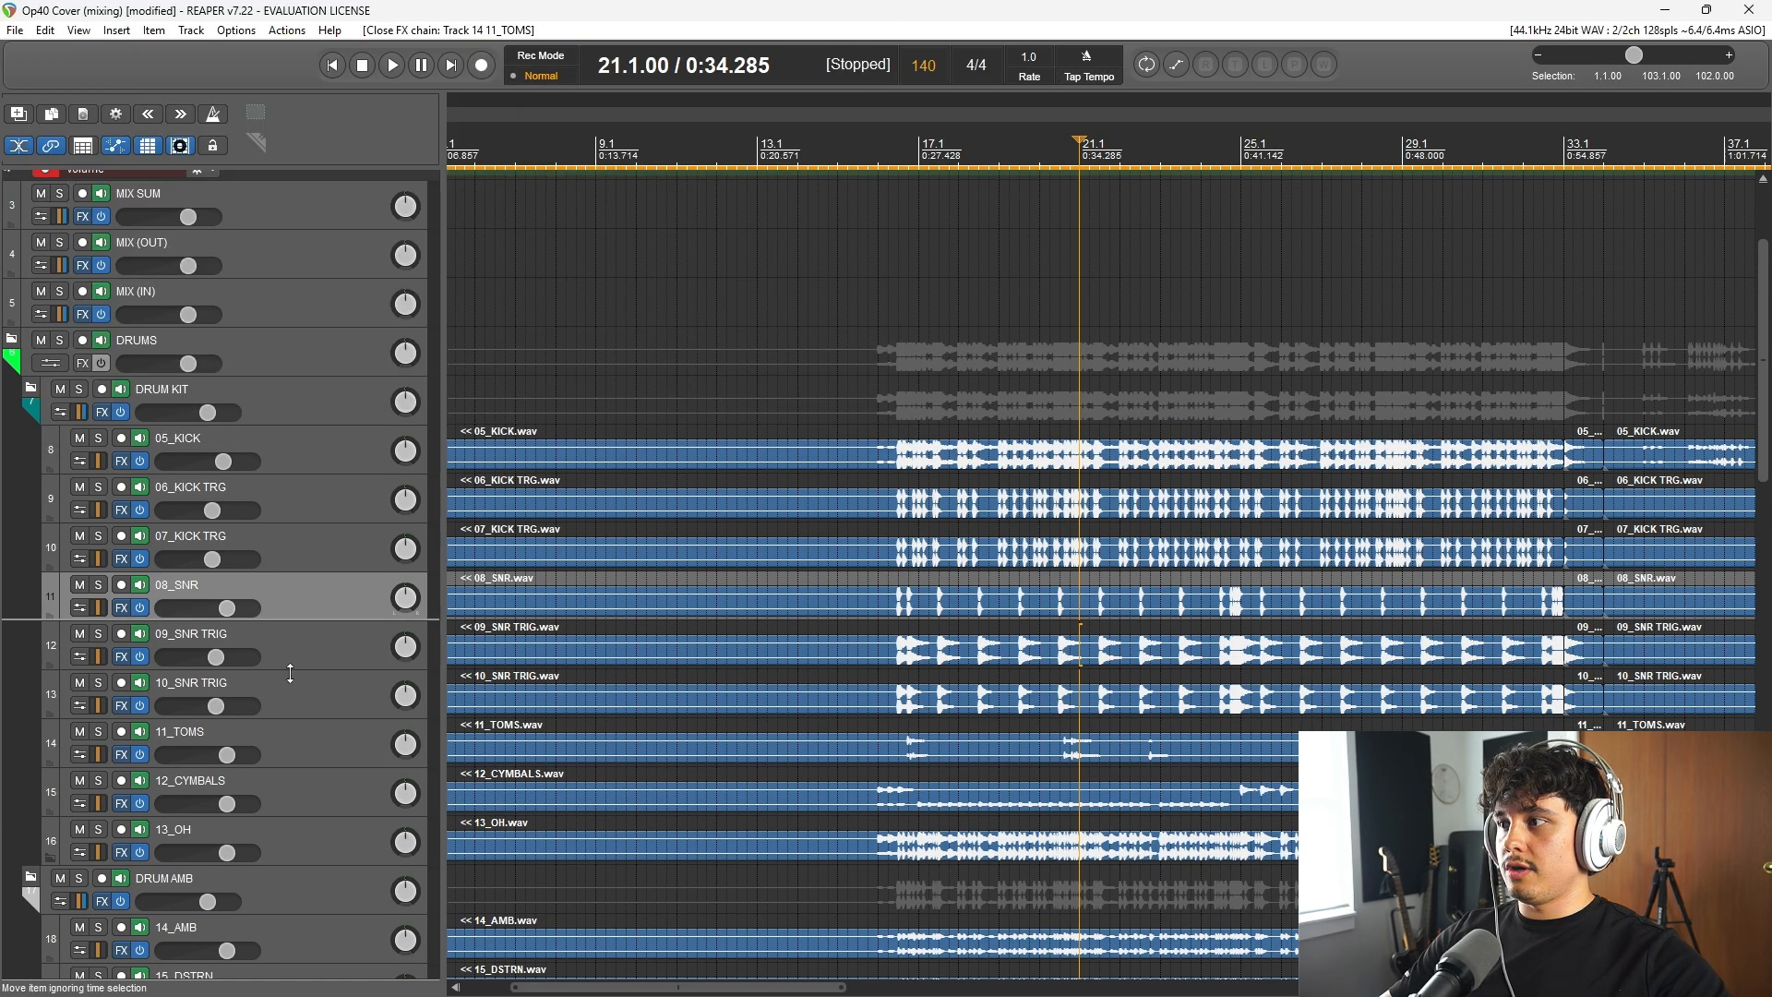
Step: Inspect the effects chains of the drum ambience tracks 14_AMB, 16_RM VRB and 17_COMP, closing each one
scroll(218, 739, "down", 2)
scroll(218, 739, "down", 3)
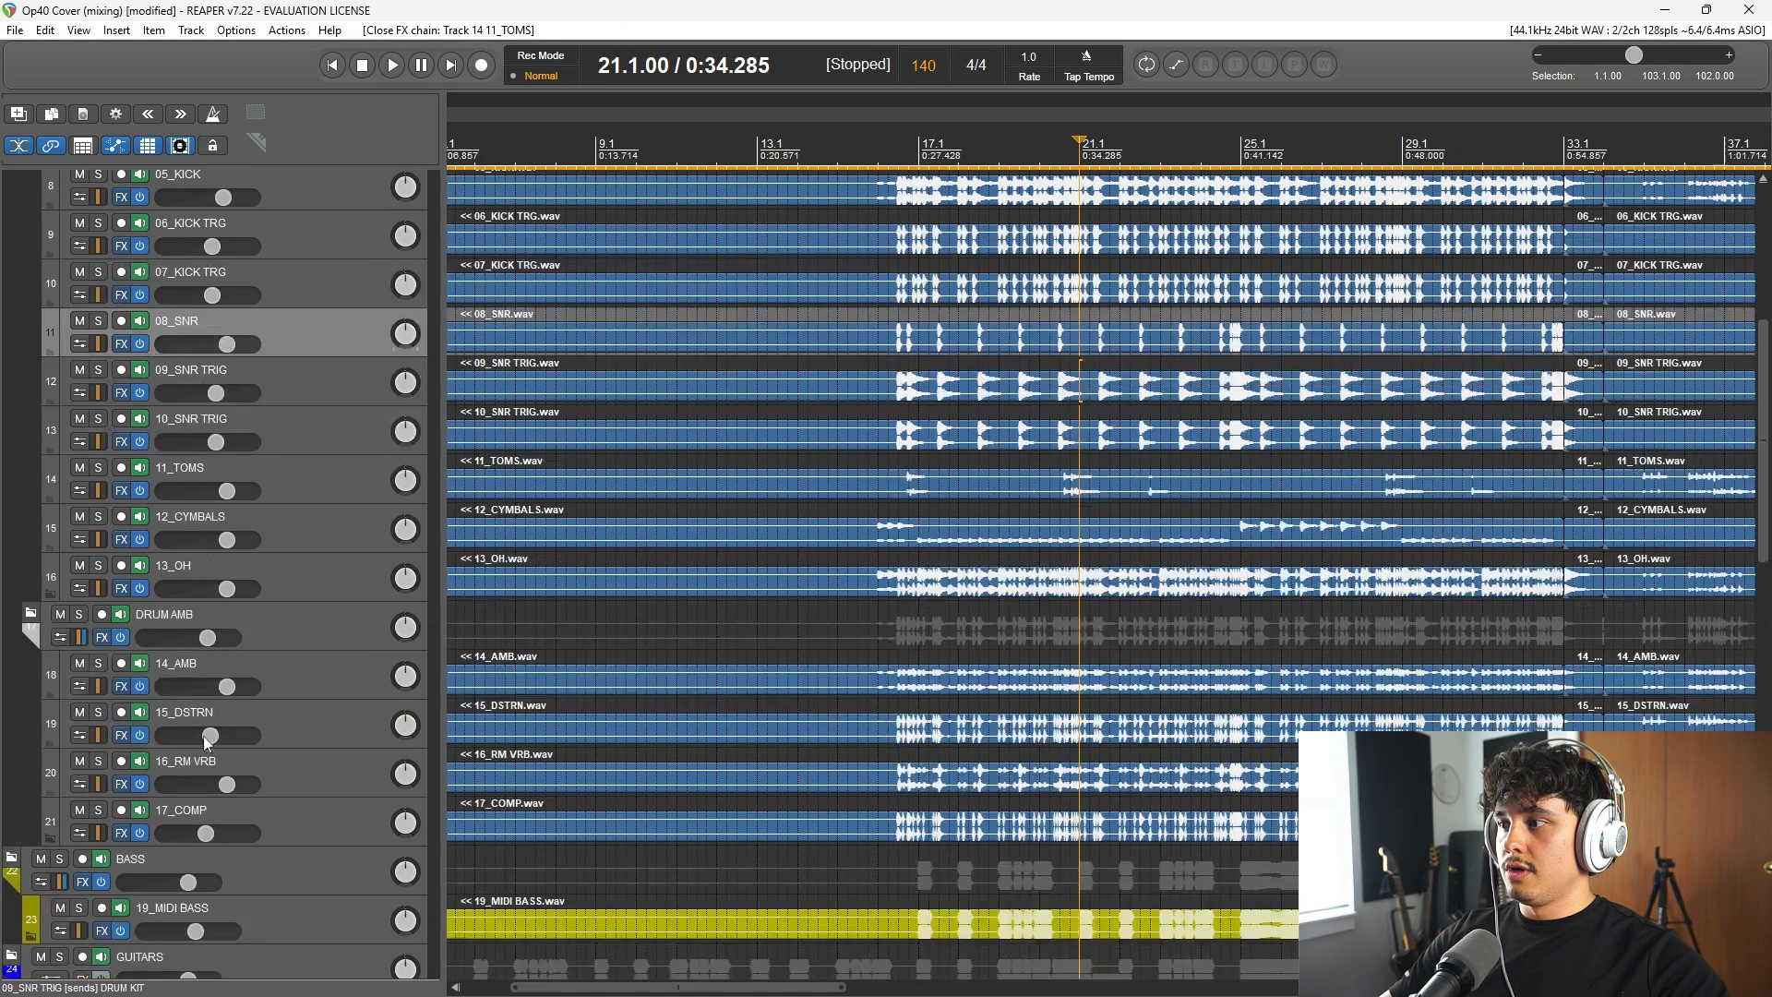
left_click(121, 686)
left_click(883, 63)
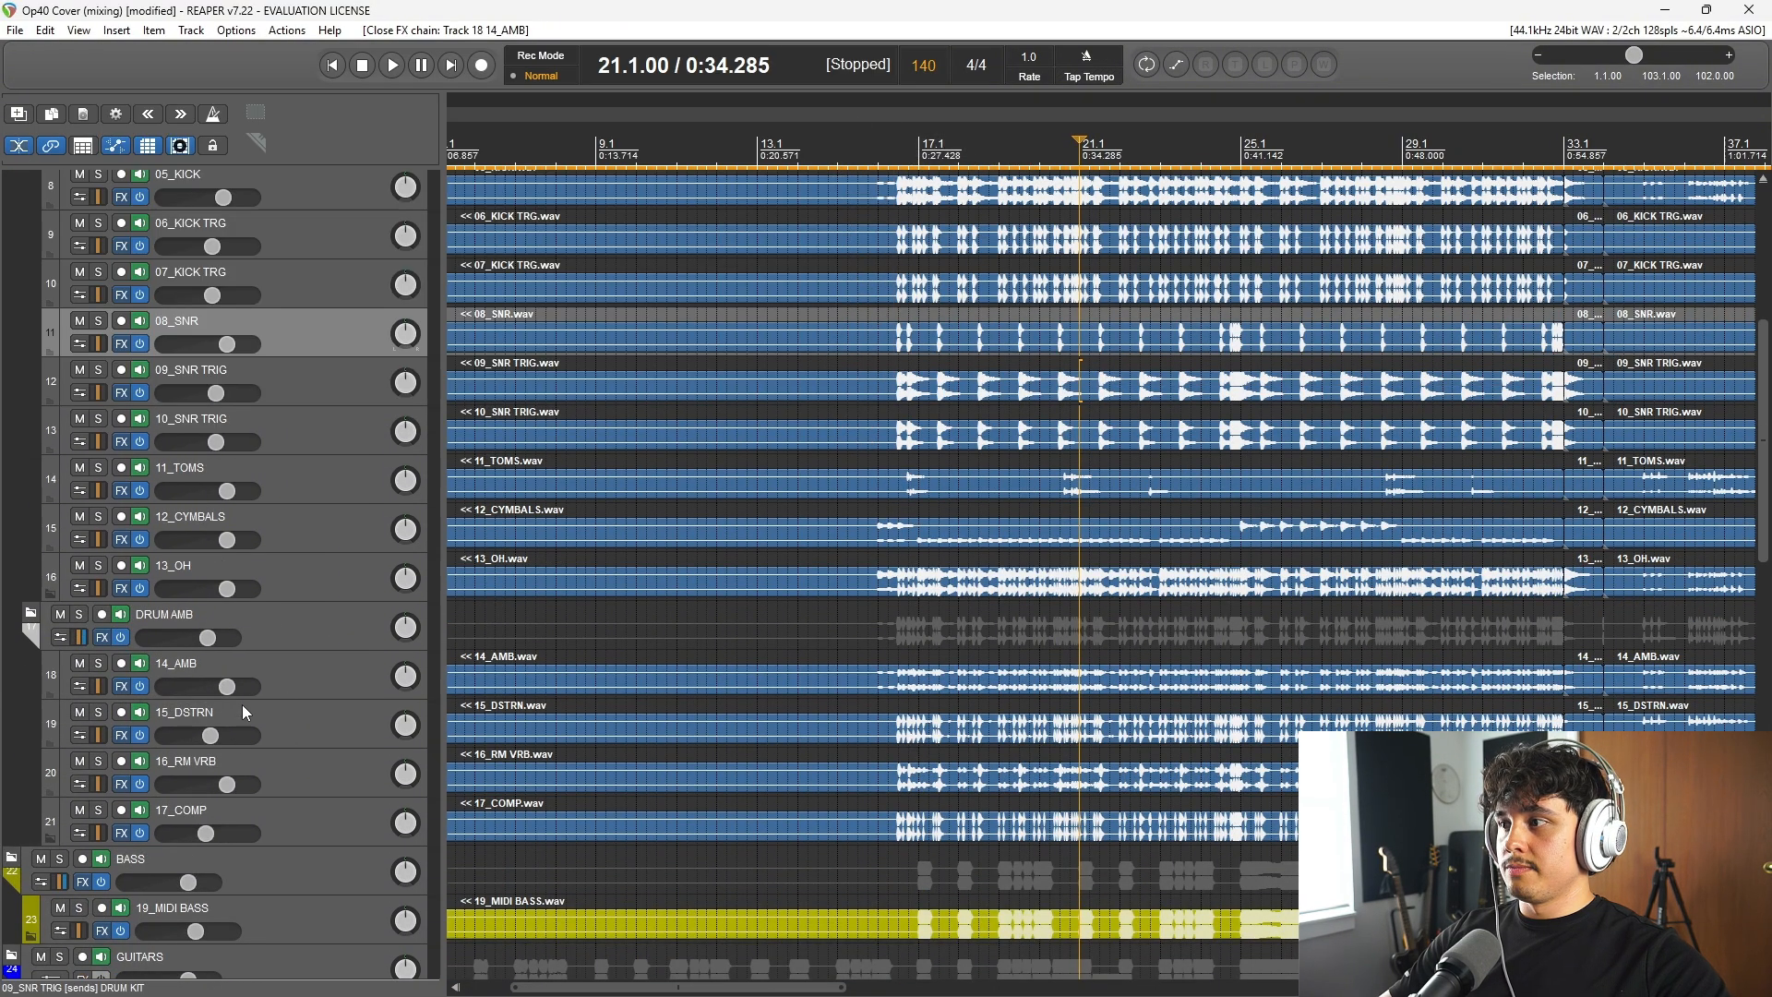
left_click(120, 784)
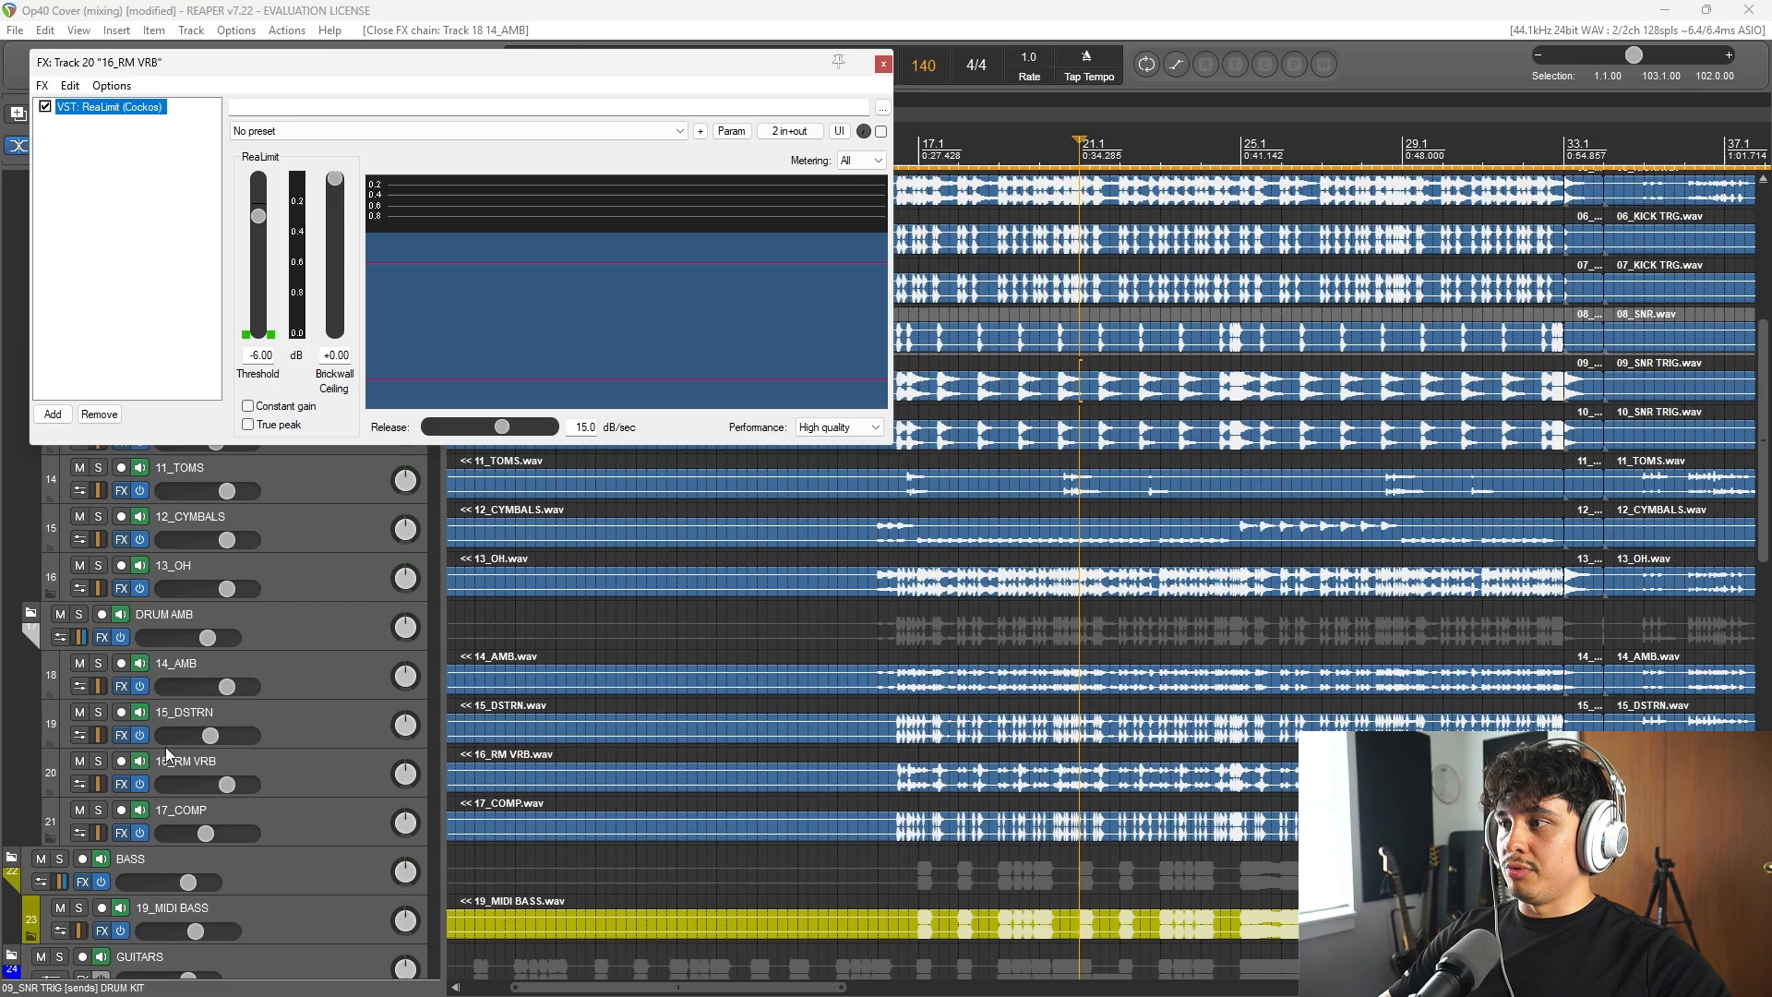
left_click(883, 64)
left_click(120, 832)
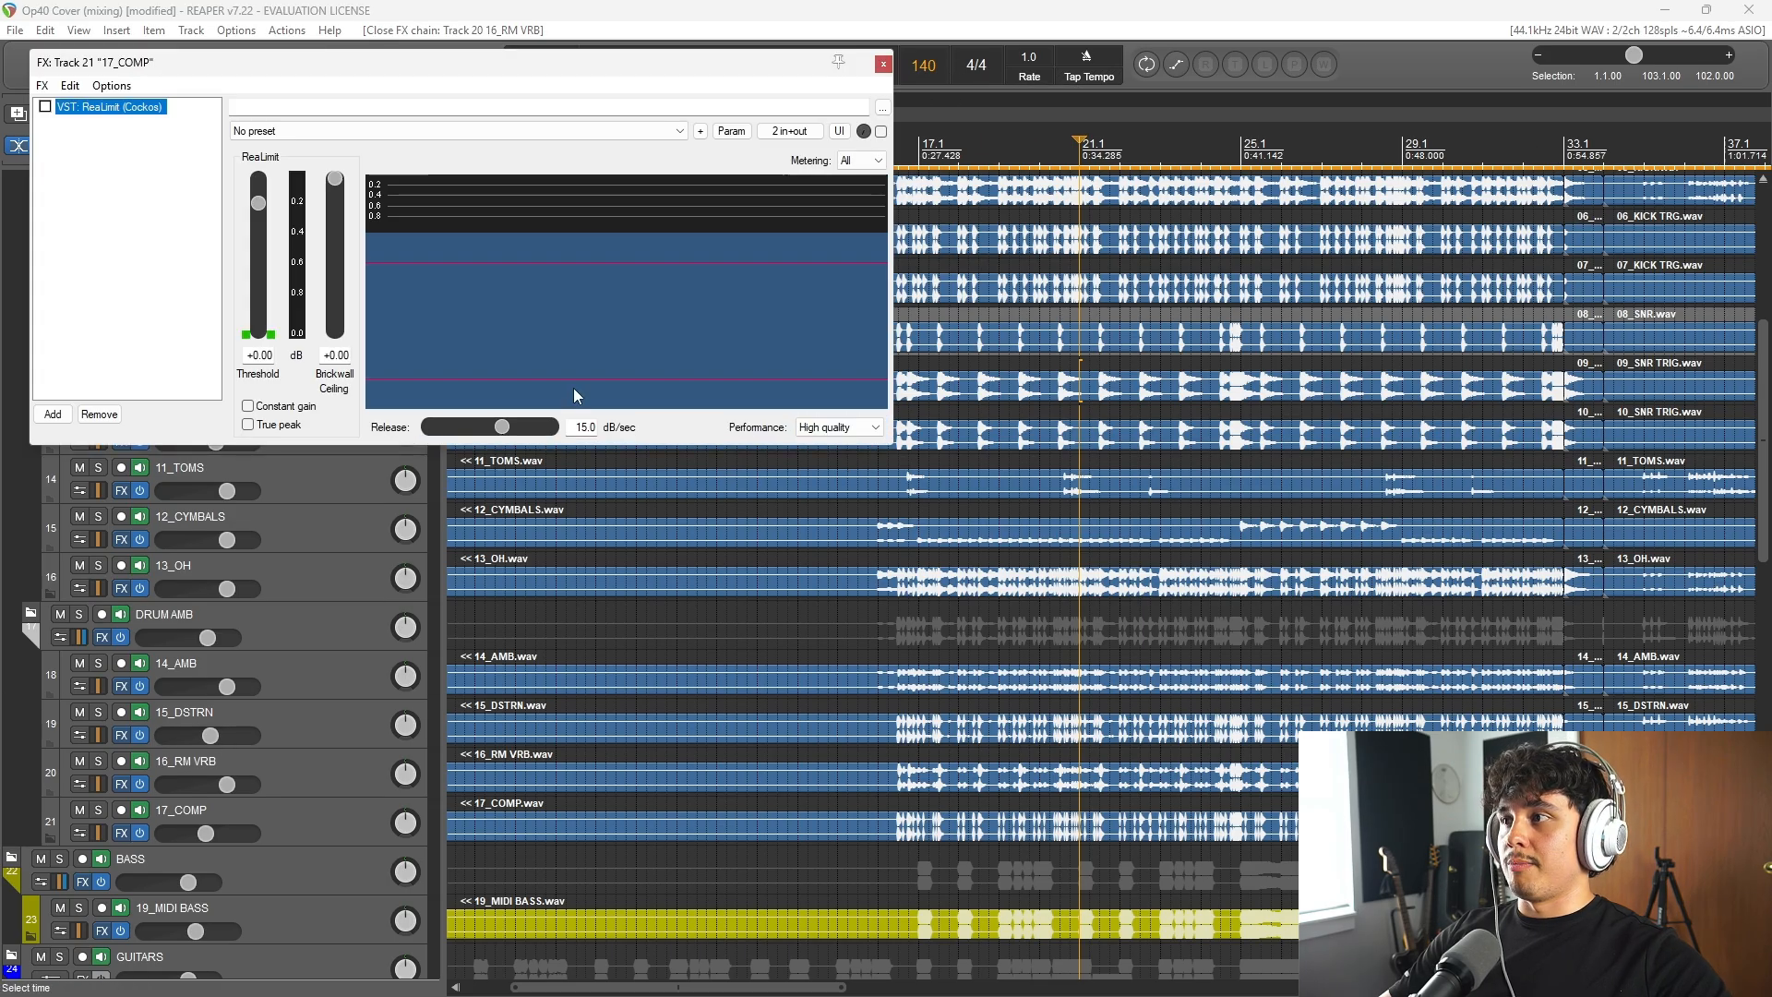
left_click(883, 64)
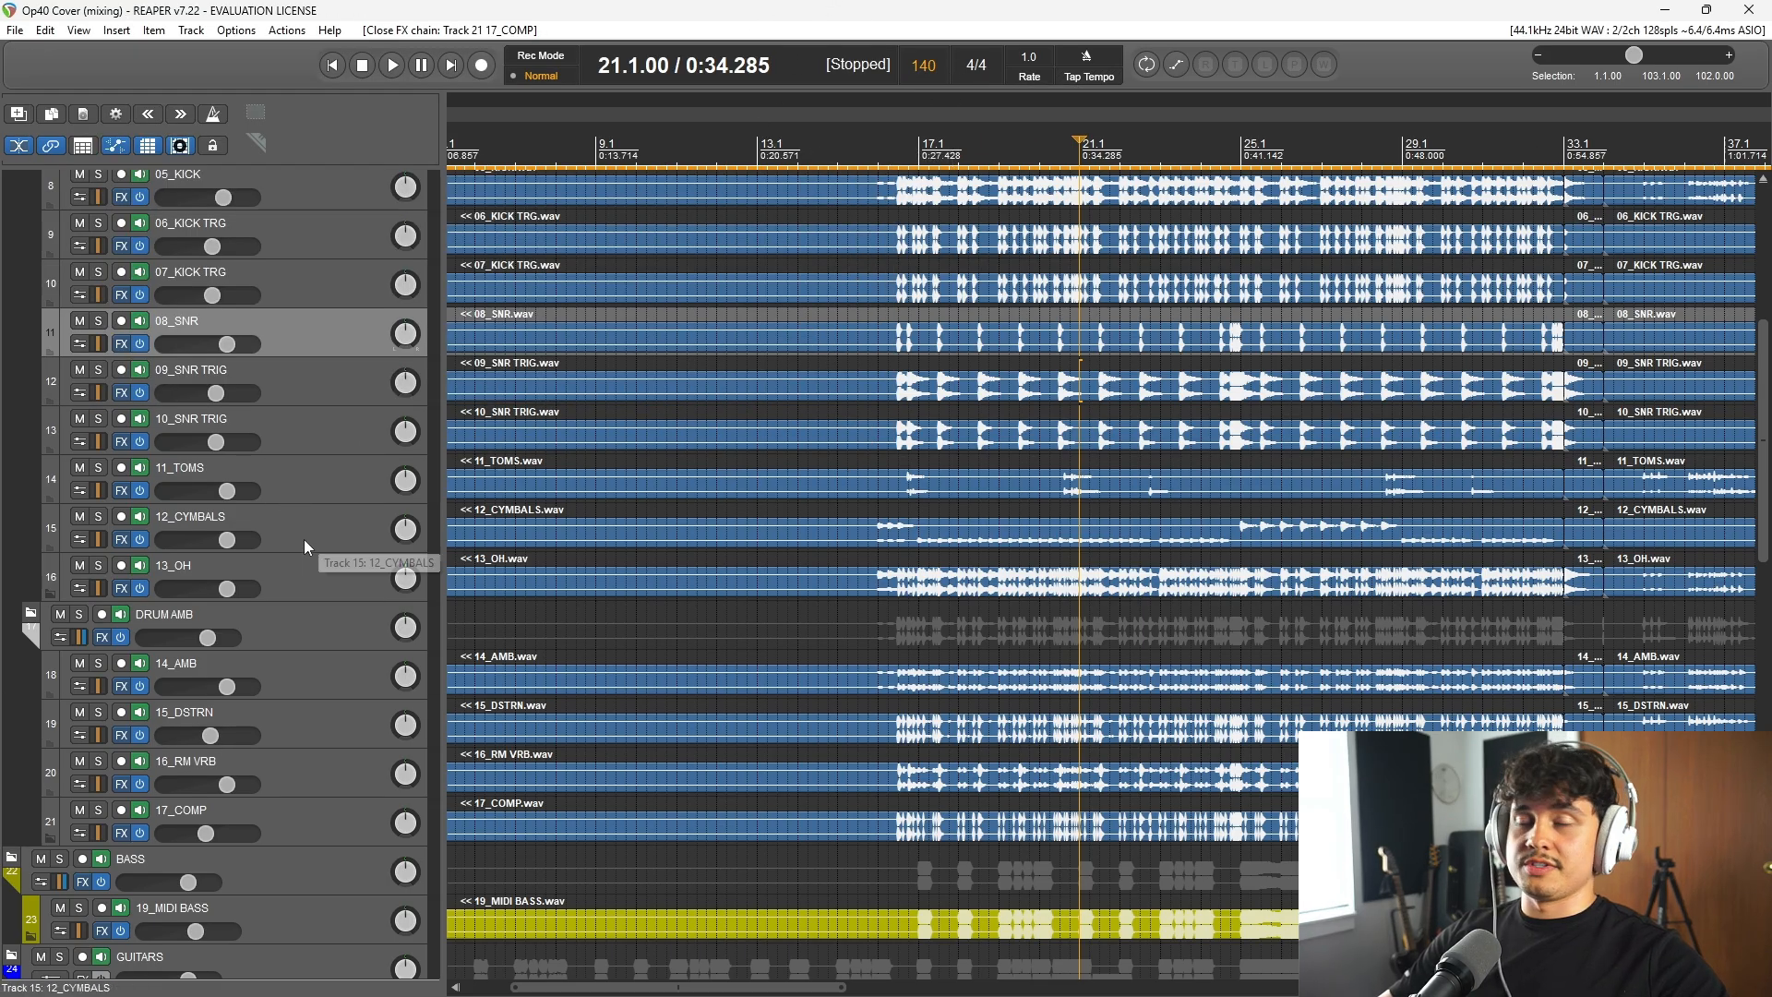
Step: Review the effects chains of 19_MIDI BASS and the BASS folder, and save the project
scroll(316, 533, "down", 7)
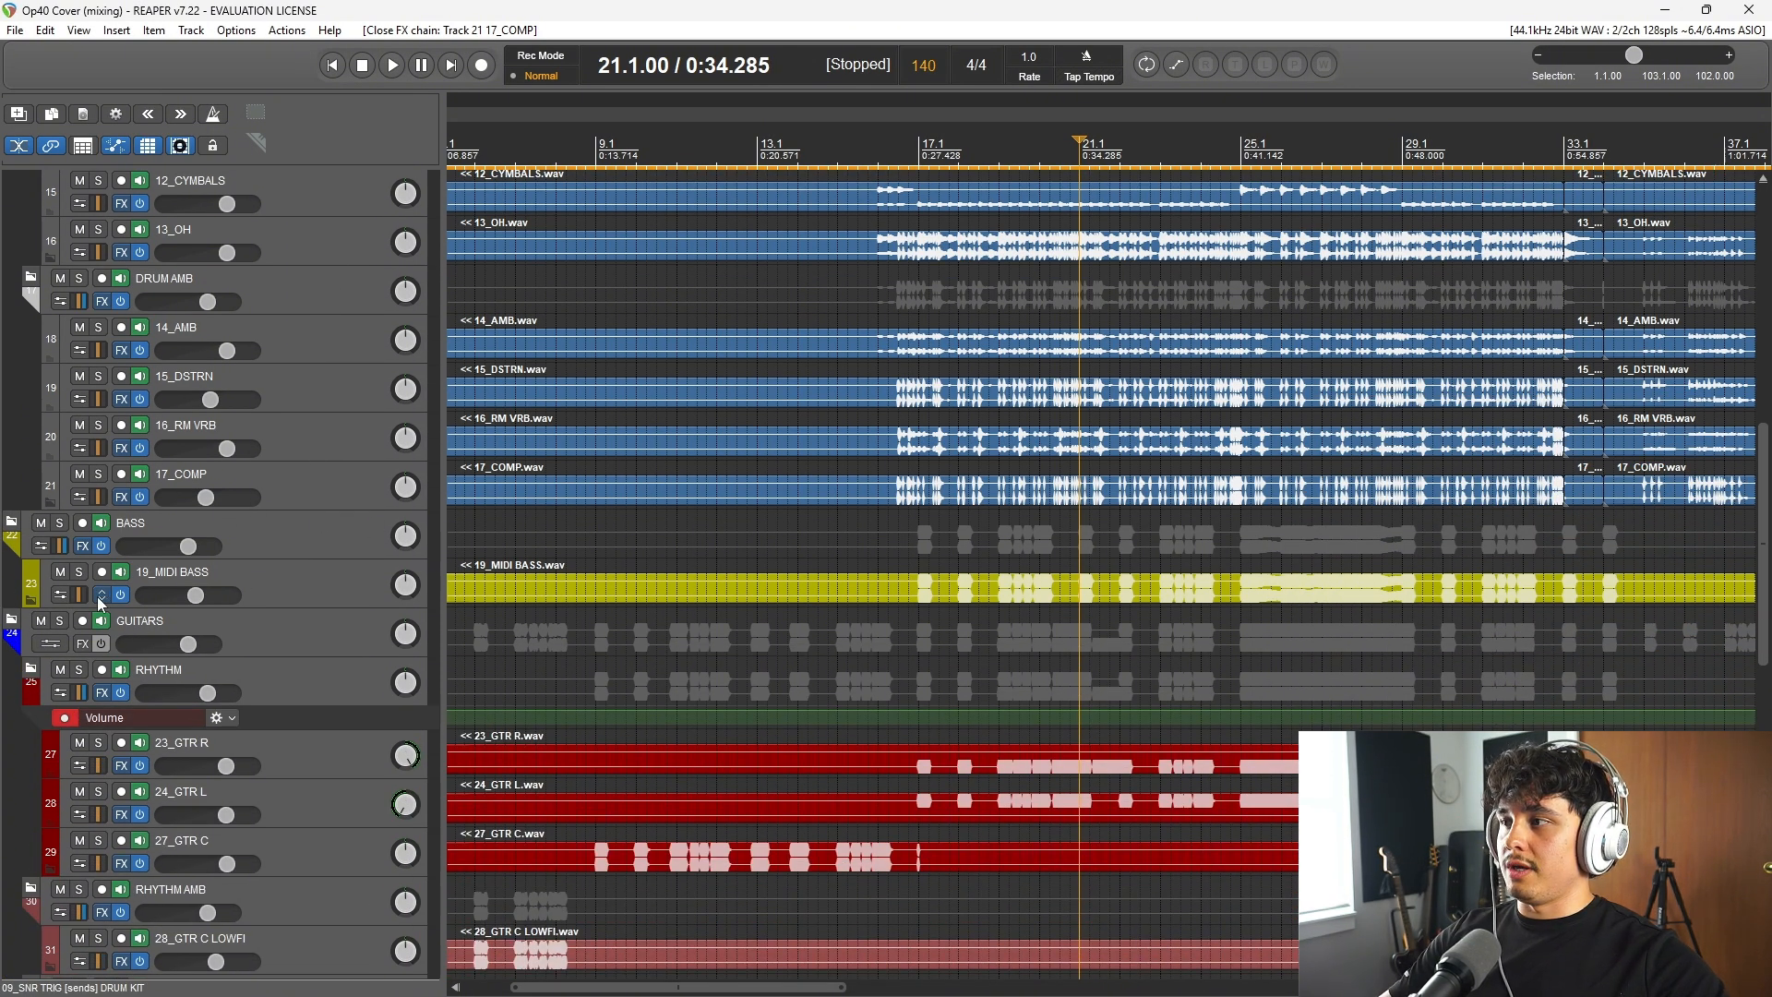
left_click(100, 594)
key("Escape")
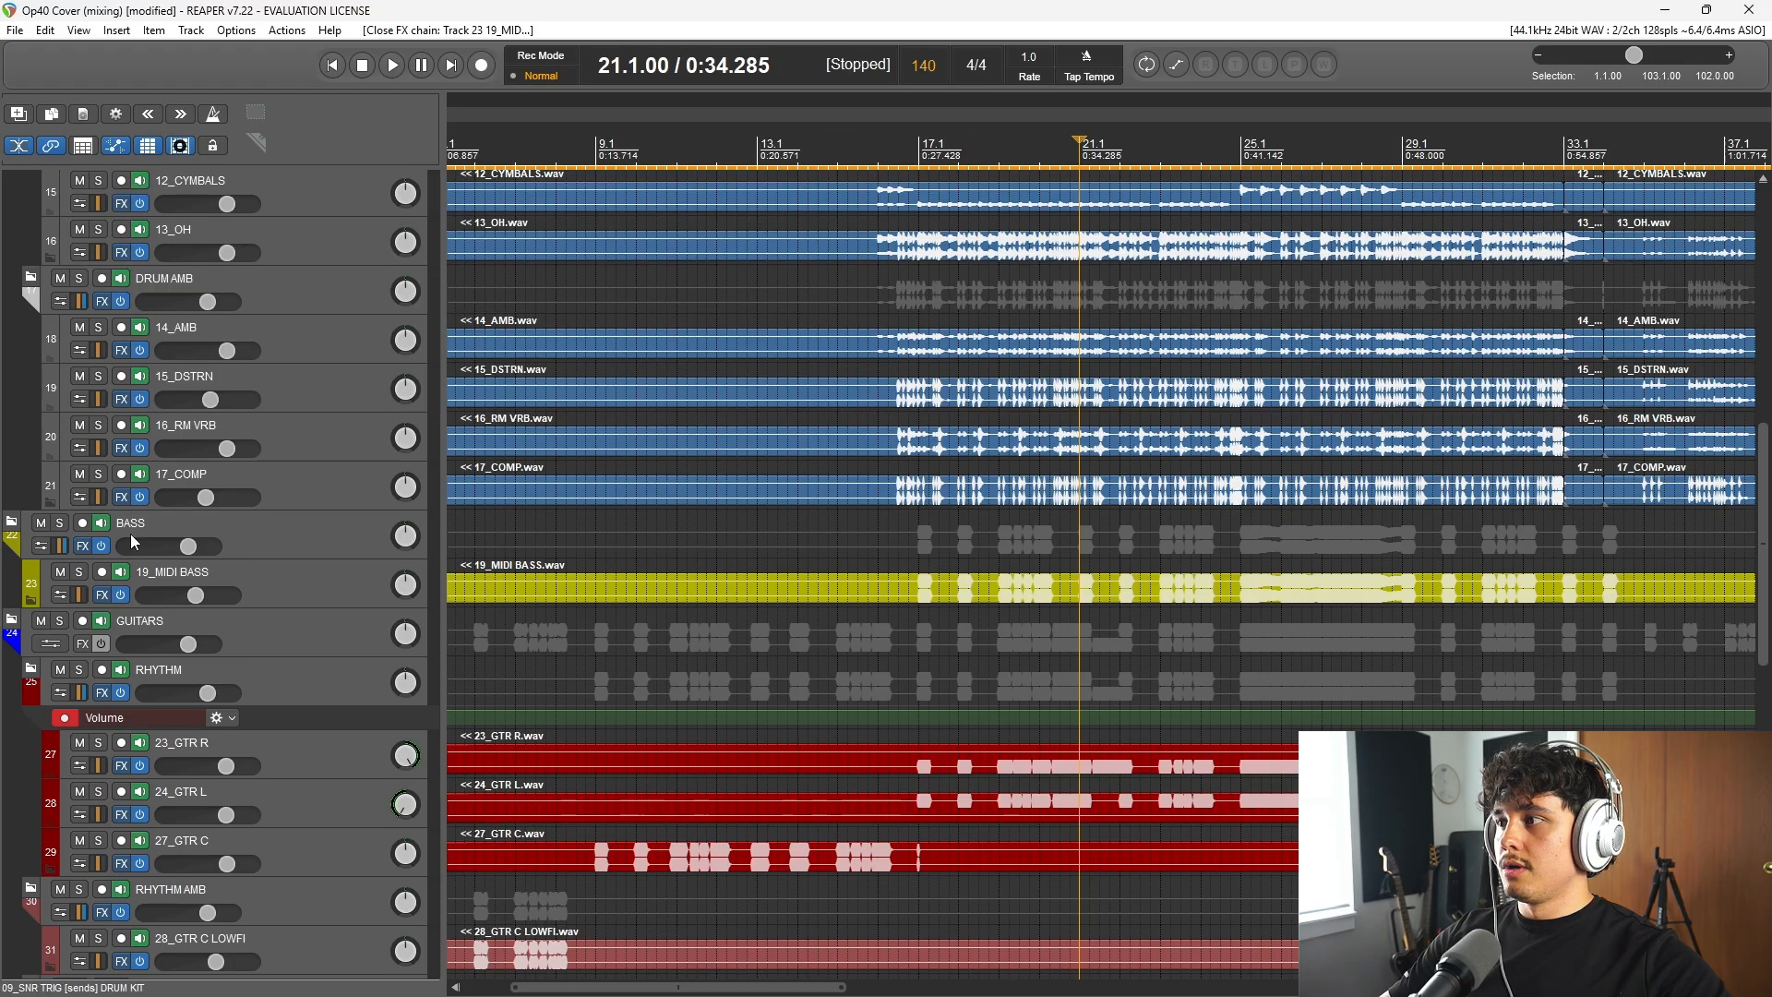
left_click(85, 543)
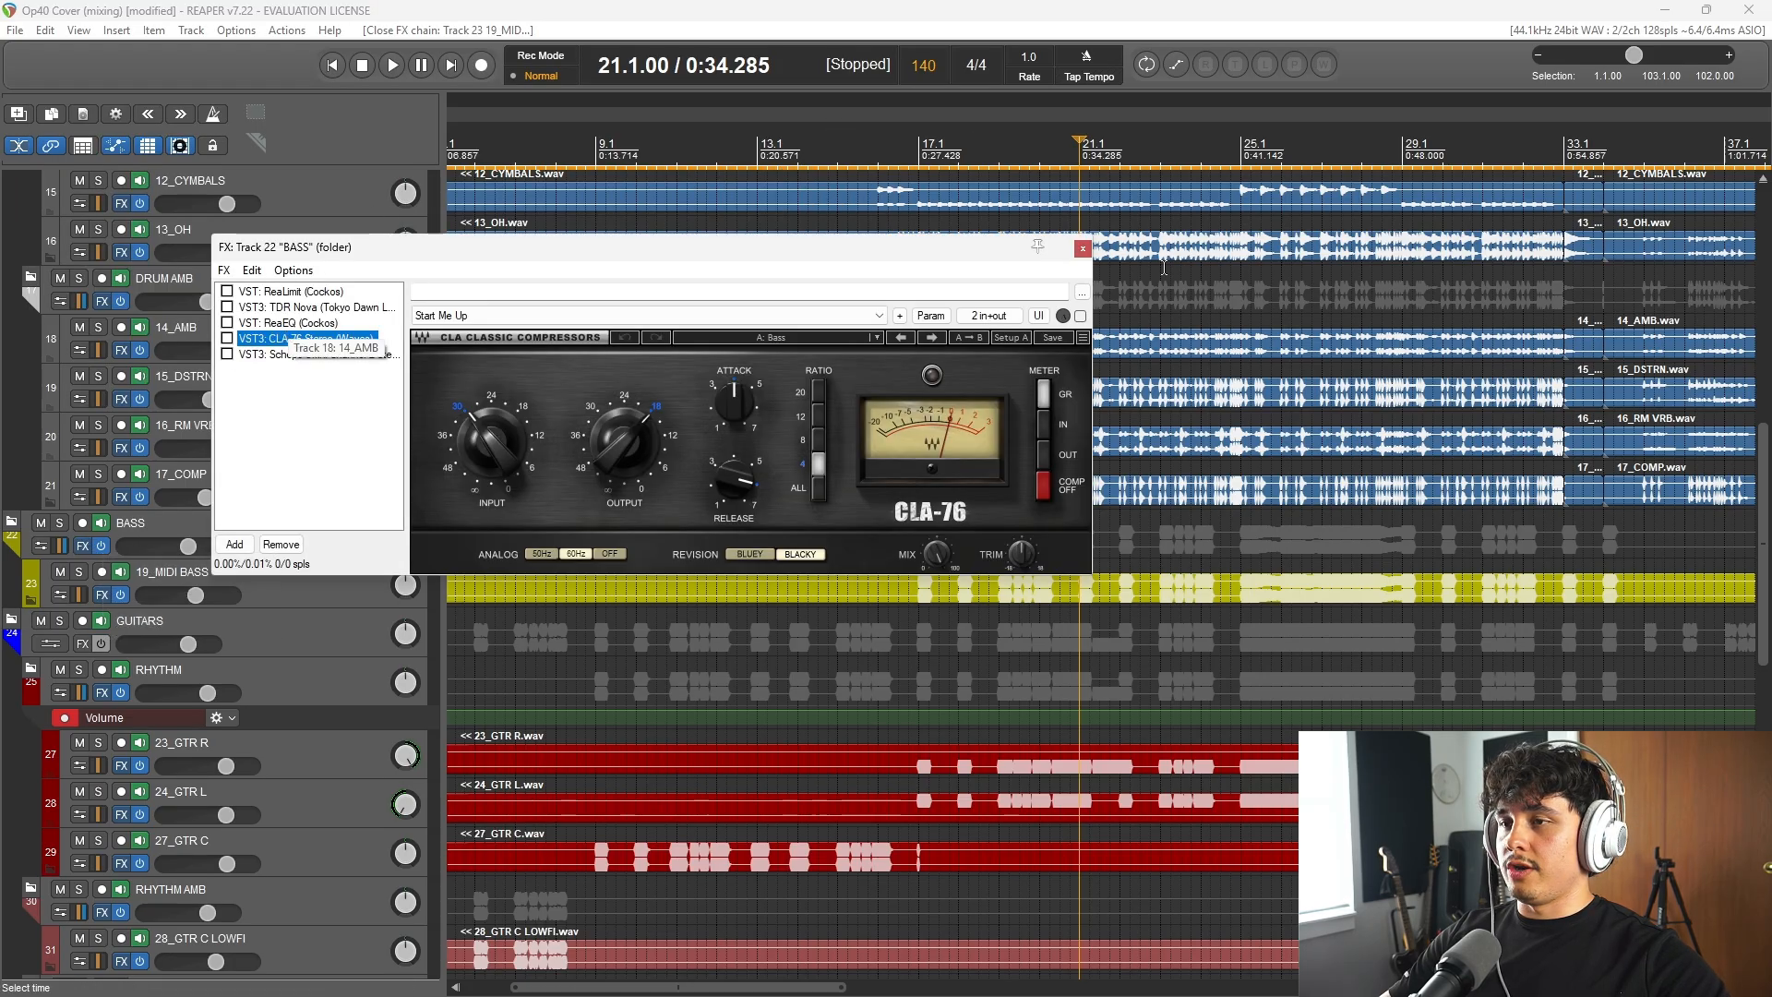
left_click(1083, 249)
key("ctrl+s")
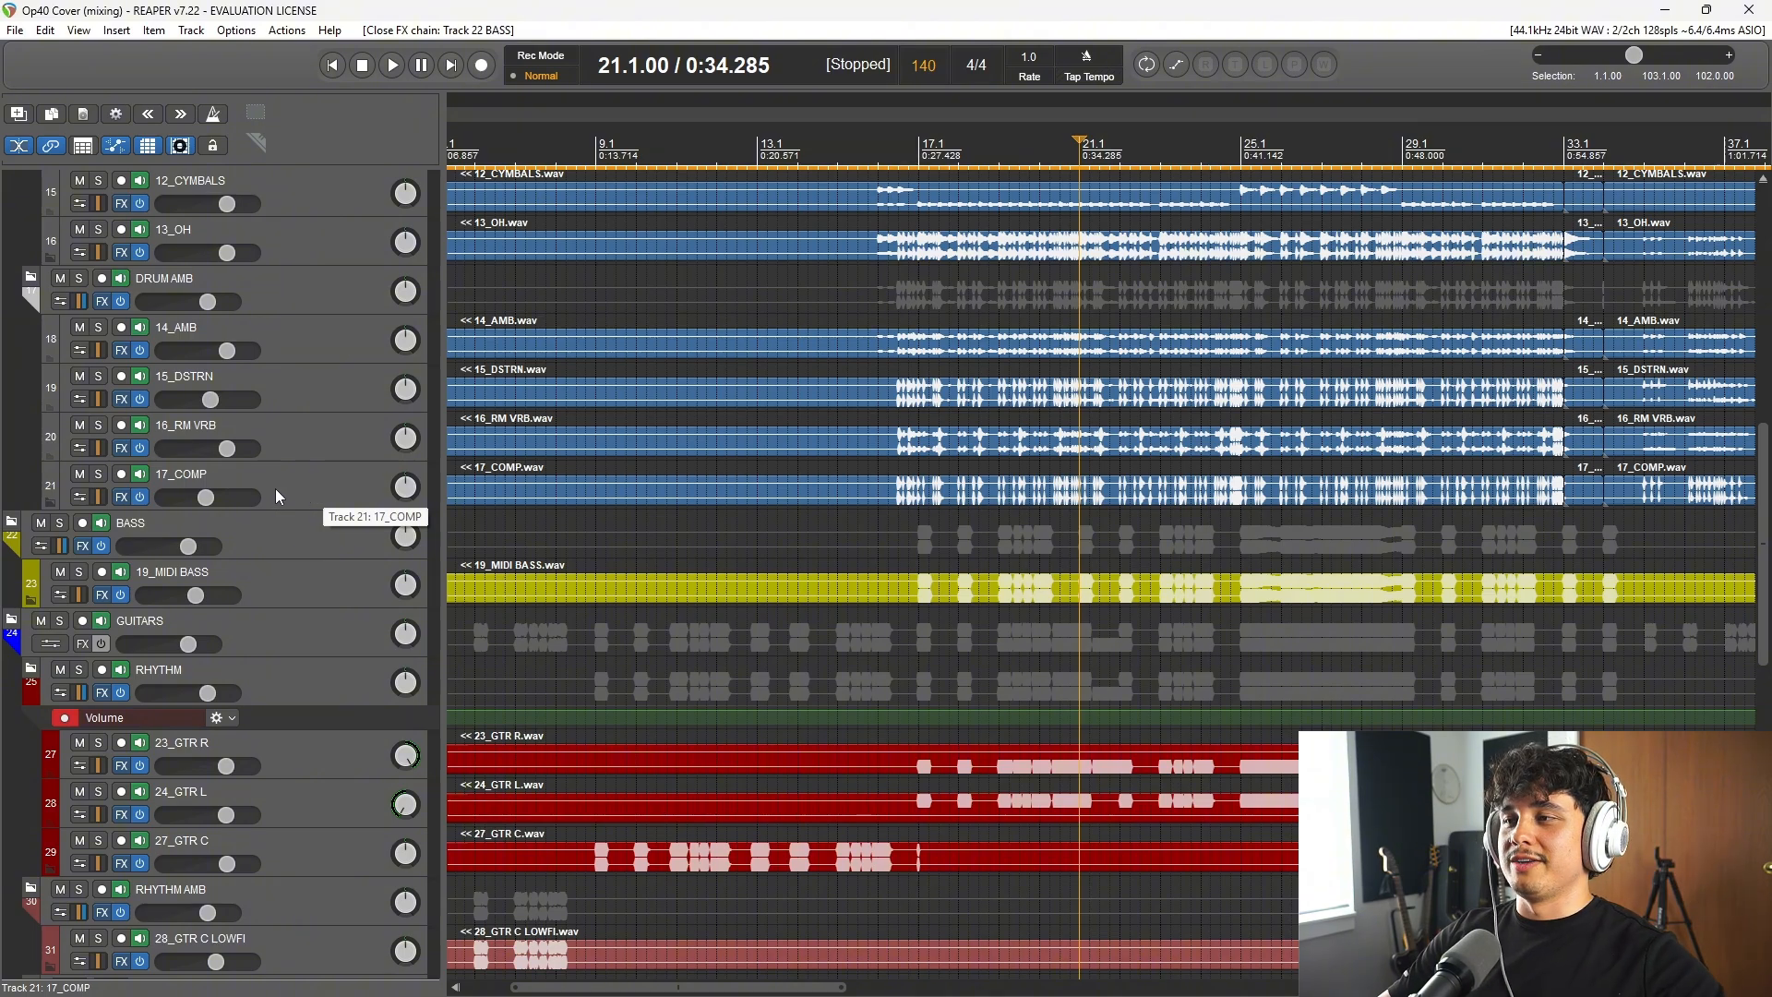
Step: Solo the DRUM KIT and BASS folder tracks
scroll(1084, 765, "down", 3)
scroll(1084, 765, "up", 3)
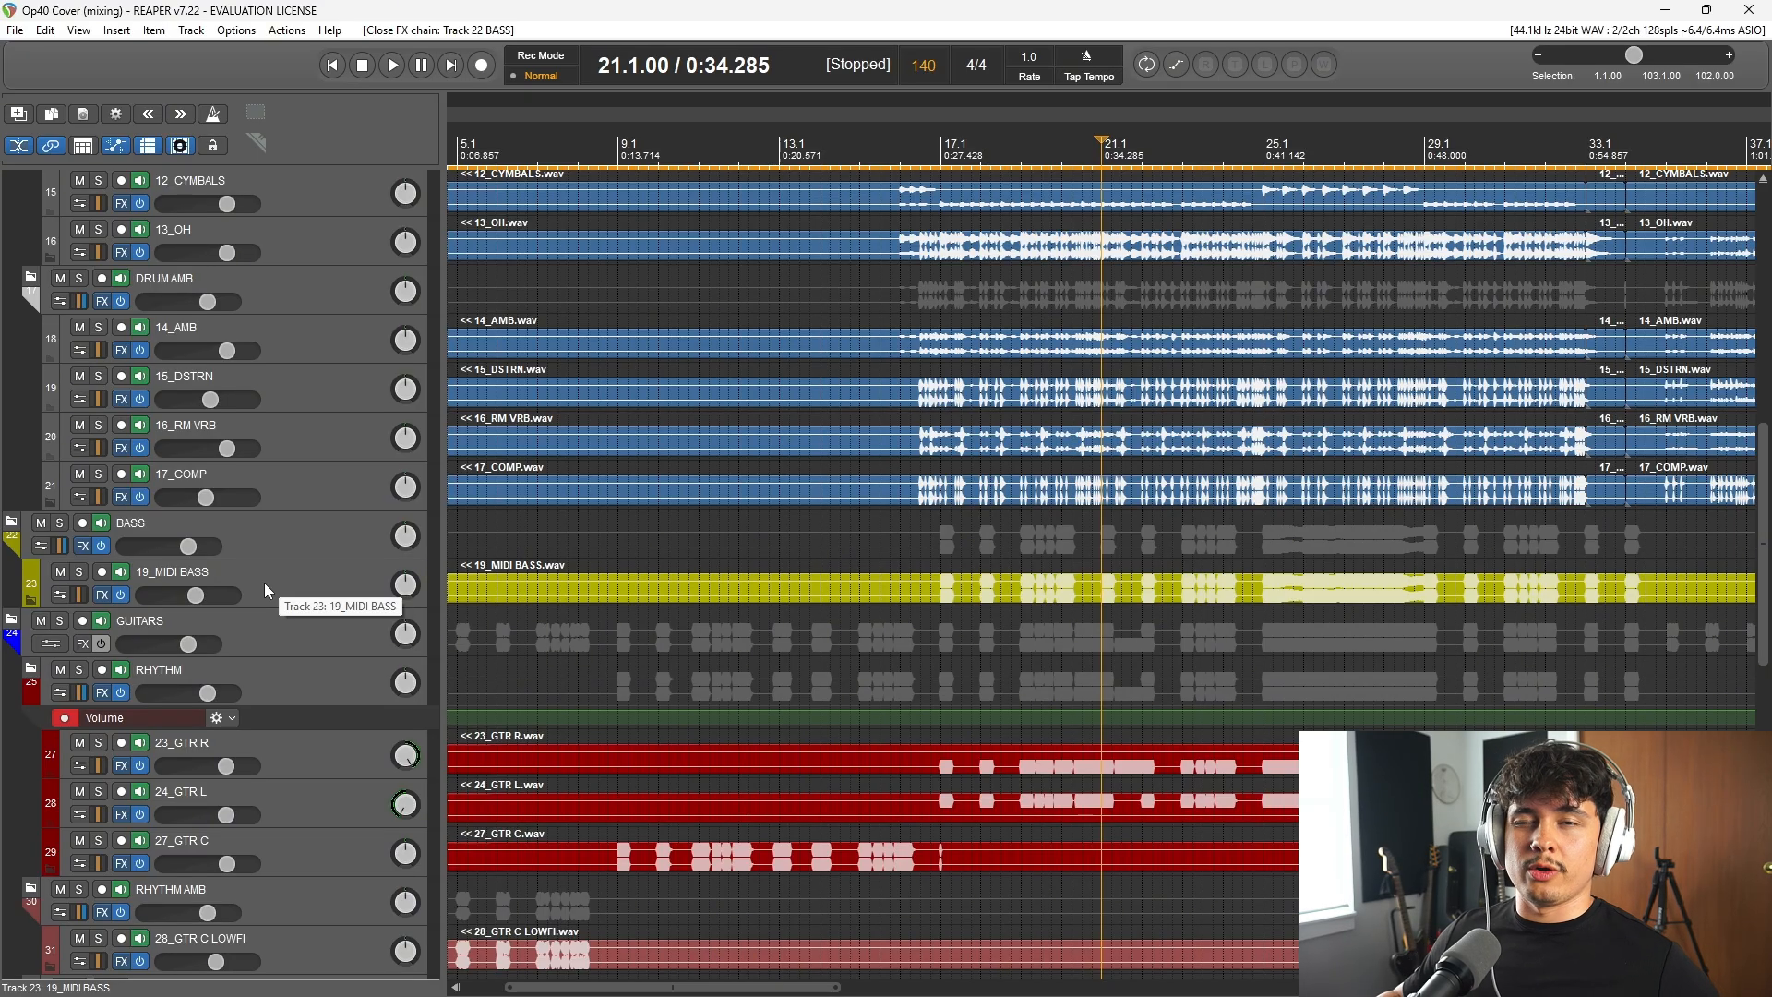
scroll(259, 561, "up", 3)
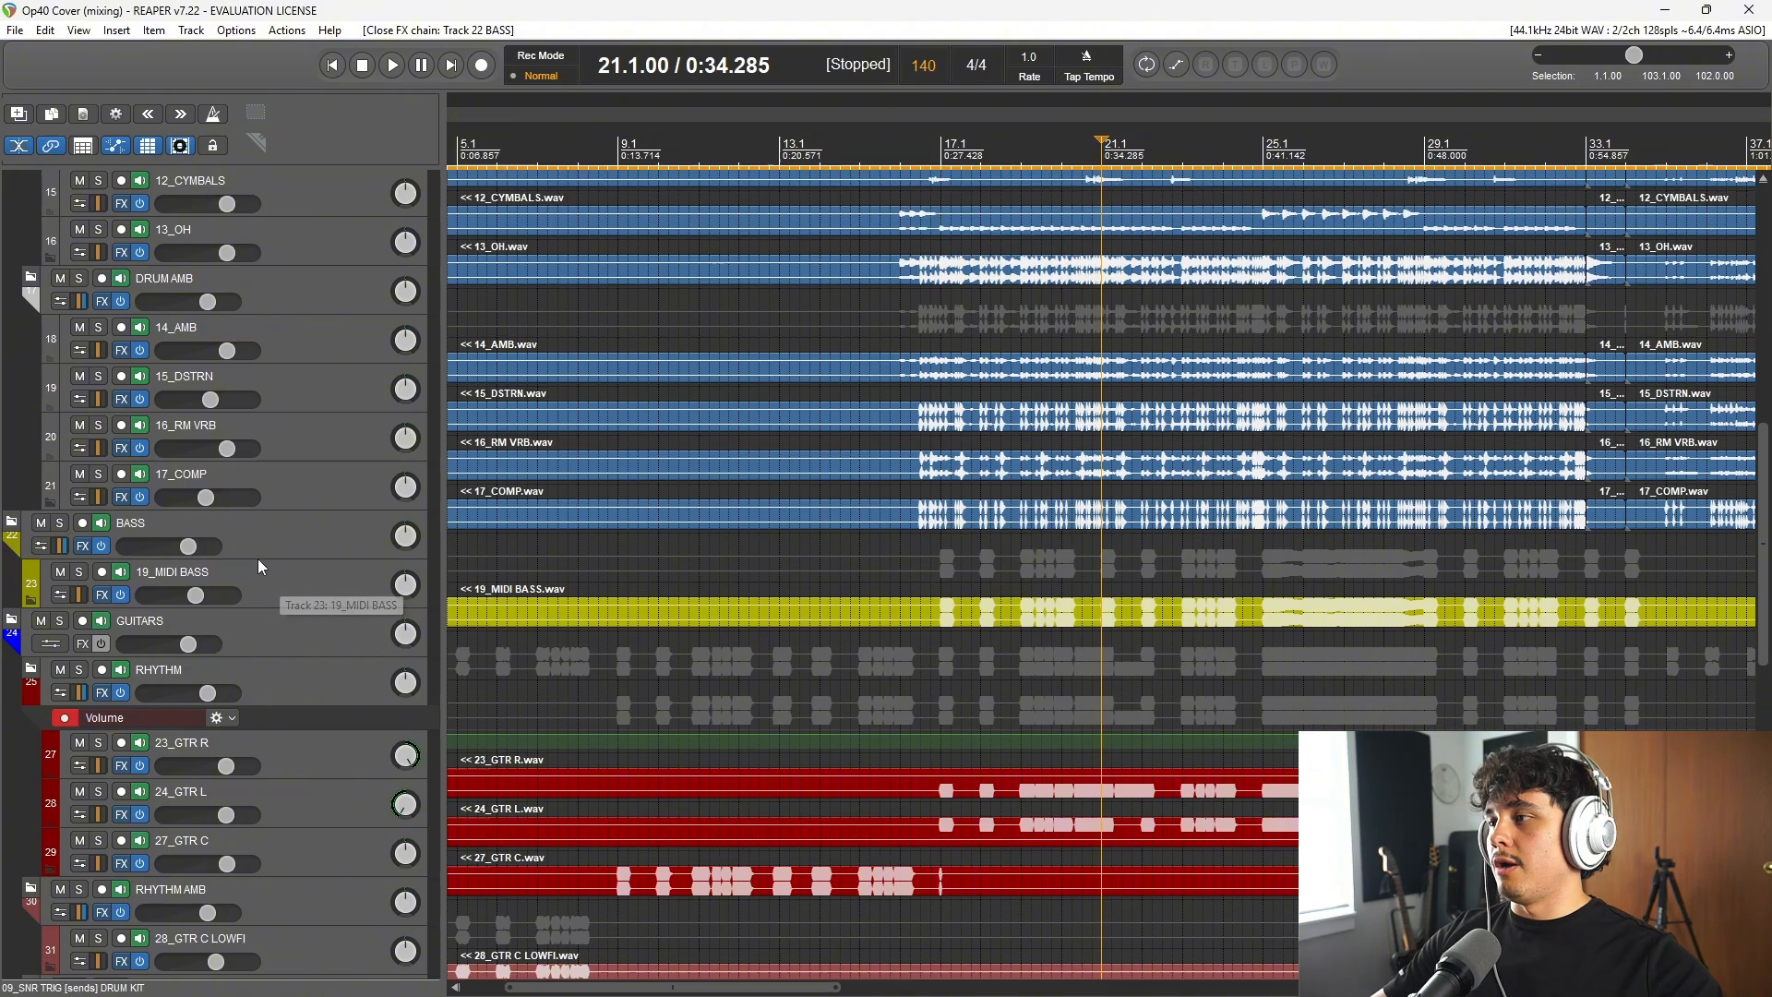
scroll(257, 557, "up", 10)
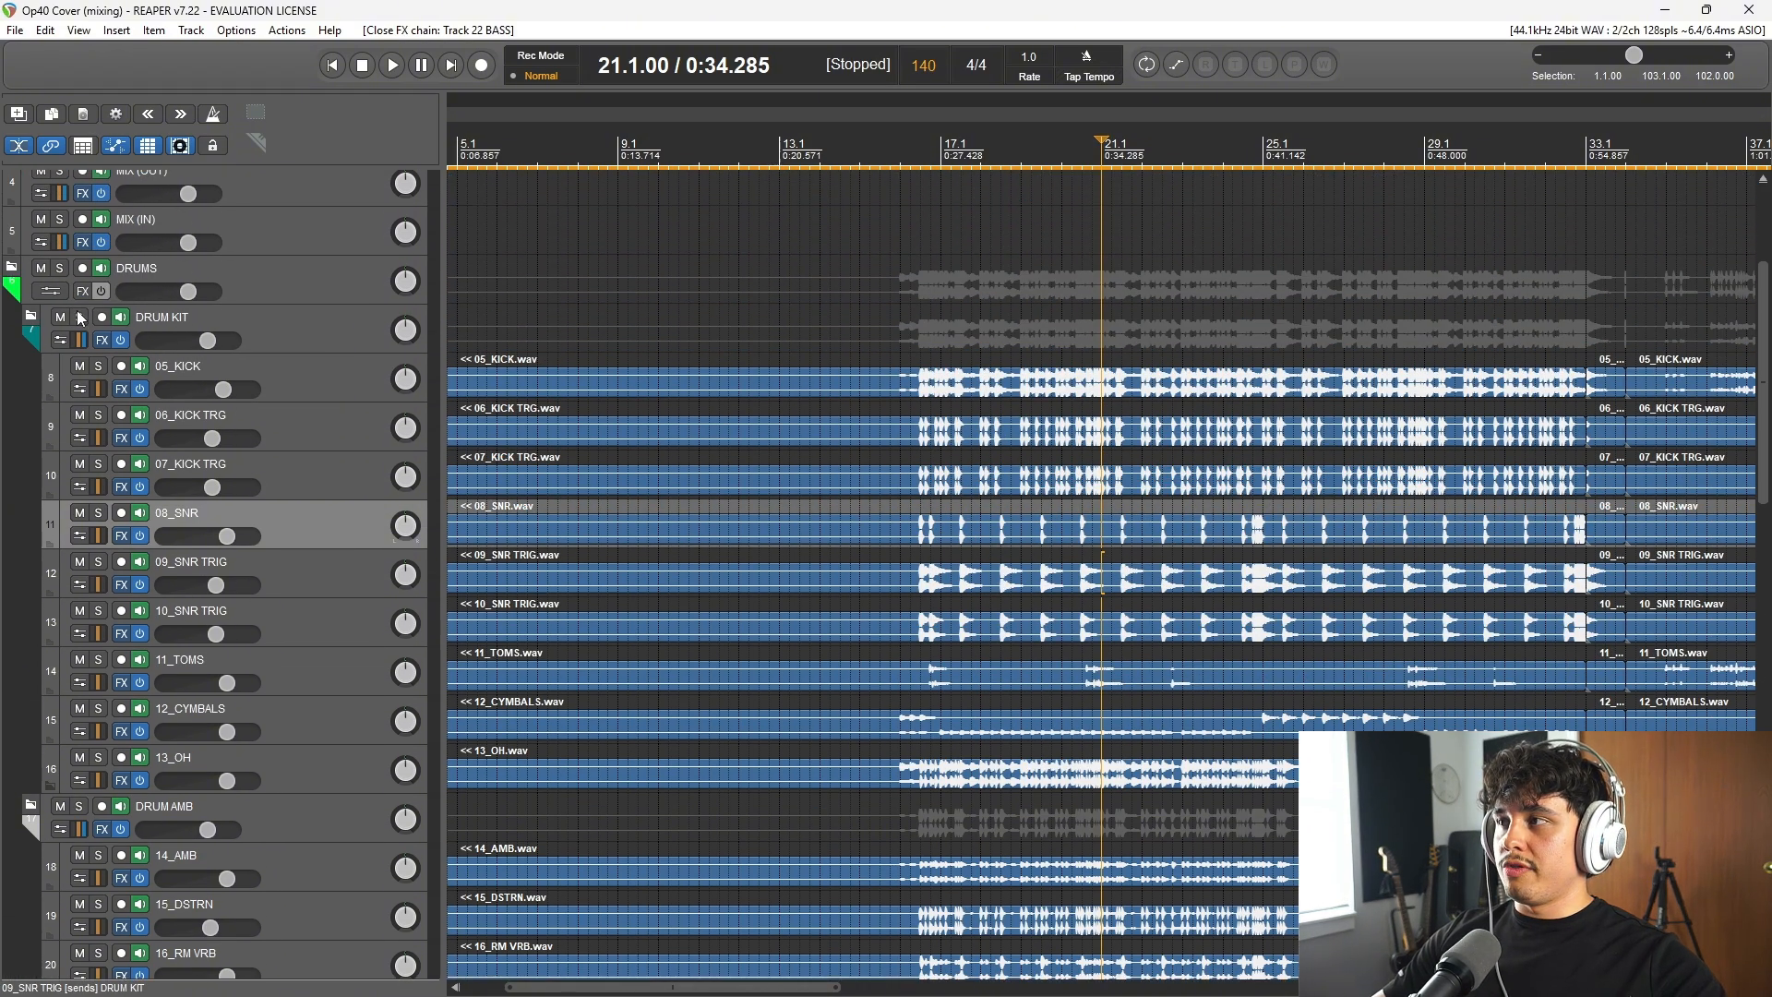
left_click(79, 316)
scroll(80, 319, "down", 10)
left_click(62, 805)
Step: Return to the mix buses and select MIX (IN), followed by MIX (OUT)
scroll(238, 365, "up", 1)
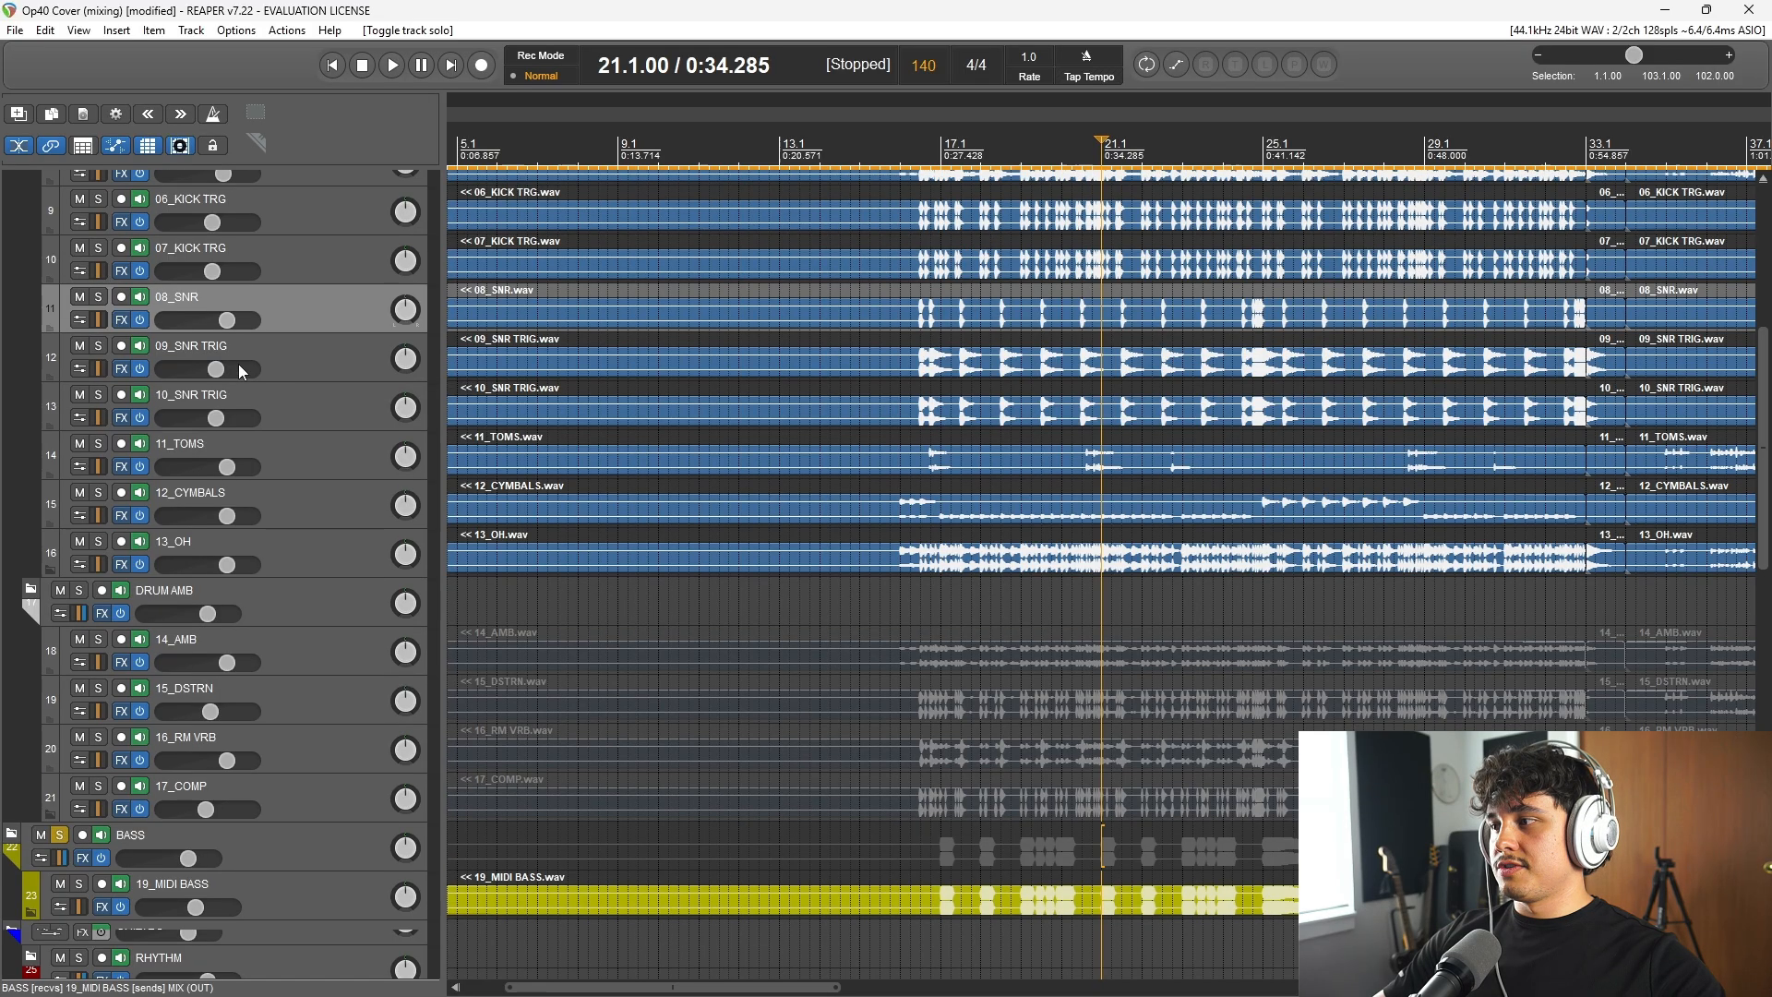
scroll(238, 369, "up", 7)
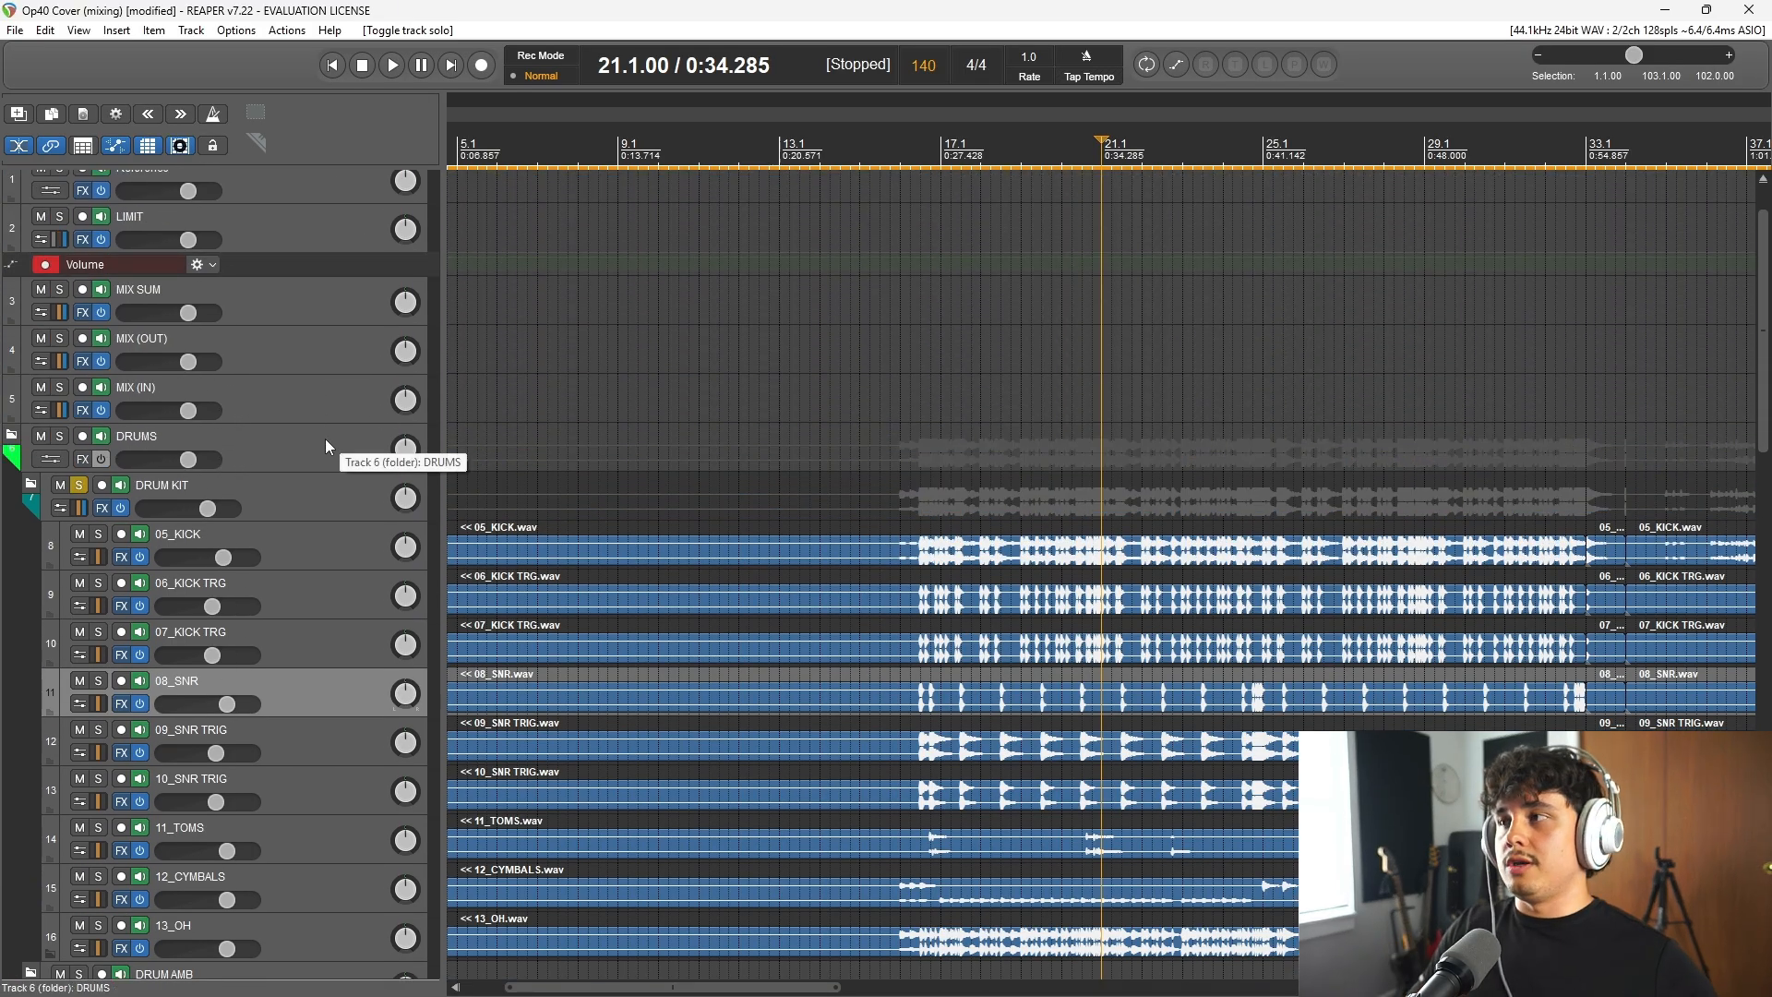
left_click(304, 397)
left_click(290, 360)
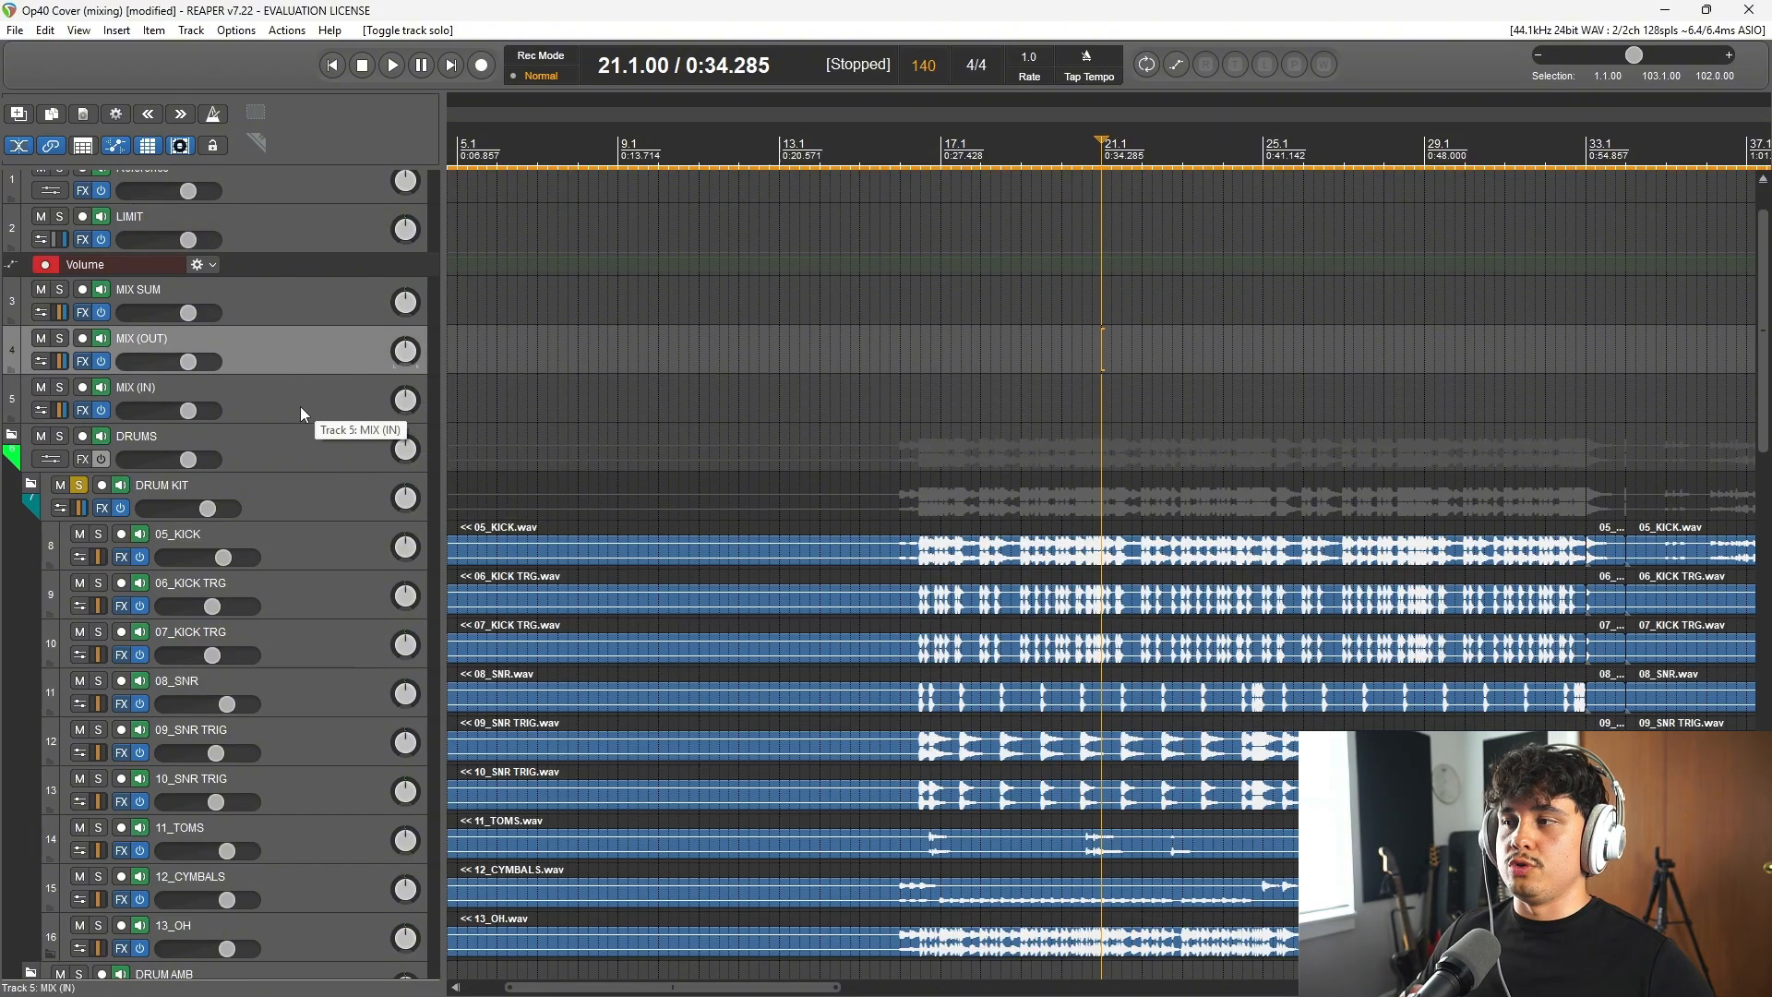
Step: Unsolo the DRUM KIT and BASS folder tracks
scroll(240, 513, "down", 5)
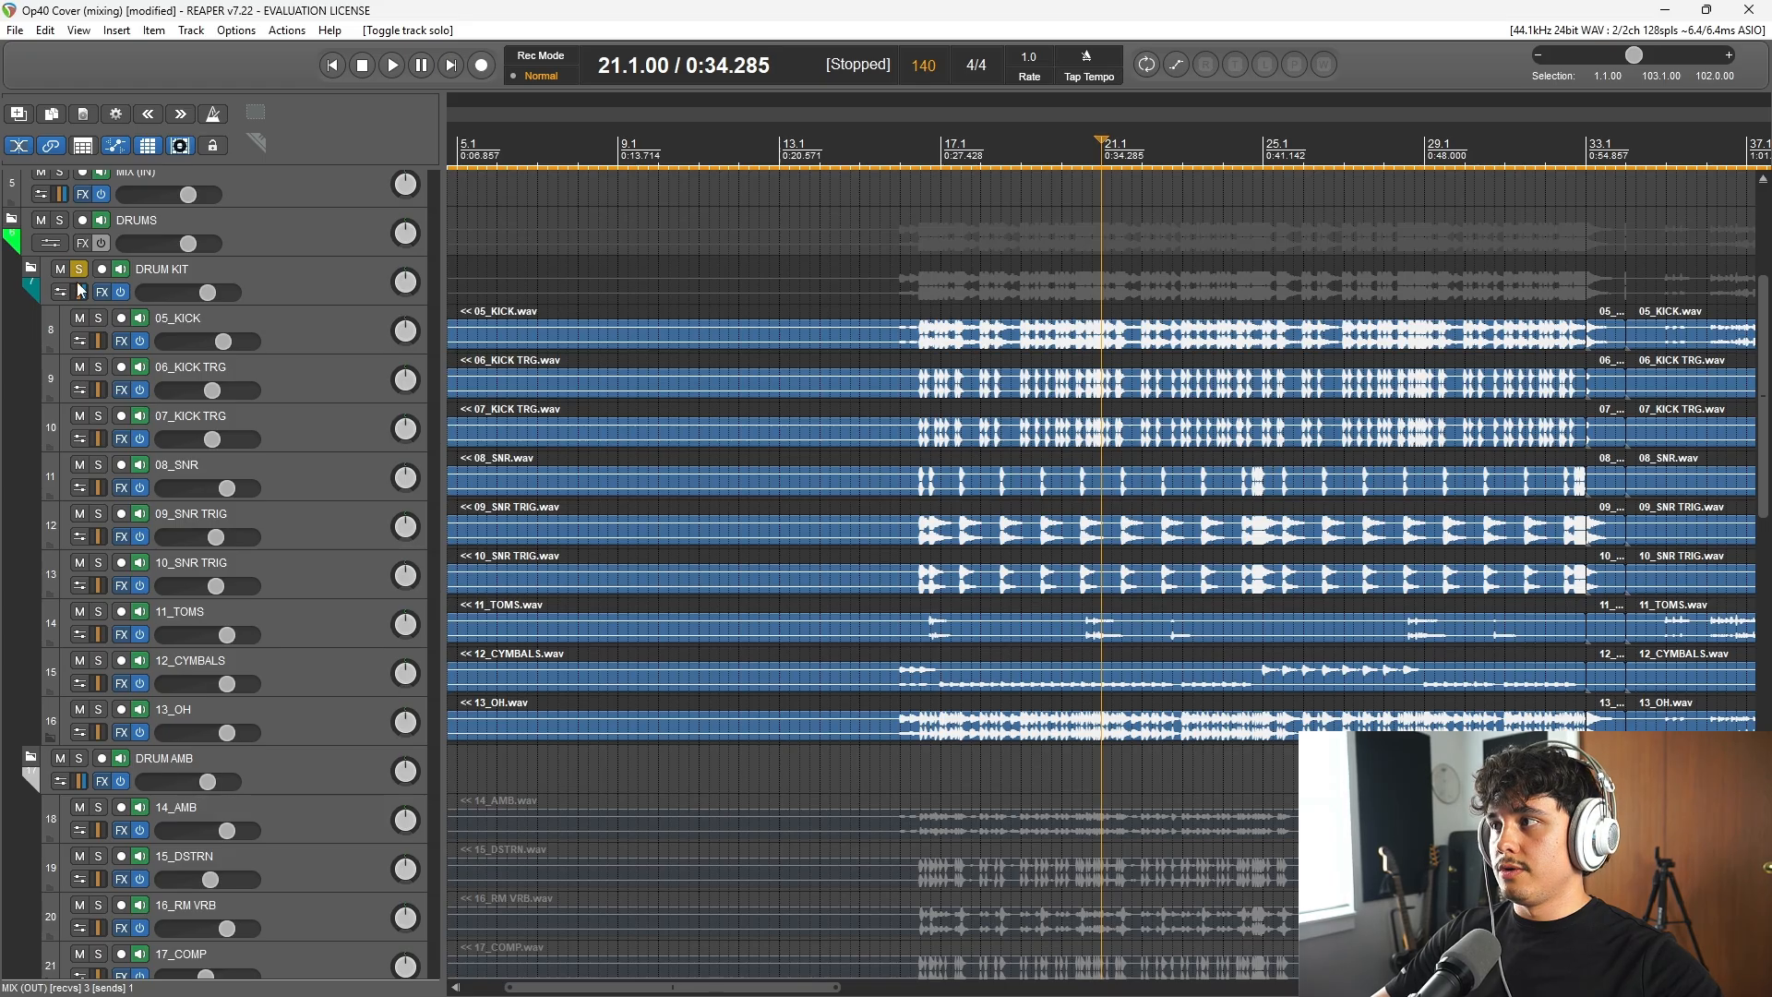
left_click(78, 270)
scroll(136, 587, "down", 6)
left_click(60, 740)
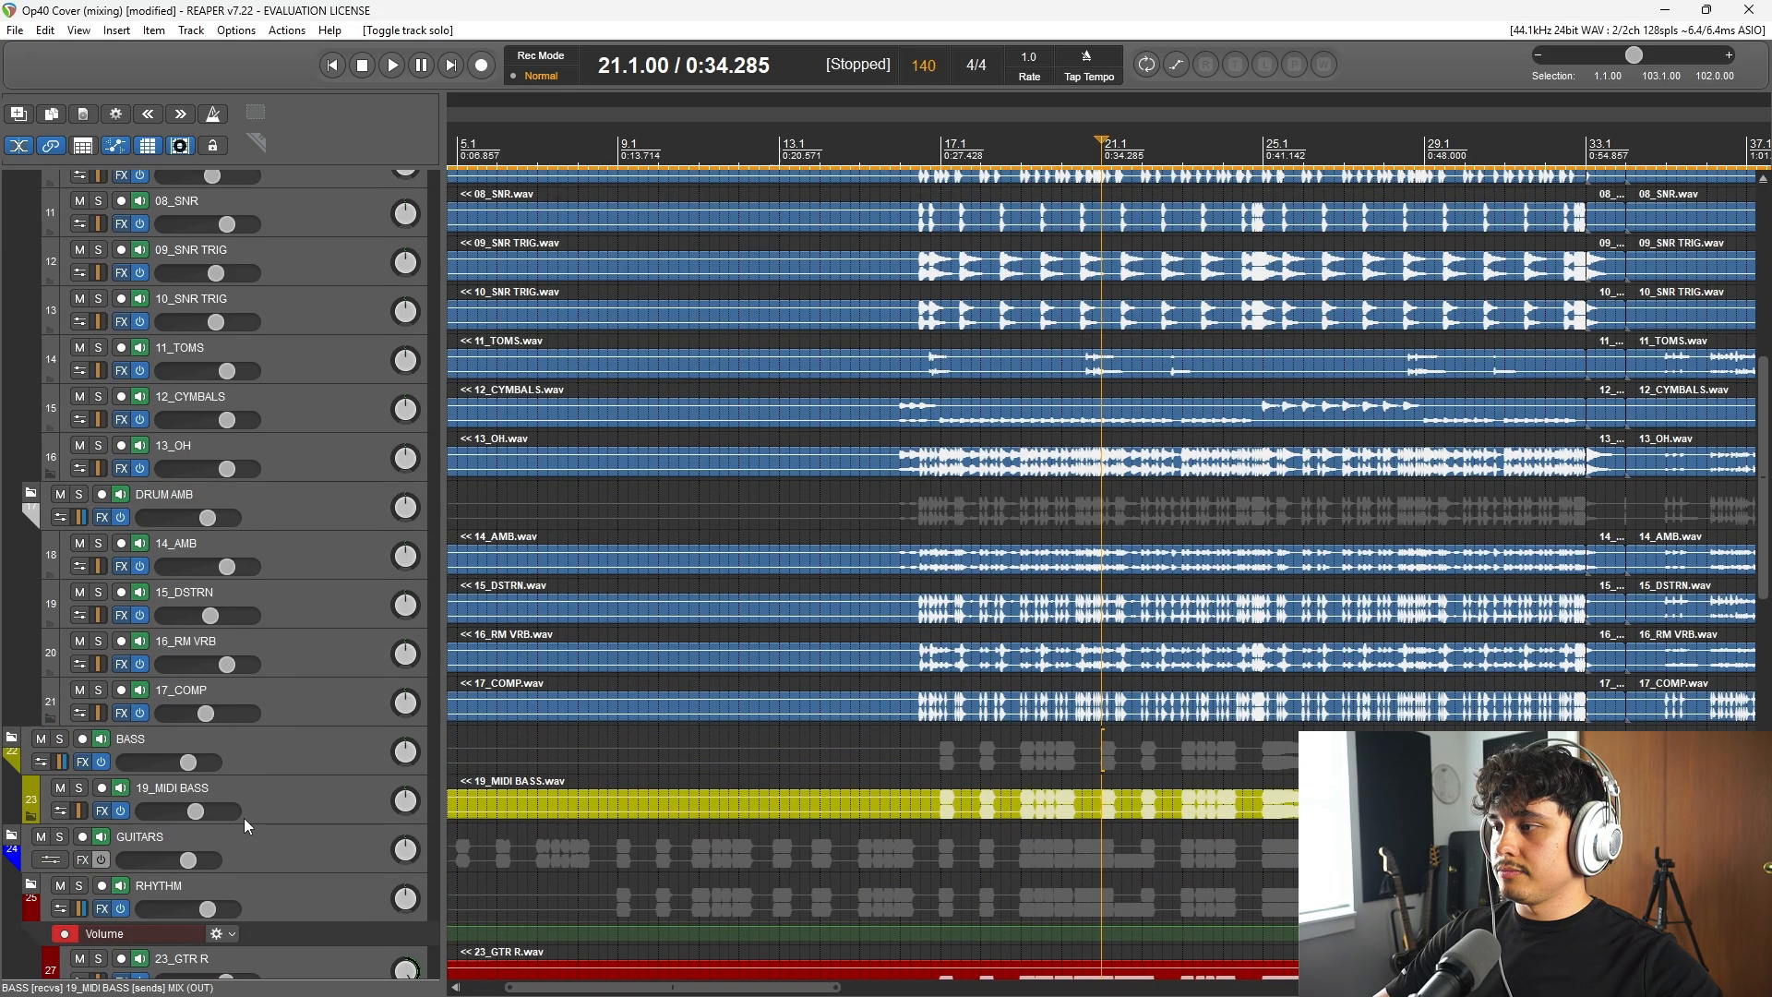
Step: Open the RHYTHM guitar folder's effects chain and examine the high-pass filter in its first ReaEQ
scroll(245, 819, "down", 6)
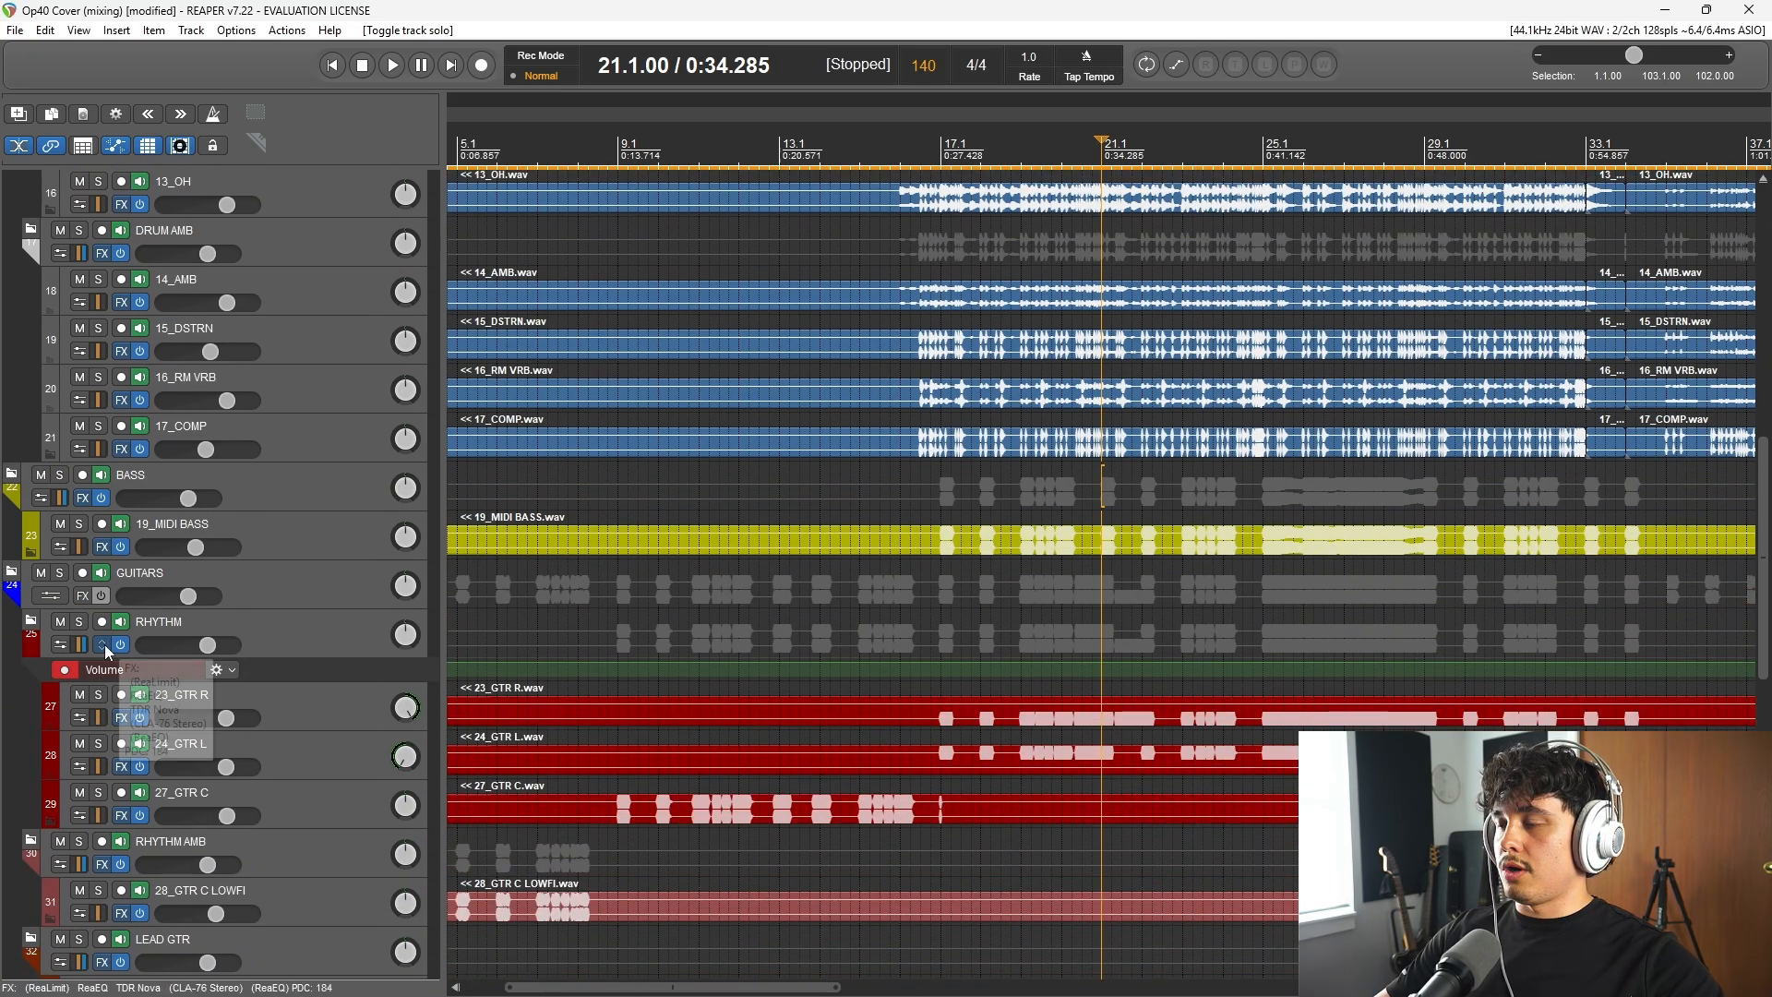
left_click(104, 644)
left_click(616, 394)
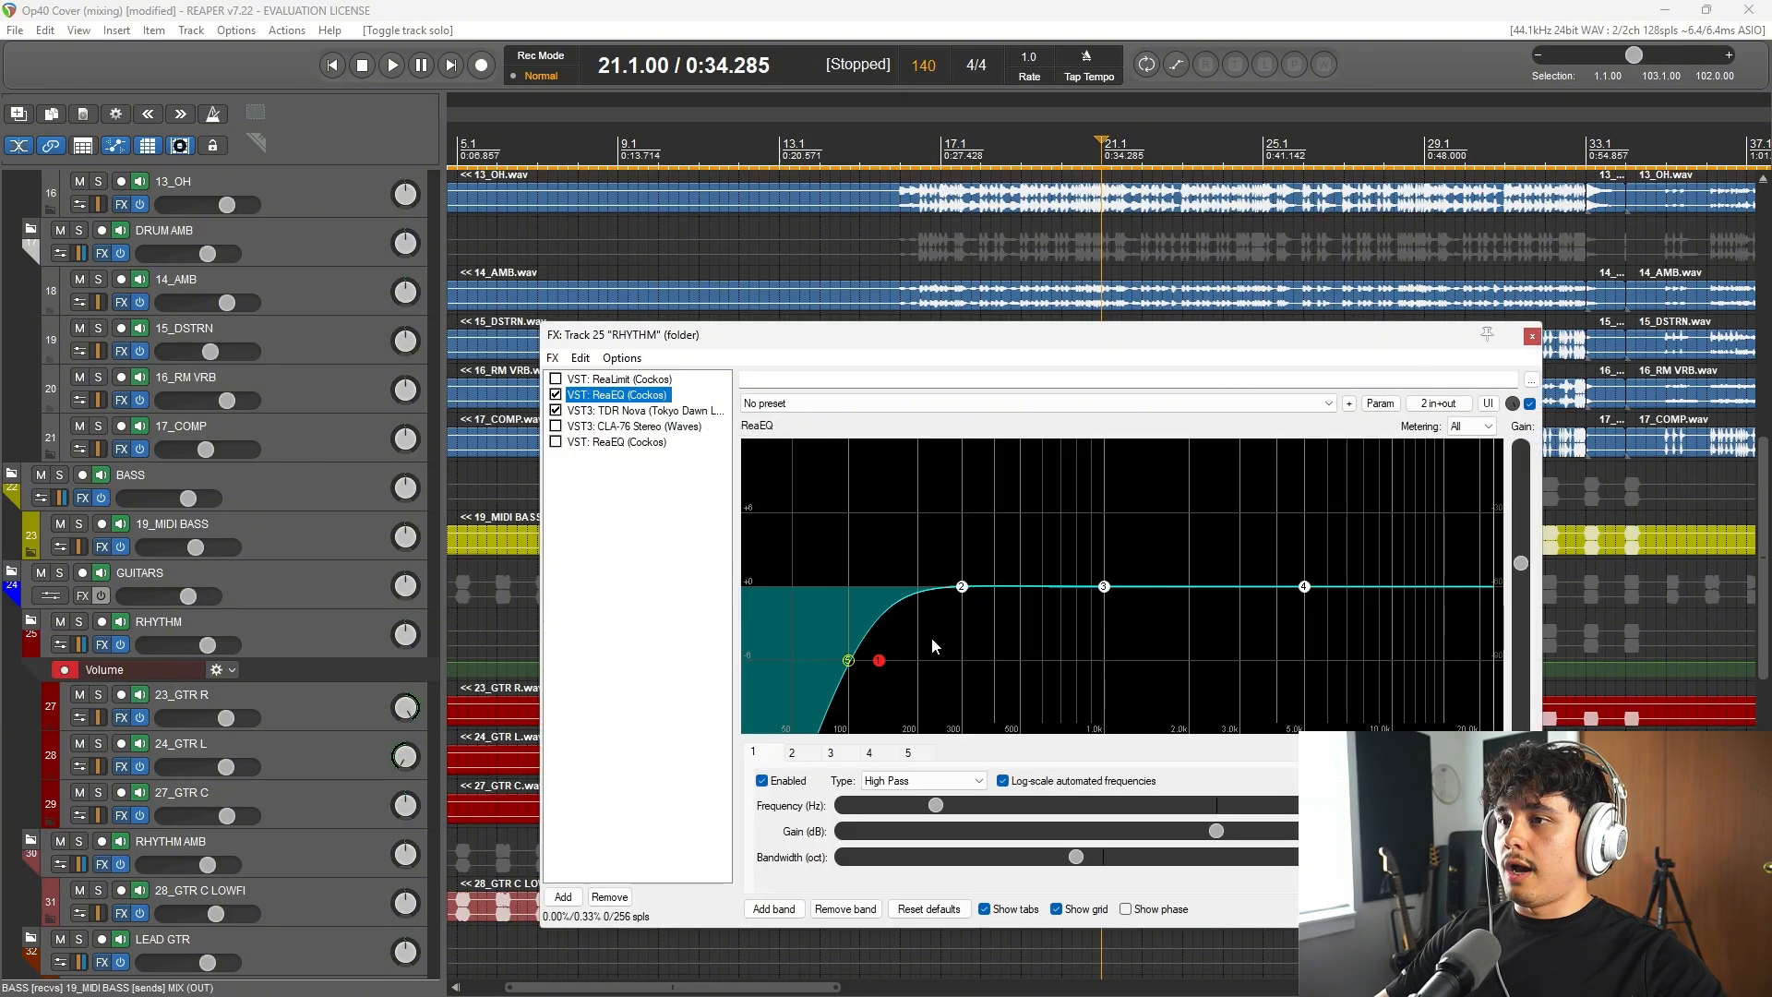
left_click_drag(949, 349, 886, 377)
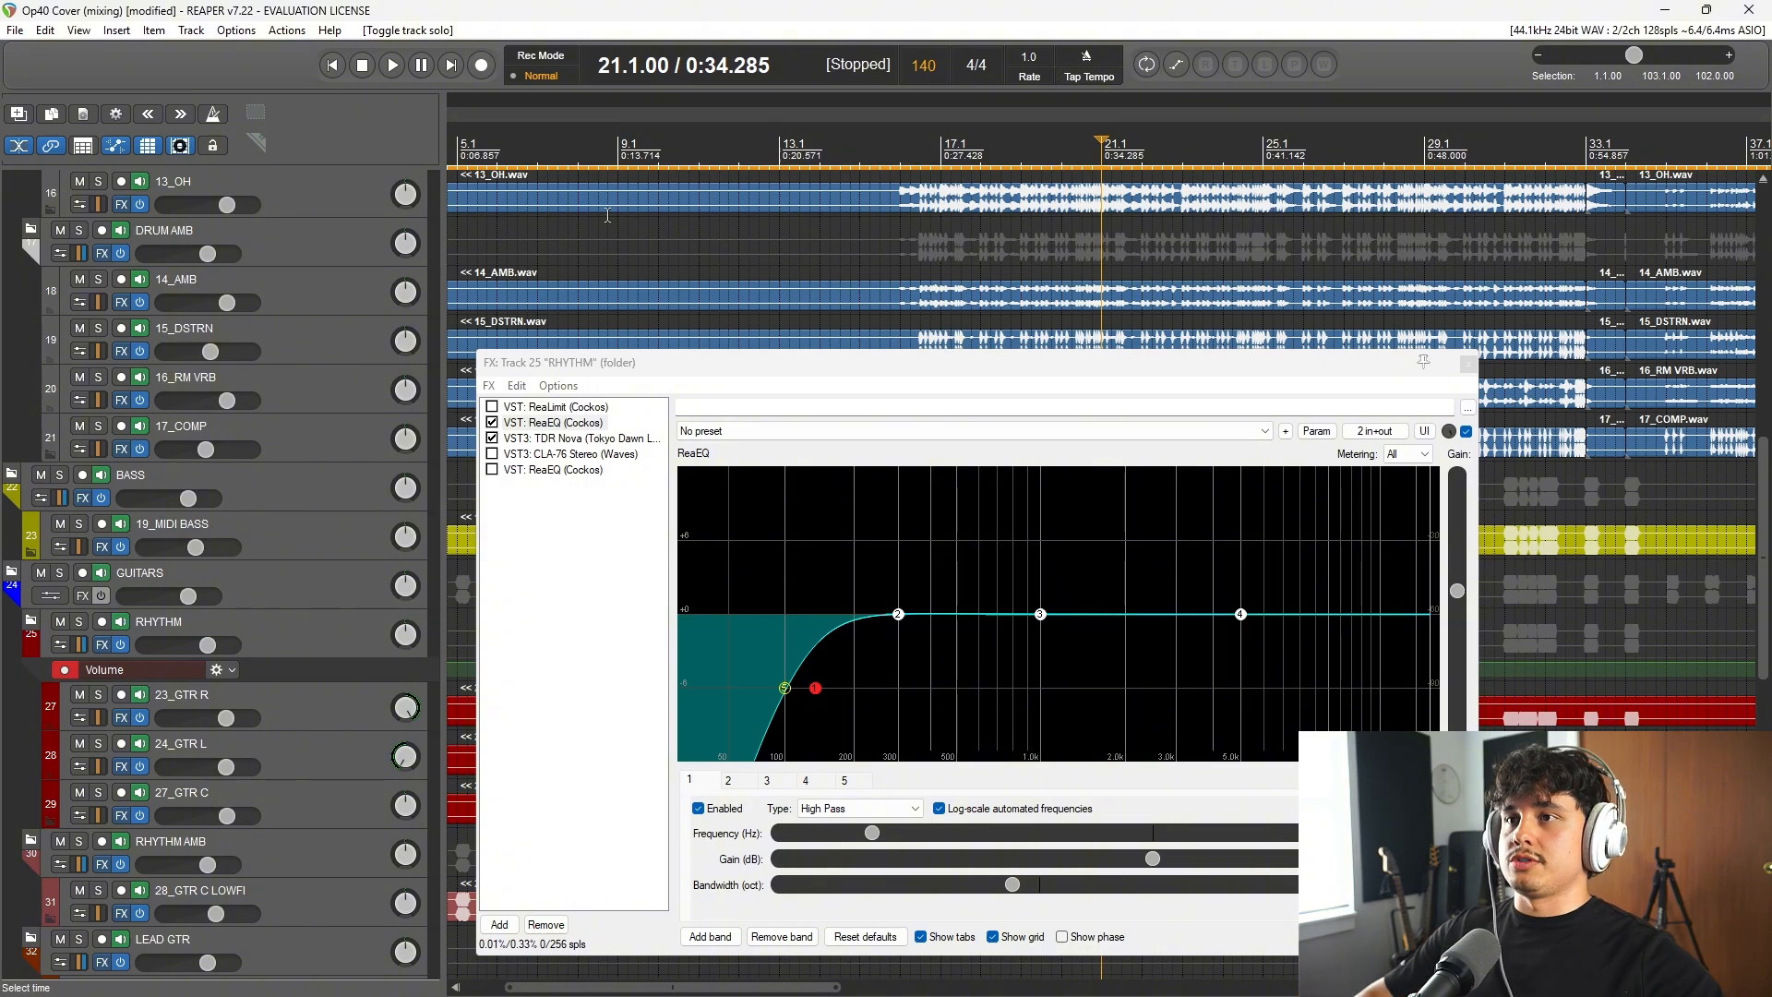
Step: Play from bar 21 while watching band II of TDR Nova on the RHYTHM folder, and stop playback
key("space")
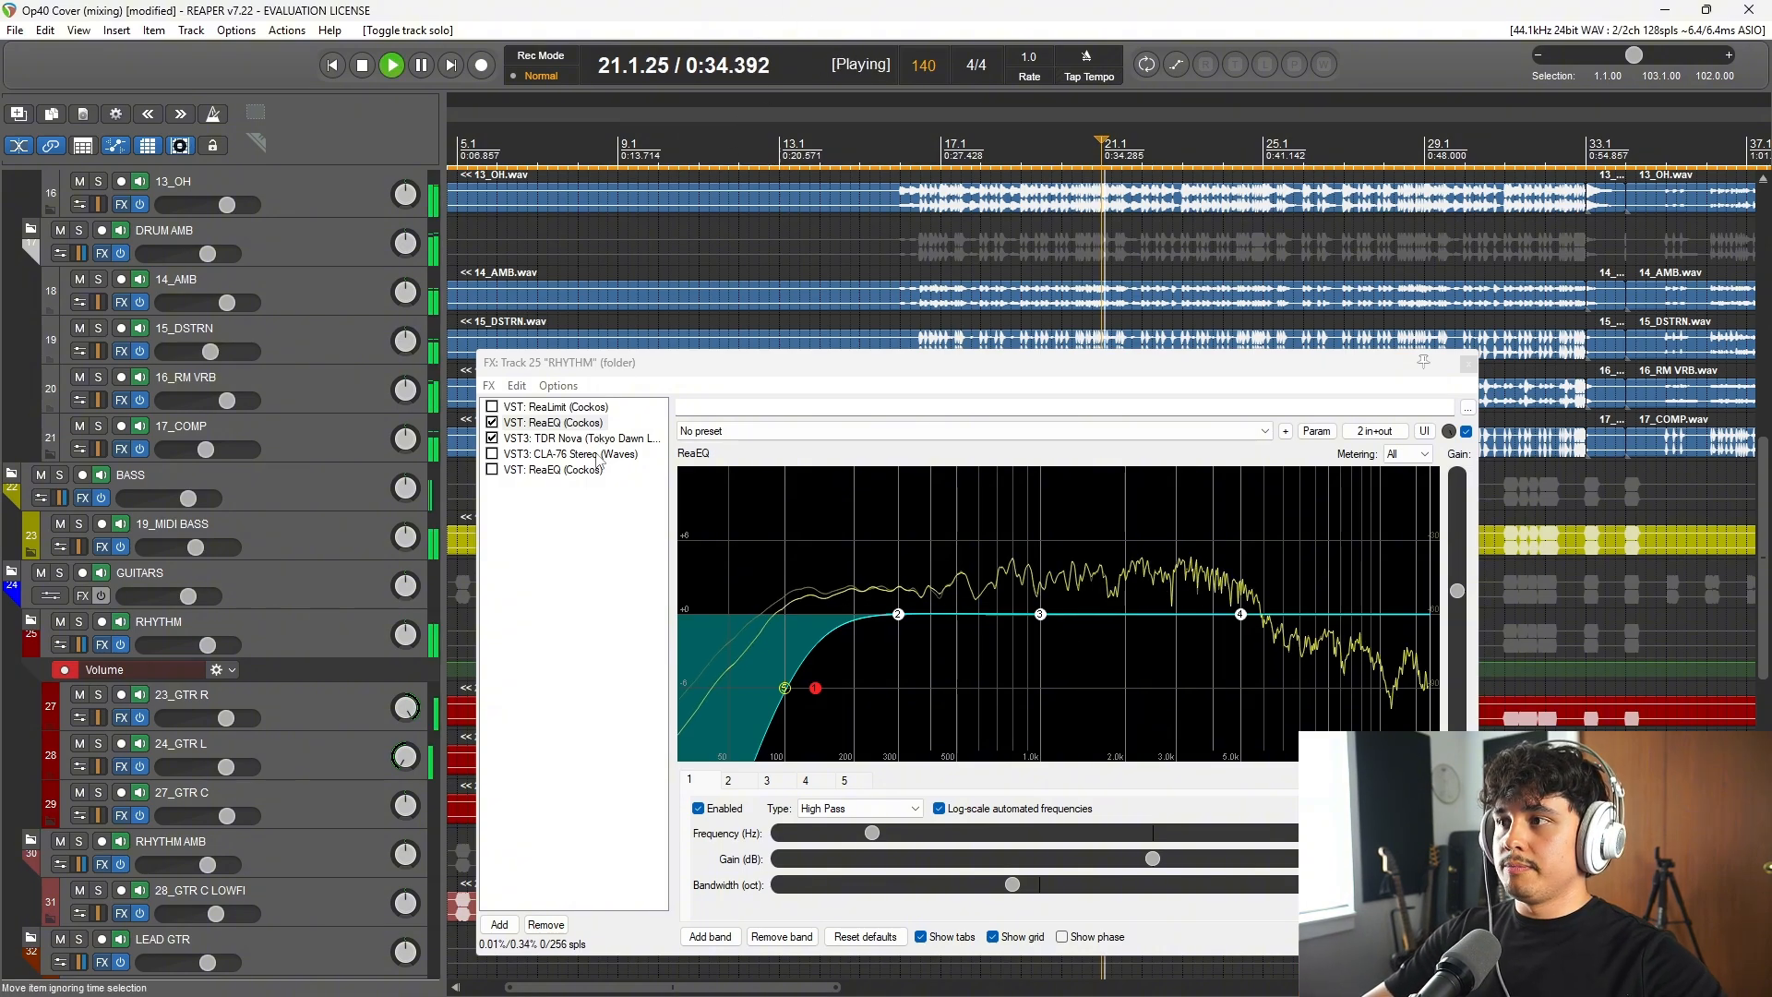
left_click(550, 440)
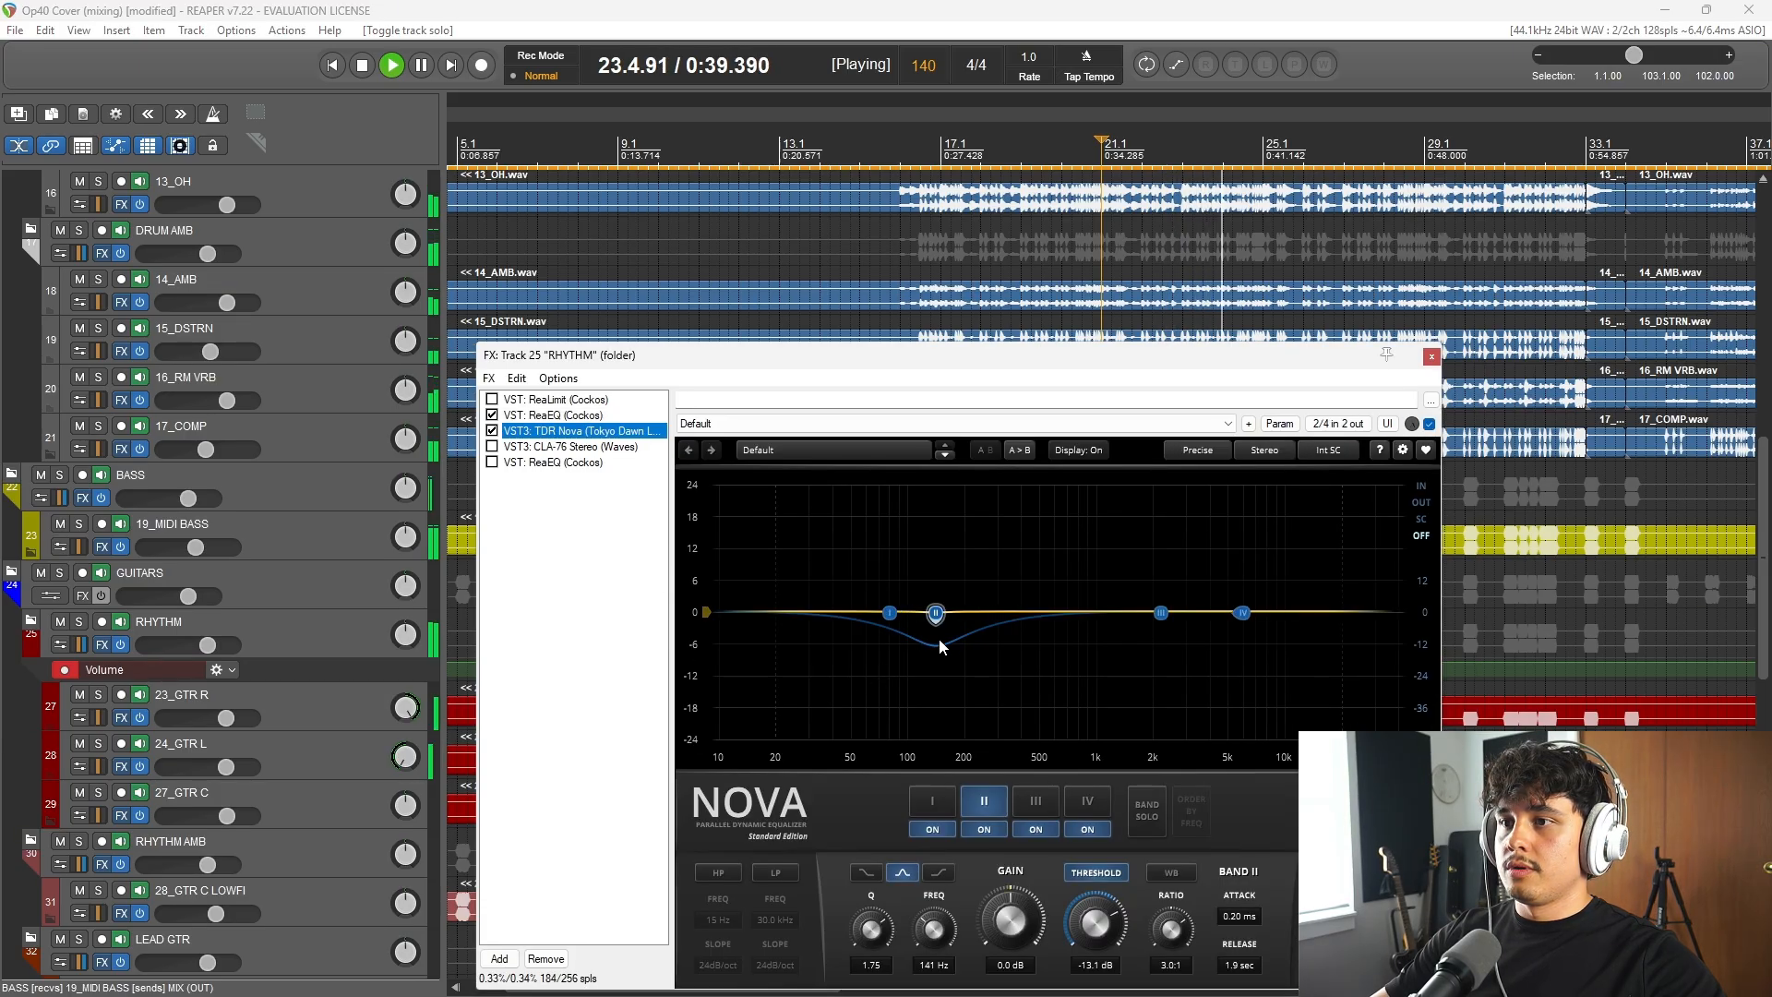
key("space")
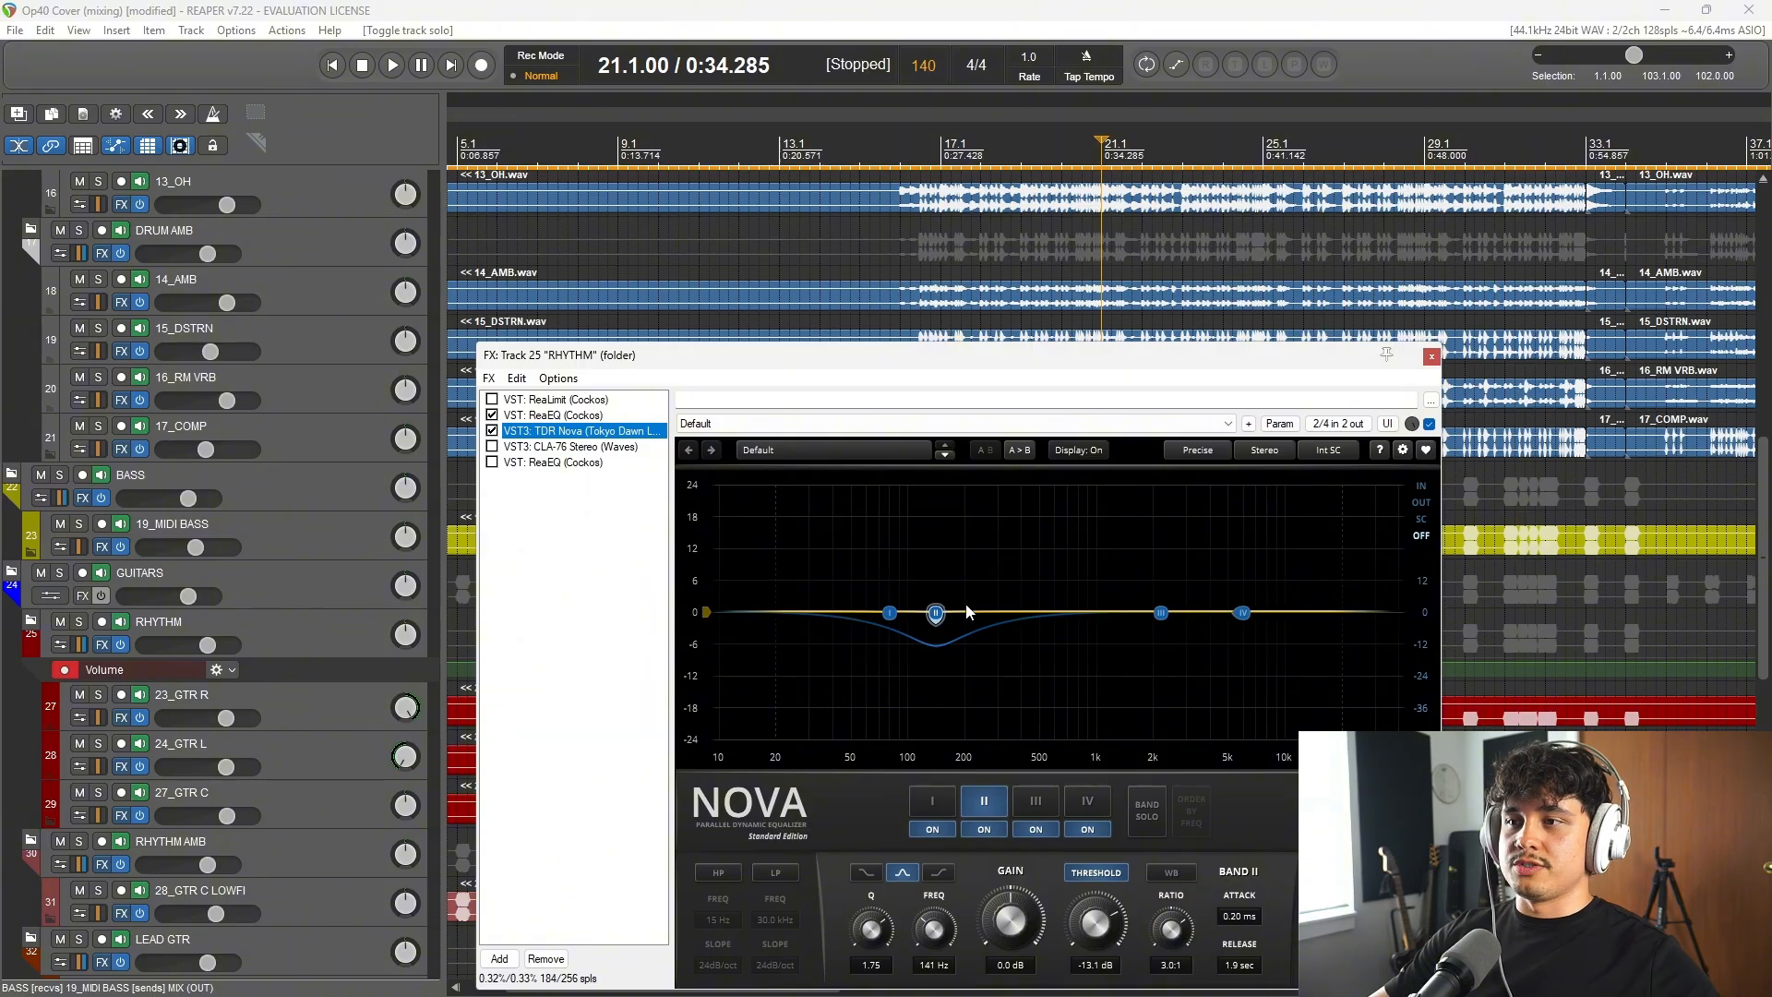
Step: Look again at the first ReaEQ's high-pass curve on the RHYTHM folder and close the effects chain
left_click_drag(1052, 355, 944, 264)
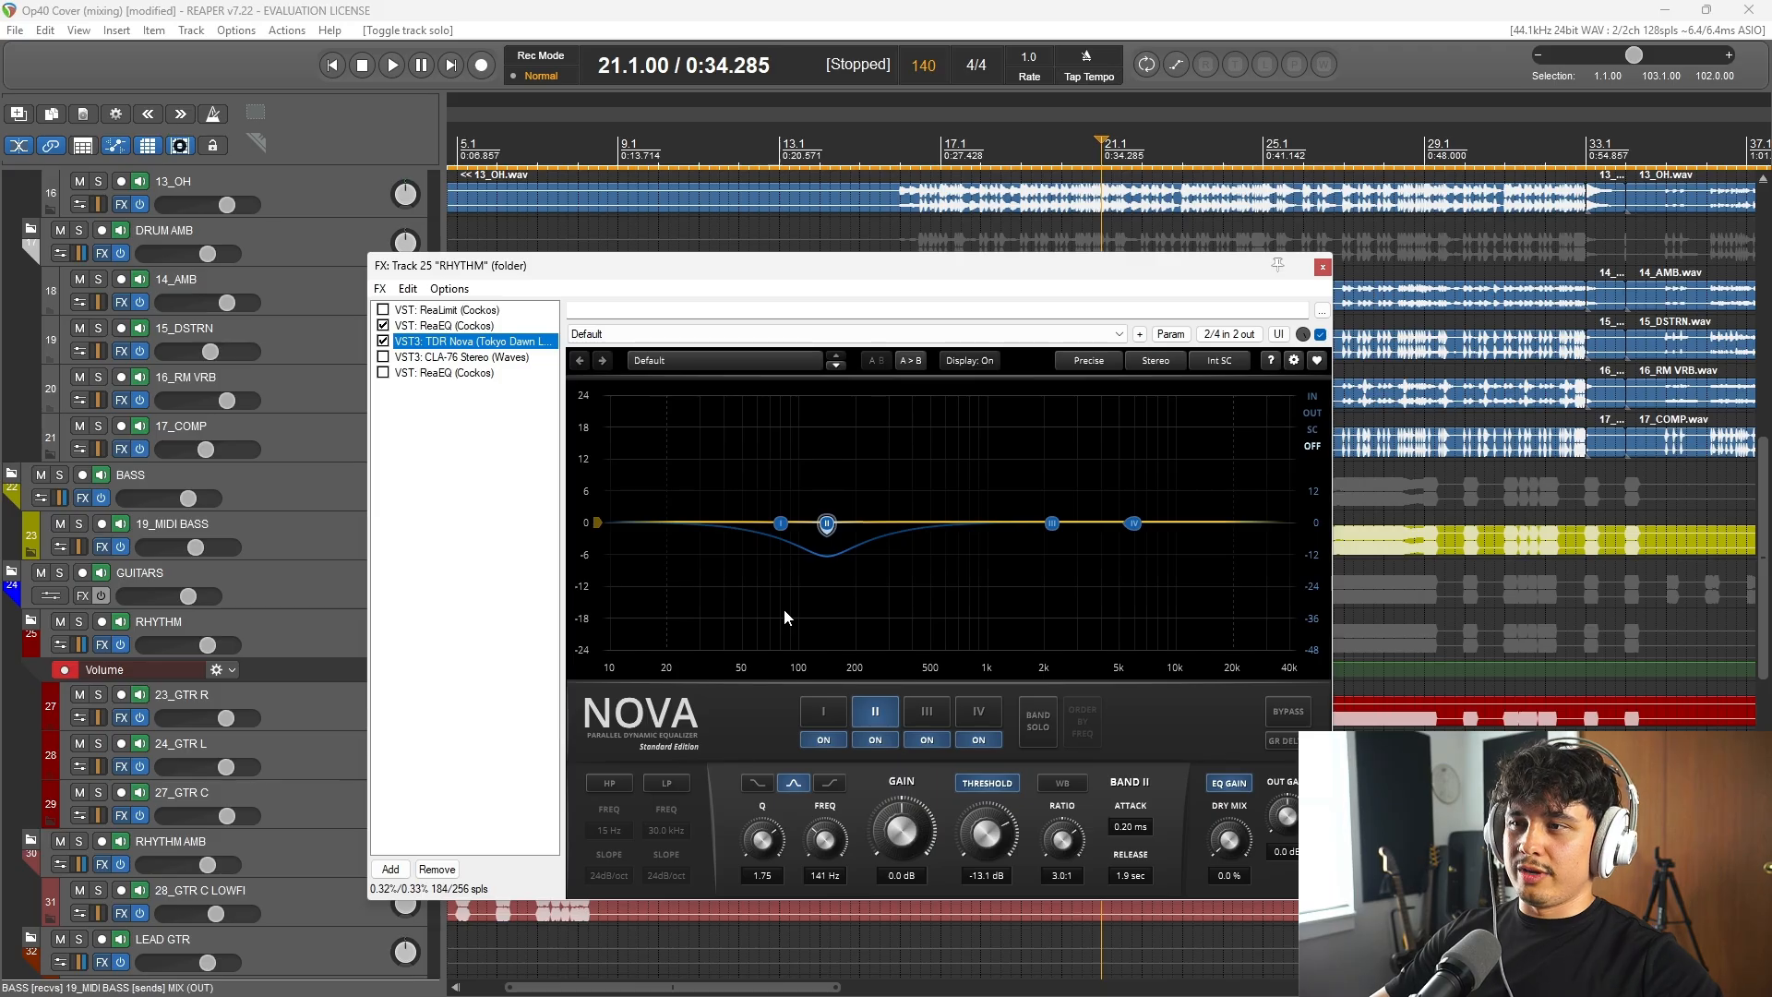
left_click(454, 327)
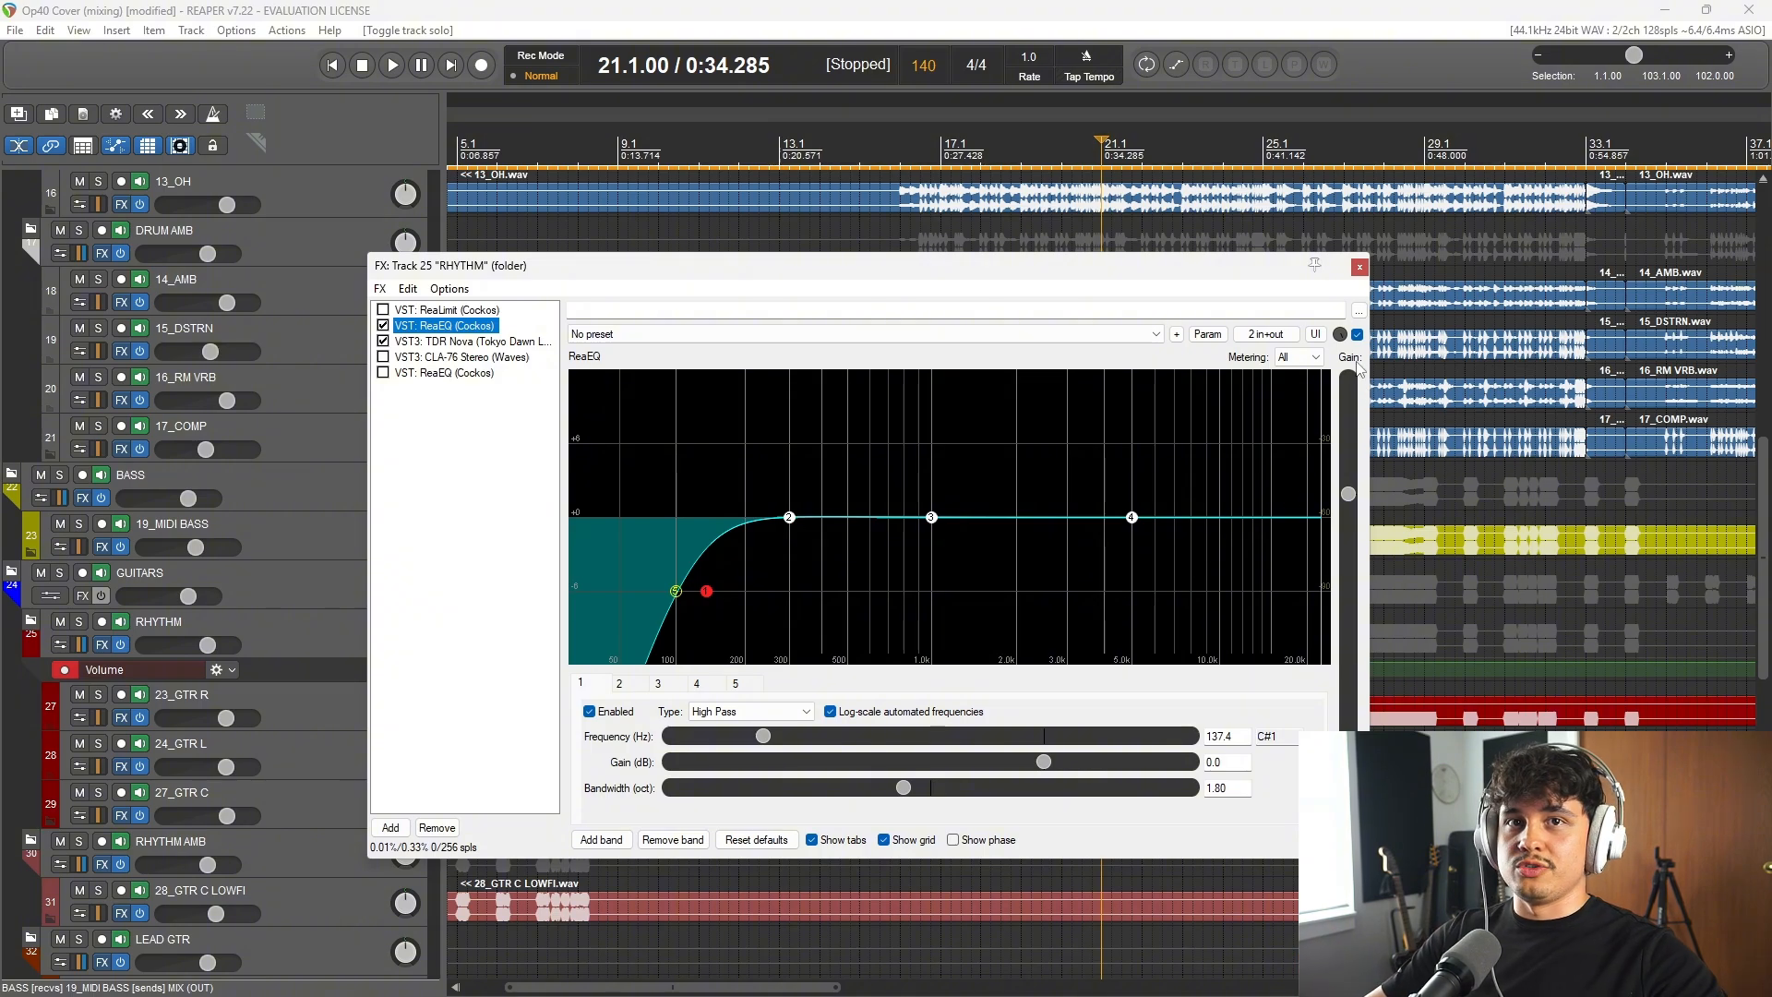
left_click(1358, 268)
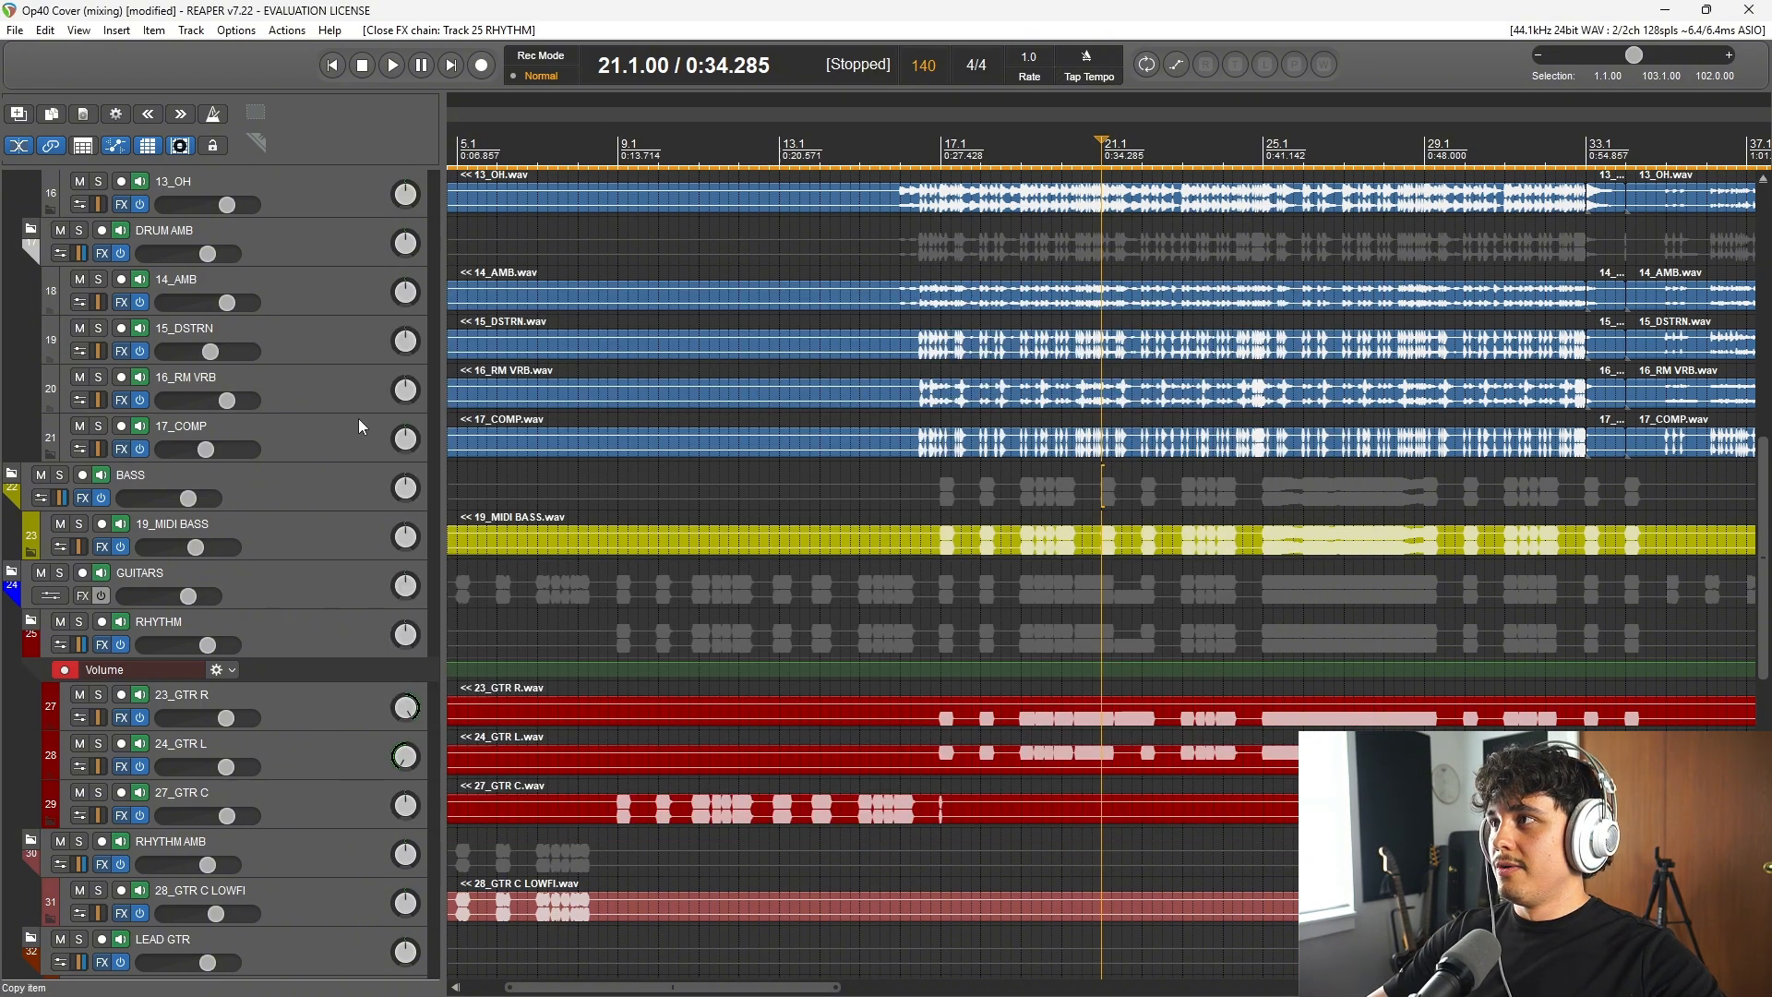
Step: Inspect the effects chains of the 27_GTR C and 23_GTR R tracks, closing each one
scroll(279, 639, "down", 1)
scroll(279, 638, "down", 1)
left_click(120, 671)
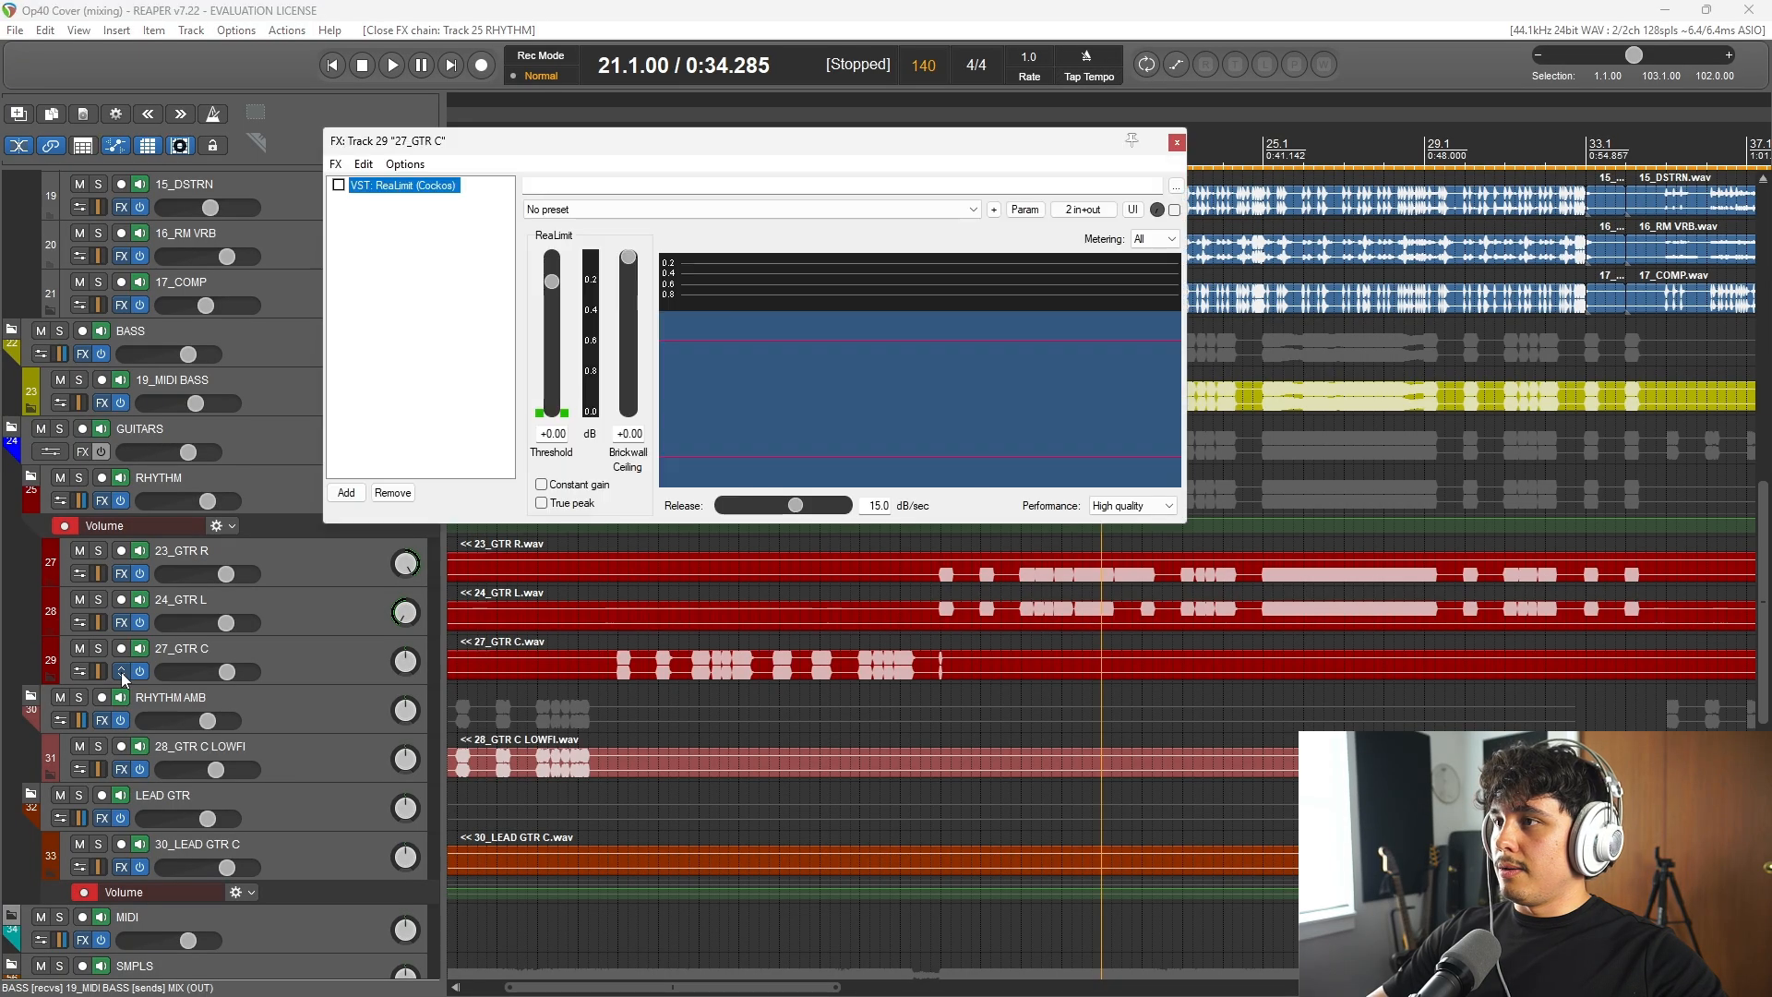
left_click(1176, 143)
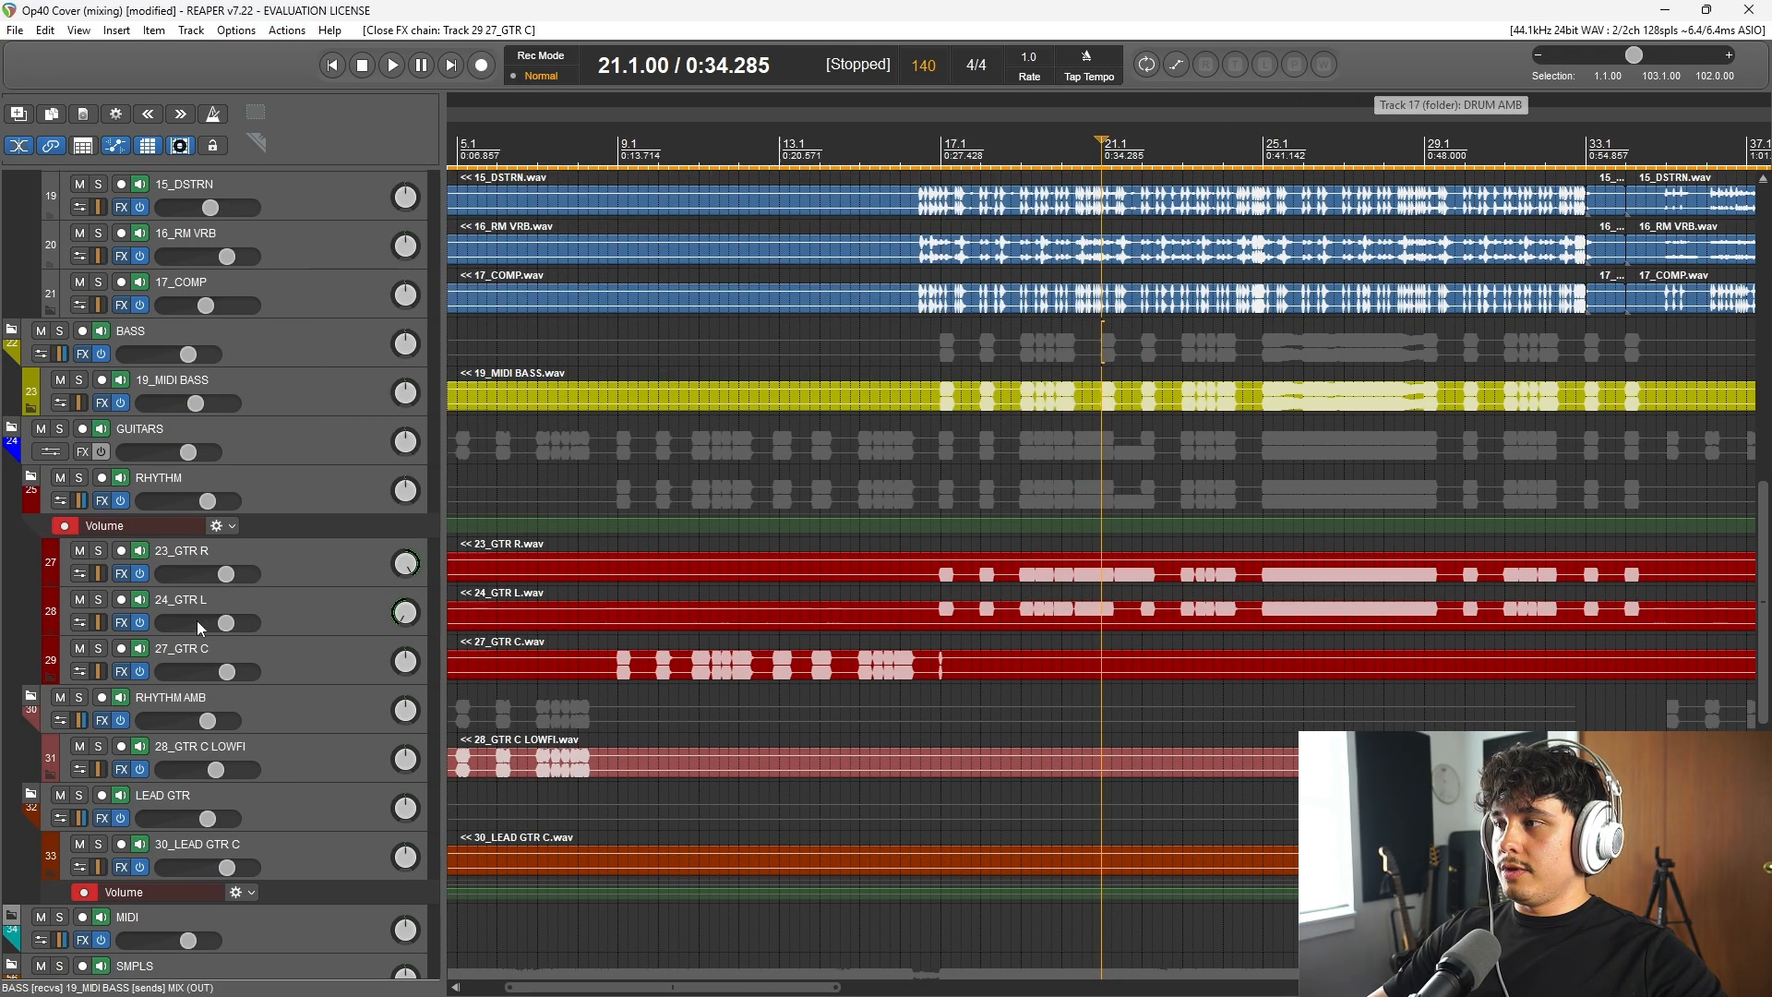
left_click(120, 574)
left_click(1178, 143)
Step: Inspect the effects chains of the 28_GTR C LOWFI track and the RHYTHM AMB folder, closing each one
scroll(362, 646, "down", 3)
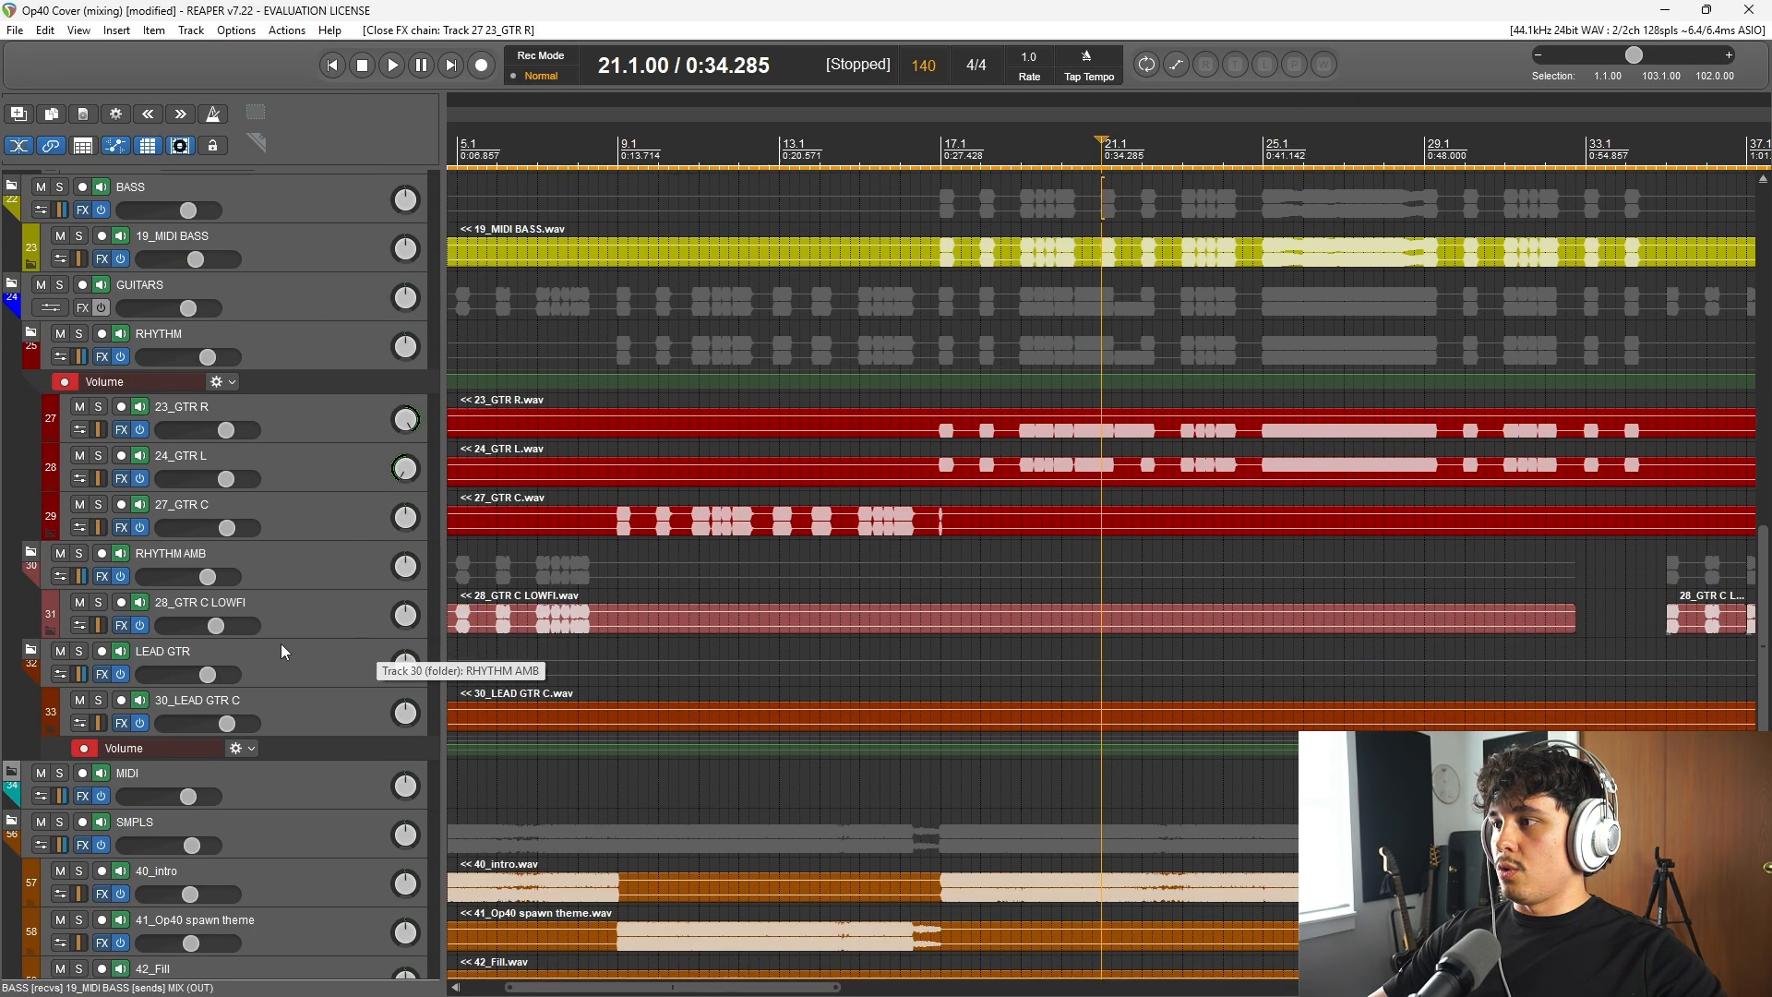
left_click(551, 141)
scroll(546, 625, "up", 3)
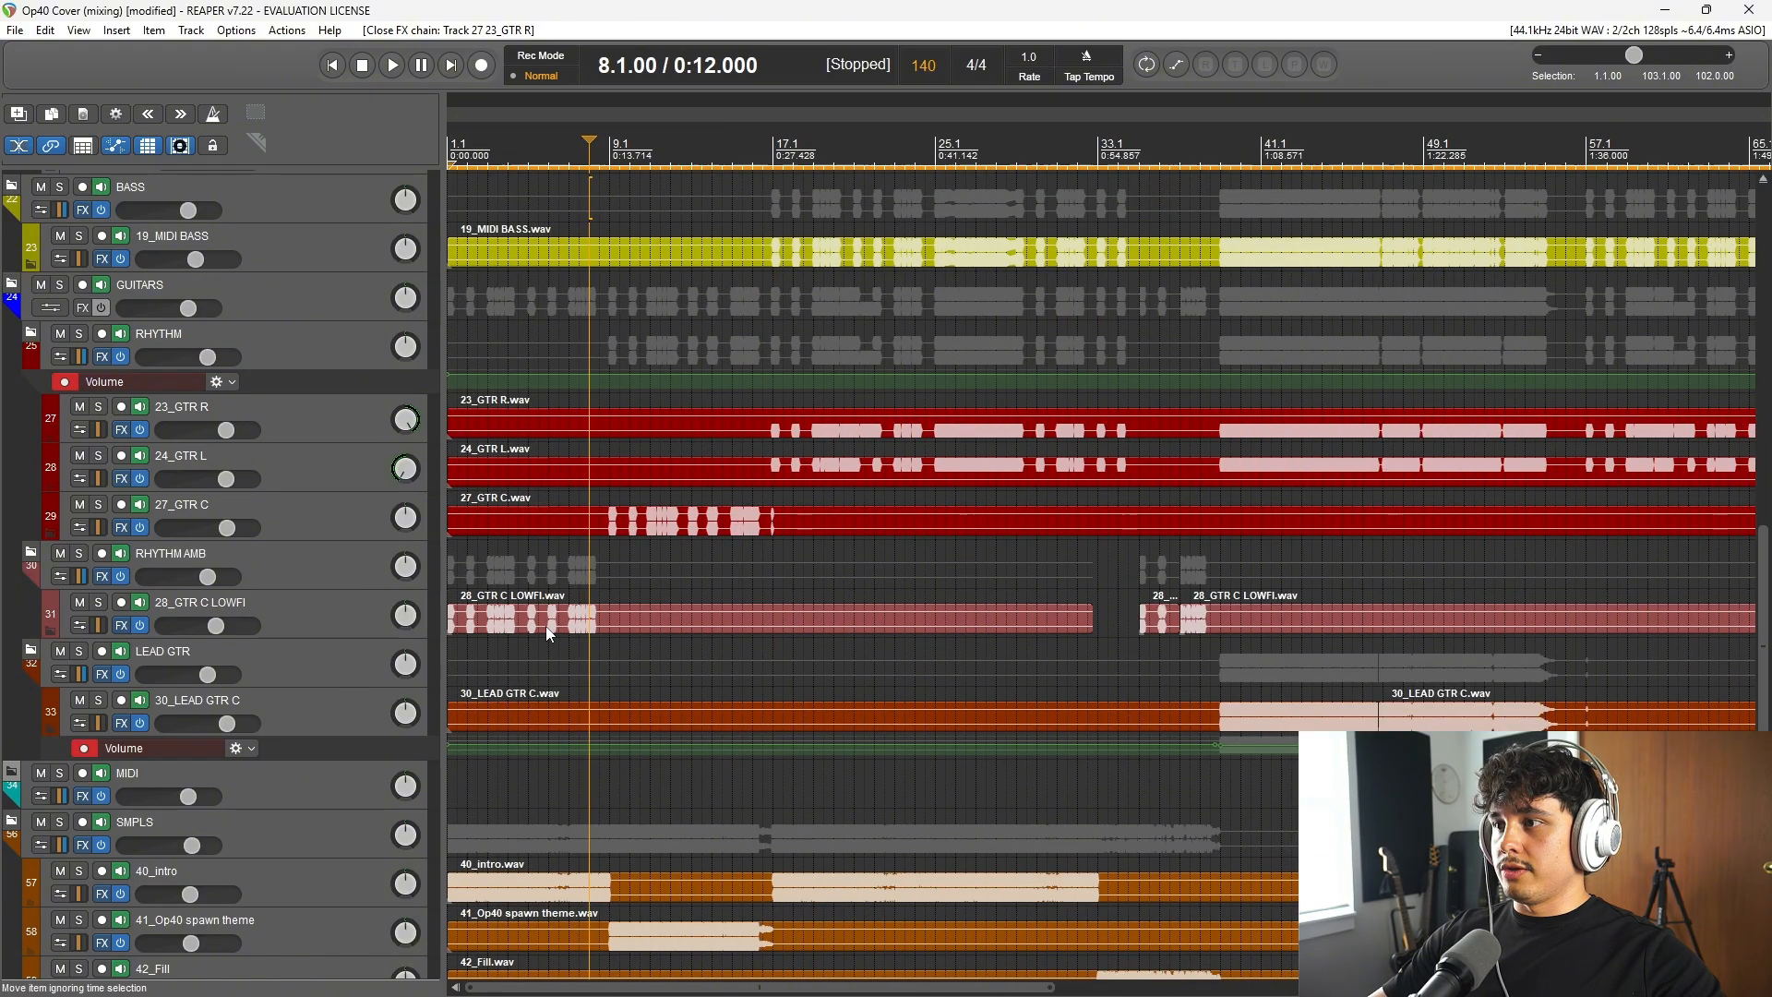
left_click(121, 625)
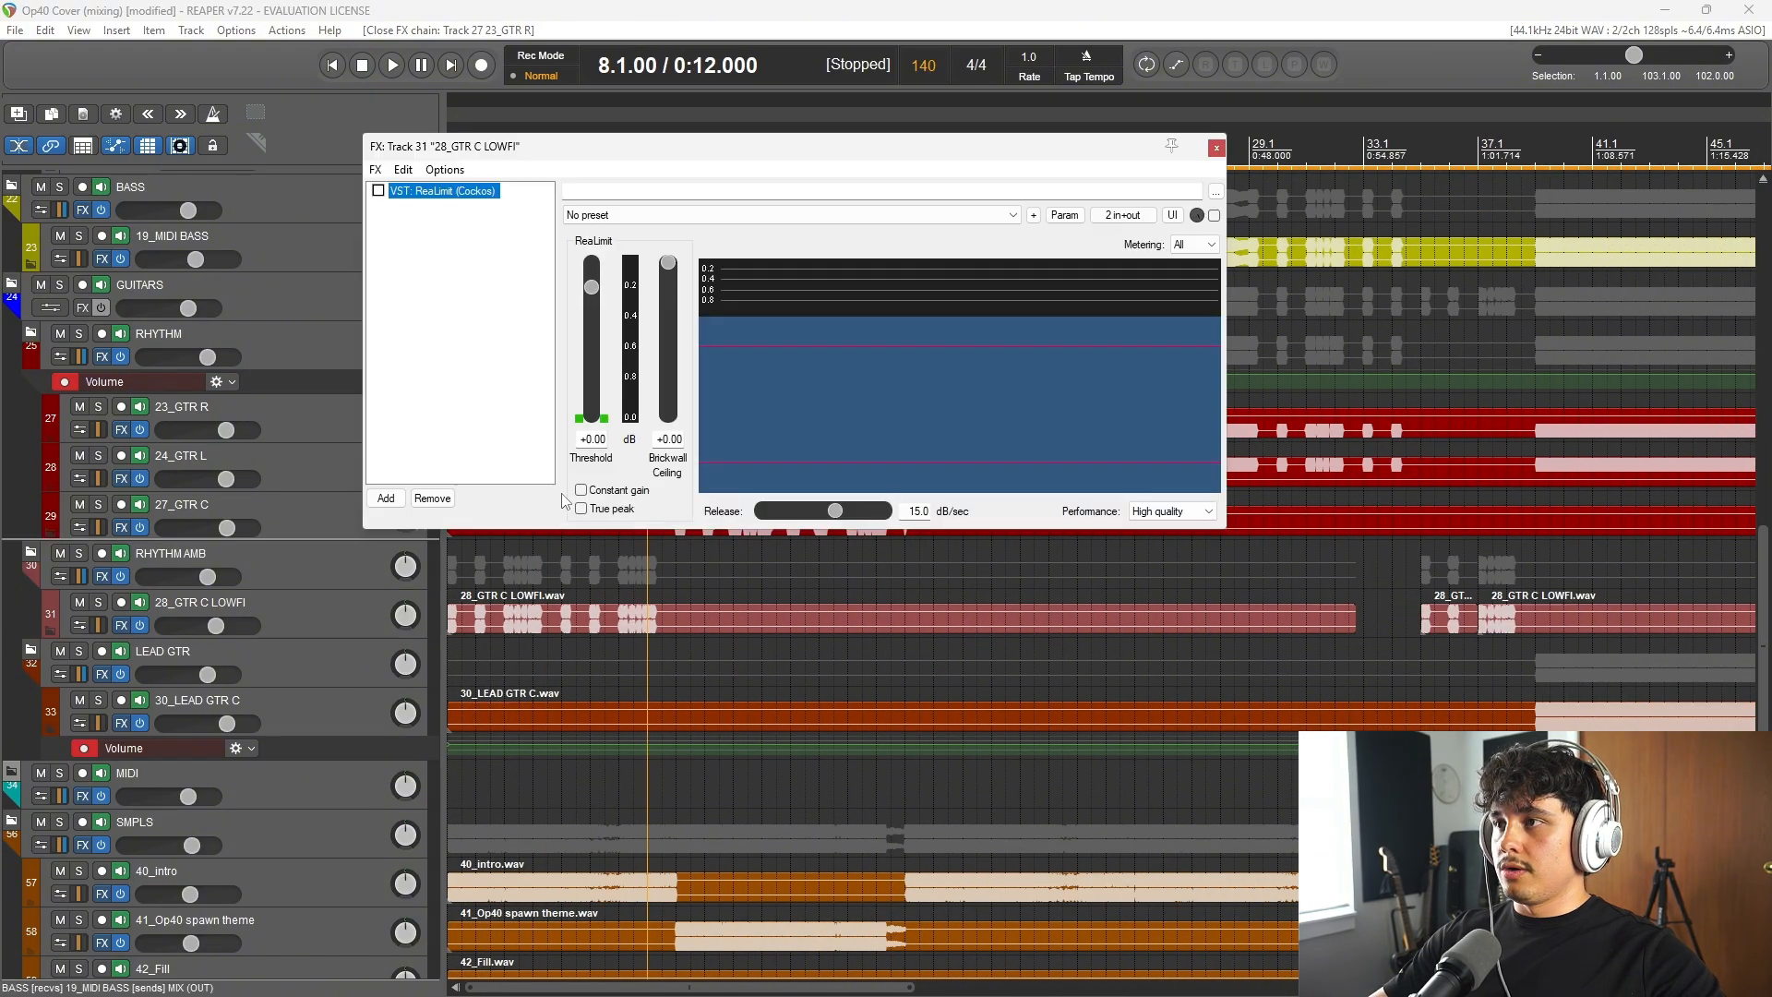
left_click(1217, 148)
left_click(104, 576)
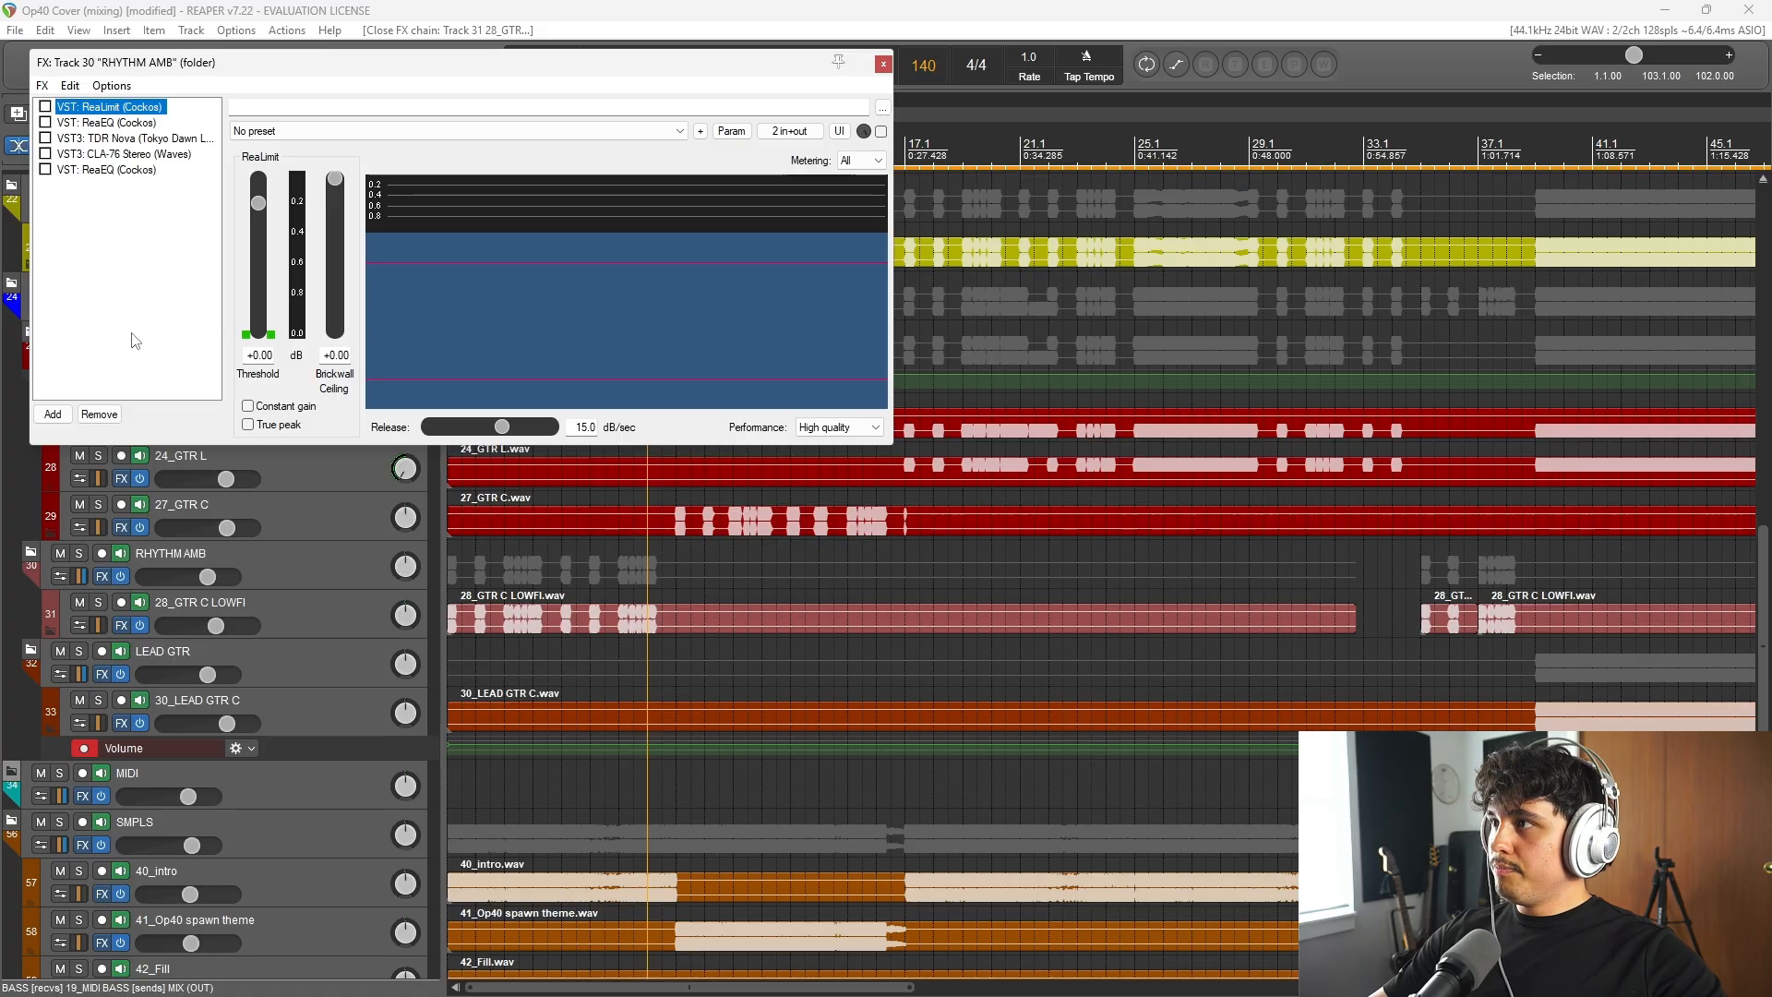
left_click(883, 64)
Step: Play the intro's lo-fi guitar part from bar 7, and stop playback
scroll(979, 448, "up", 5)
scroll(1054, 480, "down", 3)
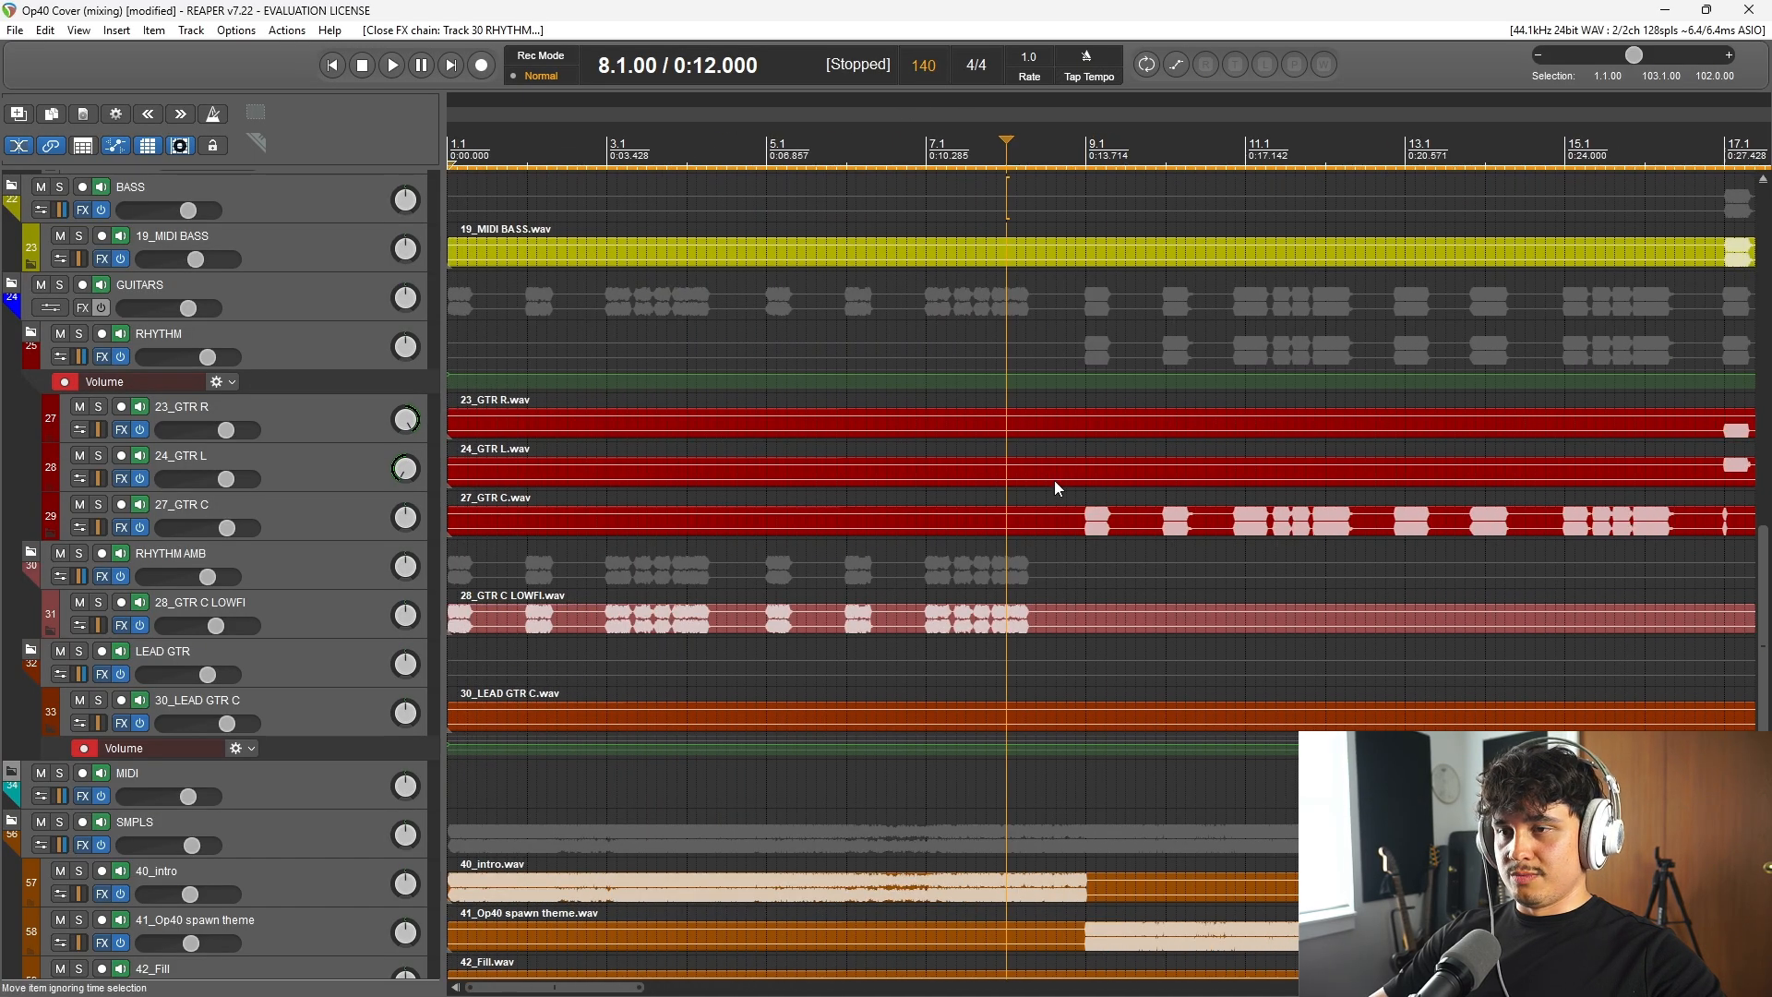
key("space")
key("space")
left_click(926, 143)
key("space")
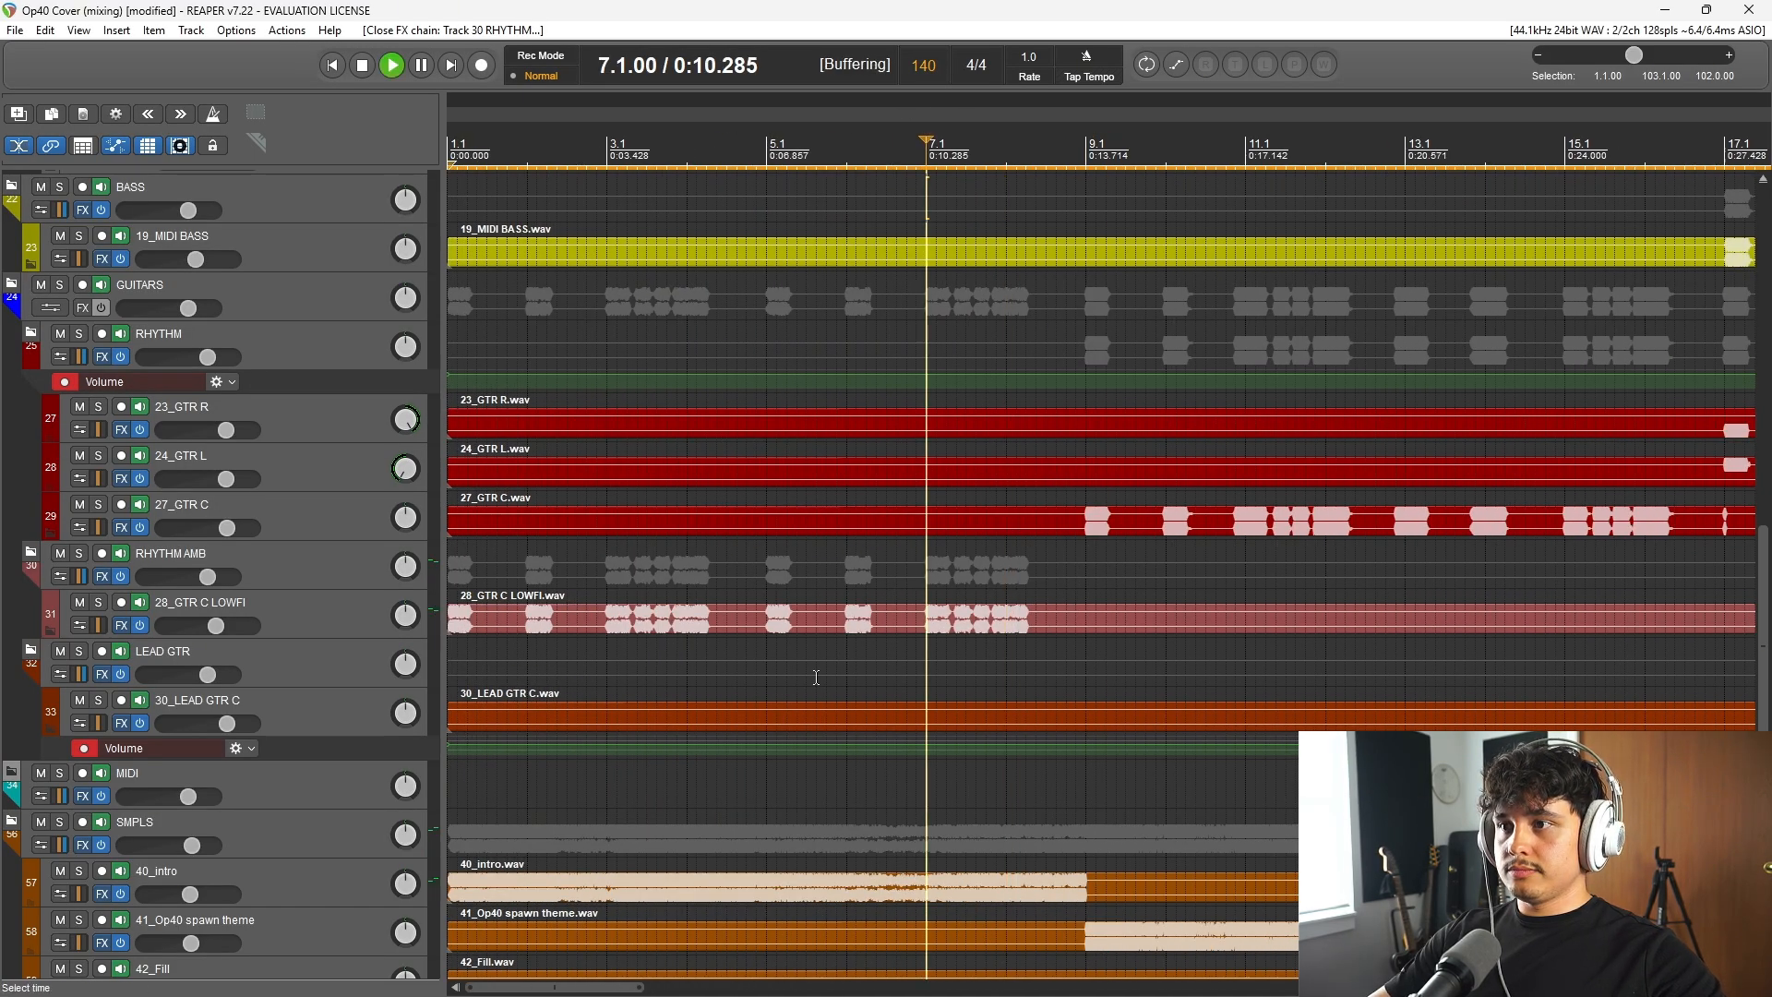
scroll(264, 677, "down", 3)
scroll(565, 587, "down", 5)
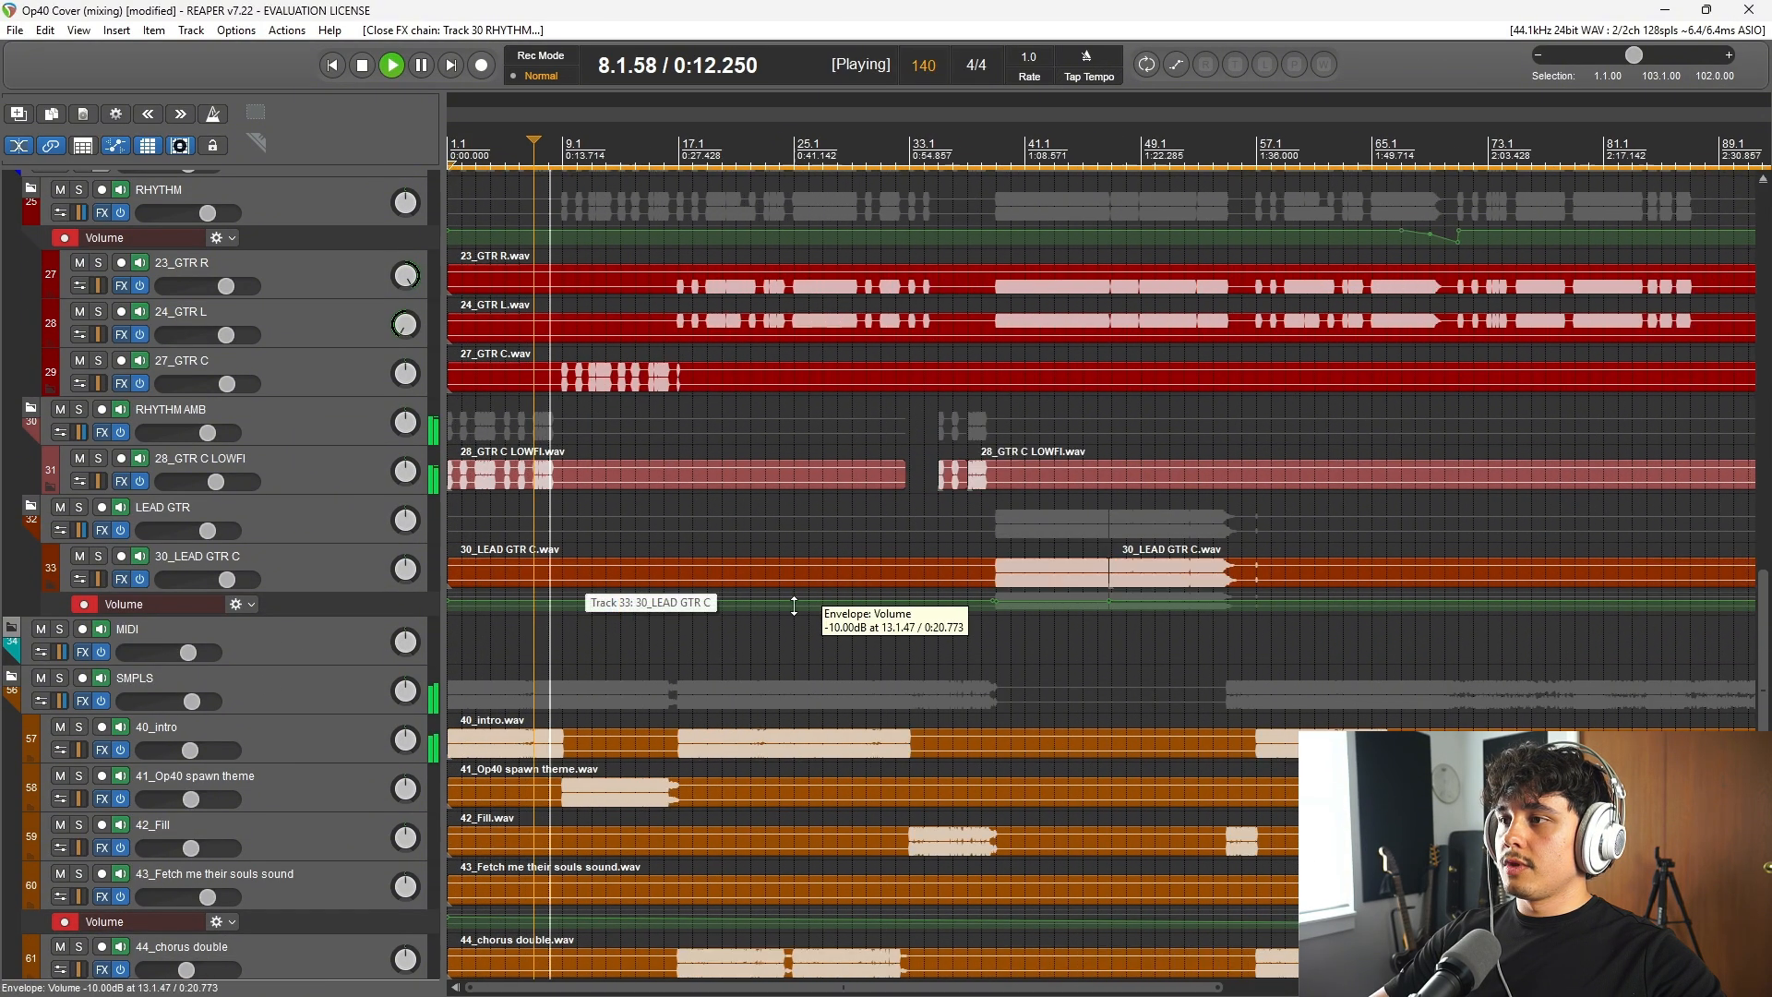
key("space")
Step: Check the effects on the 30_LEAD GTR C track, and open the LEAD GTR folder's effects chain at its first ReaEQ
left_click(121, 579)
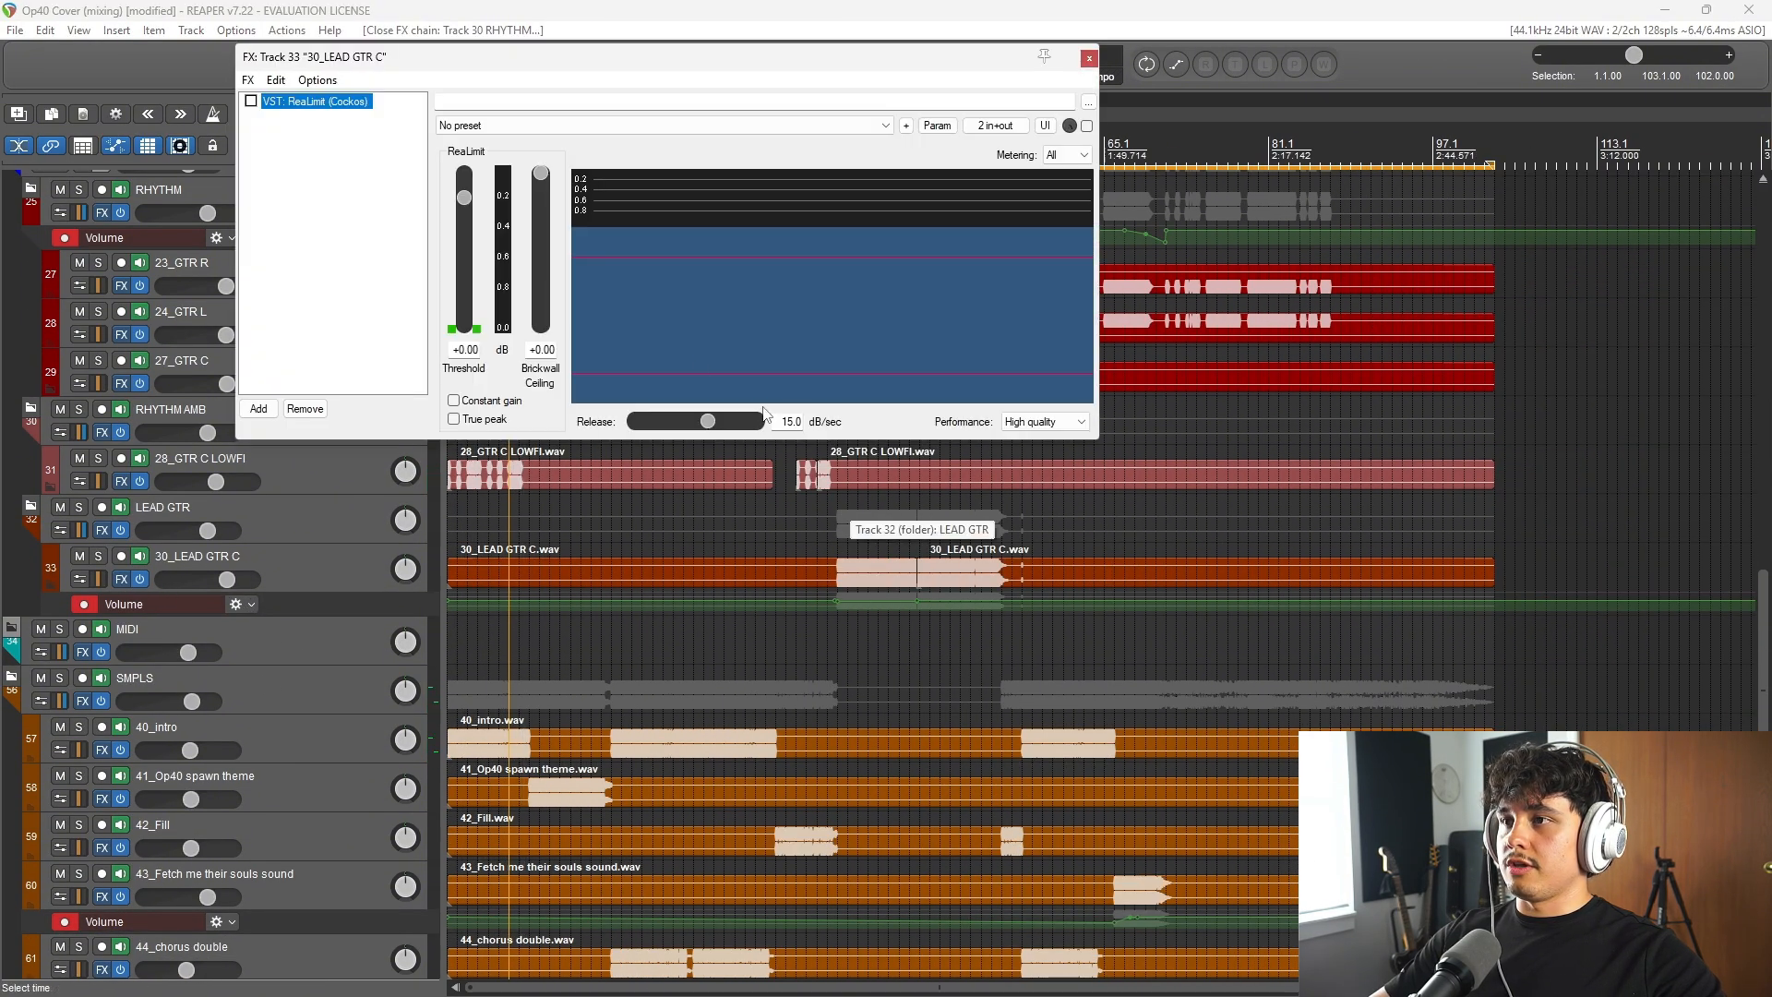
left_click(1089, 58)
left_click(102, 530)
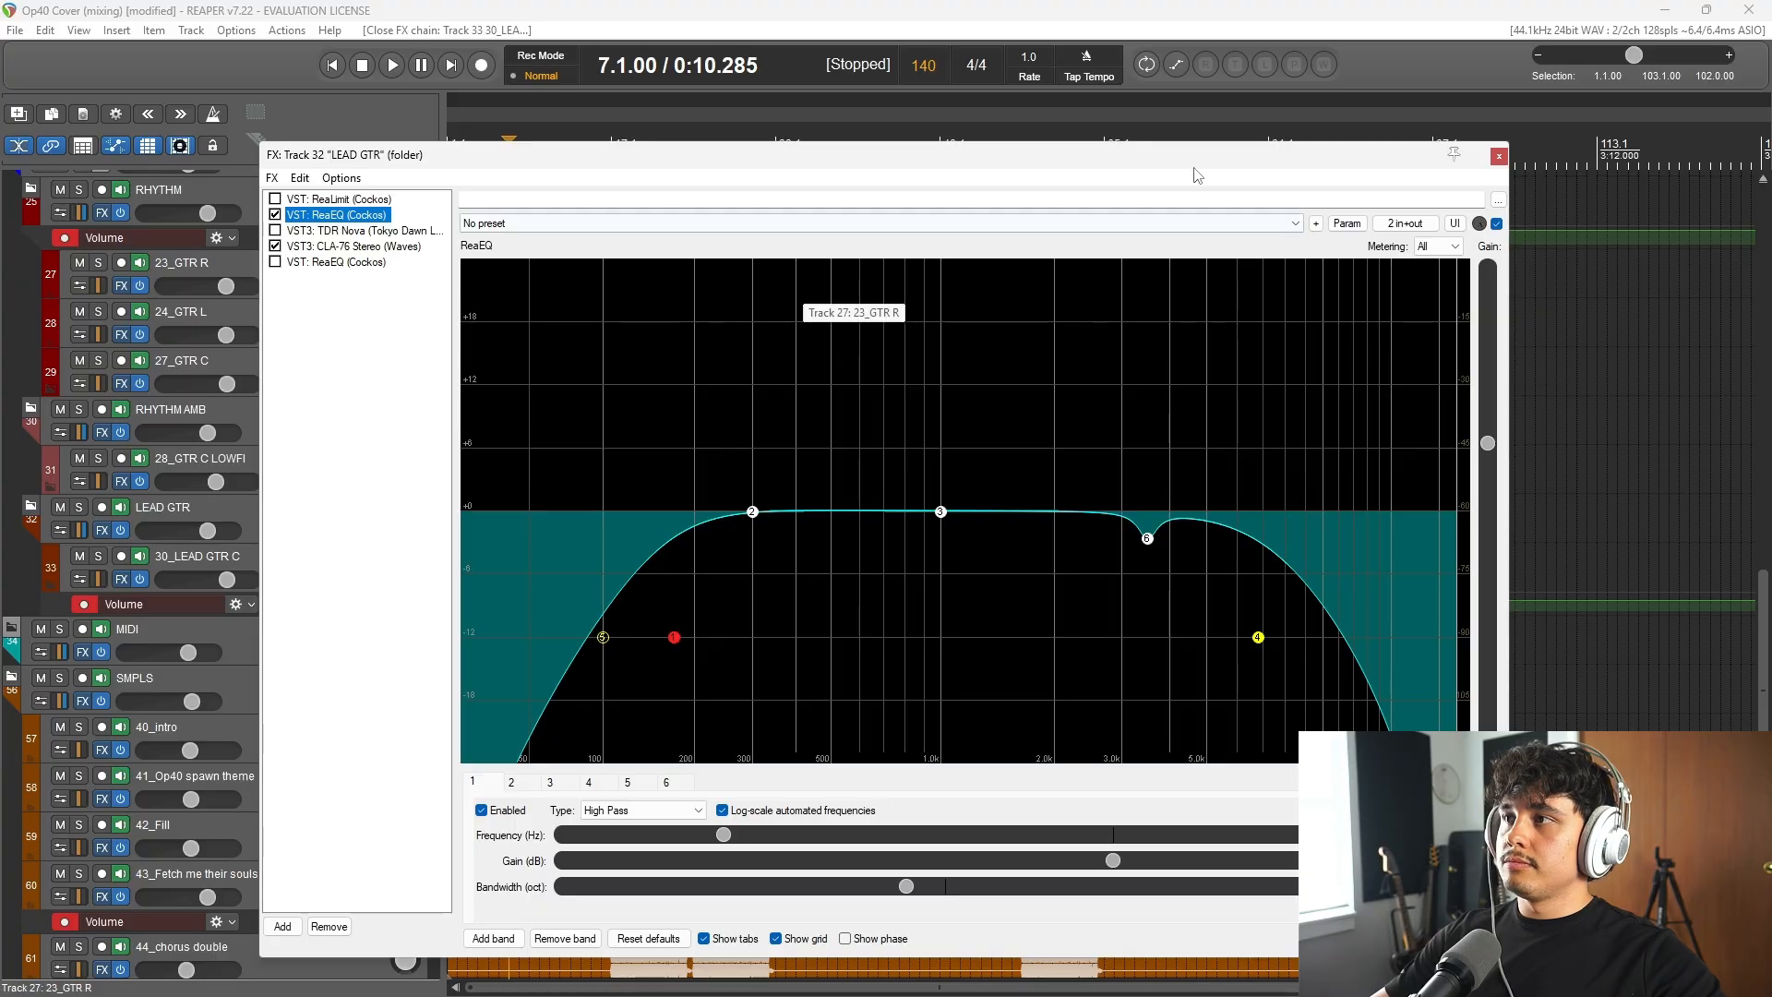
Step: Play from bar 39 while watching the spectrum in the LEAD GTR folder's first ReaEQ, and stop playback
left_click_drag(1192, 162, 1319, 695)
left_click(837, 144)
key("space")
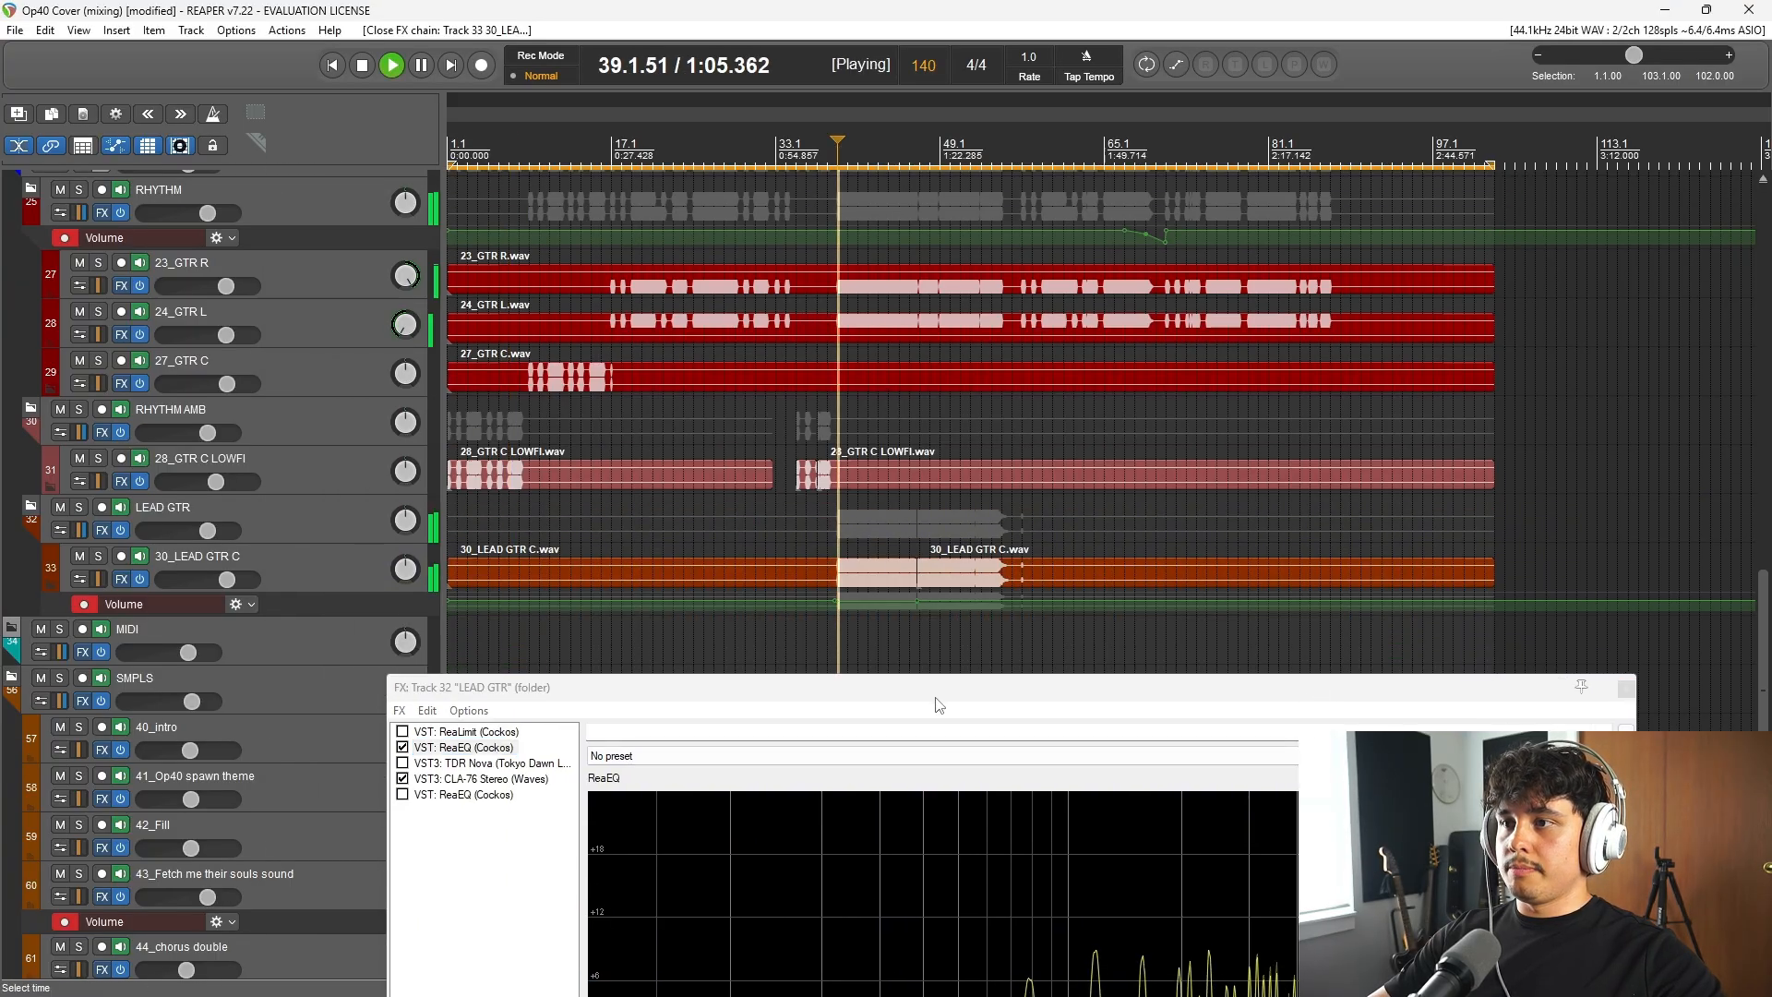
left_click_drag(939, 705, 849, 238)
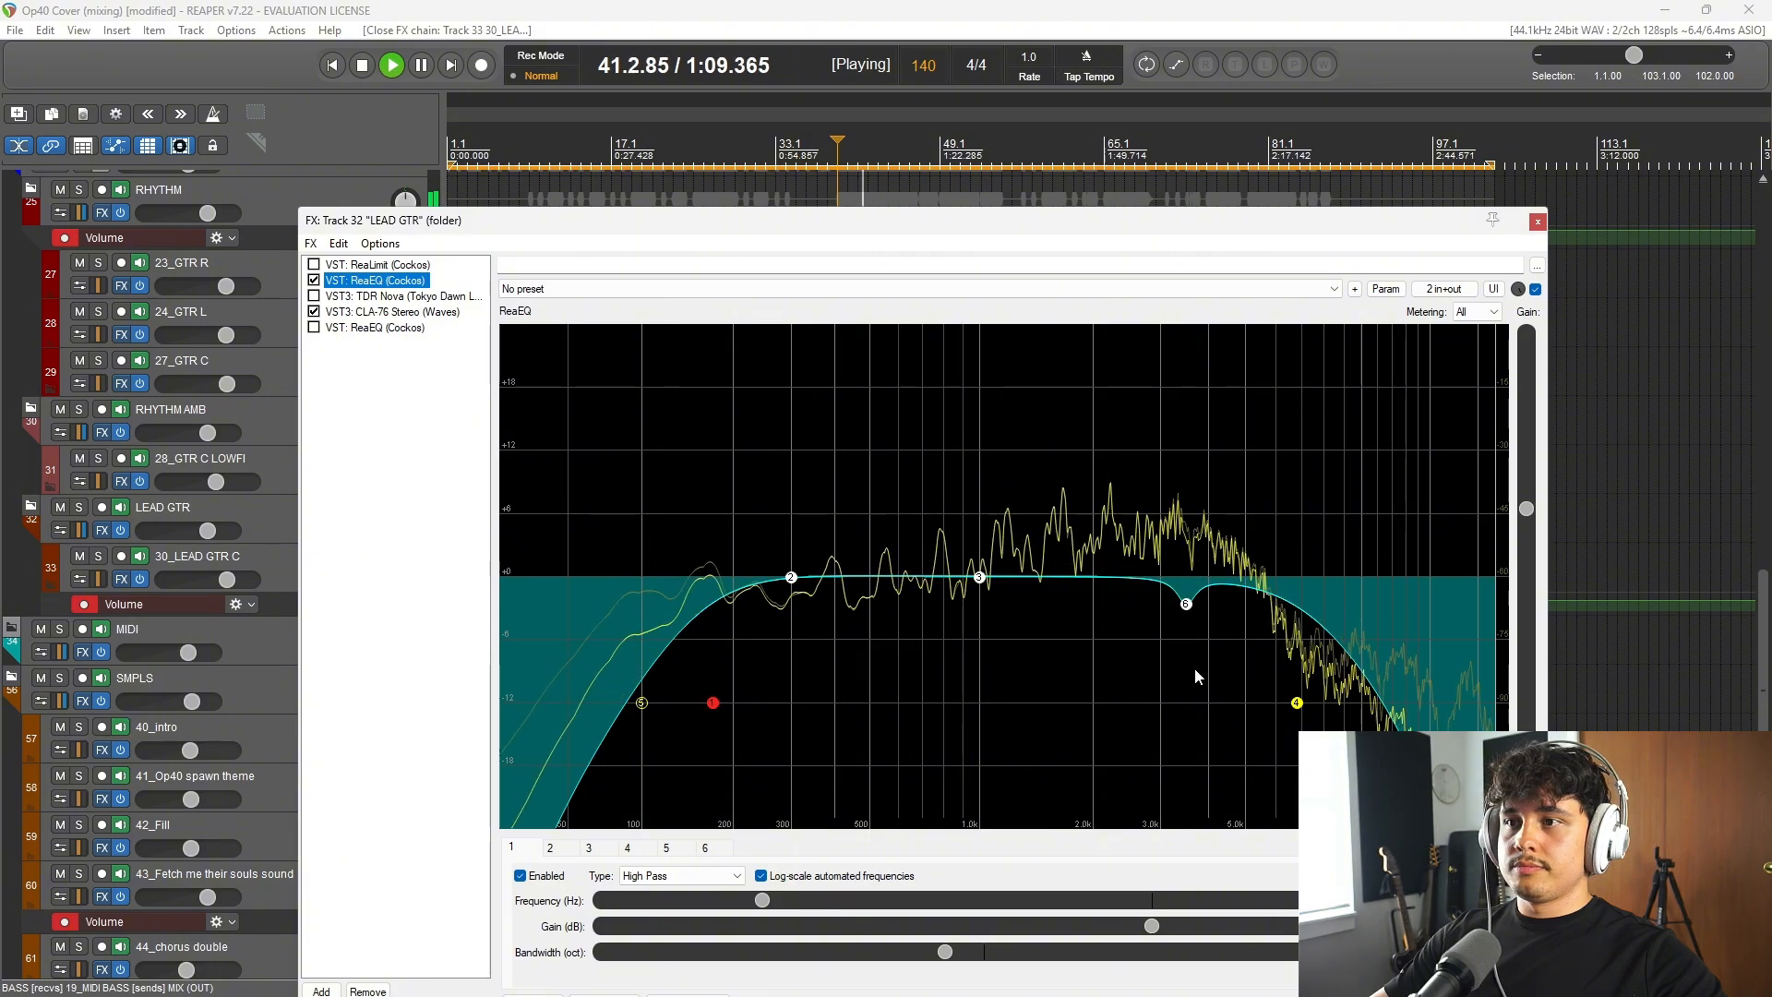
key("space")
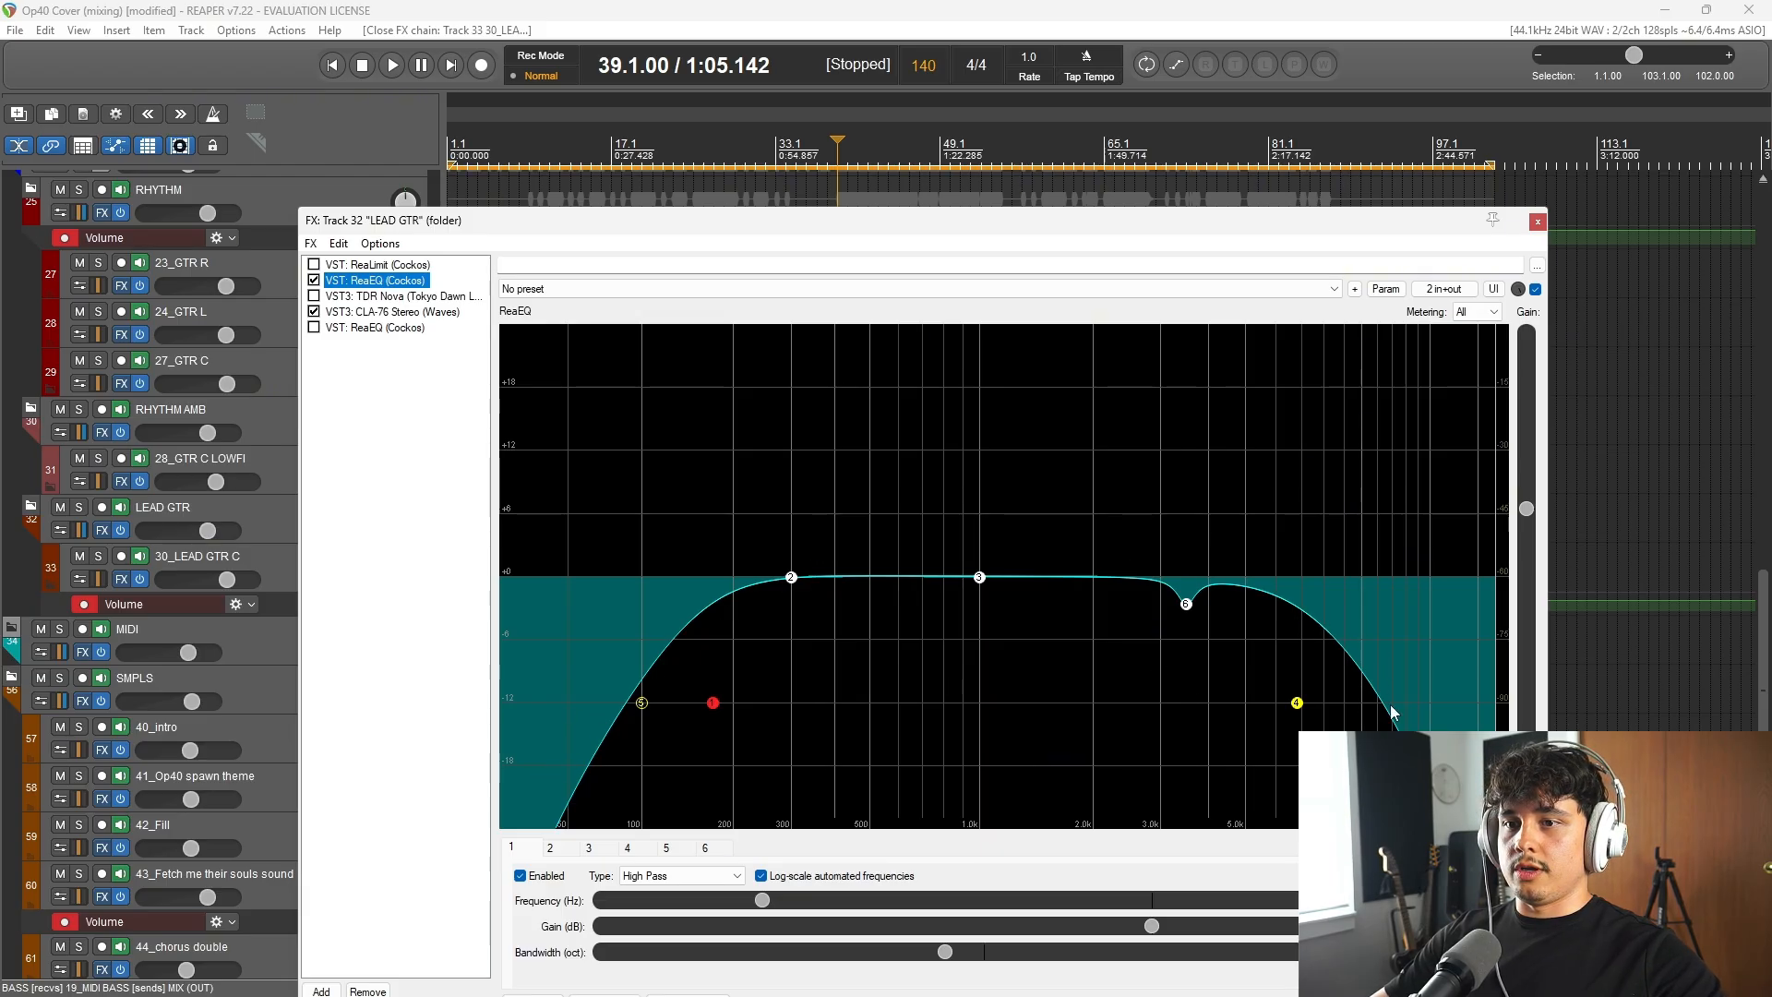
Step: Examine the high-mid dip in the LEAD GTR folder's first ReaEQ and audition the lead from bar 39 again
key("ctrl+s")
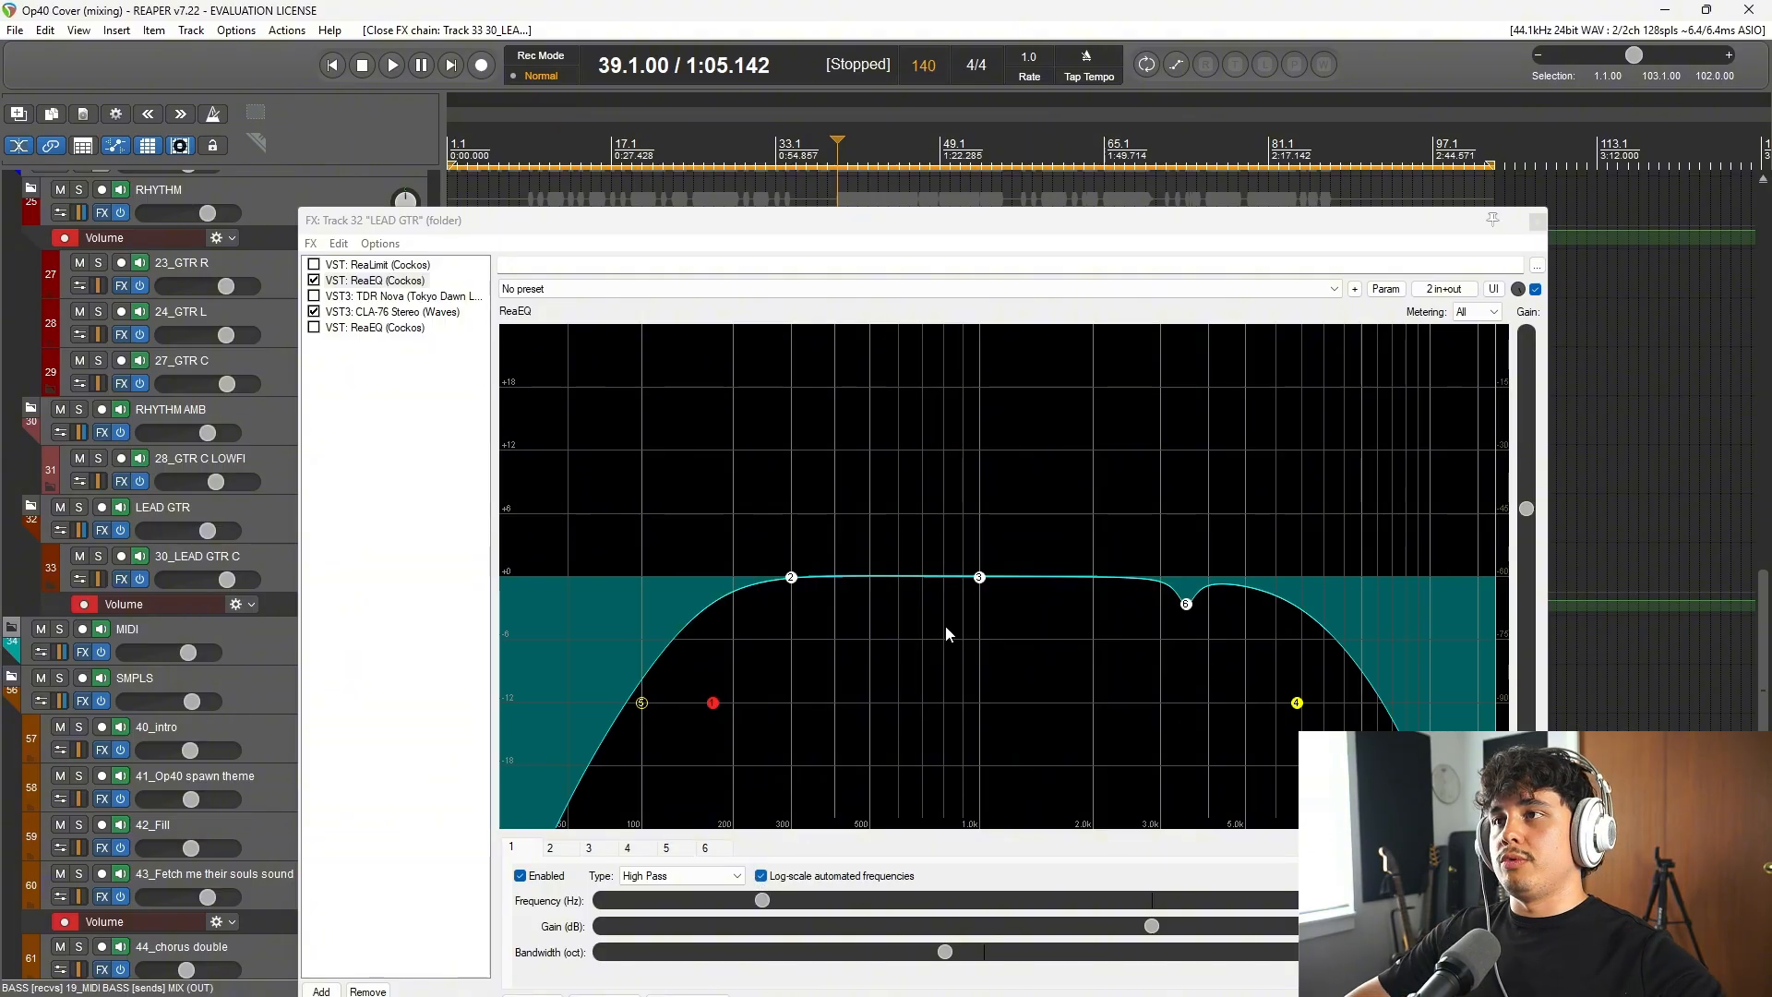
mouse_move(1189, 609)
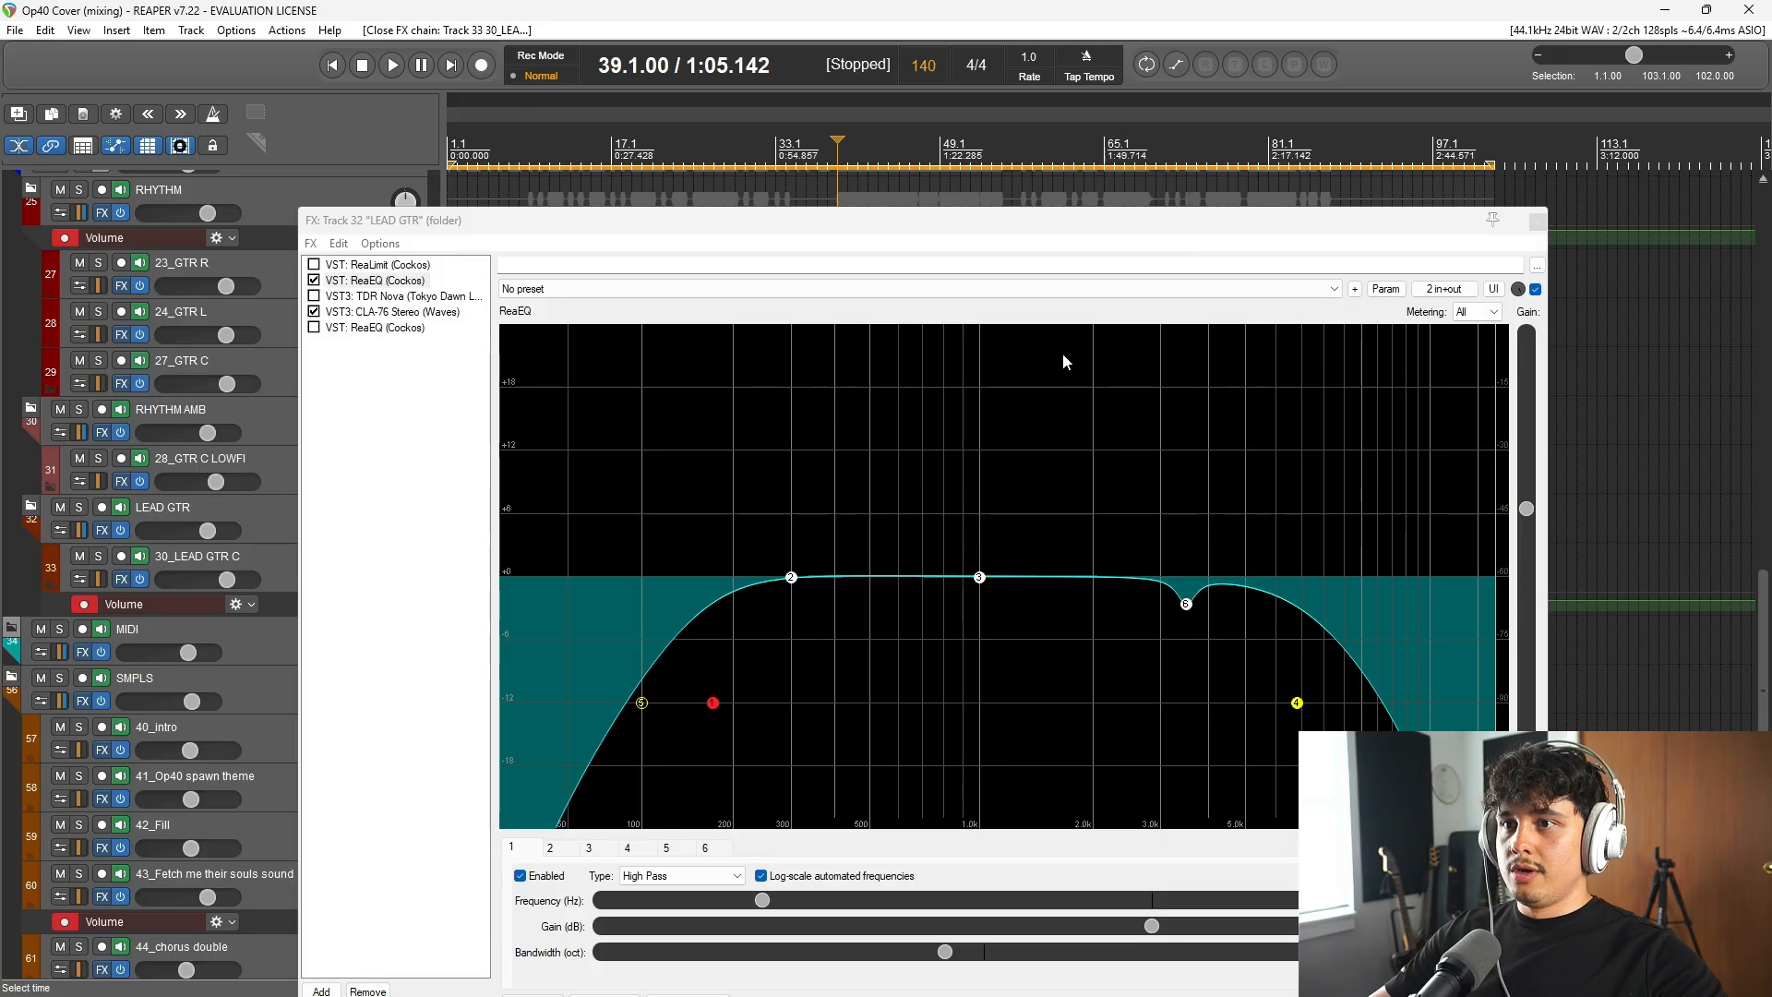
left_click(1024, 228)
key("space")
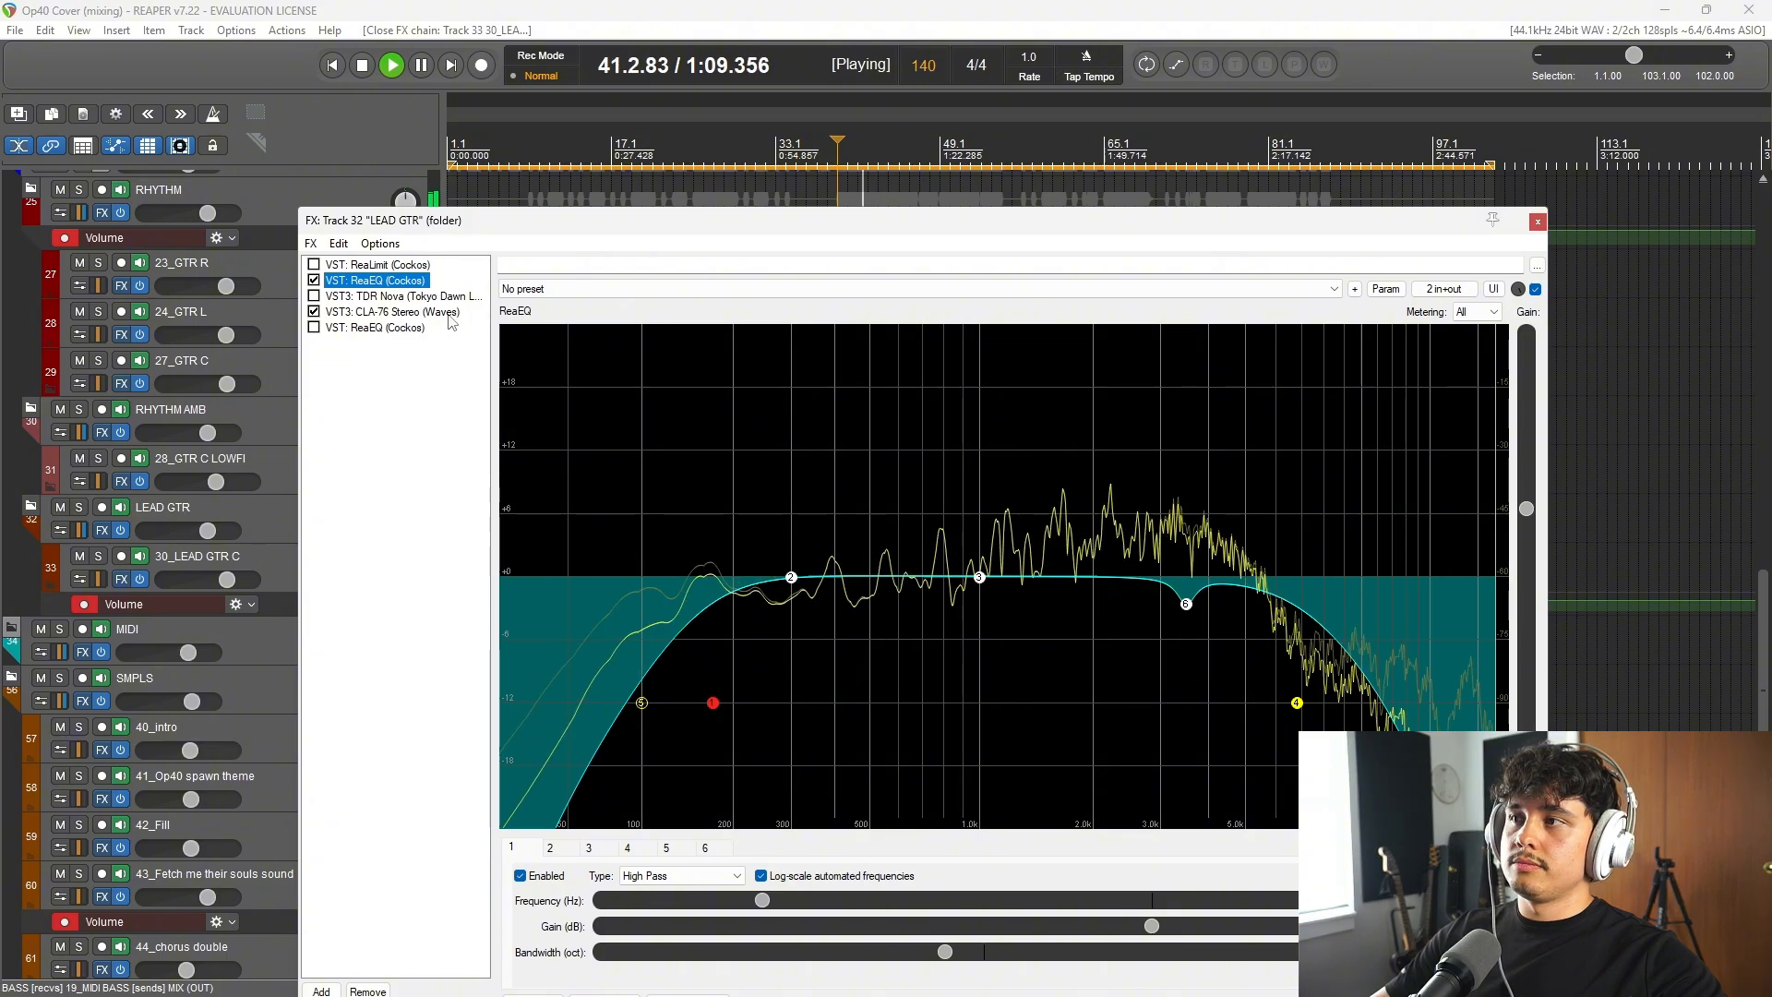
key("space")
Step: Show the CLA-76 Stereo compressor on the LEAD GTR folder and start playback from bar 39
left_click(392, 311)
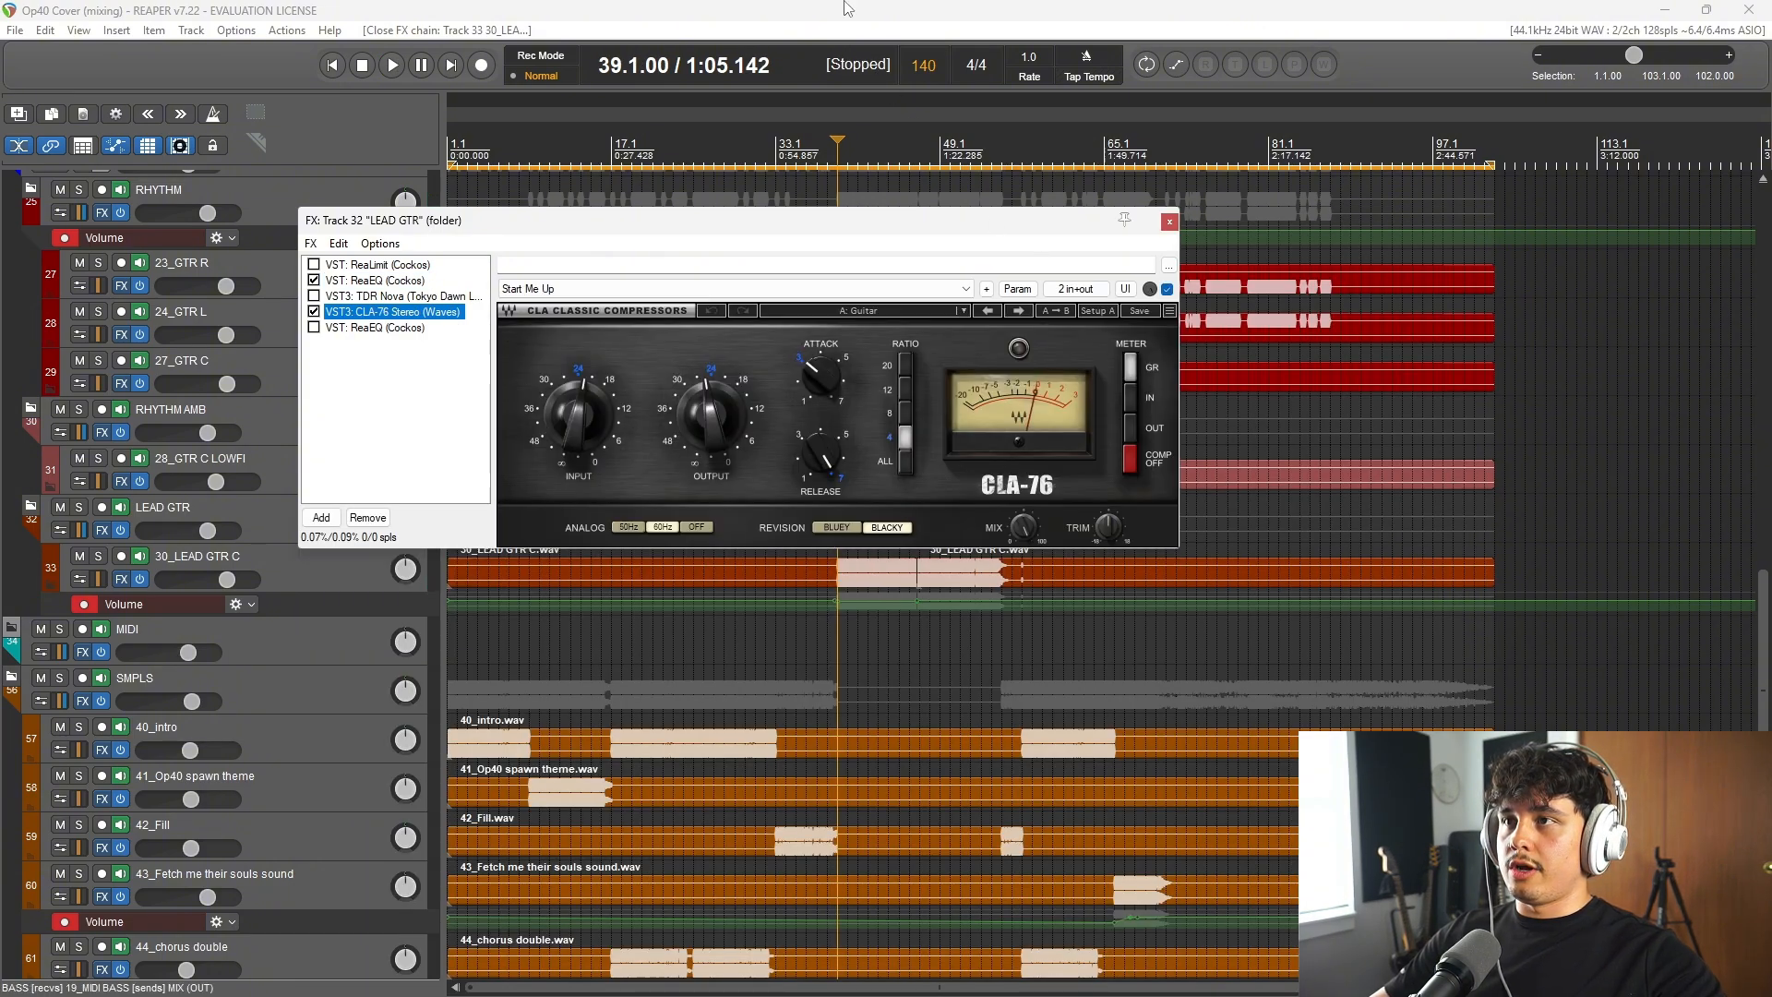
left_click_drag(946, 233, 1293, 334)
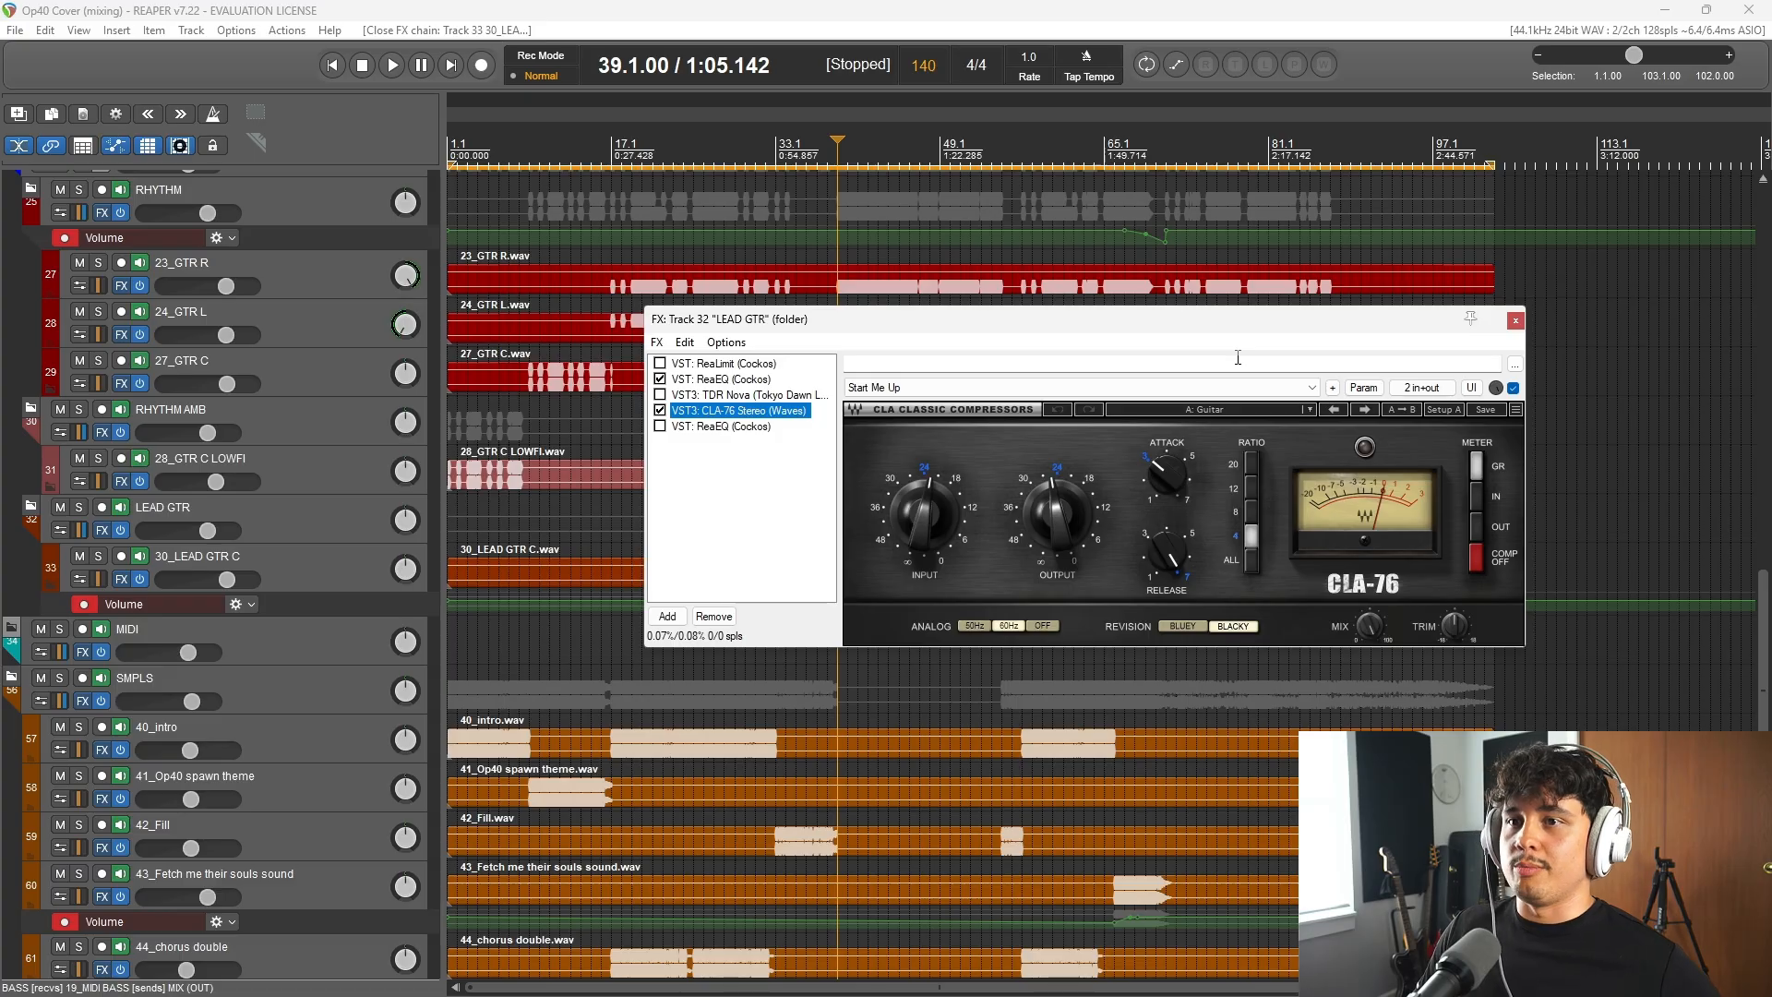
left_click(999, 9)
key("space")
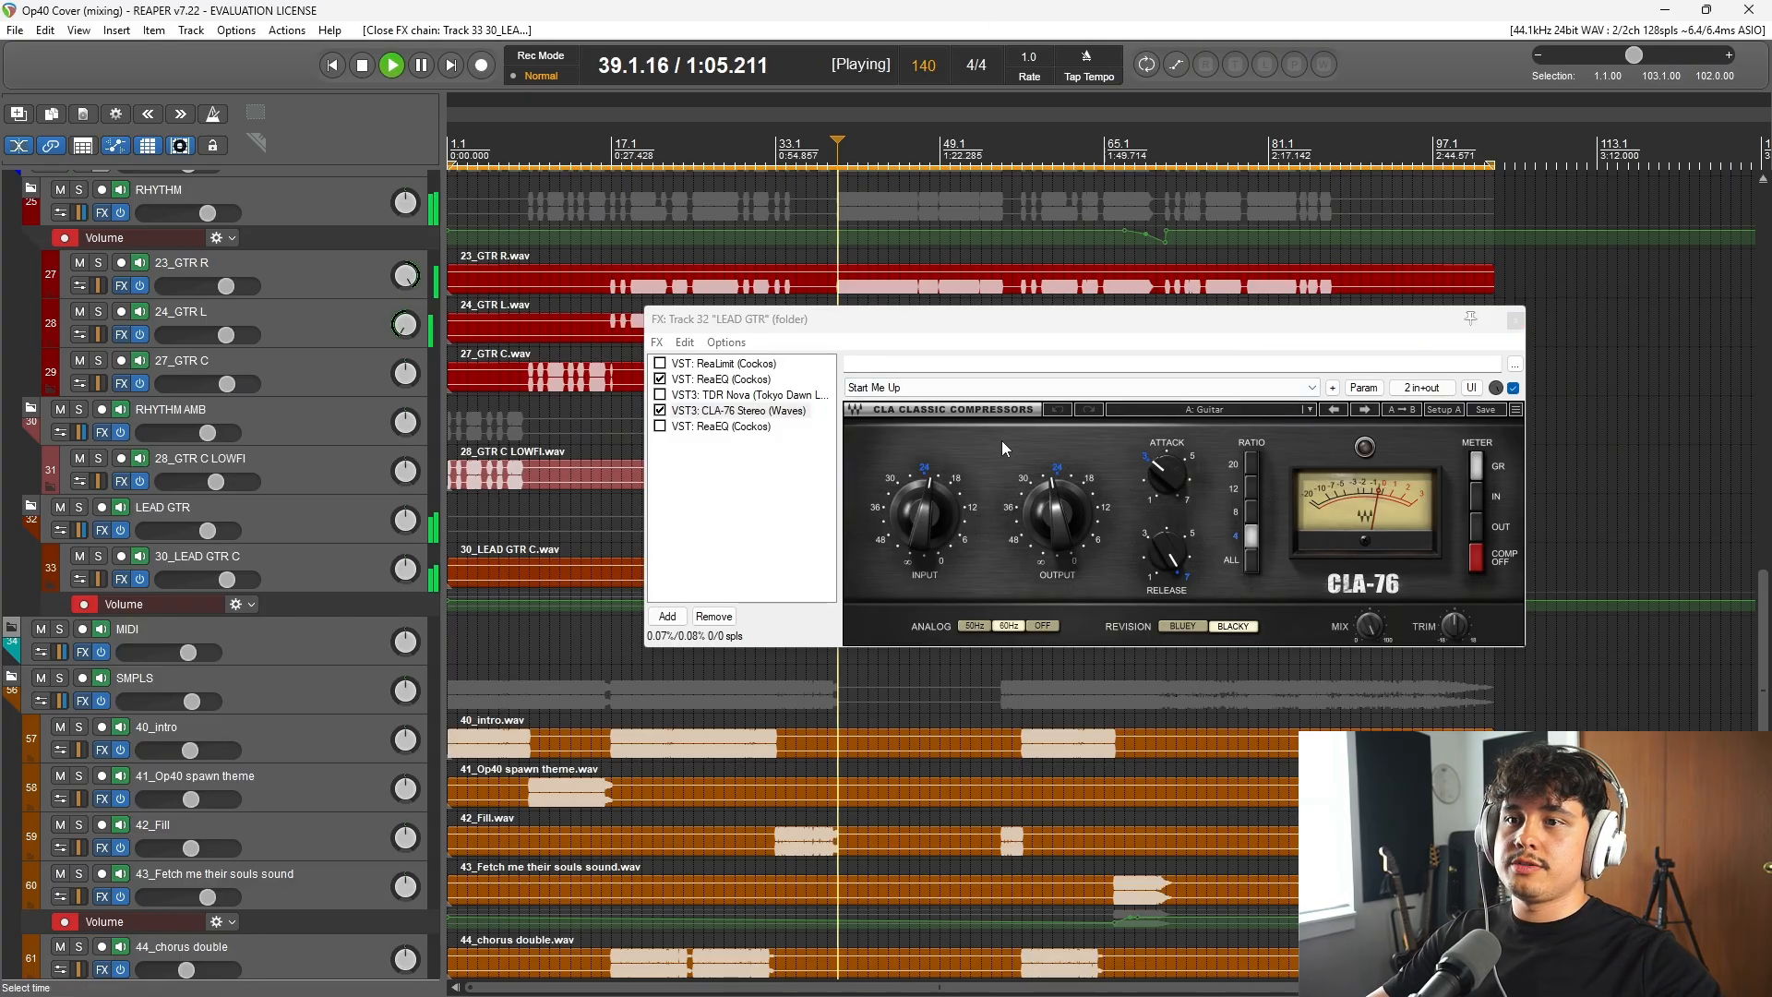
Step: Compare the lead guitar with CLA-76 Stereo bypassed and enabled, close the effects chain and stop playback
left_click(659, 410)
left_click(660, 411)
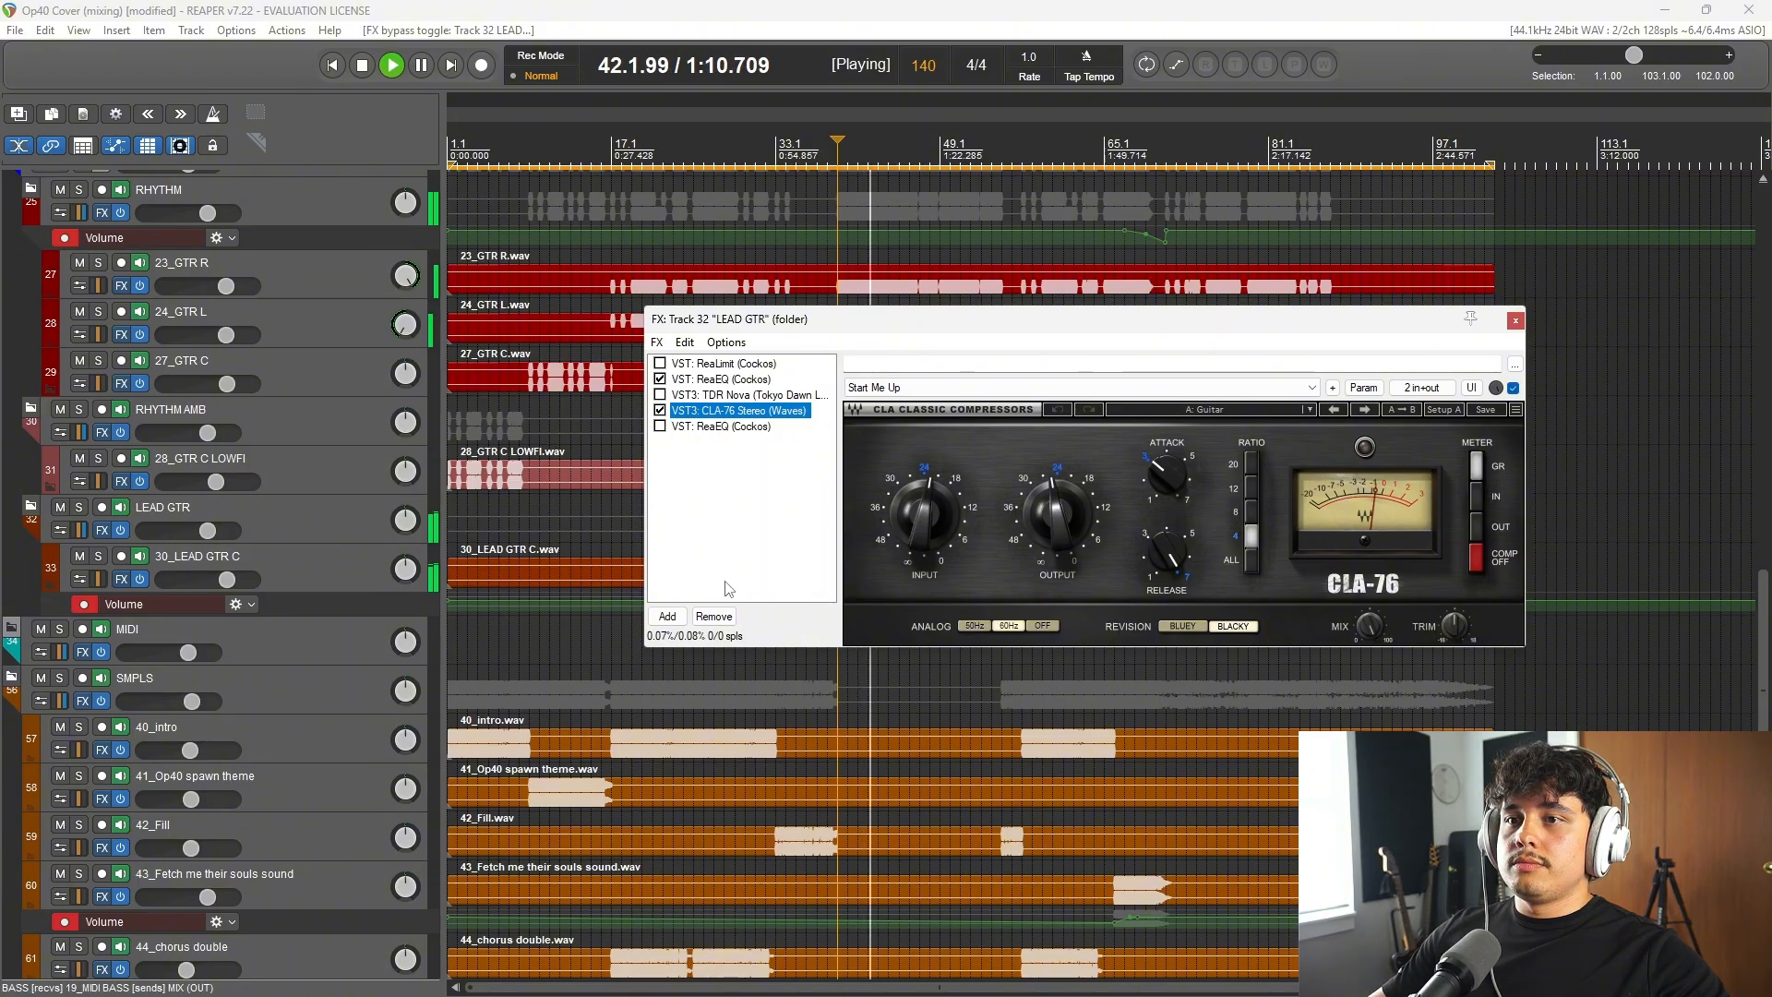
left_click(659, 410)
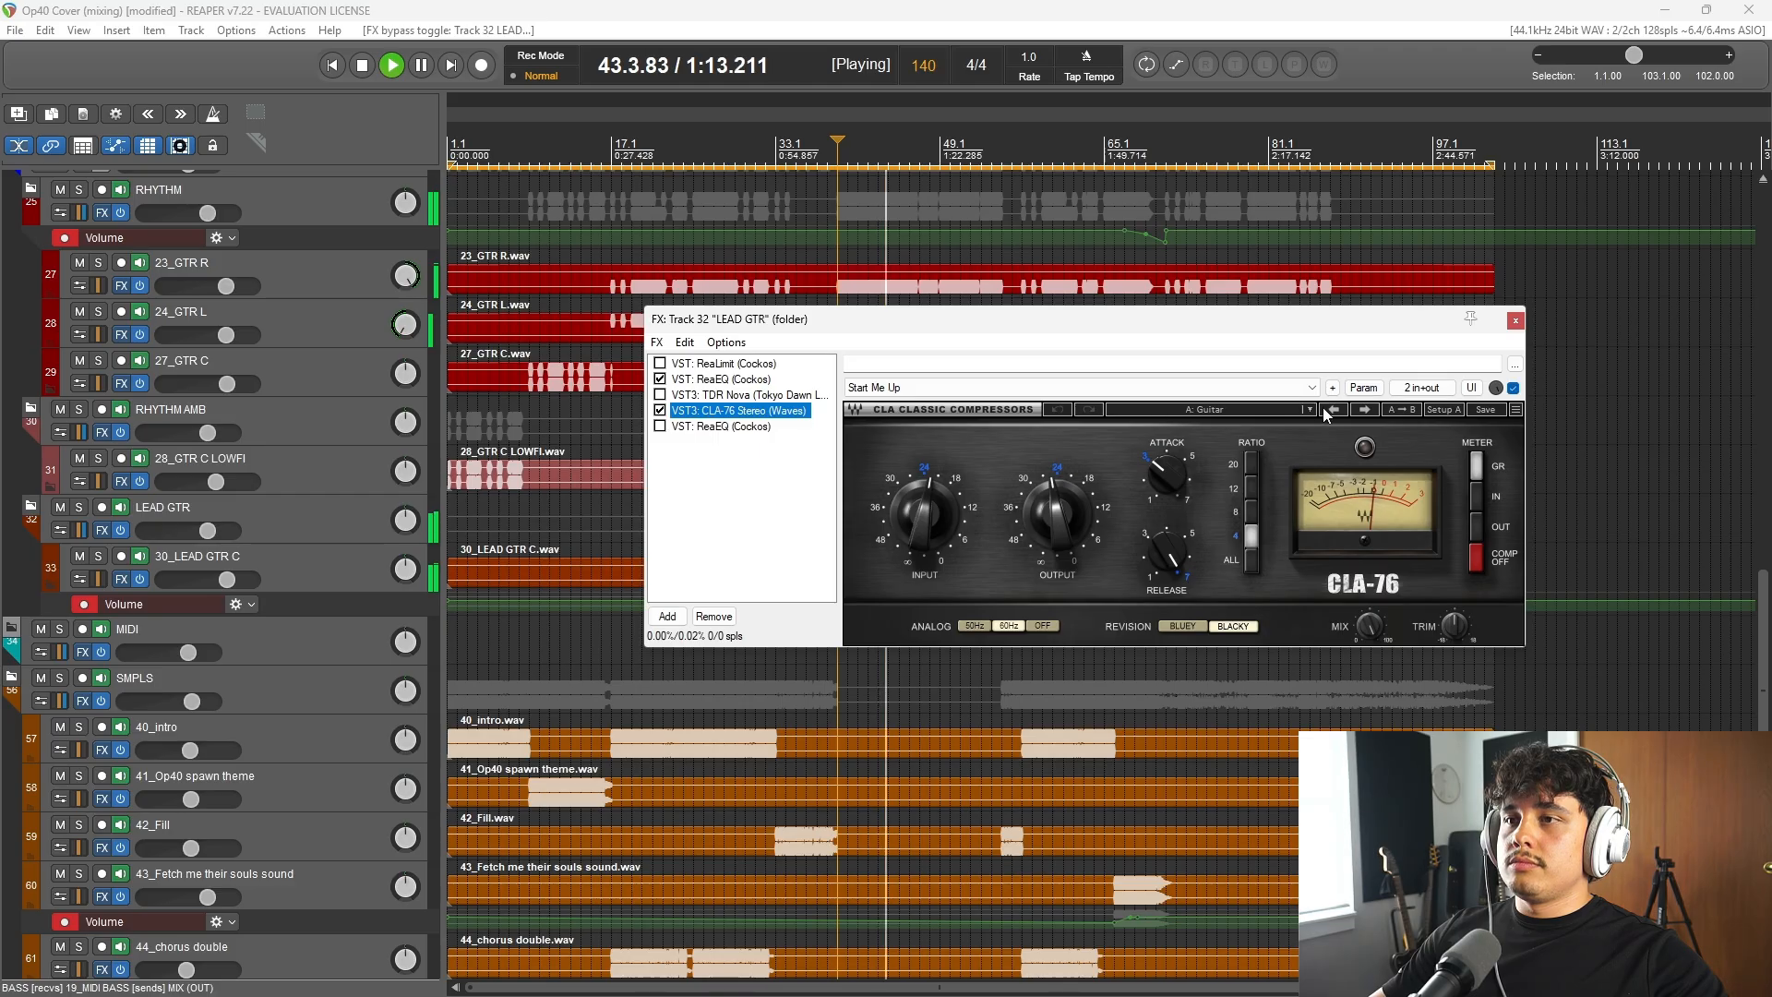
left_click(1515, 320)
scroll(1073, 733, "down", 3)
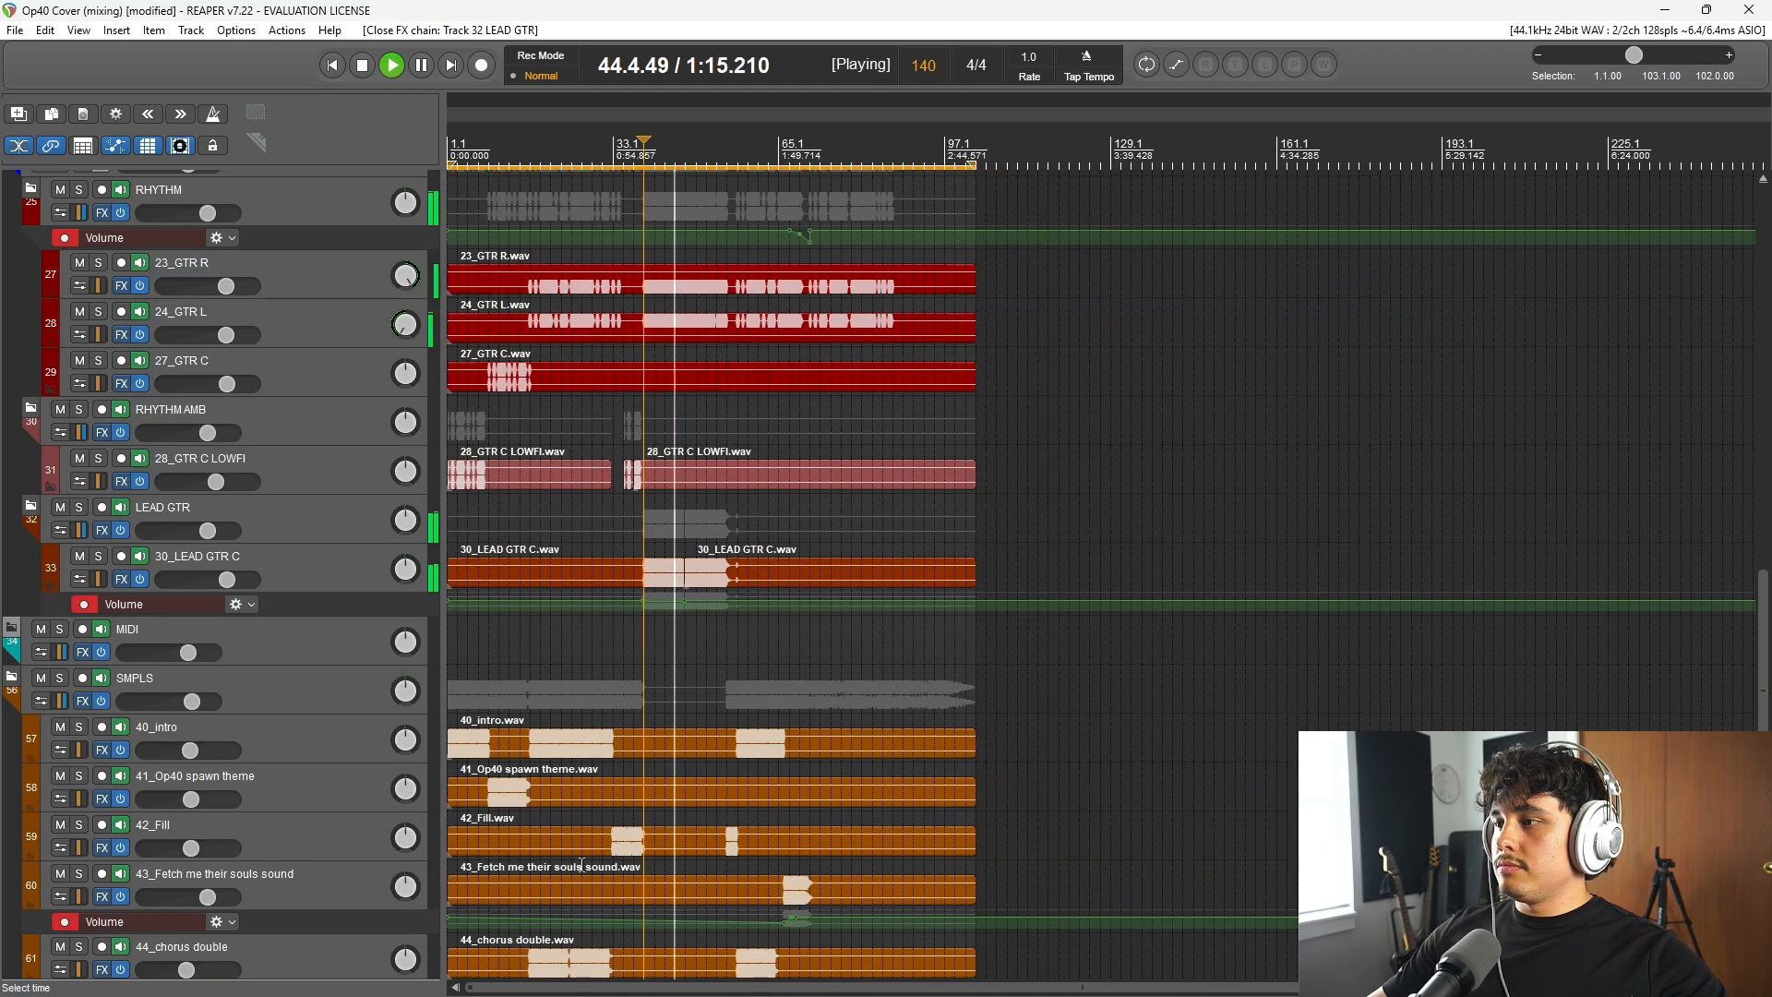
key("space")
Step: Inspect the effects chains of the SMPLS folder and the 40_intro track, closing each one
scroll(319, 694, "down", 3)
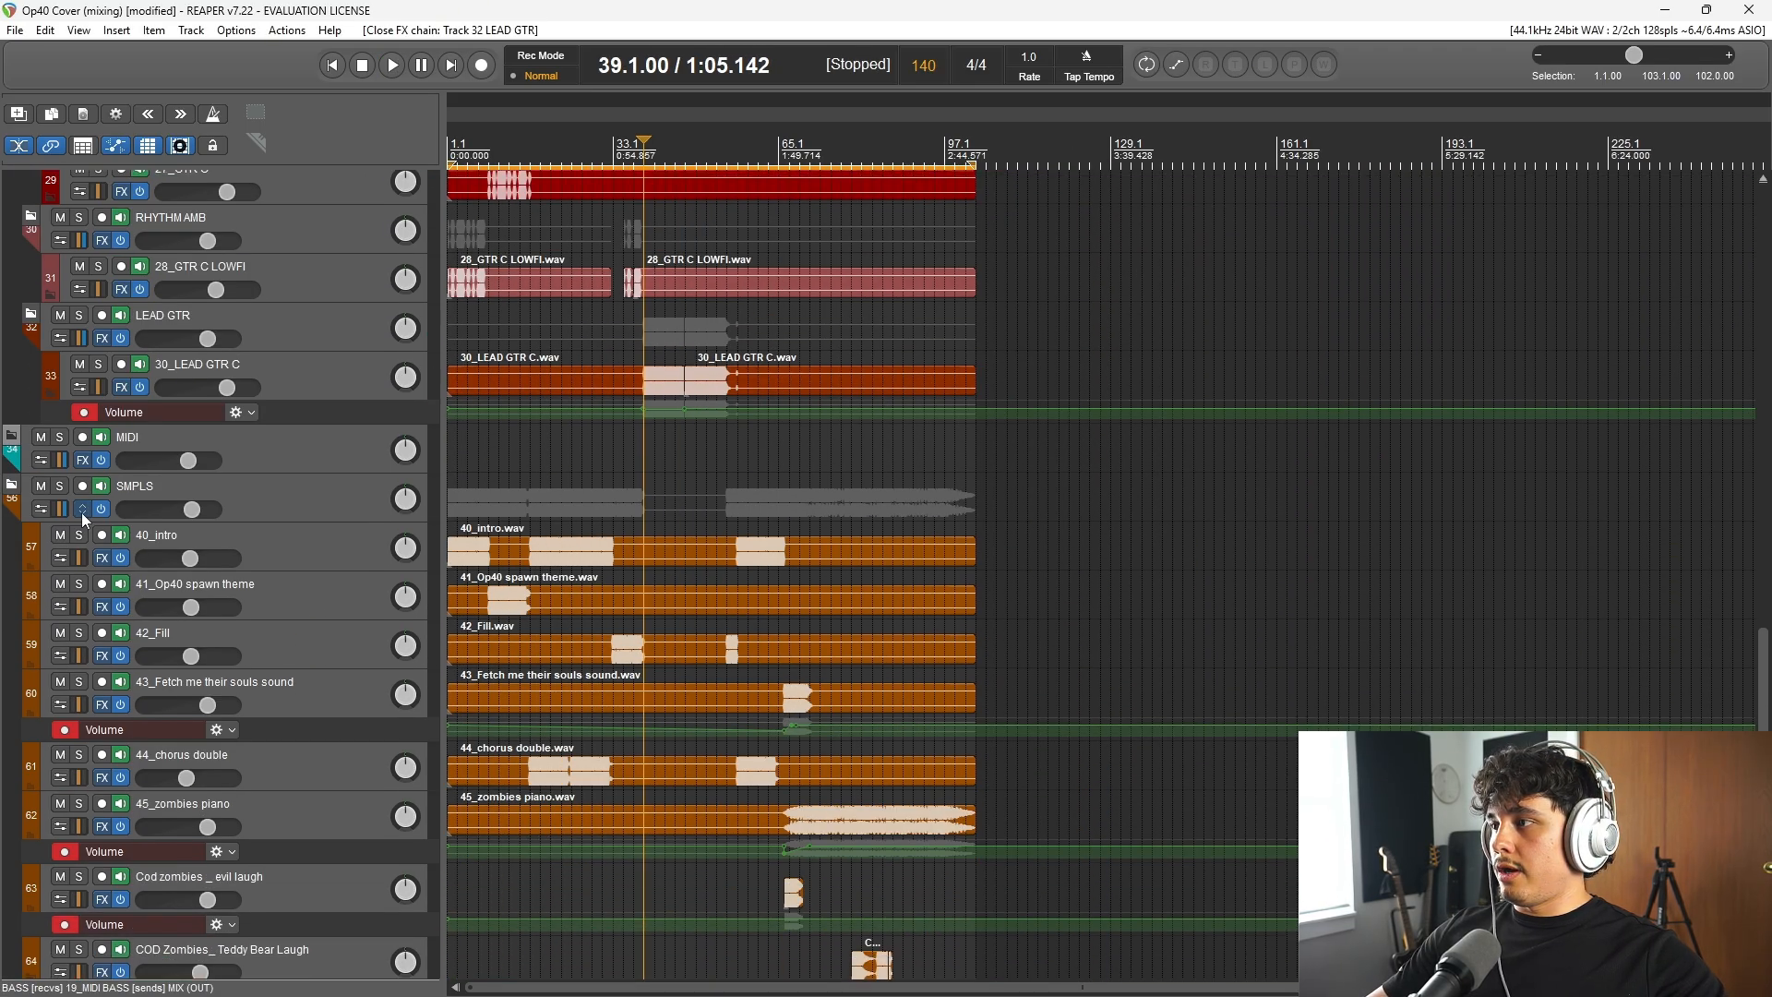
left_click(82, 508)
left_click(1097, 290)
scroll(869, 662, "up", 3)
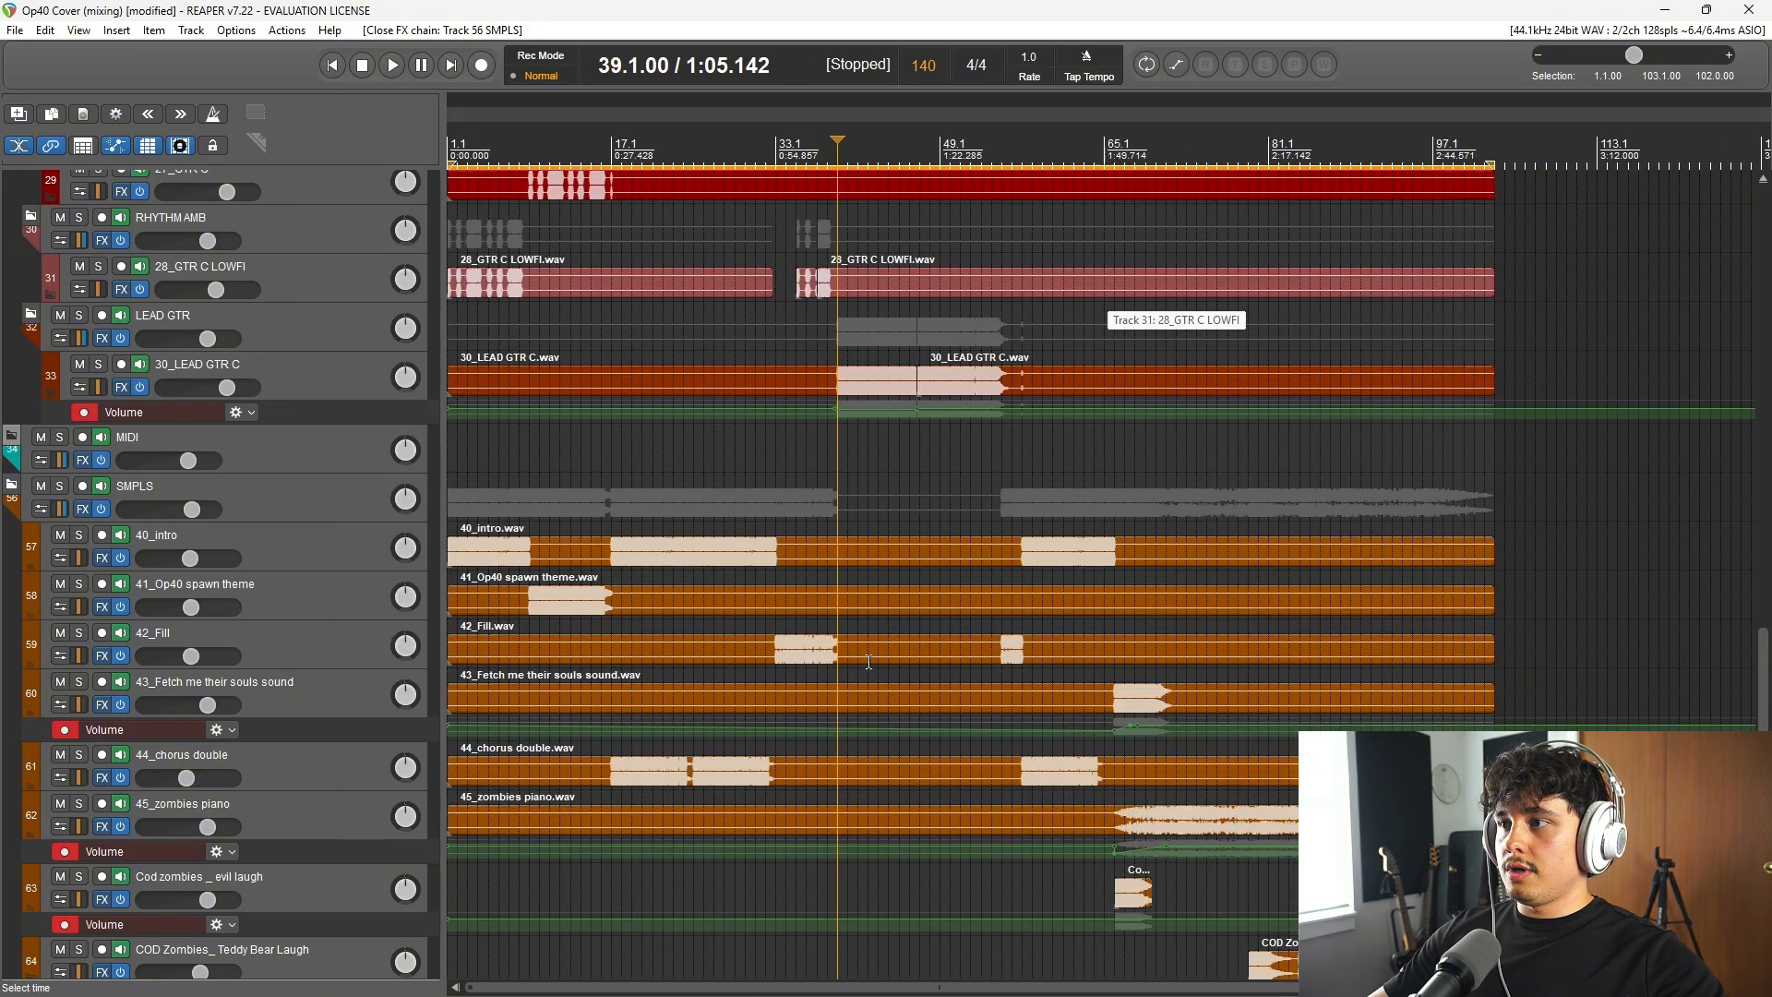
left_click(102, 558)
left_click(1238, 157)
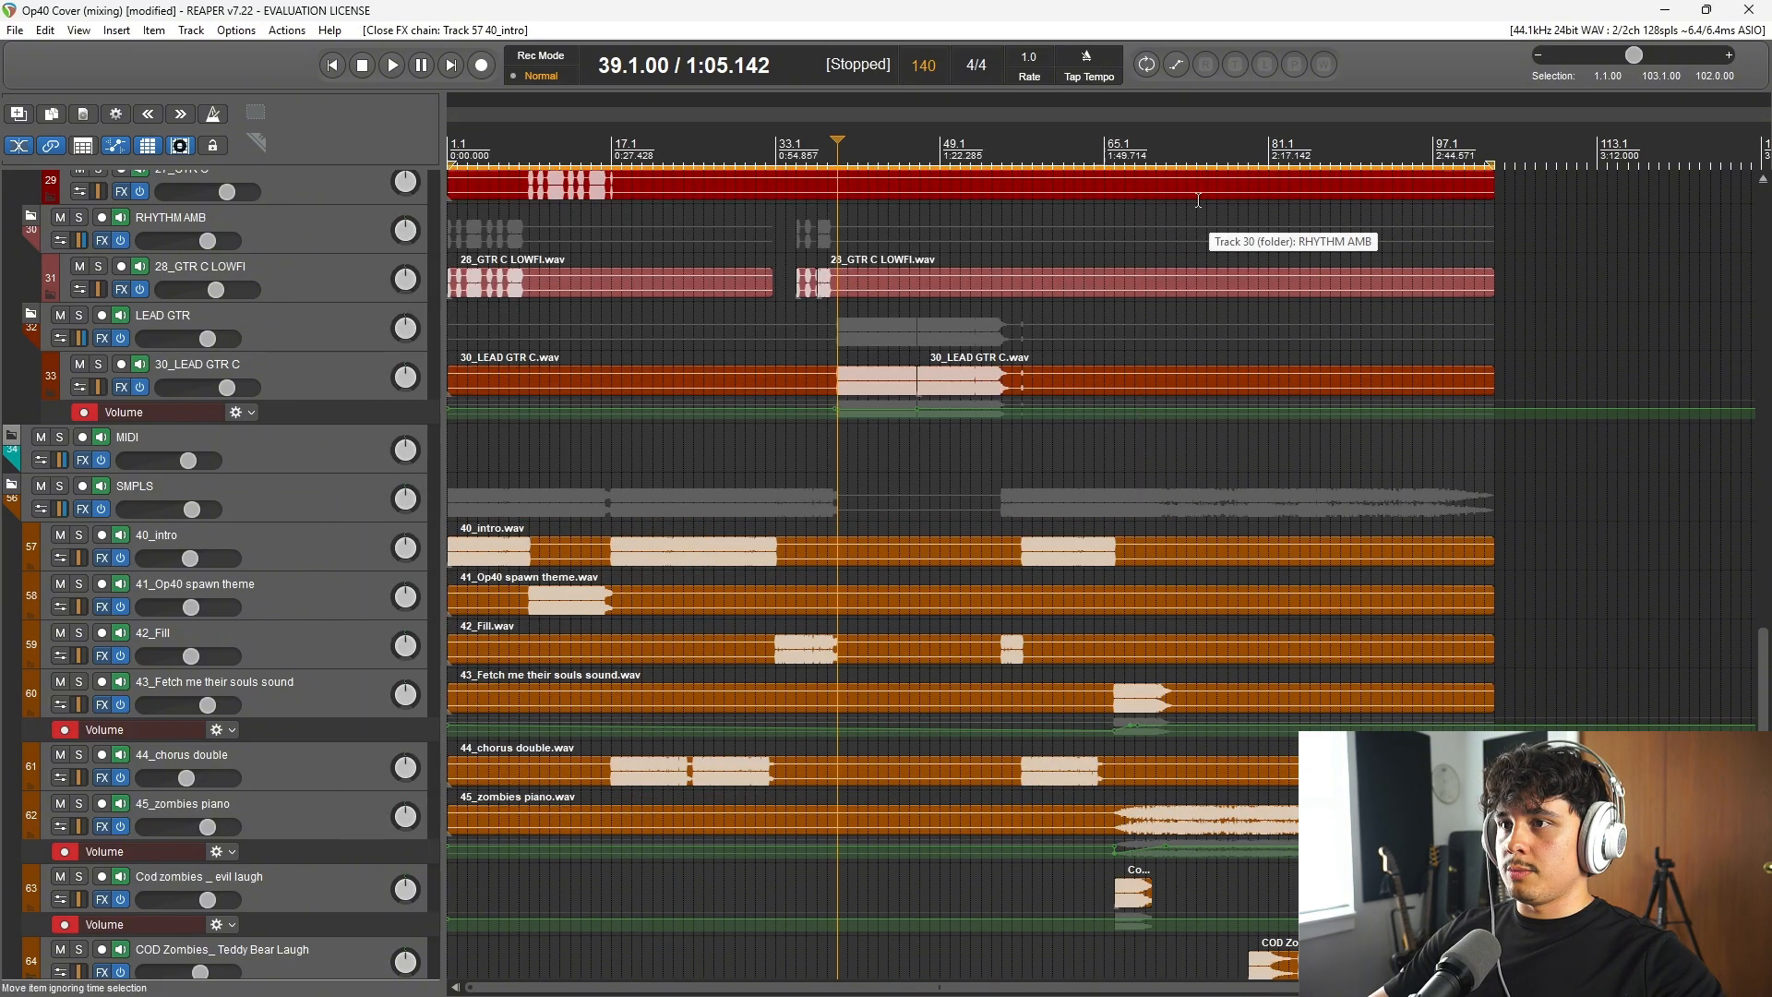
Step: Open the ReaEQ on the 41_Op40 spawn theme track and watch it while playing from bar 11, stopping playback
left_click(101, 606)
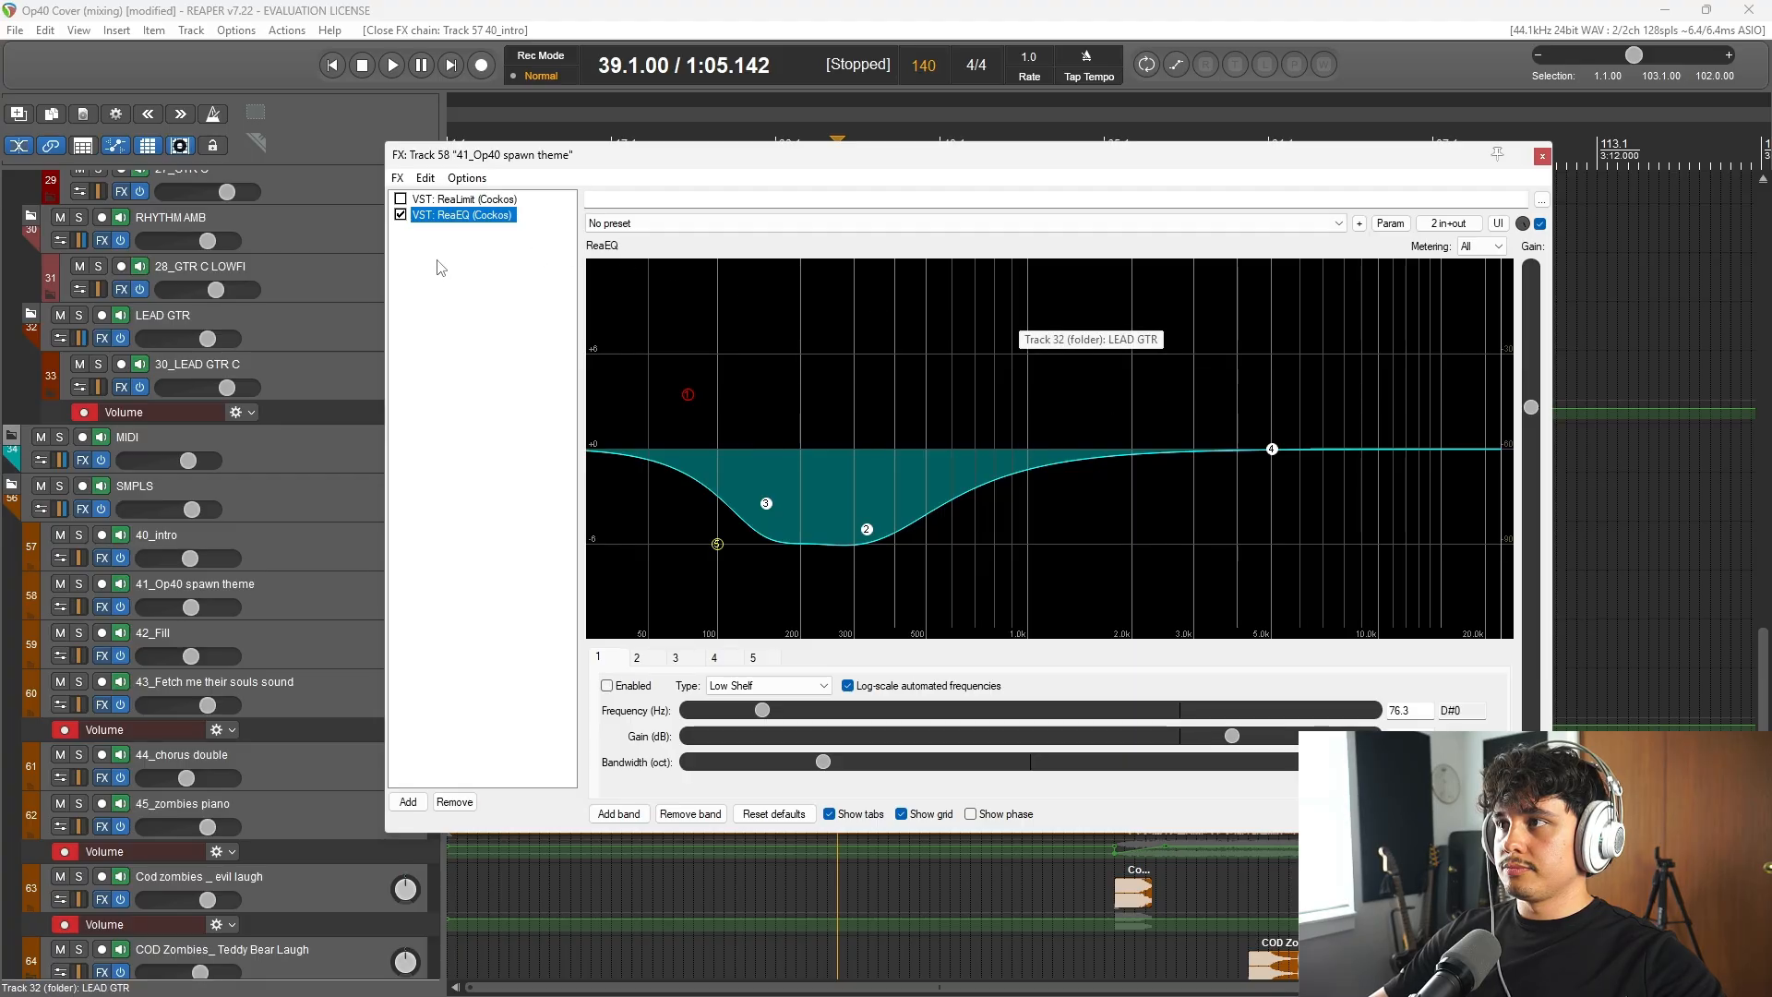
left_click_drag(572, 154, 905, 174)
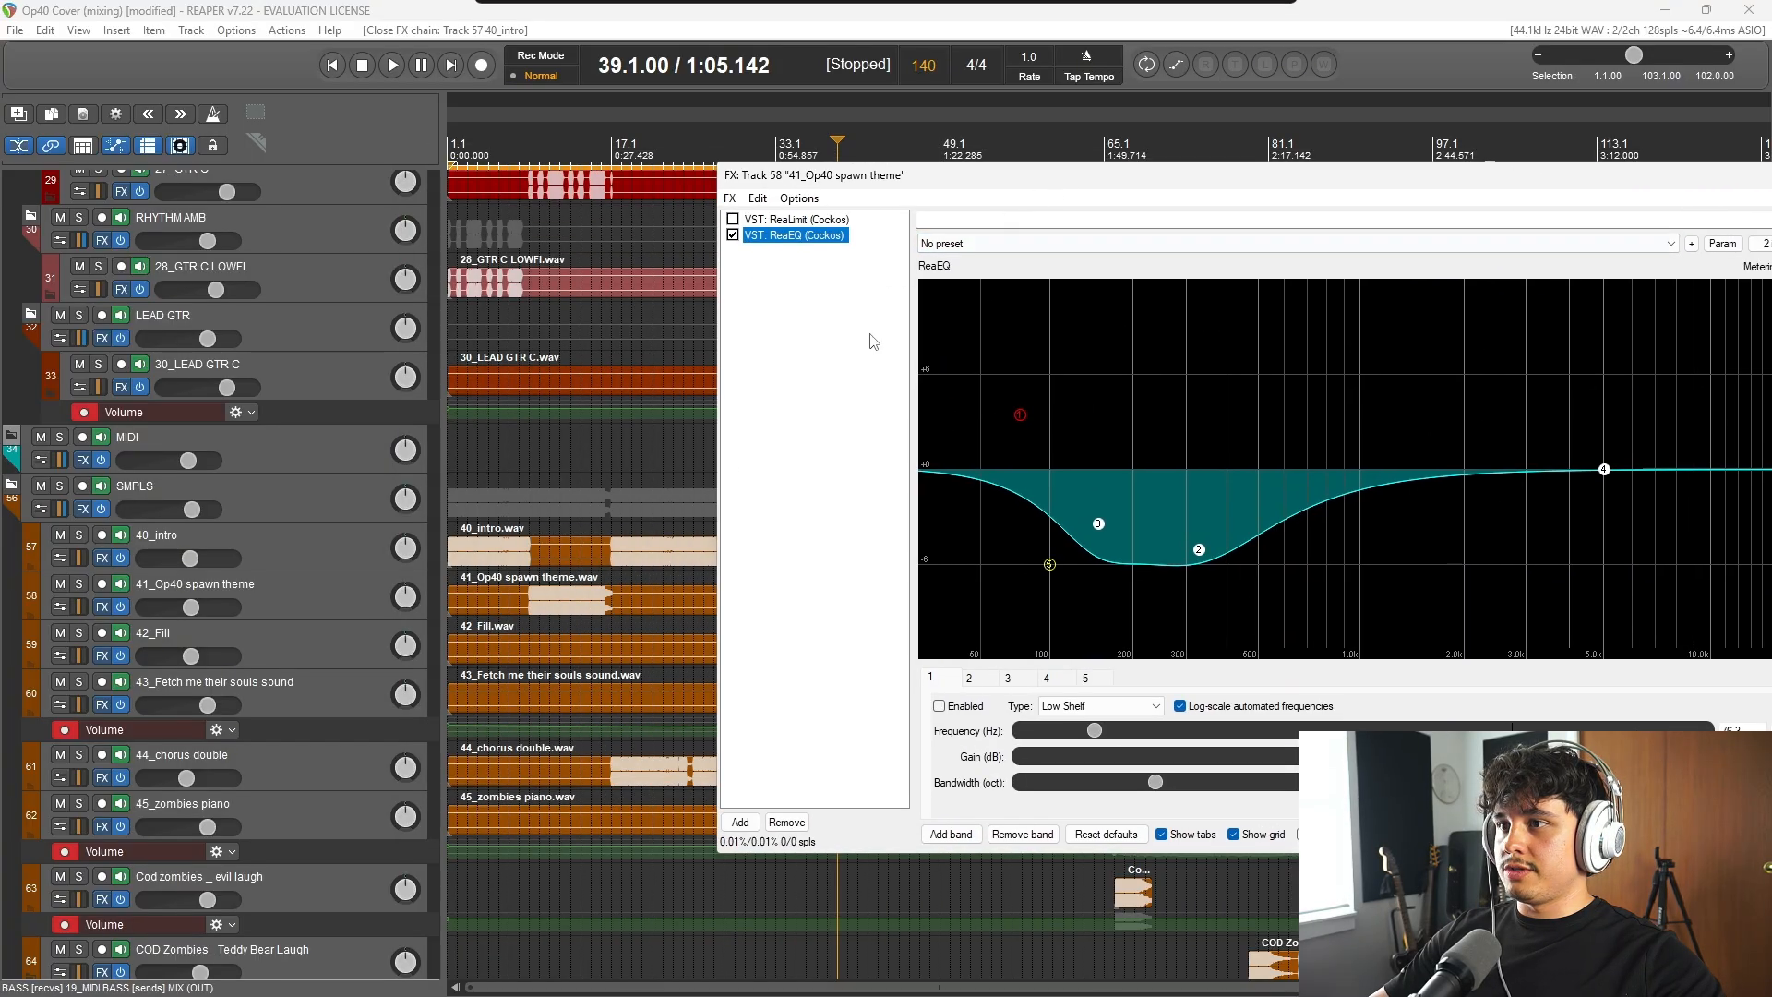
scroll(532, 564, "down", 1)
scroll(553, 550, "up", 2)
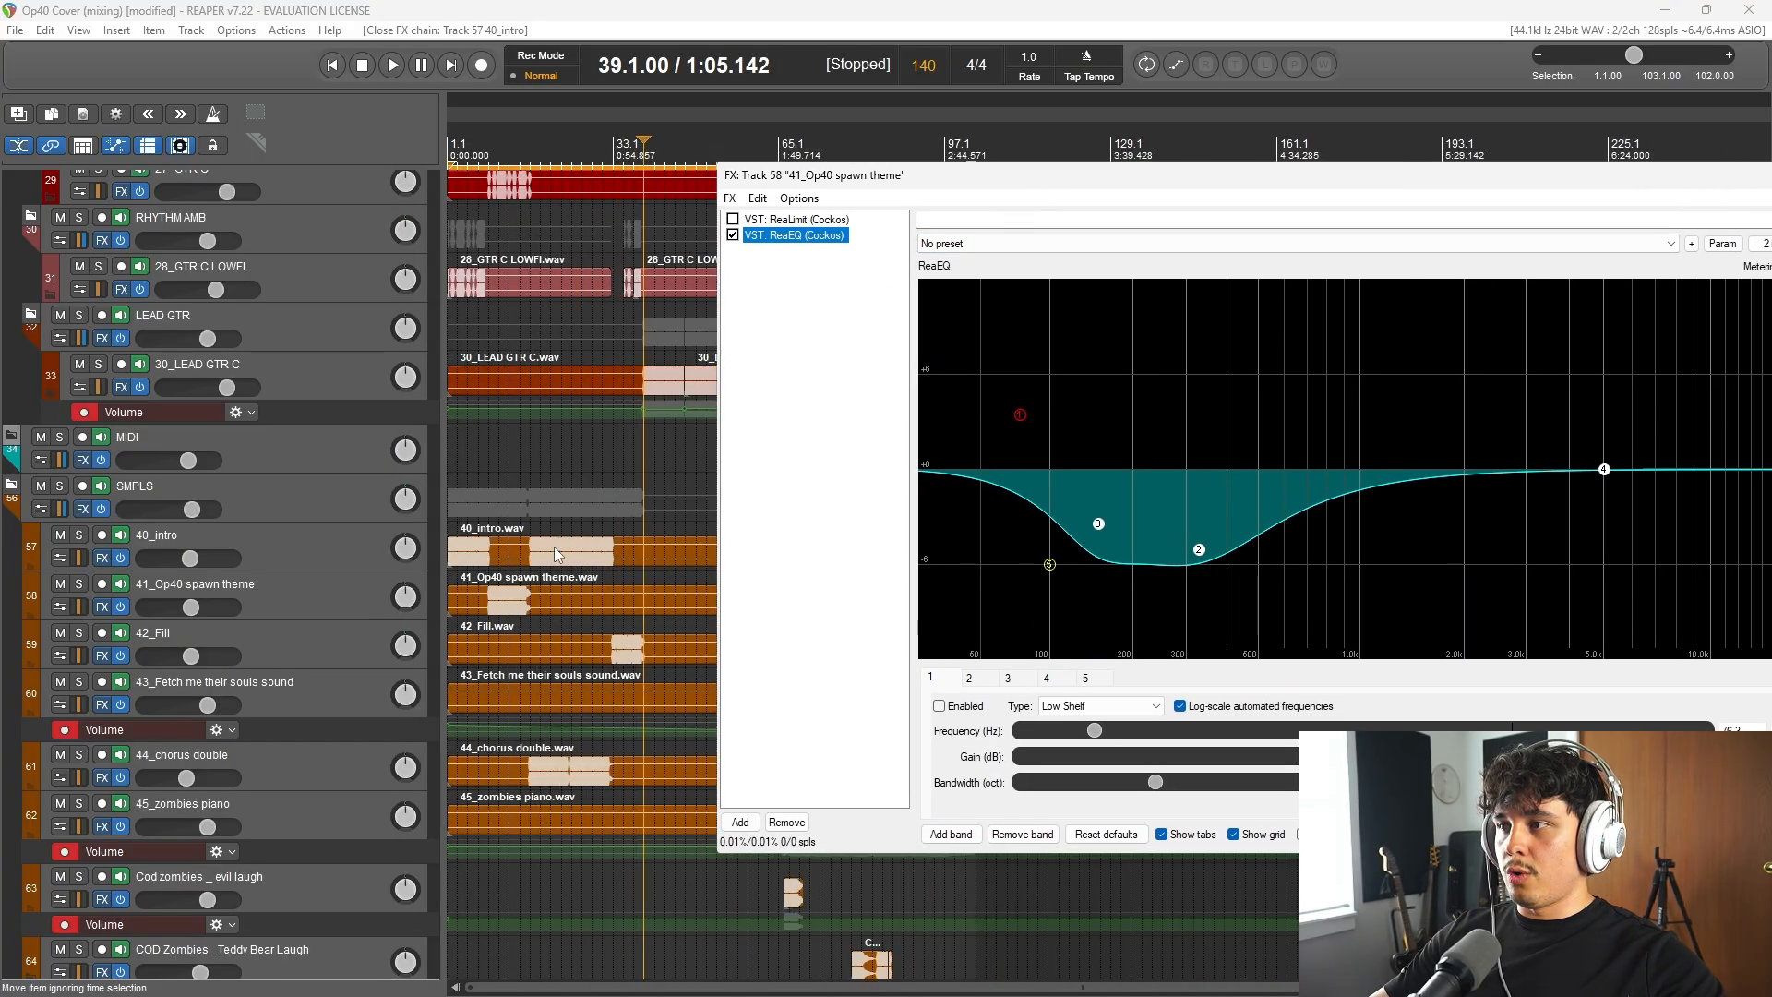
left_click(521, 609)
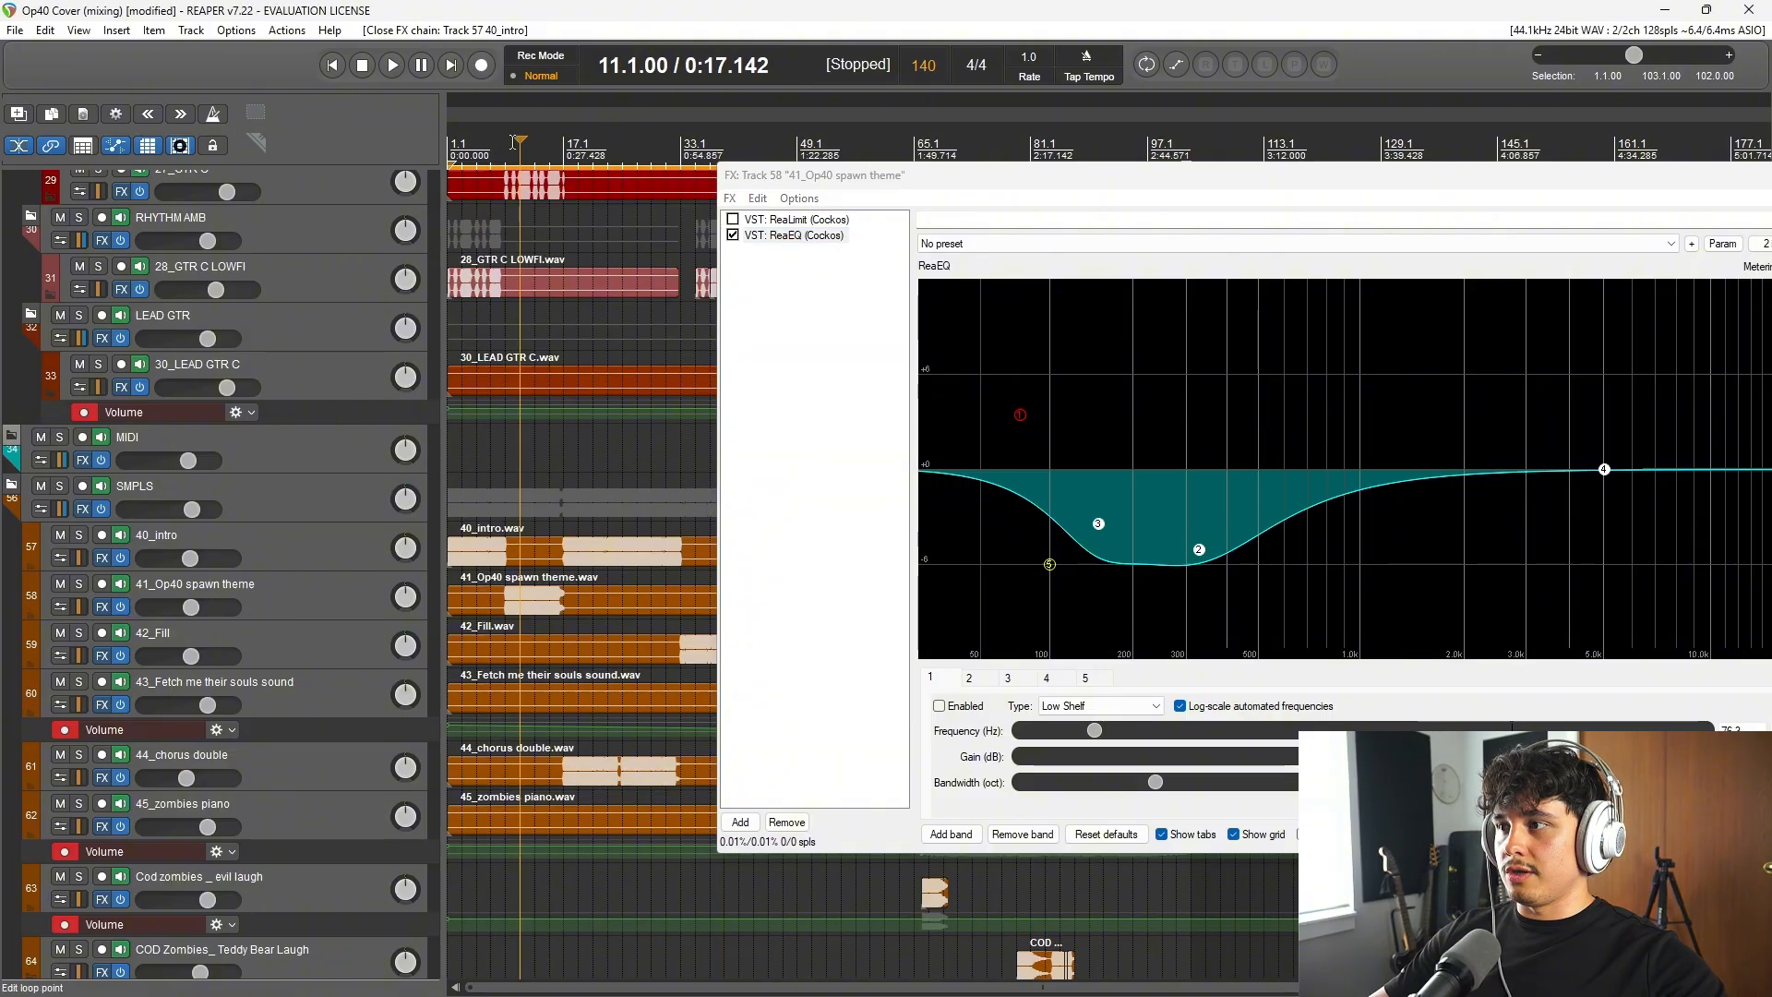
key("space")
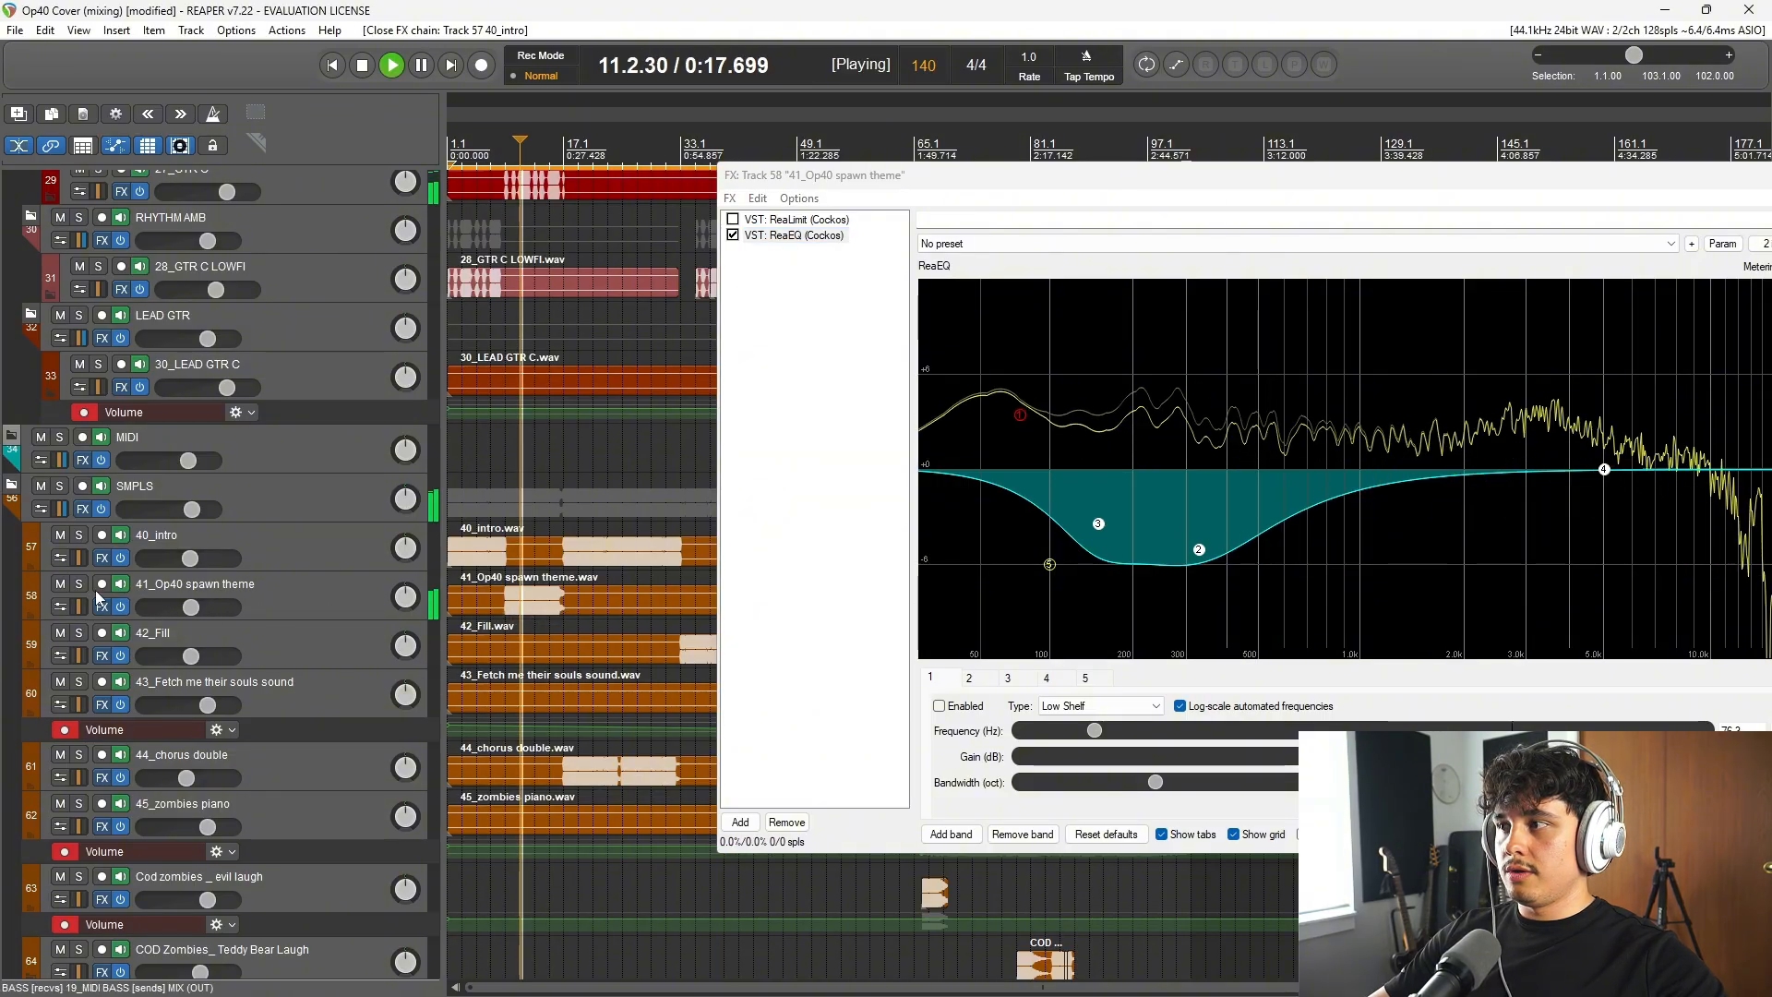
key("space")
Step: Solo the 28_GTR C LOWFI track, briefly play from bar 11, stop playback and unsolo the track
scroll(301, 493, "up", 10)
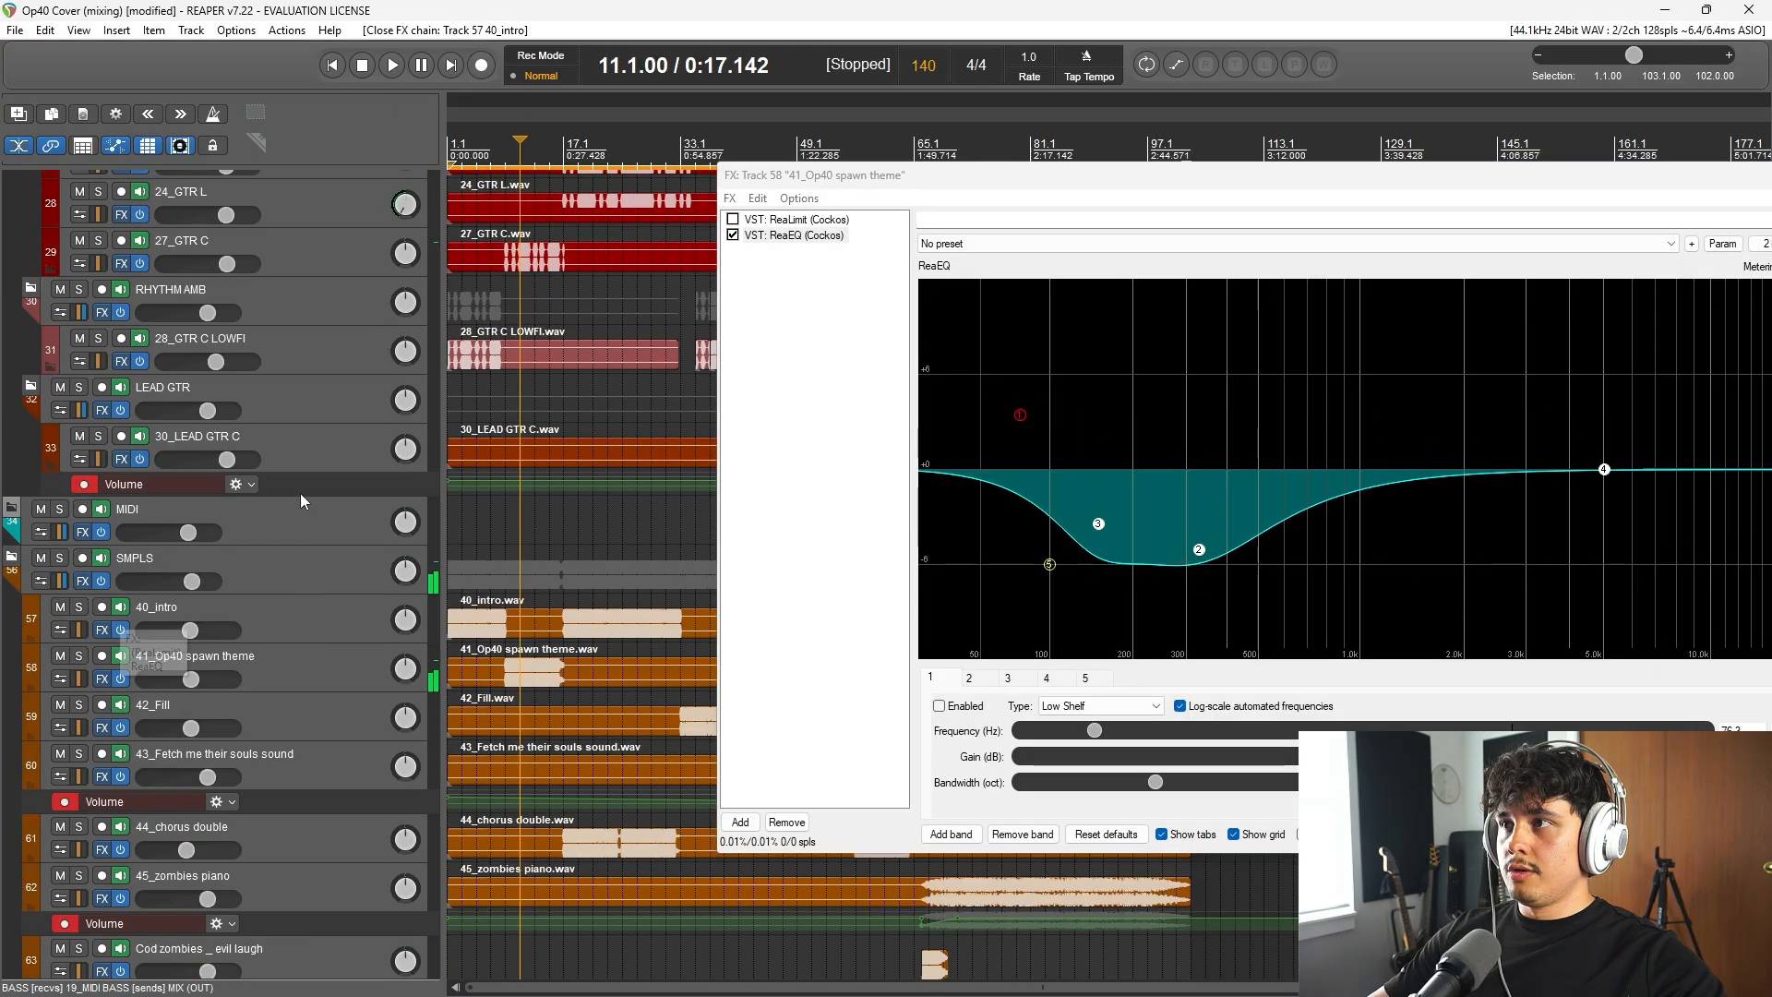
scroll(260, 507, "down", 3)
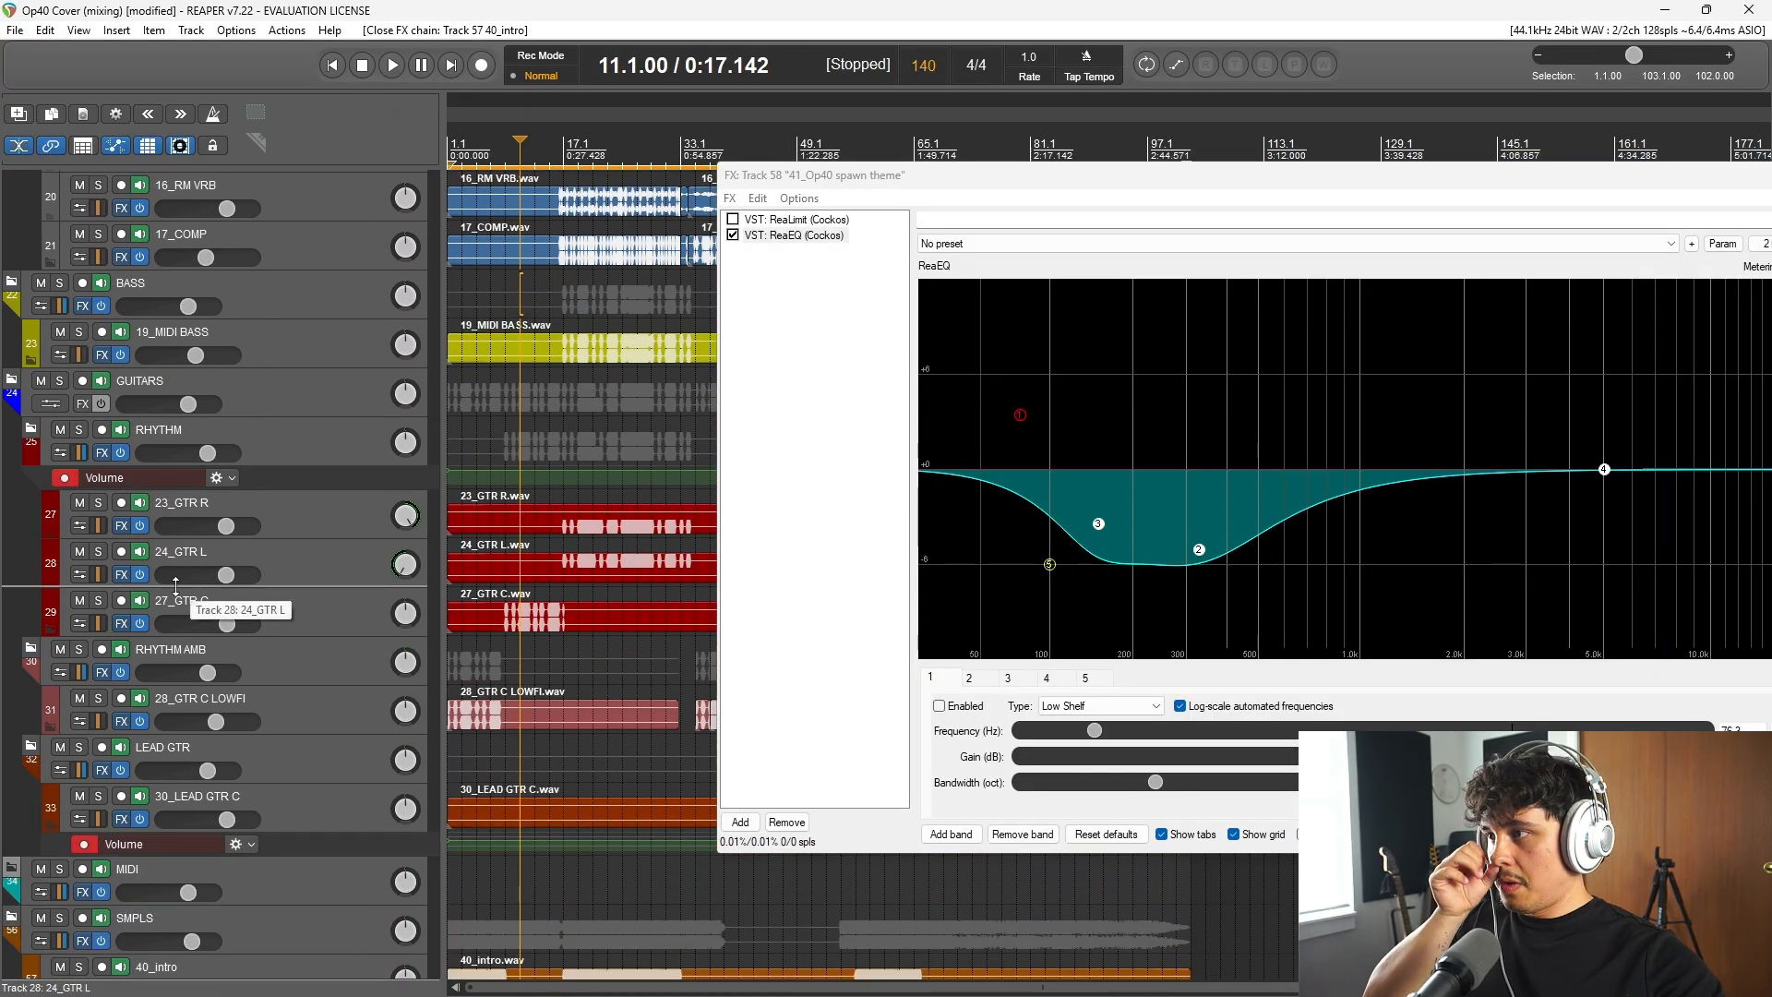
left_click(98, 699)
key("space")
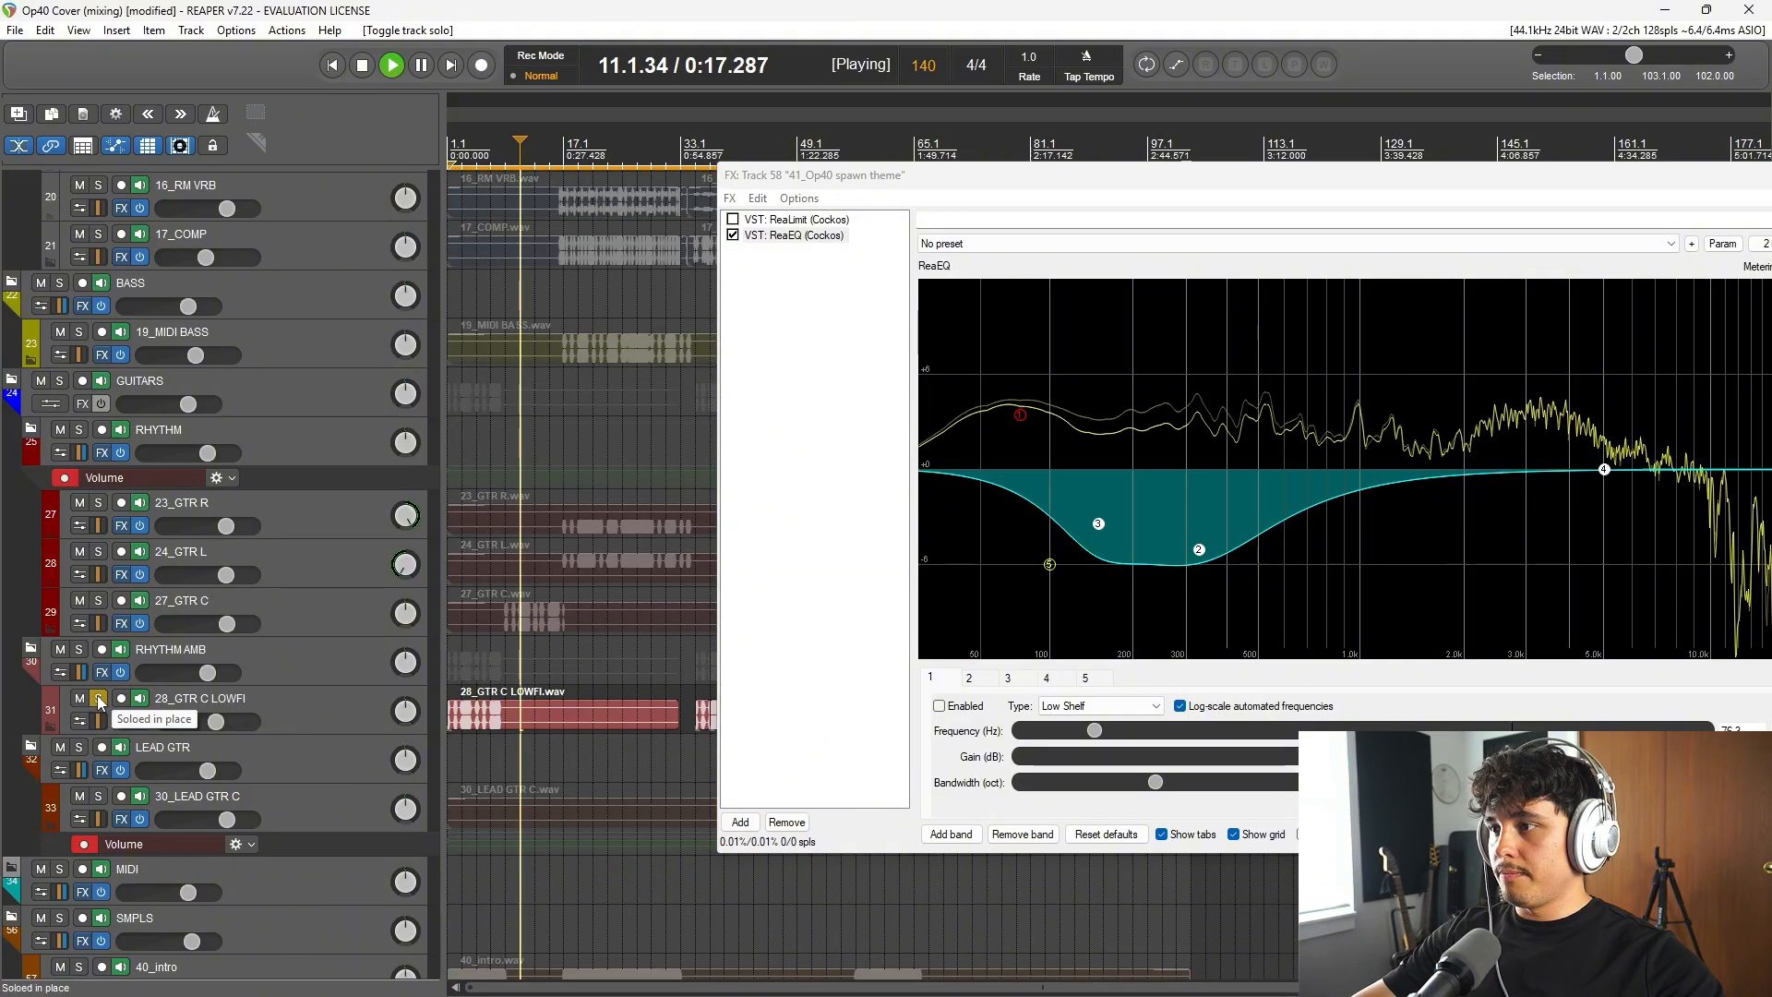
key("space")
left_click(99, 700)
scroll(572, 719, "down", 2)
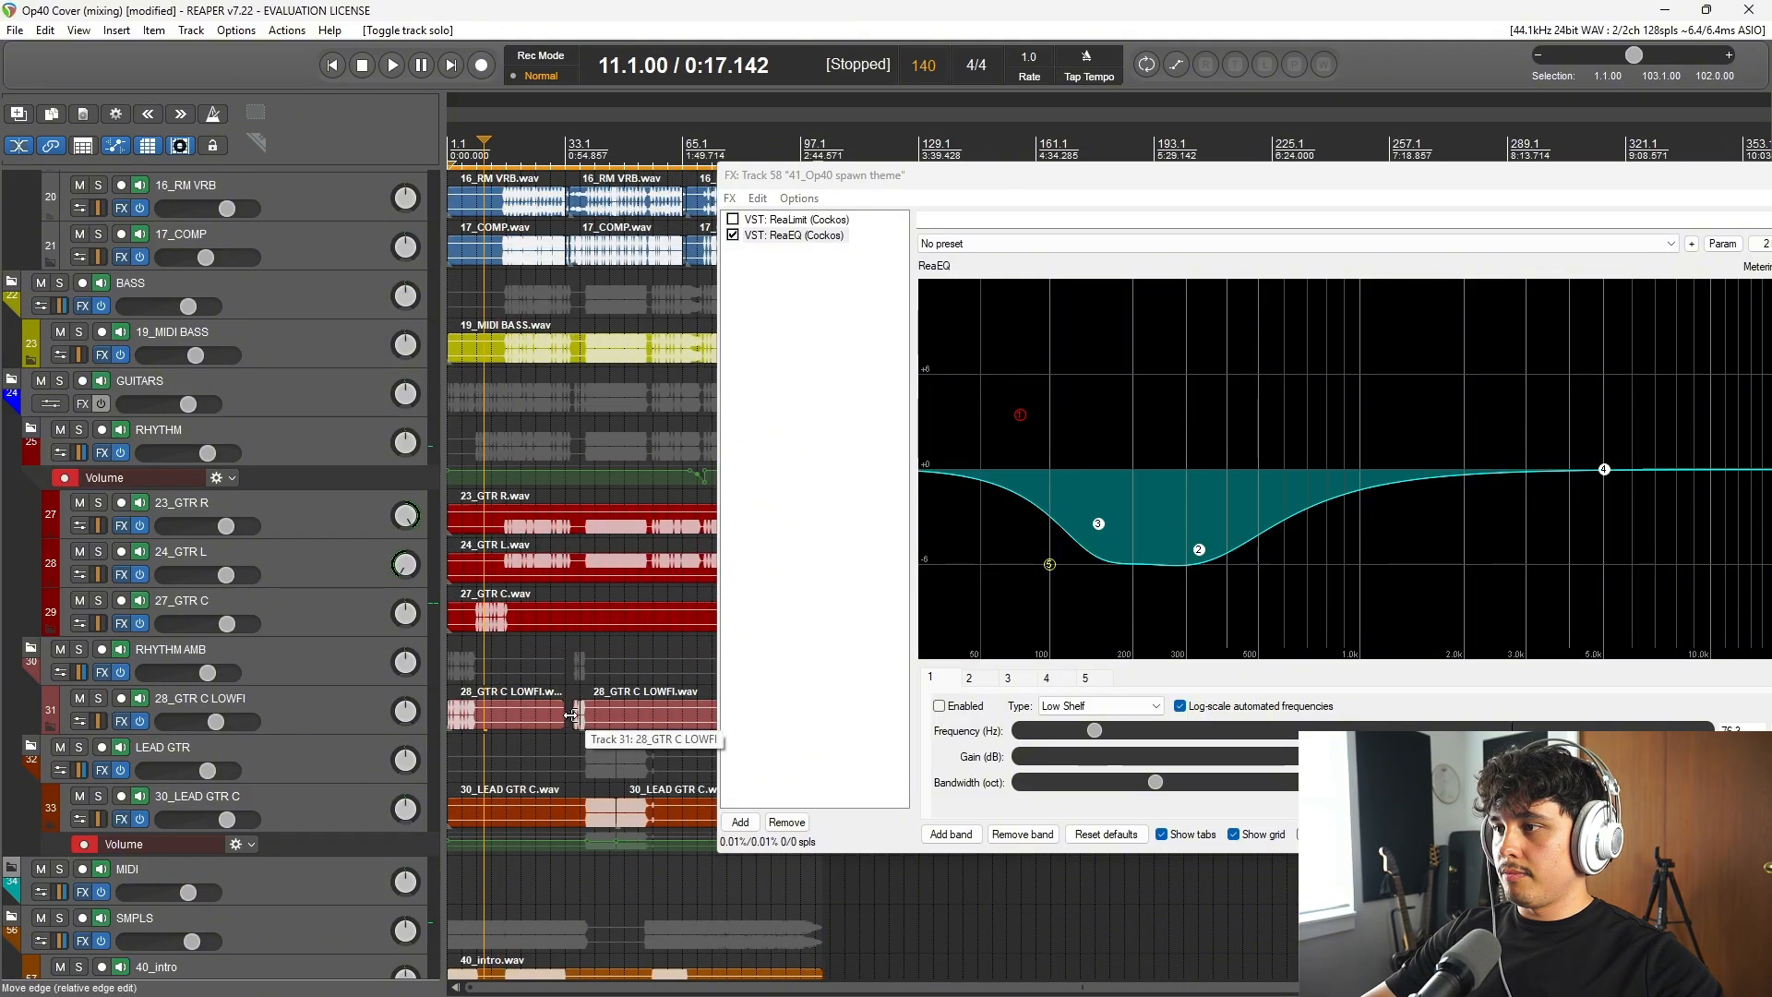
Step: Solo the RHYTHM and SMPLS folders and start playback from bar 9
scroll(573, 719, "up", 2)
left_click(466, 770)
scroll(522, 791, "up", 3)
scroll(522, 791, "down", 1)
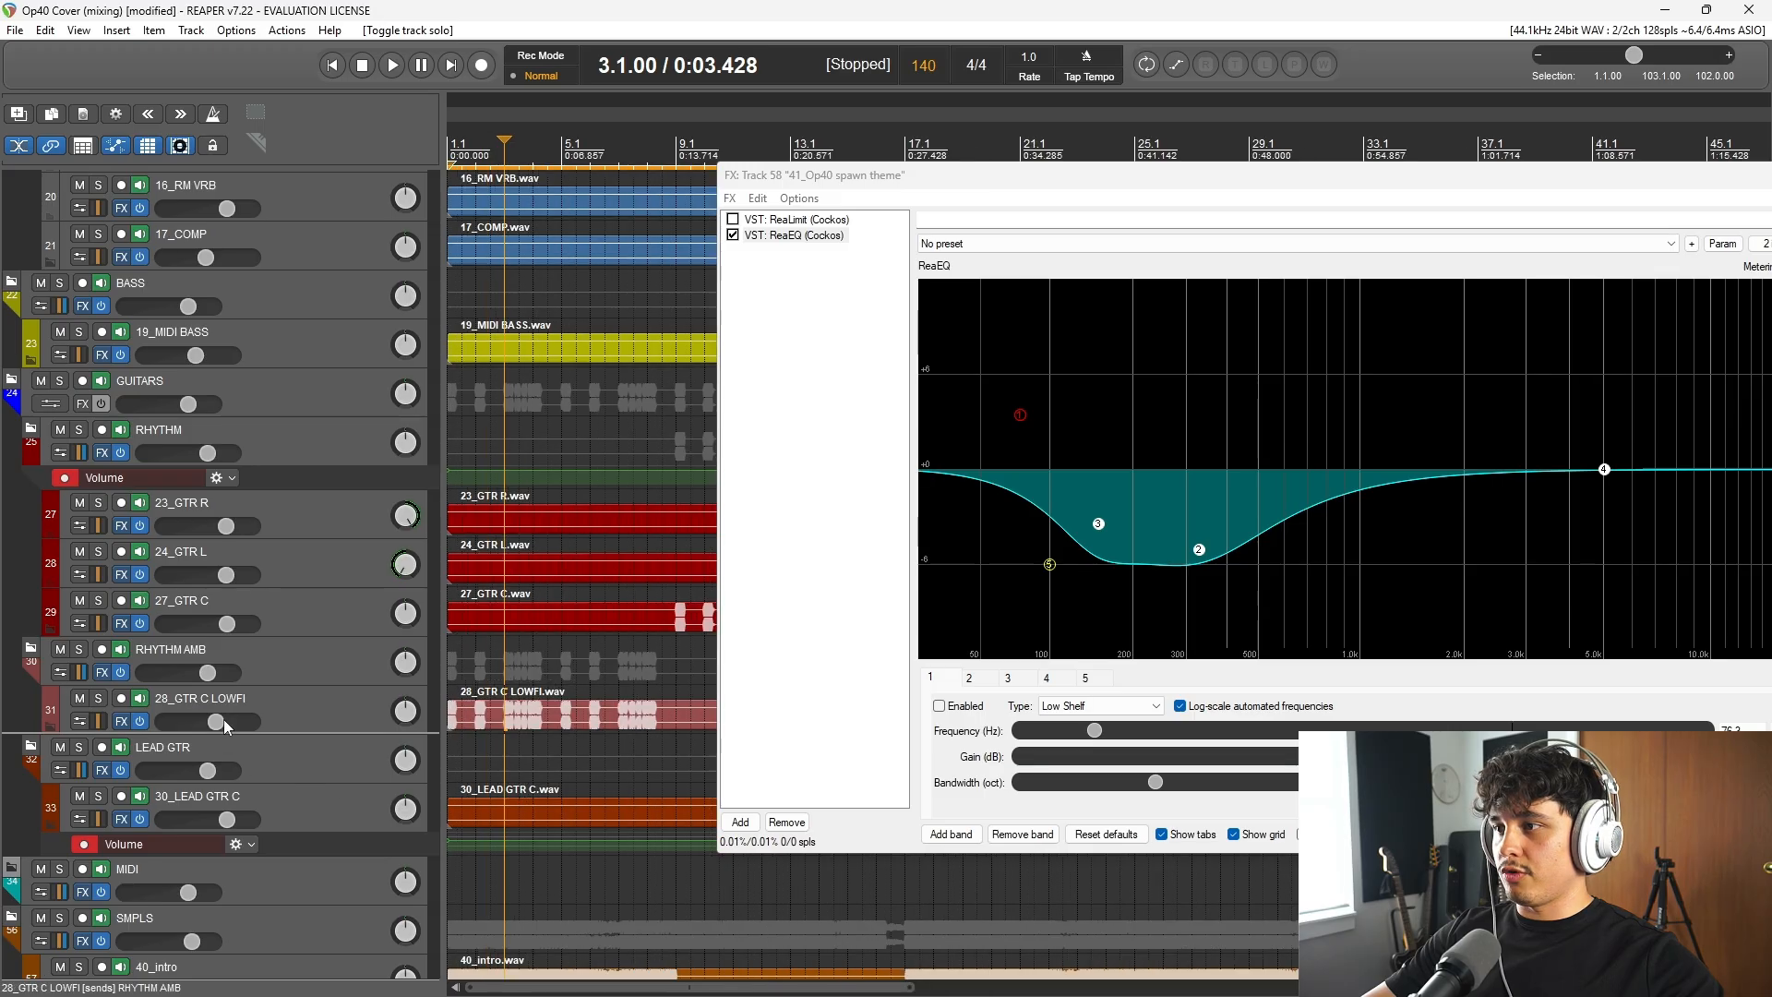
scroll(591, 780, "down", 3)
left_click(571, 168)
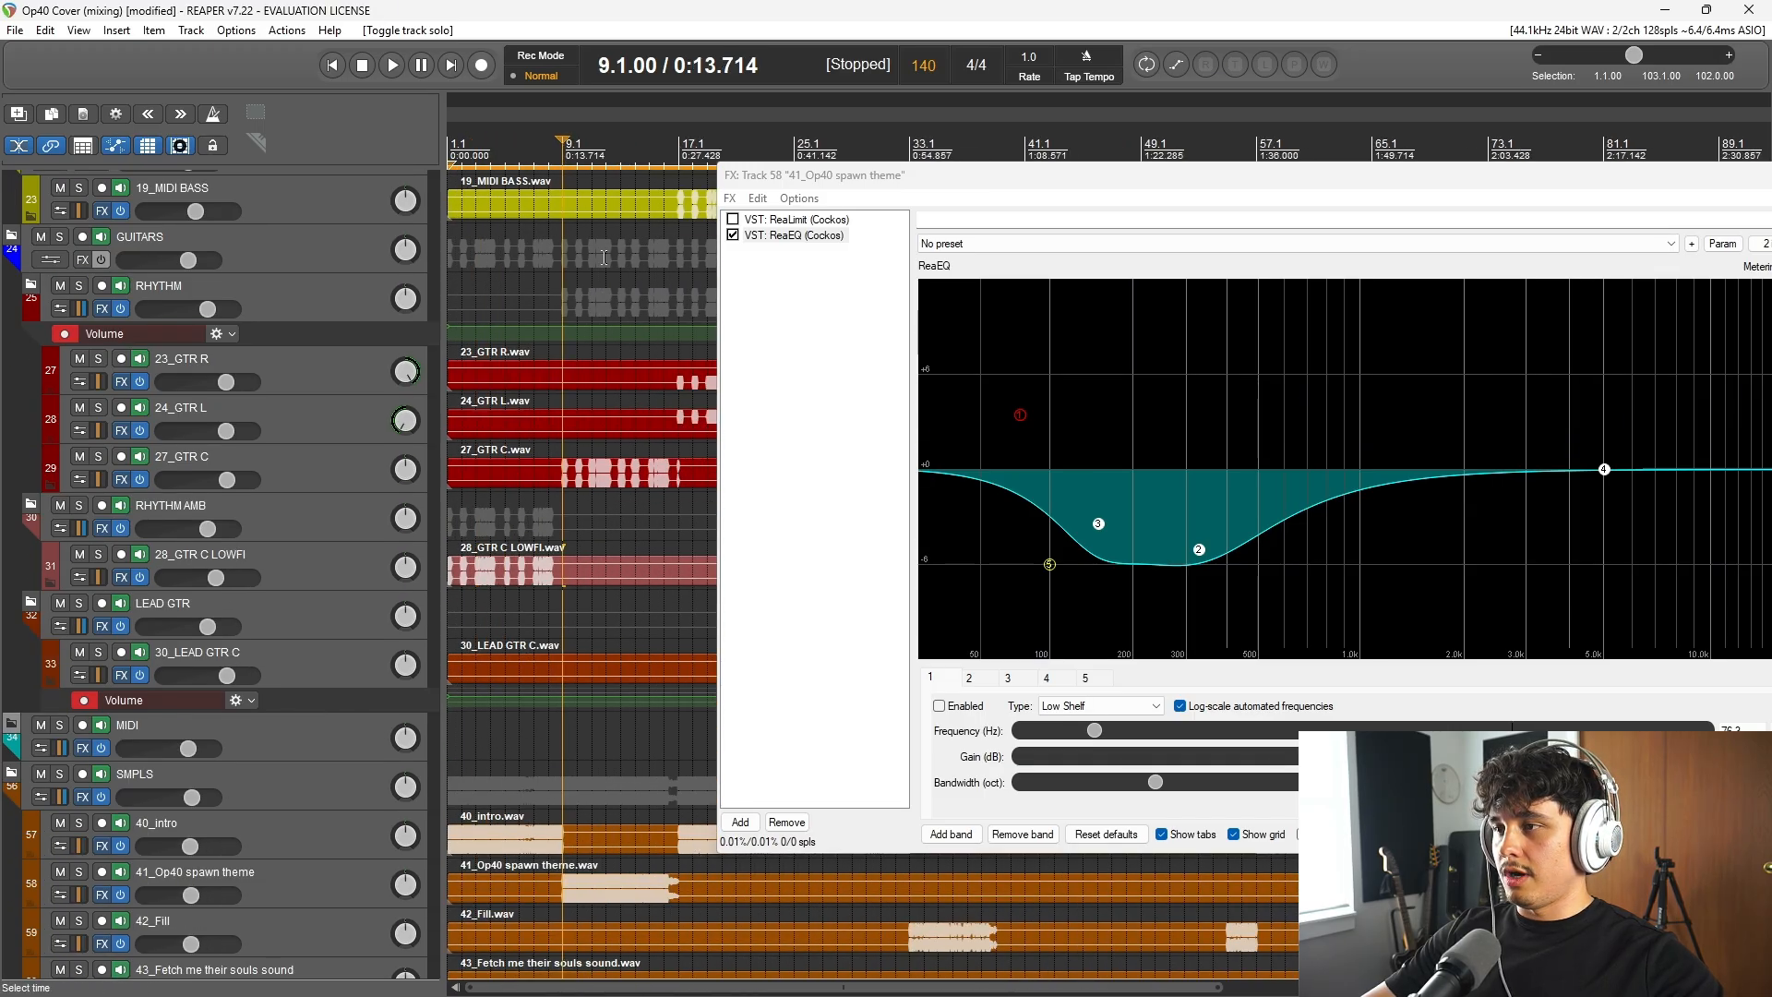
left_click(85, 288)
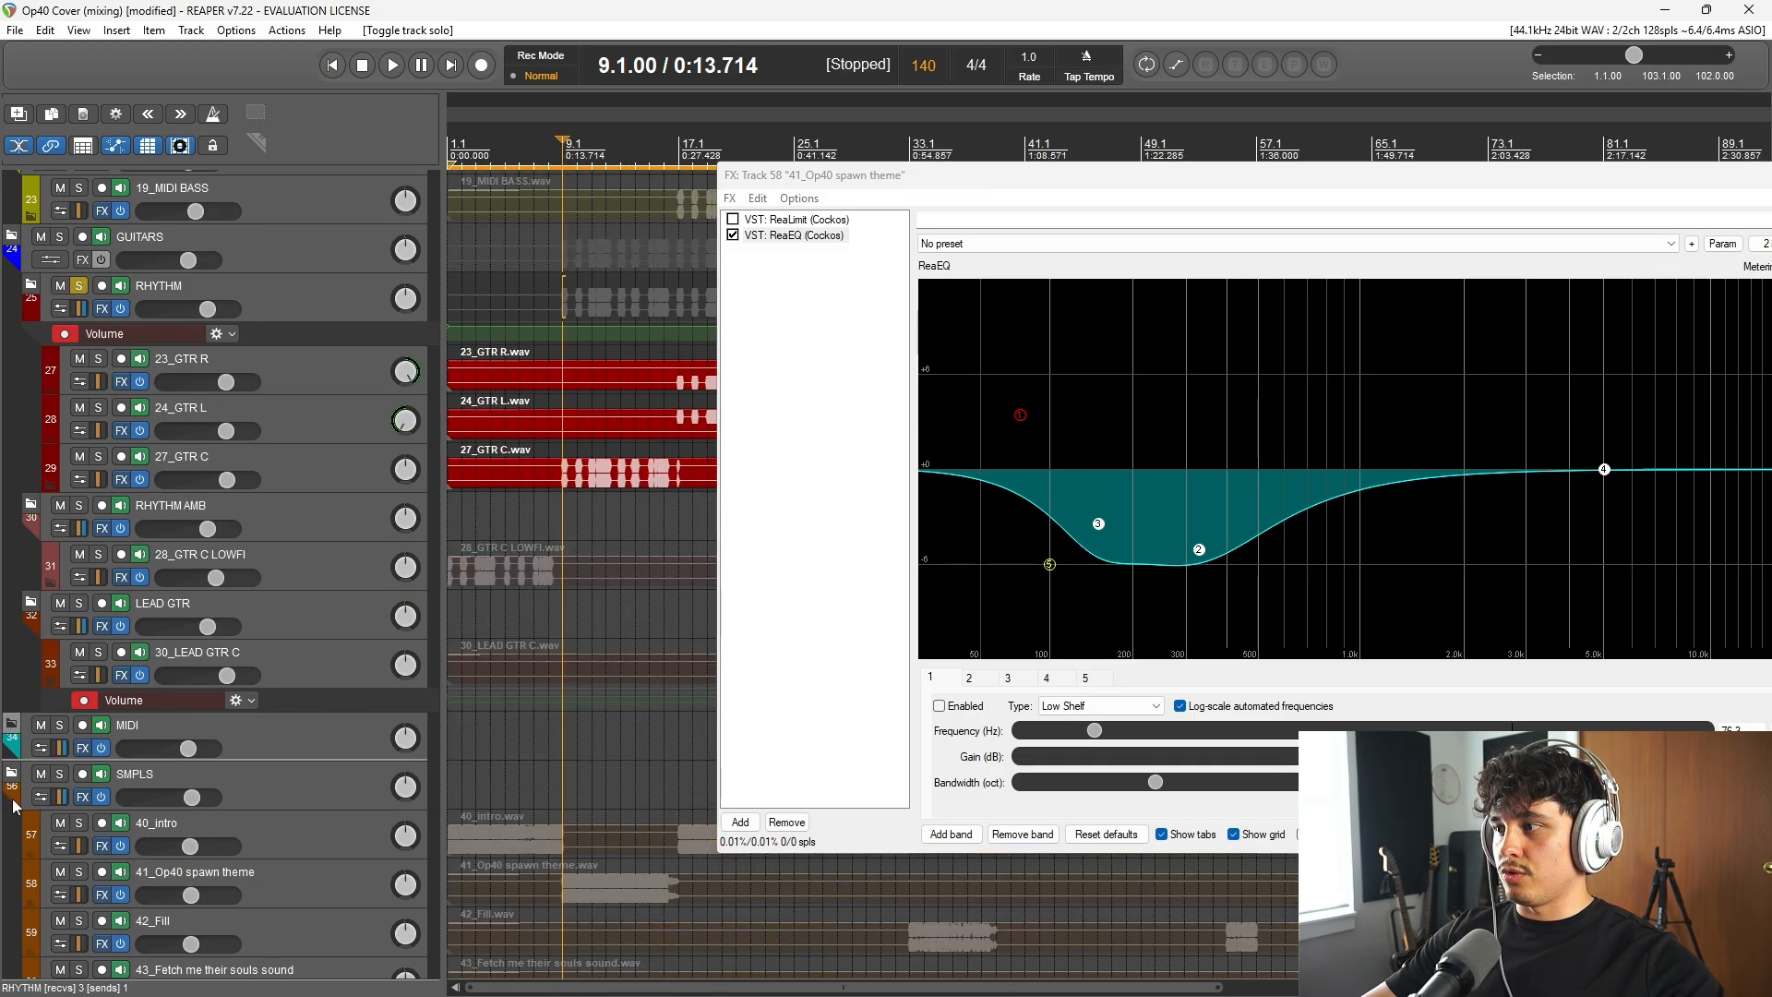
left_click(59, 774)
key("space")
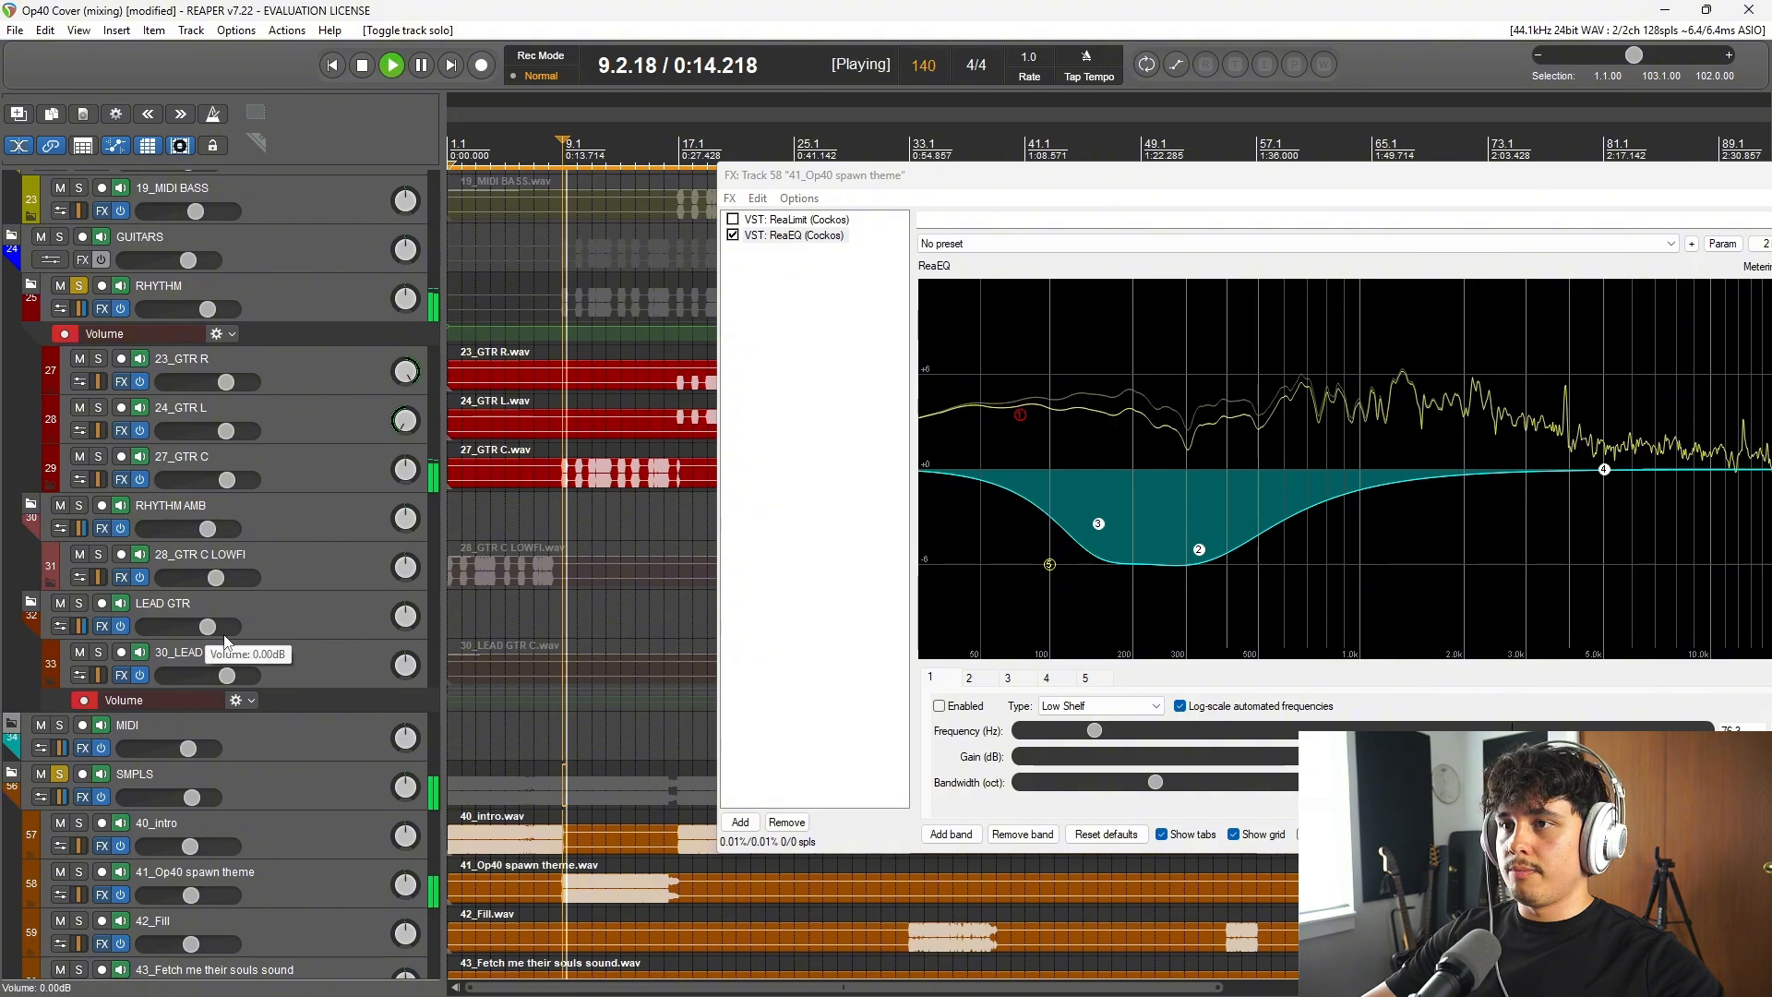
Step: Compare the 41_Op40 spawn theme track with ReaEQ bypassed and enabled against the rhythm guitars, and stop playback
left_click(733, 235)
left_click(733, 235)
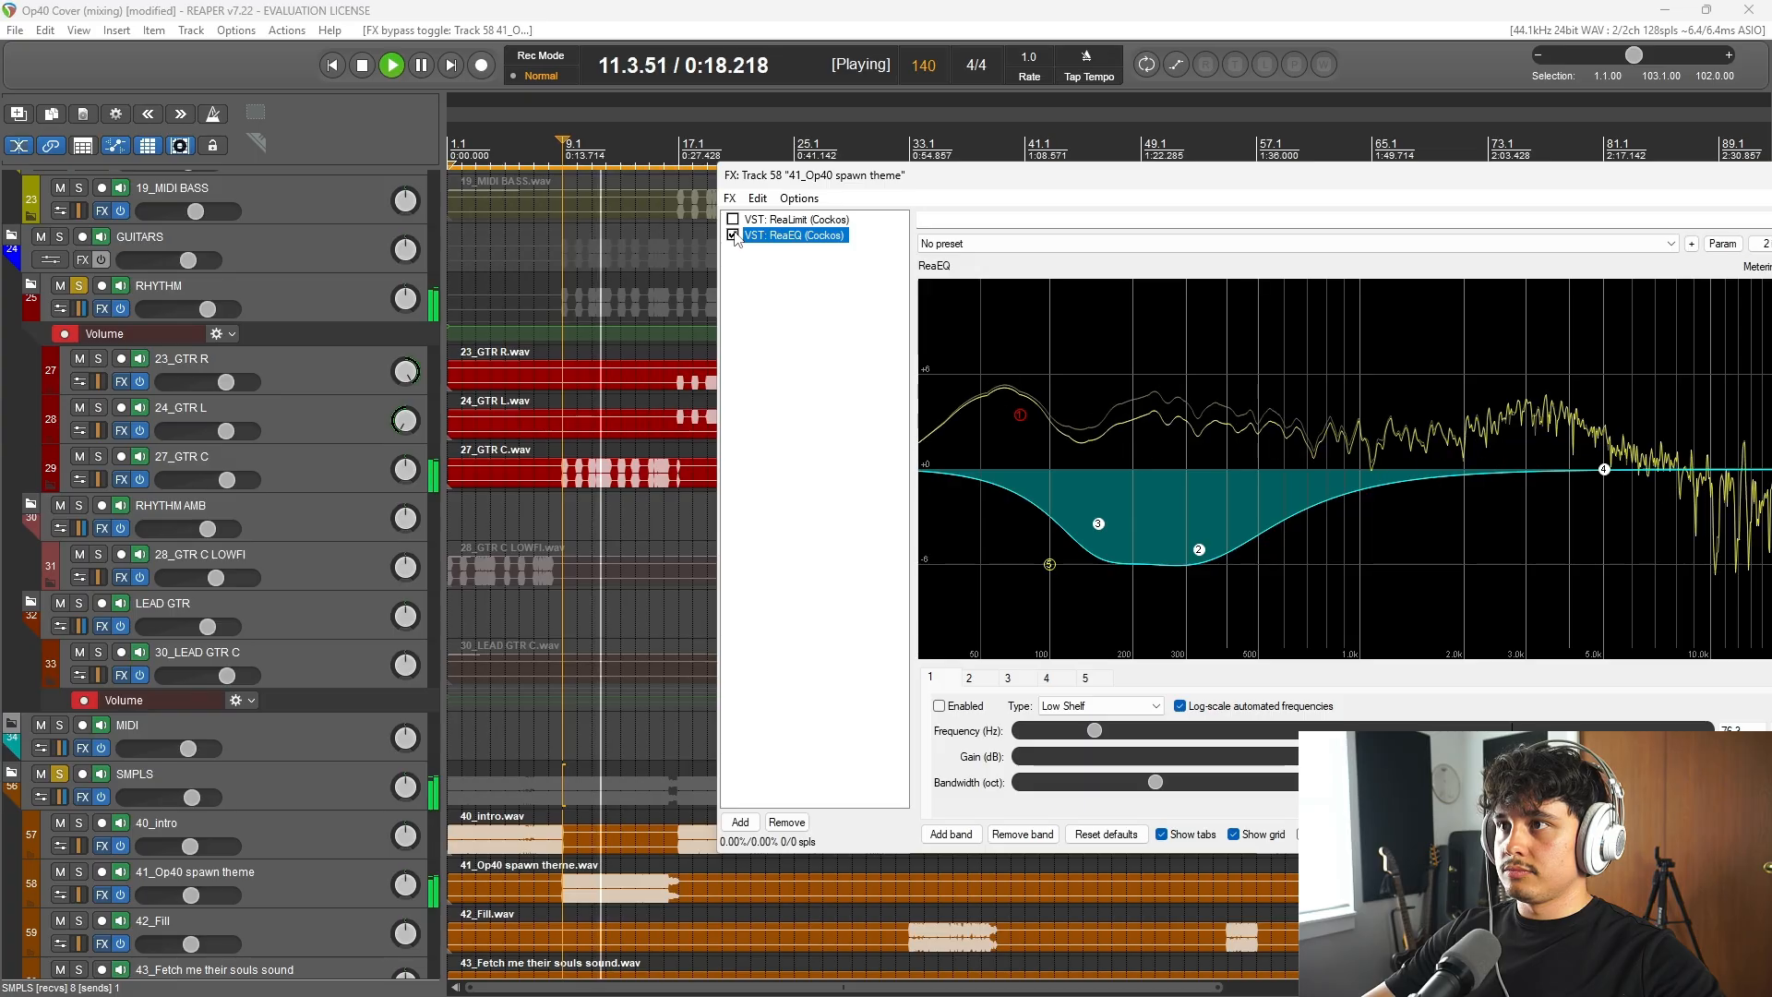
key("space")
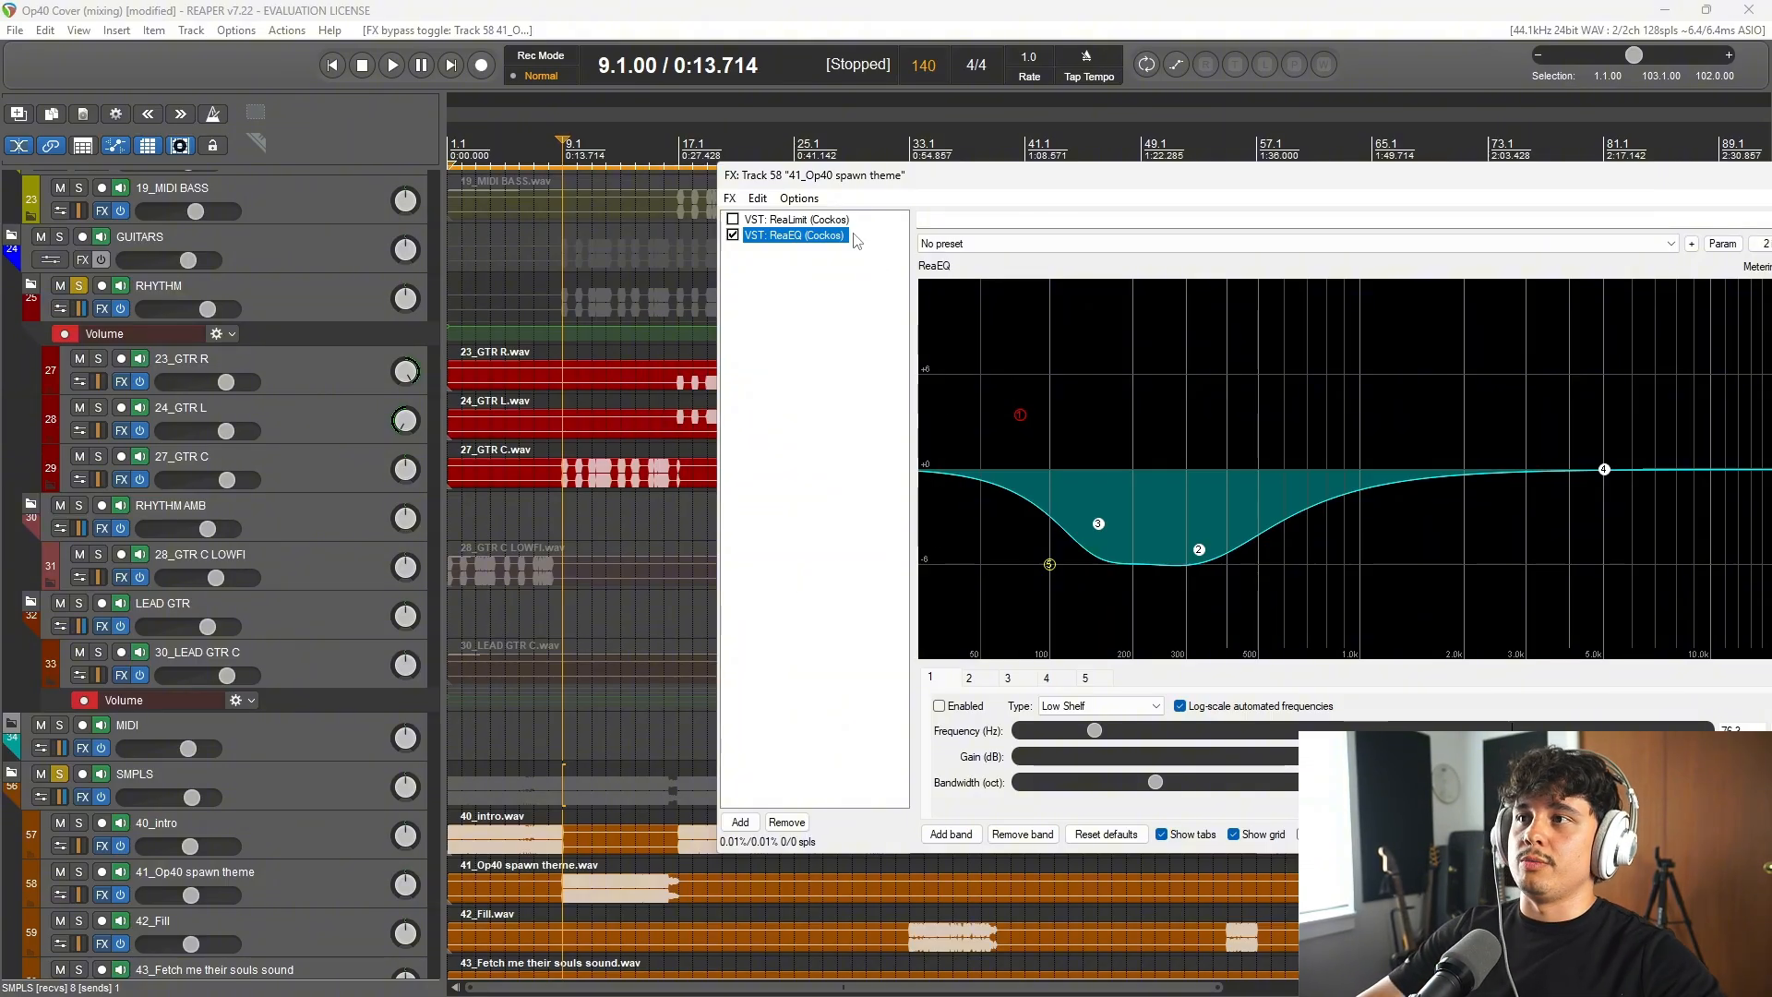
Step: Unsolo the RHYTHM folder, play the samples alone from bar 9, close the spawn theme effects chain and stop playback
left_click(80, 287)
key("space")
scroll(101, 729, "down", 3)
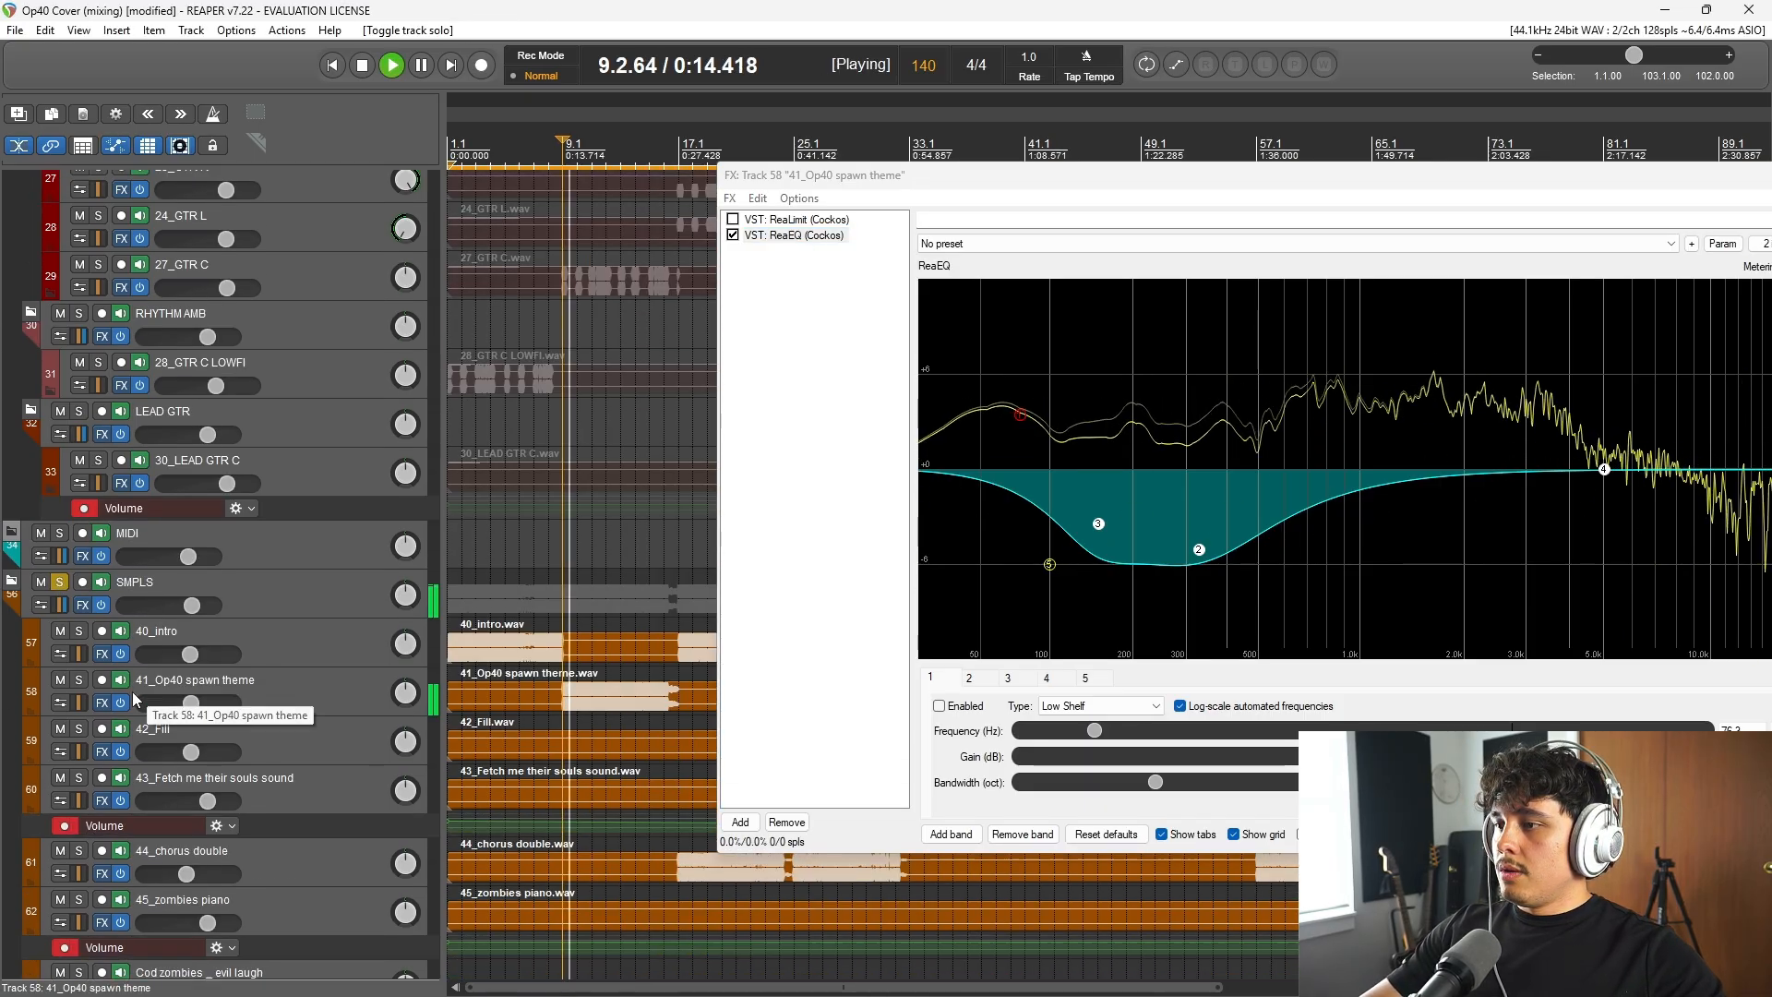
left_click_drag(1391, 185, 1044, 187)
left_click(1527, 179)
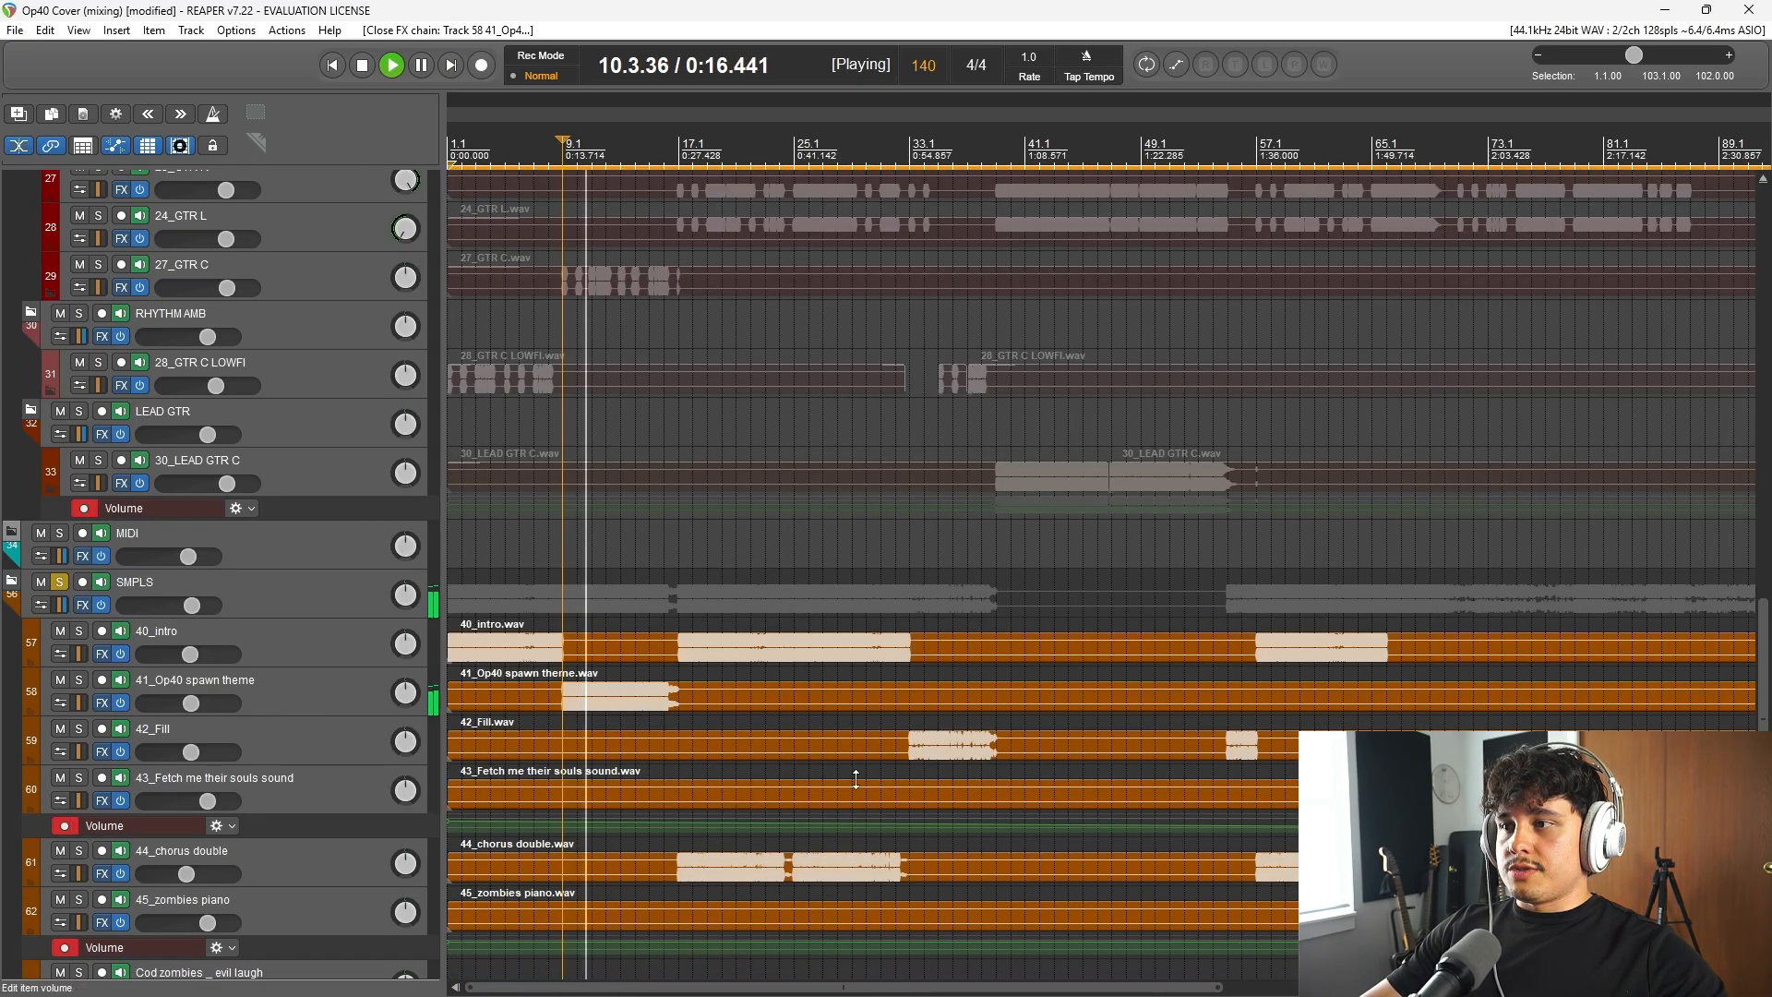
key("space")
Step: Inspect the effects chain of the 42_Fill track and close it
left_click(102, 752)
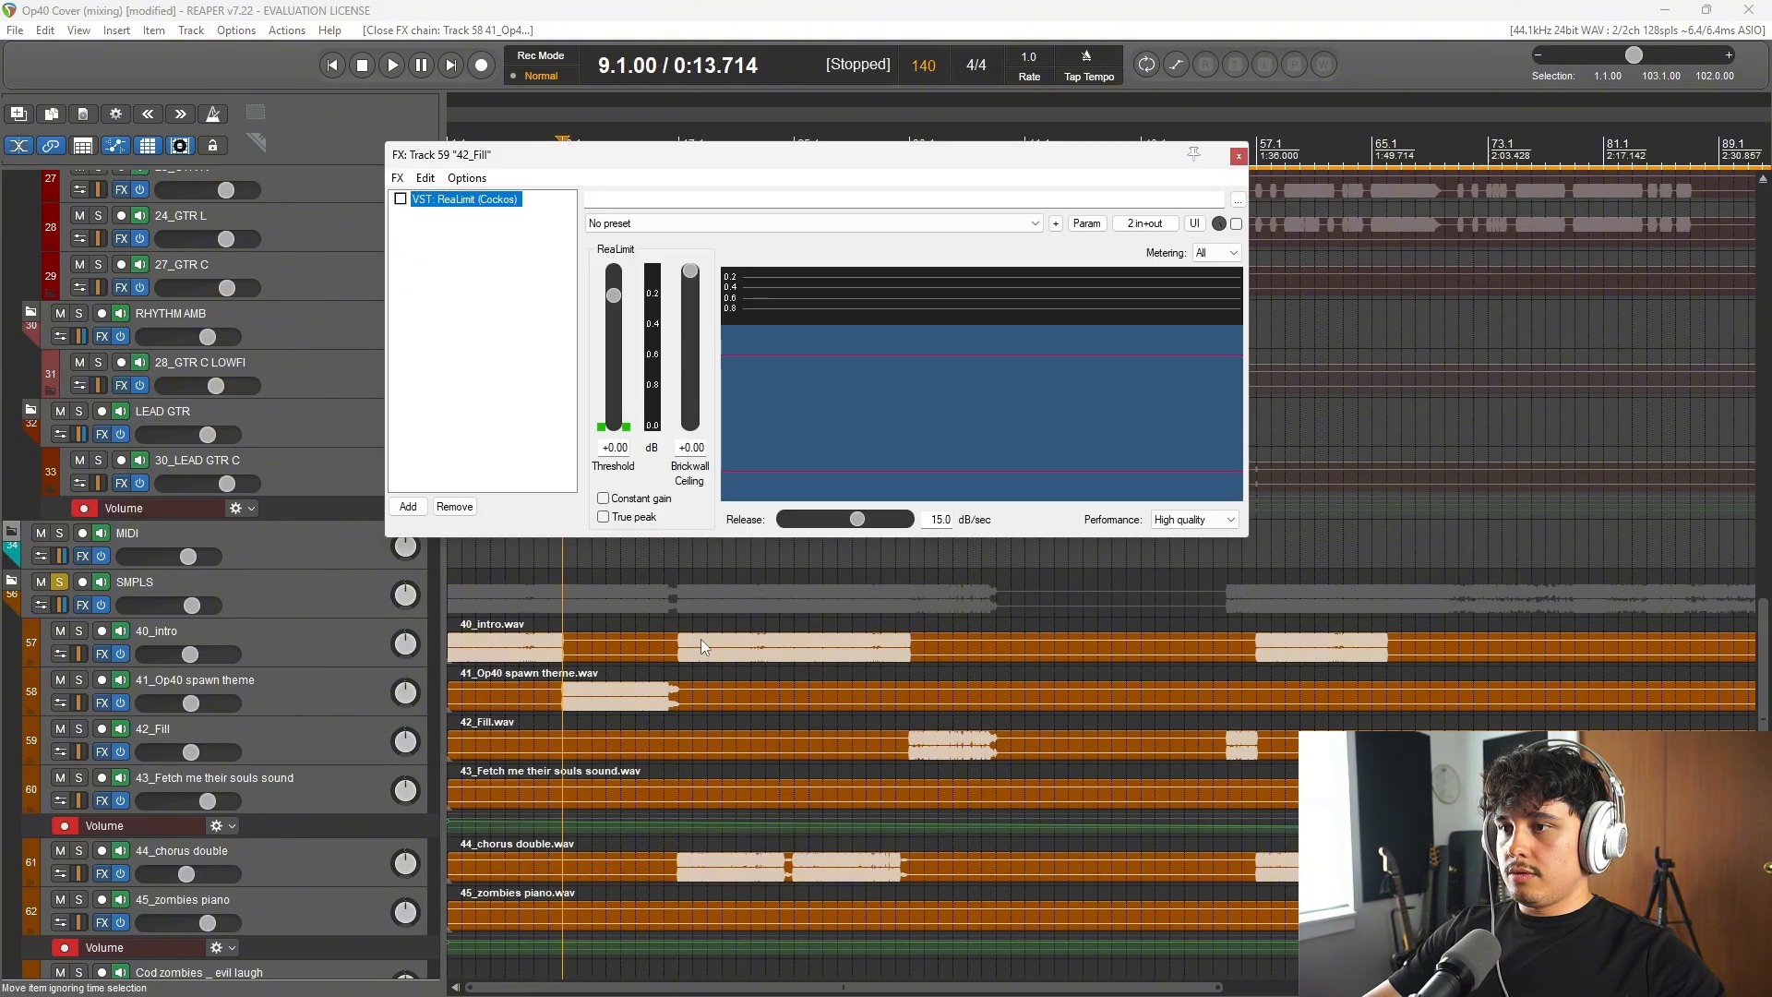
left_click(1240, 158)
Step: Open Howard Benson Vocals on the 43_Fetch me their souls sound track and watch it while playing from bar 67, stopping playback
scroll(738, 536, "down", 3)
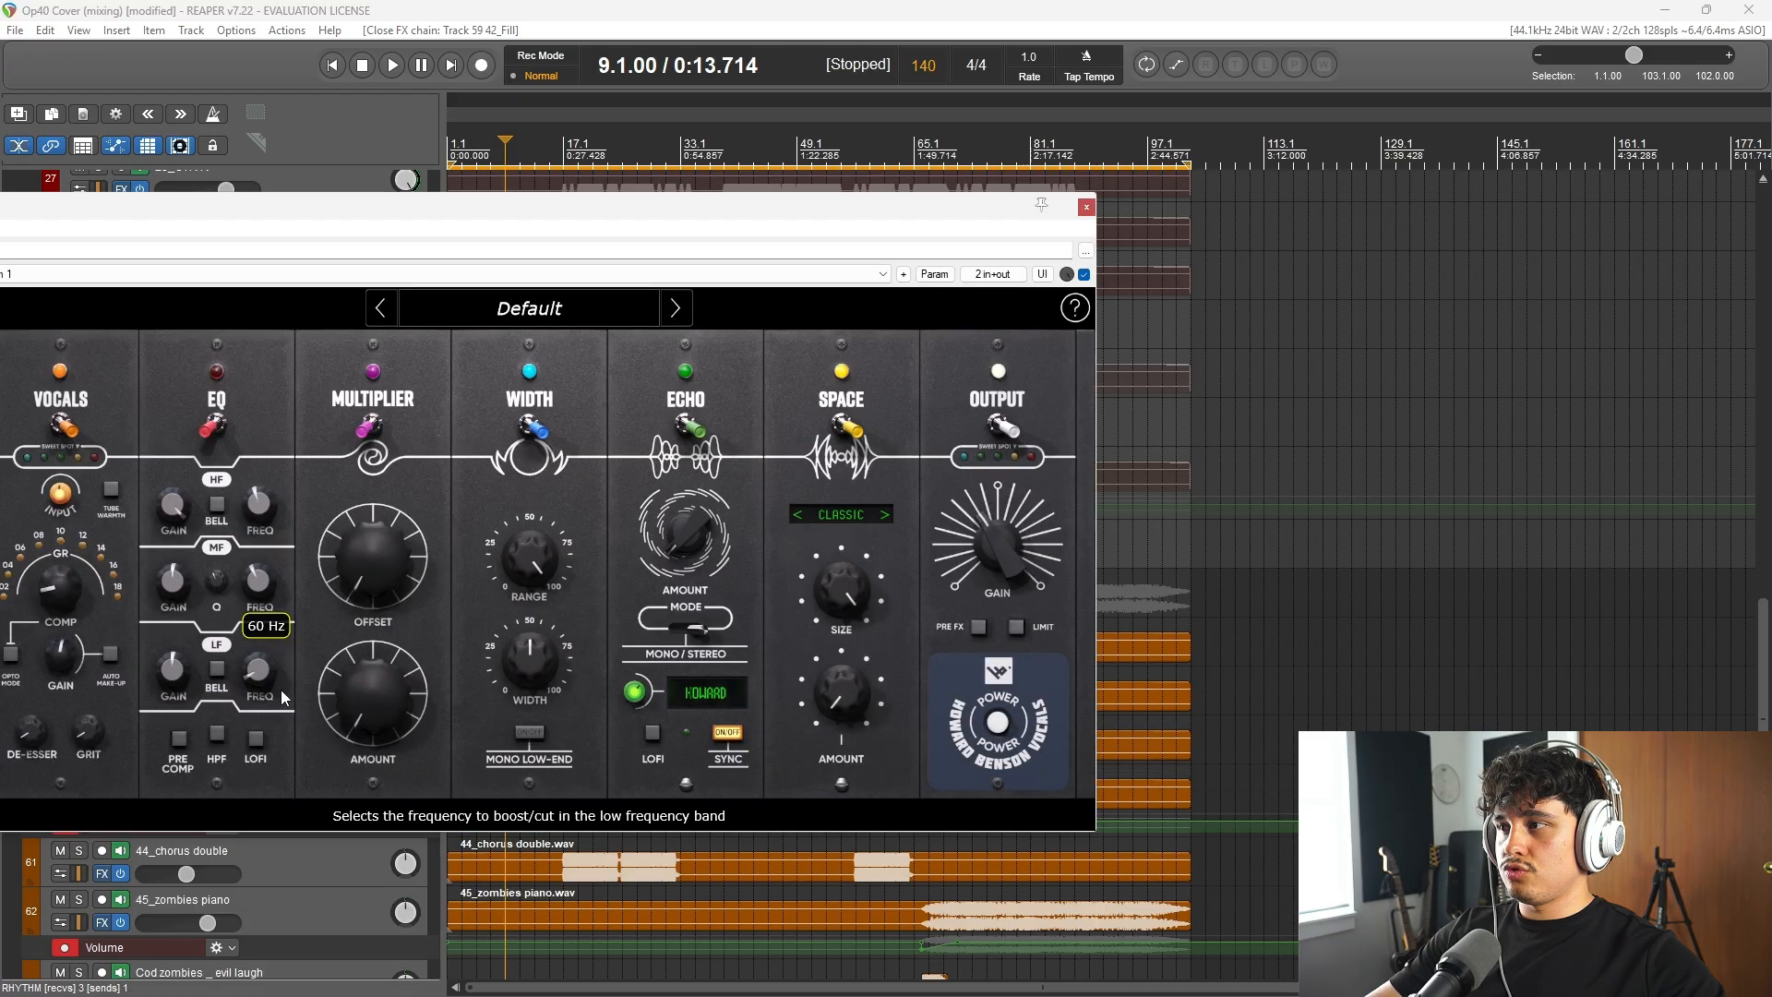
left_click_drag(494, 215, 1073, 739)
scroll(211, 606, "down", 4)
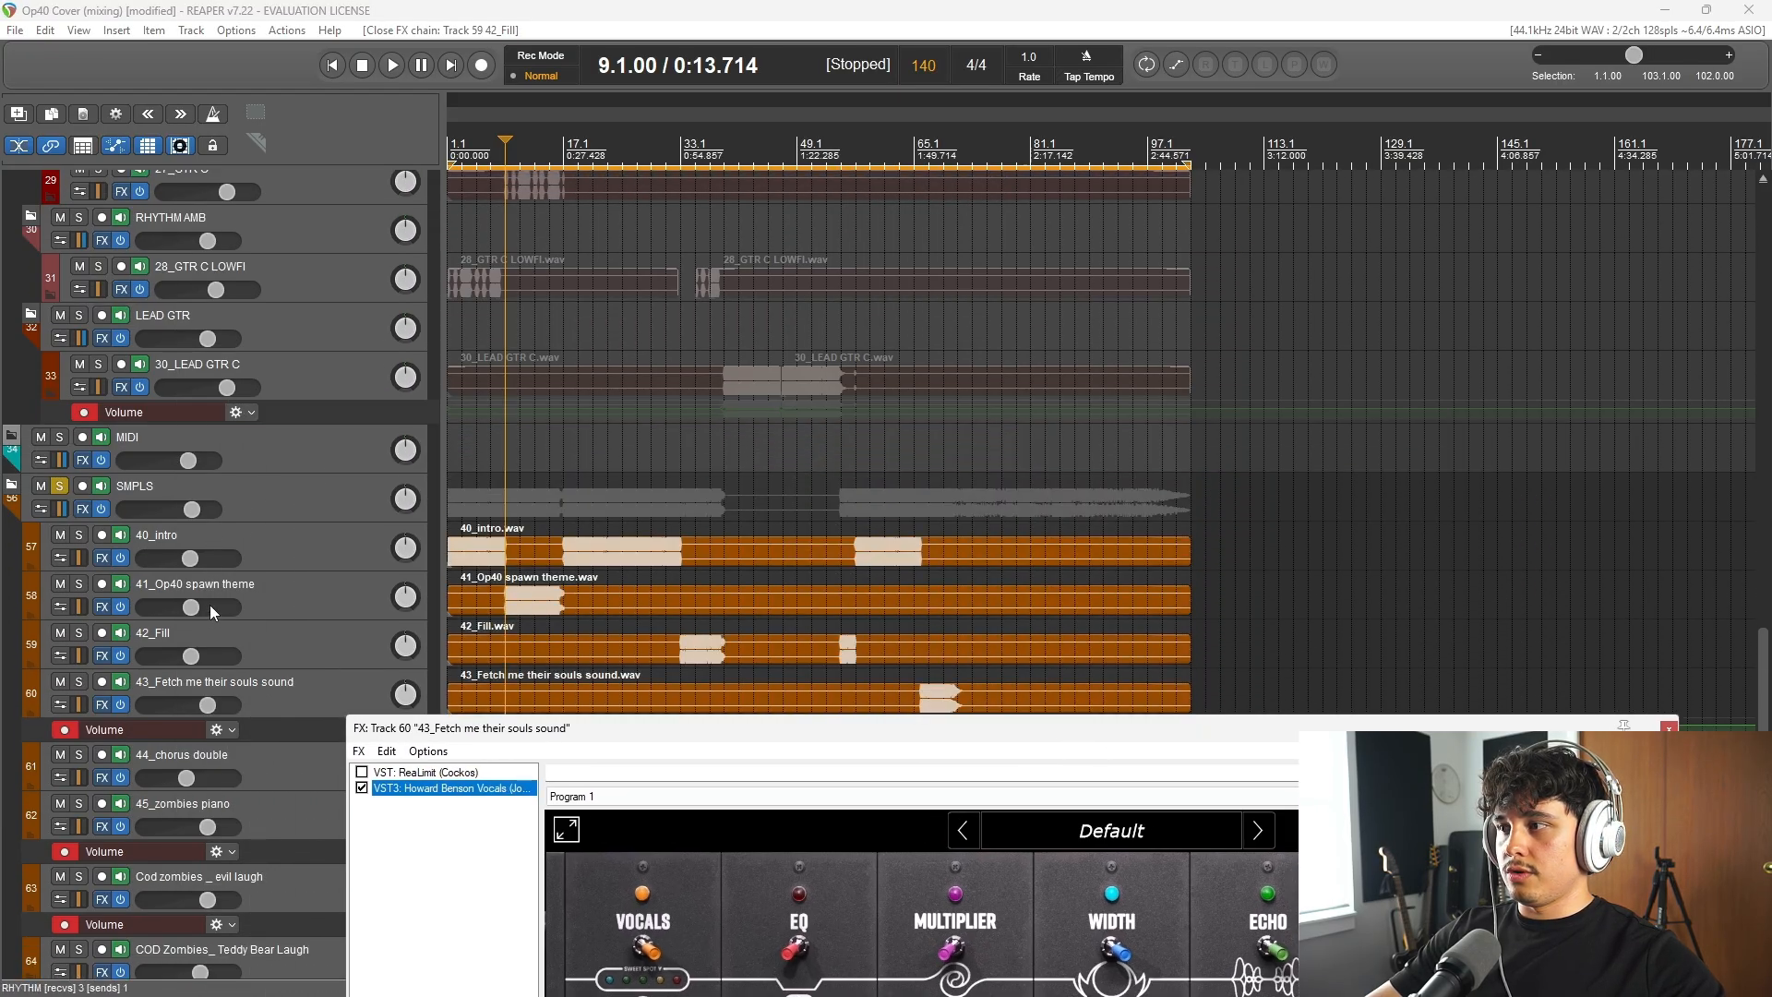
left_click(932, 141)
key("space")
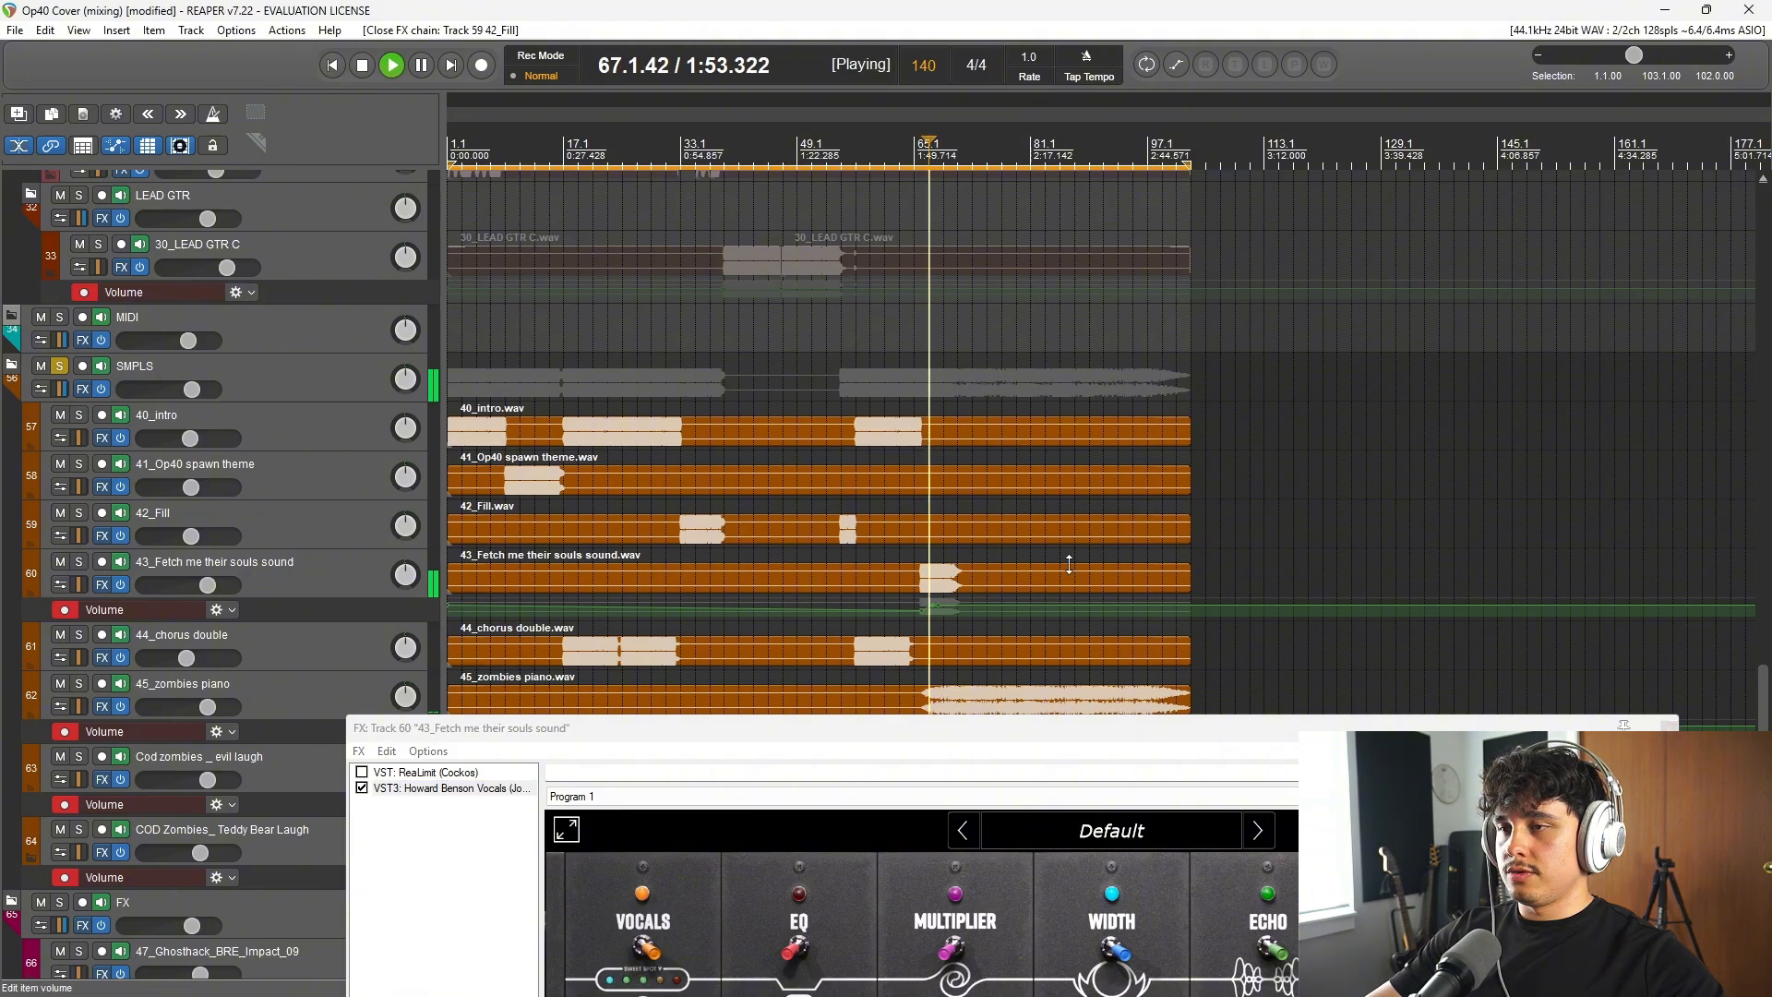
scroll(839, 415, "up", 4)
left_click_drag(1119, 734, 1152, 236)
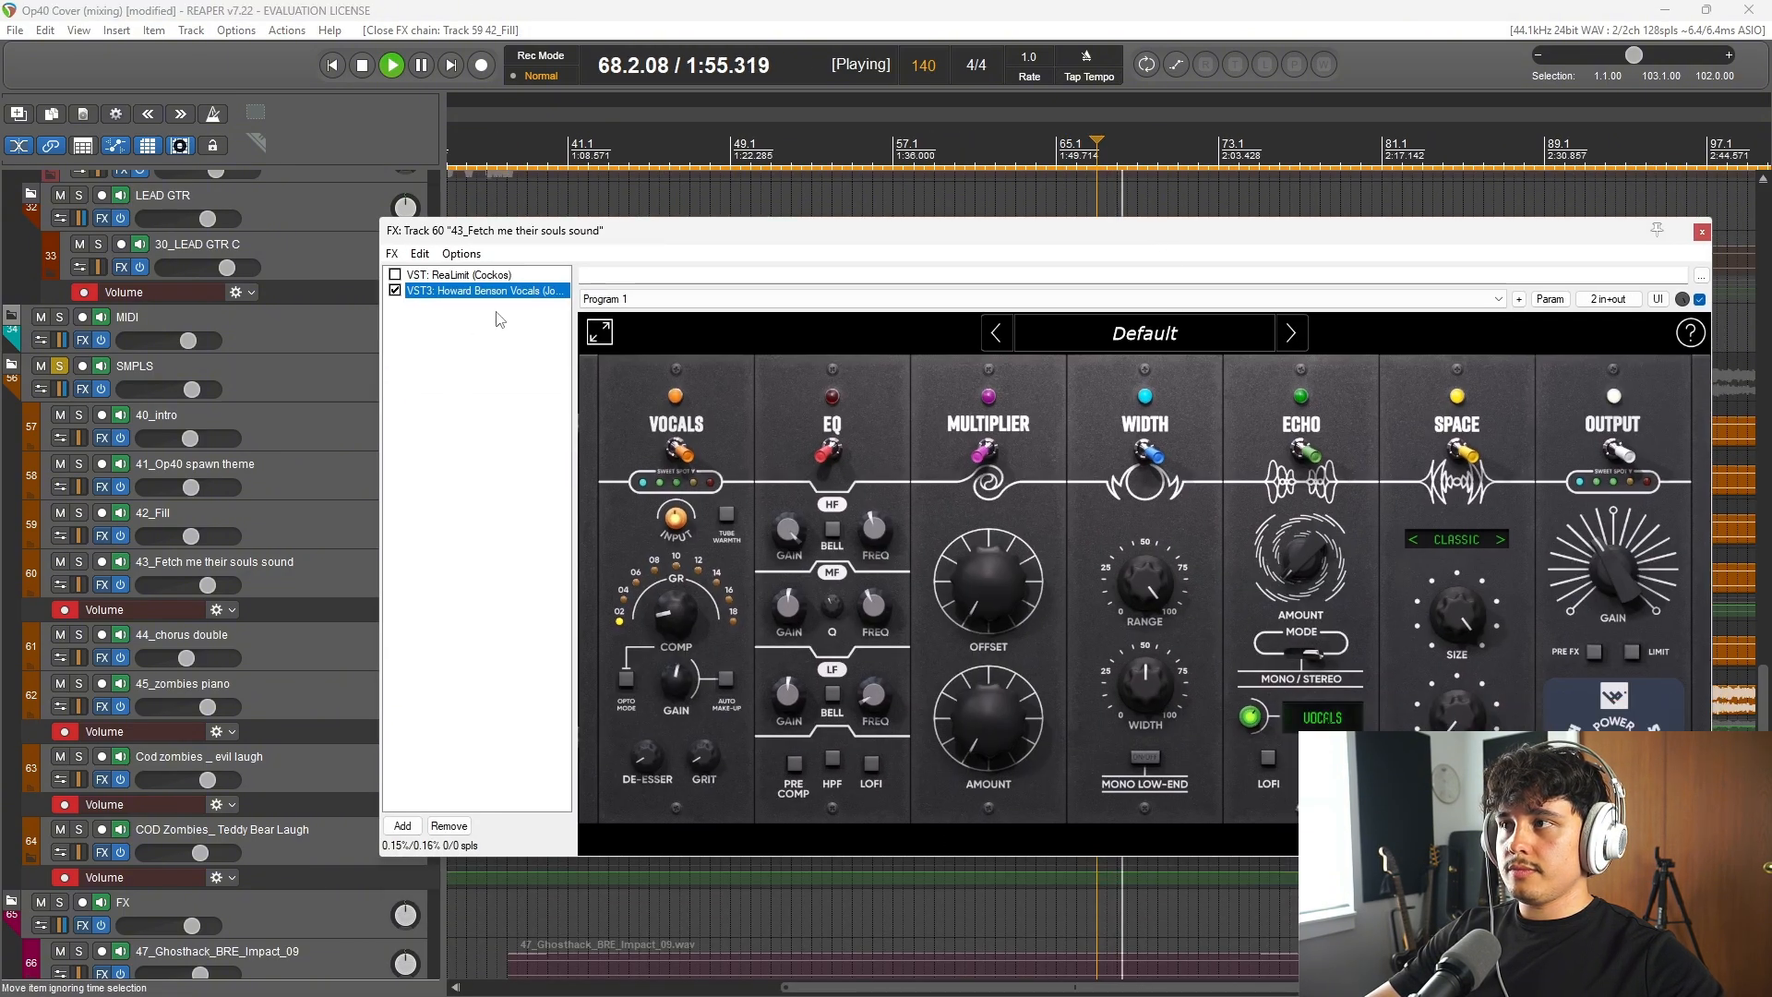
key("space")
Step: Compare the 43_Fetch me their souls sound track with the plugin's Vocals module disabled and enabled, stopping playback after each audition
left_click_drag(884, 238, 681, 226)
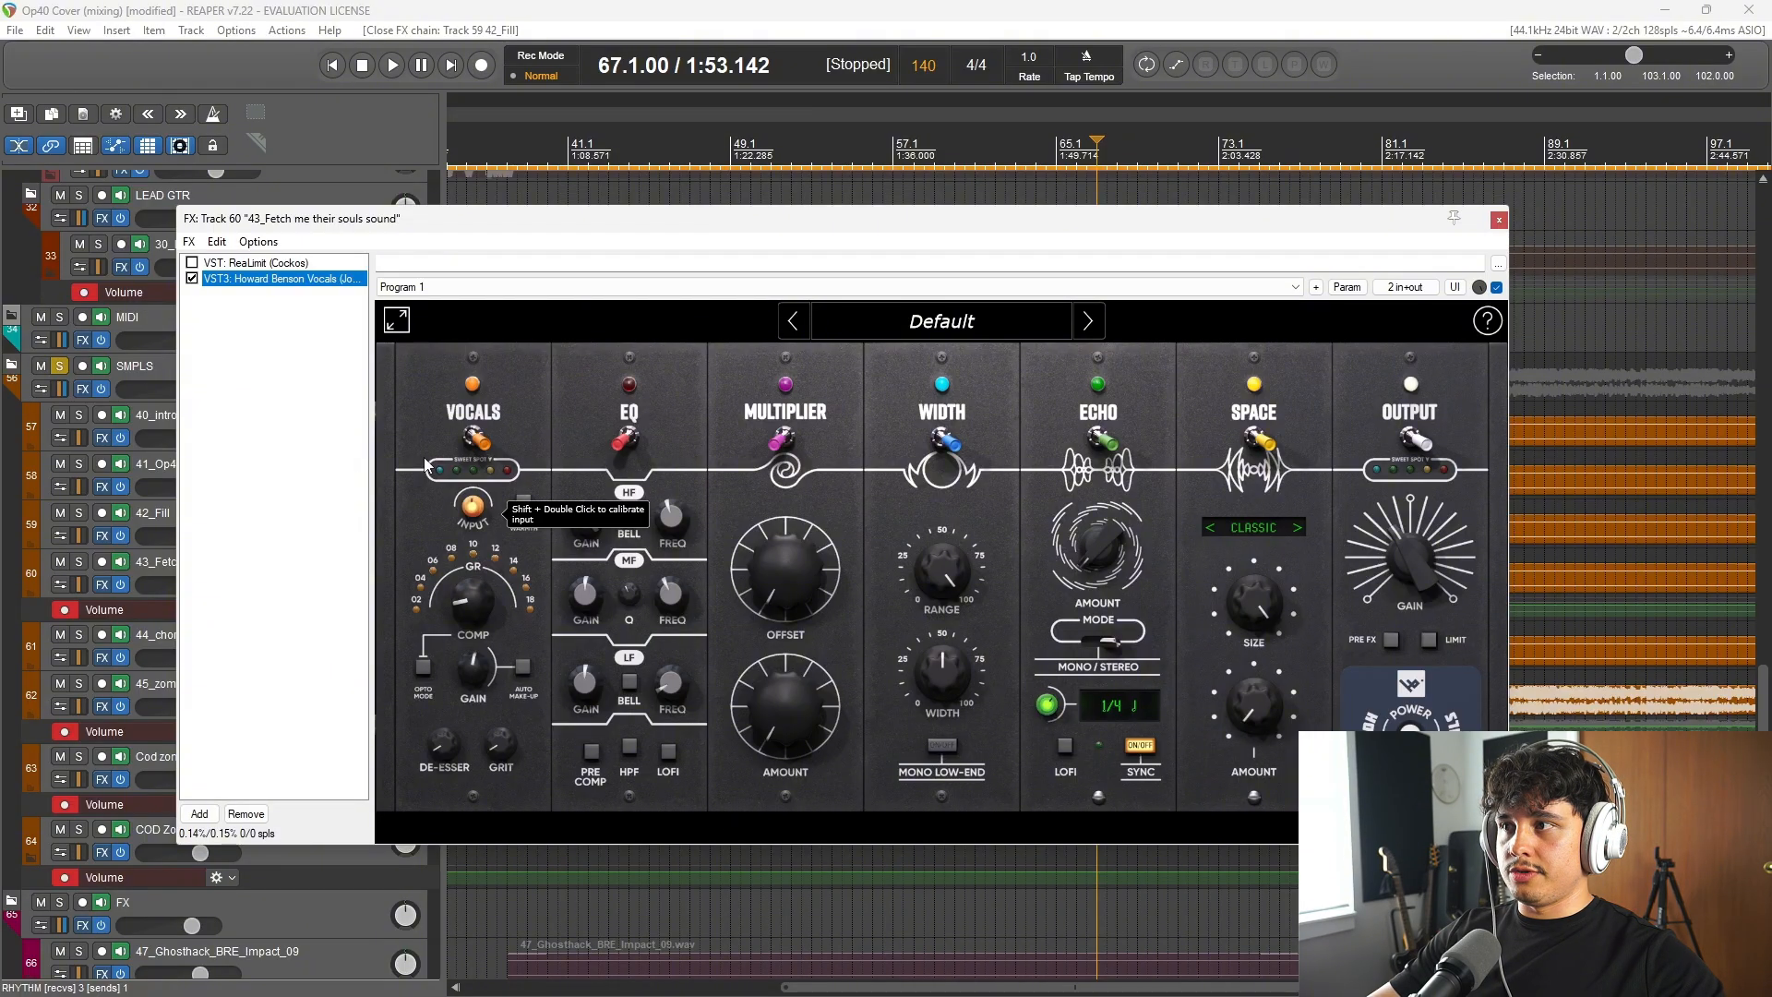
mouse_move(471, 644)
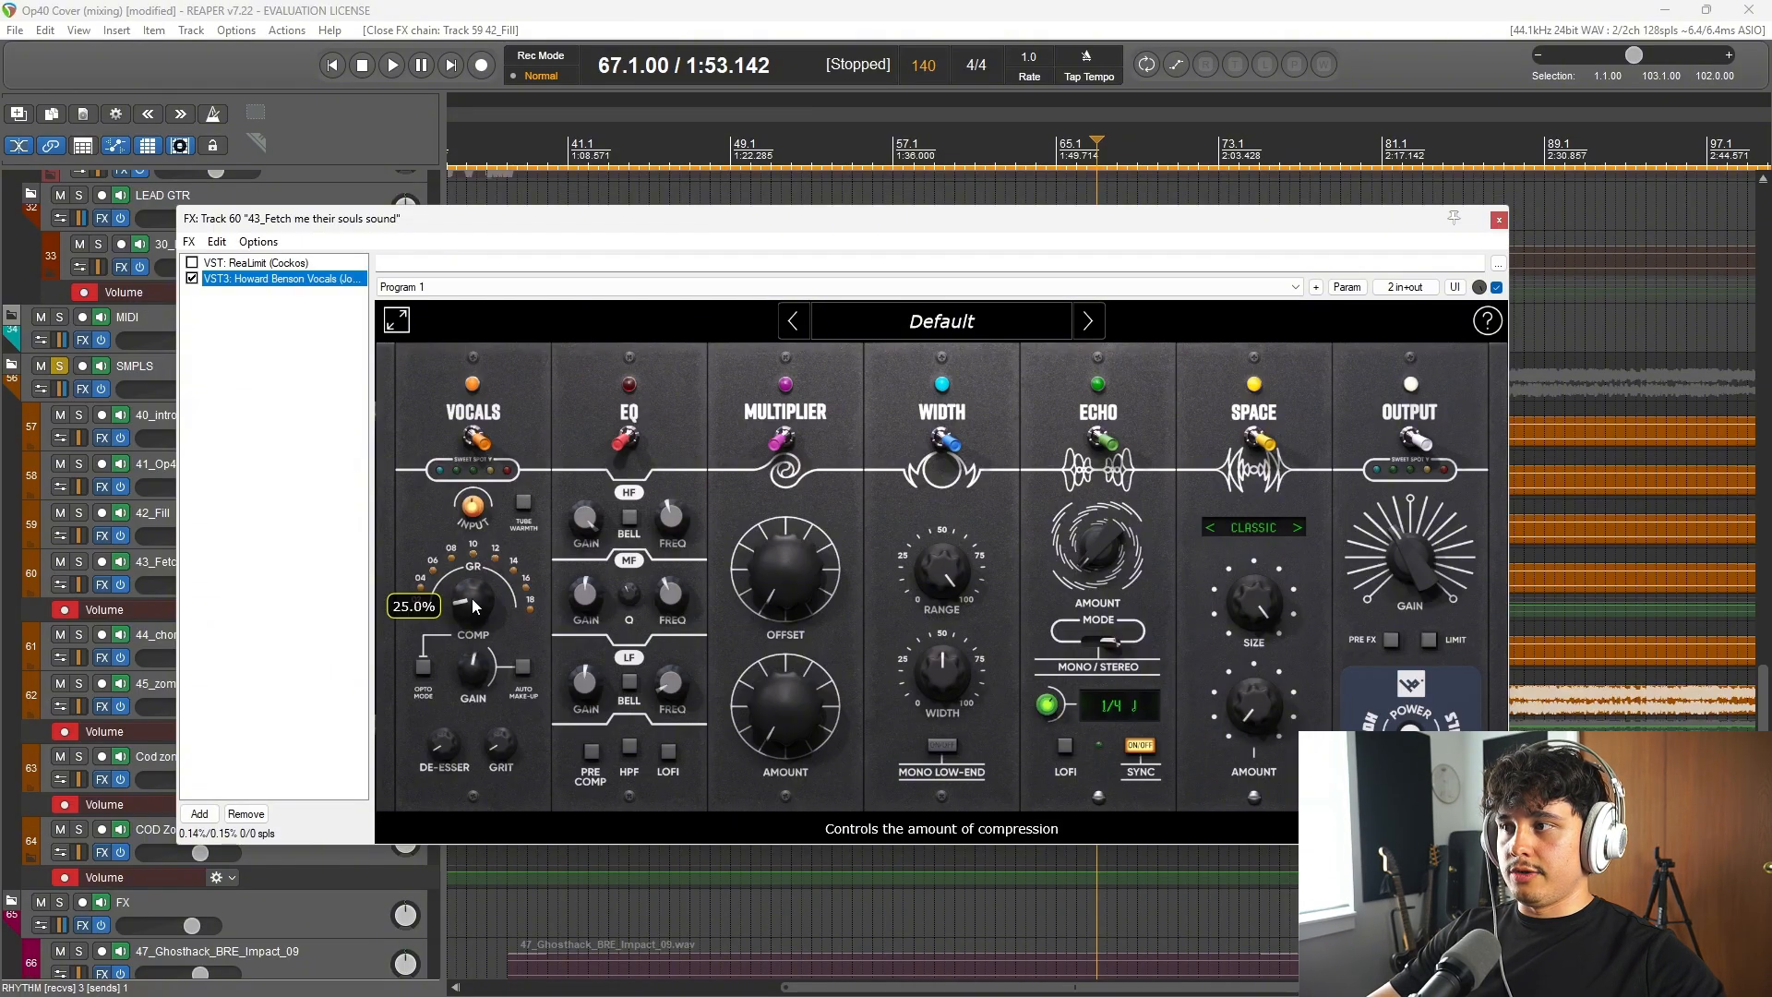
key("space")
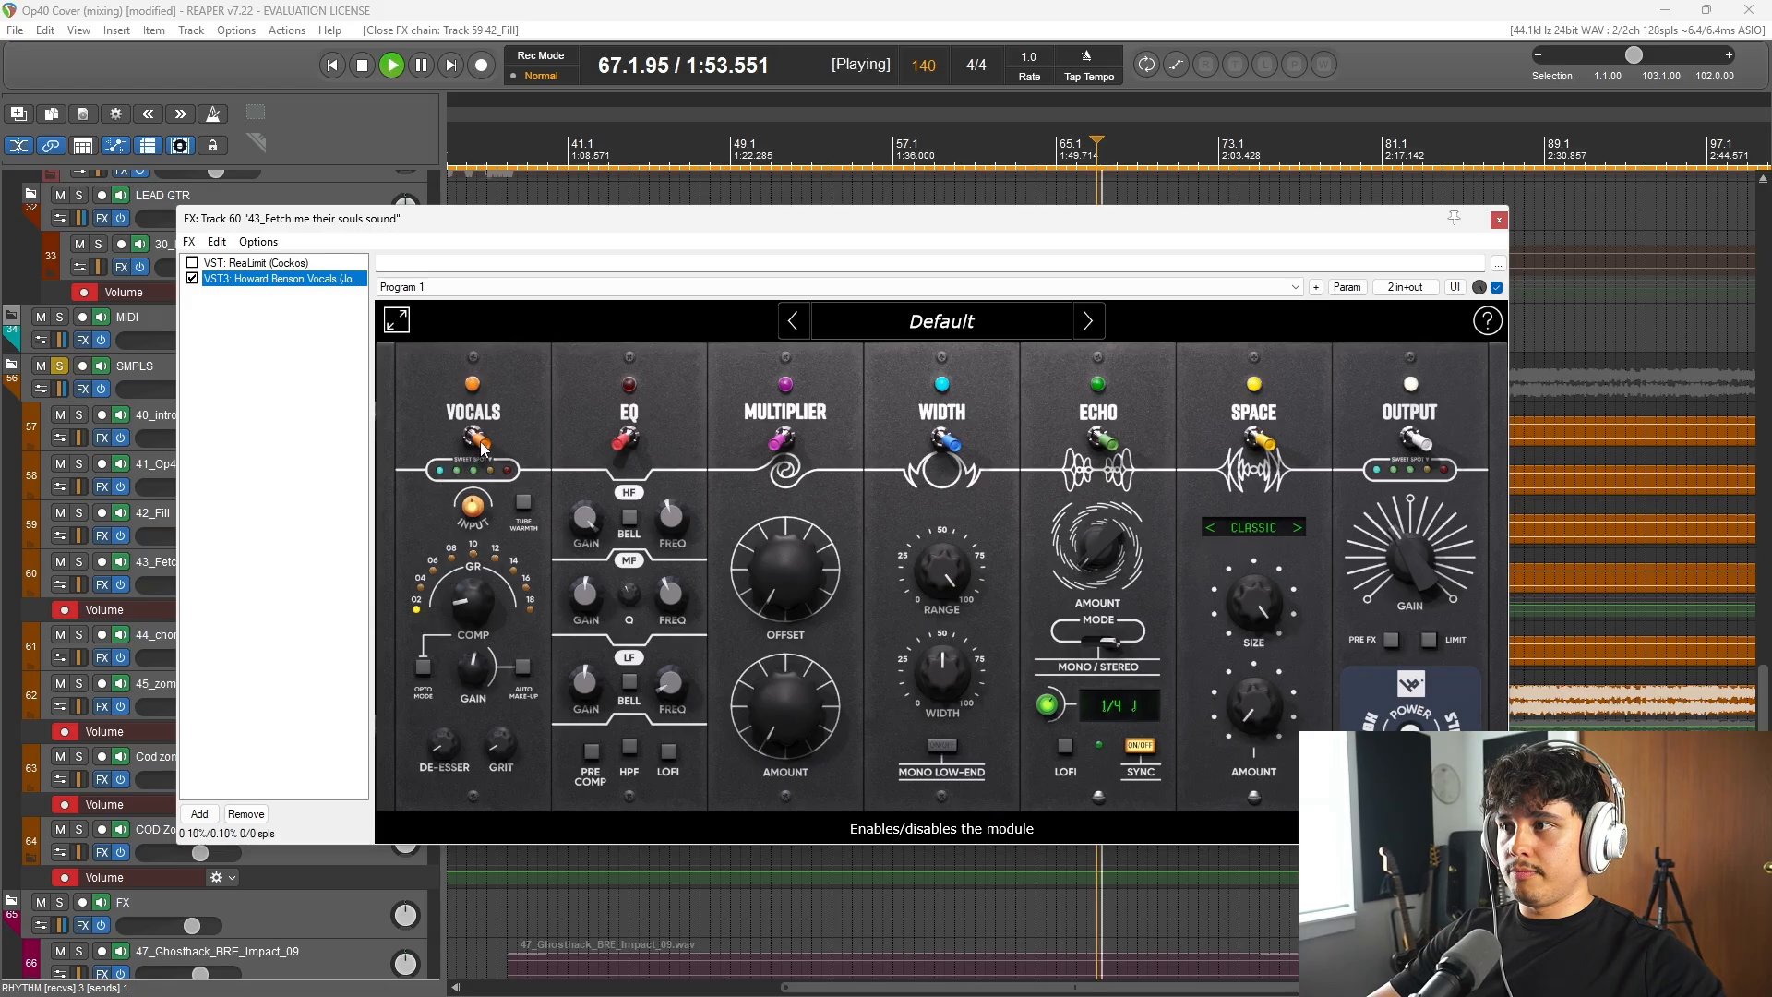
left_click(481, 445)
left_click(481, 445)
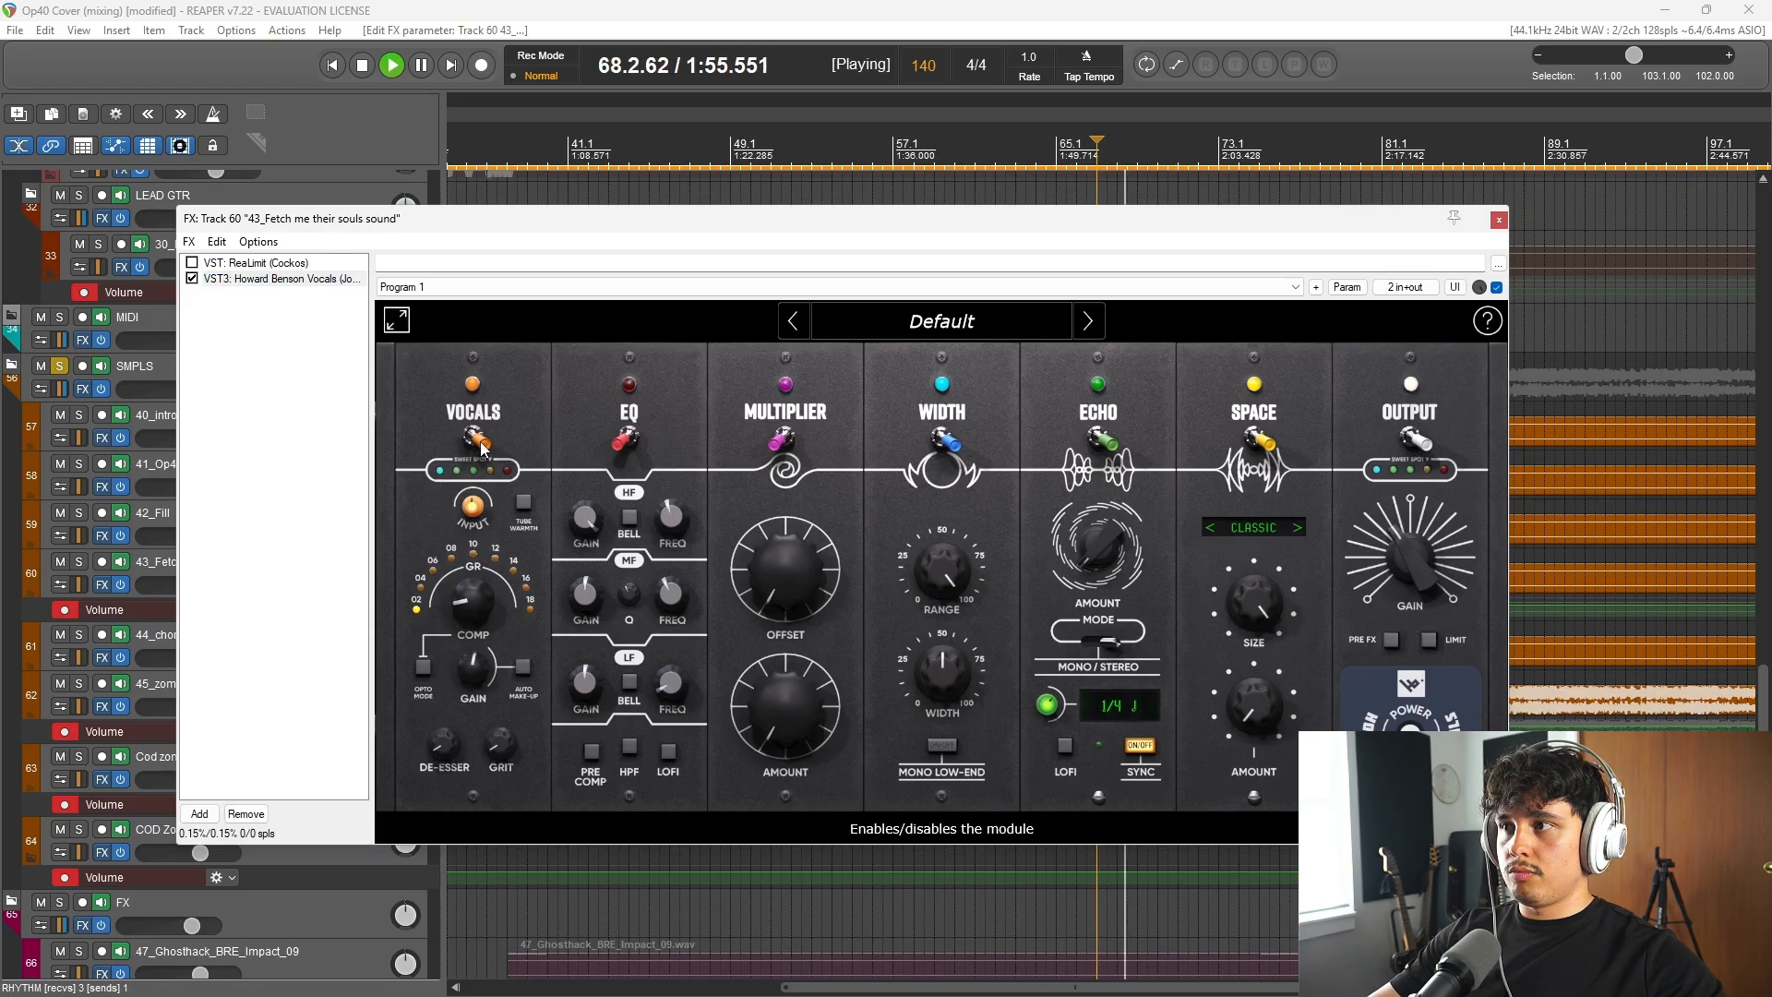
left_click(481, 445)
key("space")
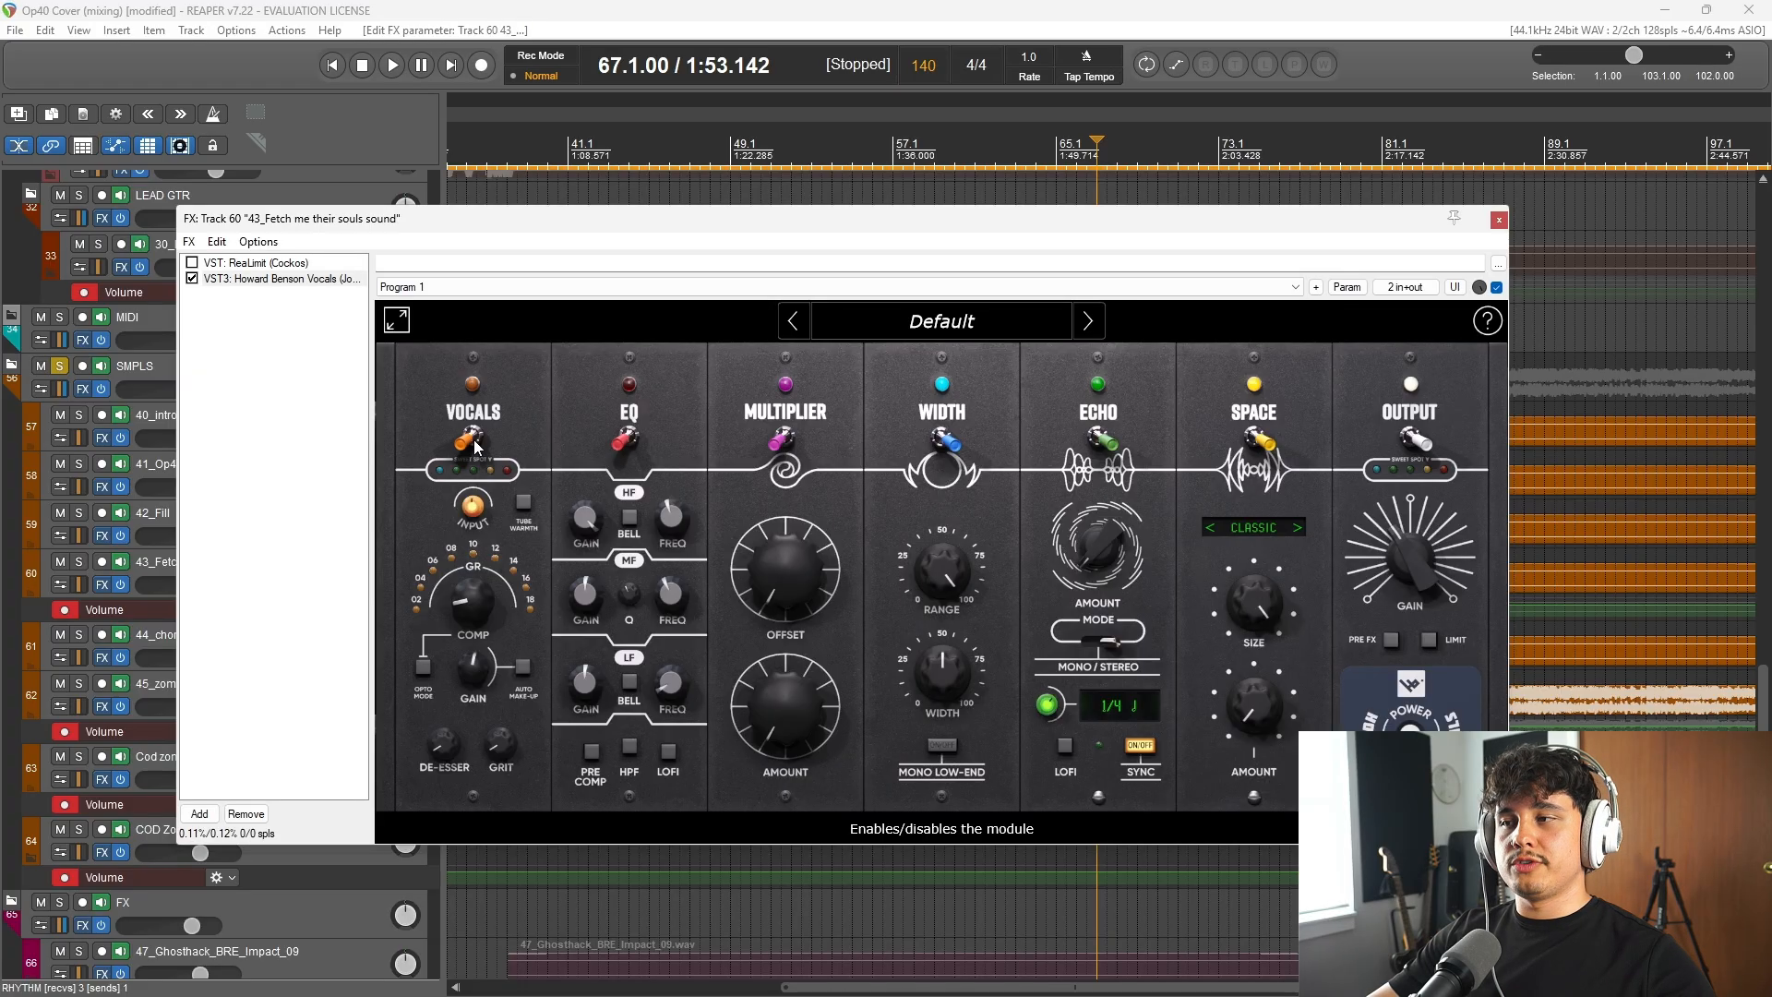
key("space")
left_click(476, 446)
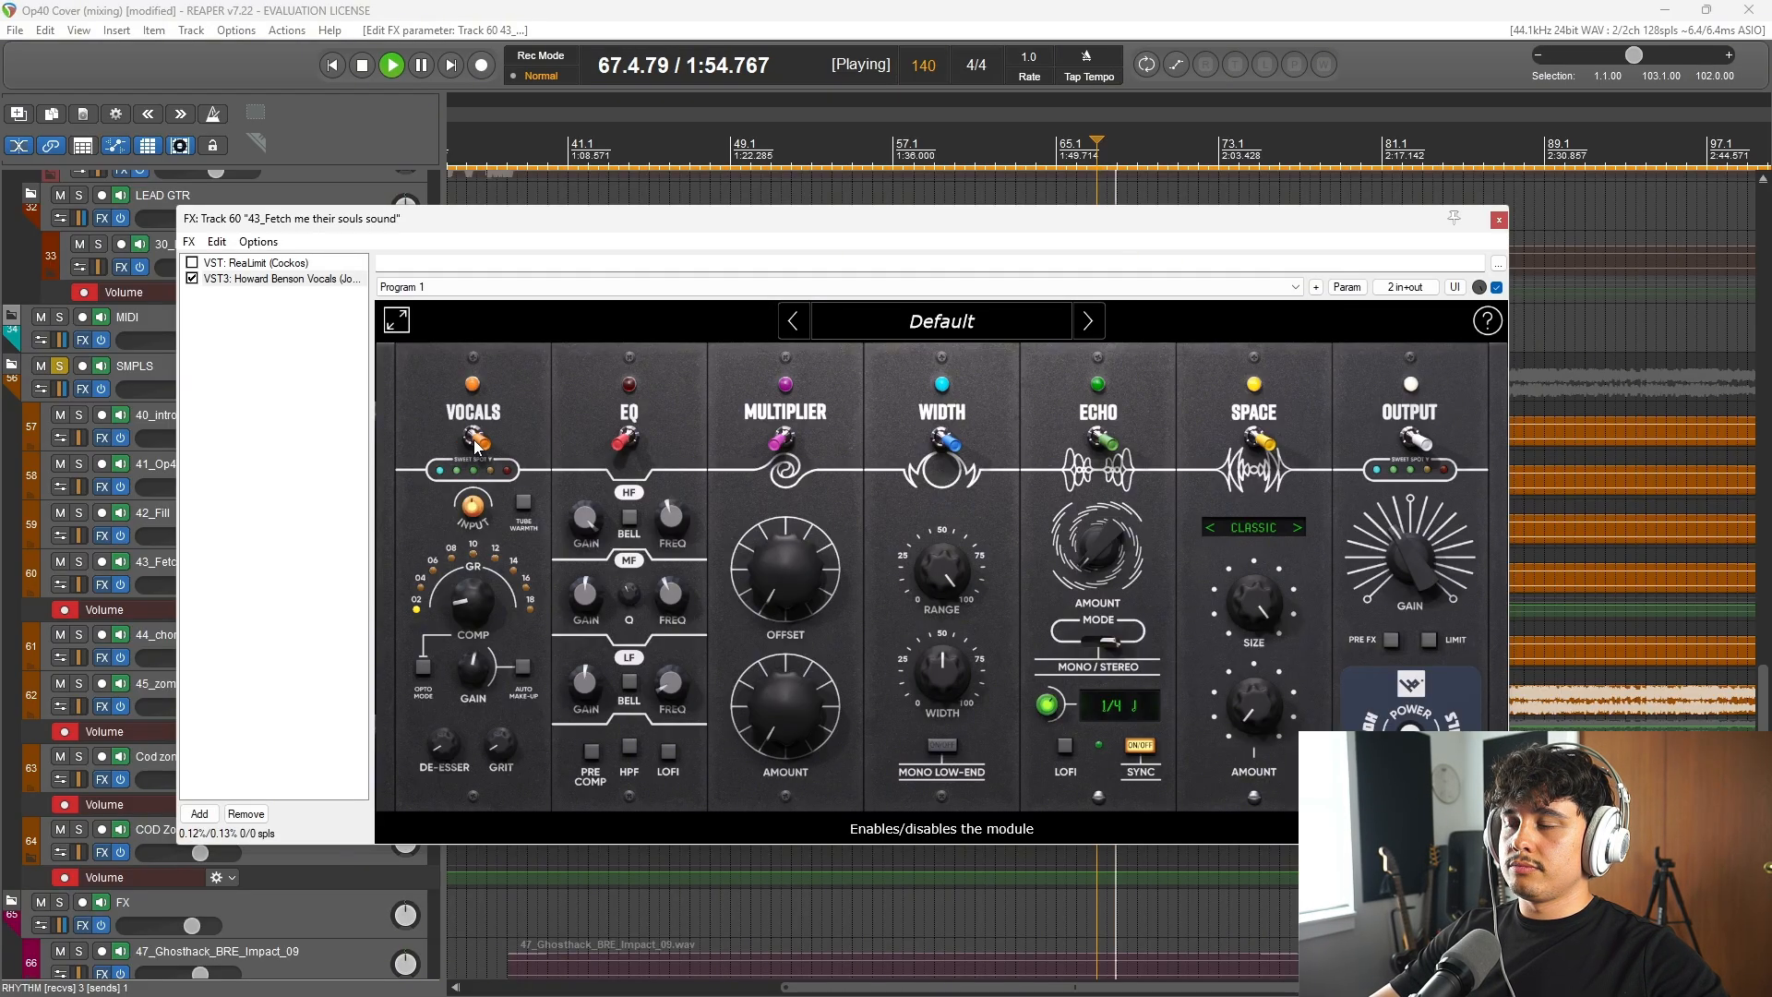
key("space")
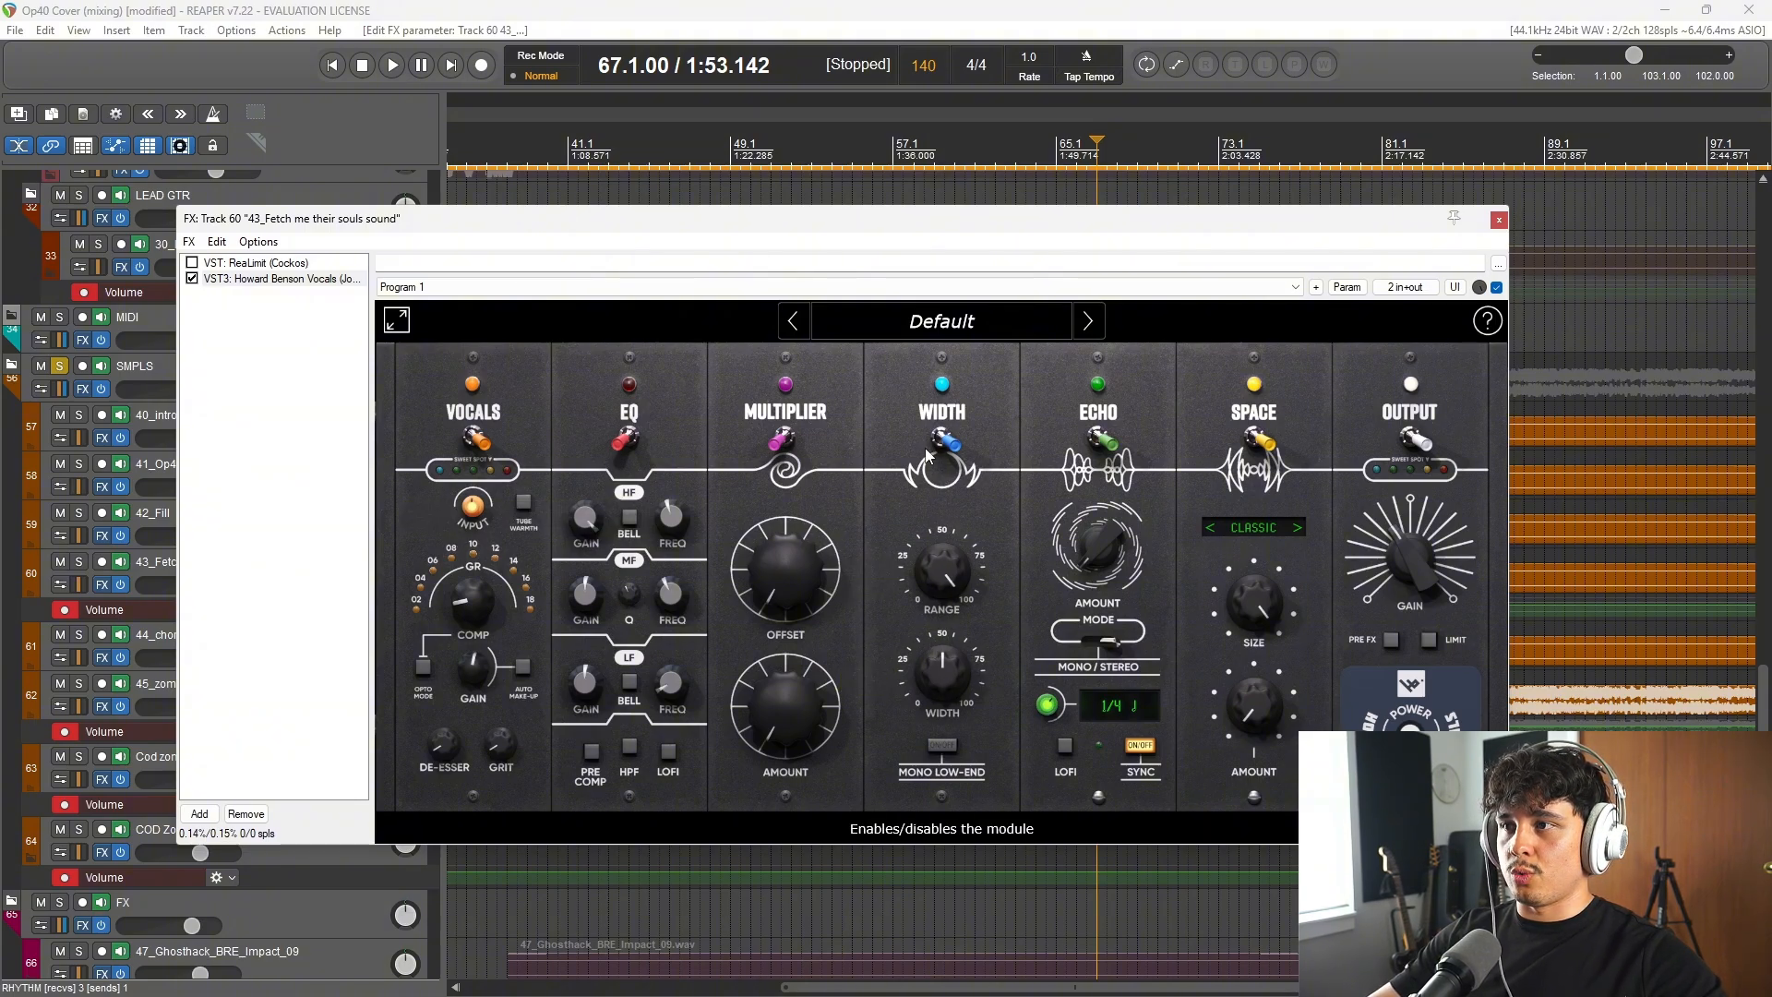
Step: Audition the Width module disabled and enabled, replay from bar 67, close the effects chain and stop playback
key("space")
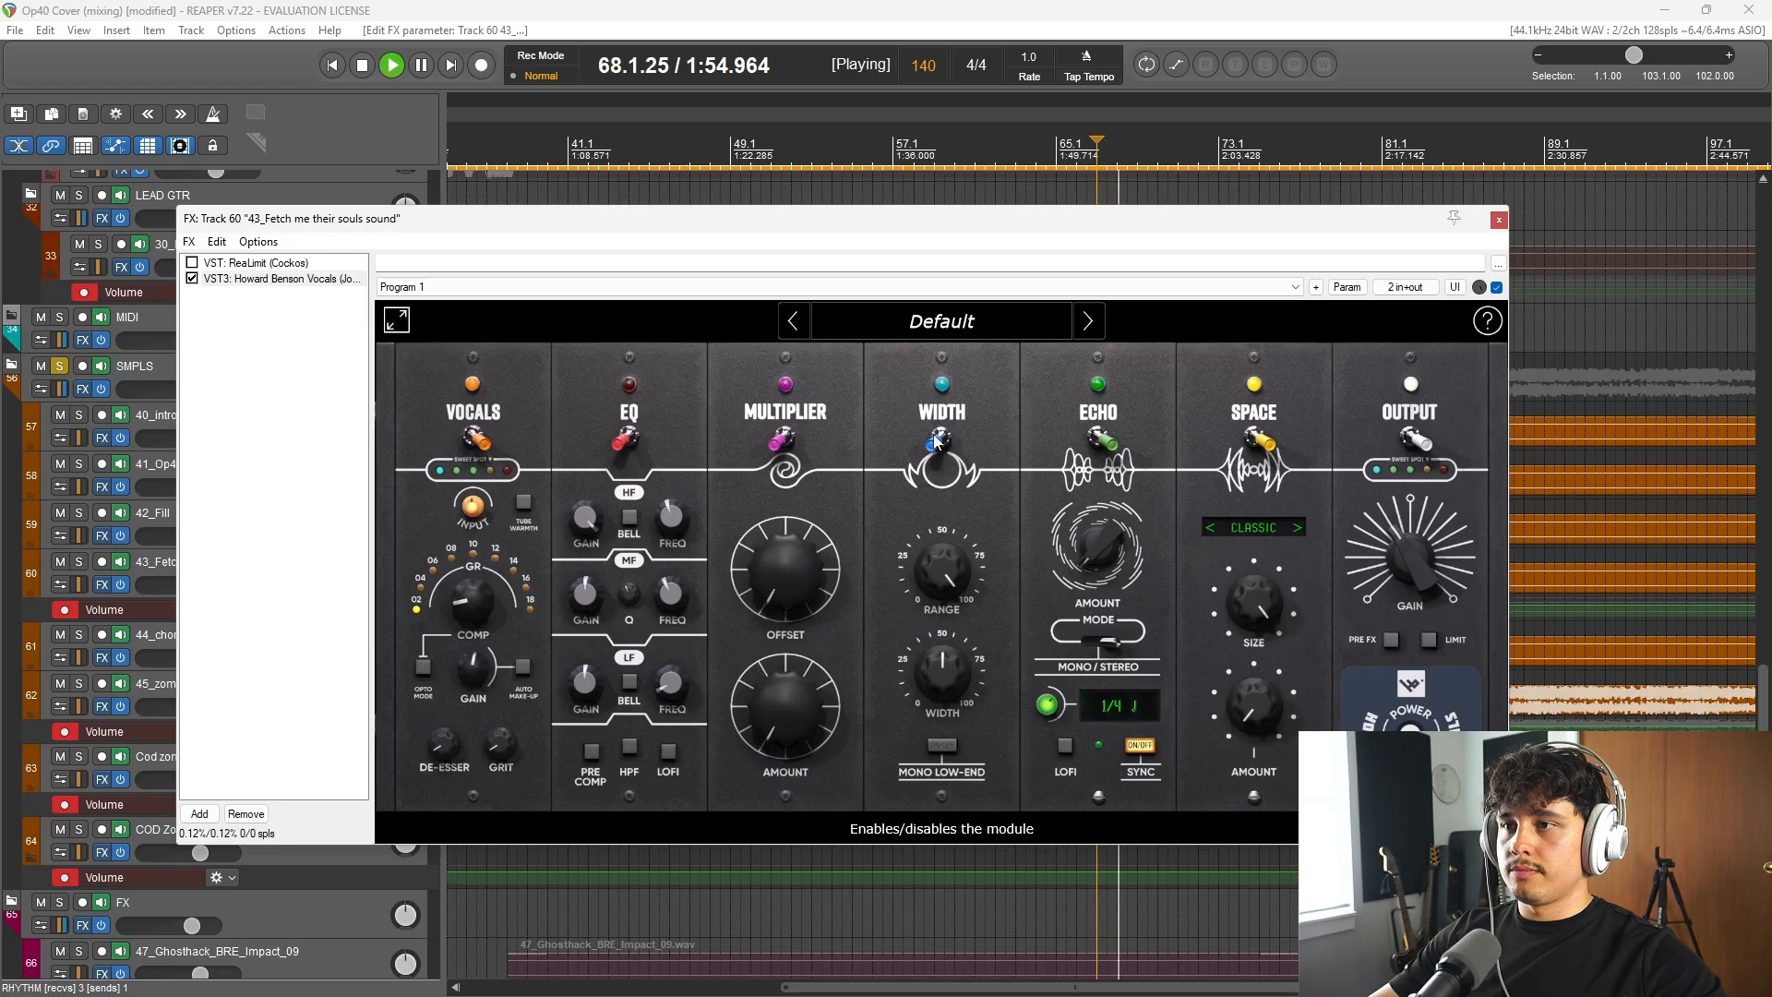
key("space")
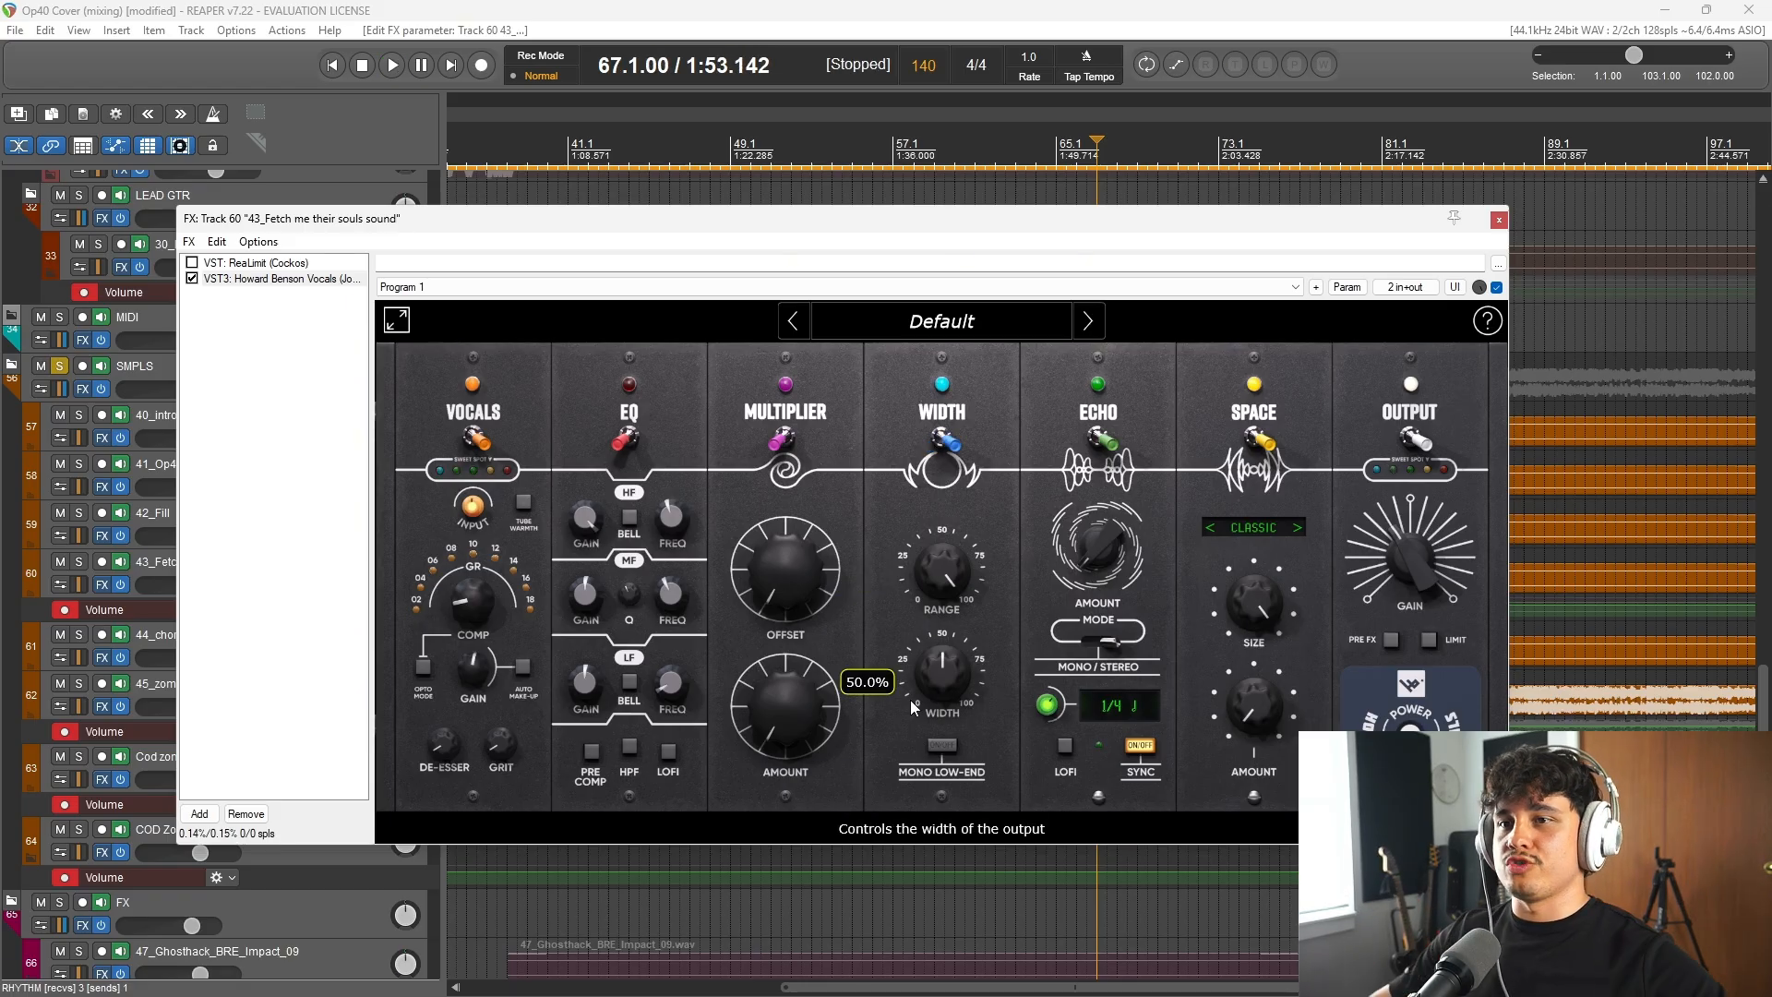
key("space")
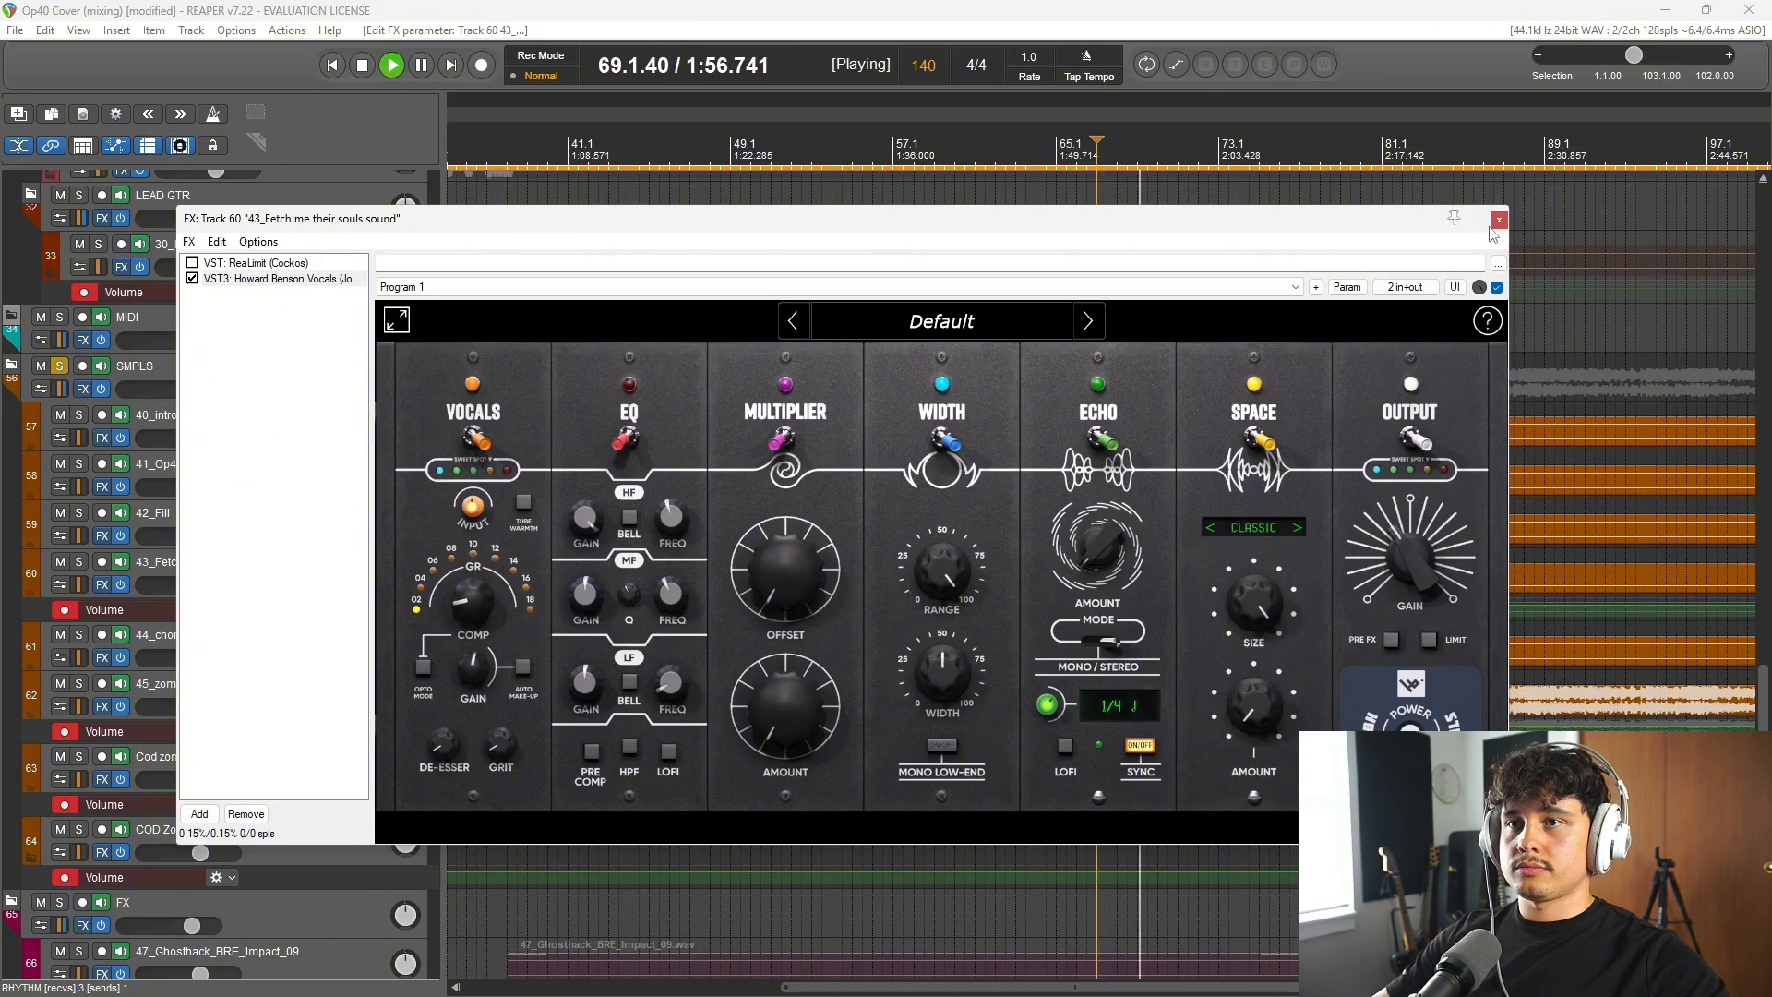
key("Escape")
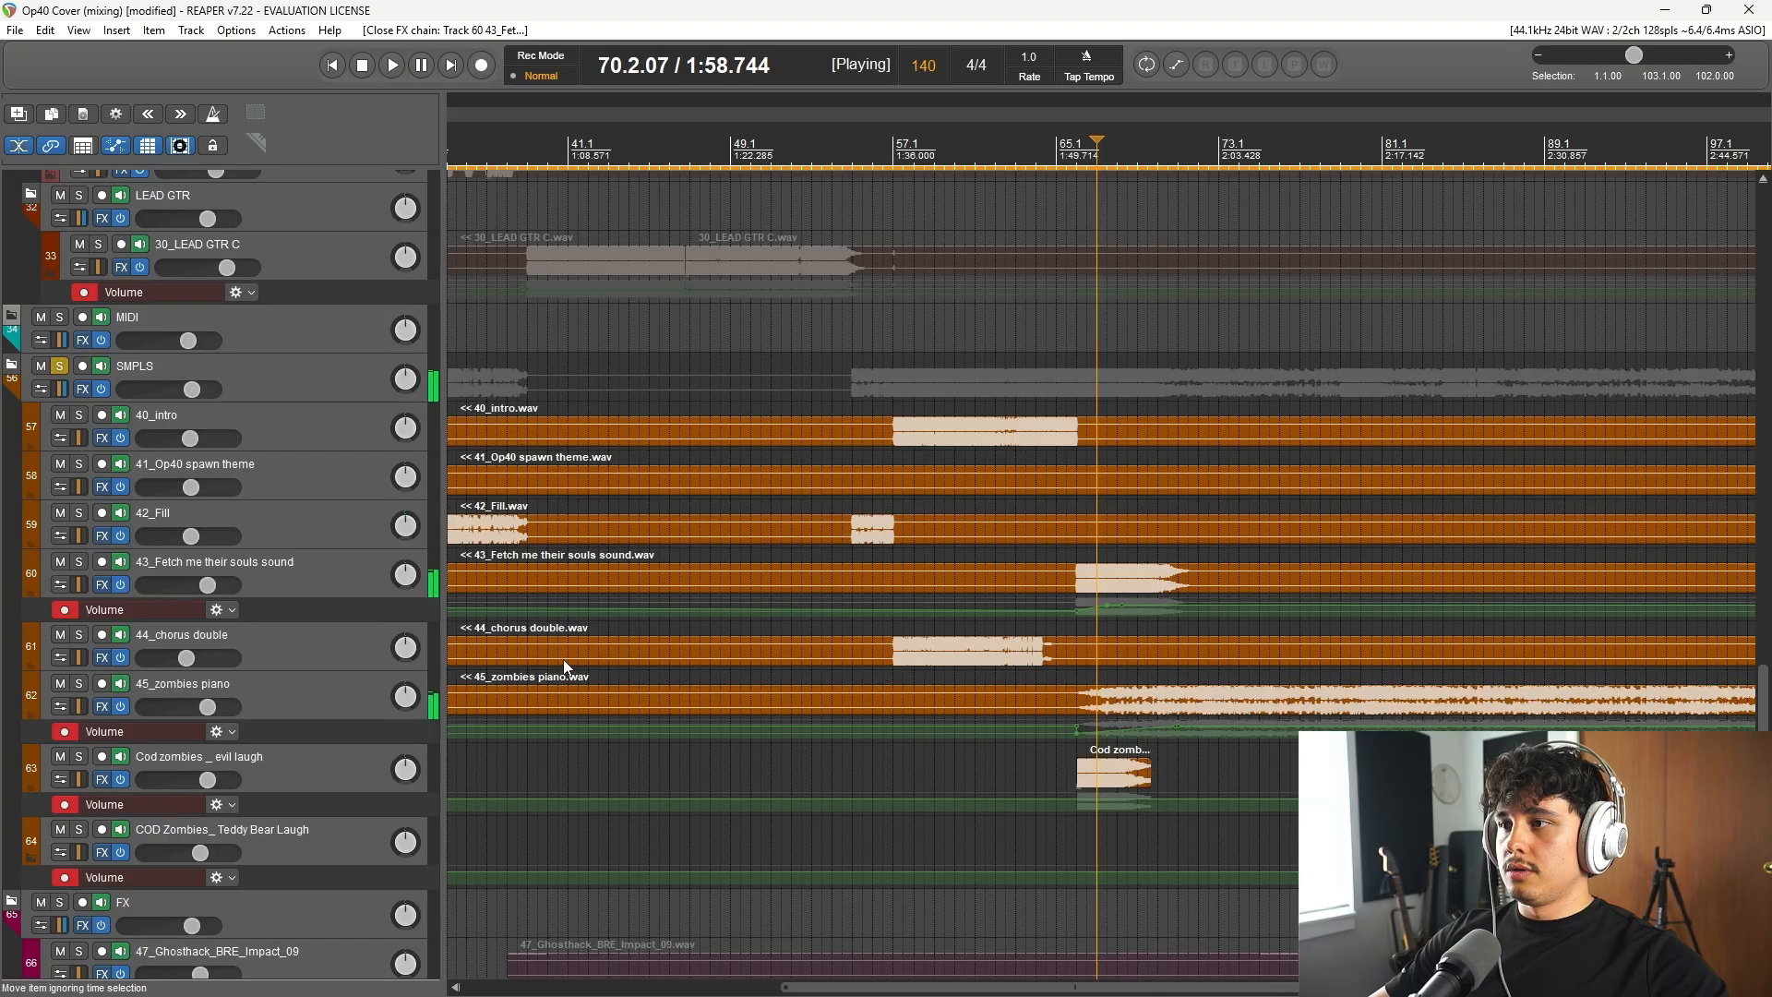
key("space")
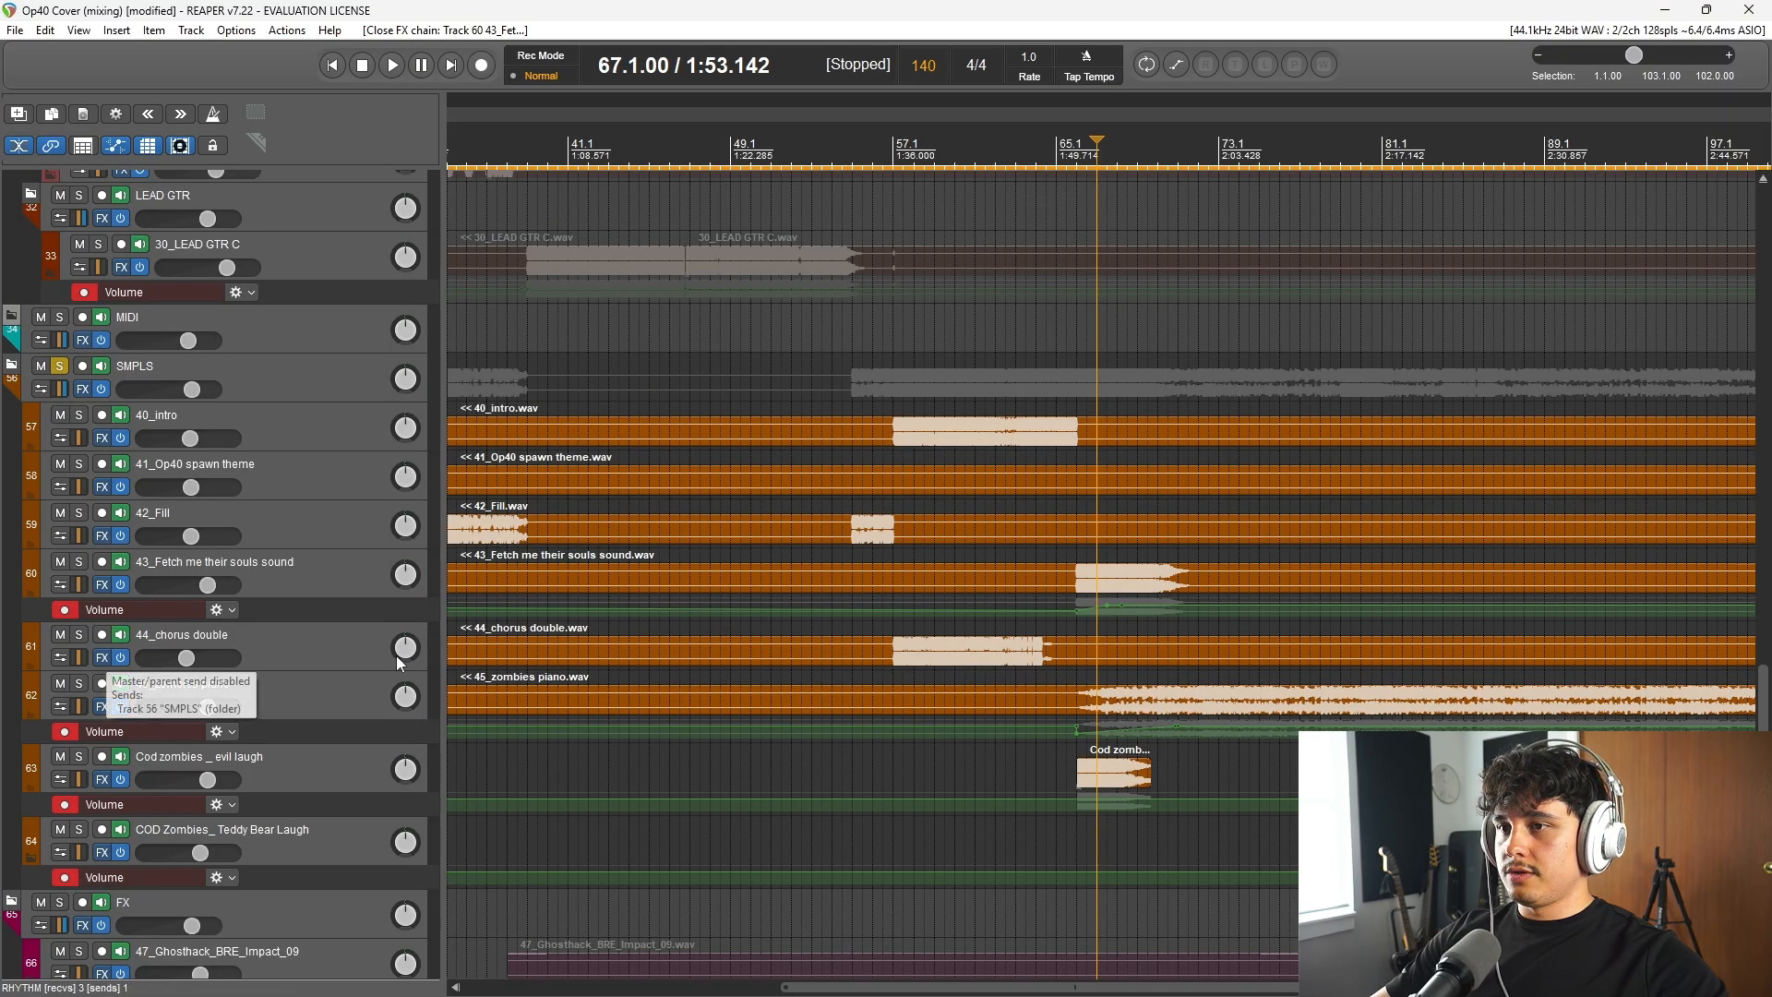
Step: Inspect the effects chain of the 44_chorus double track and close it
left_click(96, 657)
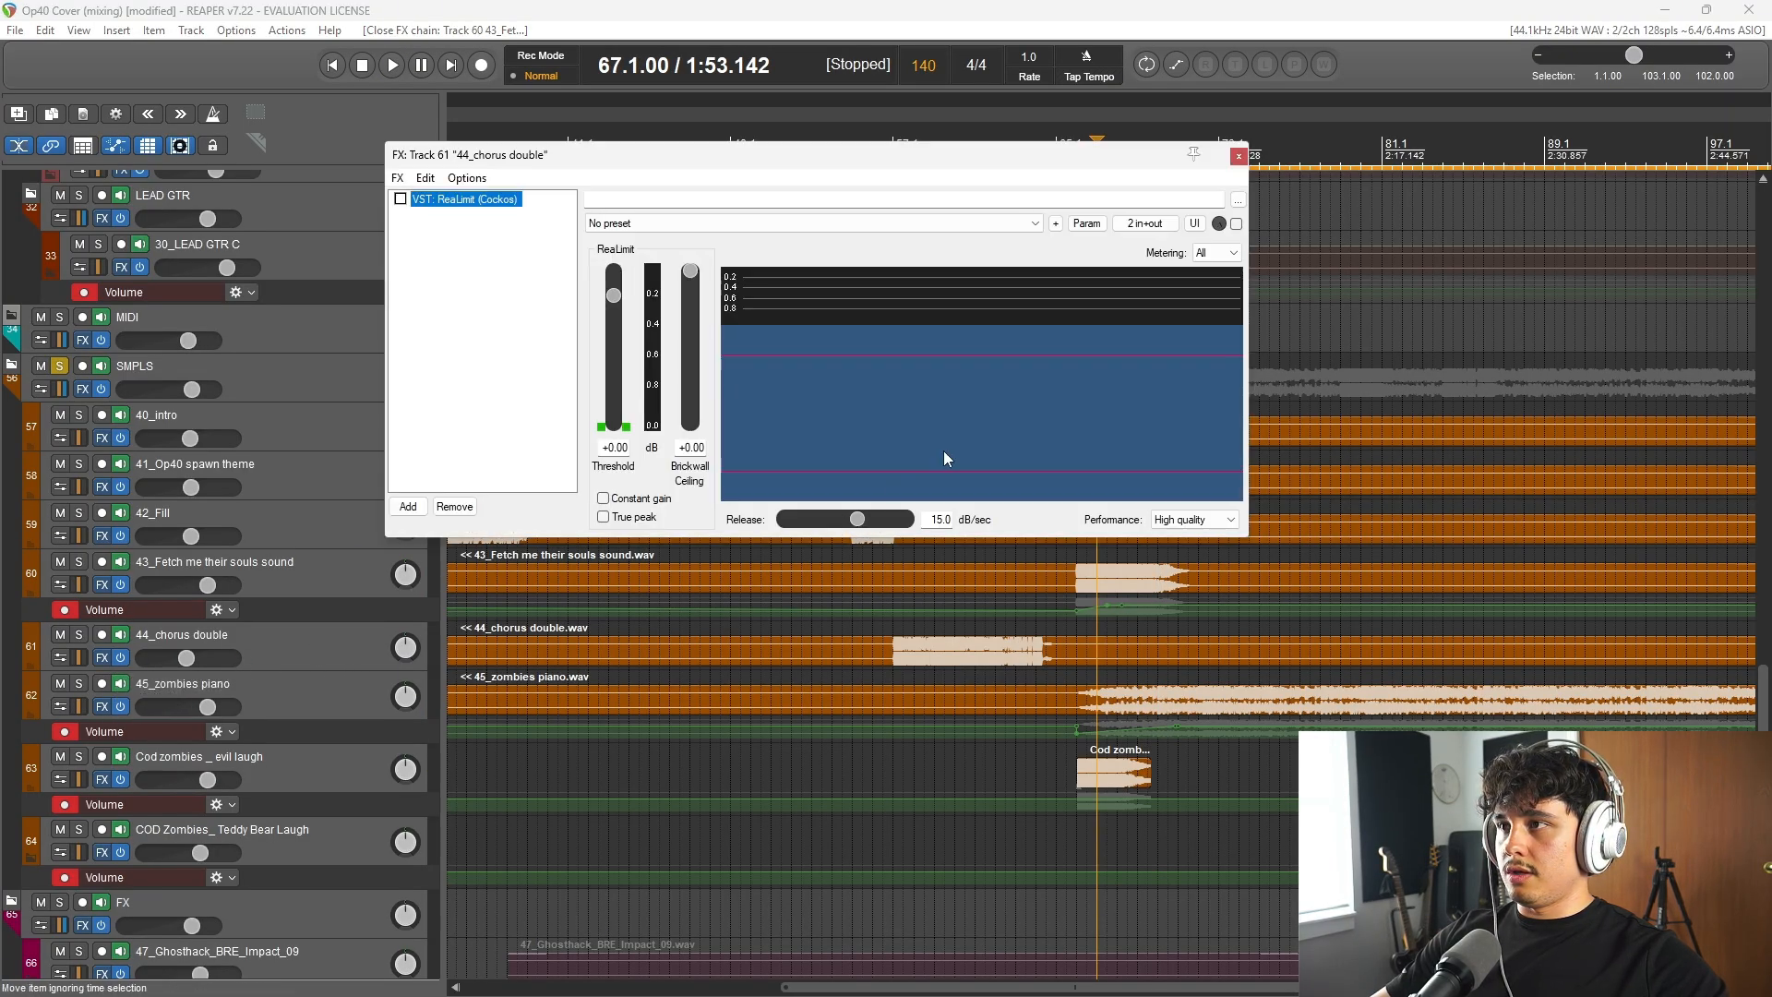
key("Escape")
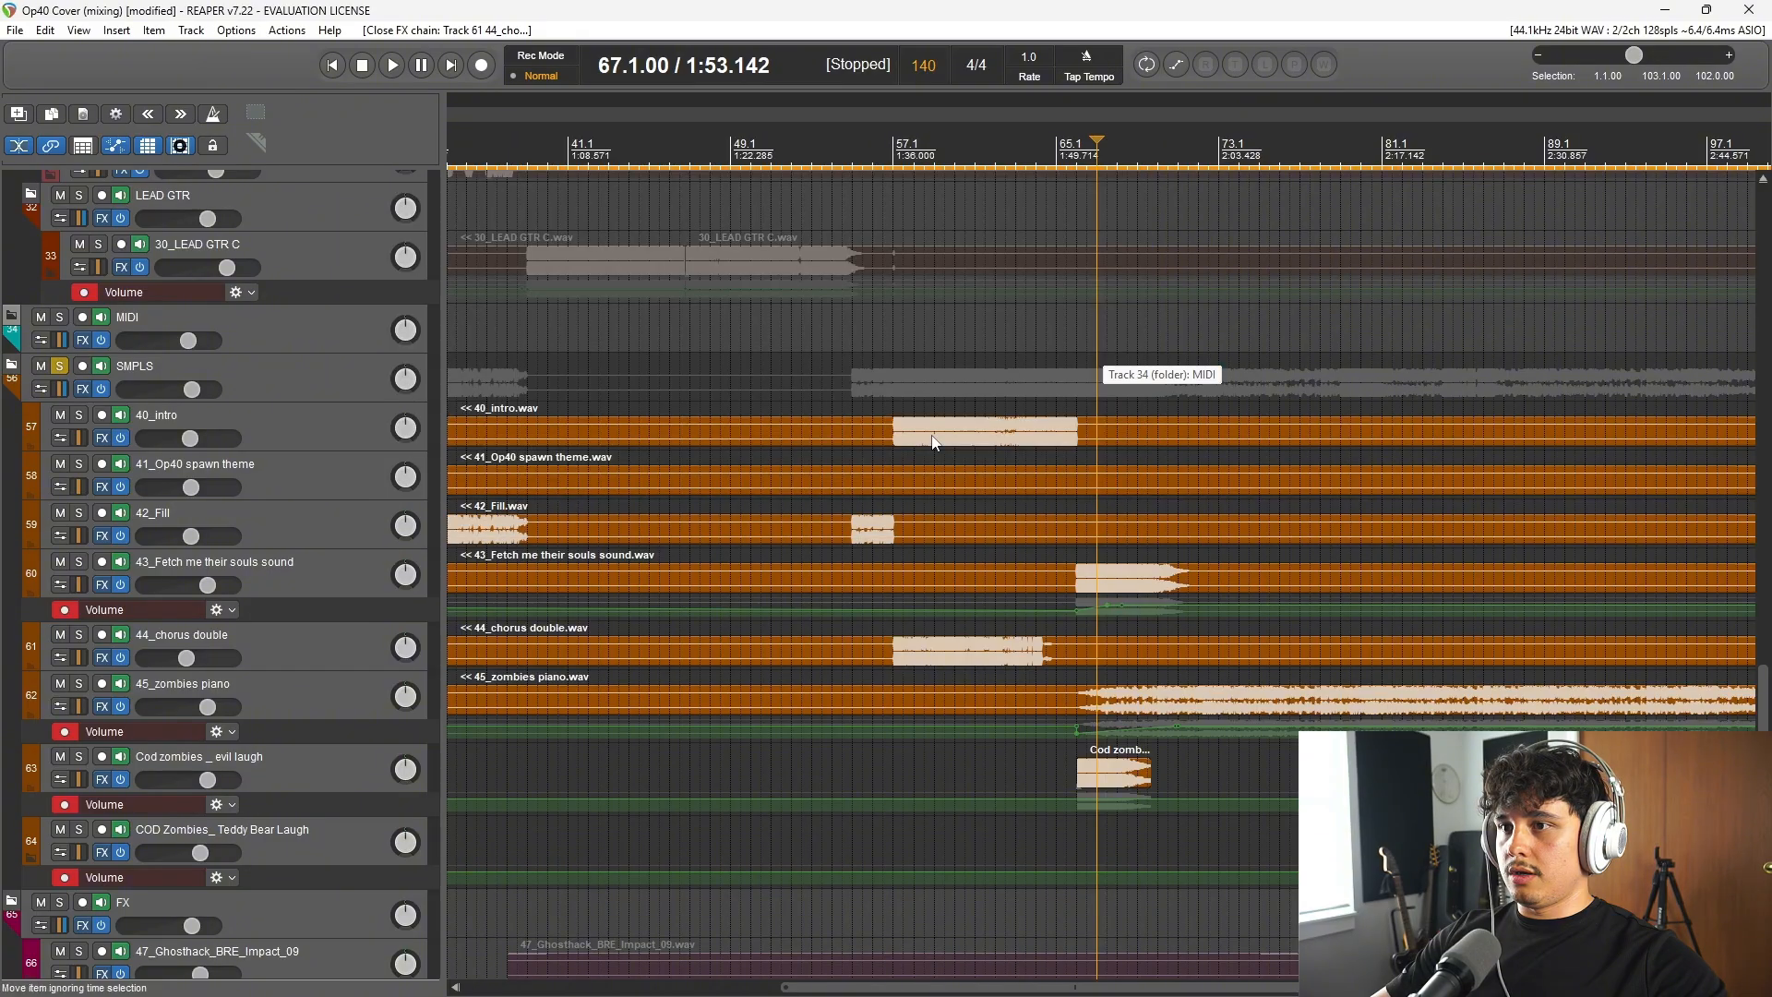
Step: Compare the Cod zombies _ evil laugh track with the Howard Benson Vocals plugin's Vocals module disabled and enabled, stop playback and close the chain
left_click(98, 778)
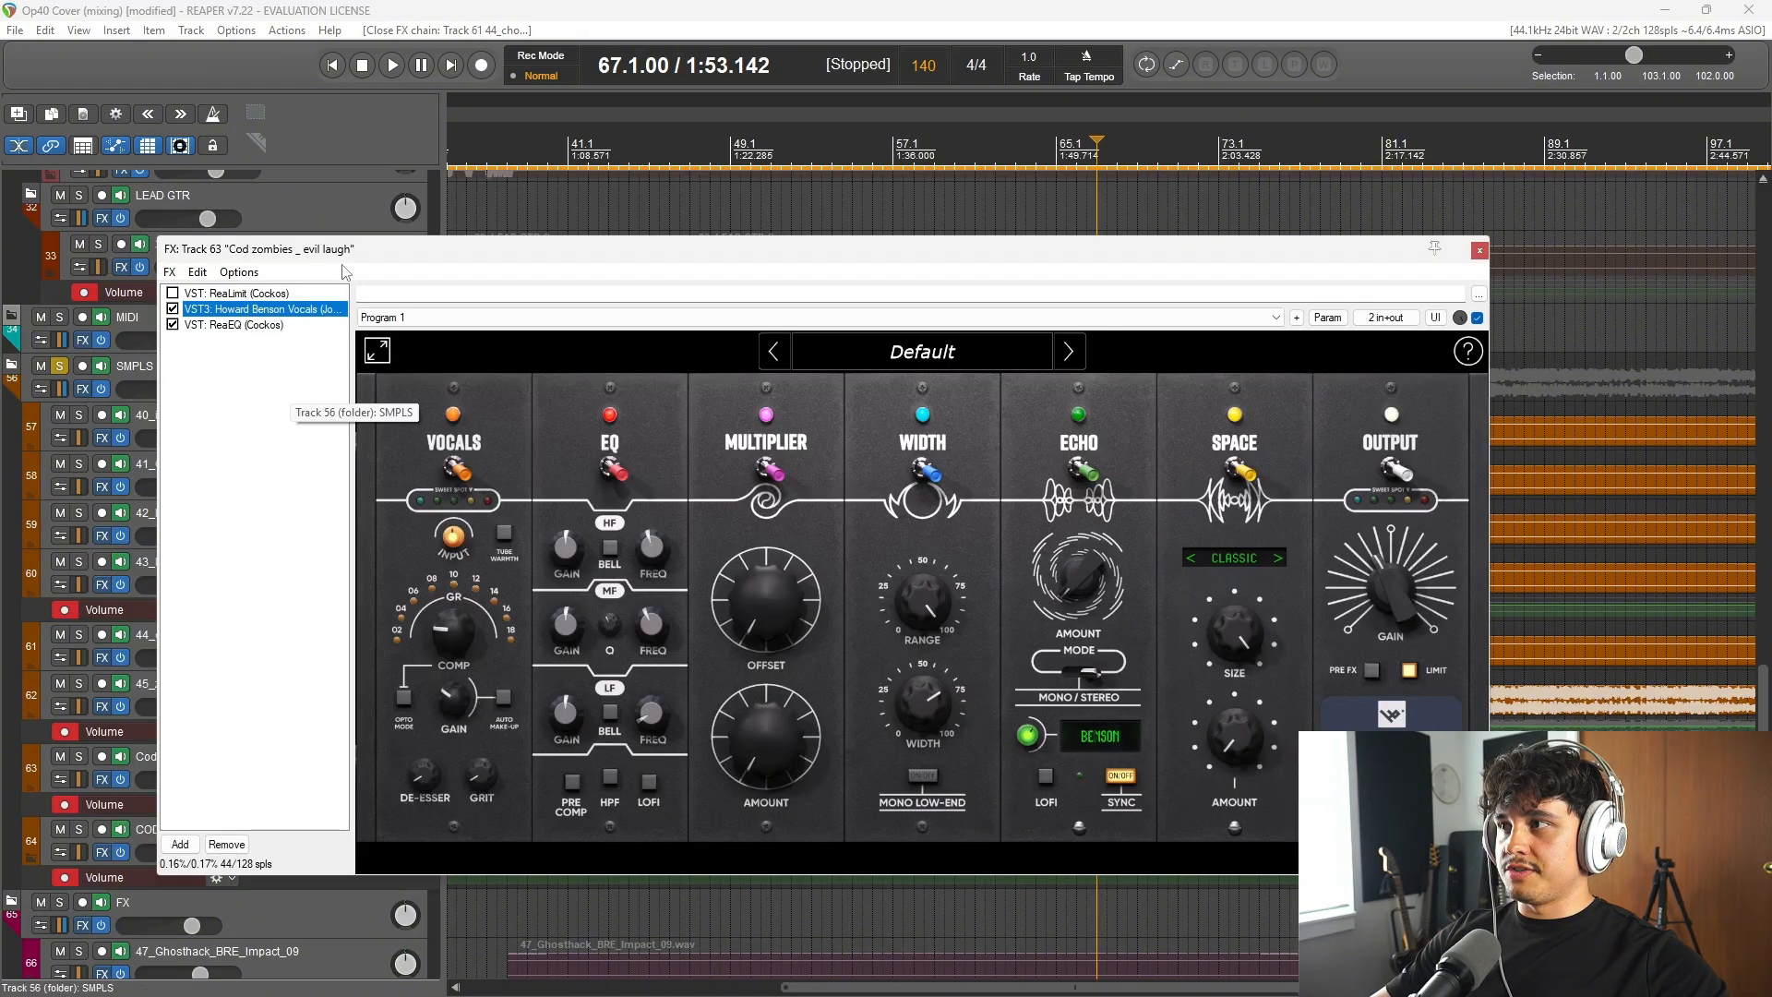
left_click_drag(863, 251, 981, 273)
key("space")
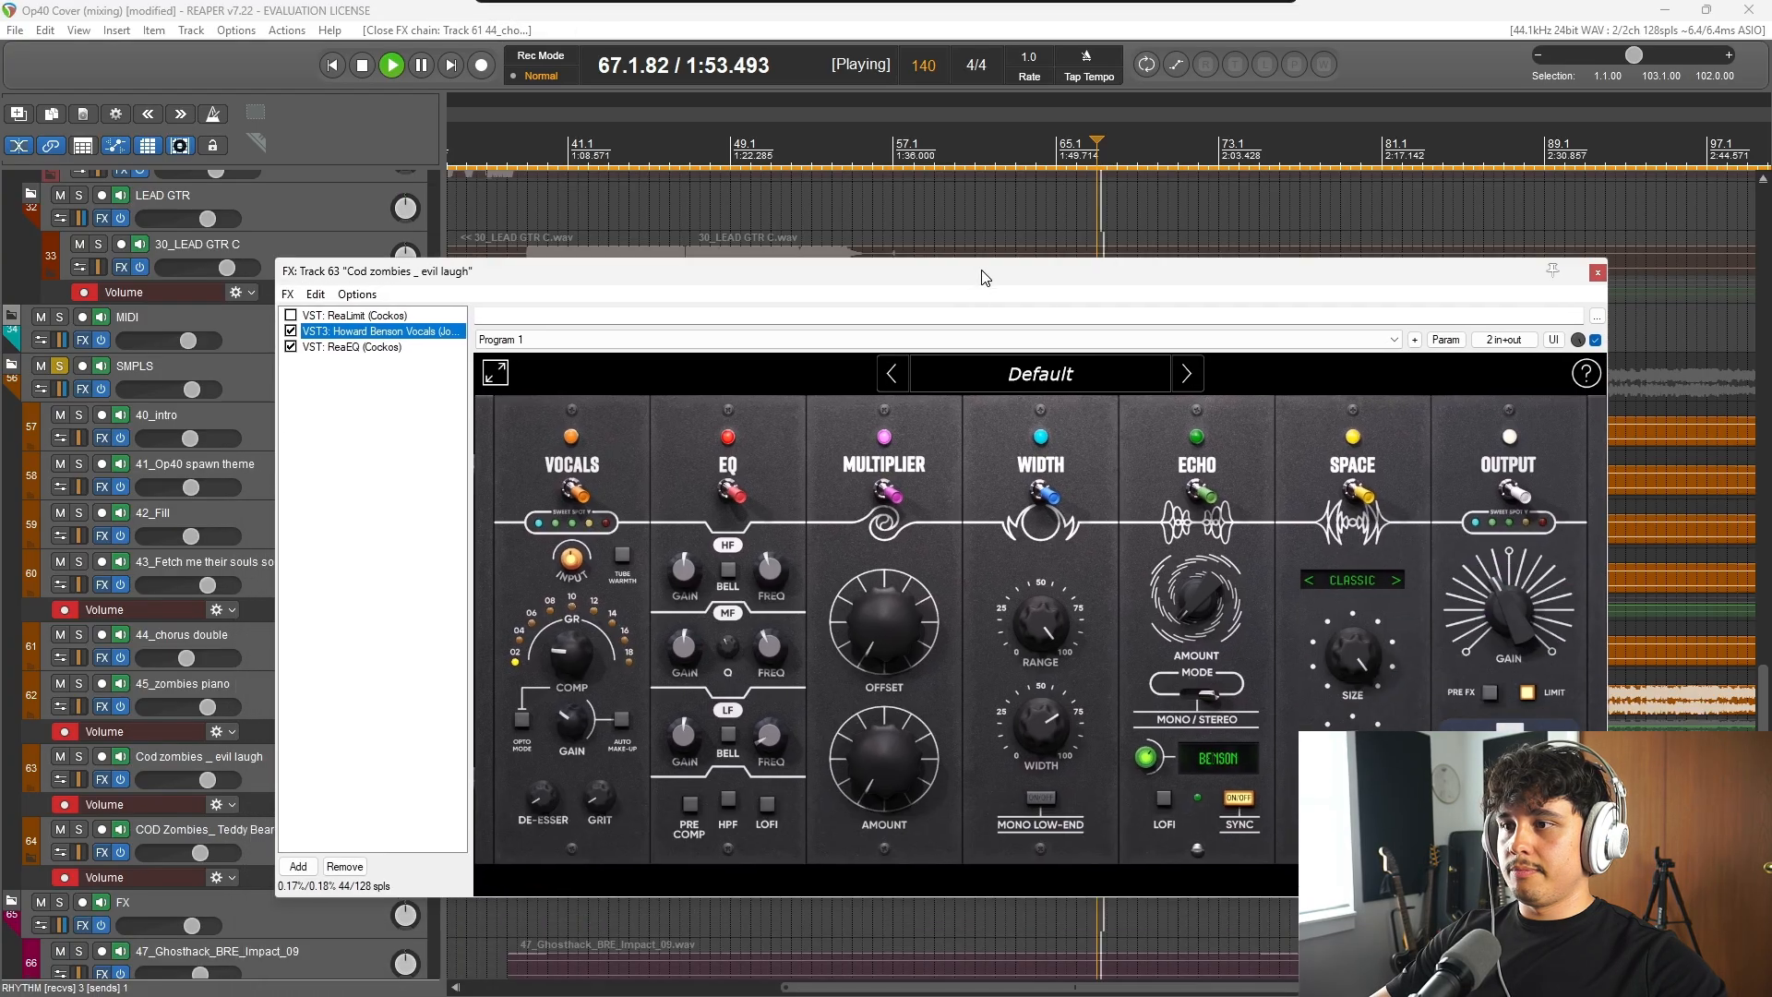
left_click(573, 493)
left_click(574, 494)
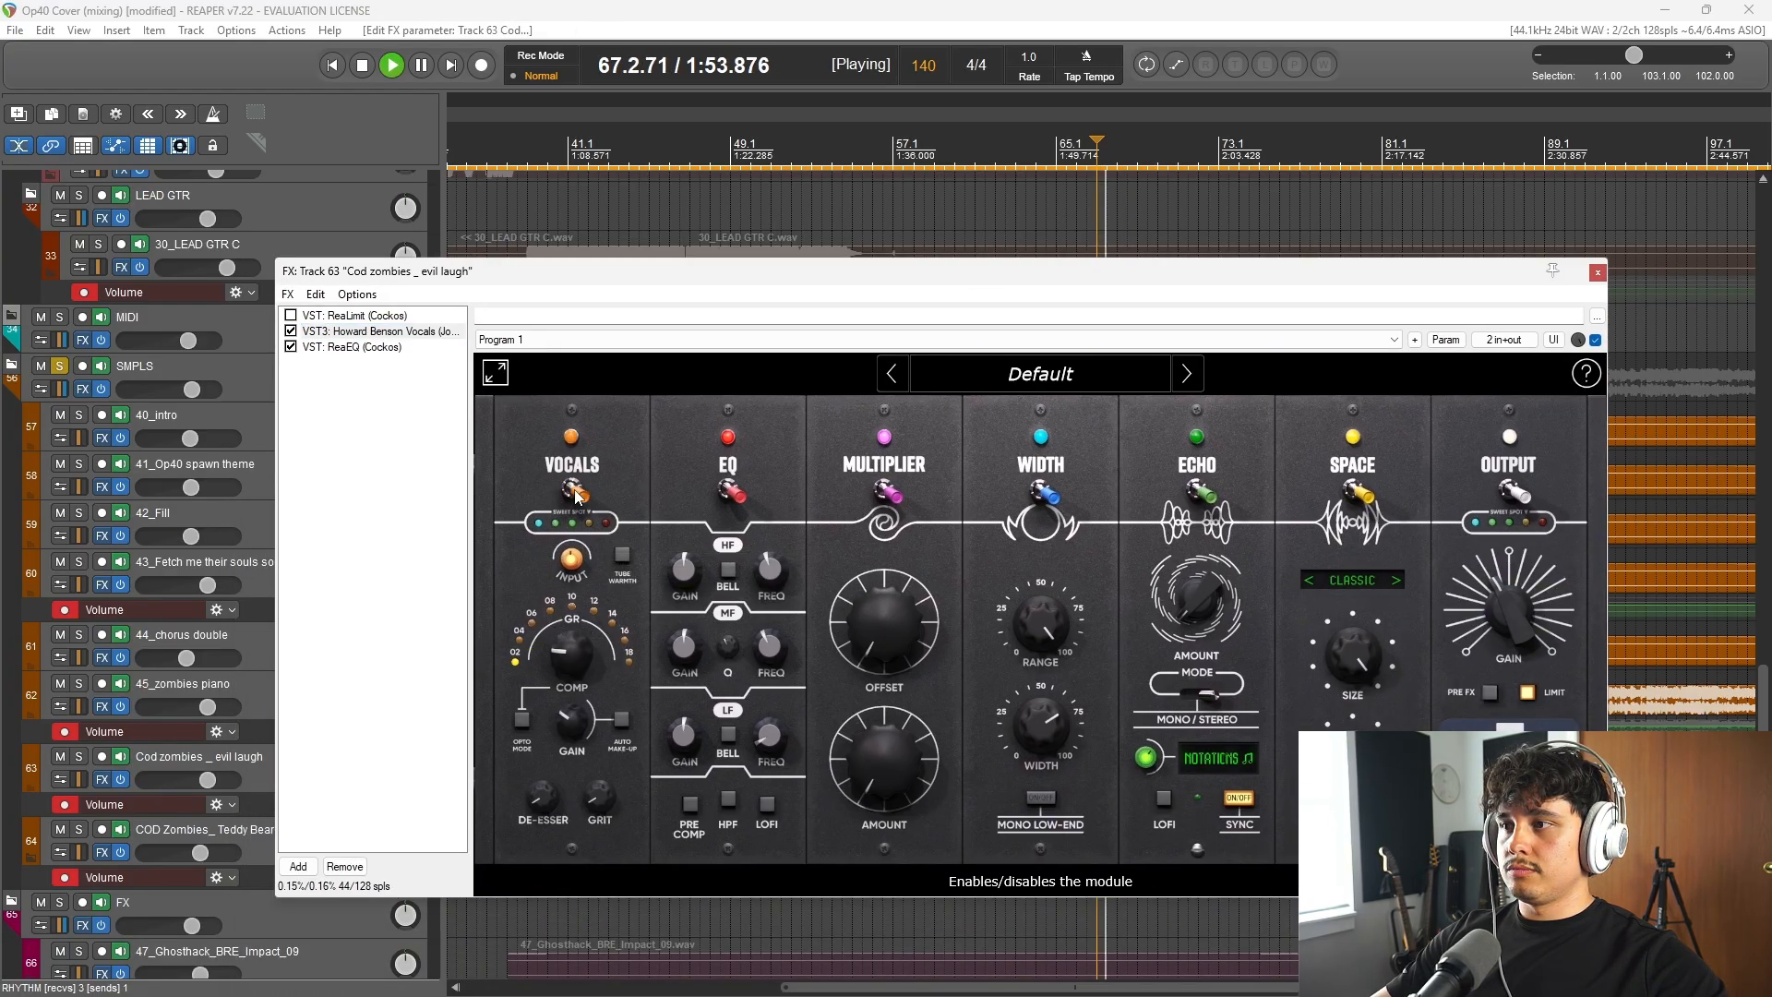
left_click(569, 498)
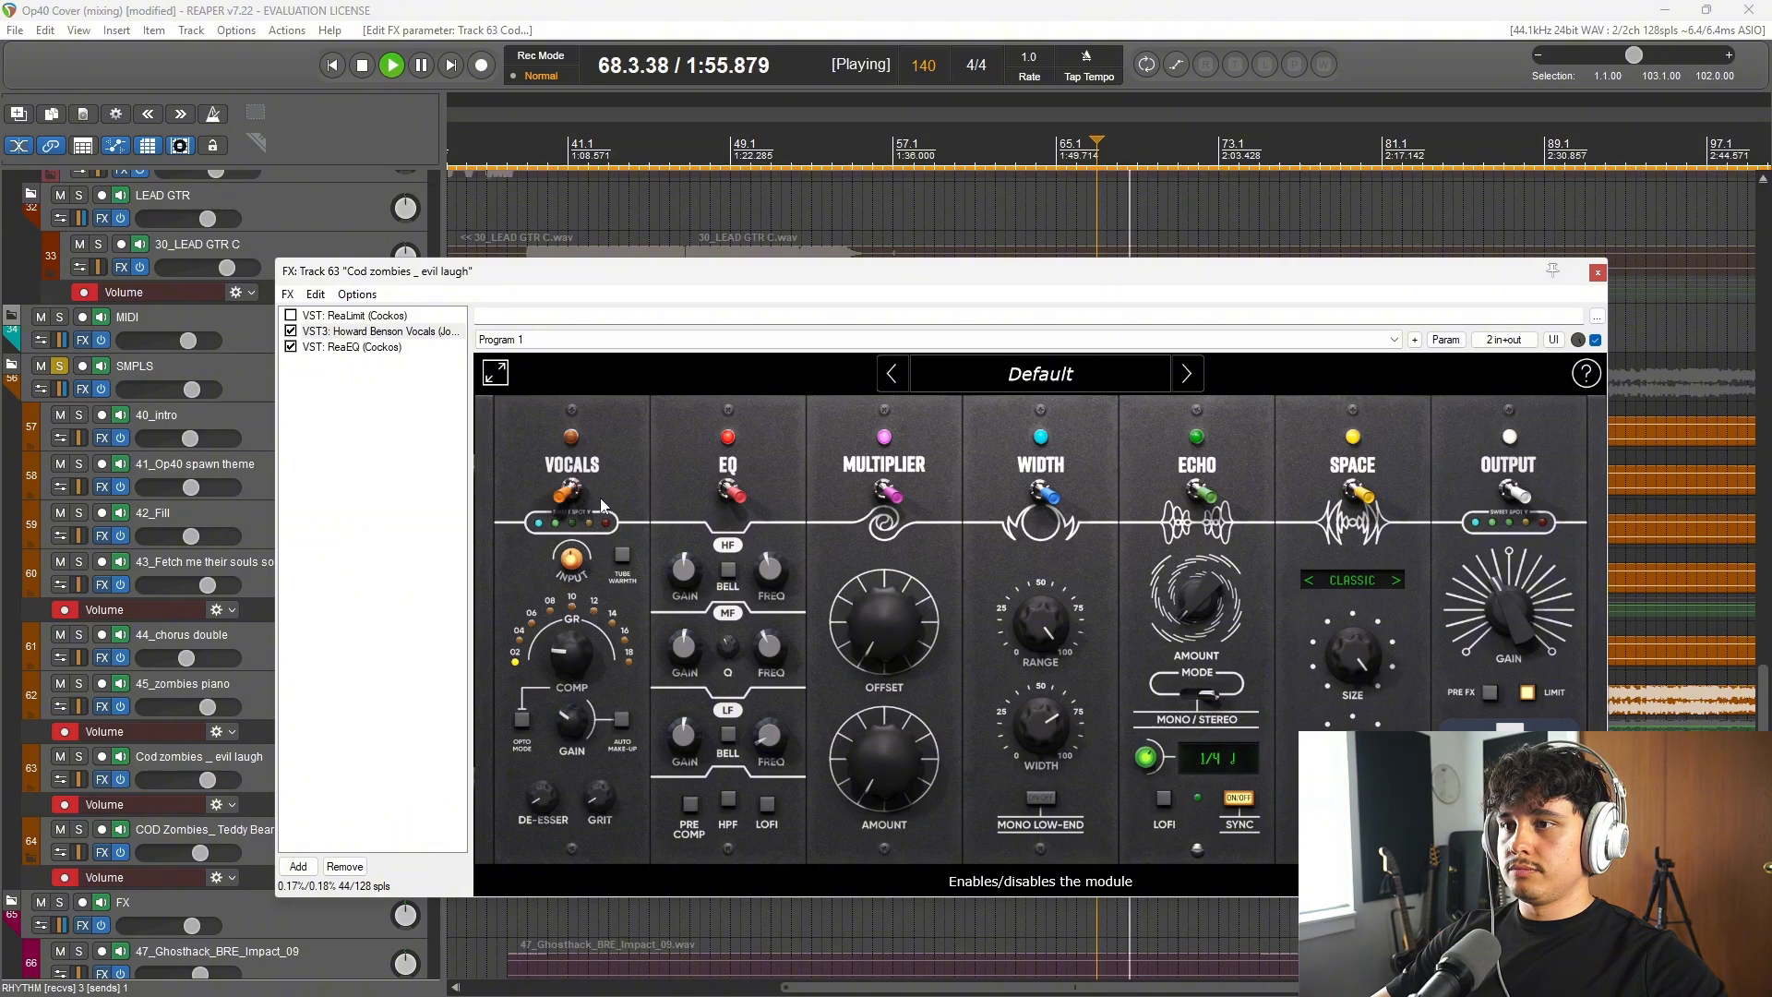
left_click(565, 508)
key("space")
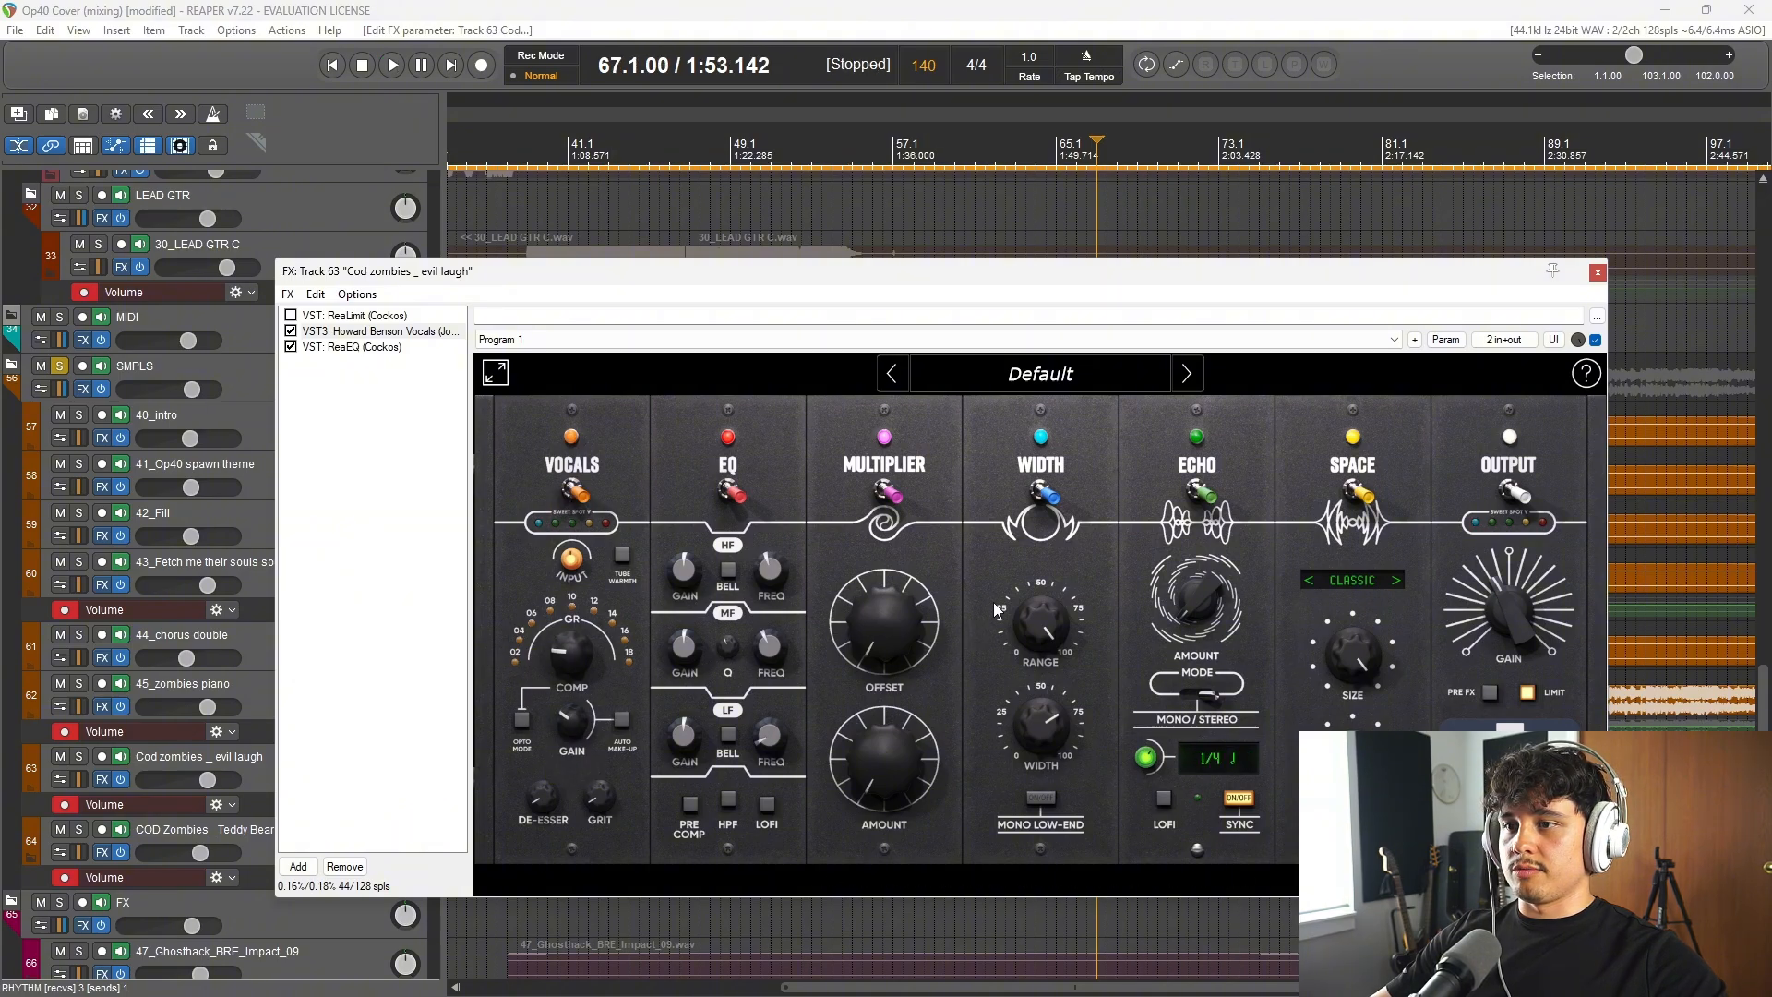
left_click(1598, 271)
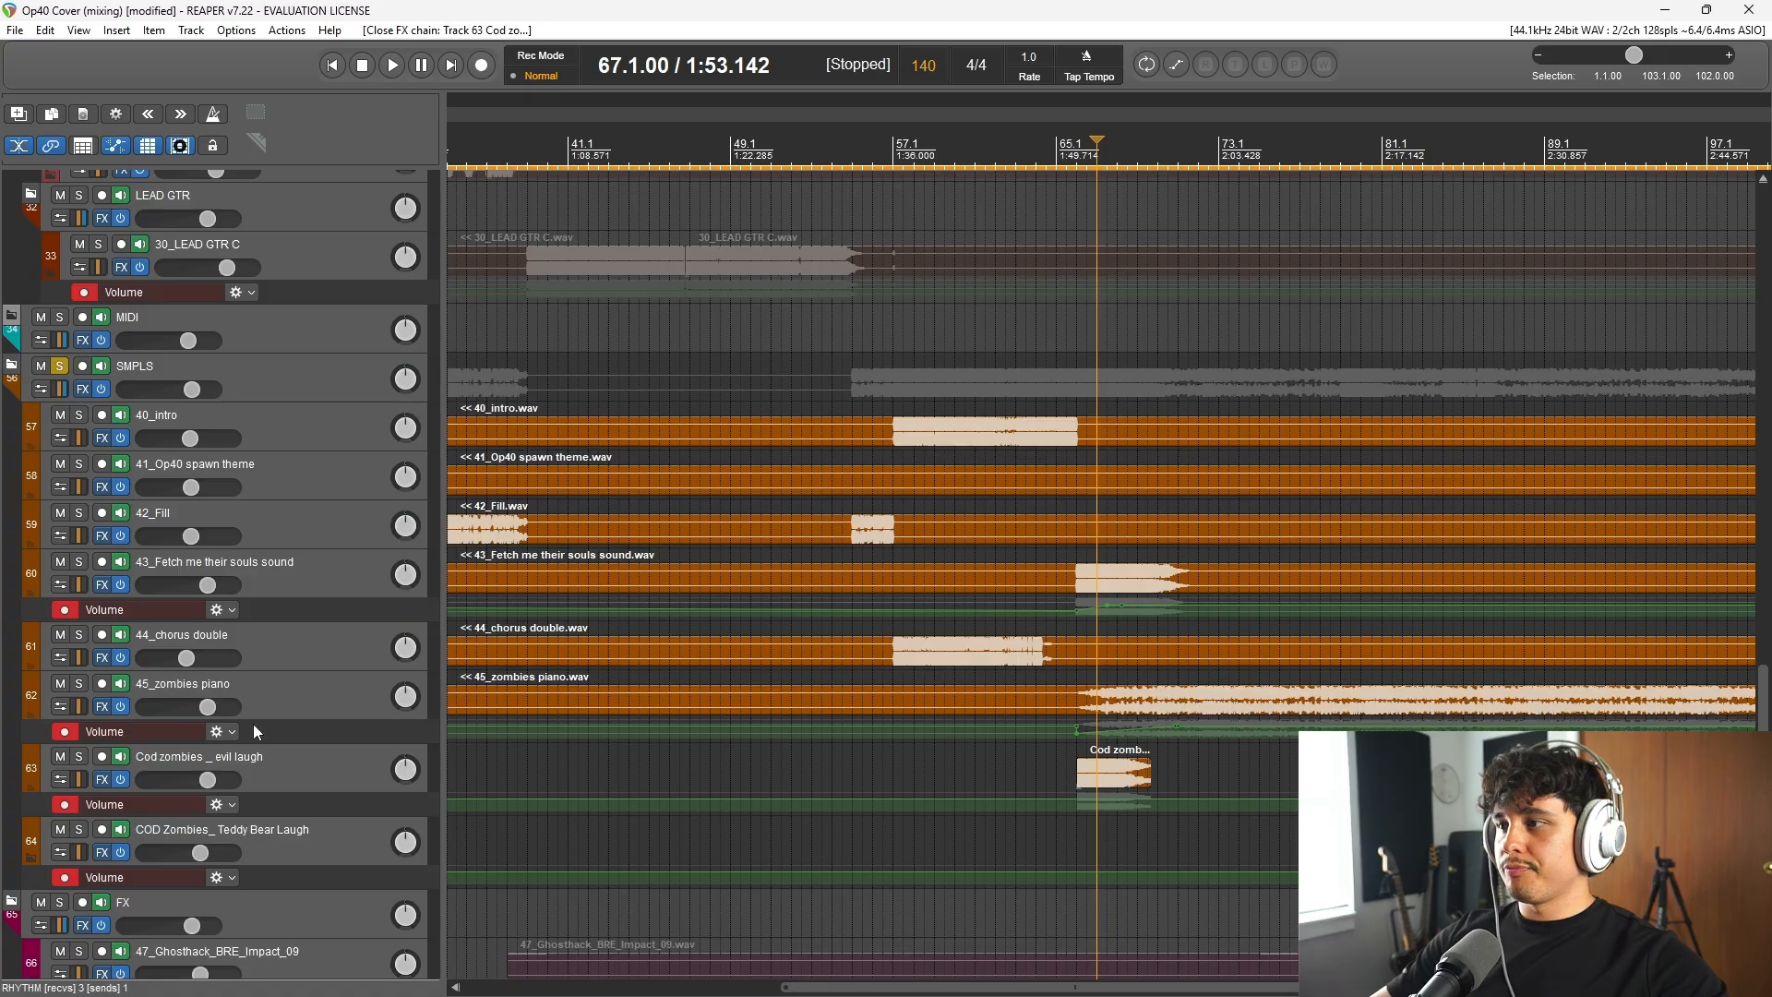
Step: Place the edit cursor at bar 71 and open the effects chain of the 45_zombies piano track
scroll(253, 723, "down", 2)
scroll(1189, 743, "down", 4)
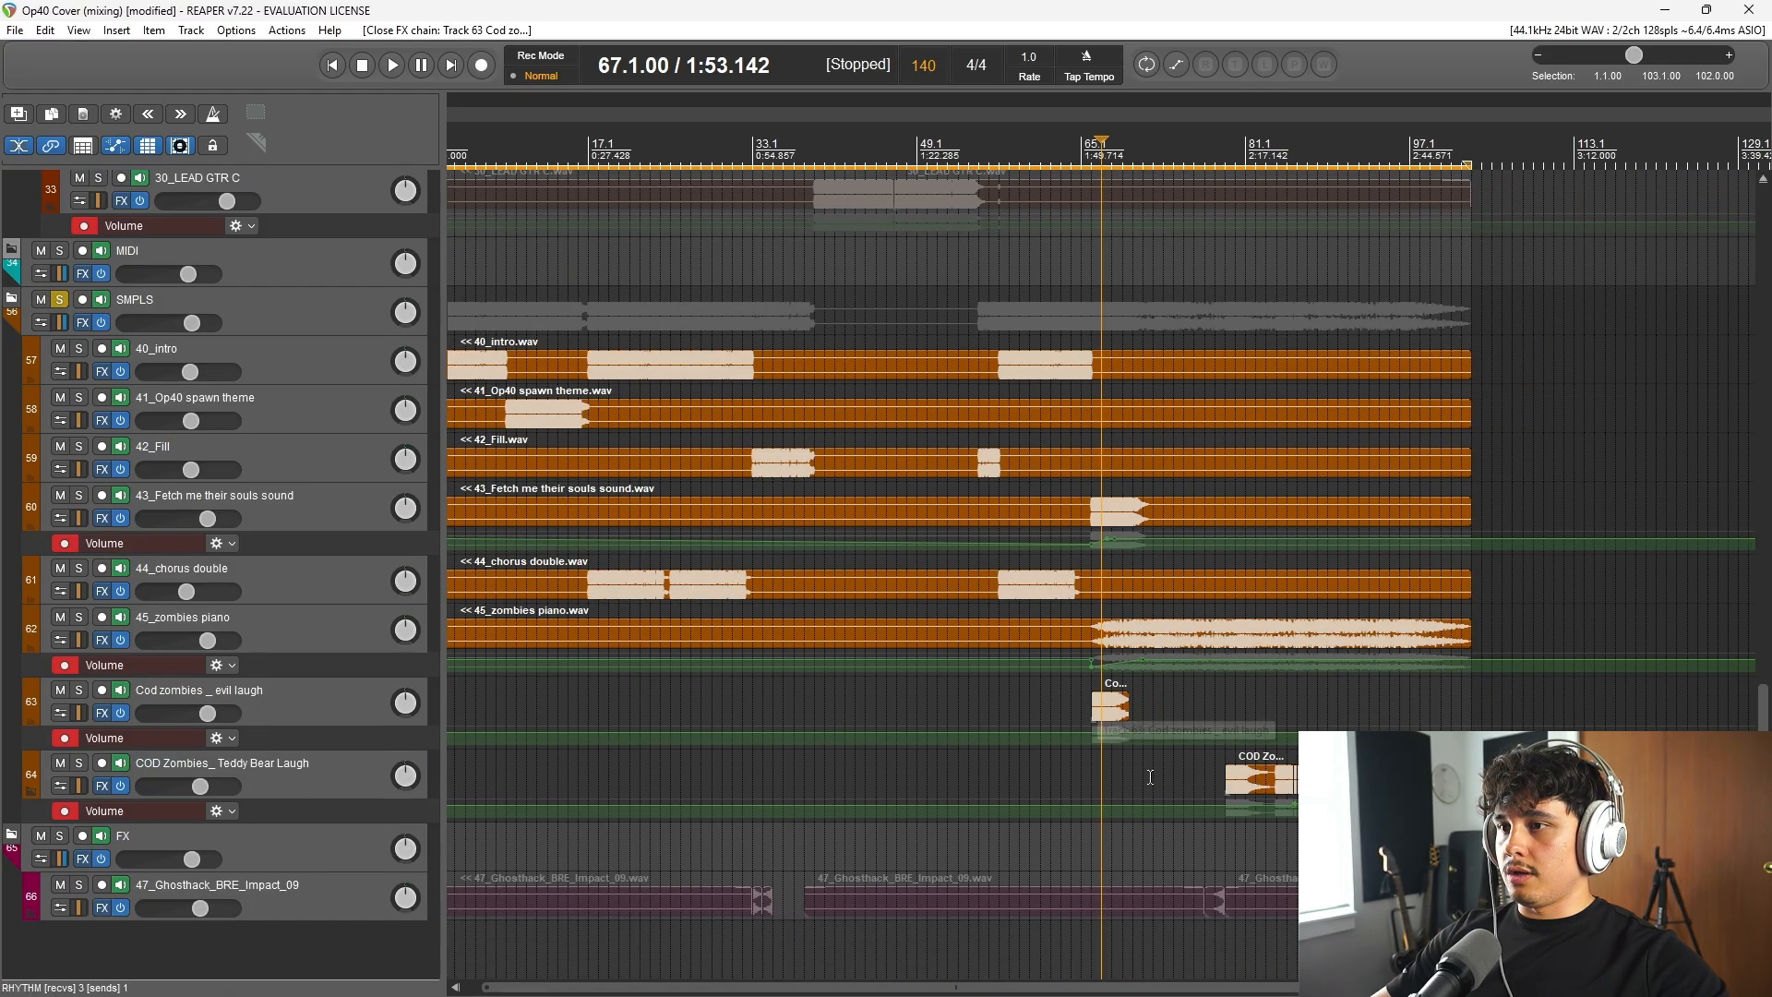
left_click(957, 153)
left_click(97, 642)
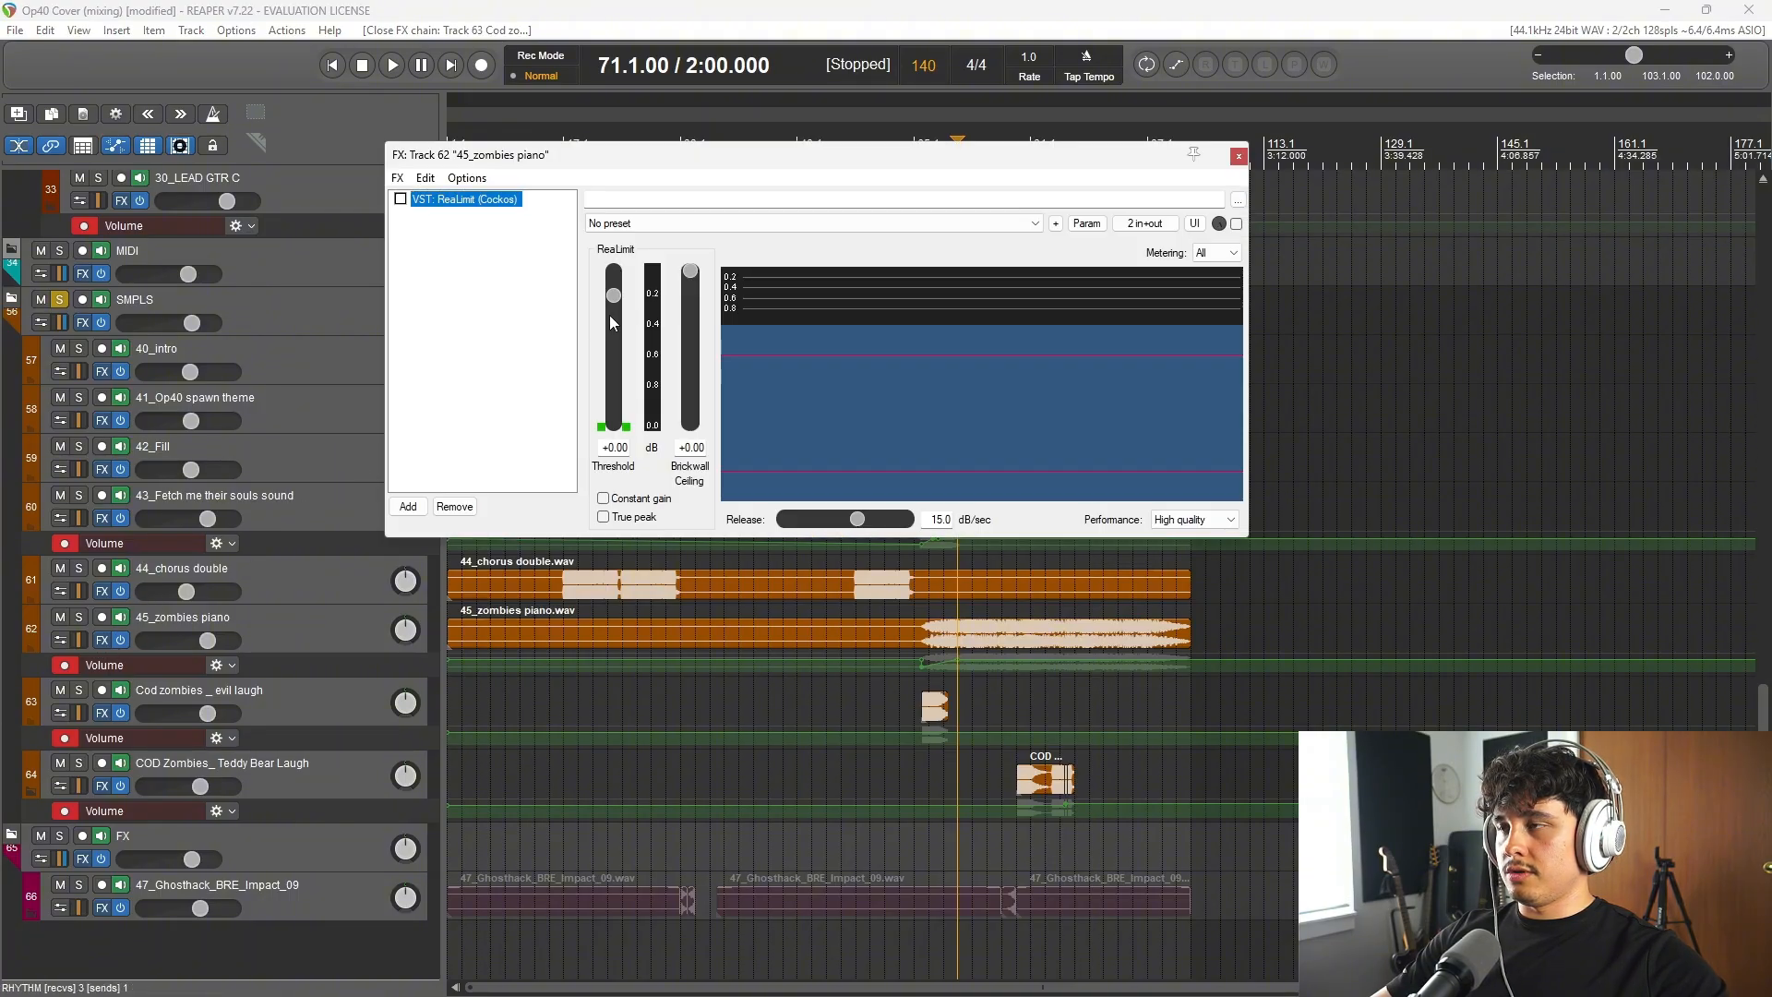
Step: Audition the 45_zombies piano track from bar 71, close its effects chain and stop playback
key("space")
left_click(1237, 151)
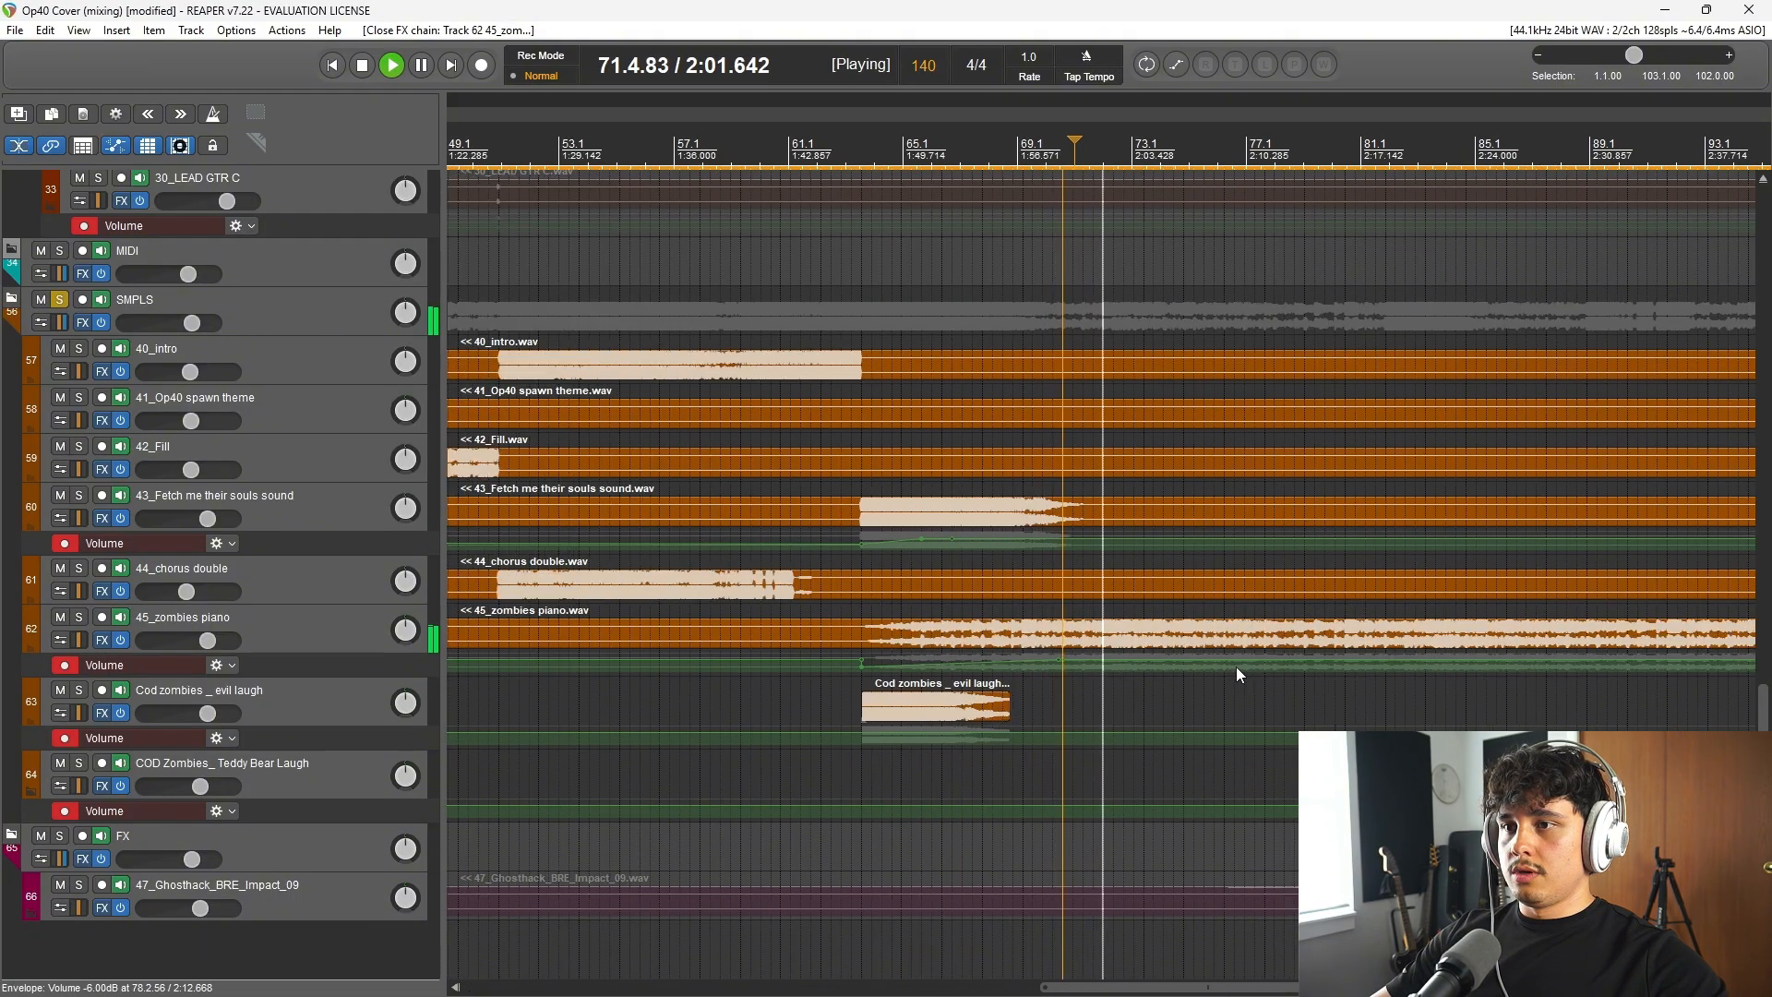
key("space")
Step: Open the effects chain of the COD Zombies_ Teddy Bear Laugh track and audition the track from bar 79
left_click(1018, 155)
scroll(1068, 660, "up", 3)
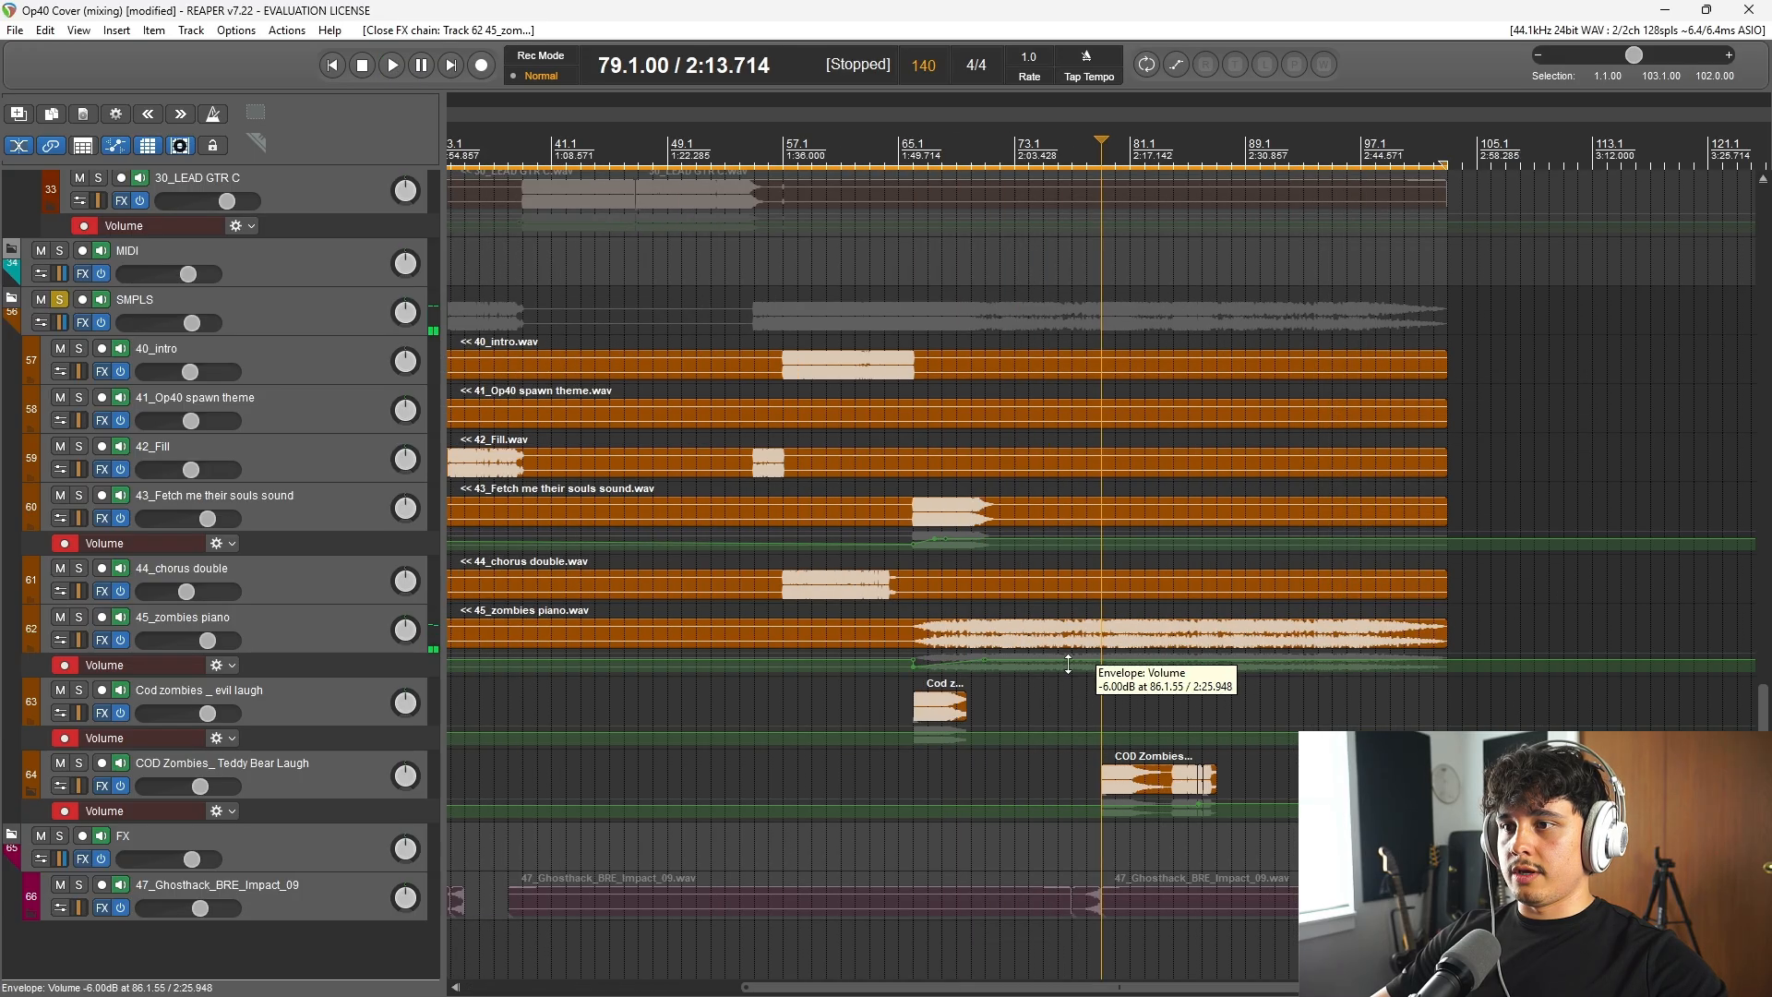
left_click(107, 790)
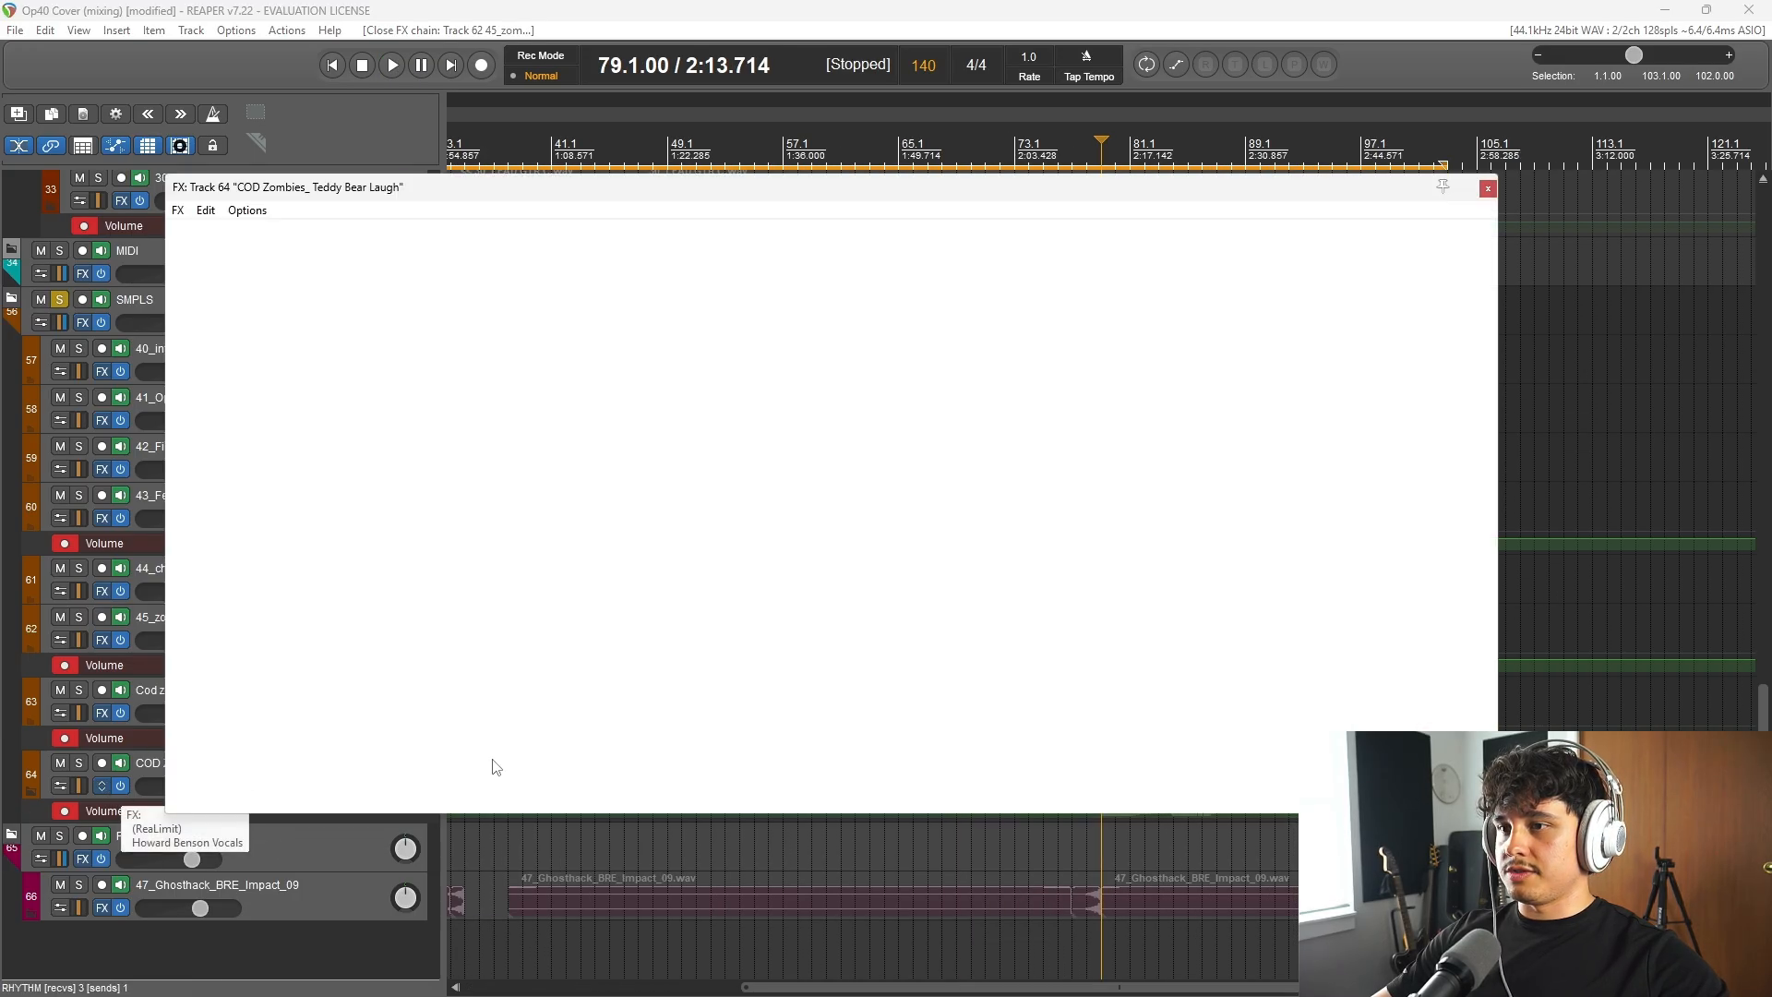
key("space")
left_click_drag(886, 192, 1051, 839)
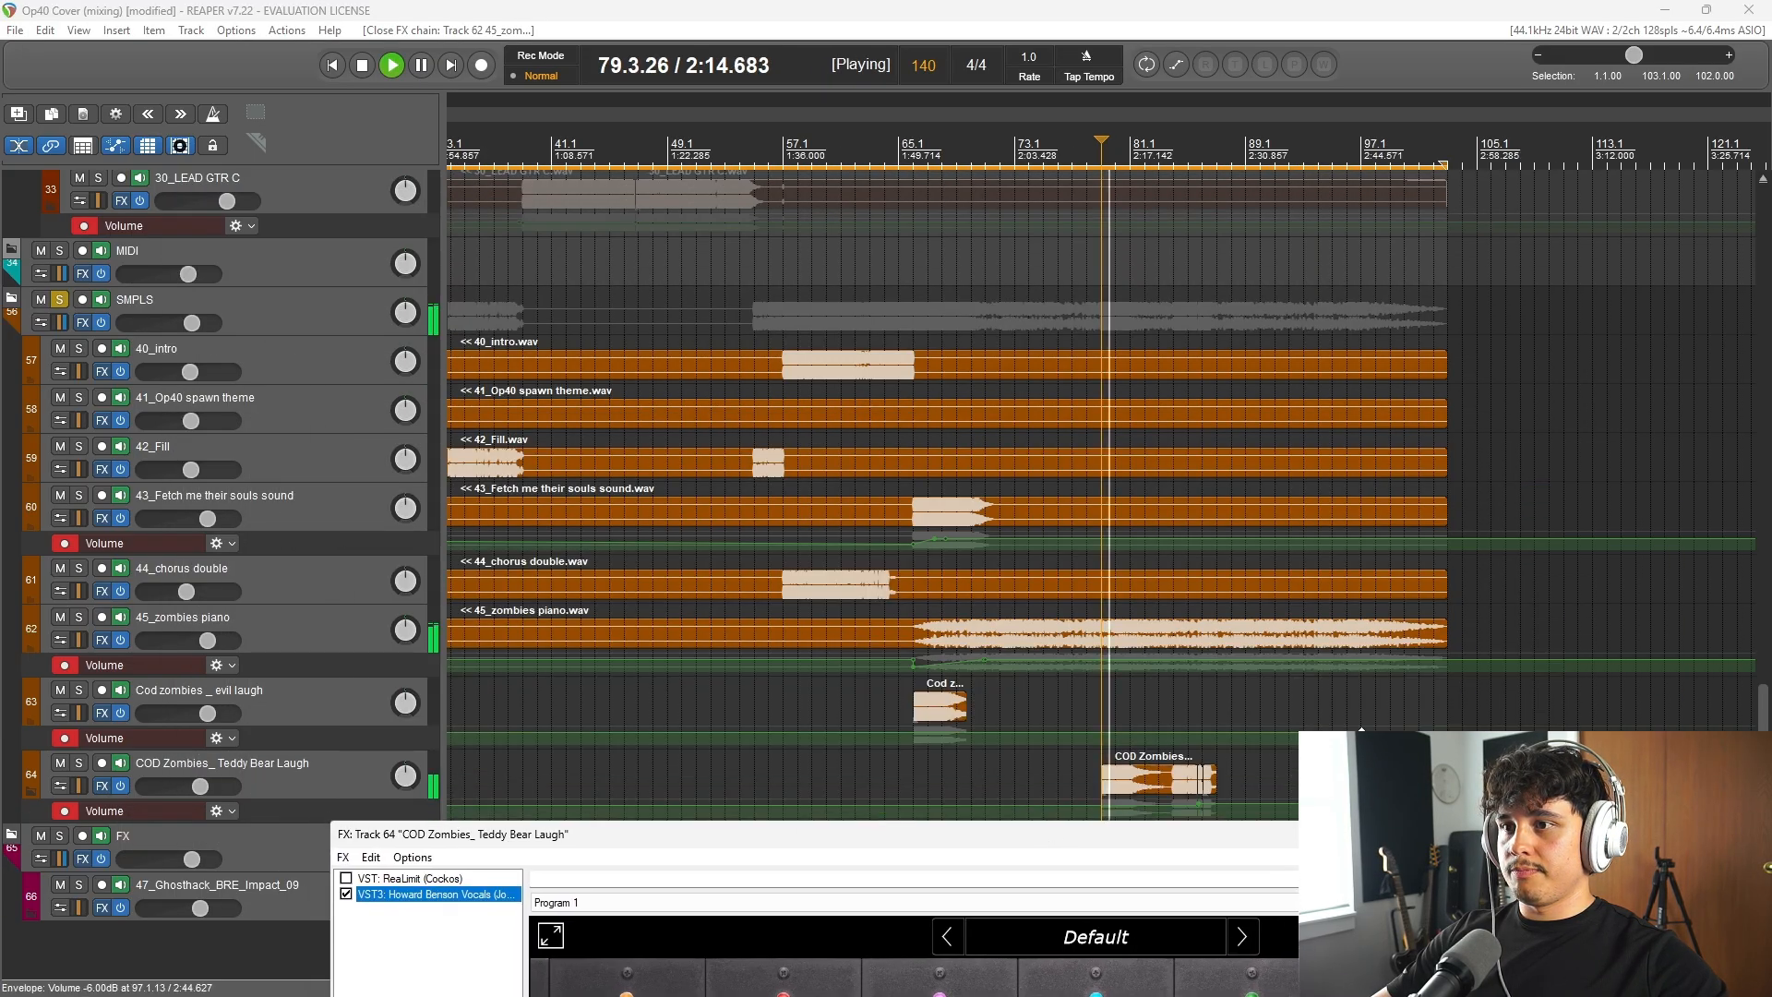
scroll(1257, 808, "up", 6)
left_click_drag(1264, 838, 1155, 194)
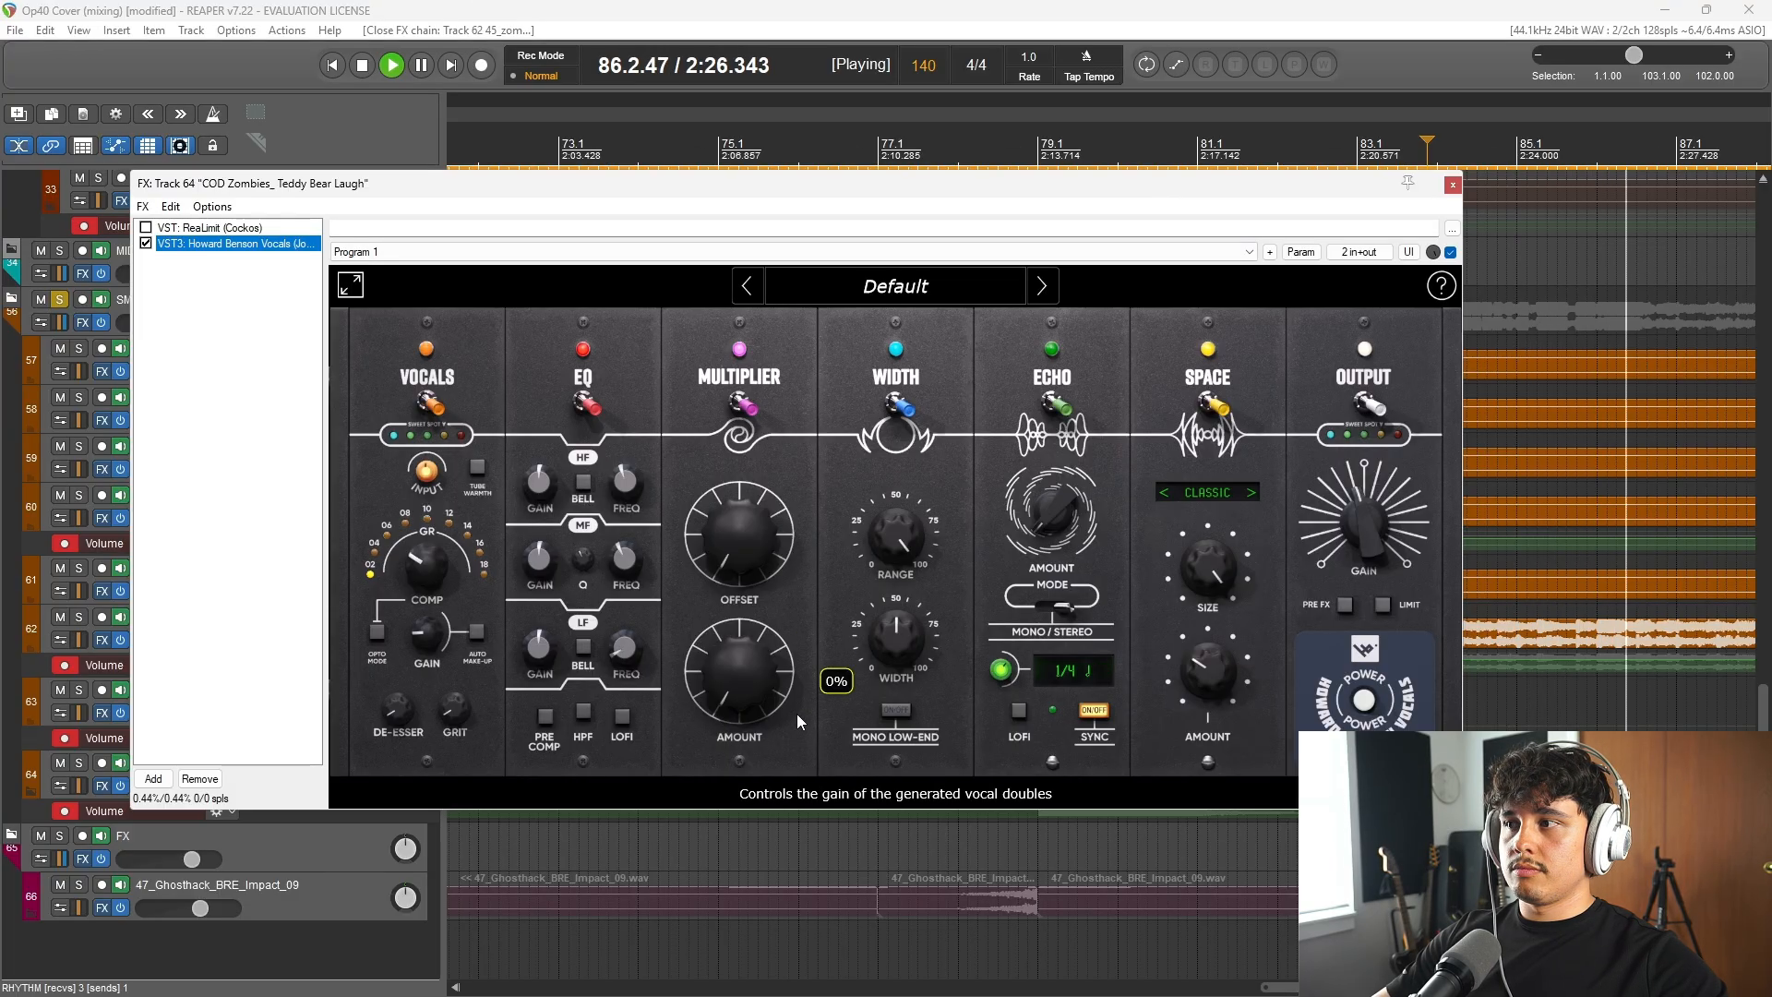
key("space")
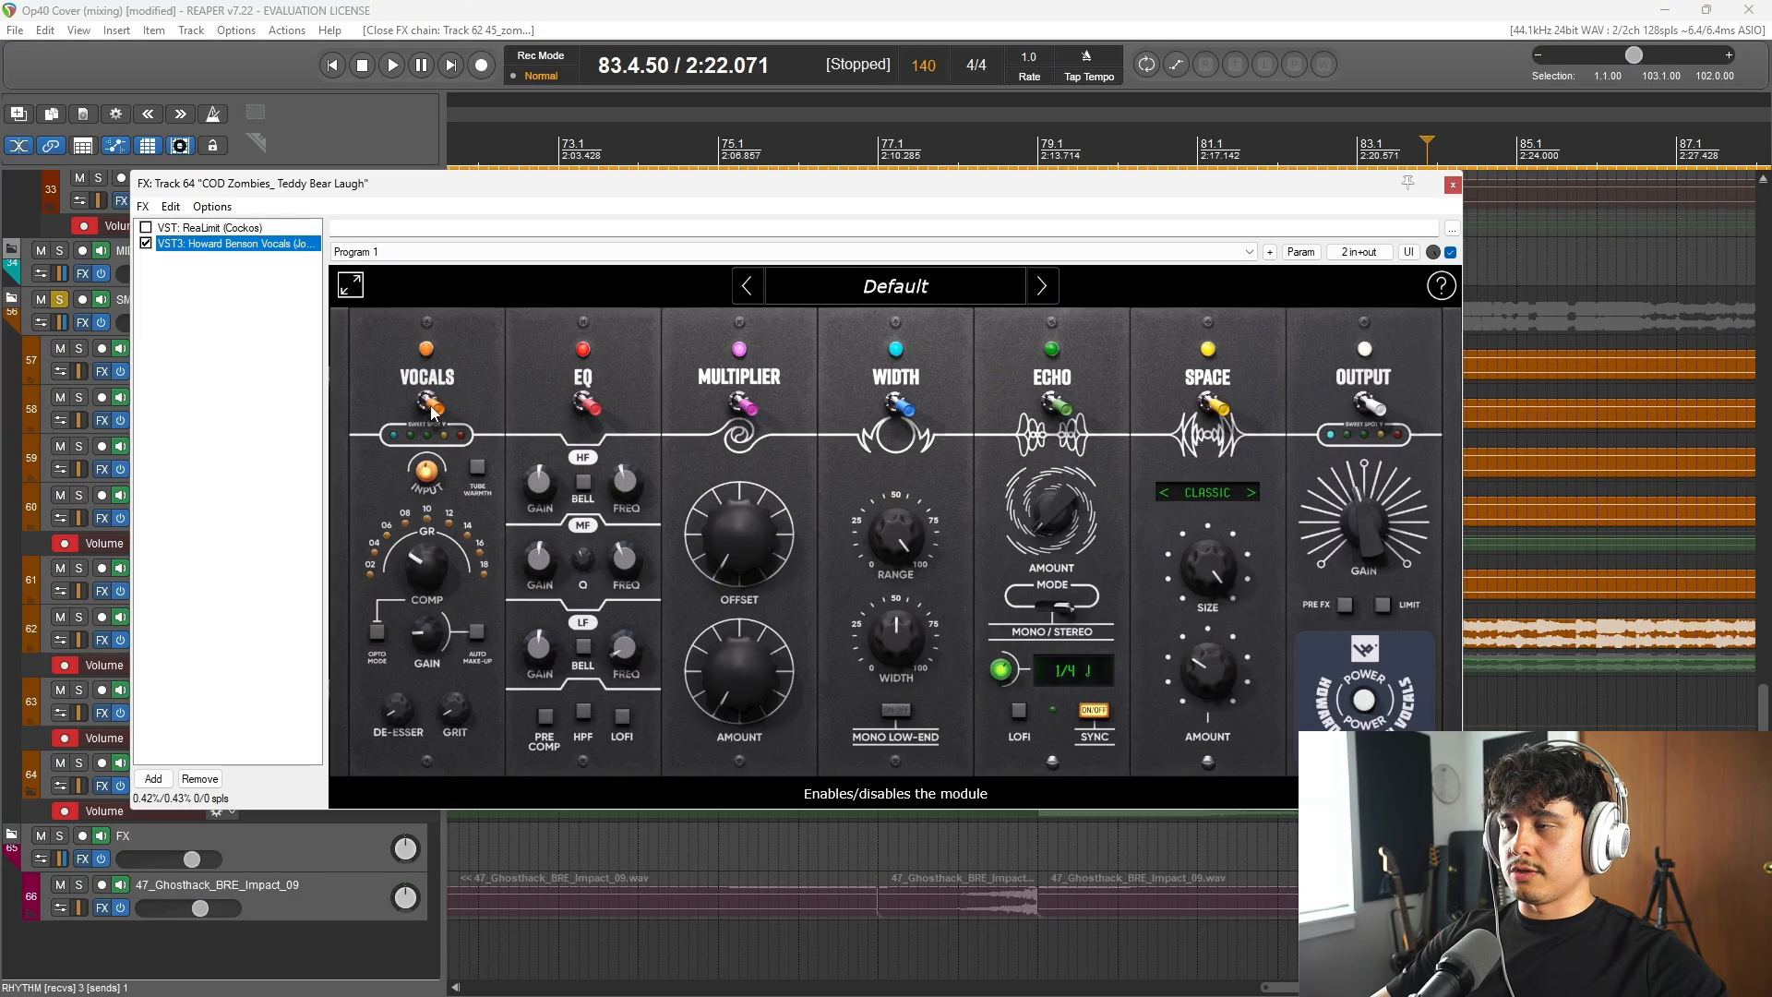
Step: Compare the Teddy Bear Laugh with the Howard Benson Vocals plugin's Vocals module disabled and enabled, stop playback and close the chain
left_click(431, 409)
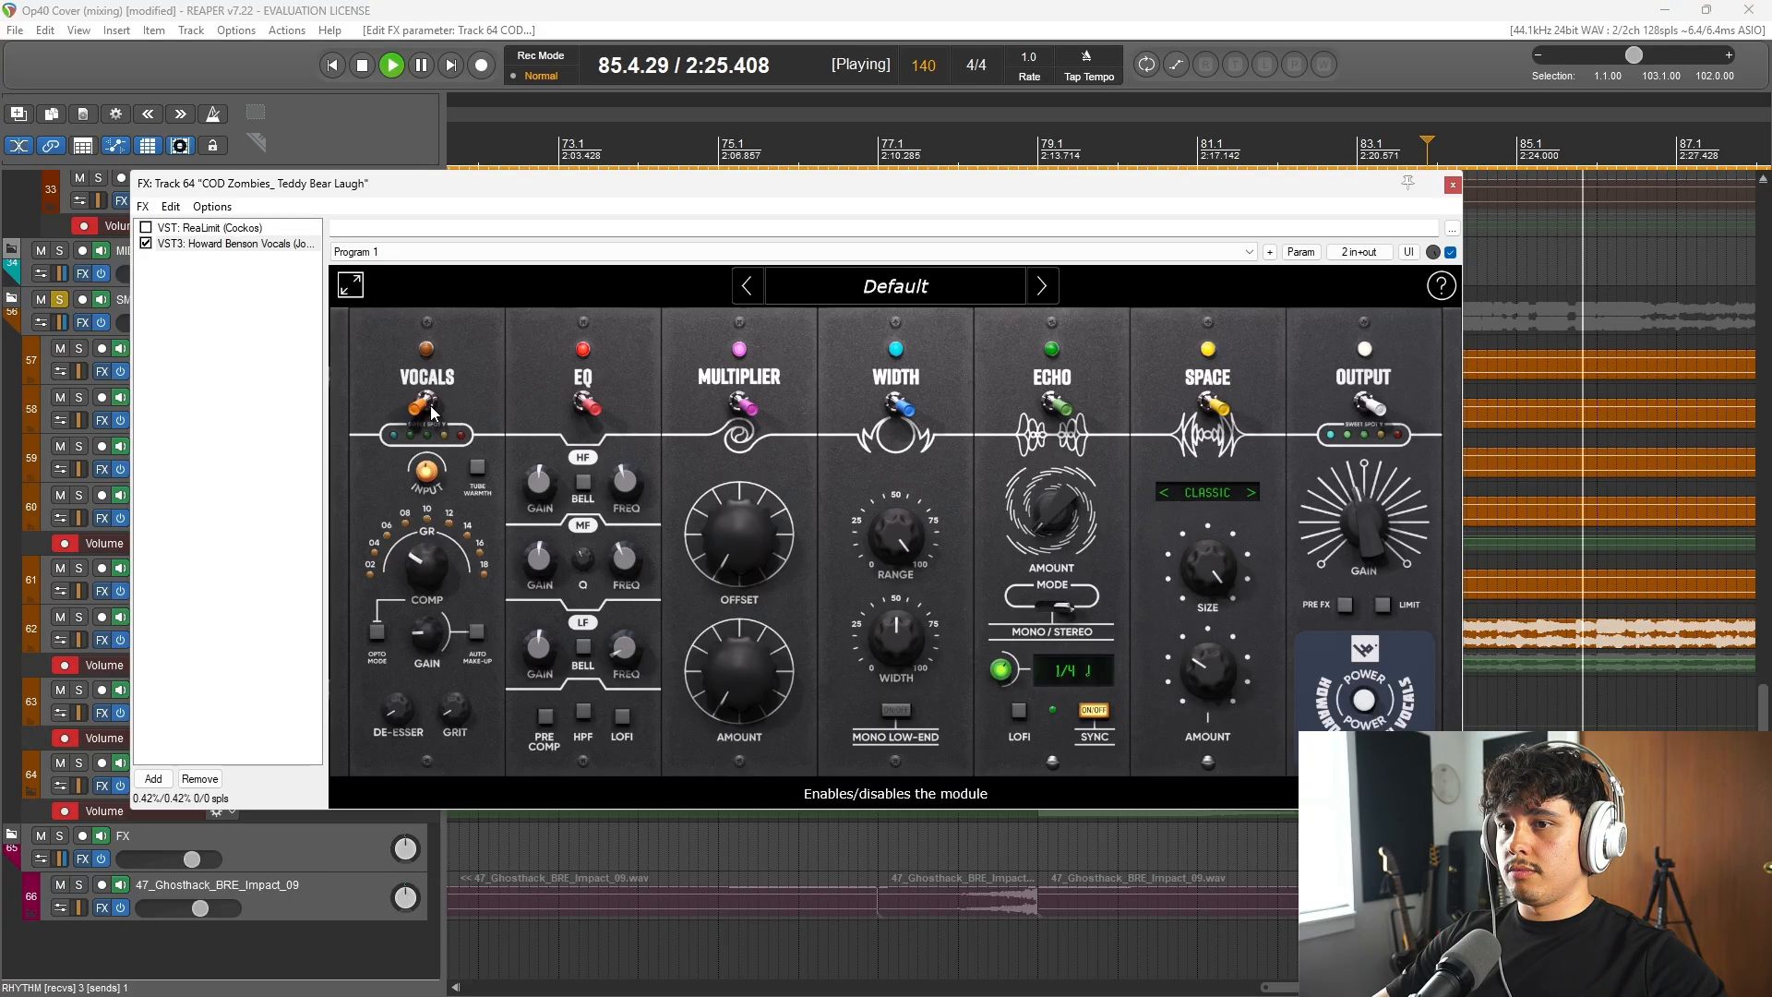
left_click(431, 409)
key("space")
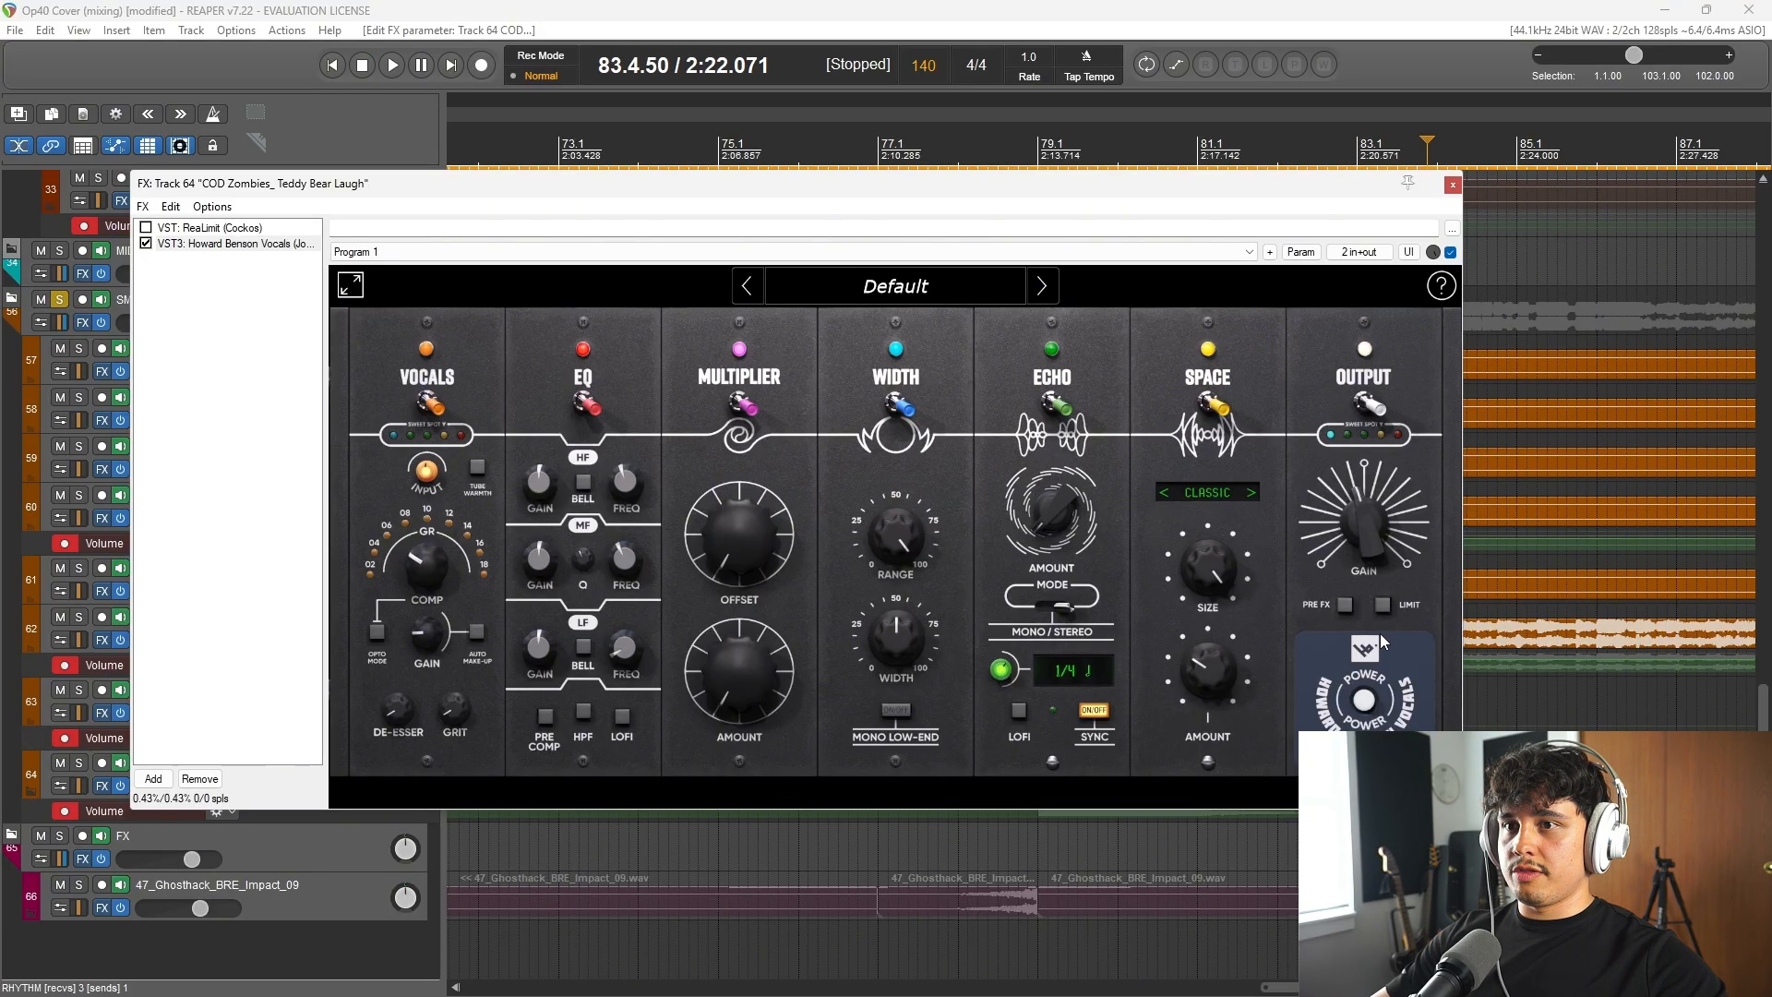
left_click(1452, 185)
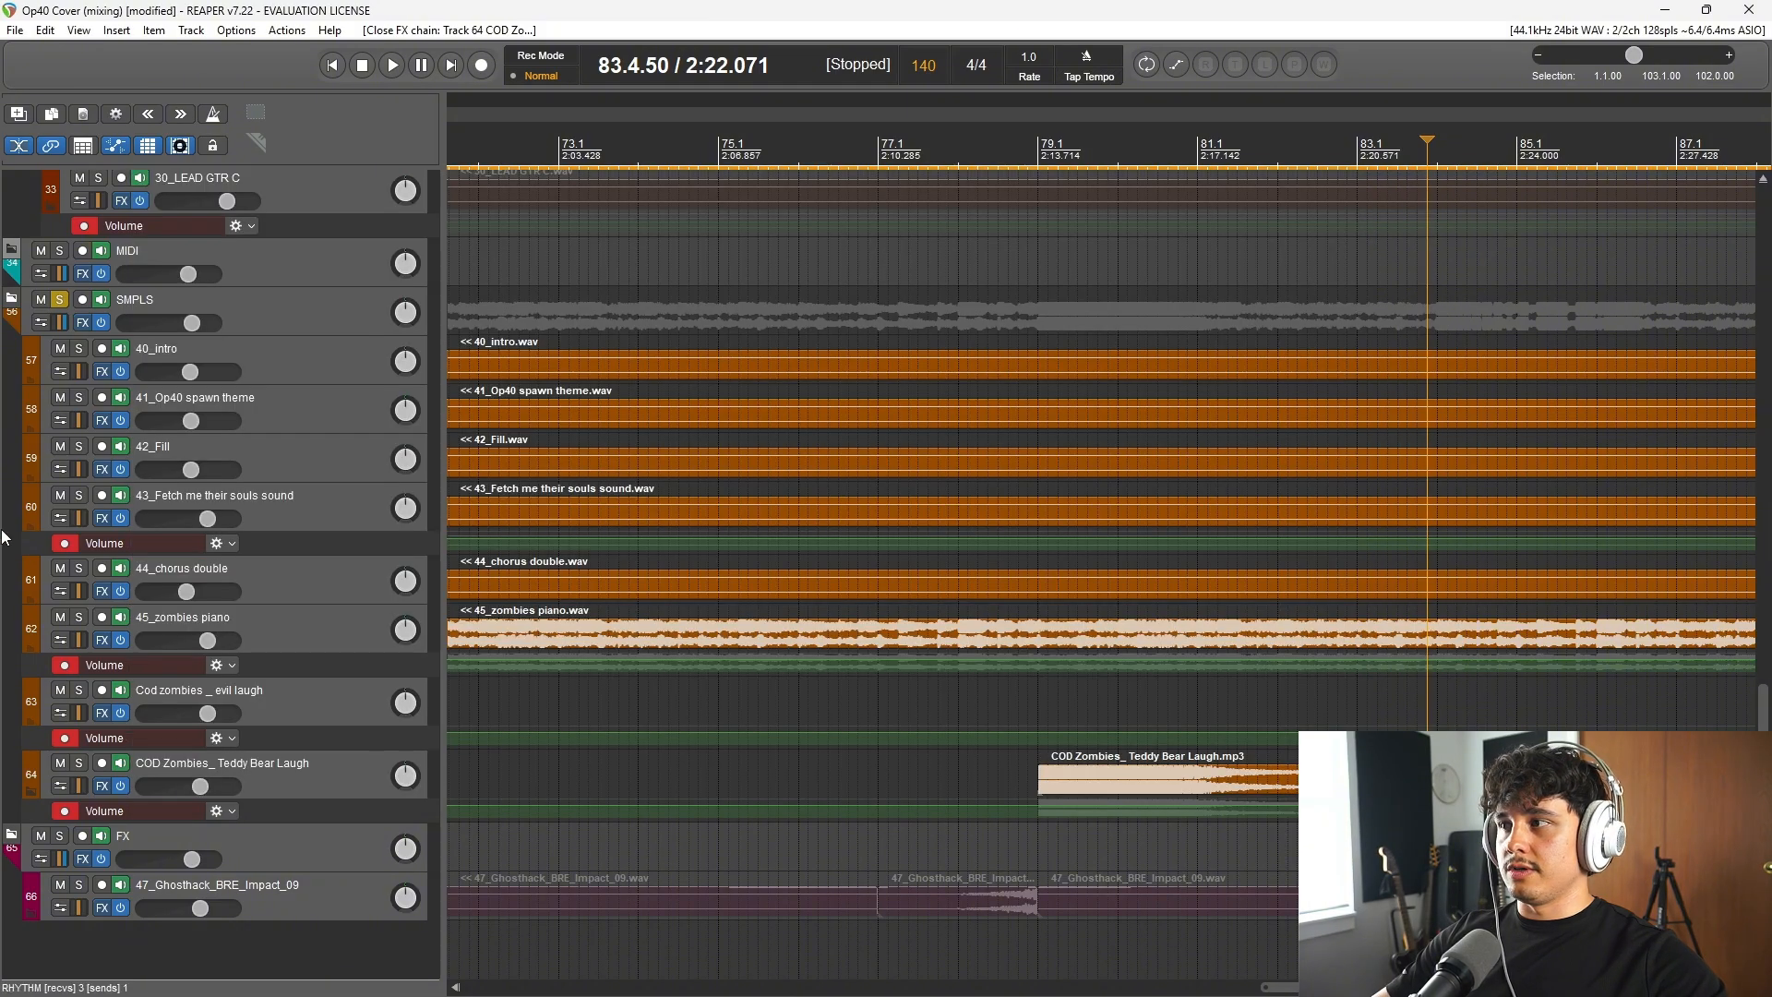
Step: Unsolo the SMPLS folder and audition the full mix from bar 79, stopping after the Teddy Bear Laugh
left_click(60, 299, "ctrl")
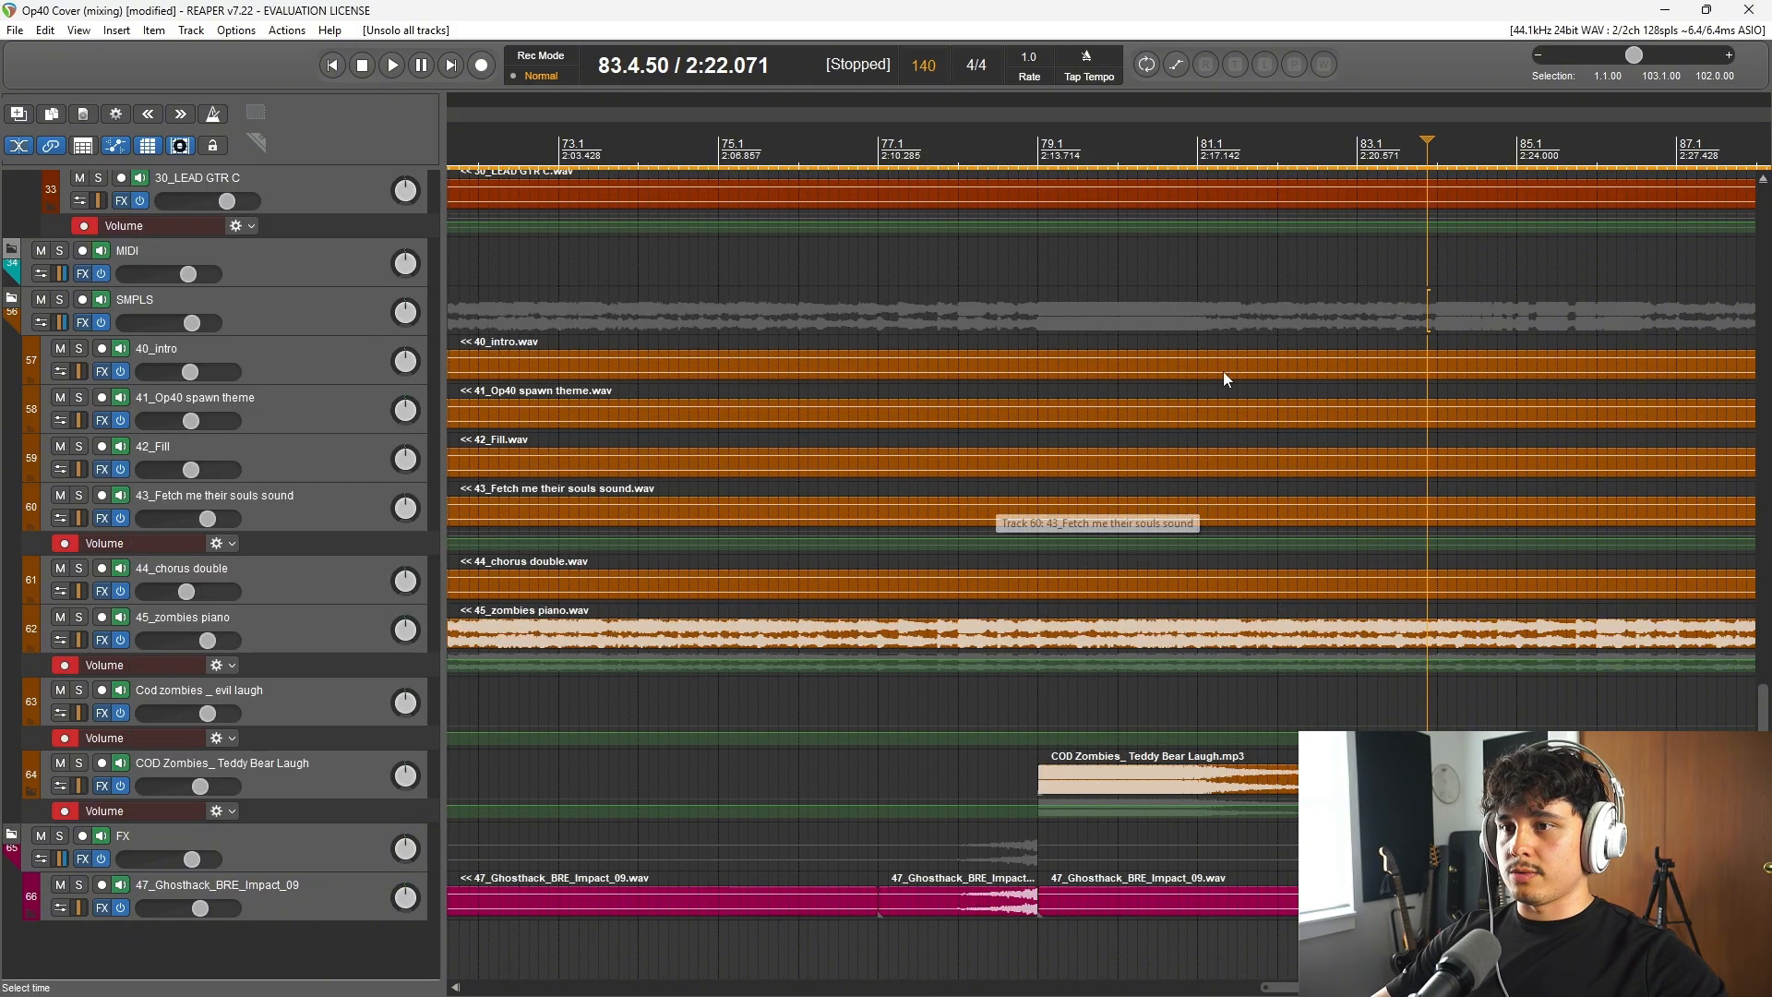
left_click(1041, 155)
key("space")
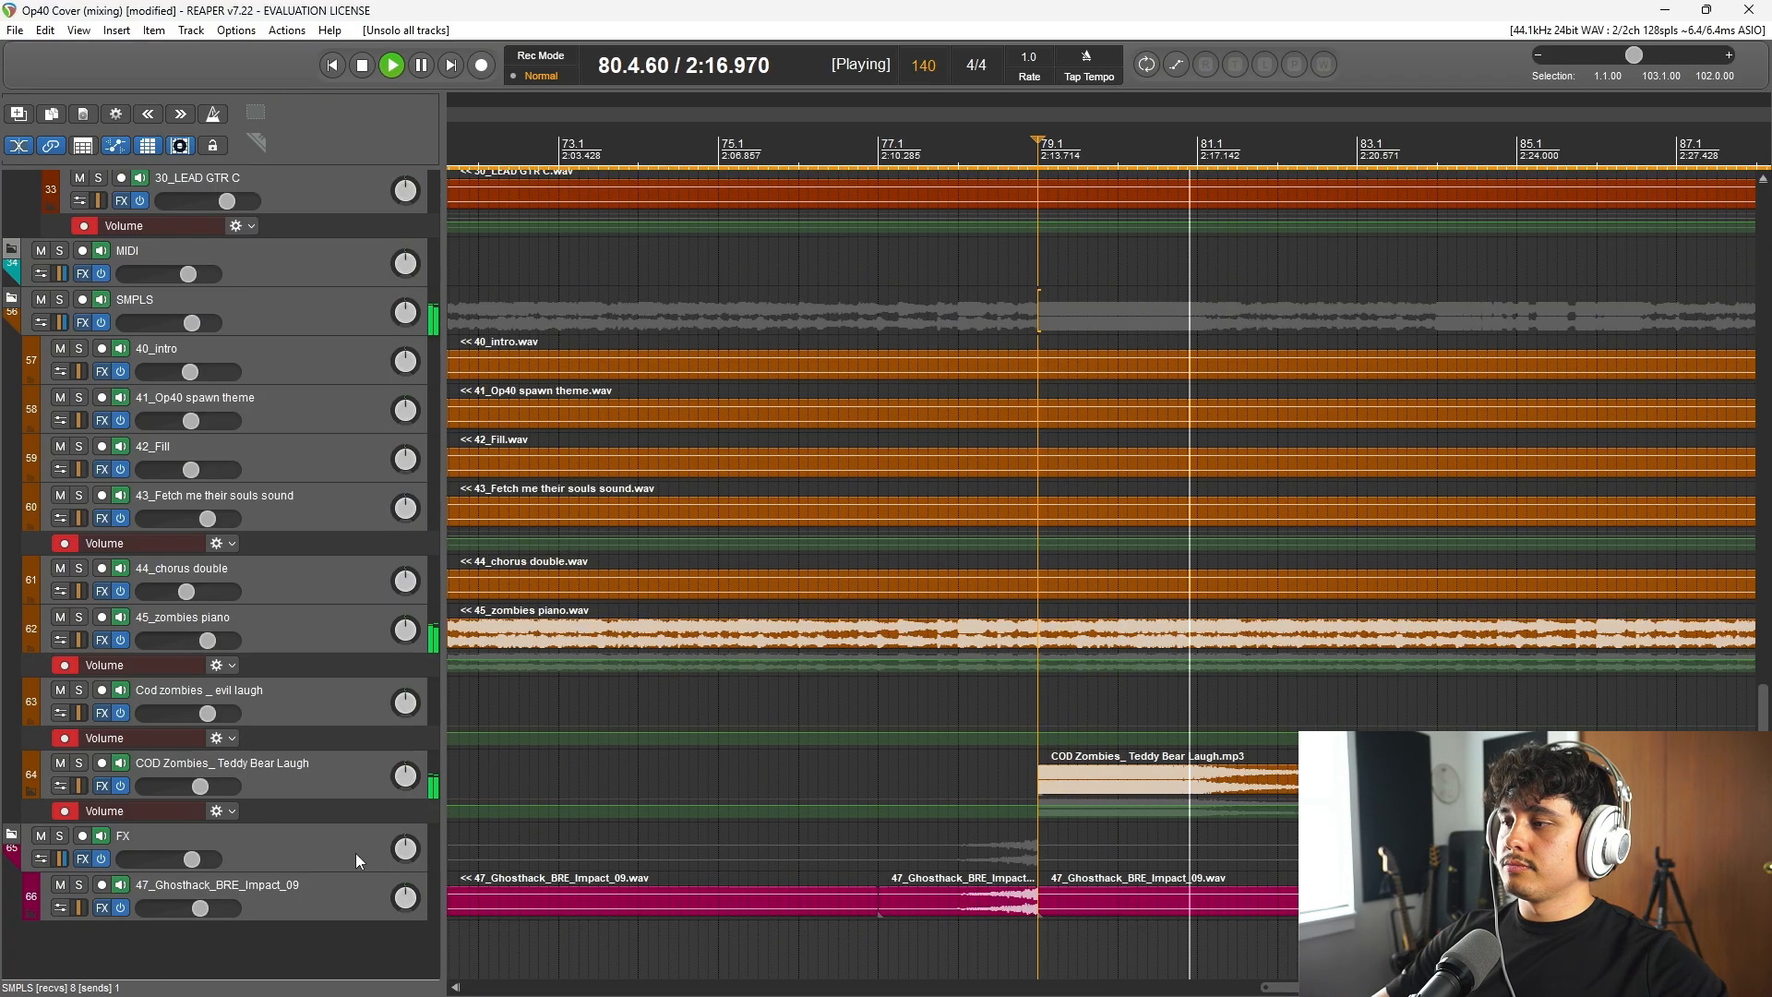
scroll(1271, 857, "down", 5)
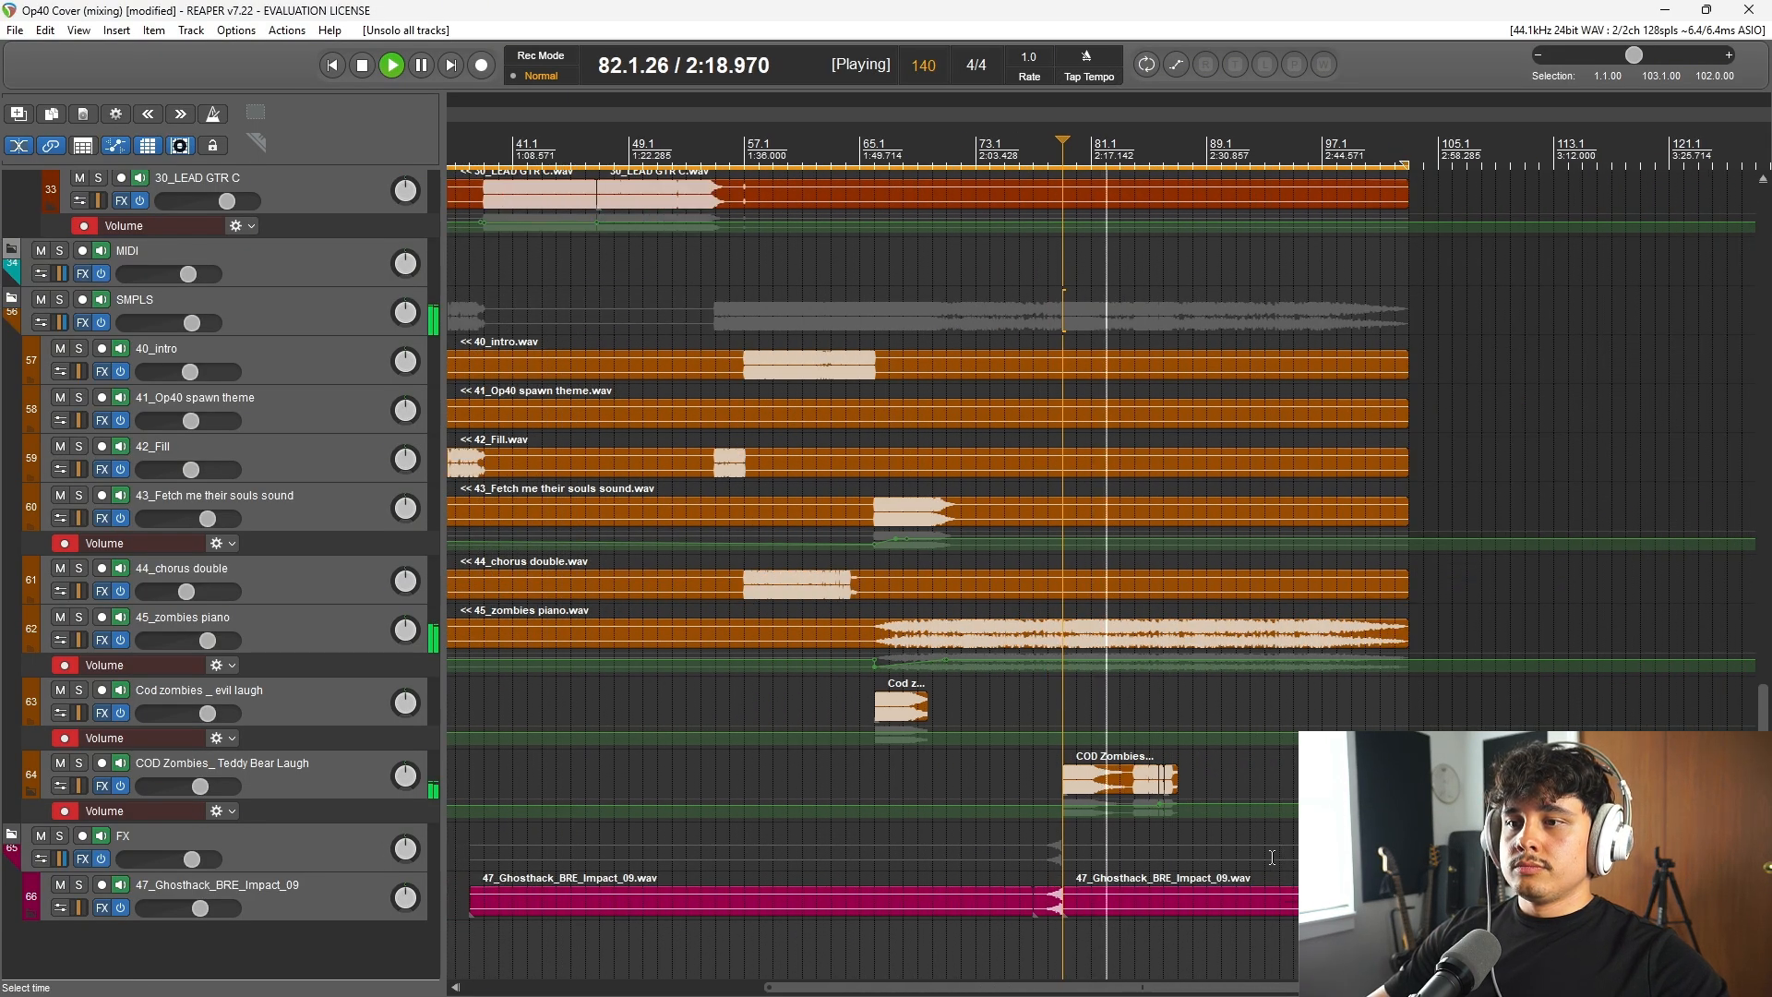
scroll(1061, 762, "up", 2)
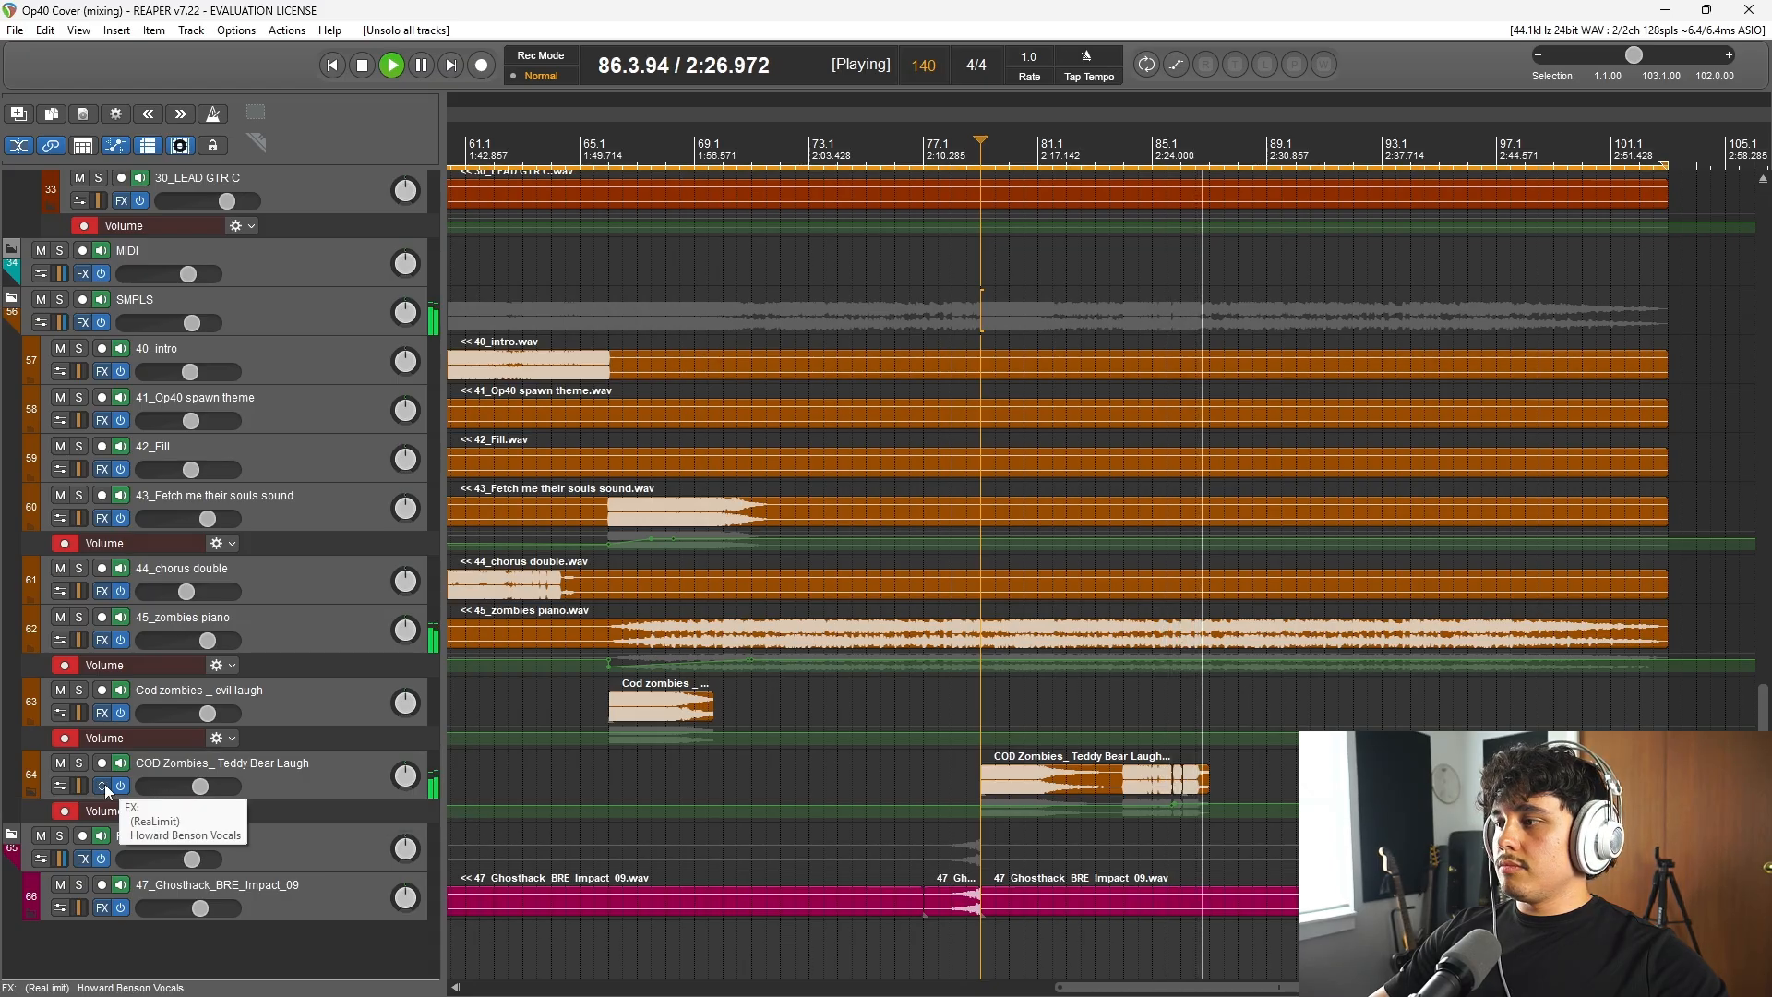
key("space")
scroll(768, 872, "down", 2)
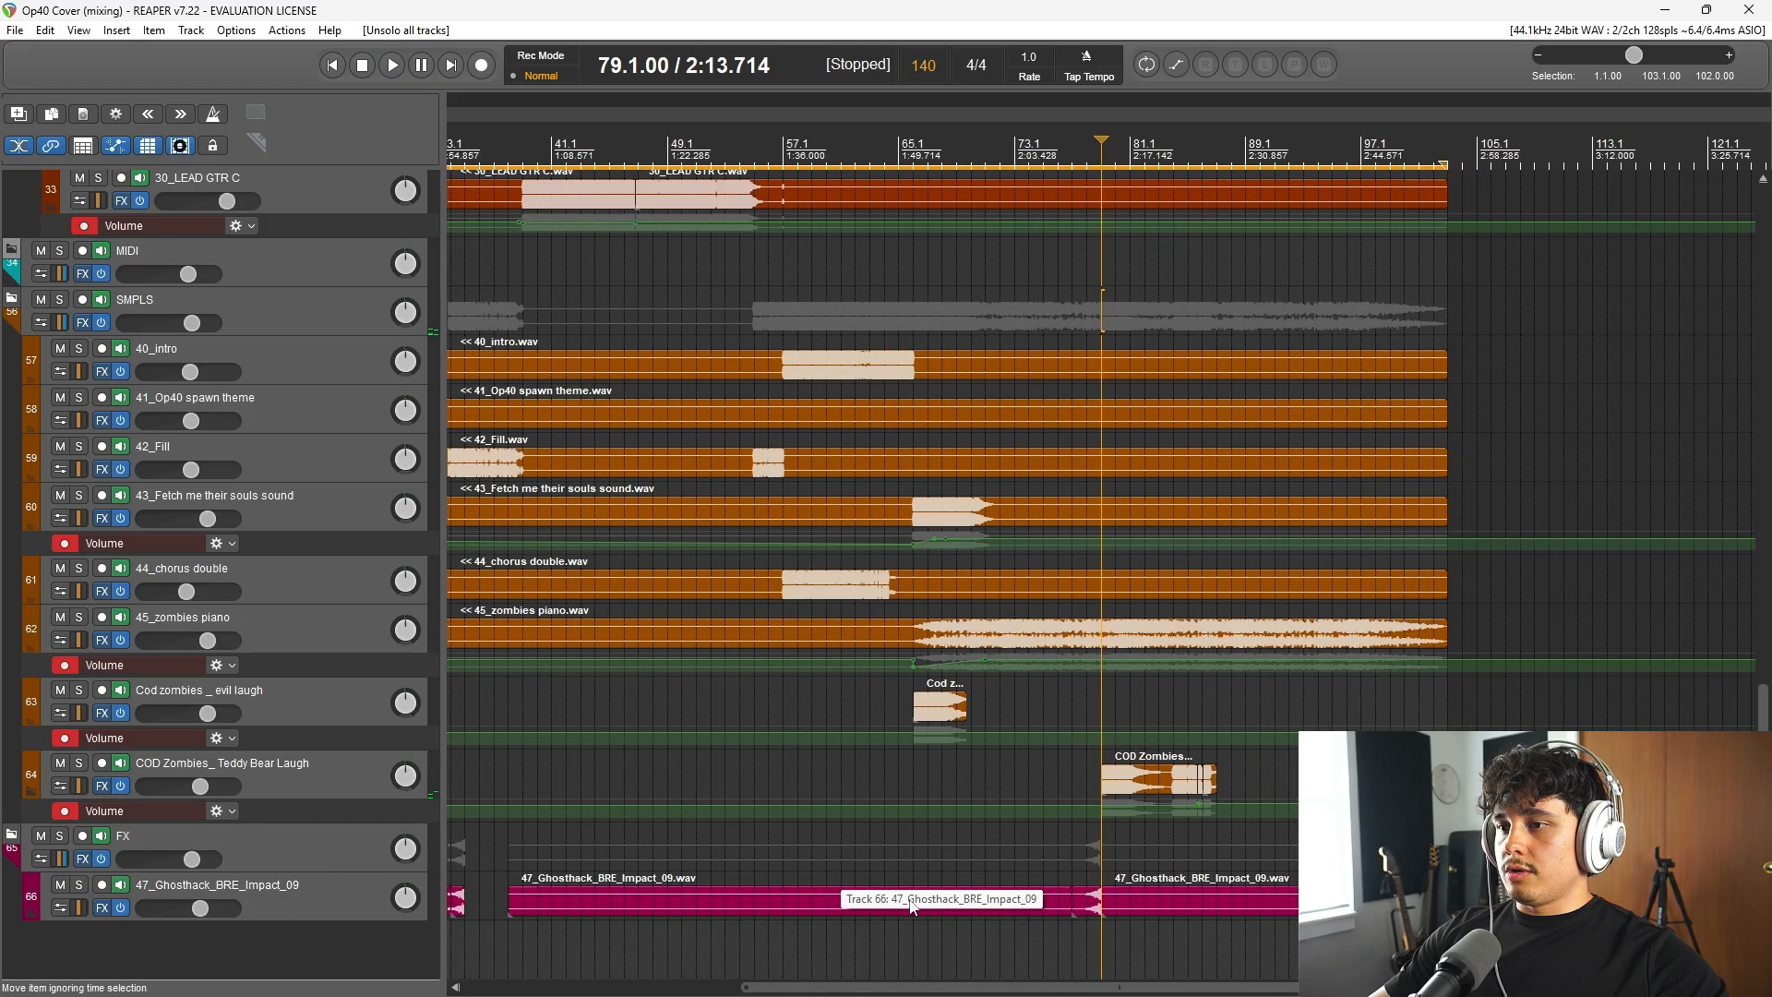
Step: Inspect and close the effects chains of the FX folder and the 47_Ghosthack_BRE_Impact_09 track
left_click(84, 858)
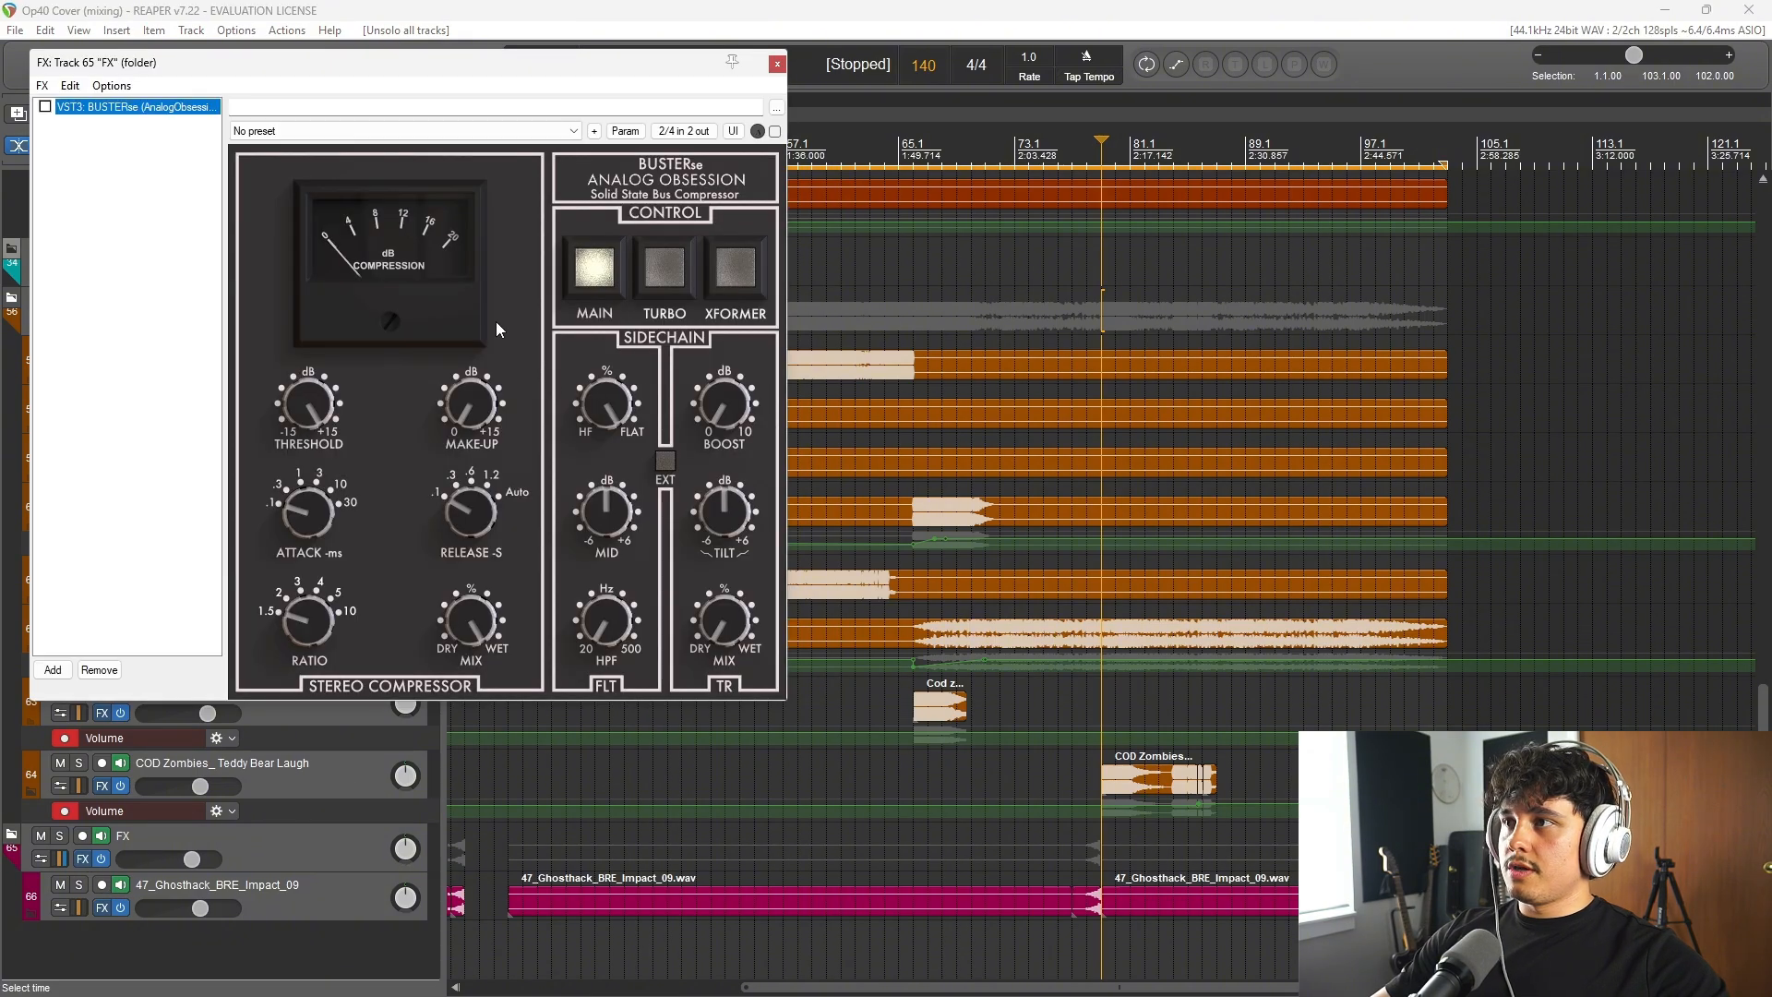
left_click(777, 64)
left_click(99, 908)
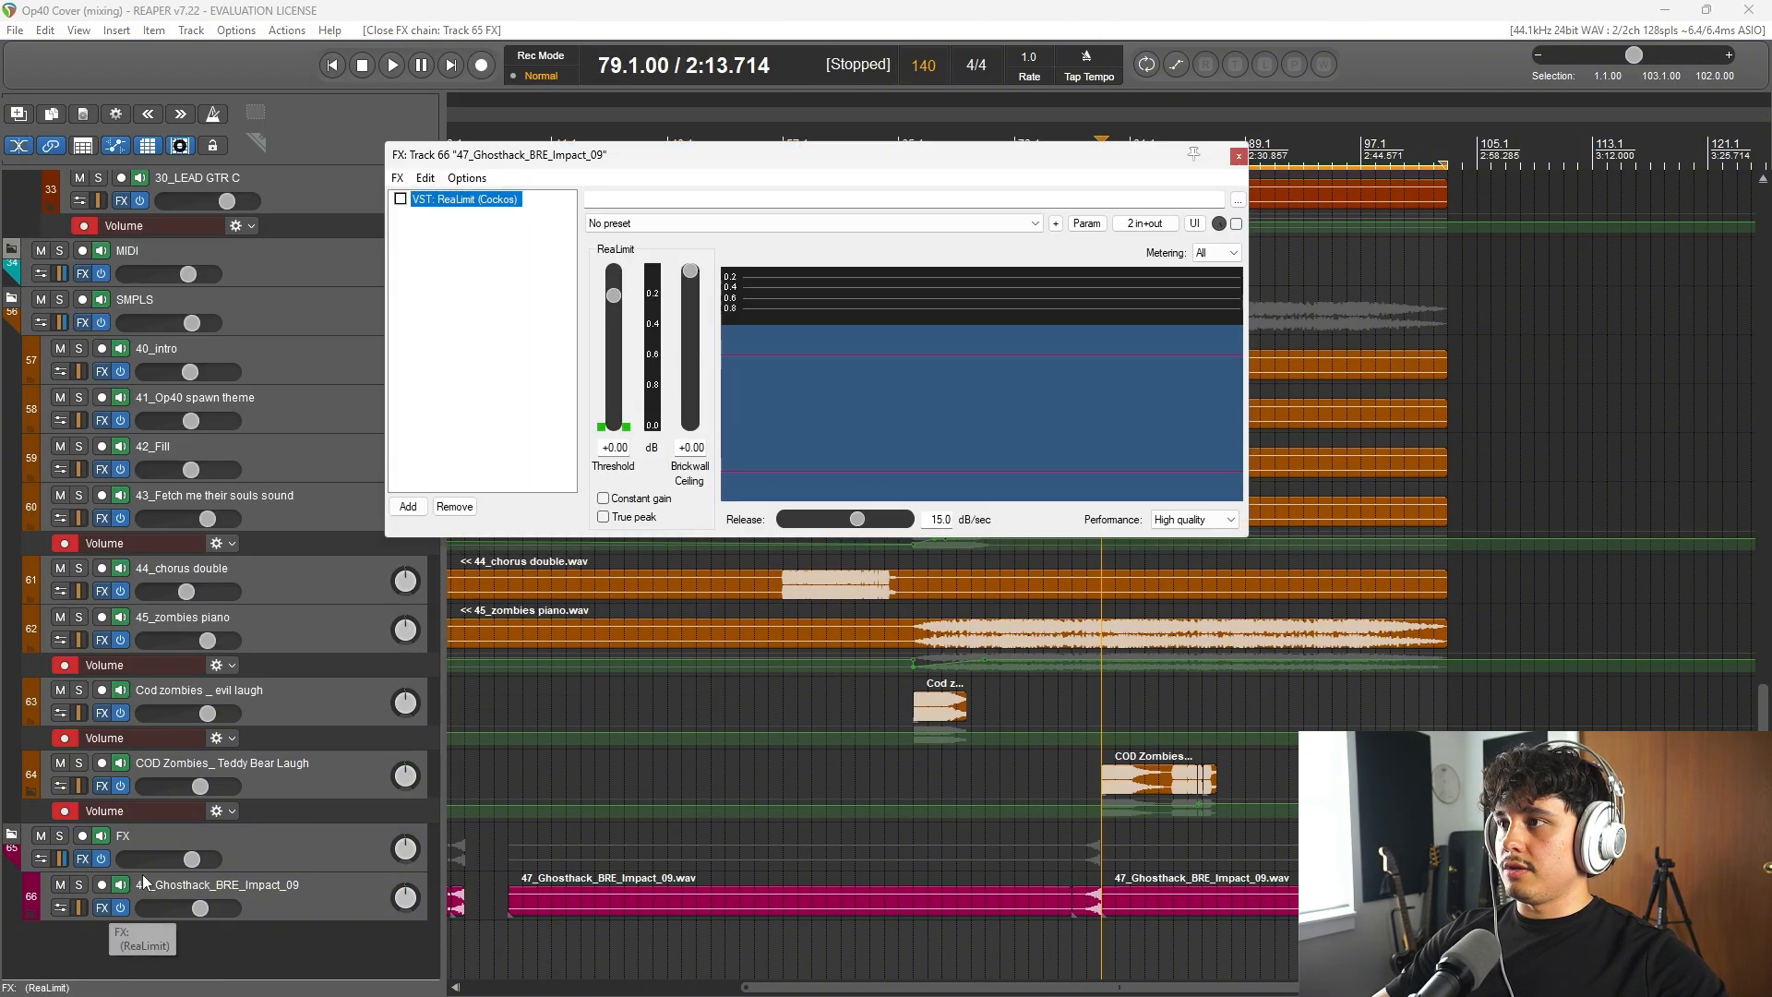
left_click(1238, 156)
scroll(827, 559, "down", 1)
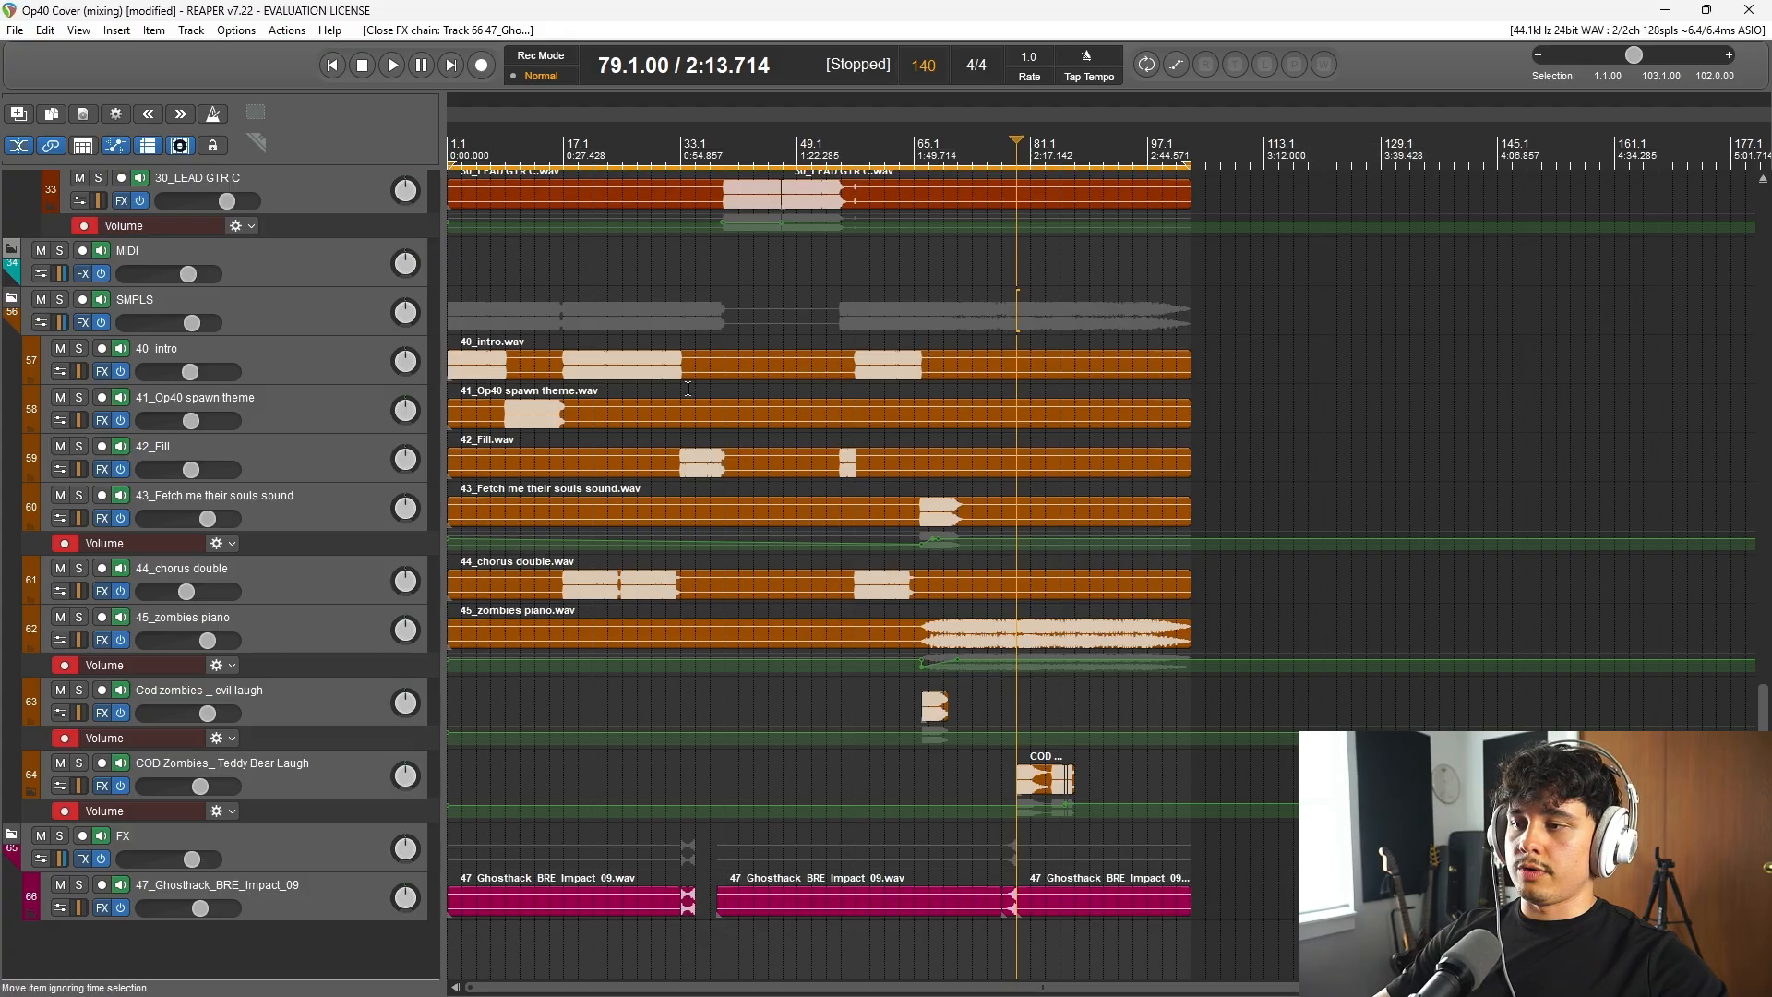
scroll(827, 559, "down", 2)
scroll(827, 559, "up", 3)
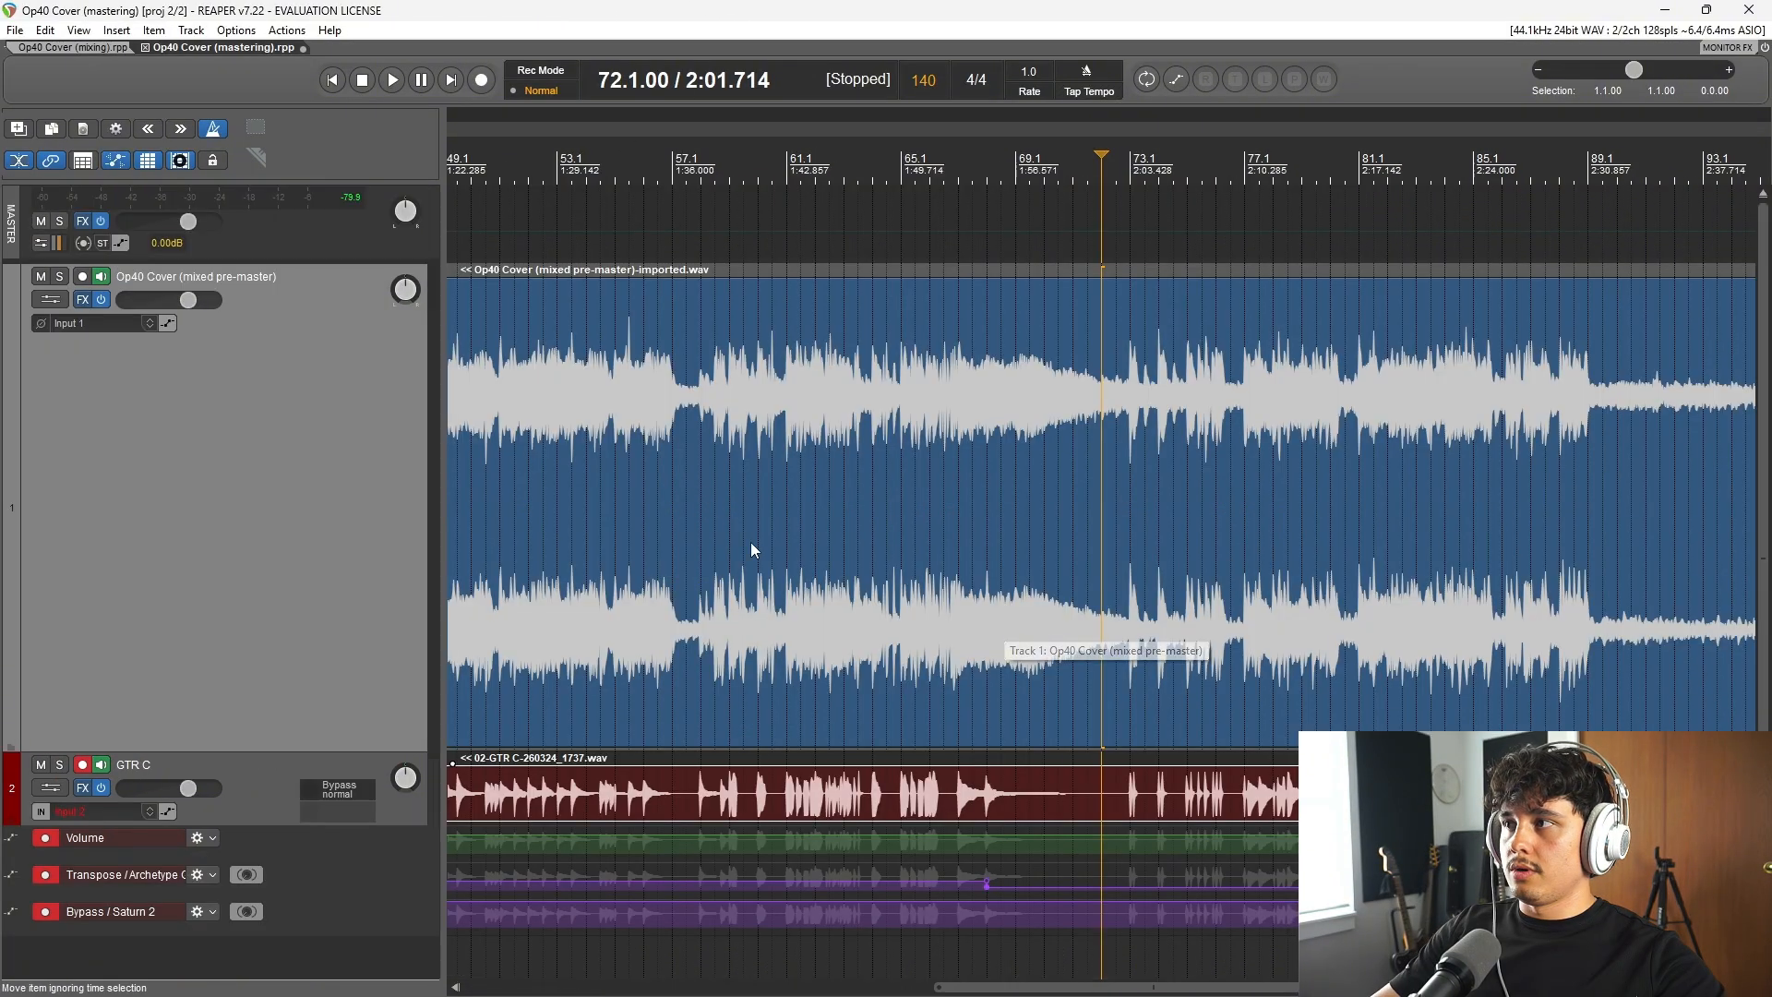
scroll(816, 484, "down", 2)
scroll(827, 517, "down", 3)
scroll(827, 517, "up", 4)
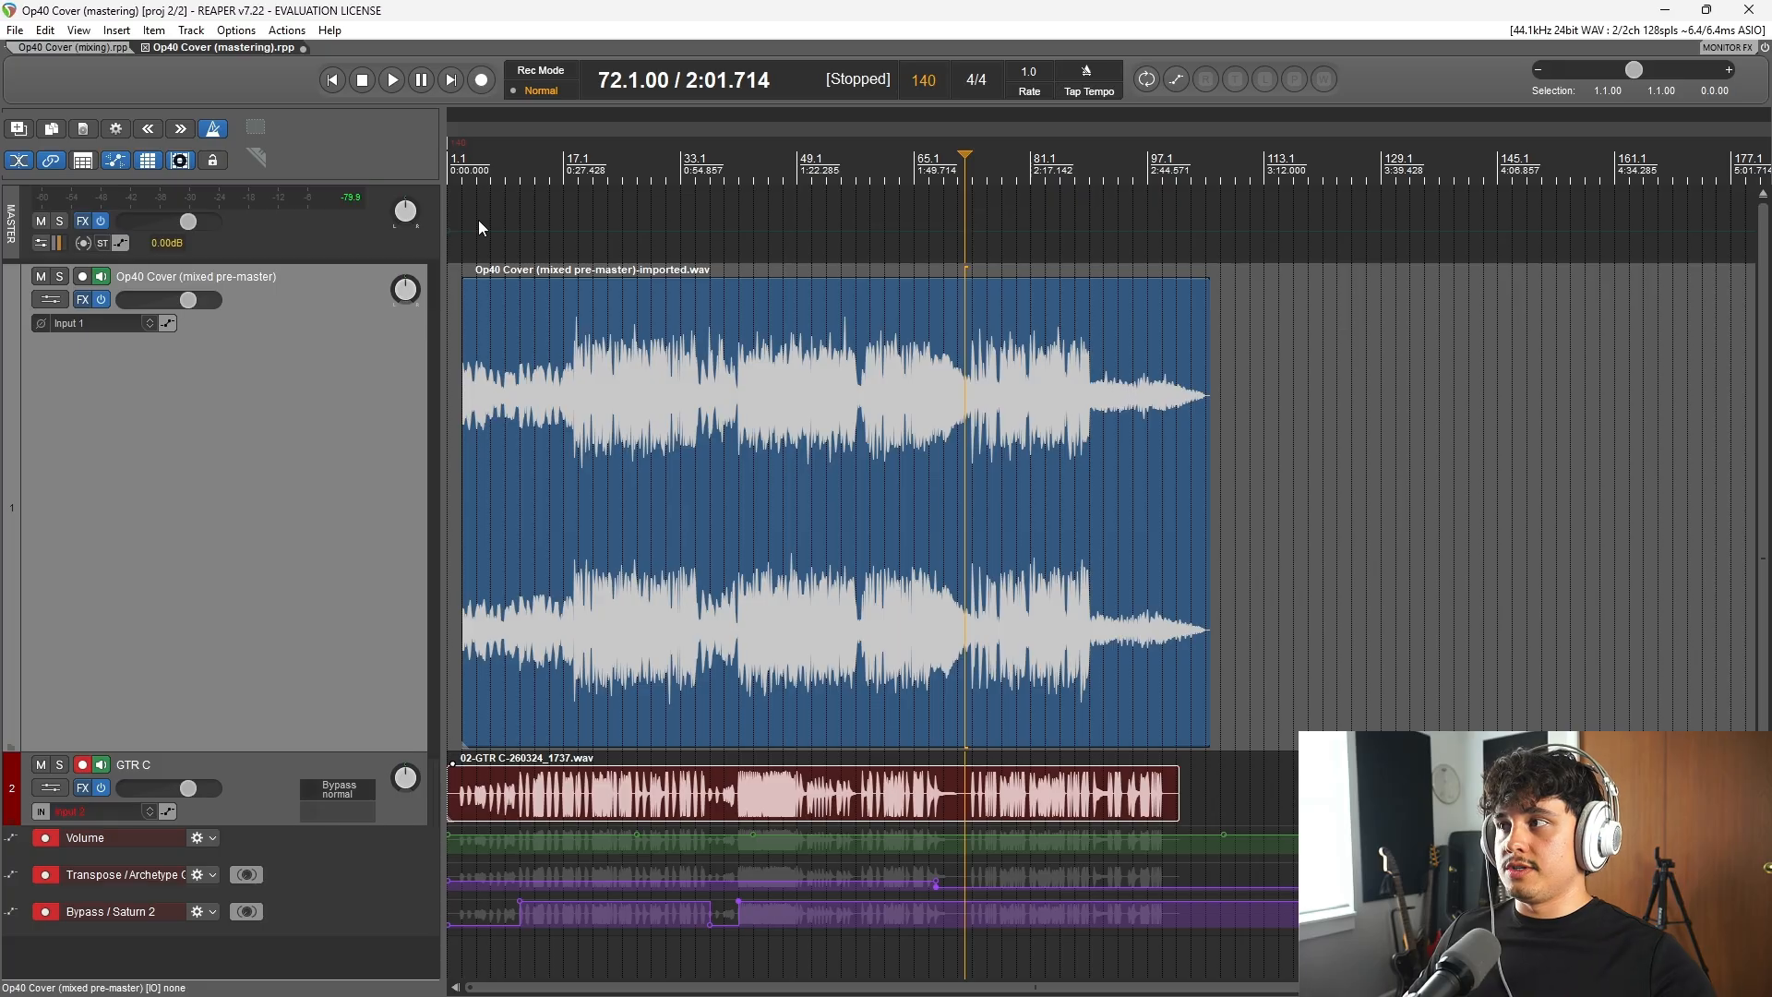
Step: Open the effects chain of the Op40 Cover (mixed pre-master) track in the mastering project to examine the Optimus plugin
left_click(79, 302)
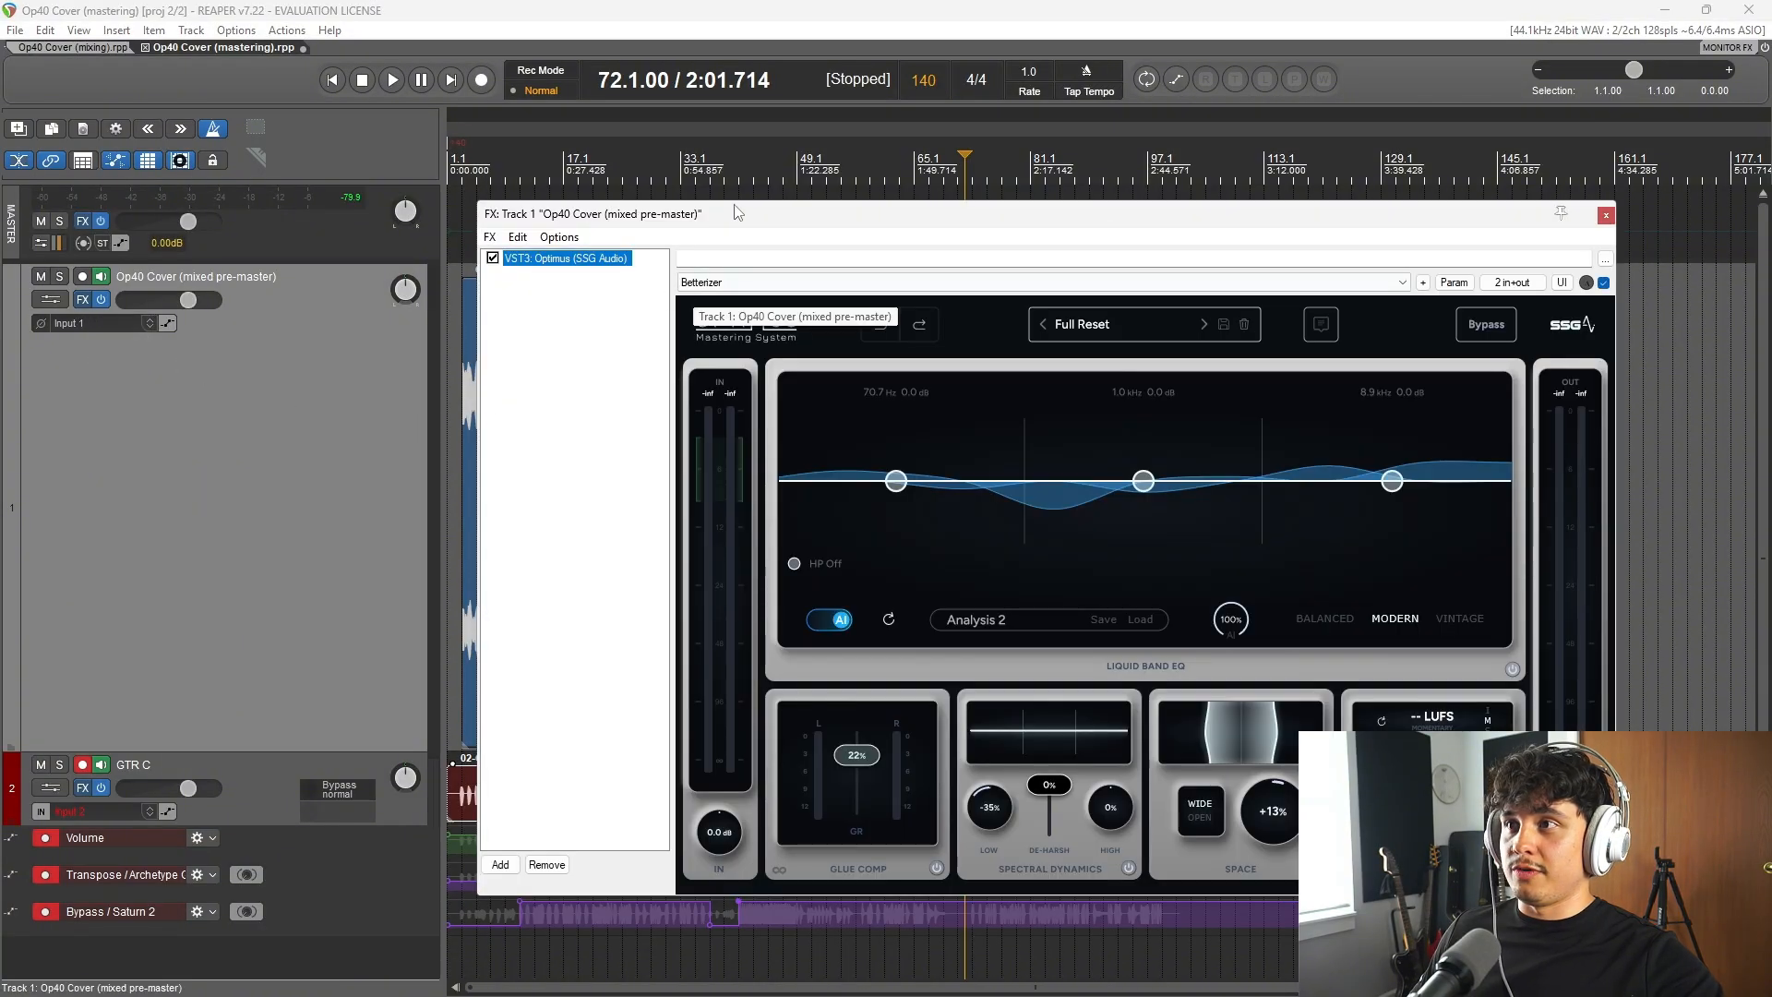
left_click_drag(738, 216, 583, 193)
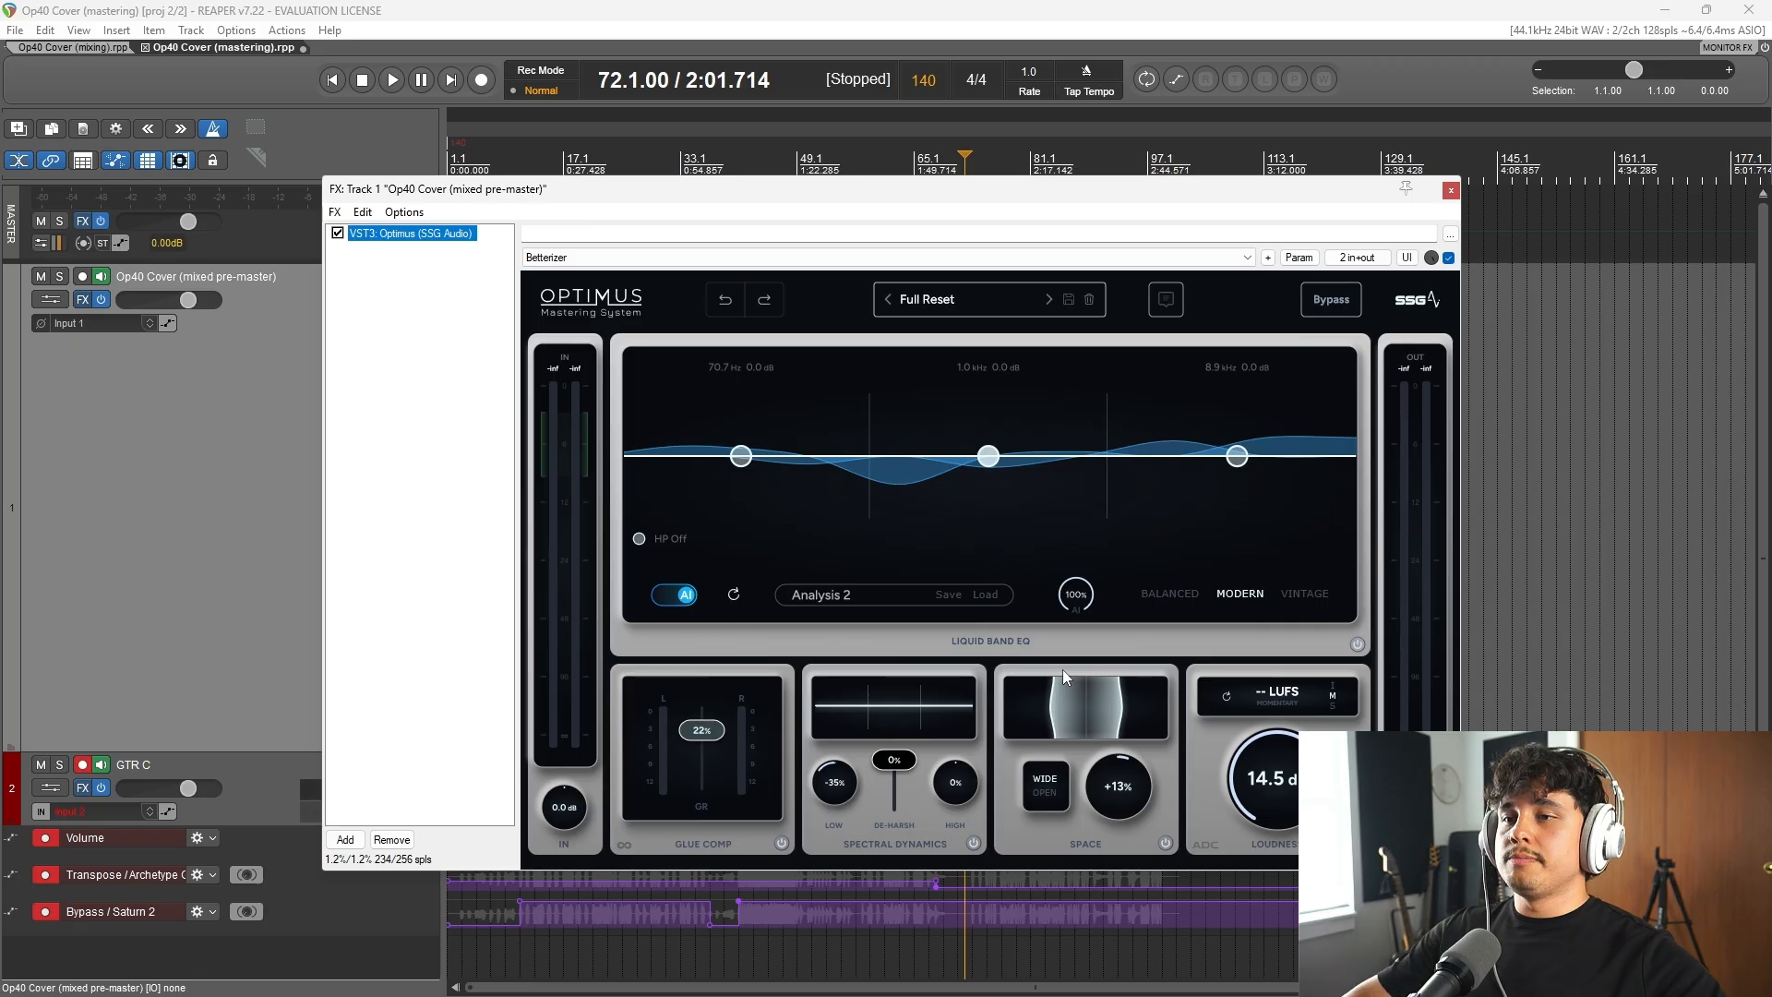
left_click(828, 59)
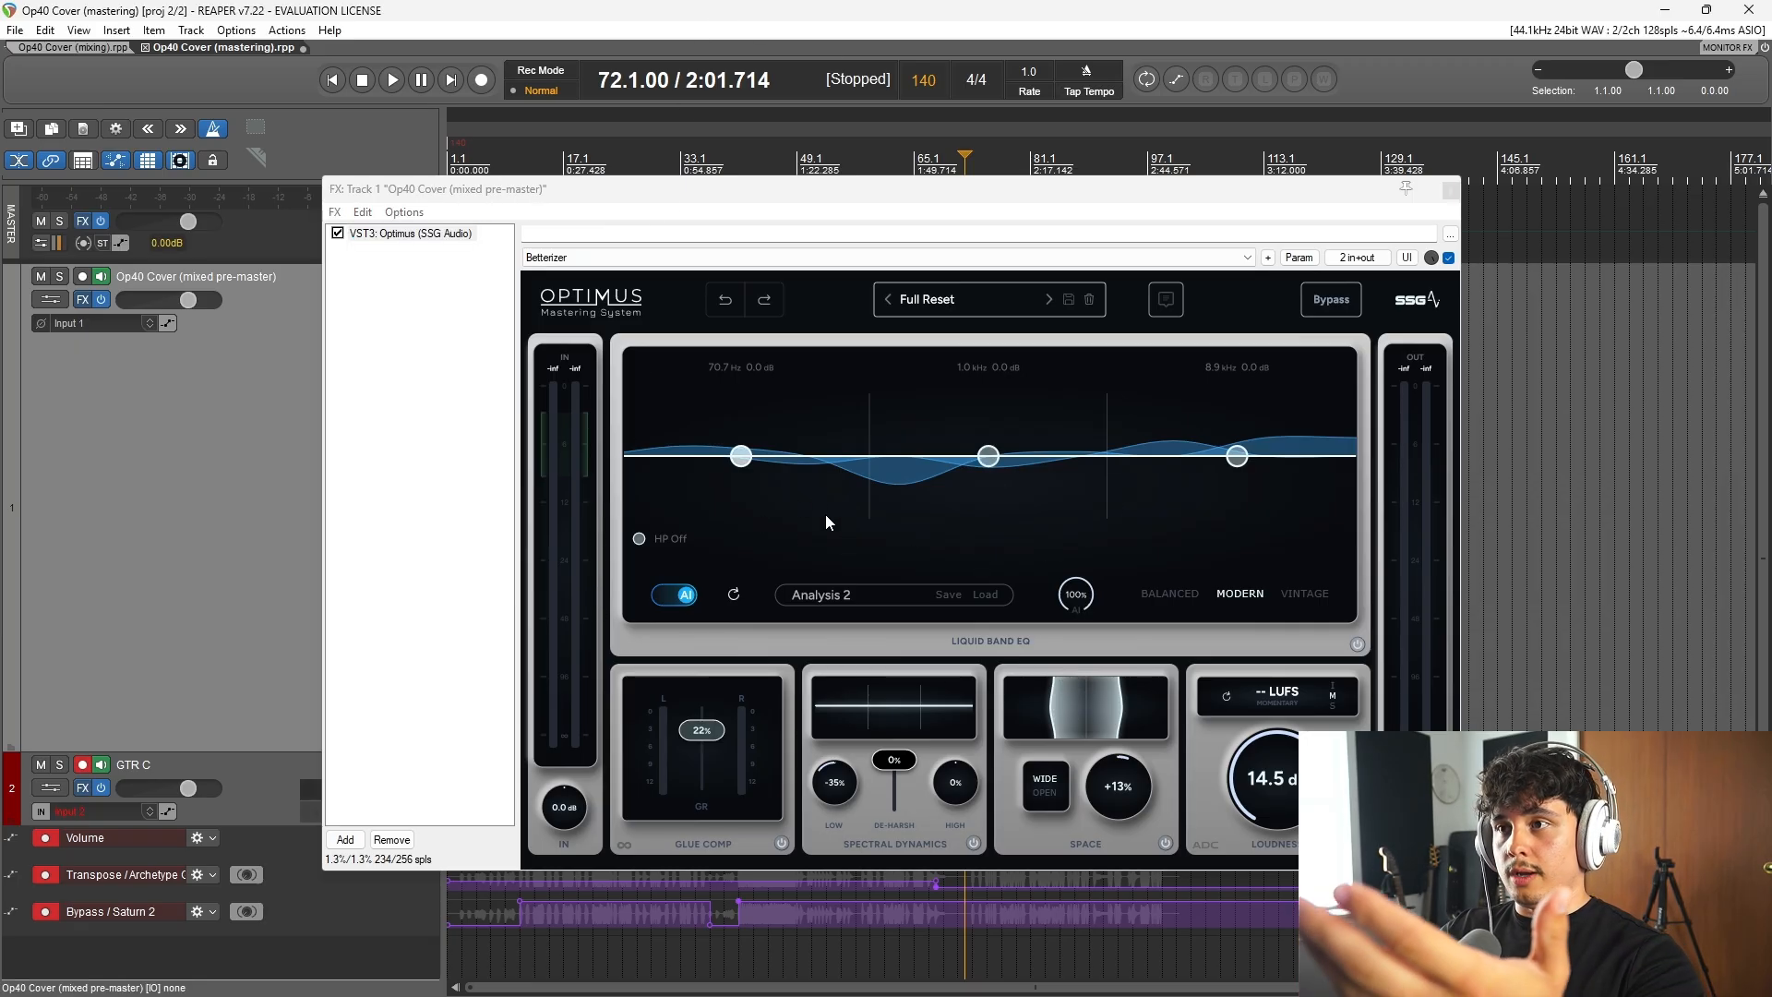
Step: Audition the master from bar 72, stop playback, and check and close the master track's effects chain
key("space")
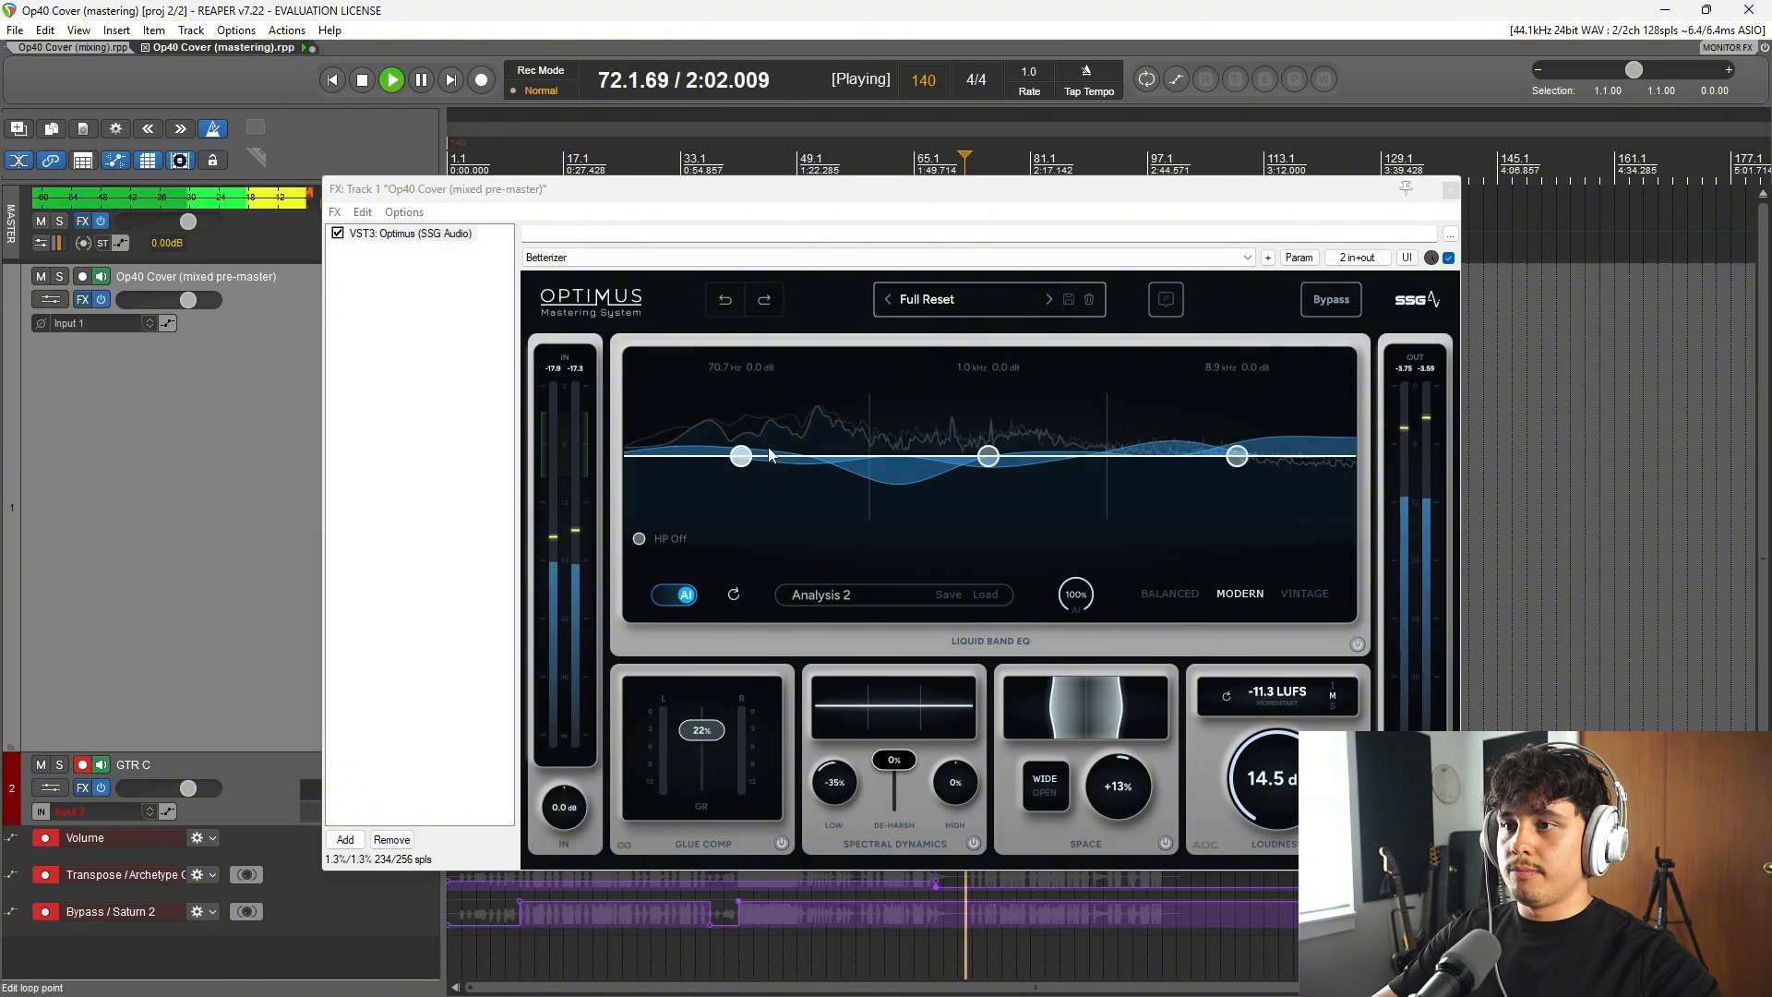
left_click_drag(459, 192, 448, 319)
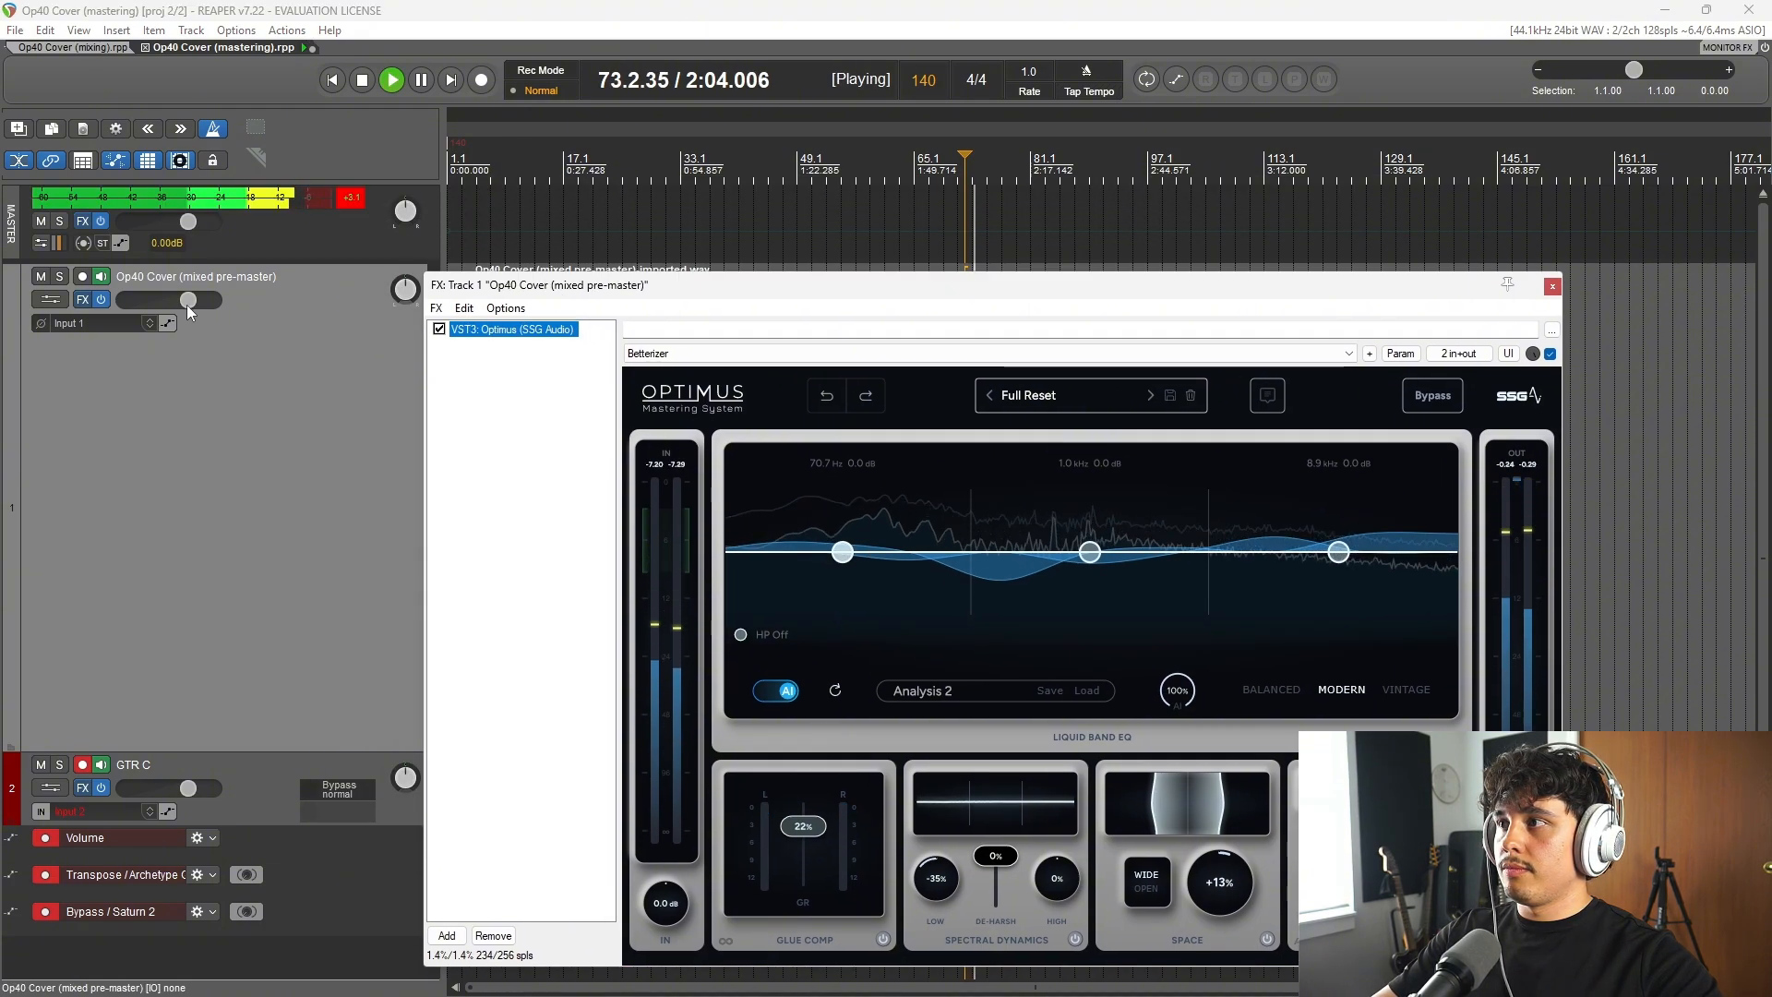
key("space")
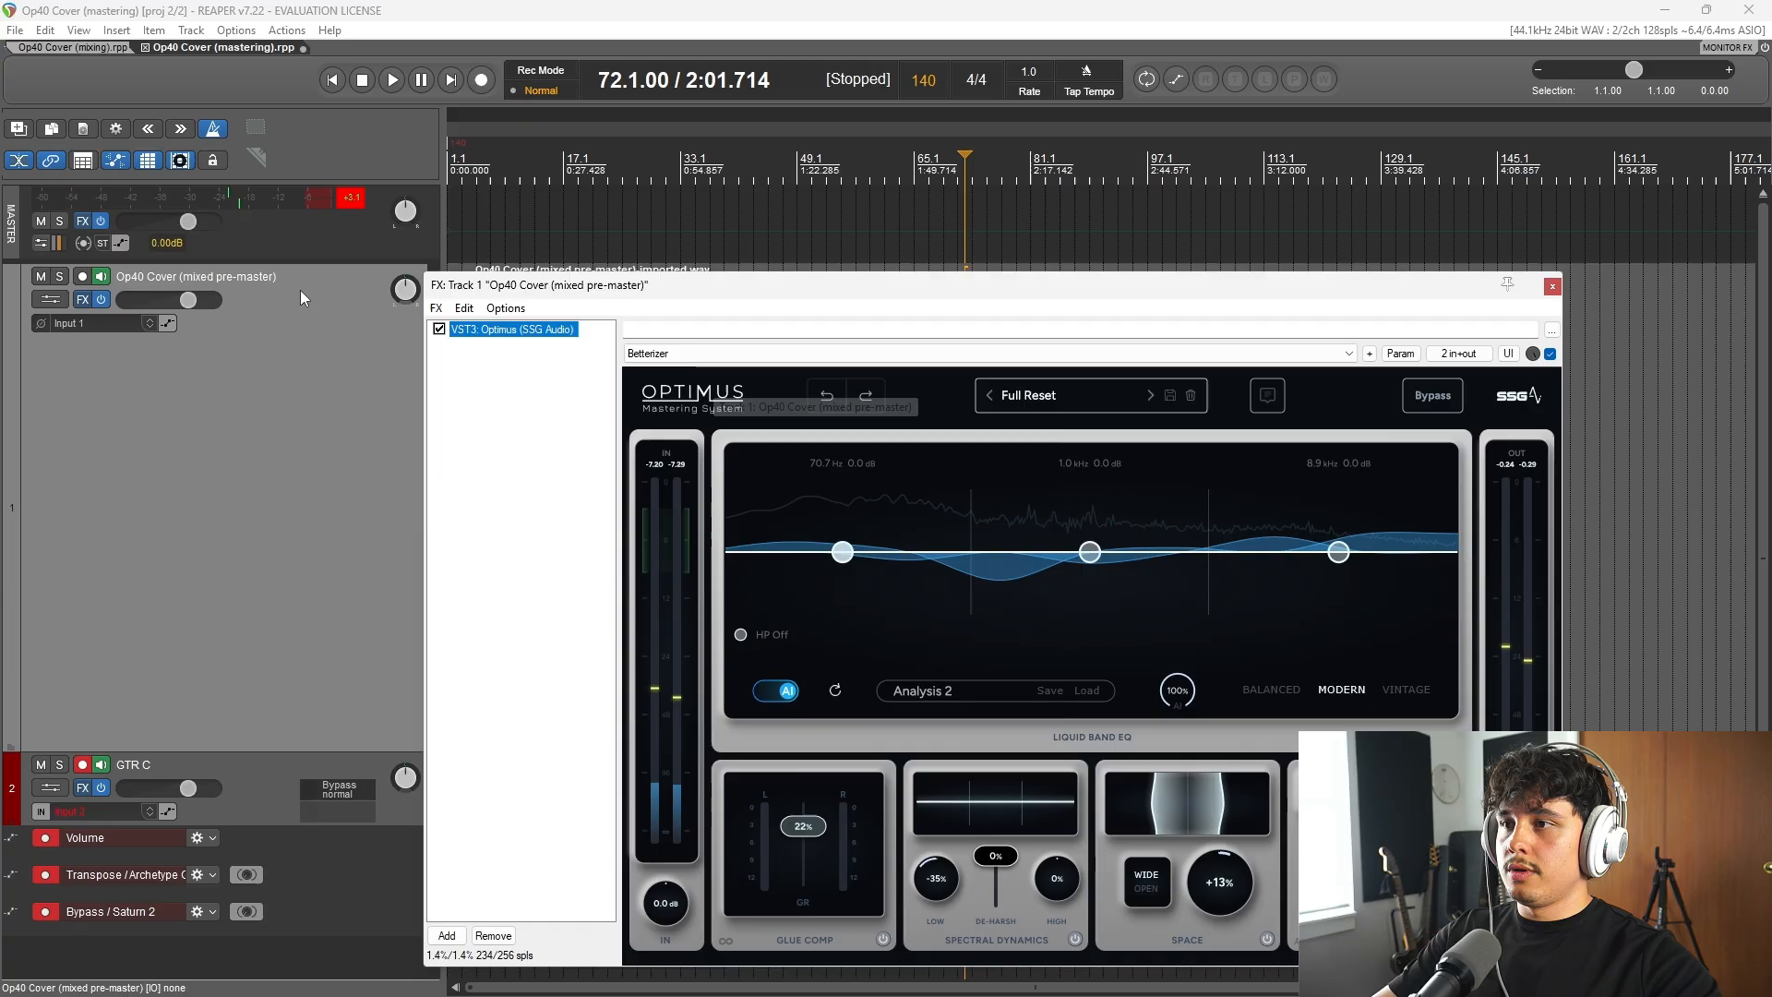
left_click(82, 221)
left_click(515, 65)
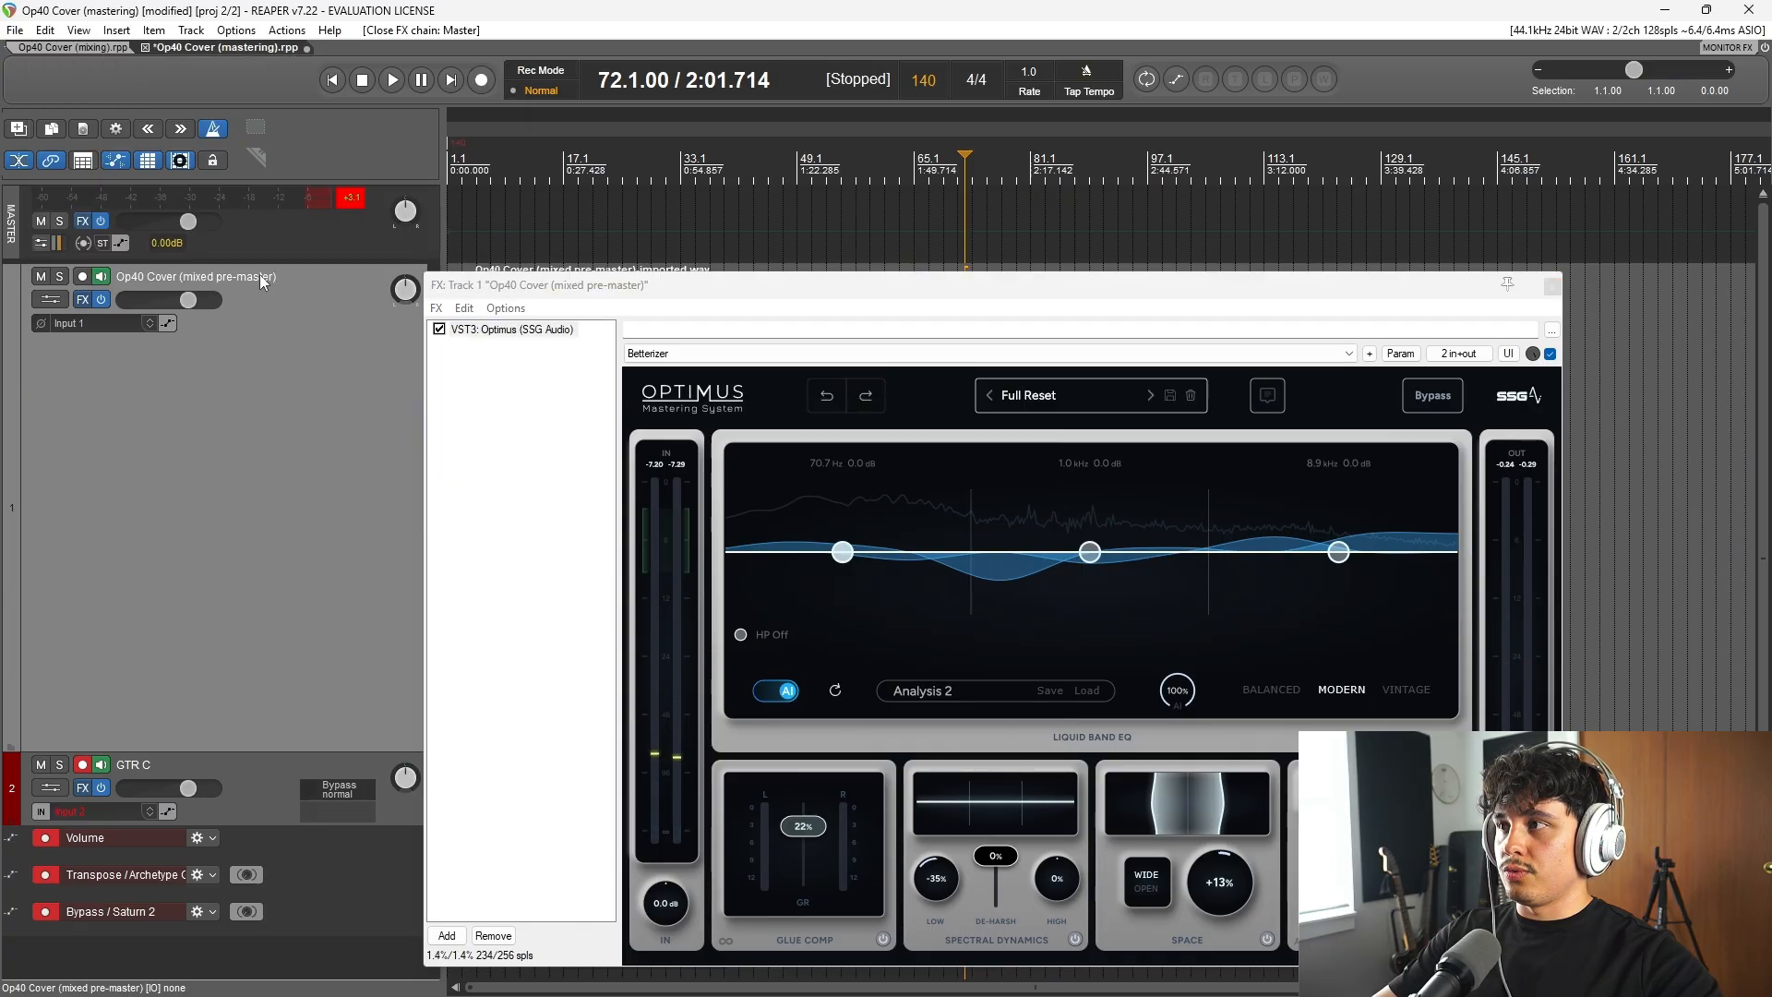
Step: Disarm and mute the GTR C track, and replay the mixed pre-master from bar 72 with Optimus in view
left_click(83, 765)
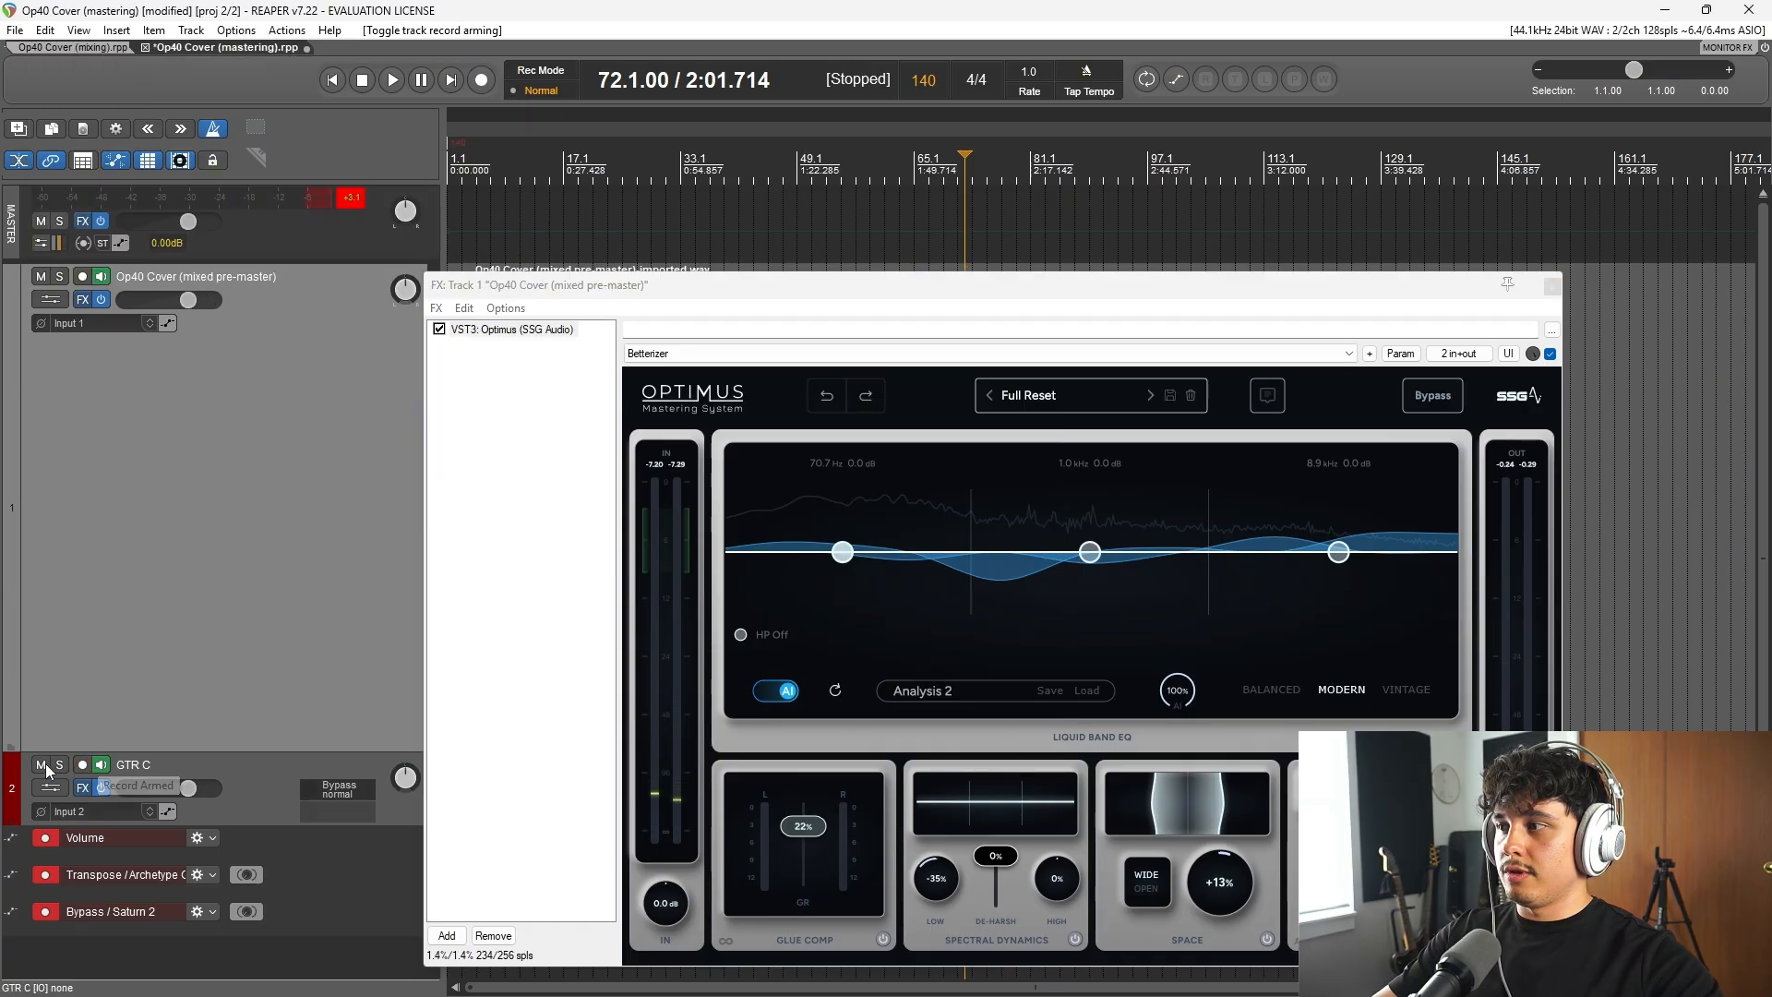
left_click(41, 764)
key("space")
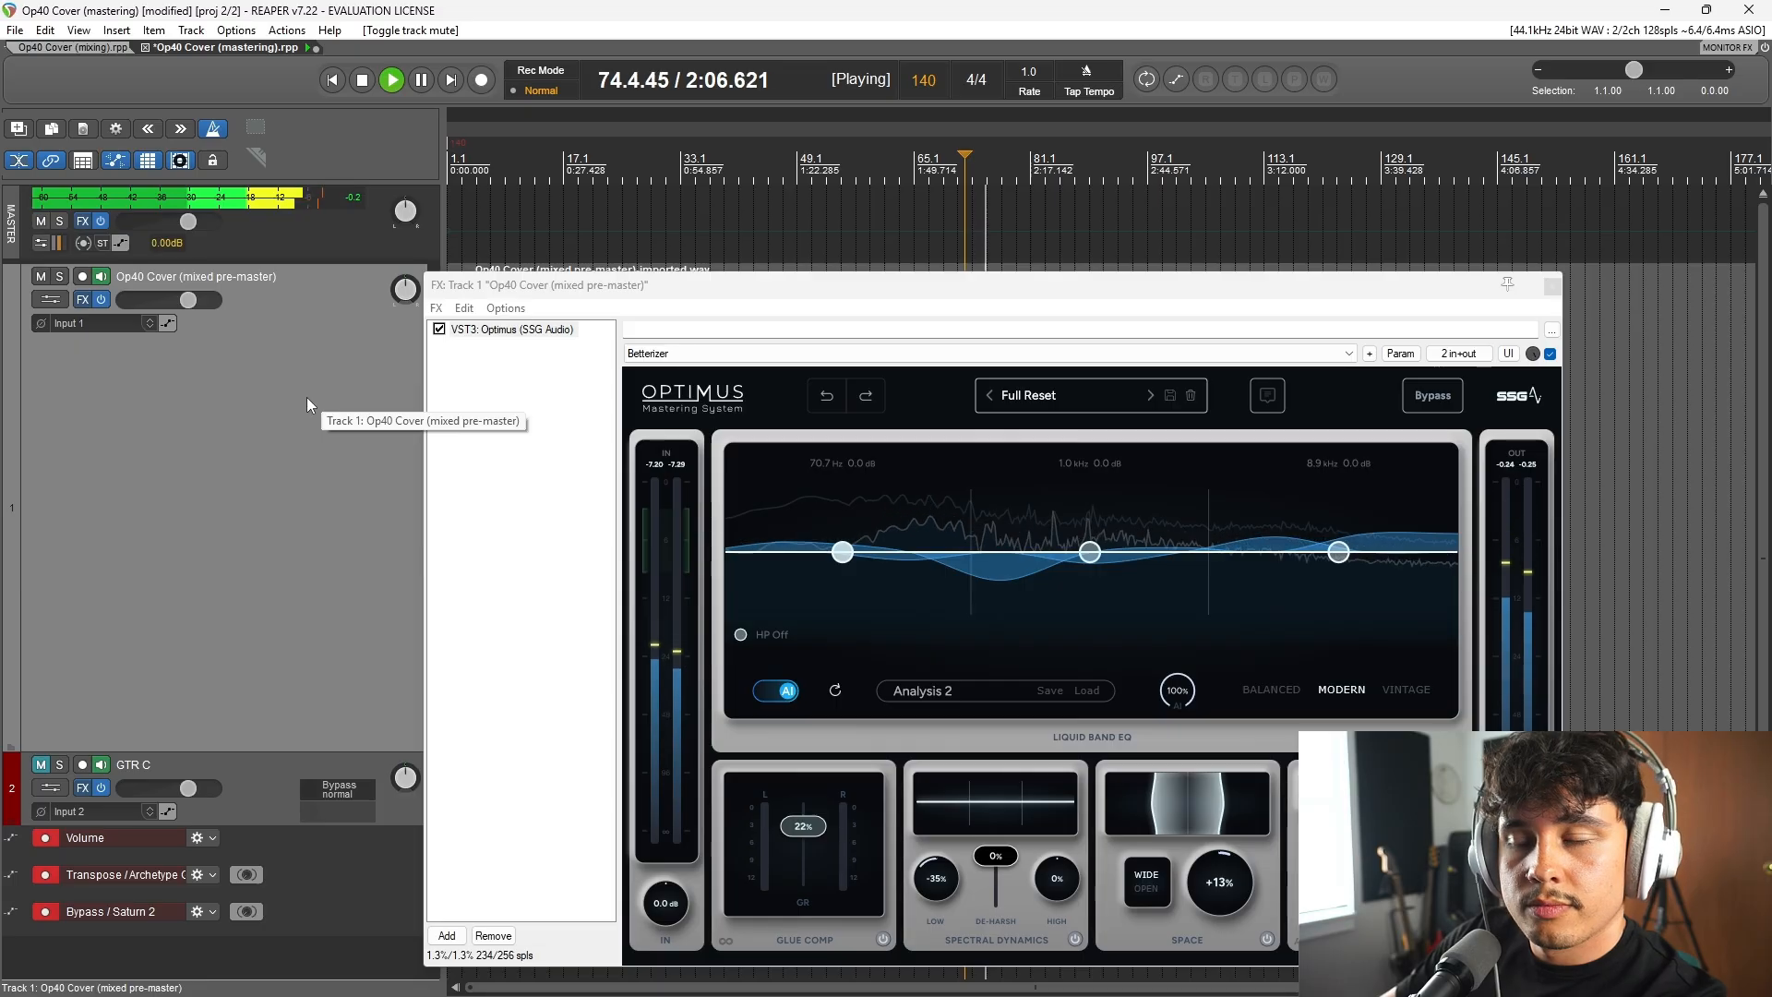
left_click_drag(693, 293, 677, 199)
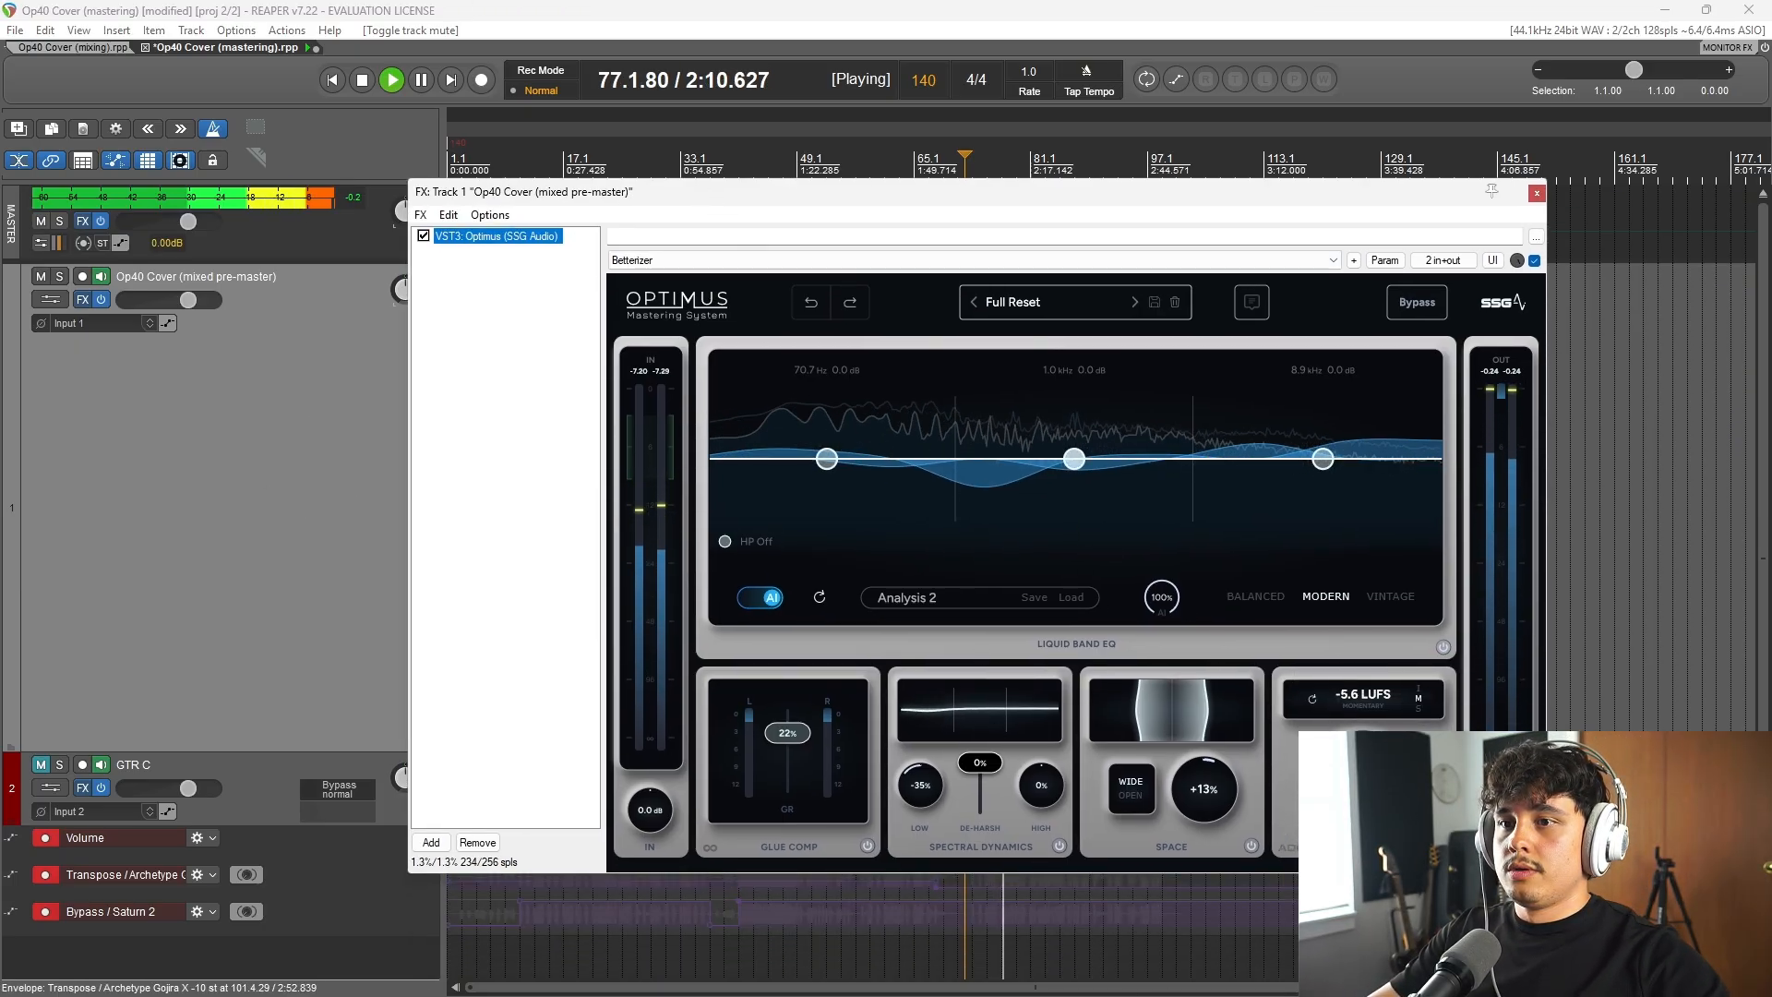
key("space")
left_click_drag(1072, 198, 879, 190)
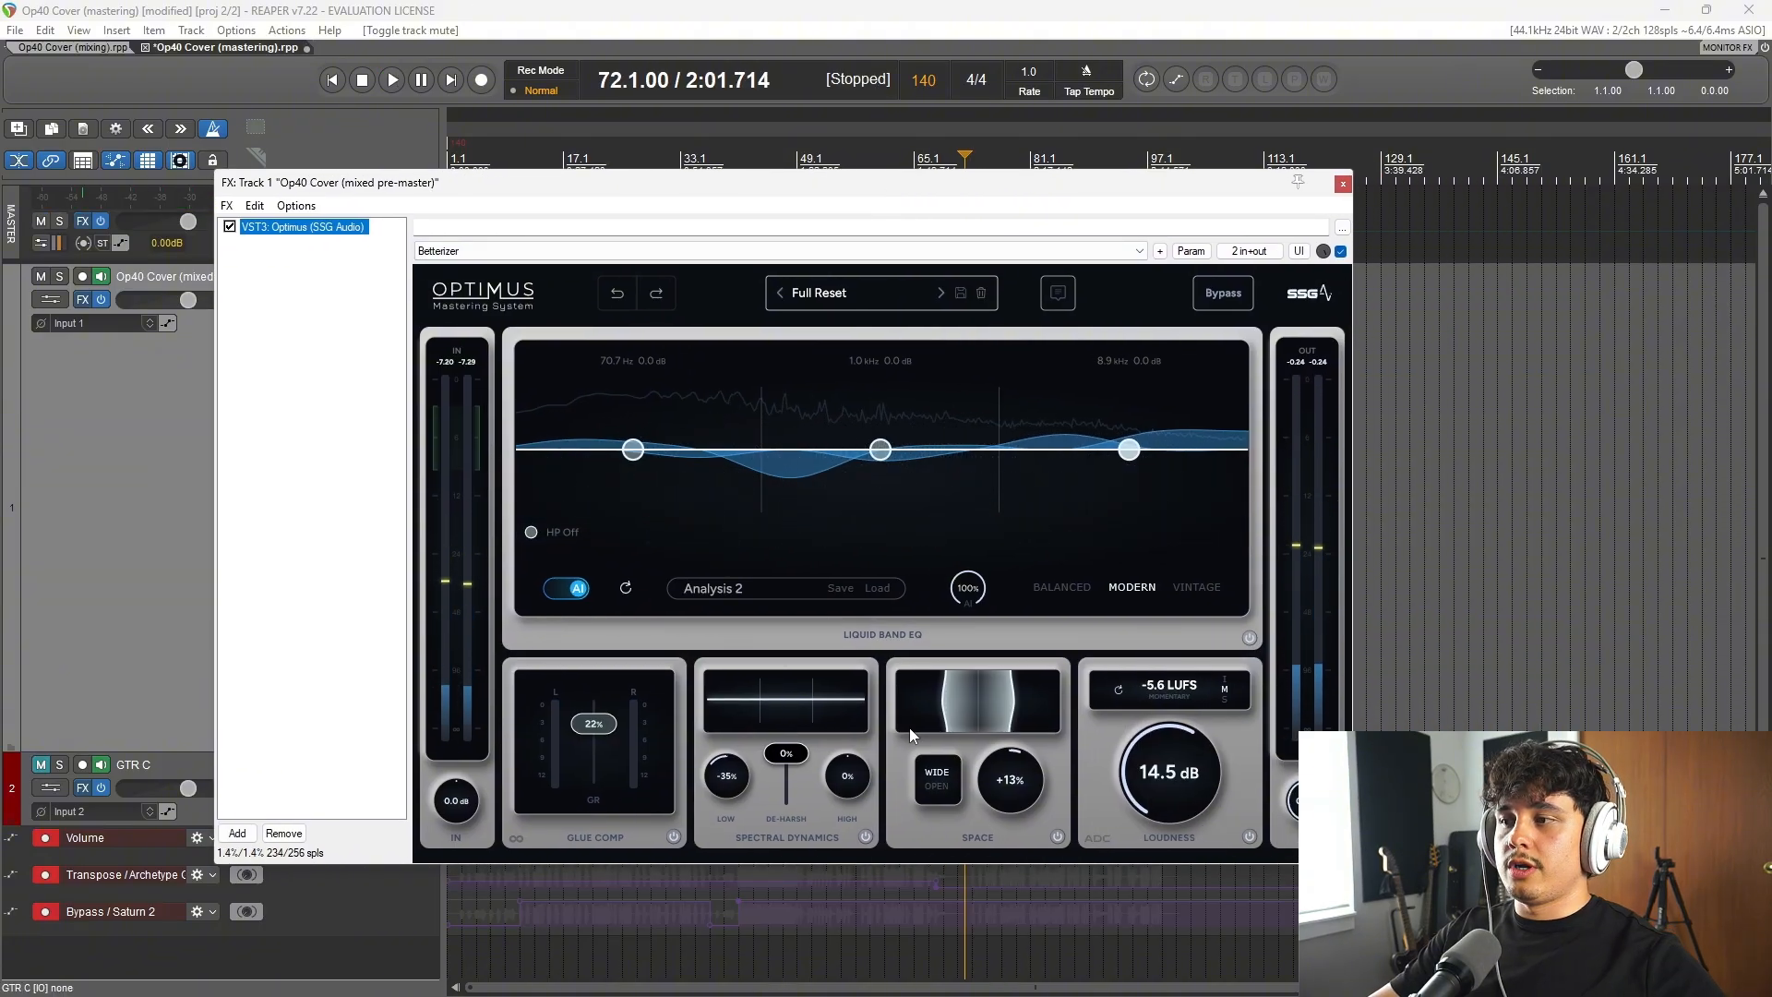
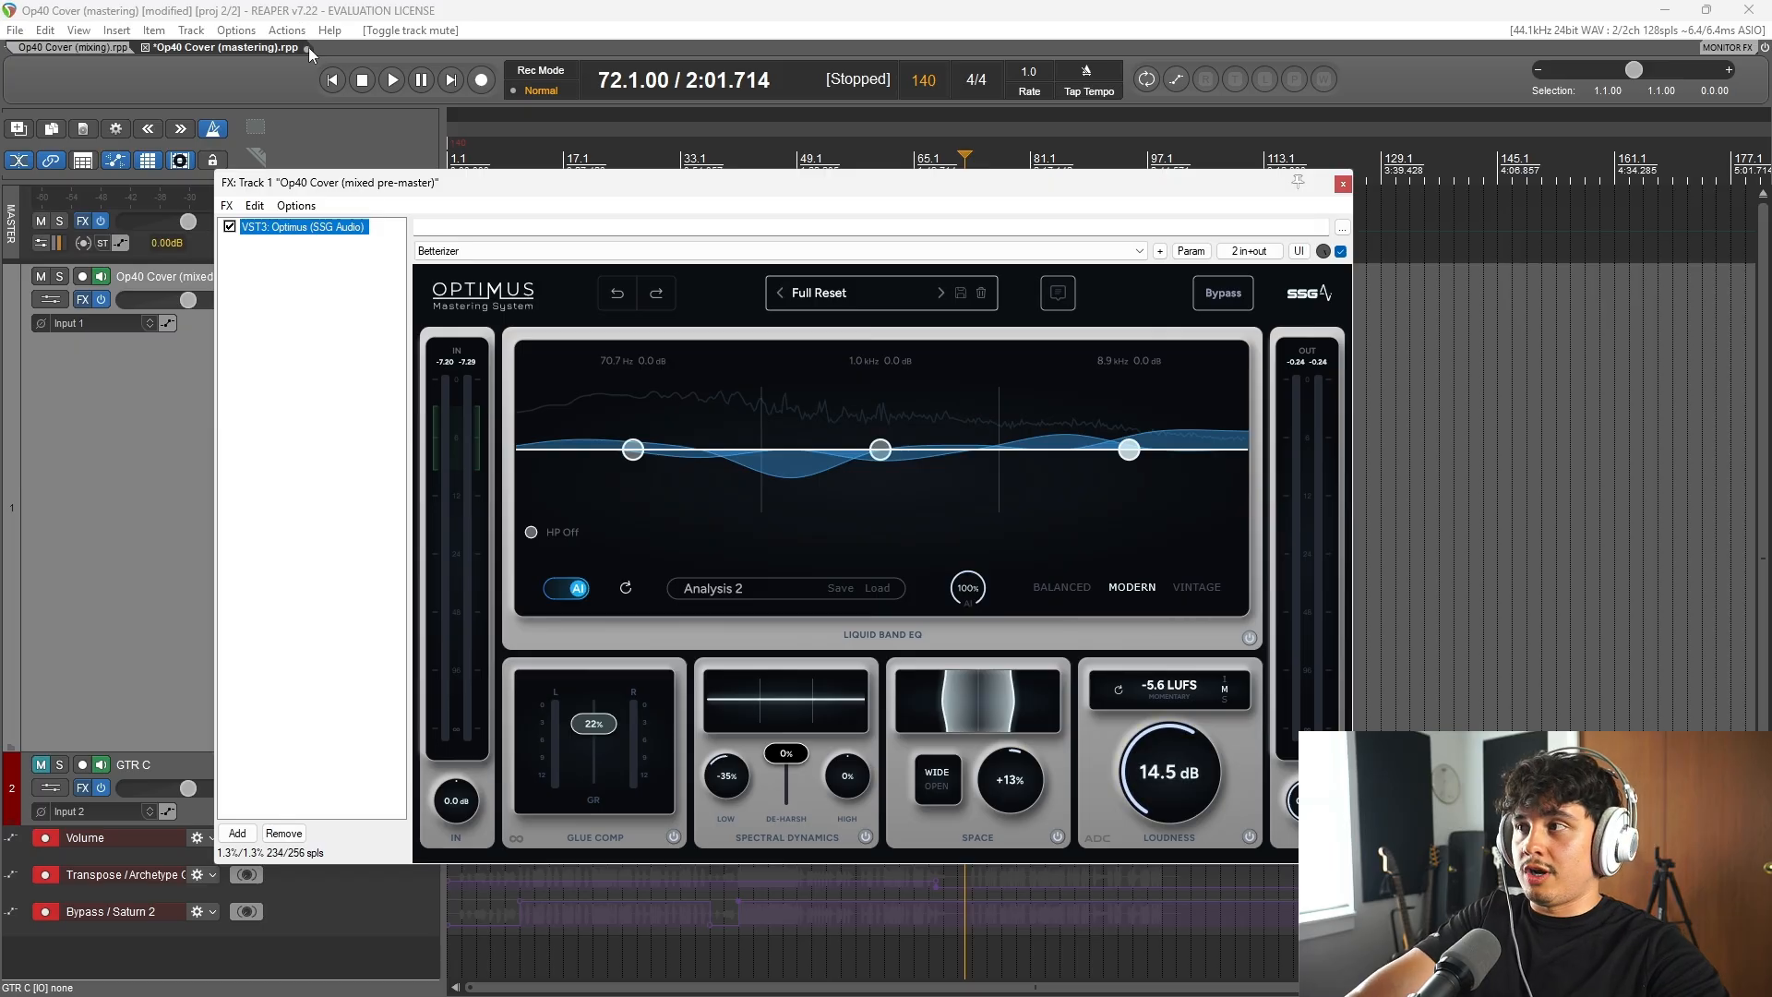
Step: Bypass Optimus on the Op40 Cover (mixed pre-master) track and save the mastering project
left_click_drag(351, 185, 563, 346)
left_click(315, 232)
key("ctrl+s")
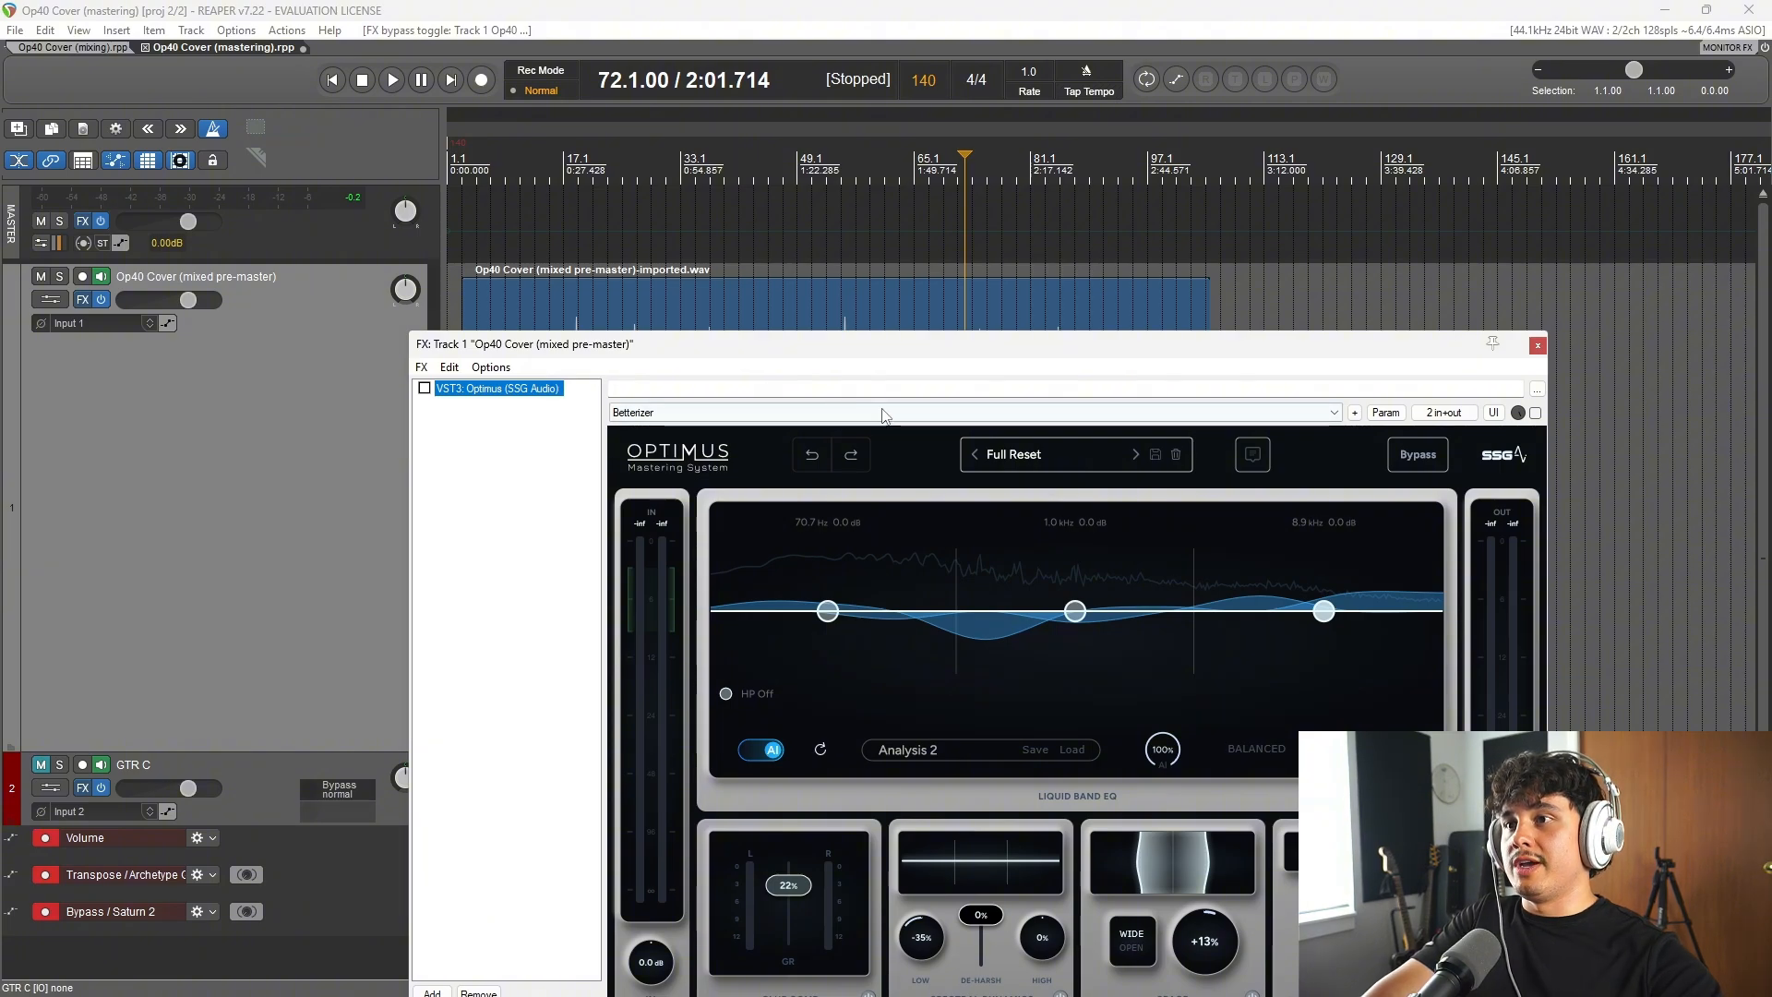
Step: Audition the mixed pre-master twice from bar 72 with Optimus bypassed, keeping the plugin in view
left_click(1027, 240)
key("space")
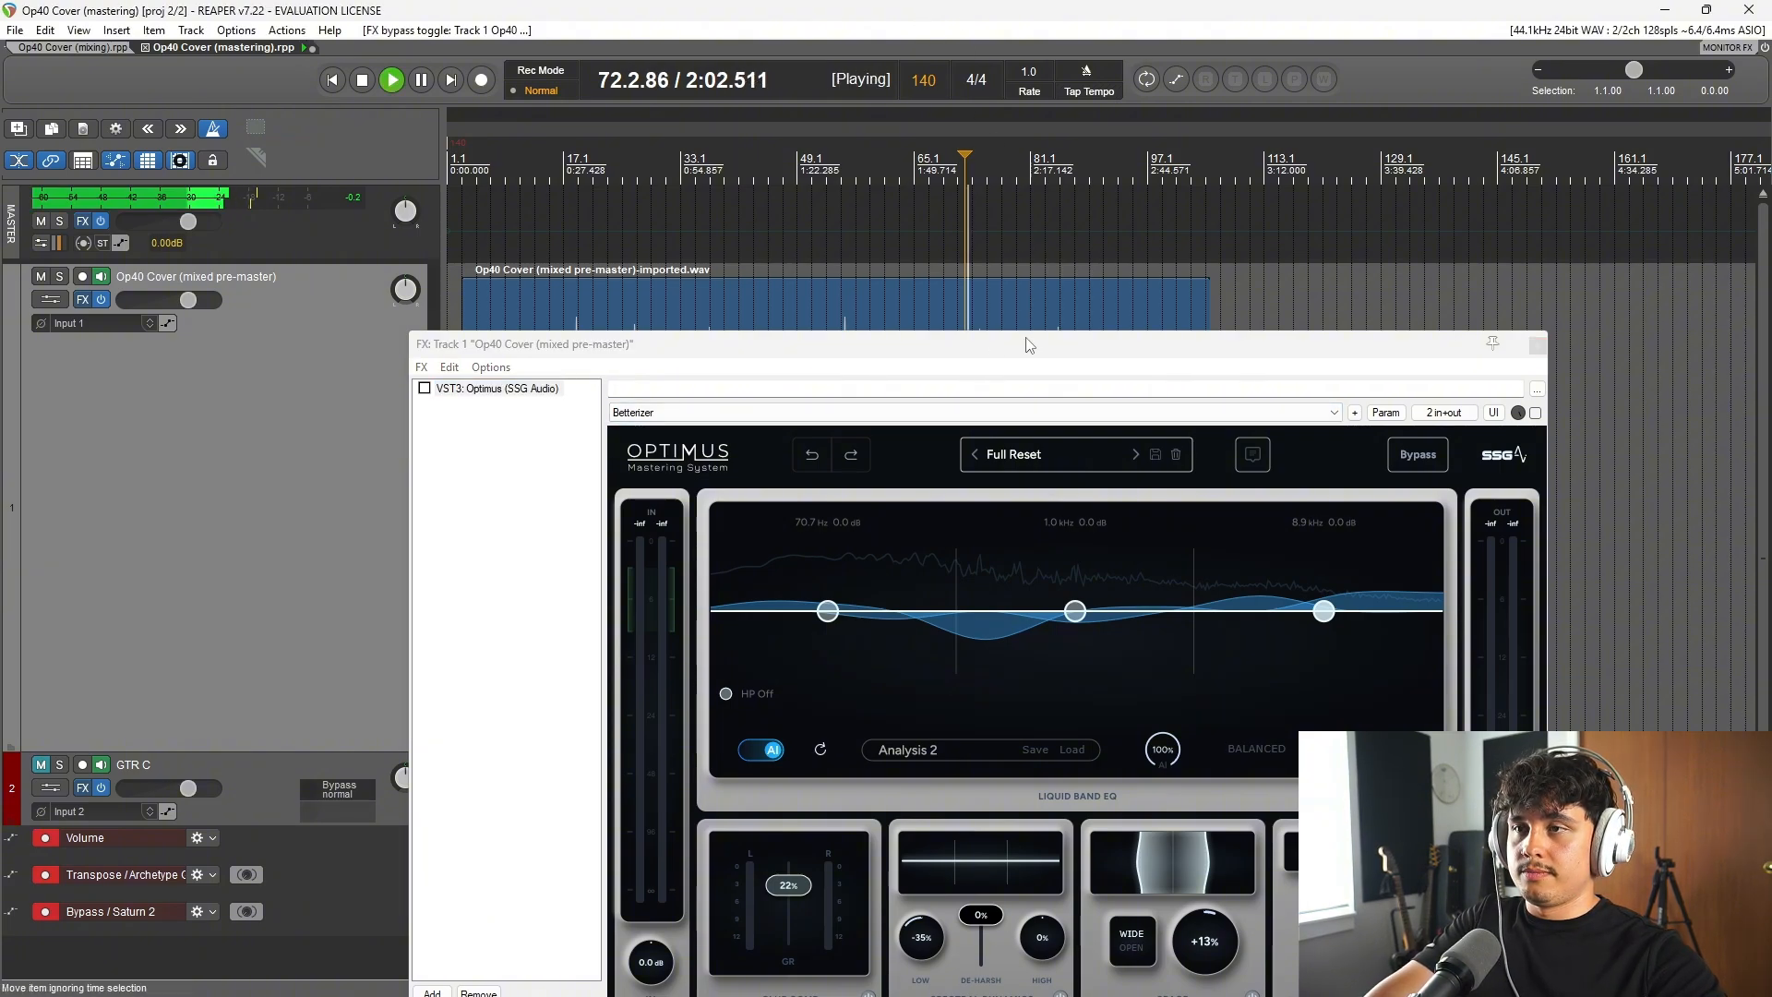
left_click_drag(1026, 336, 1054, 227)
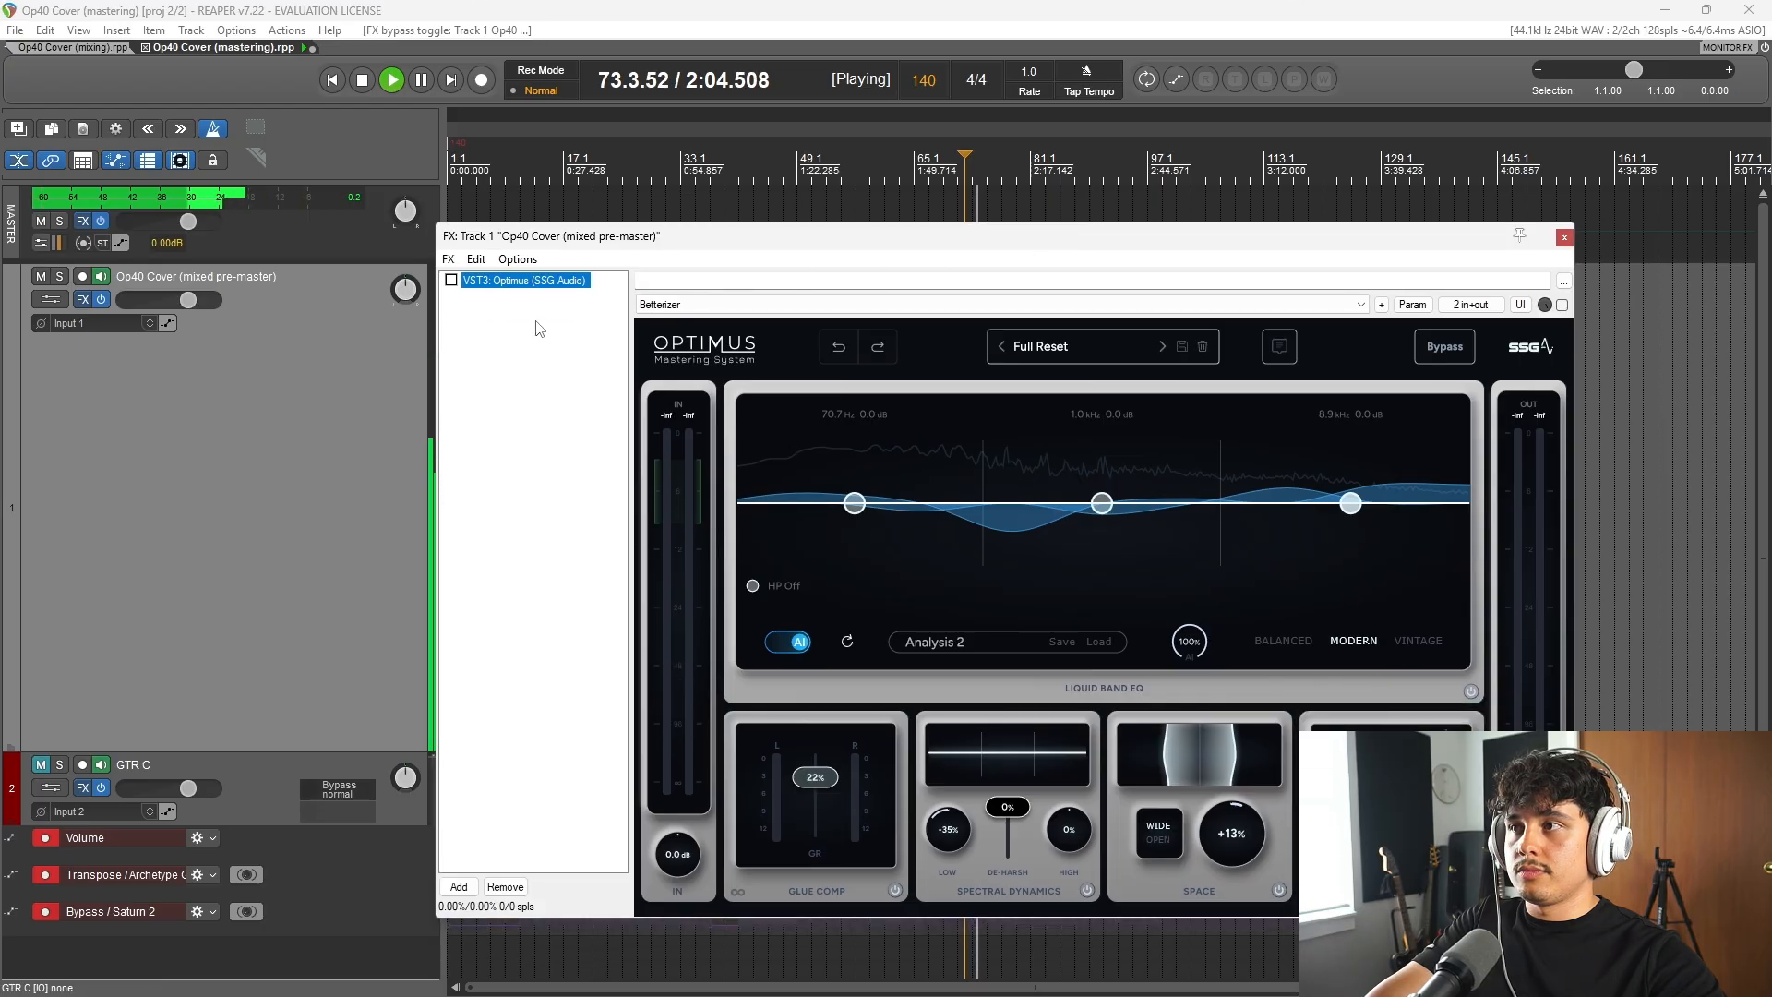
key("space")
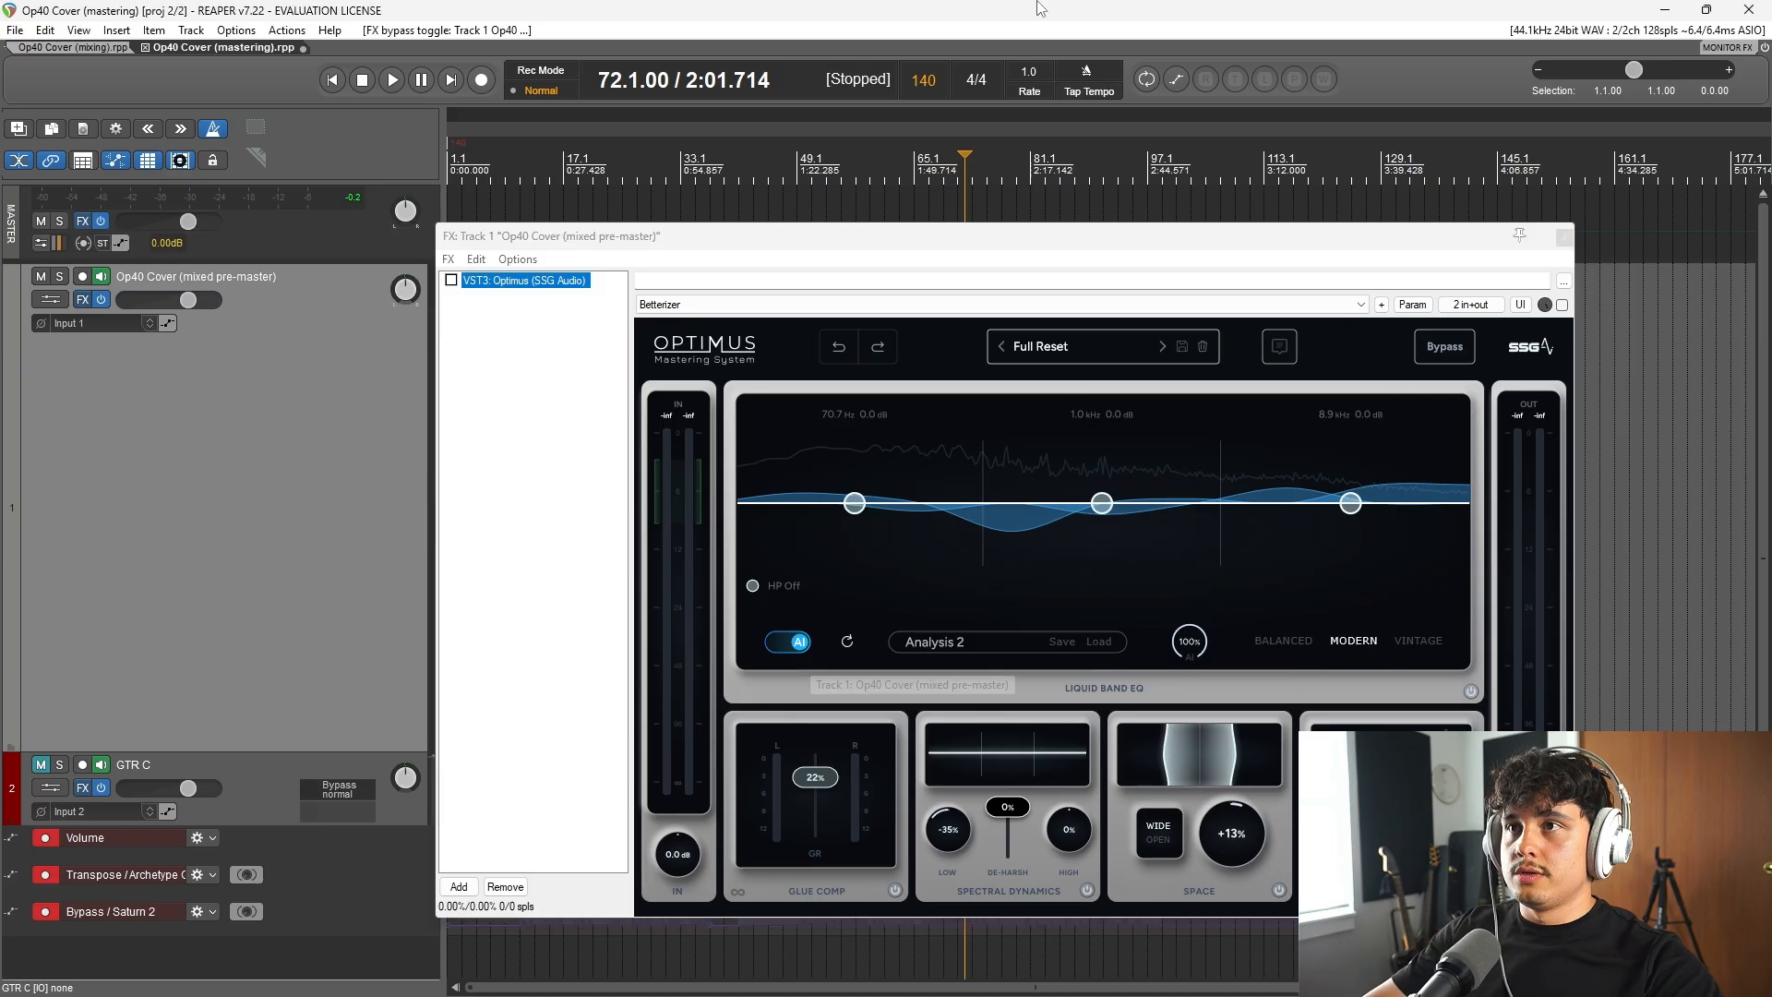
key("space")
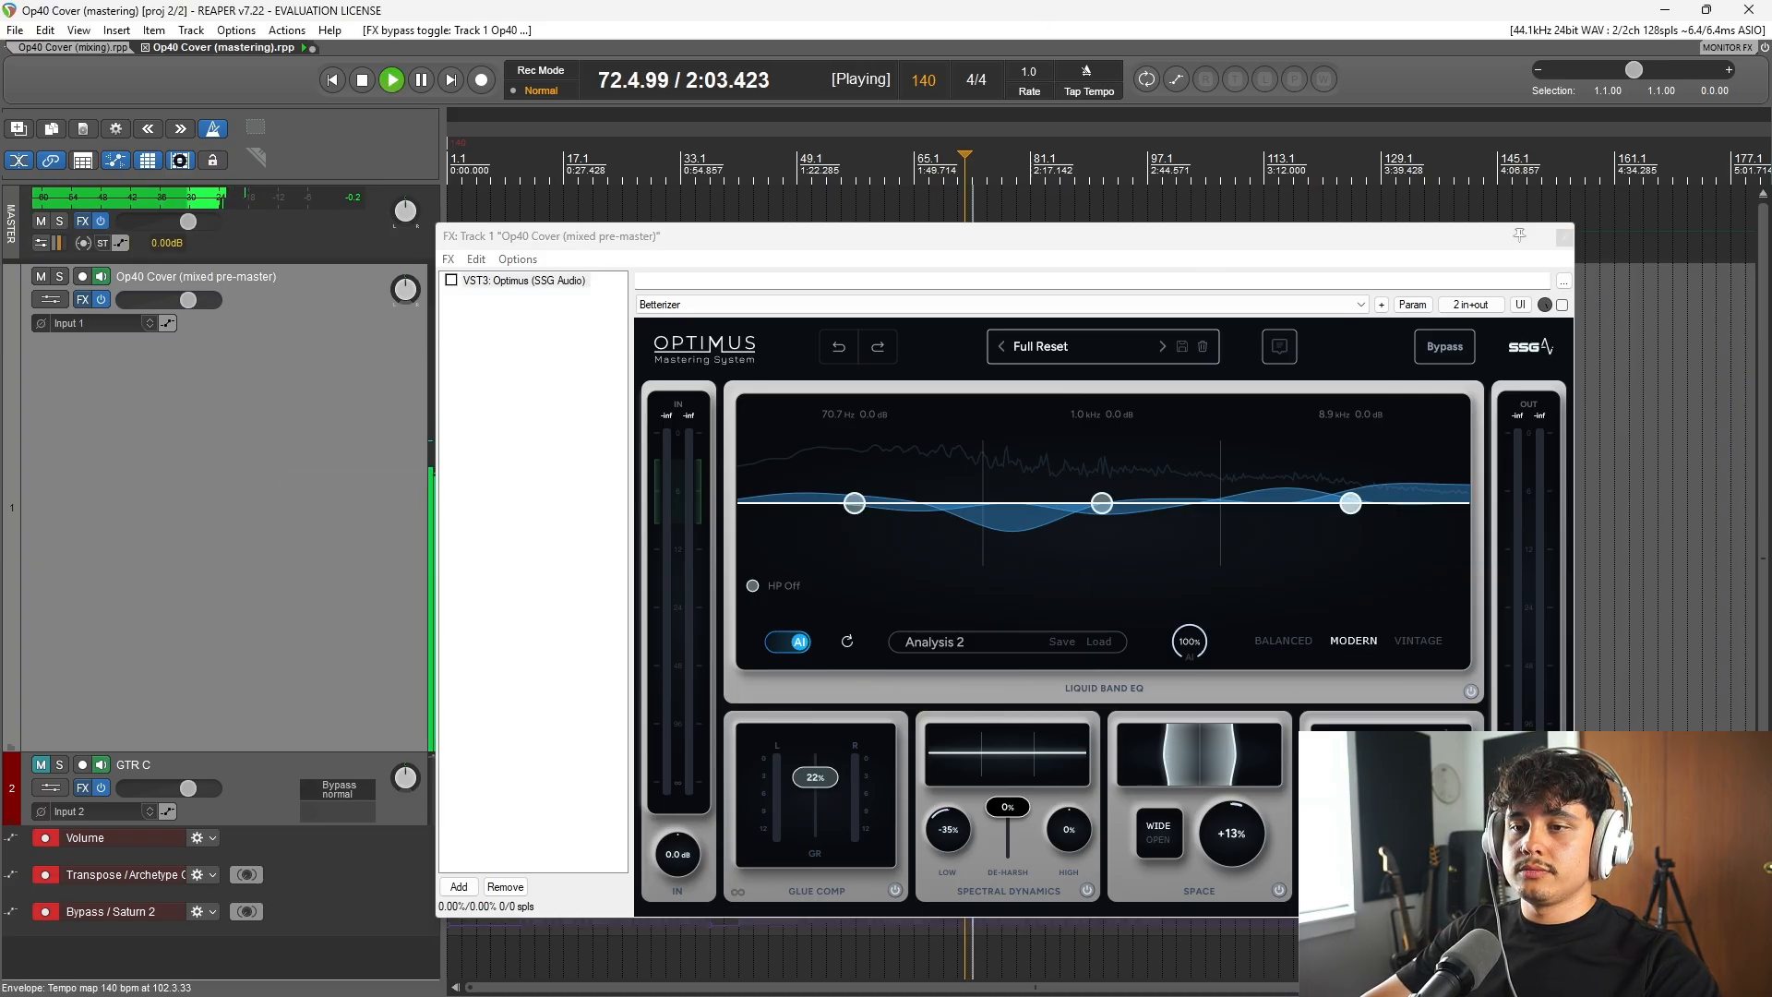
left_click_drag(1528, 854, 1581, 910)
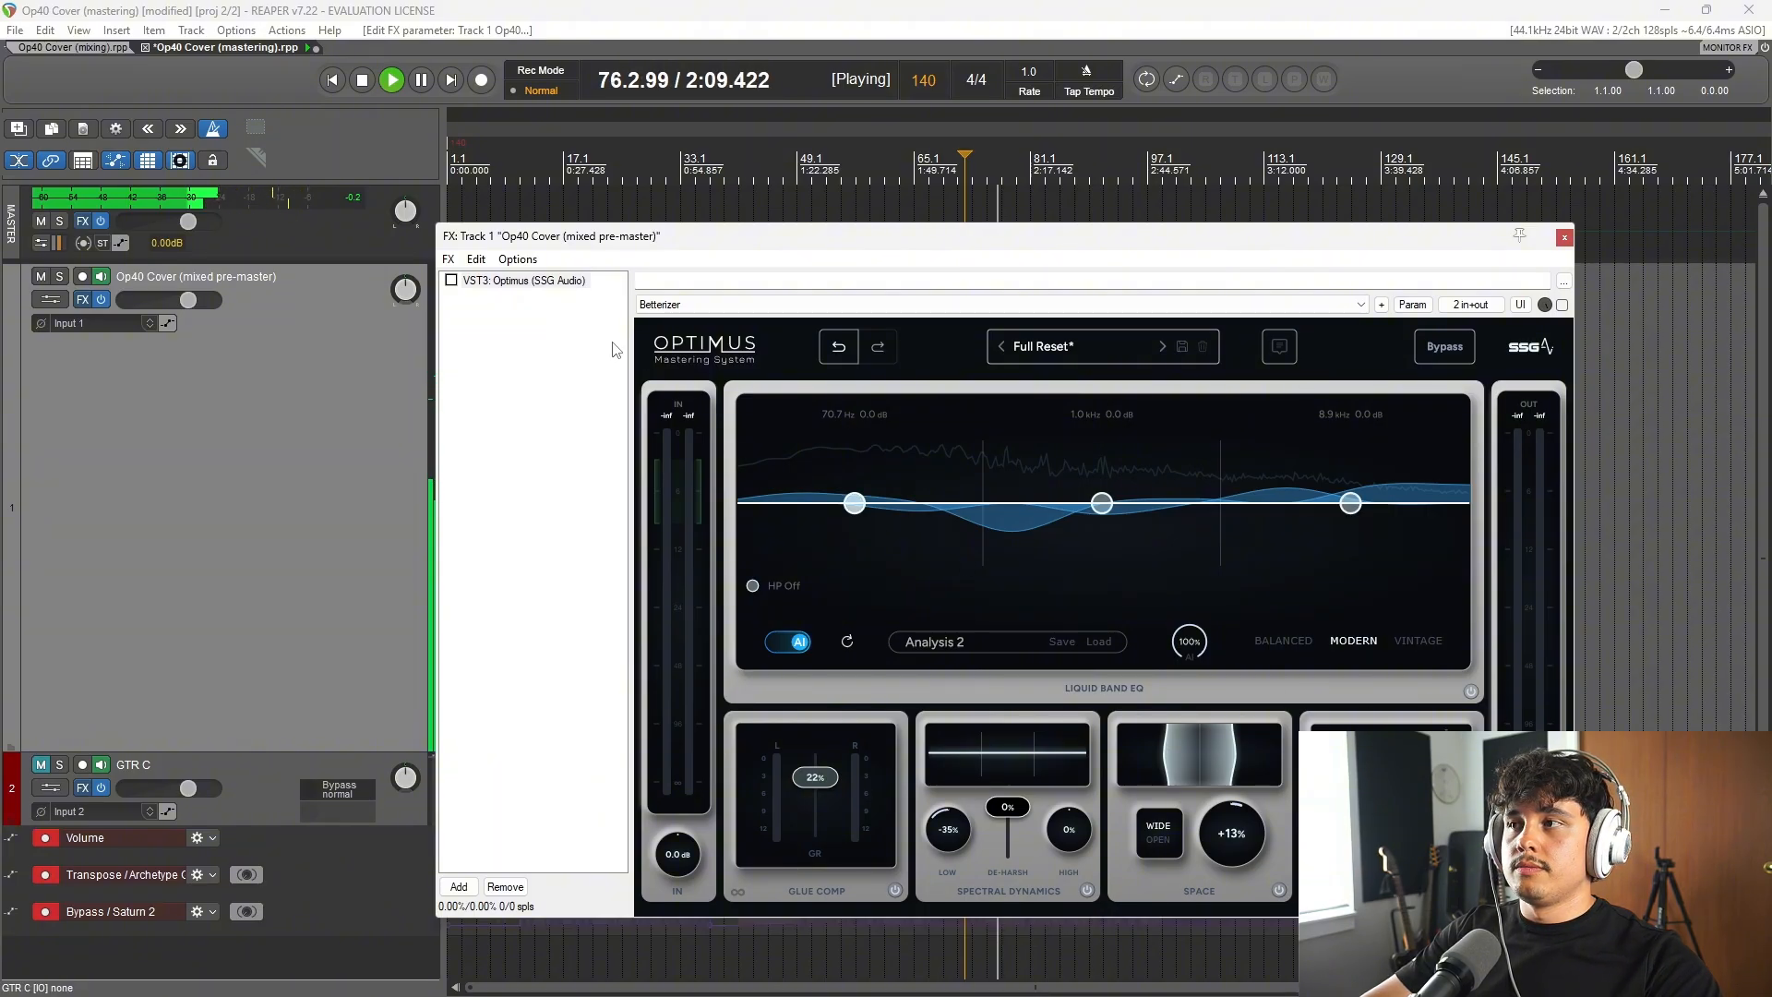
key("space")
Step: Re-enable Optimus and audition the processed master from bar 72 for comparison
left_click(451, 280)
key("space")
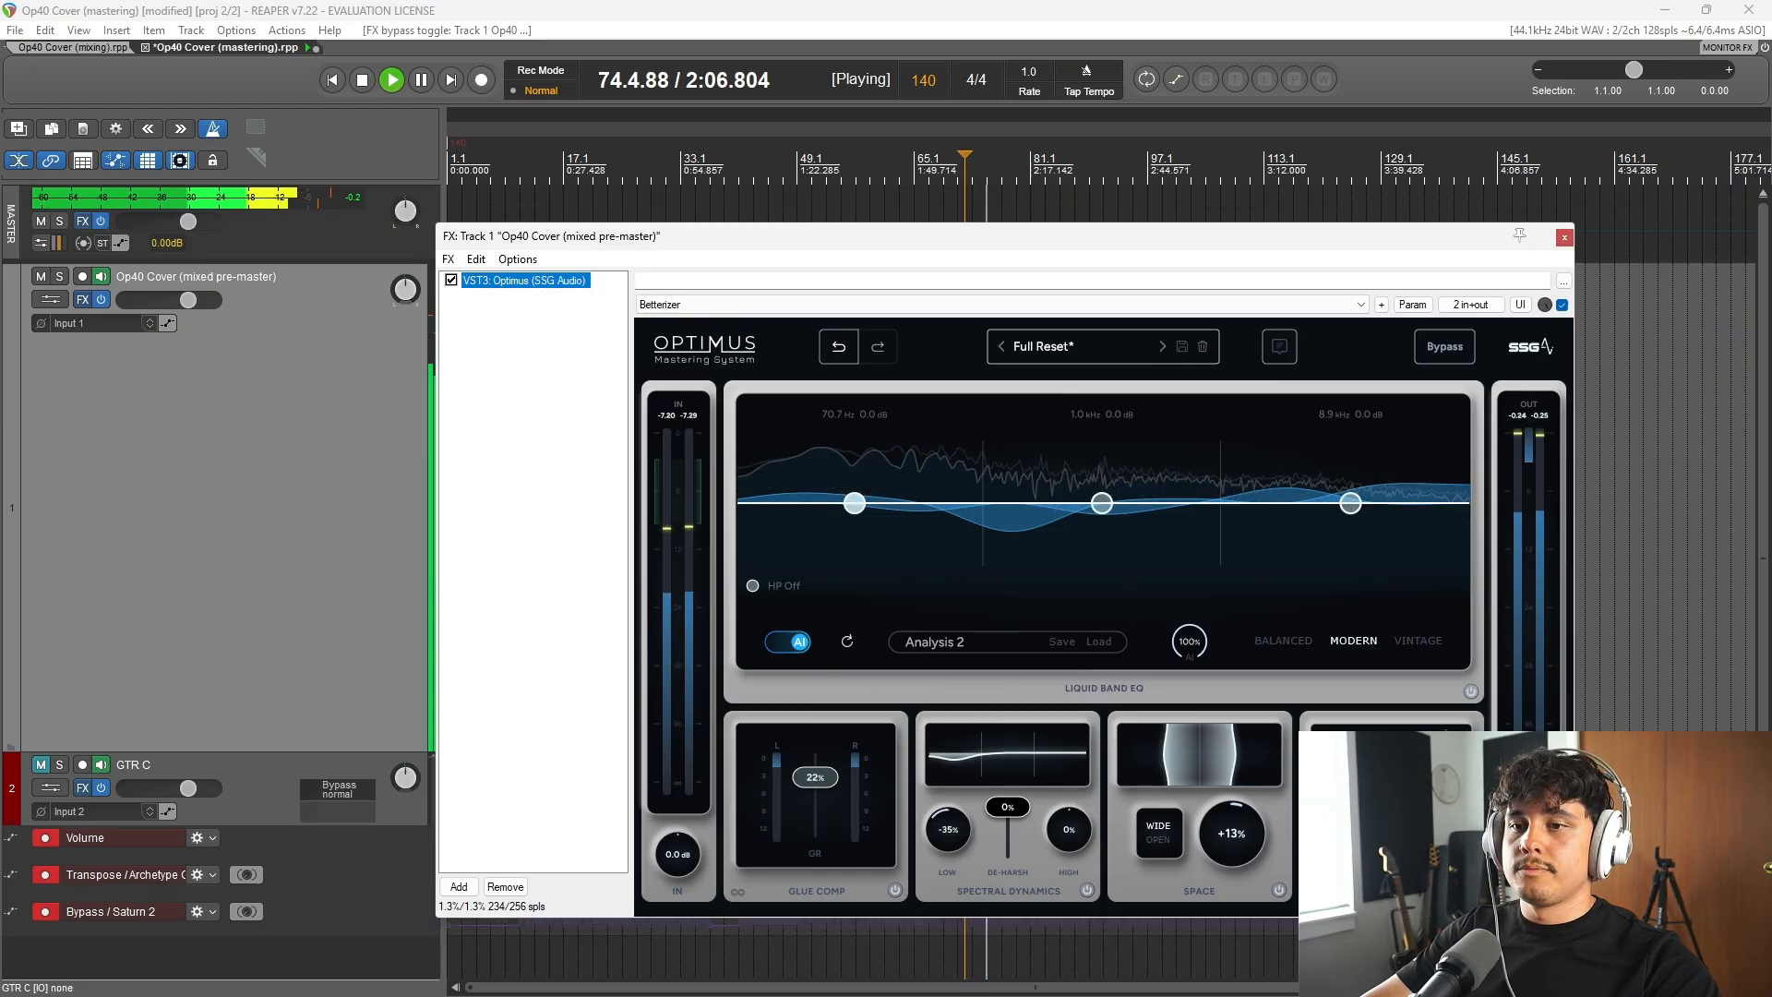
key("space")
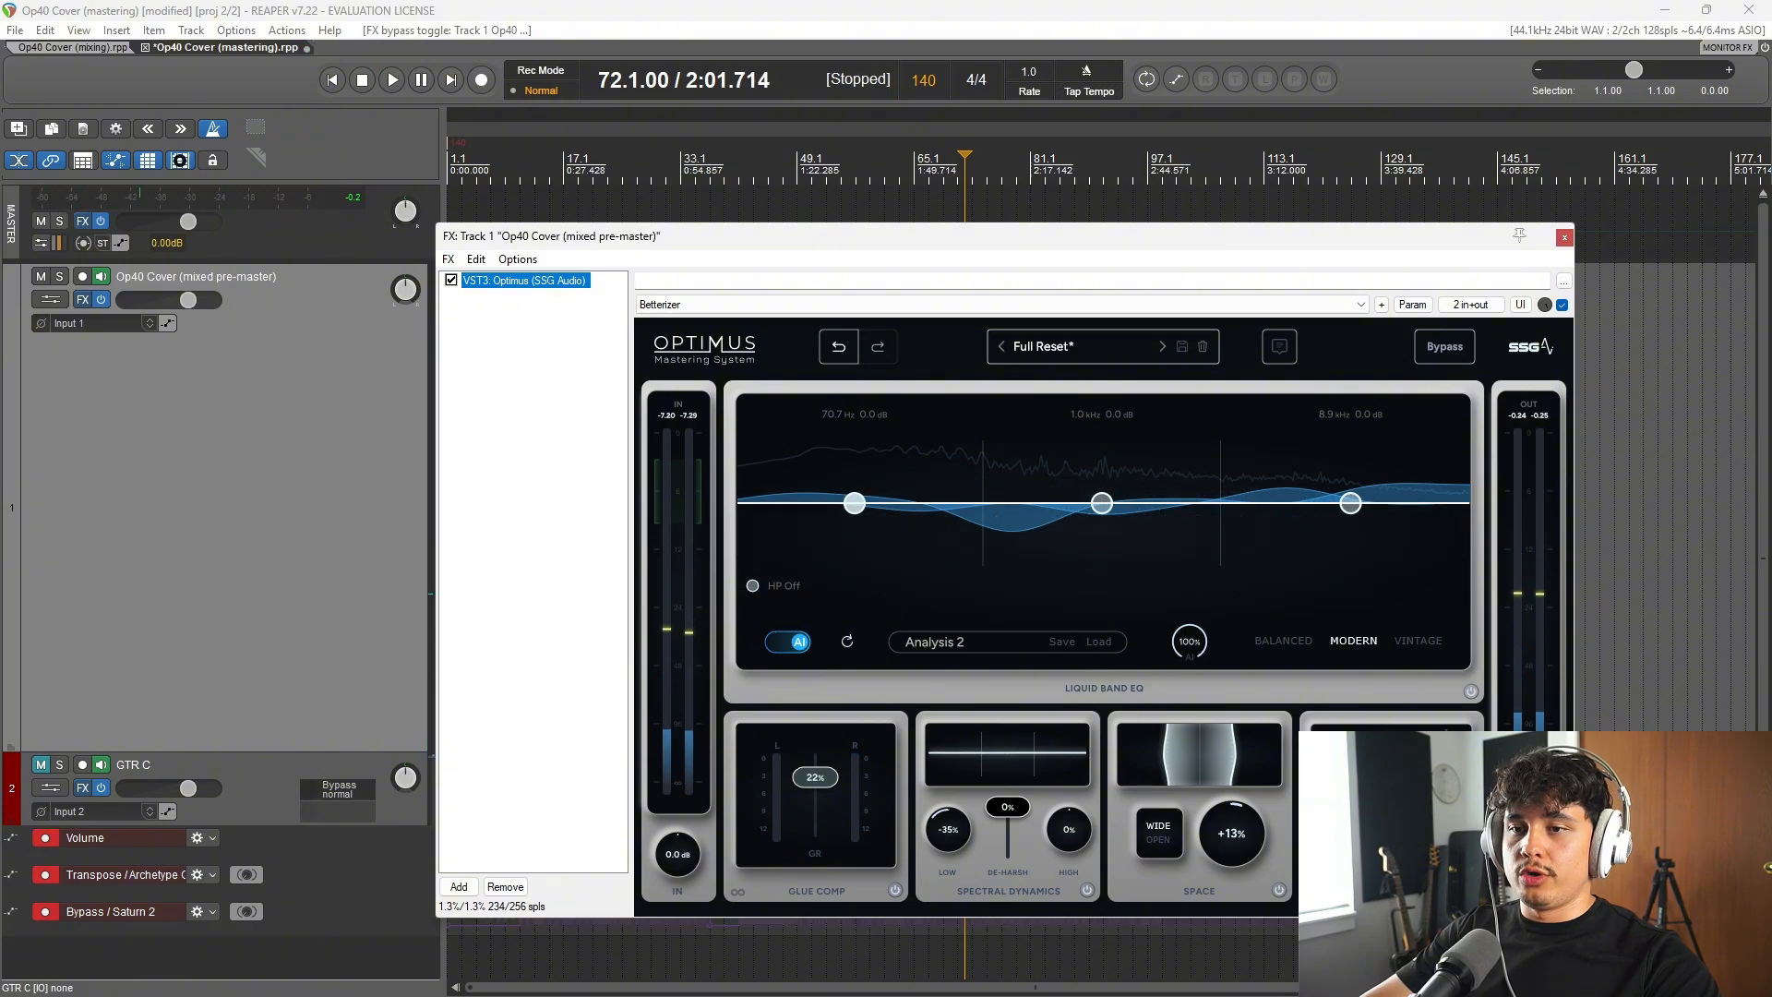
Step: Switch the Optimus loudness meter to short-term and play the master from bar 72
left_click_drag(1215, 242, 1091, 199)
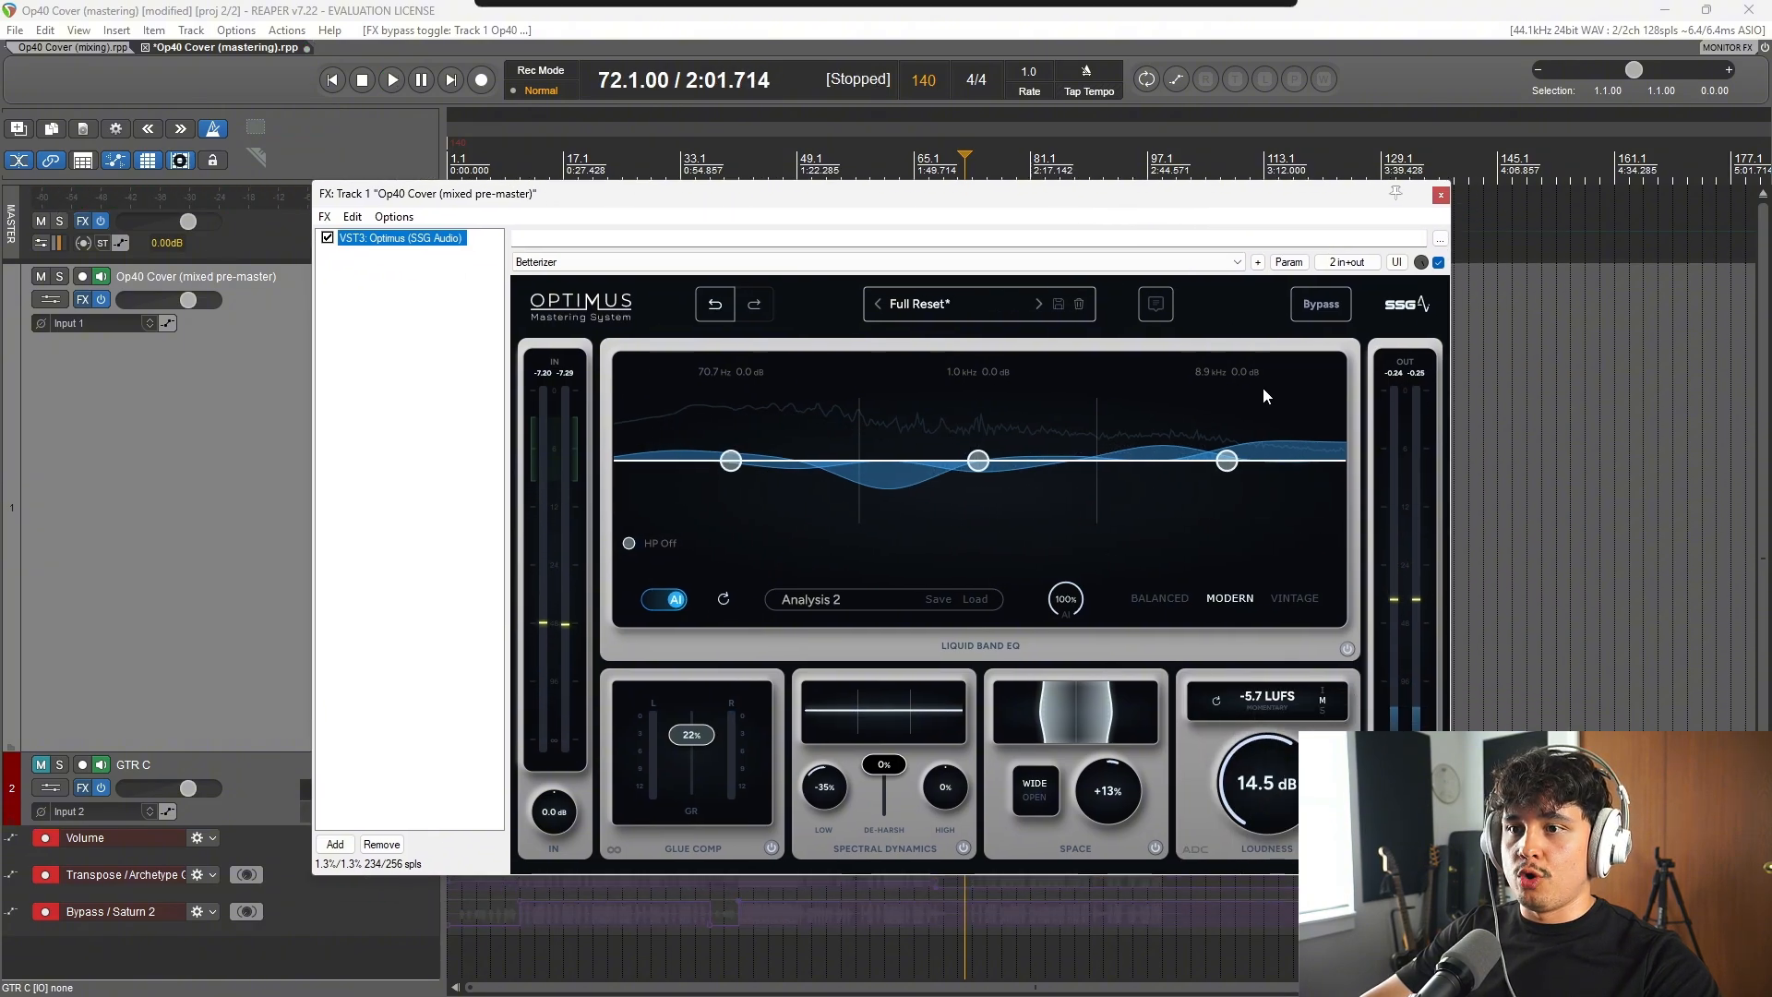
left_click(1322, 709)
key("space")
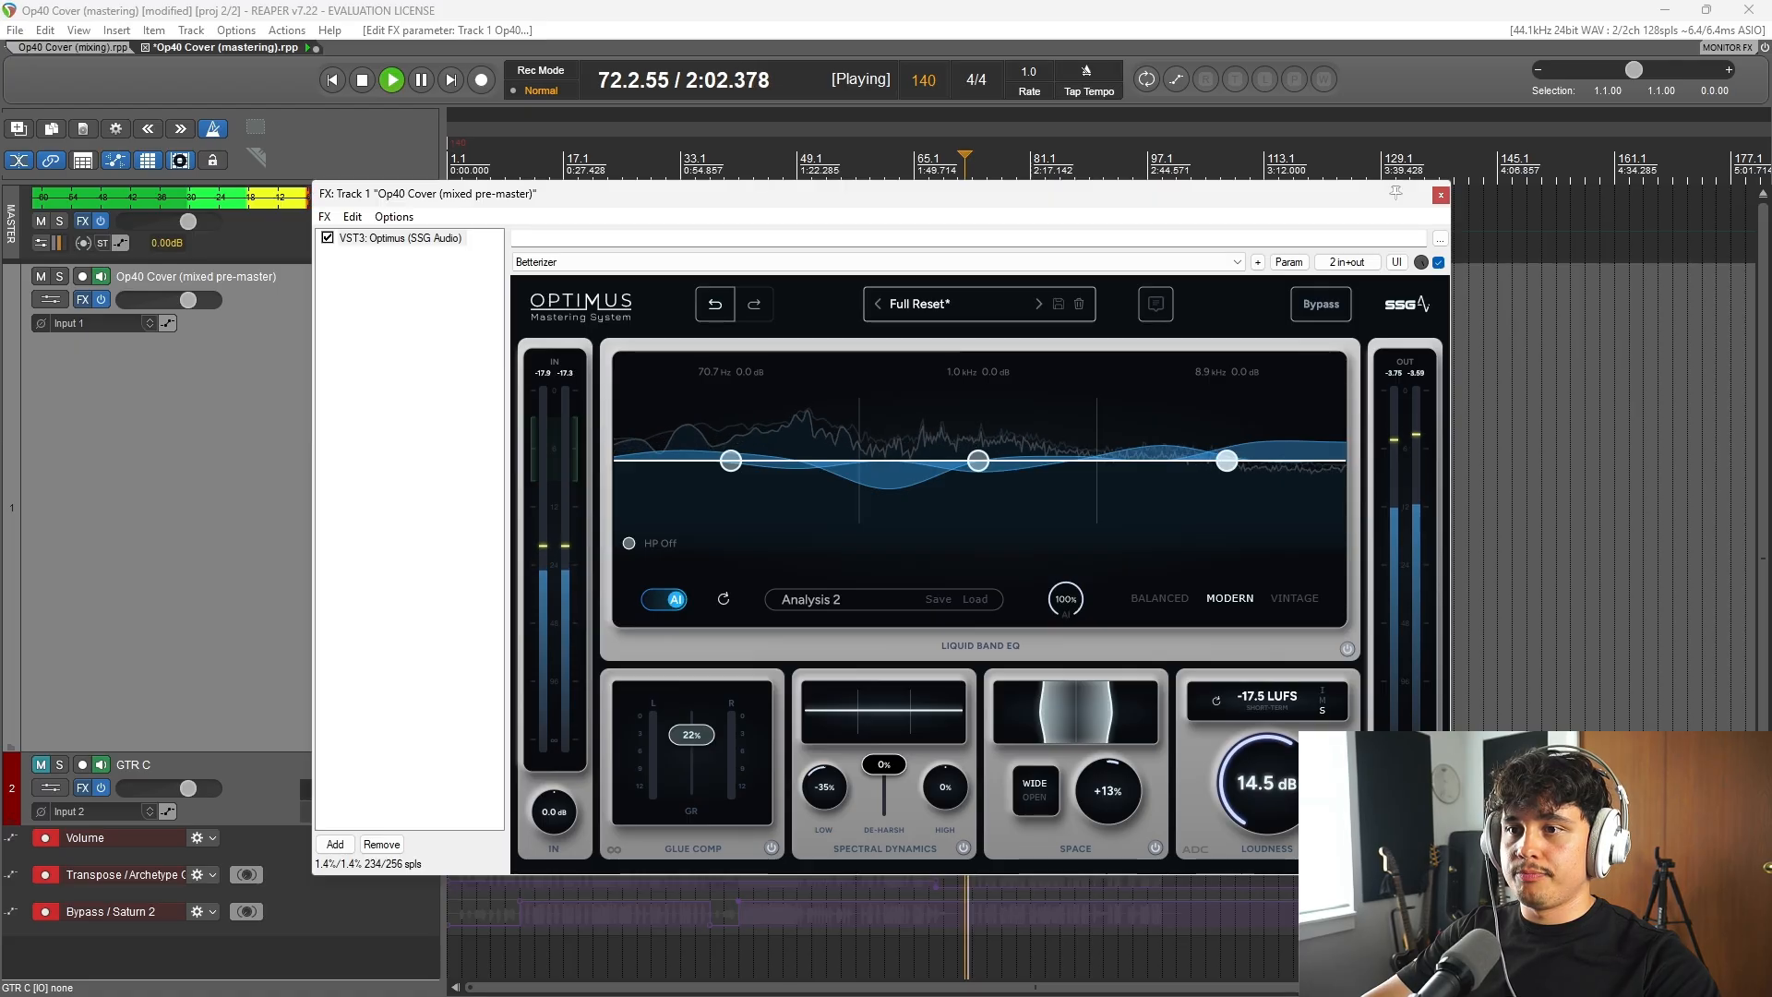
left_click_drag(1122, 205, 1364, 609)
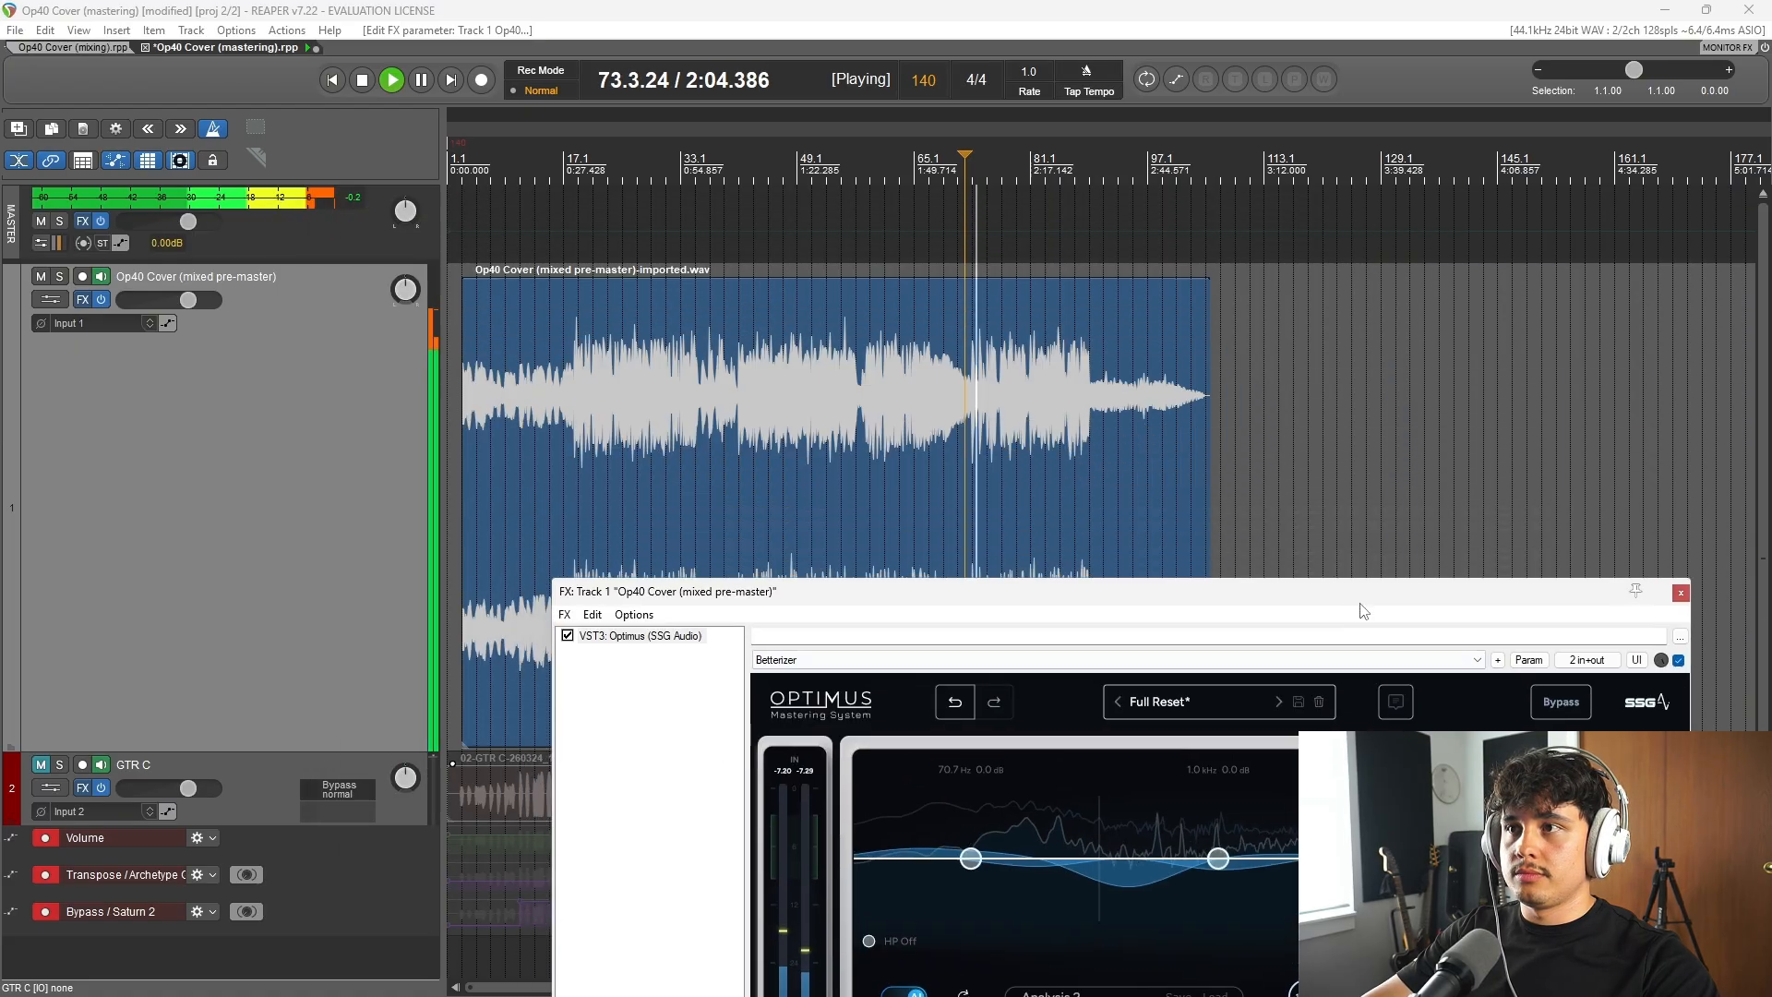
key("space")
Step: Play the master from bar 41 and examine the short-term loudness reading in Optimus
left_click(740, 516)
key("space")
left_click(1052, 603)
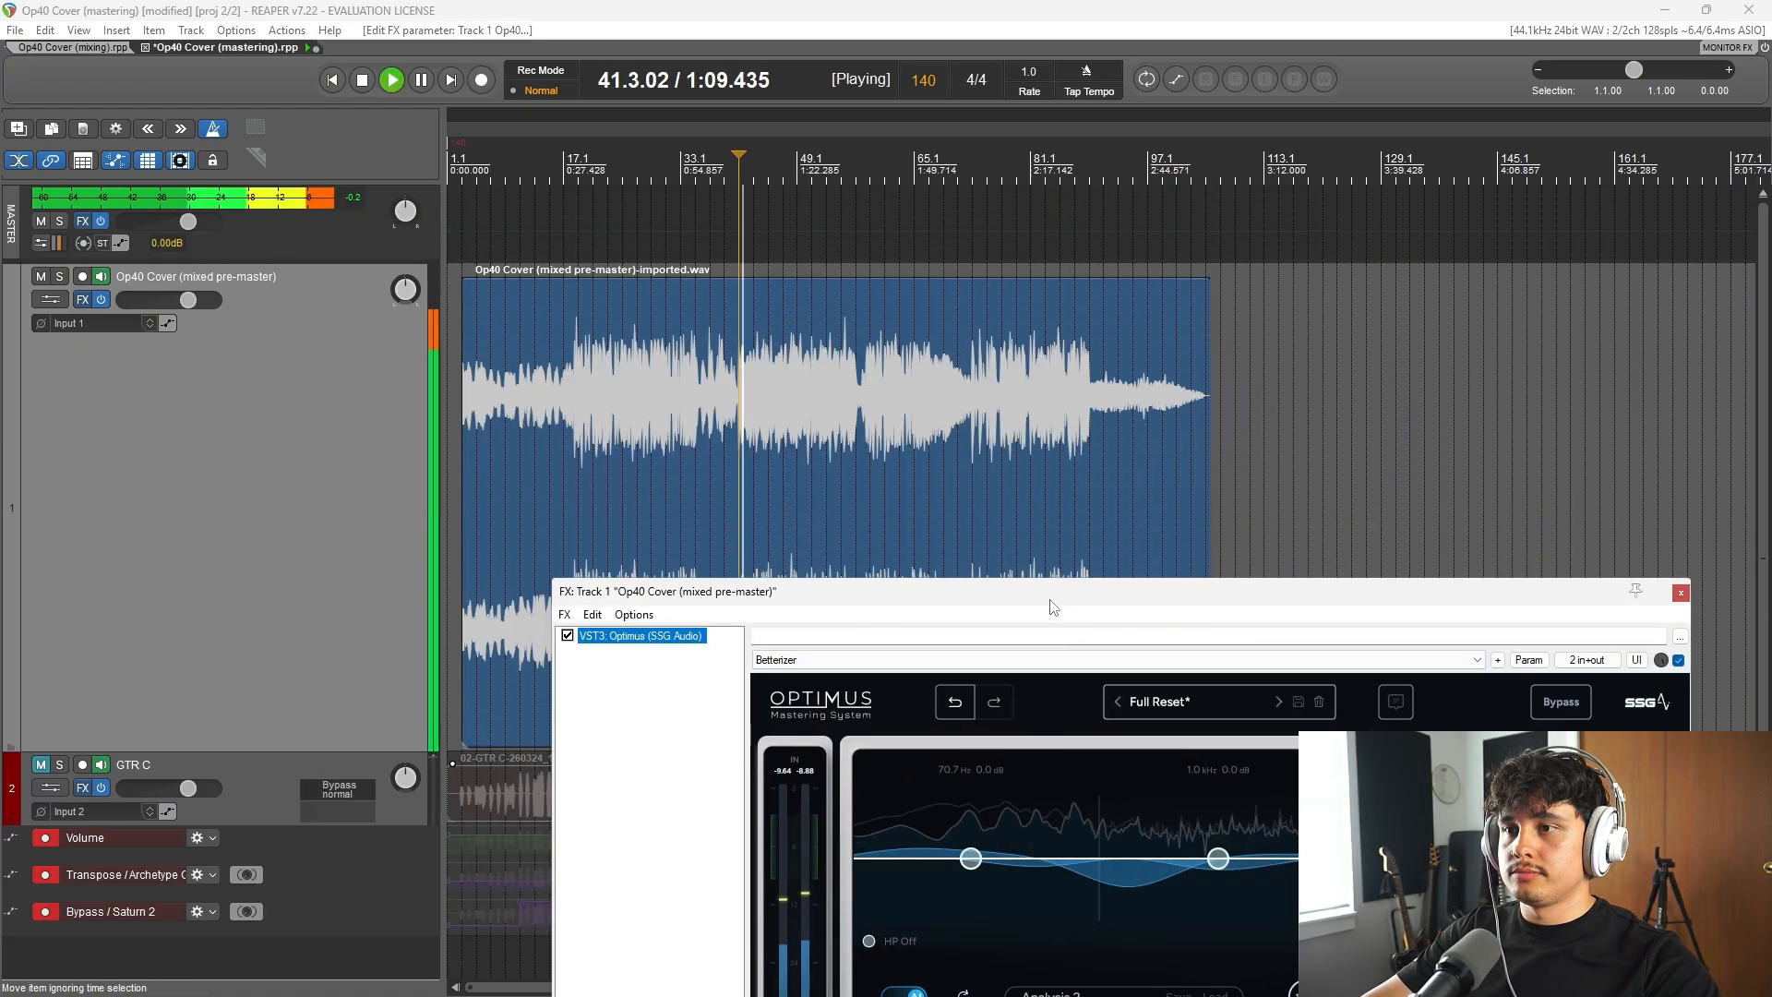
left_click_drag(1057, 598, 759, 97)
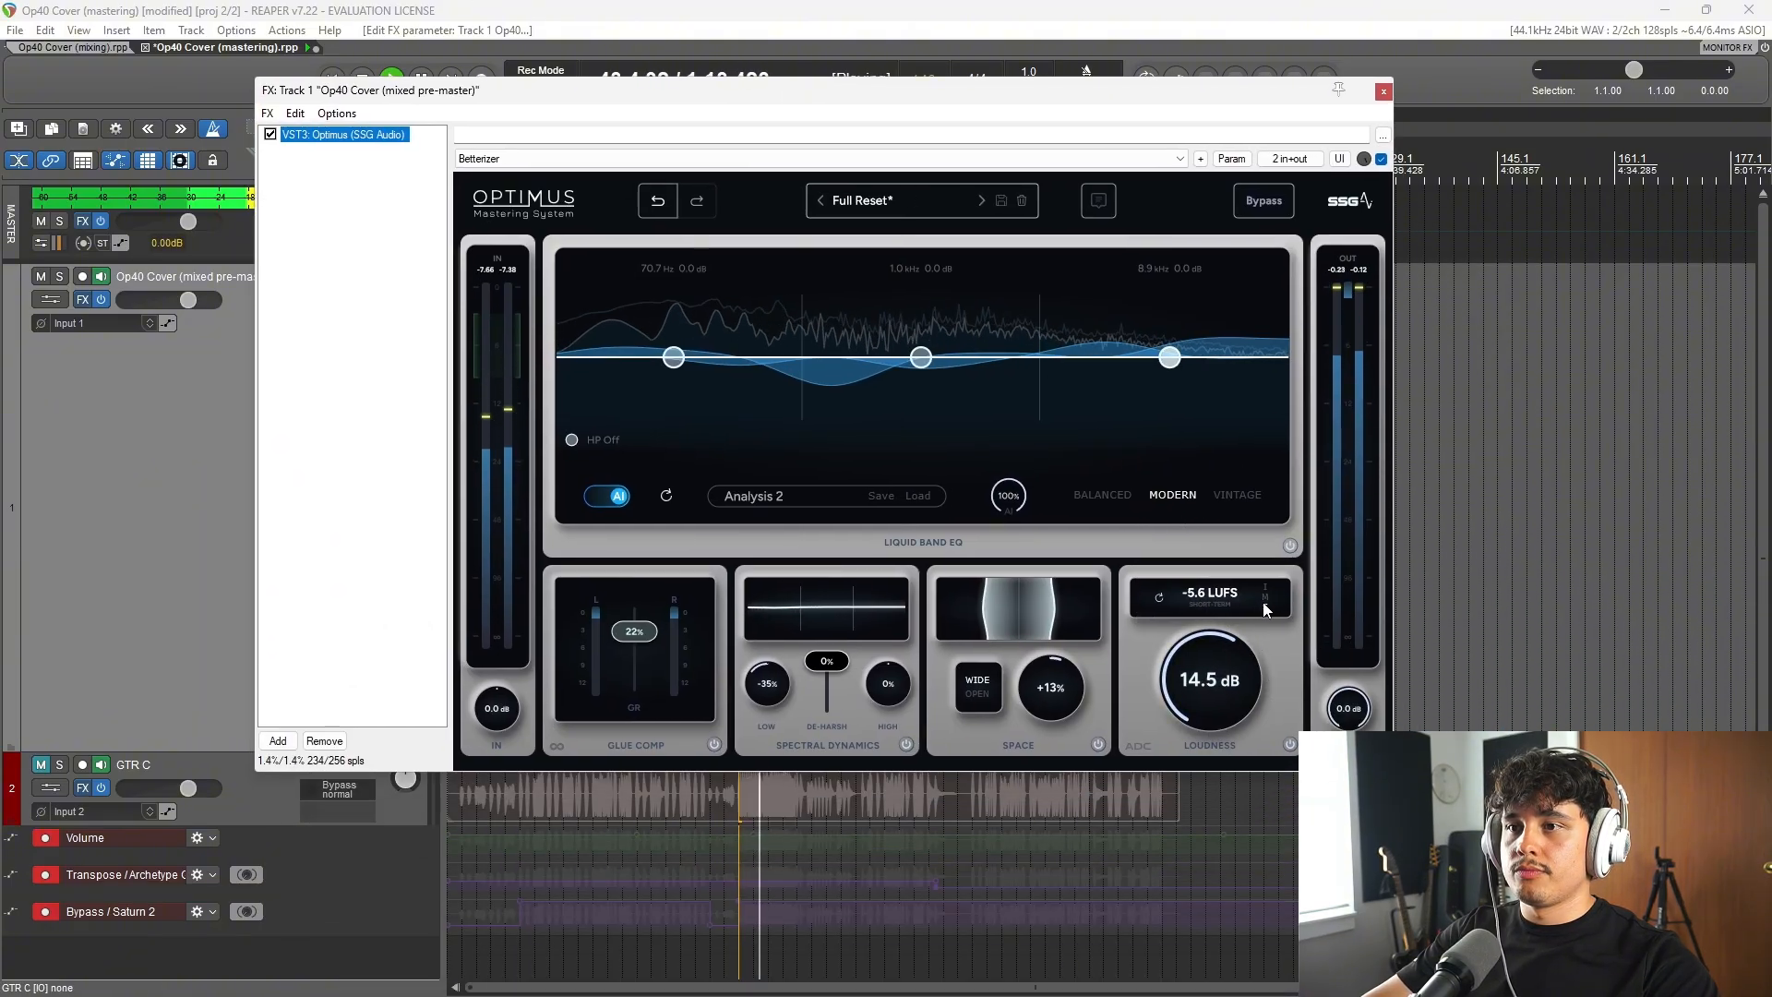
key("space")
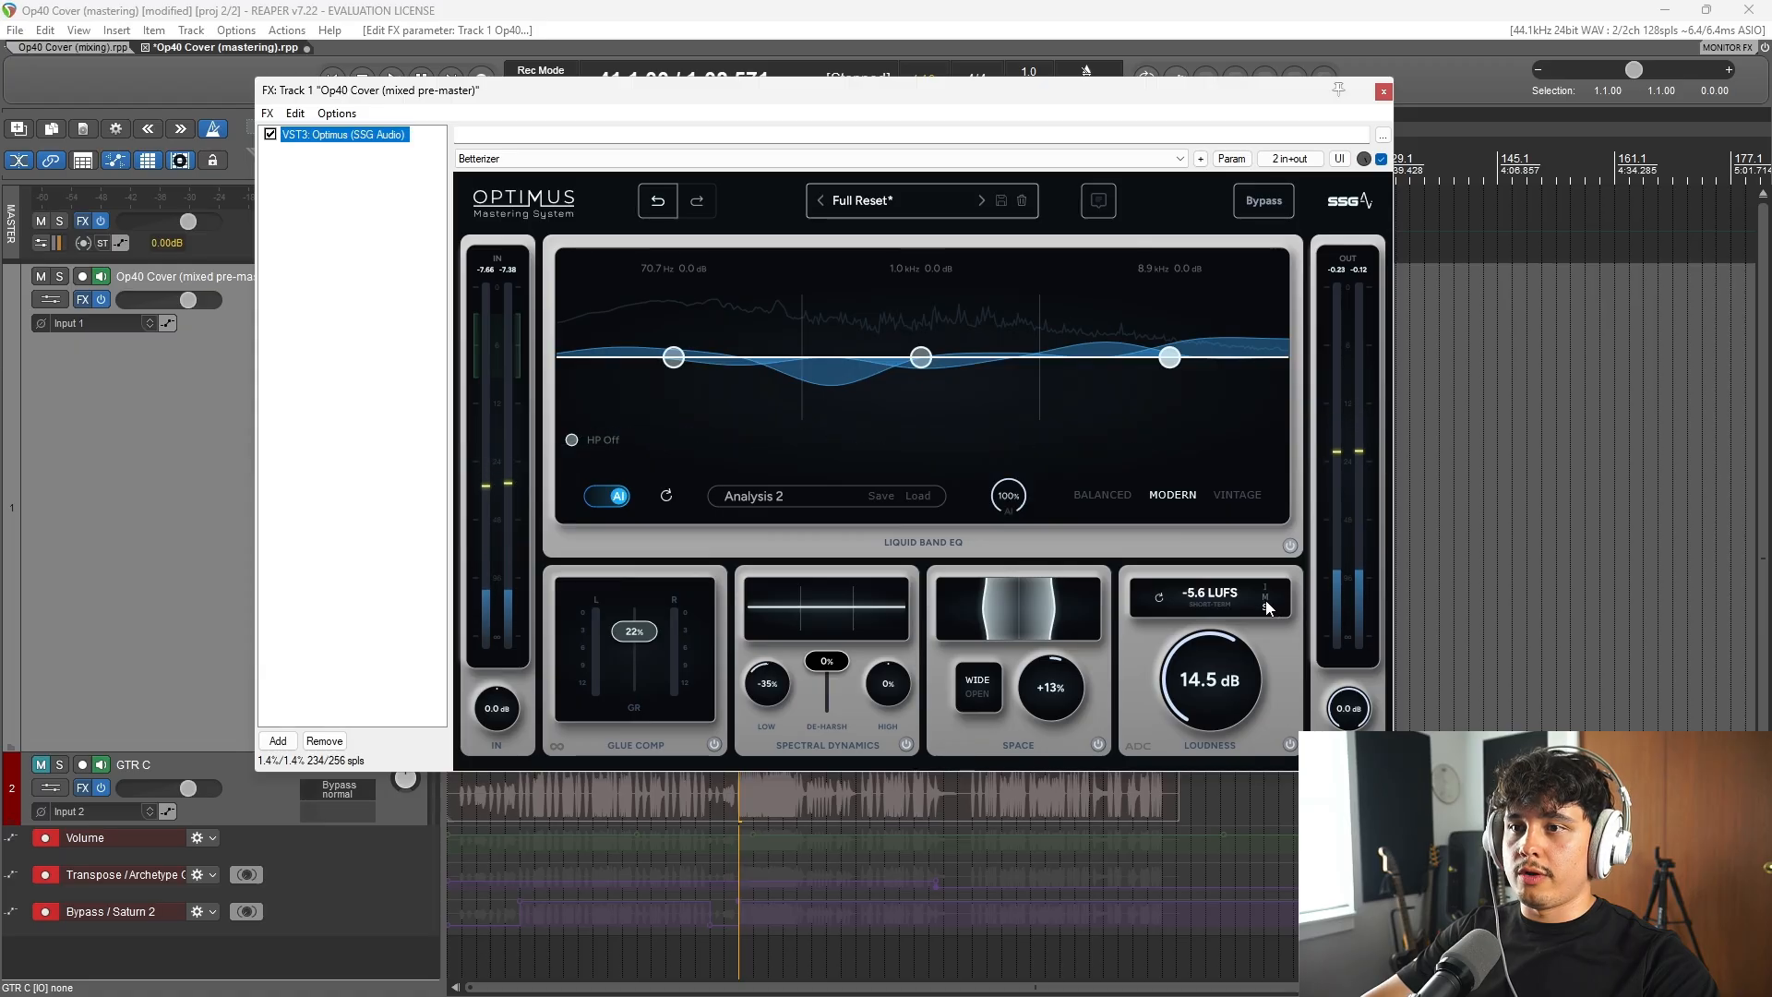
Step: Set the Optimus loudness meter back to momentary and save the mastering project
left_click(1273, 607)
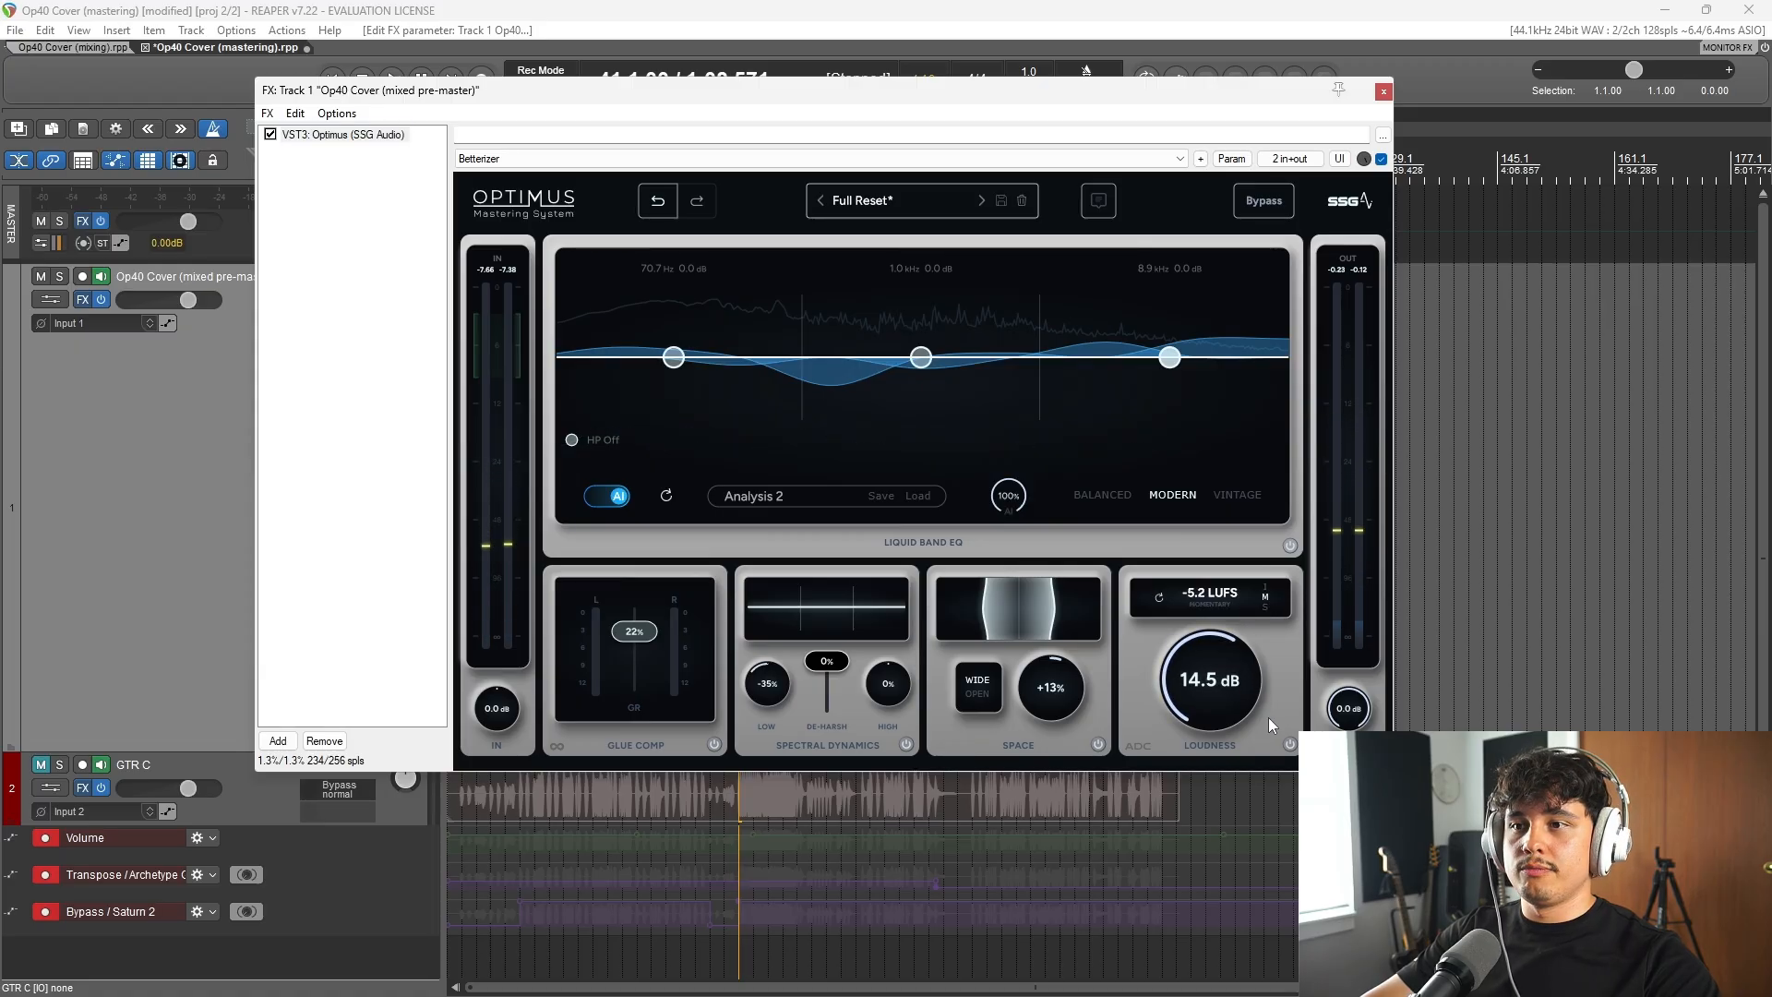
left_click(803, 8)
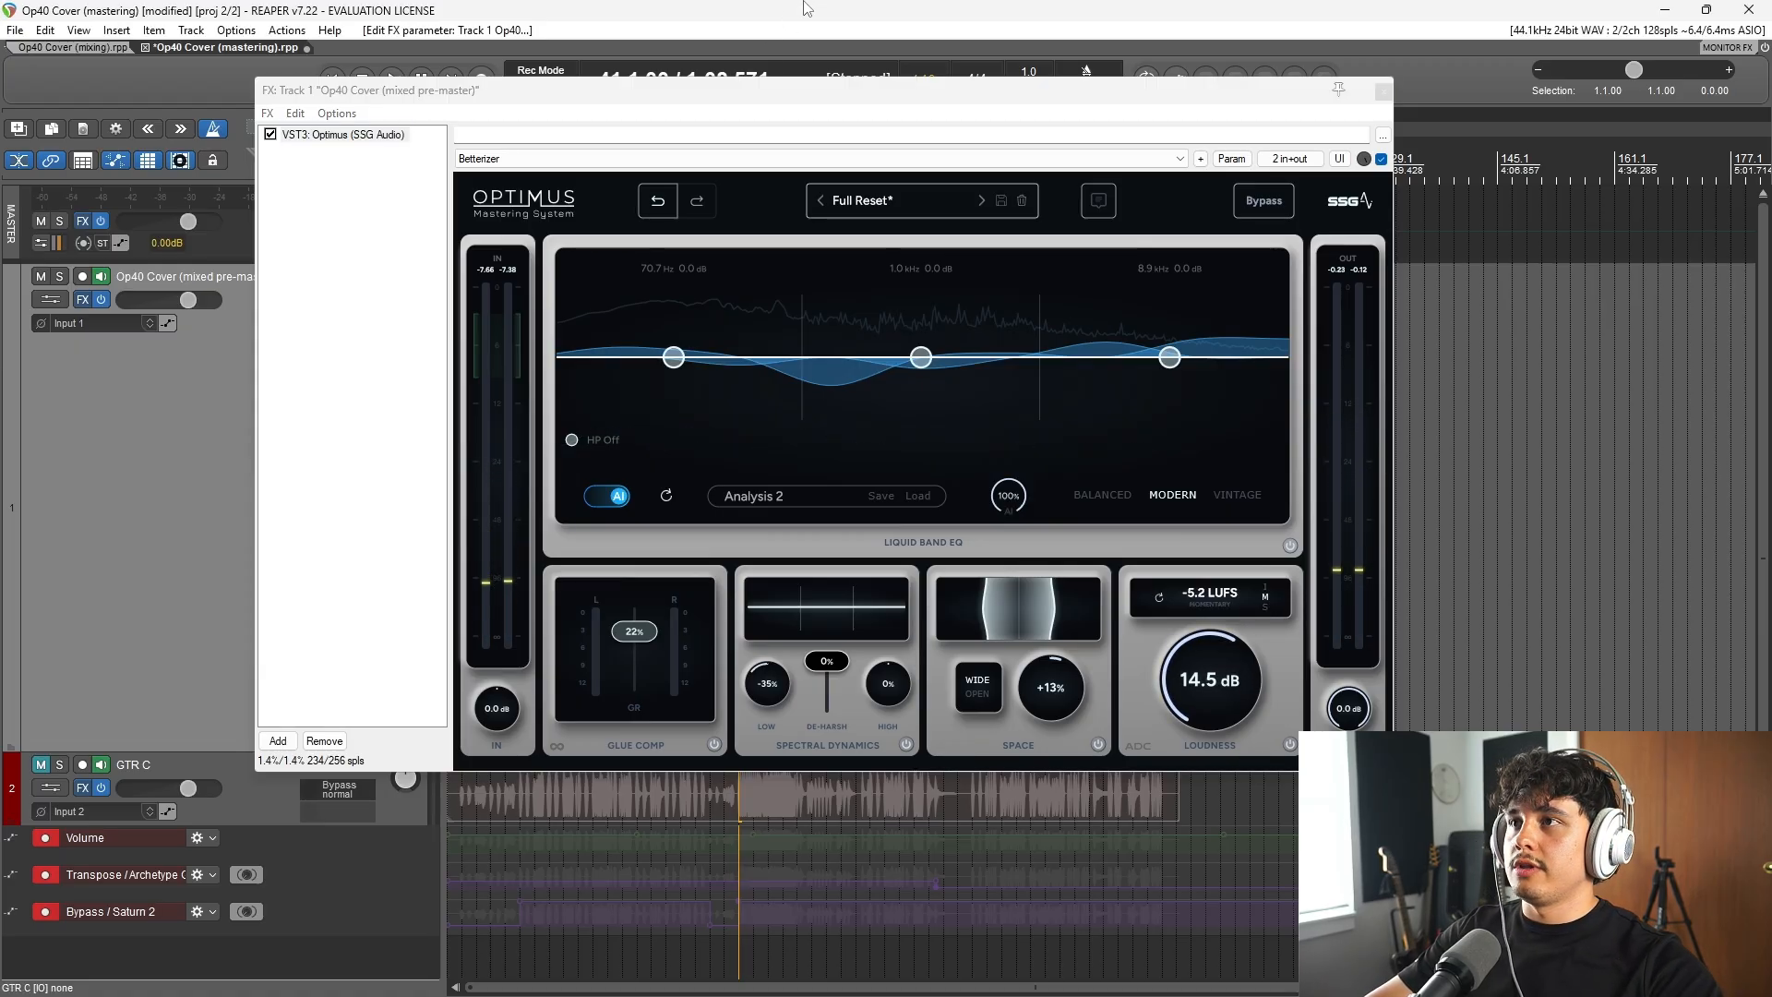
key("ctrl+s")
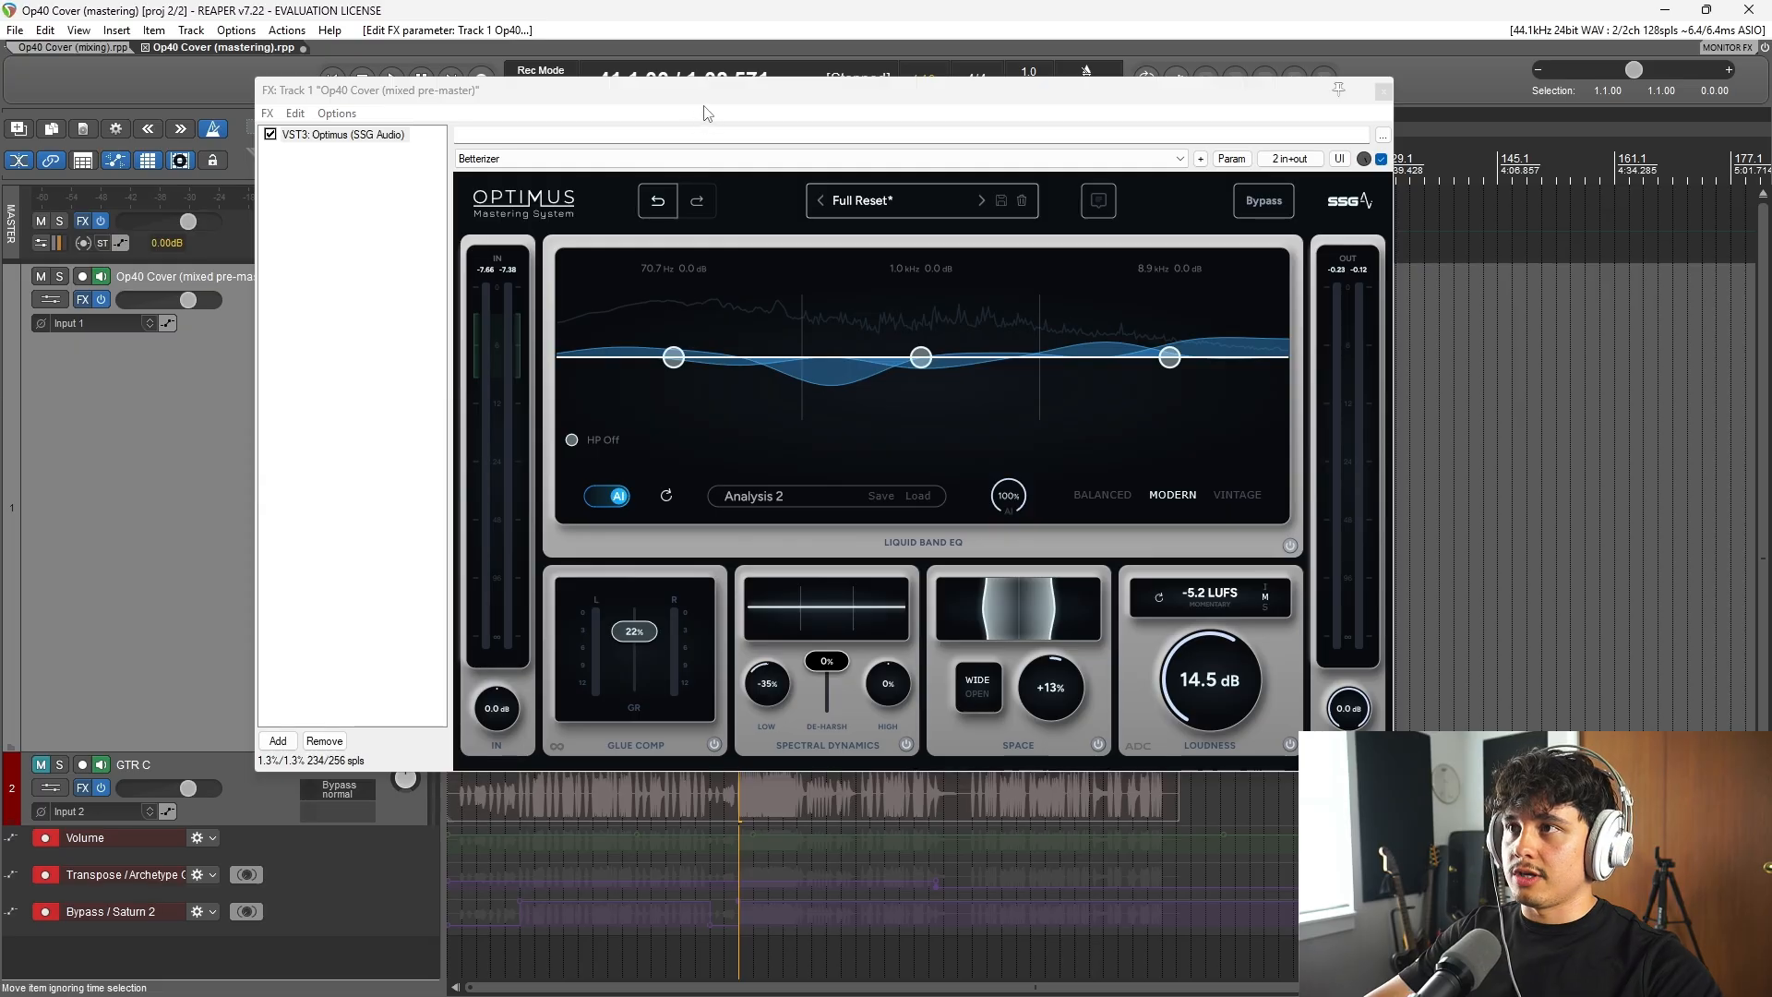
Step: Compare the master from bar 41 with the Glue Comp module switched off and back on
left_click_drag(707, 90, 783, 124)
key("space")
left_click(794, 780)
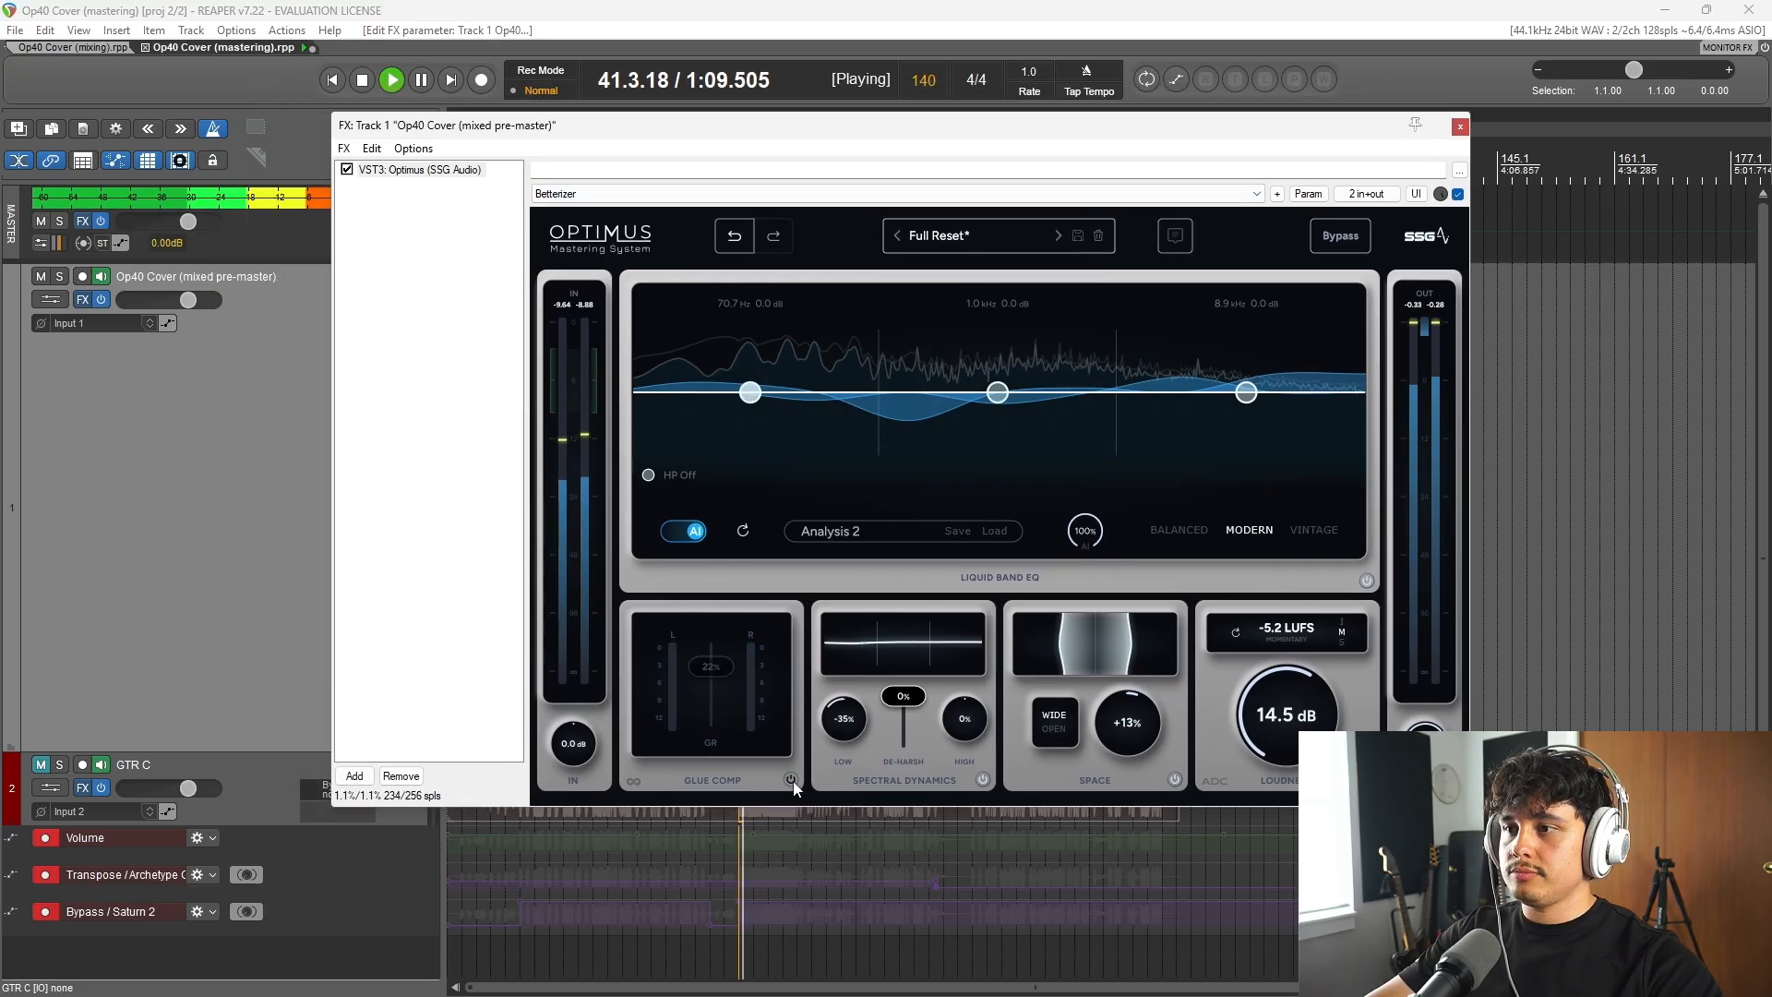
left_click(793, 781)
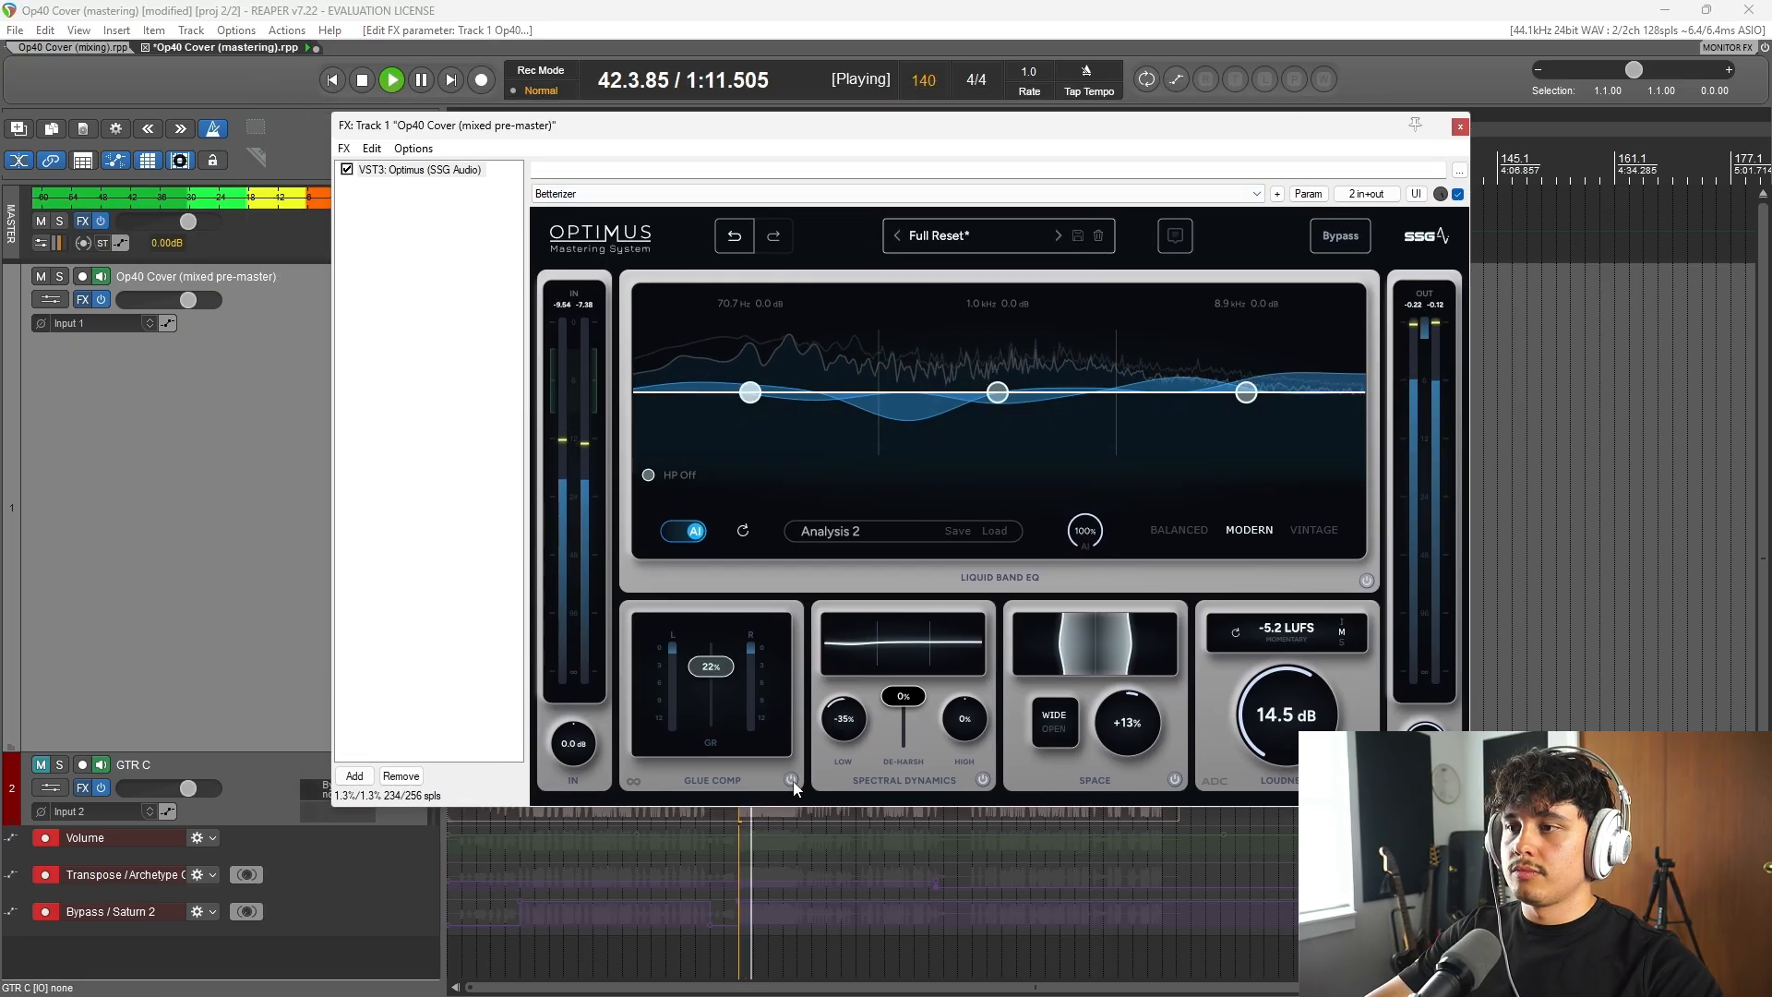
key("space")
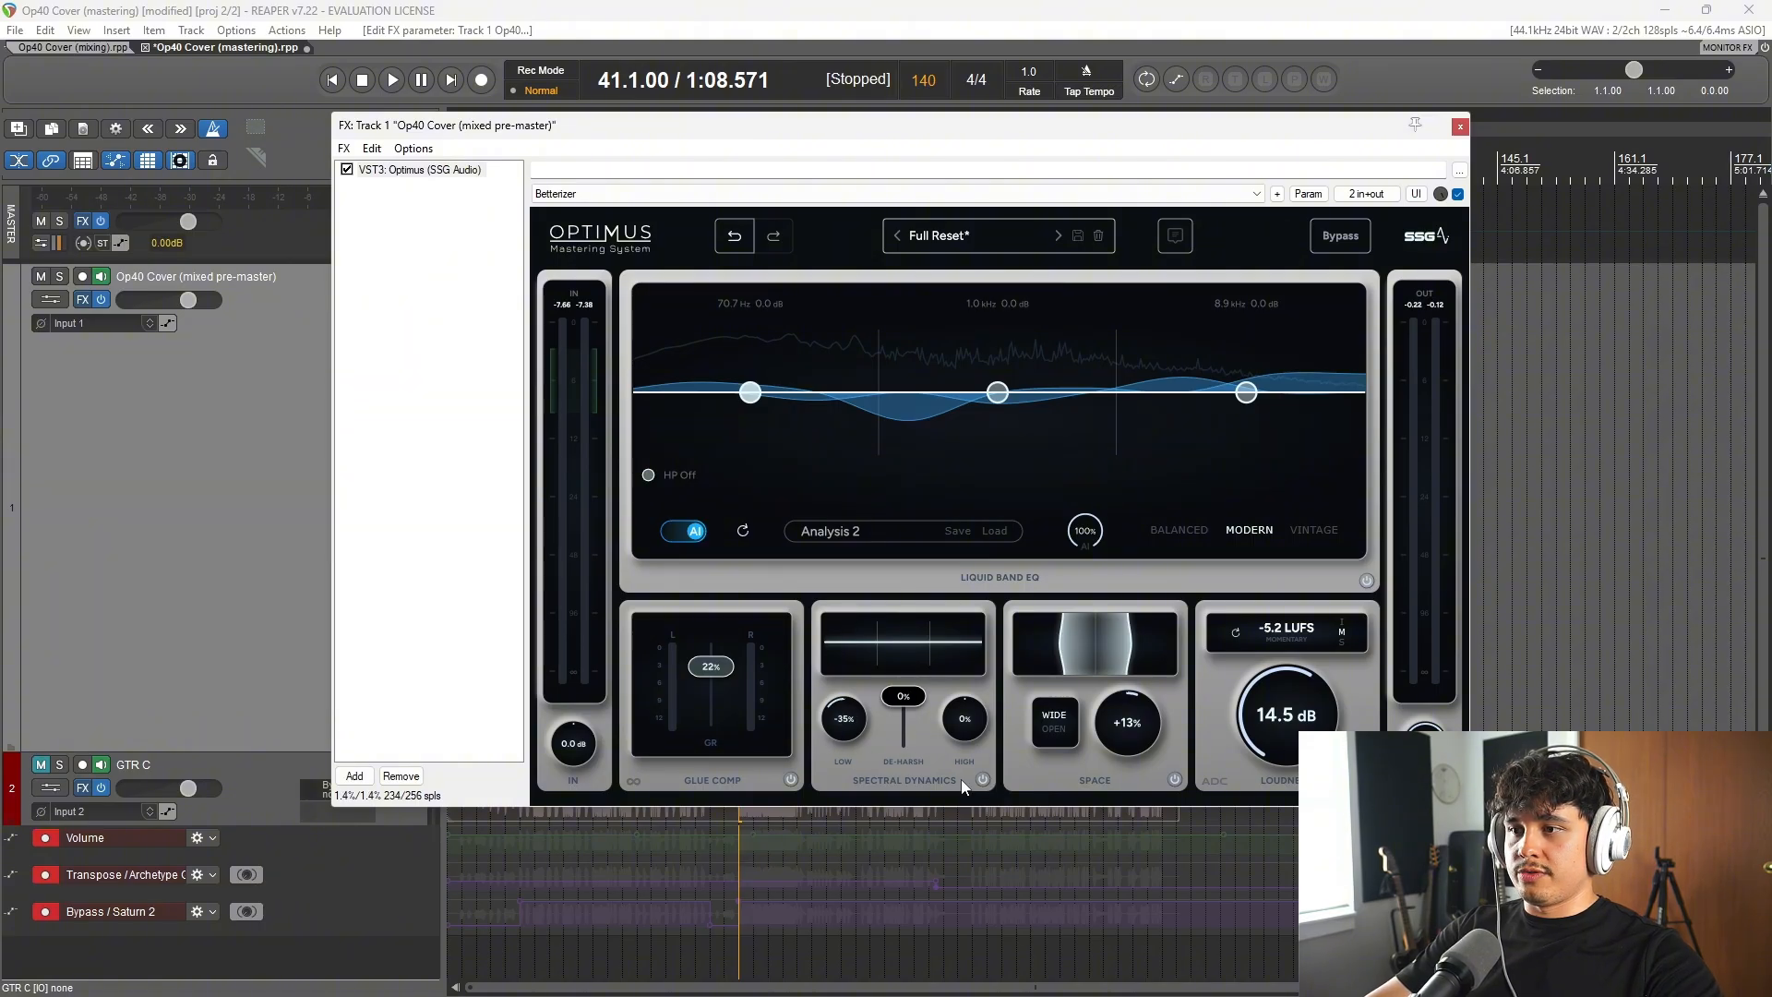
Step: Compare the master from bar 41 with the Spectral Dynamics module switched off and back on
key("space")
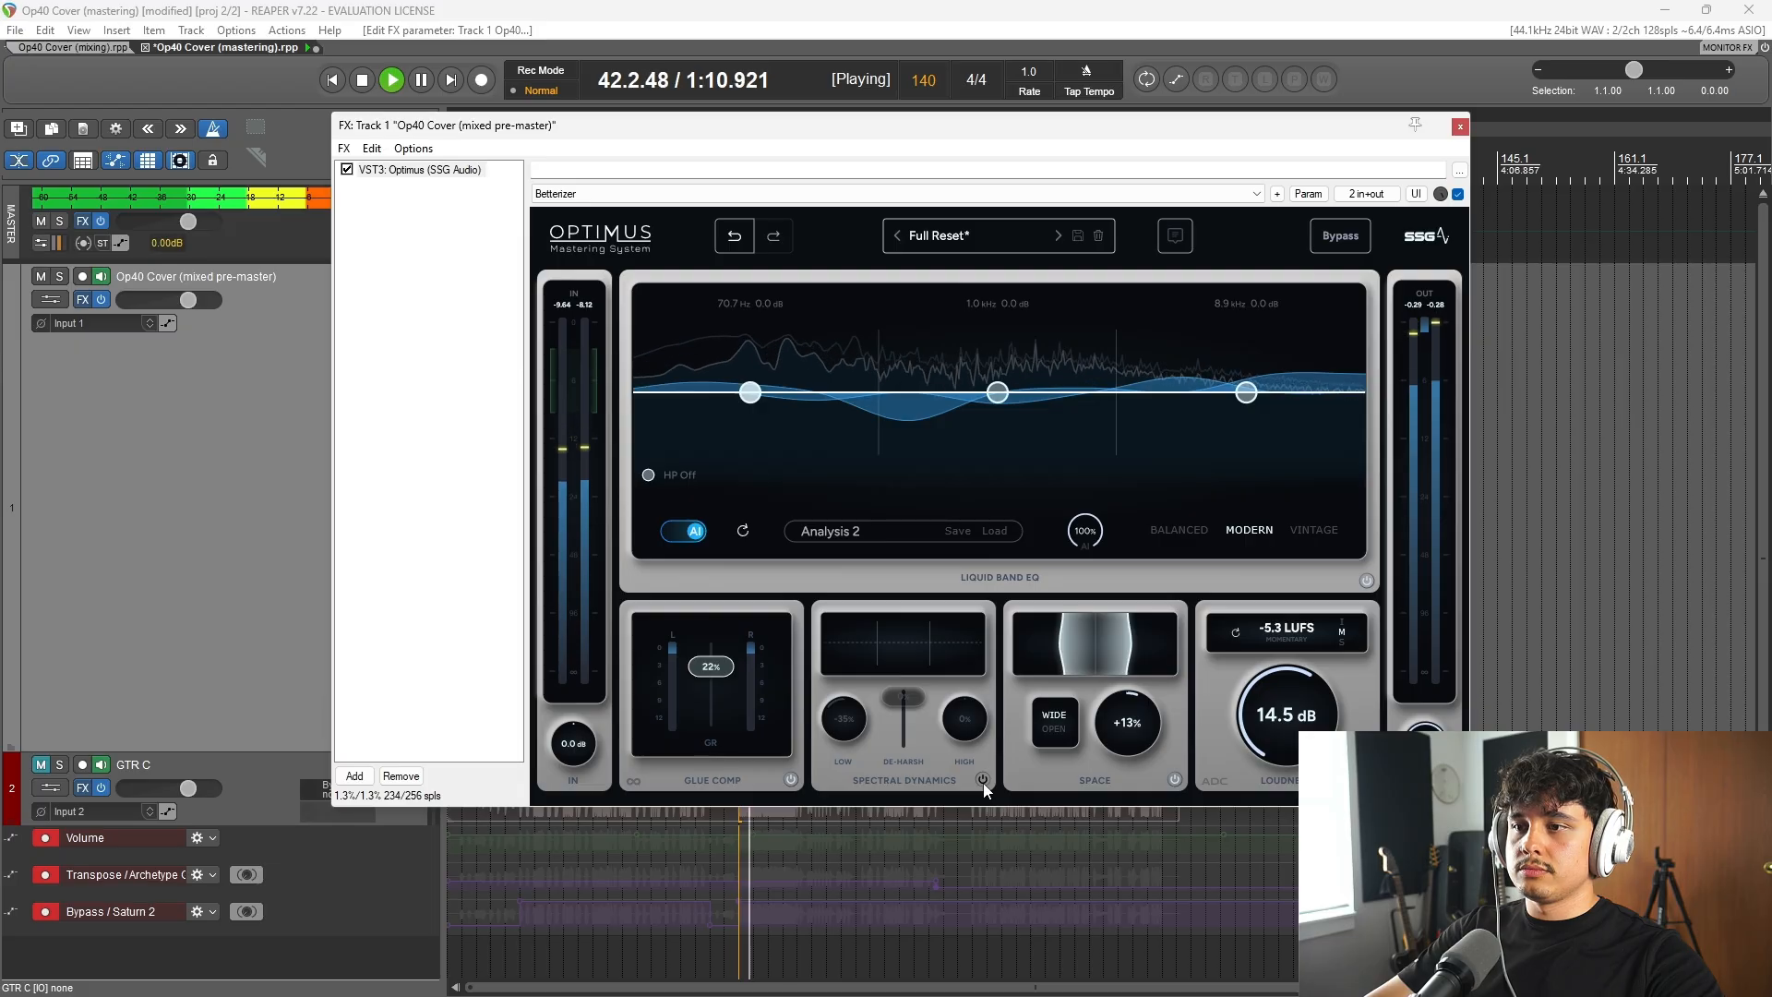
left_click(983, 780)
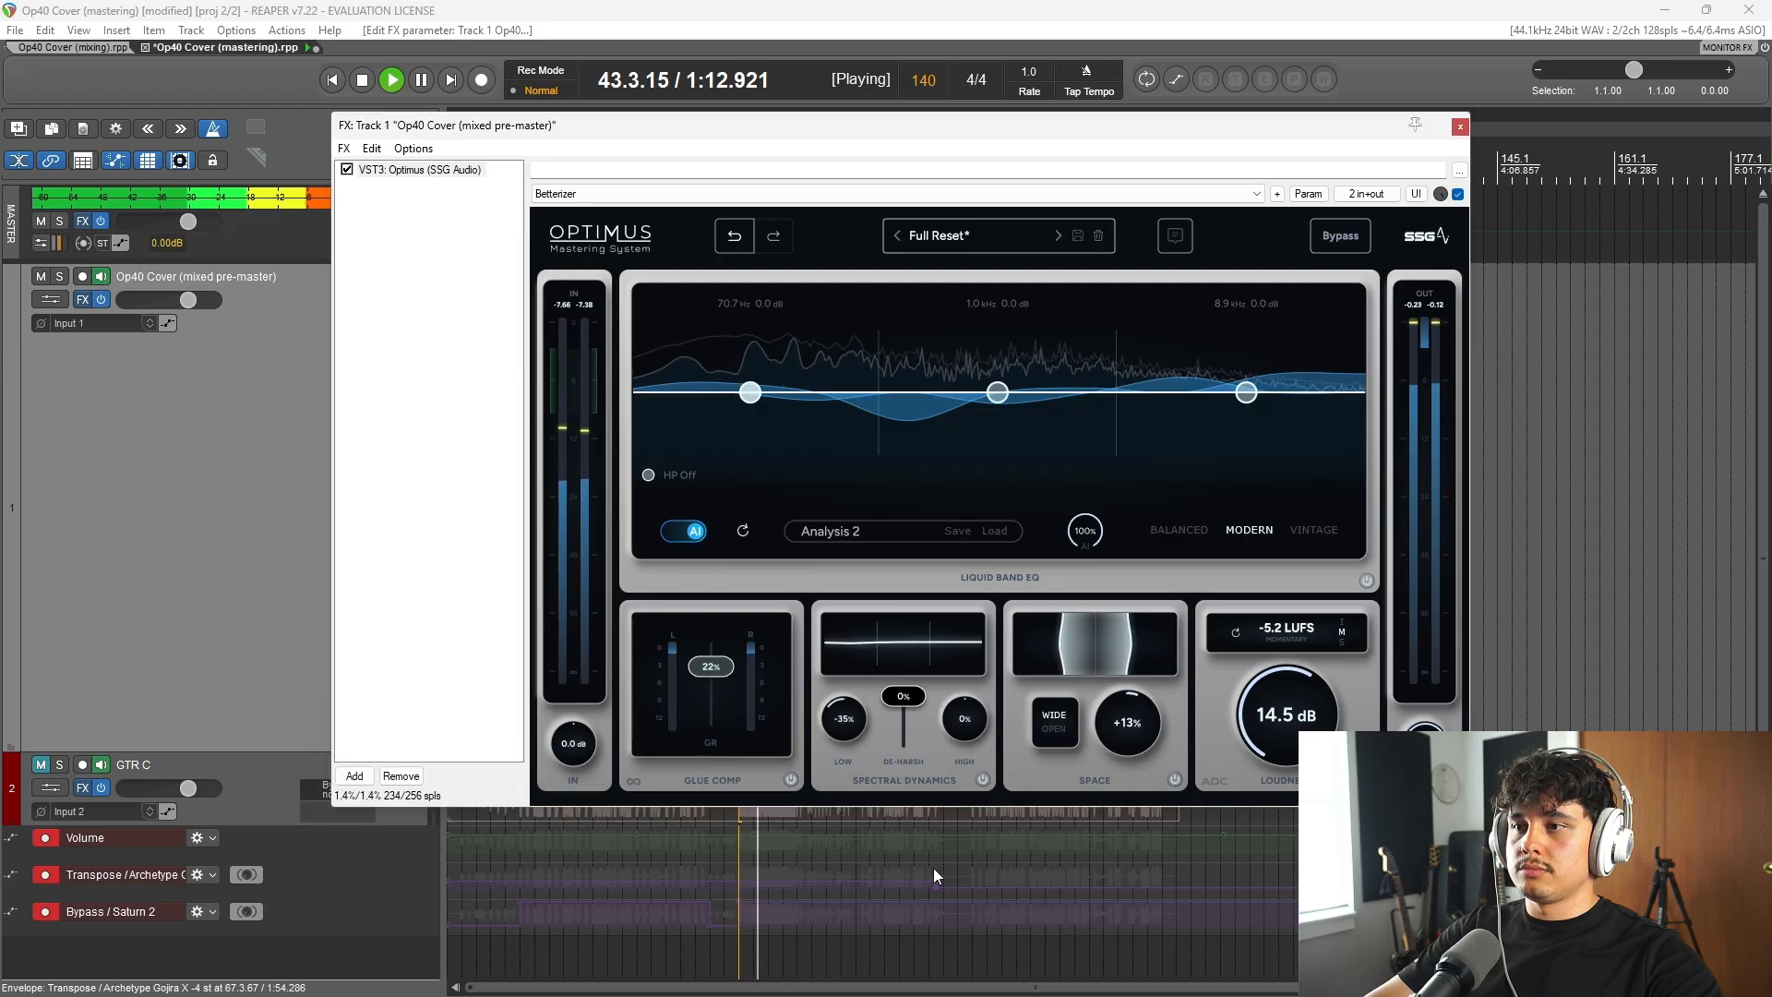
key("space")
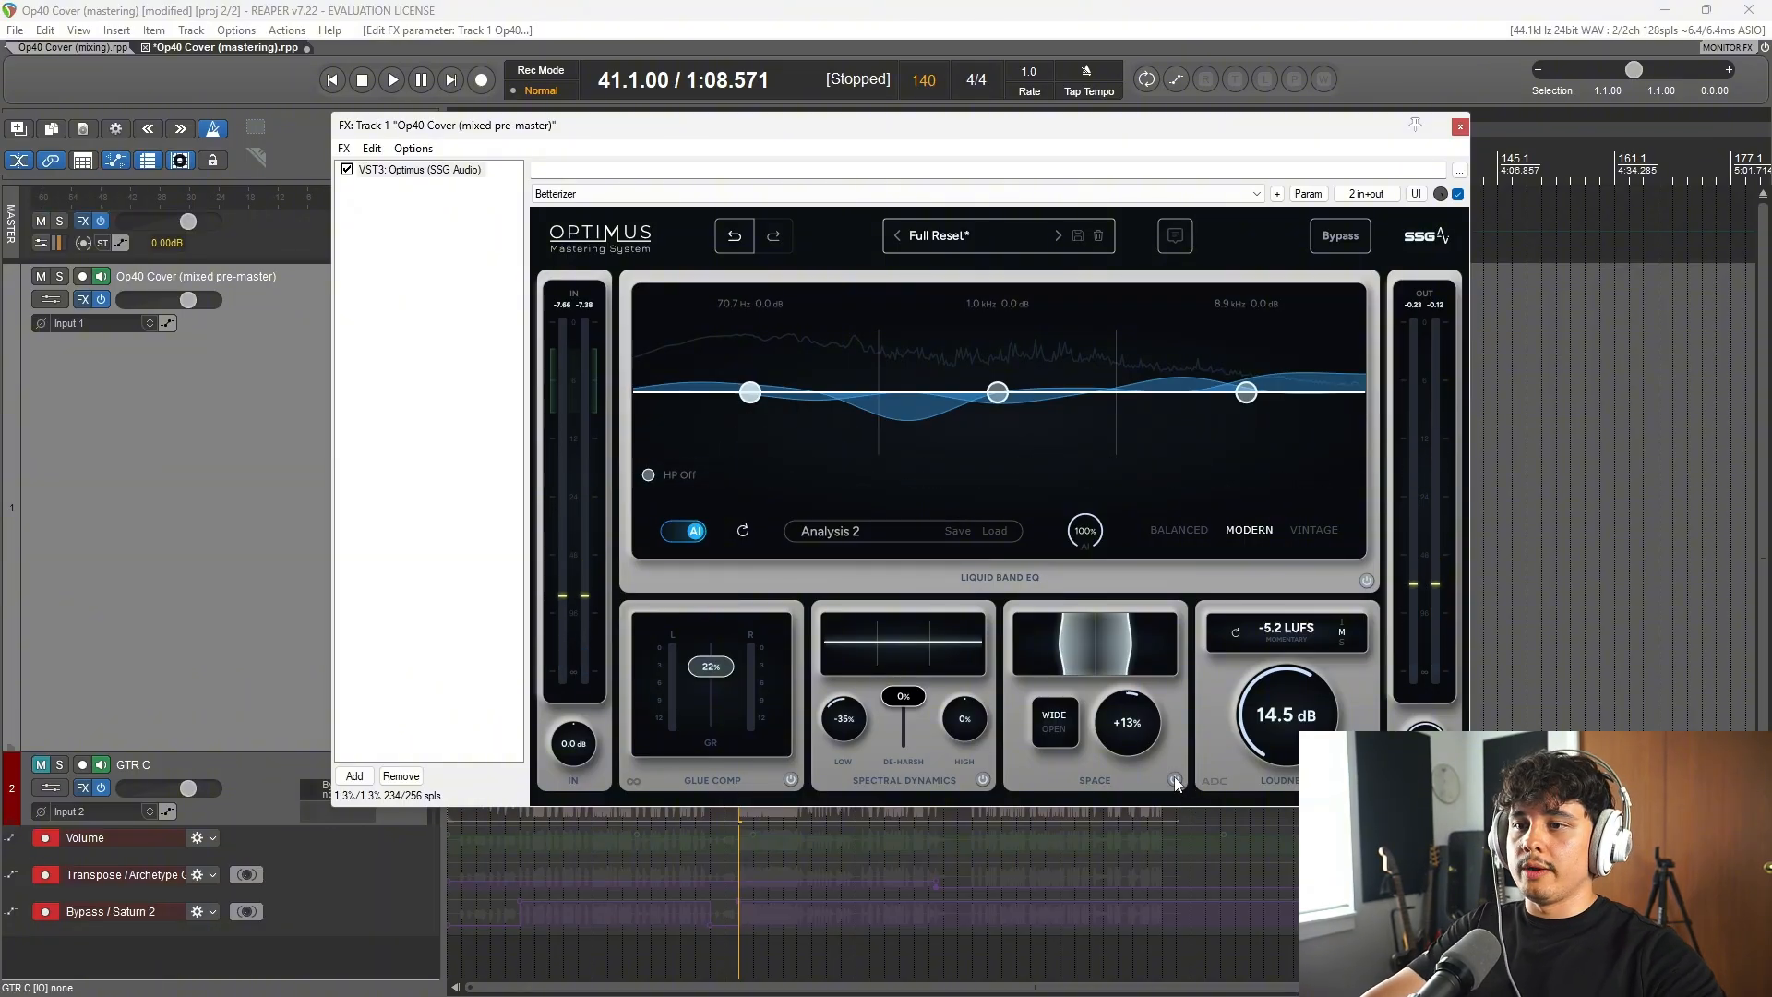
Step: Compare the master from bar 41 with the Space module switched off and back on
key("space")
left_click(1175, 779)
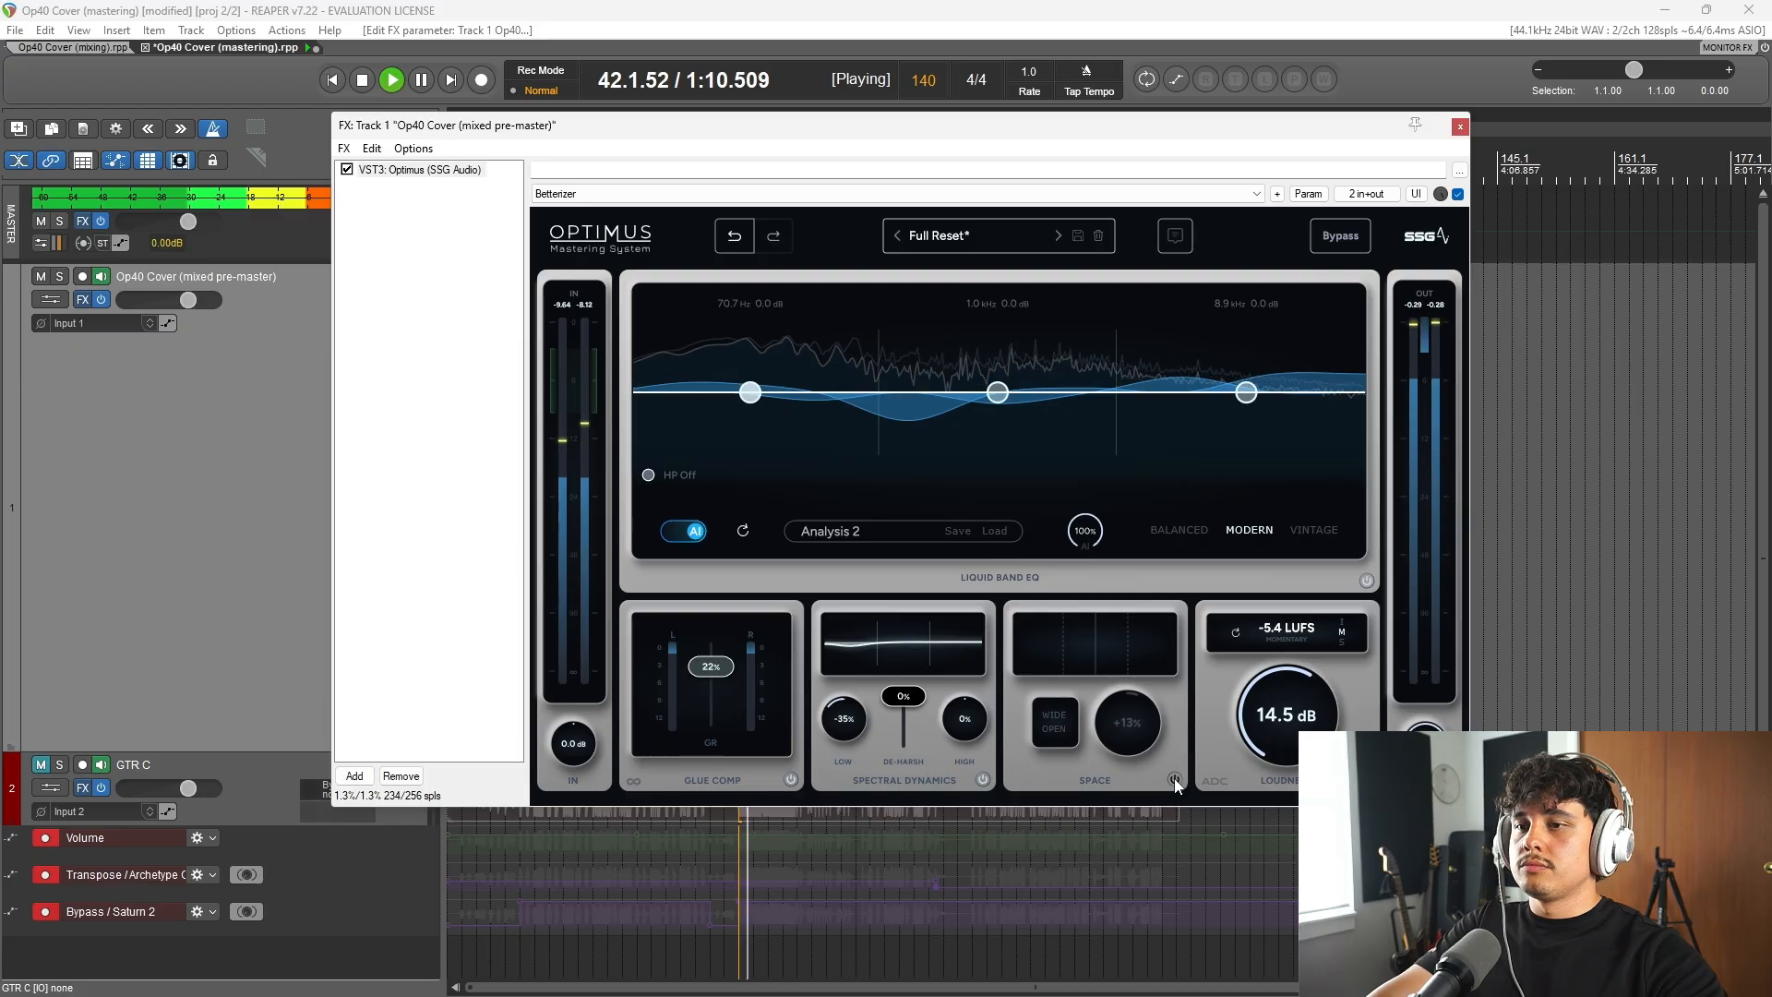
left_click(1175, 780)
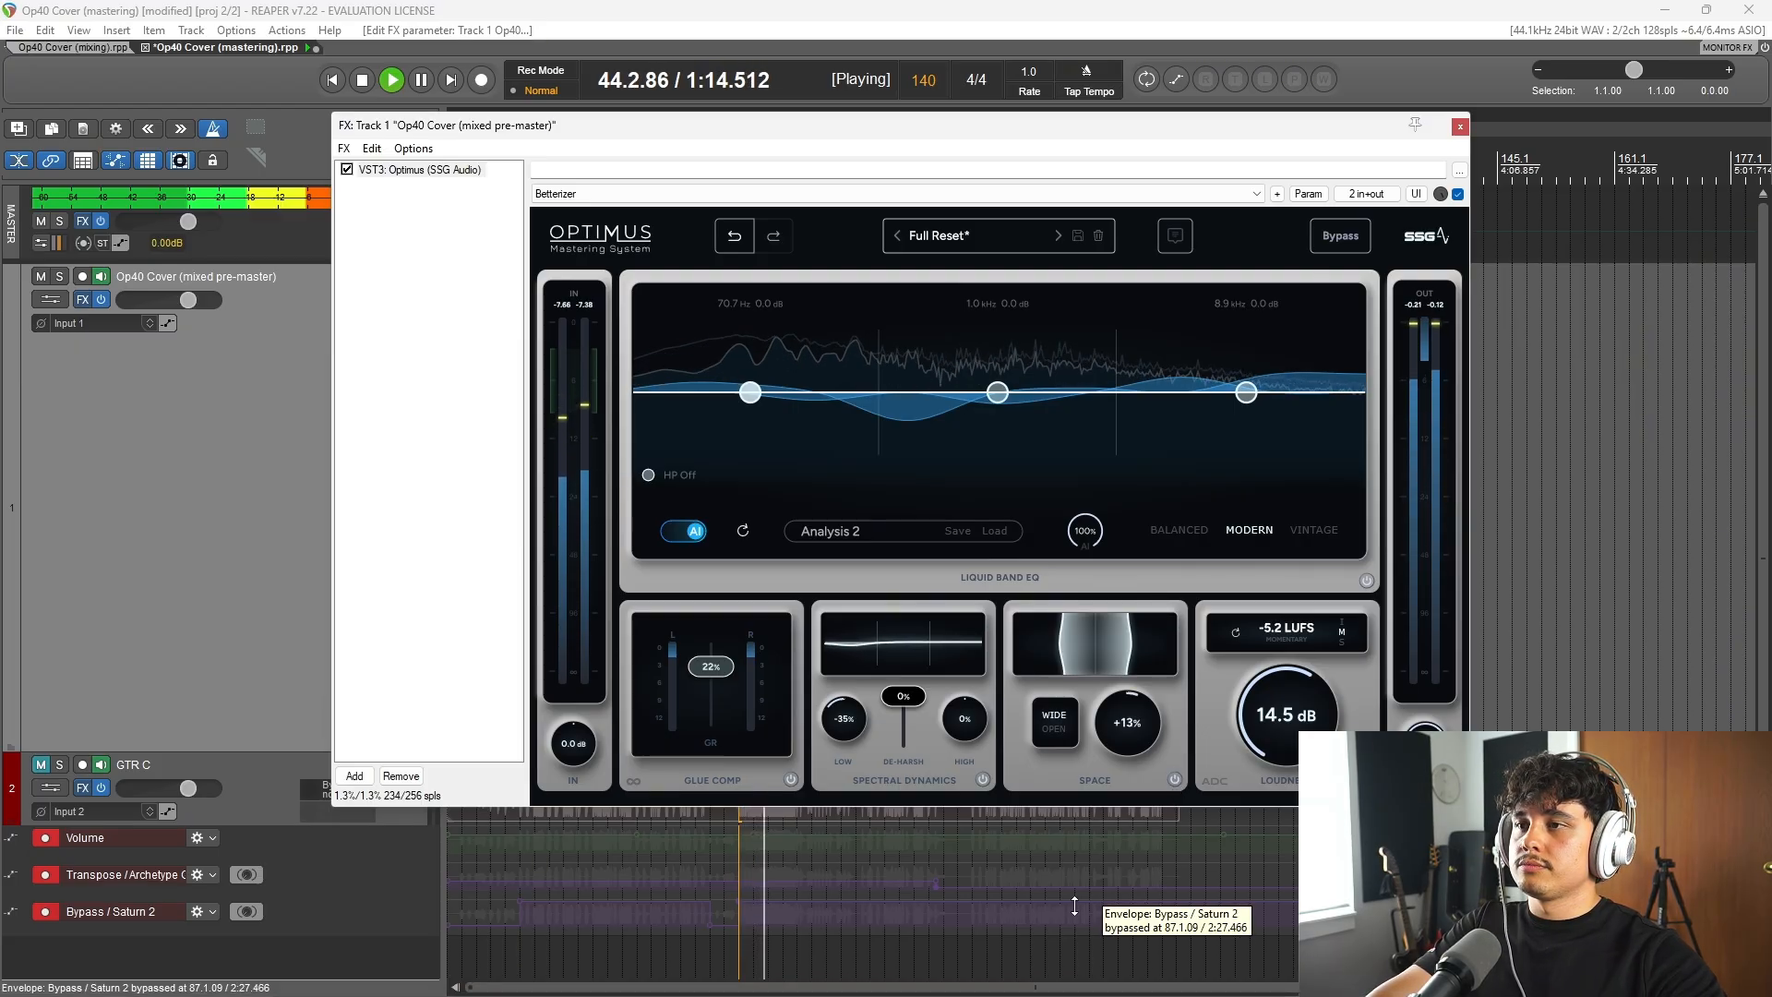
key("space")
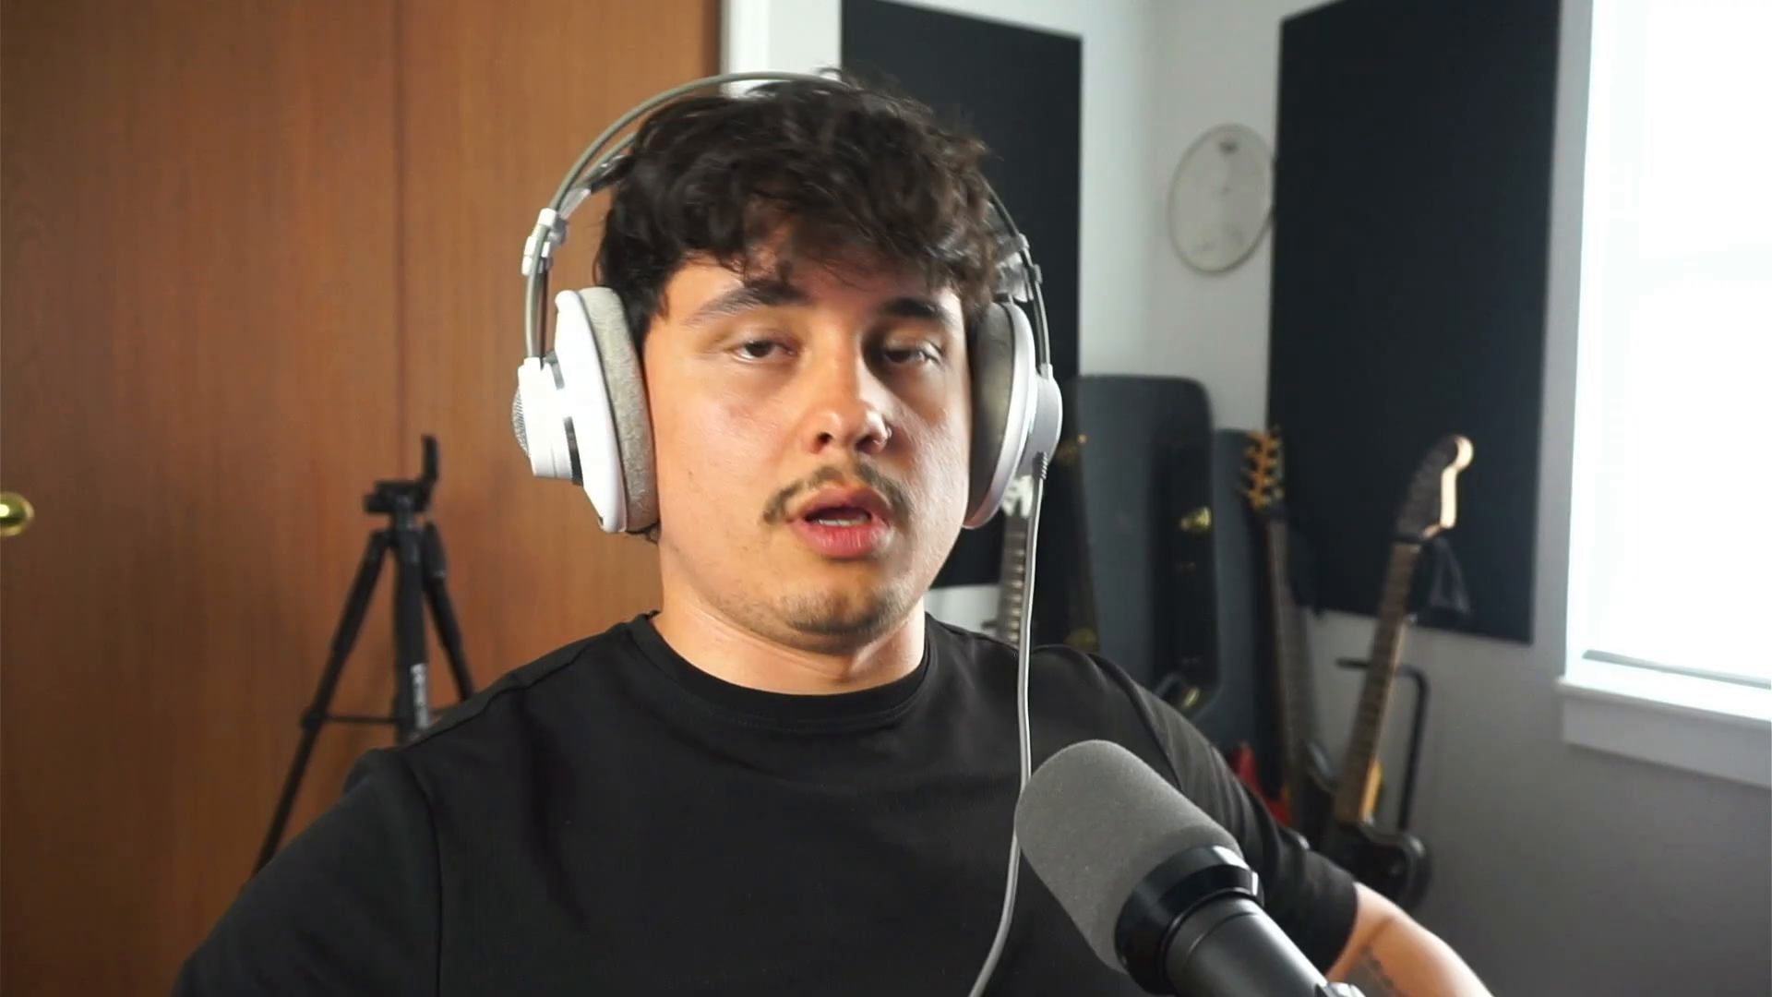